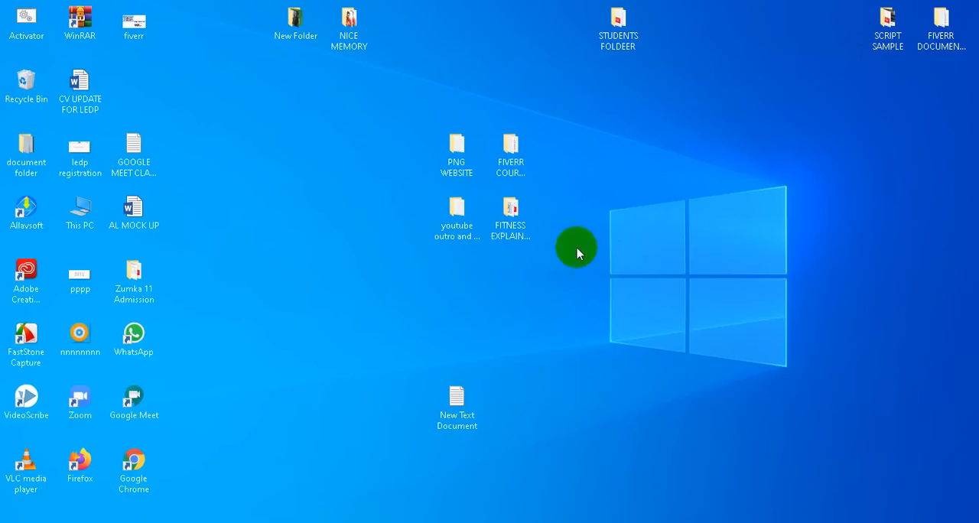
Present the entire screen to the participants of the Google Meet call
mouse_move(405, 522)
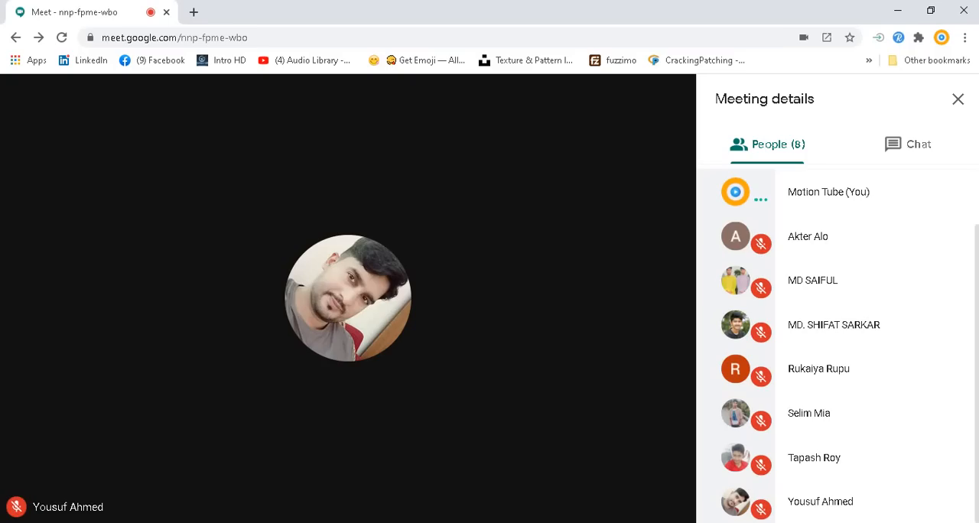
click(466, 393)
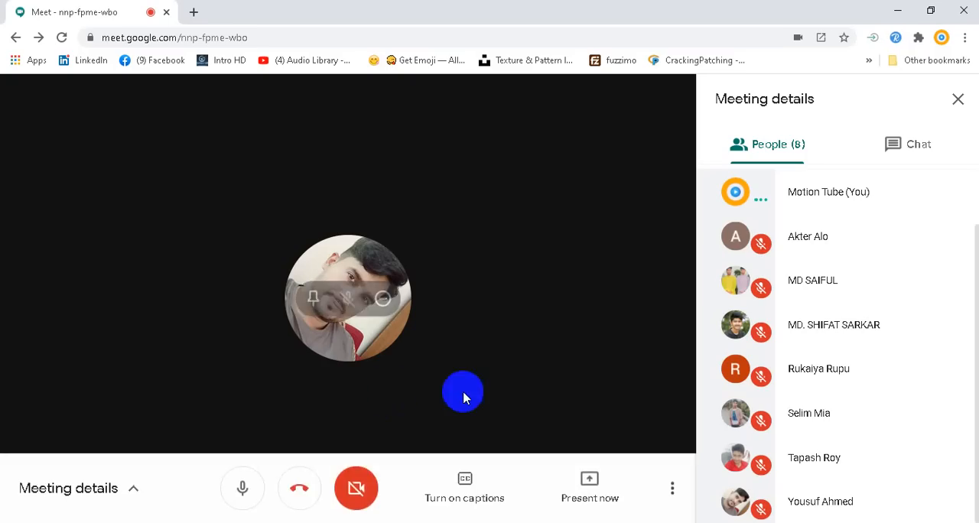
click(589, 482)
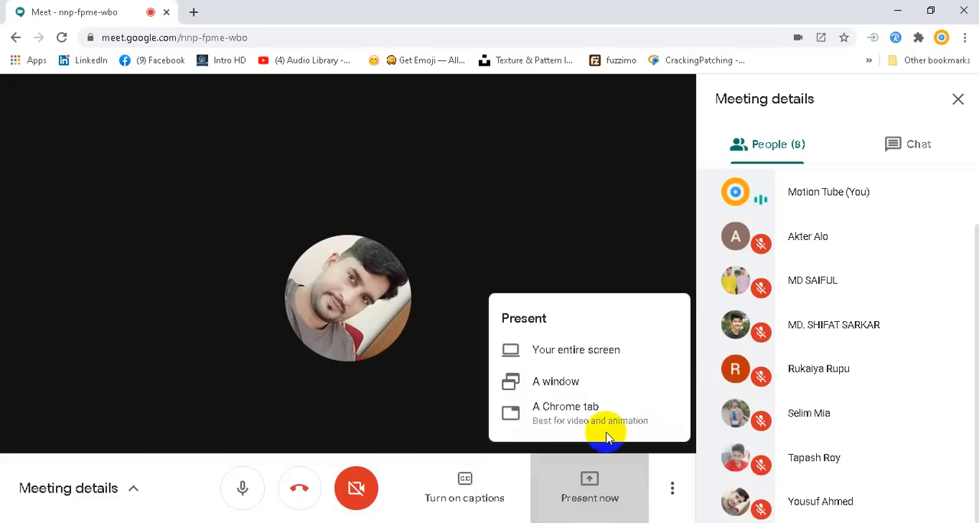
click(585, 350)
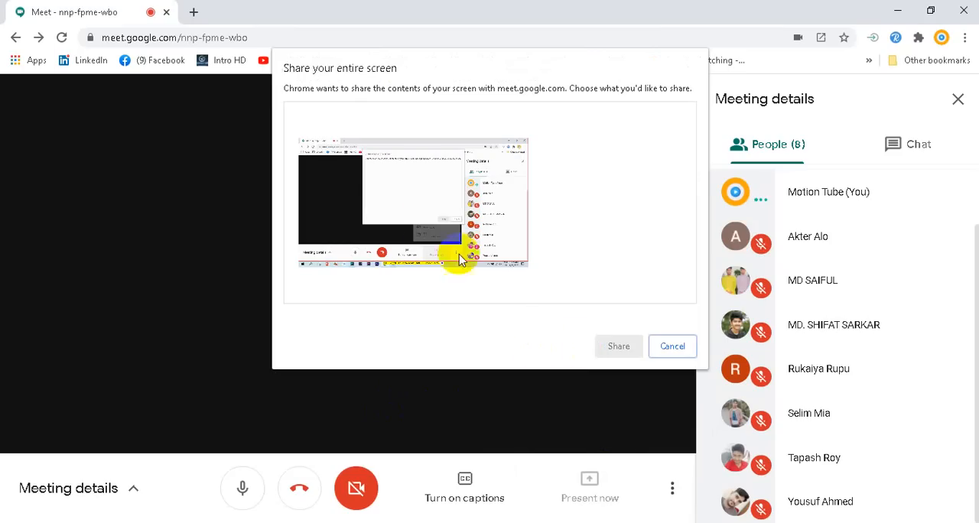
click(384, 219)
click(627, 346)
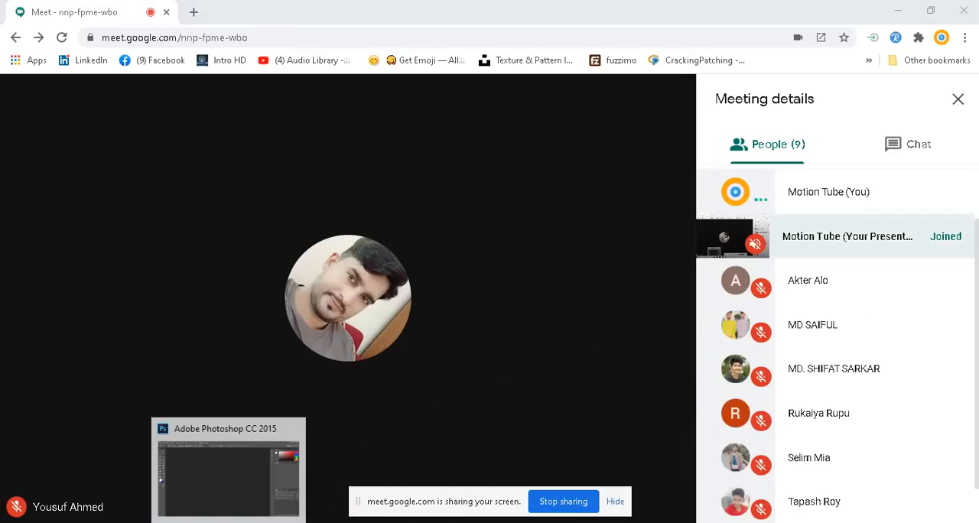
Switch to Photoshop and browse for a file to open in the ADOBE PHOTOSHOP folder inside GAVE FOLDER on drive E
click(228, 522)
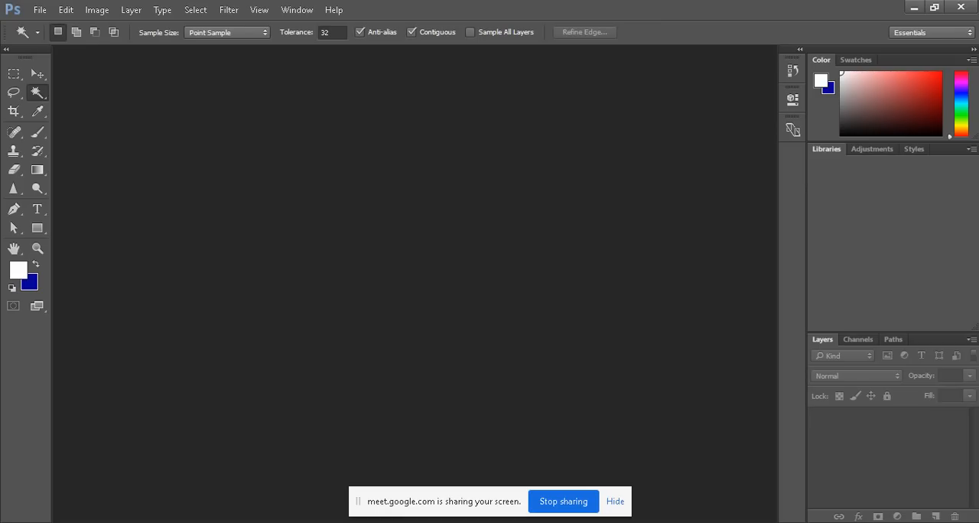
click(40, 9)
click(50, 38)
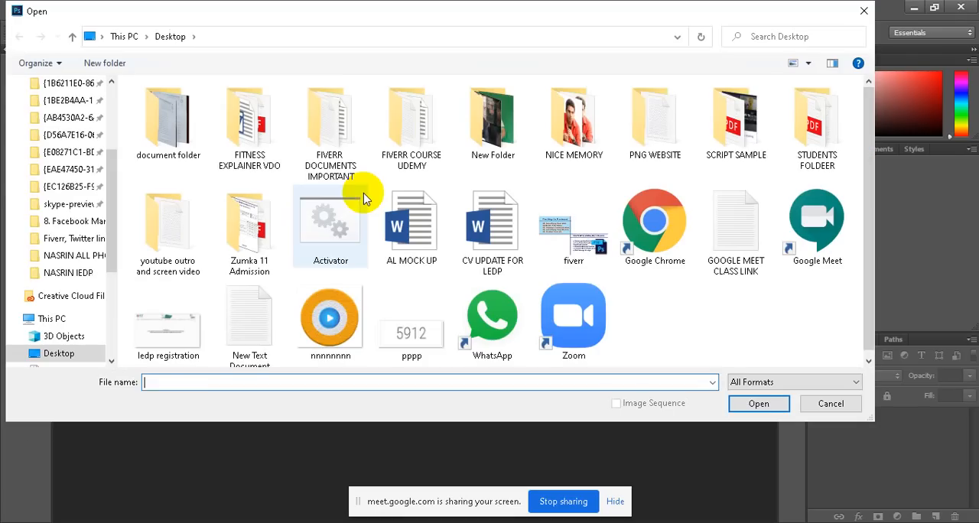
scroll(88, 325, down, 4)
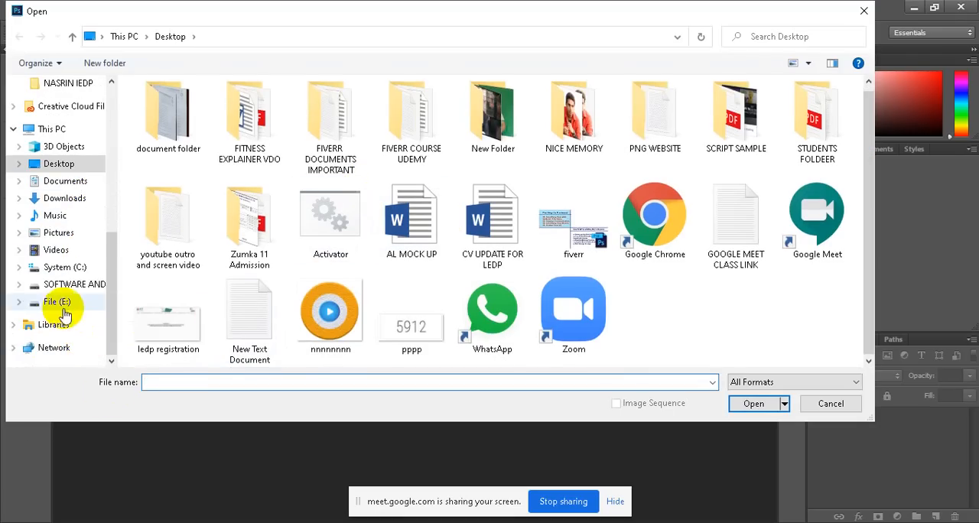
click(60, 302)
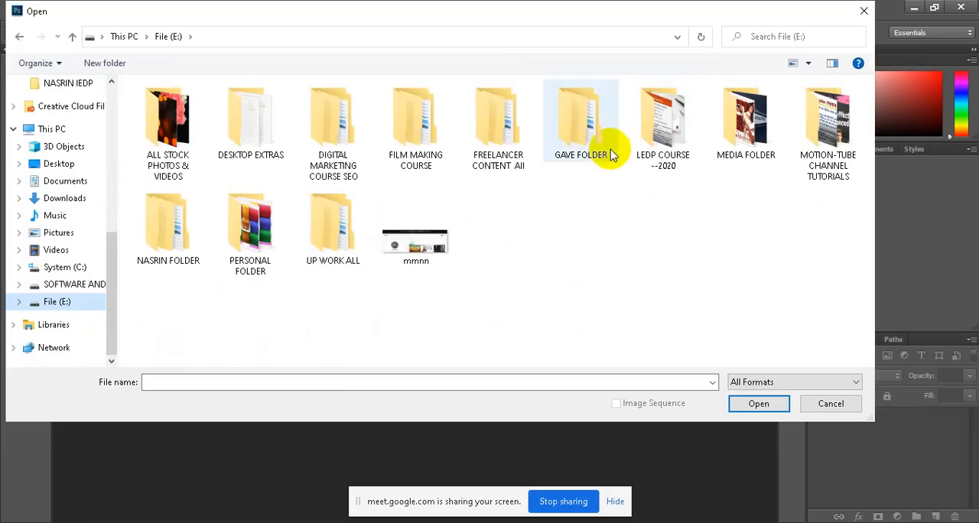
double_click(583, 153)
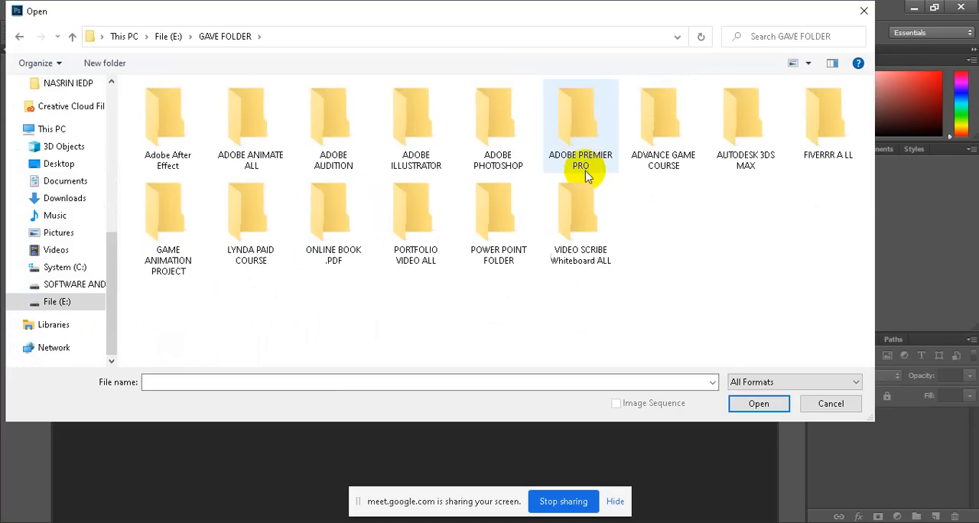
double_click(490, 175)
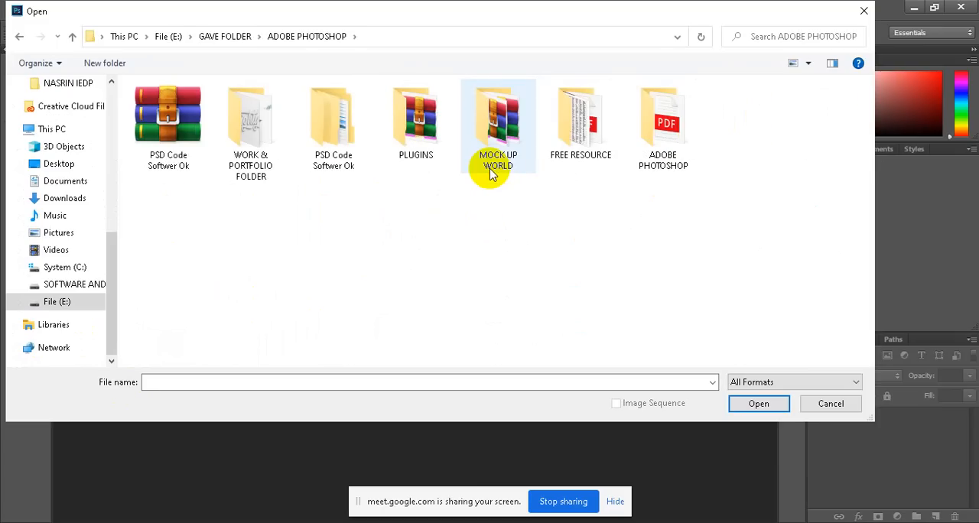
Open the GirlInHat photo from the 14 Retouching folder of the Exercise Files, stored in New folder under Photoshop lessone file
double_click(662, 173)
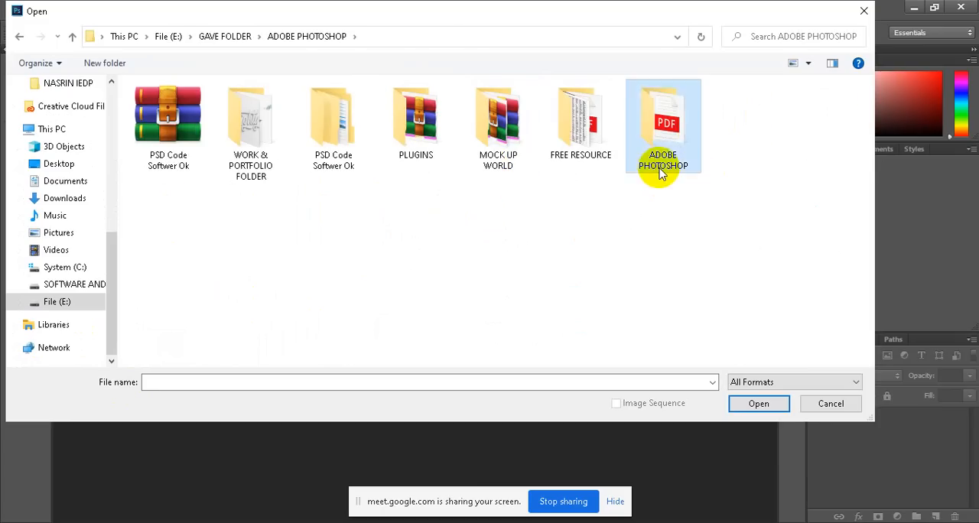
double_click(415, 153)
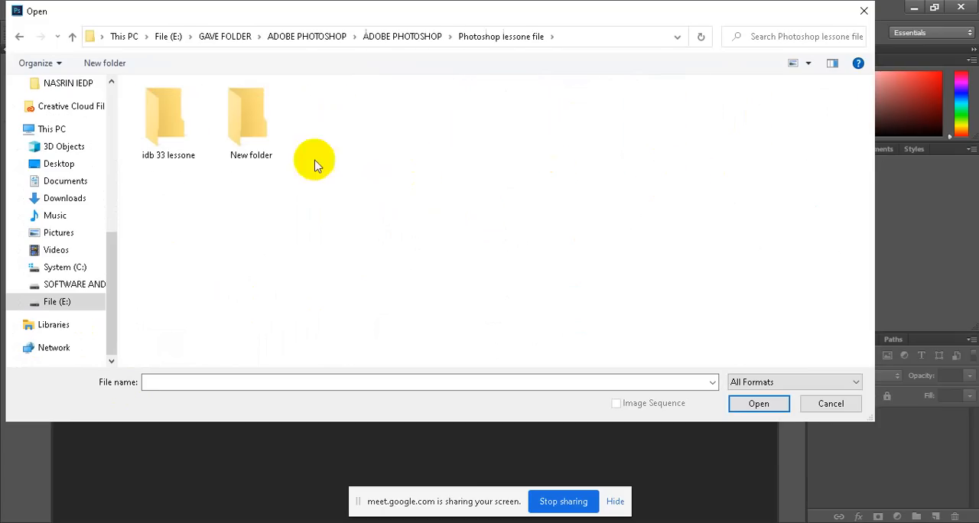
click(235, 136)
double_click(235, 136)
double_click(188, 109)
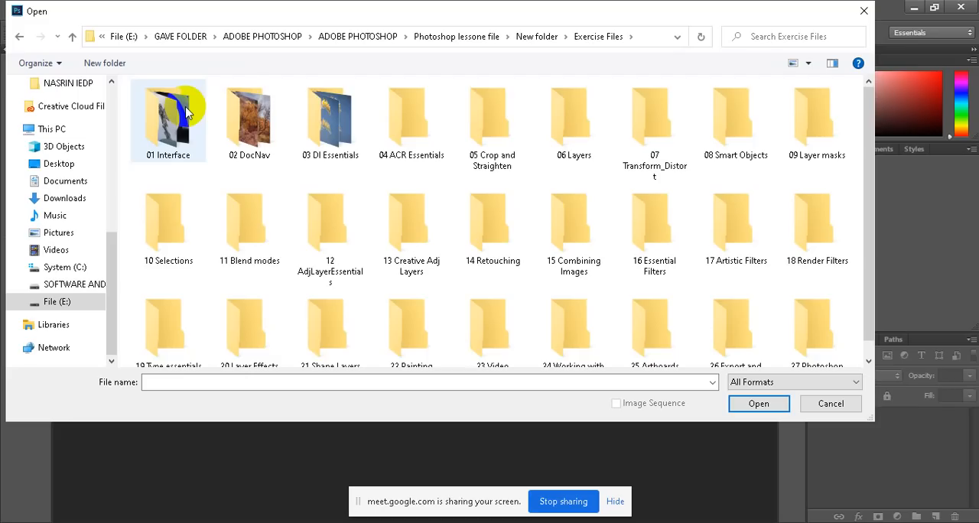
double_click(468, 229)
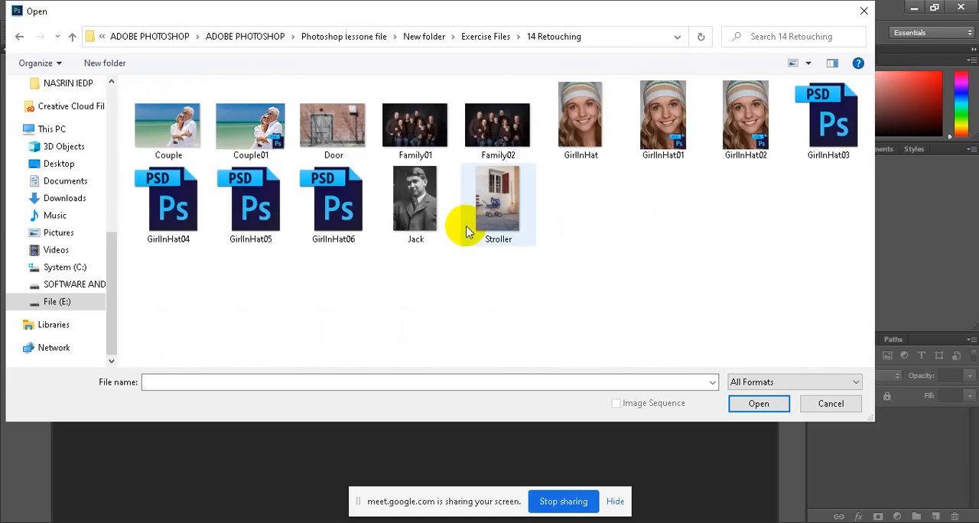
click(583, 131)
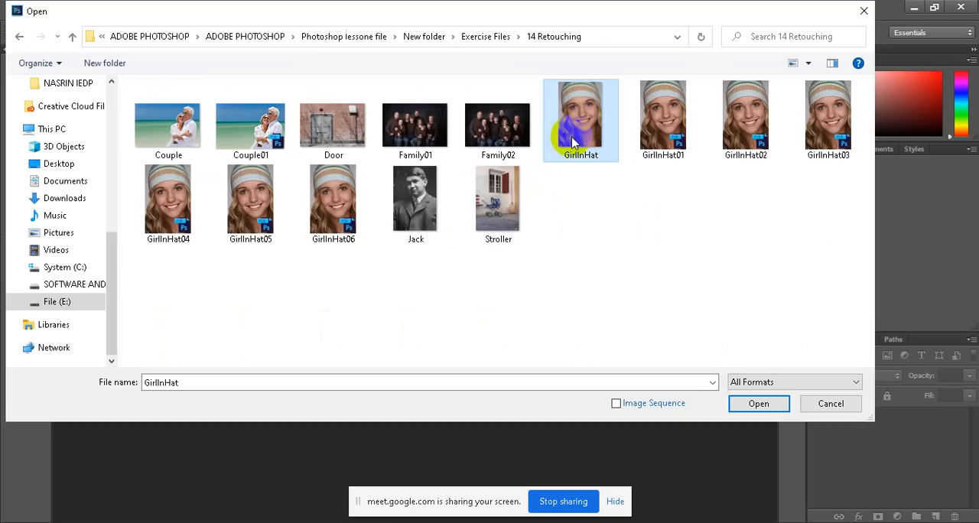
click(767, 403)
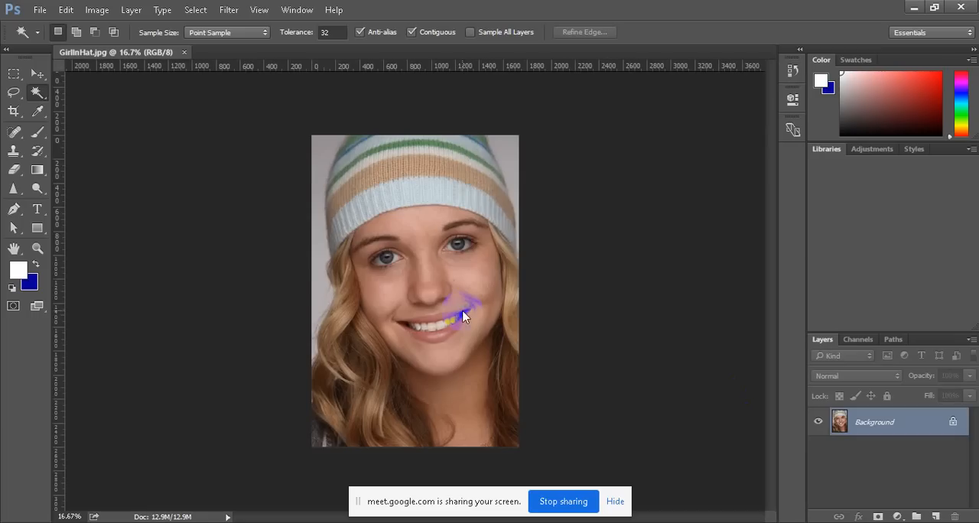
Unlock the Background layer of the portrait to make it a regular layer
click(953, 421)
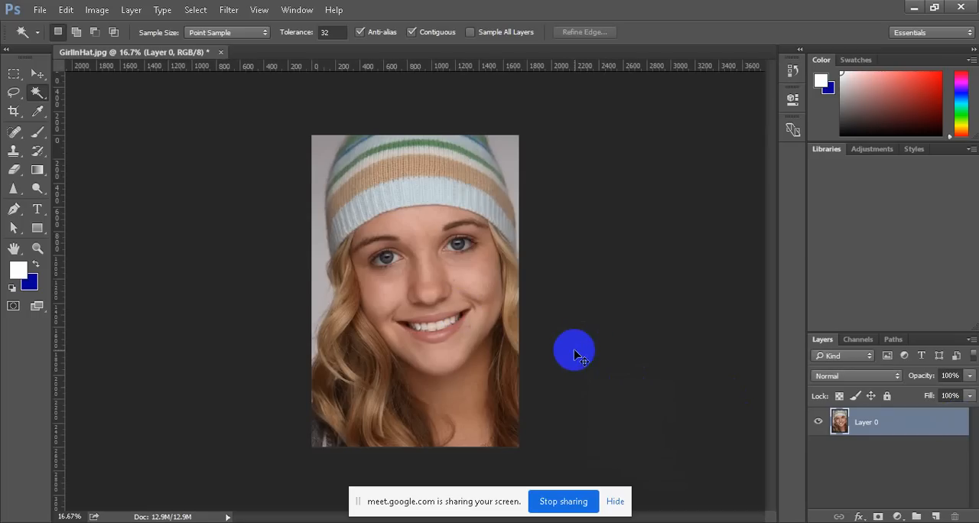
scroll(443, 213, up, 3)
scroll(443, 214, up, 1)
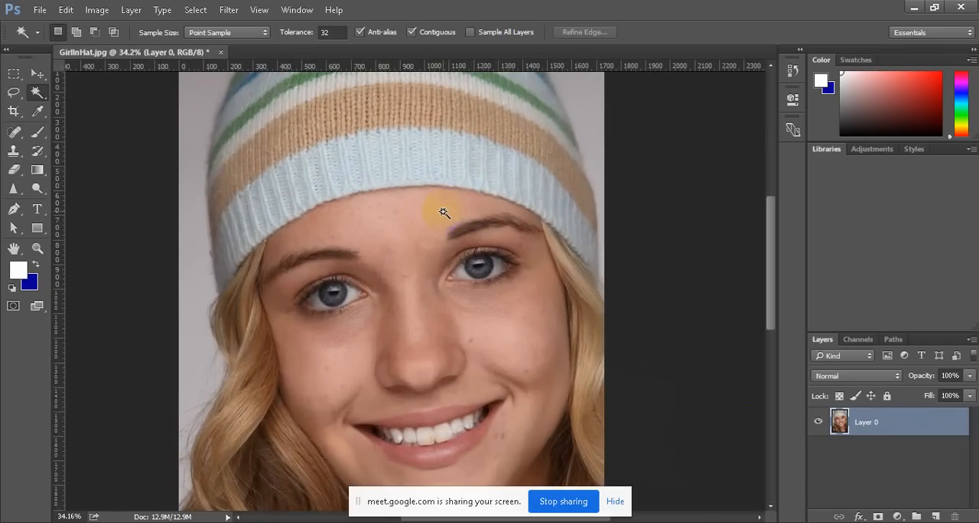
scroll(451, 228, down, 3)
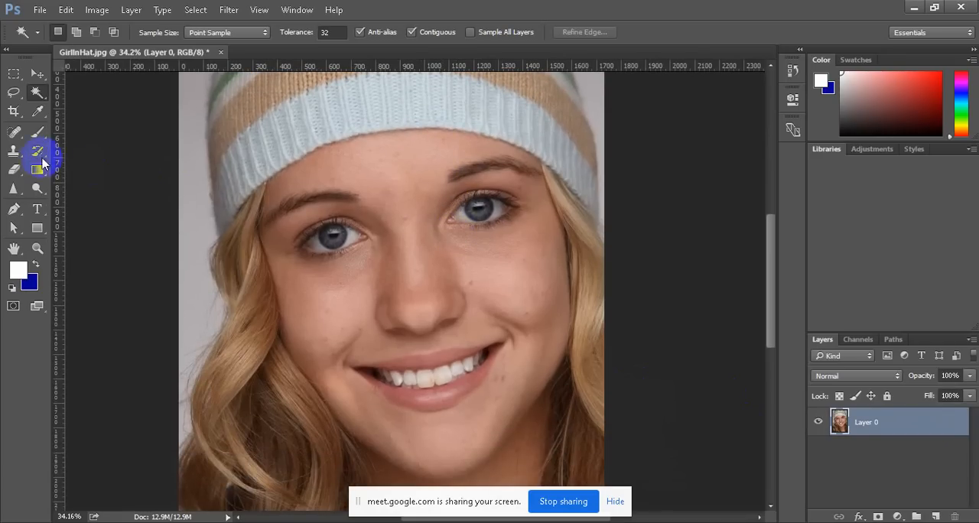
Activate the Clone Stamp tool and enlarge its brush to 70 px
drag(13, 153, 65, 151)
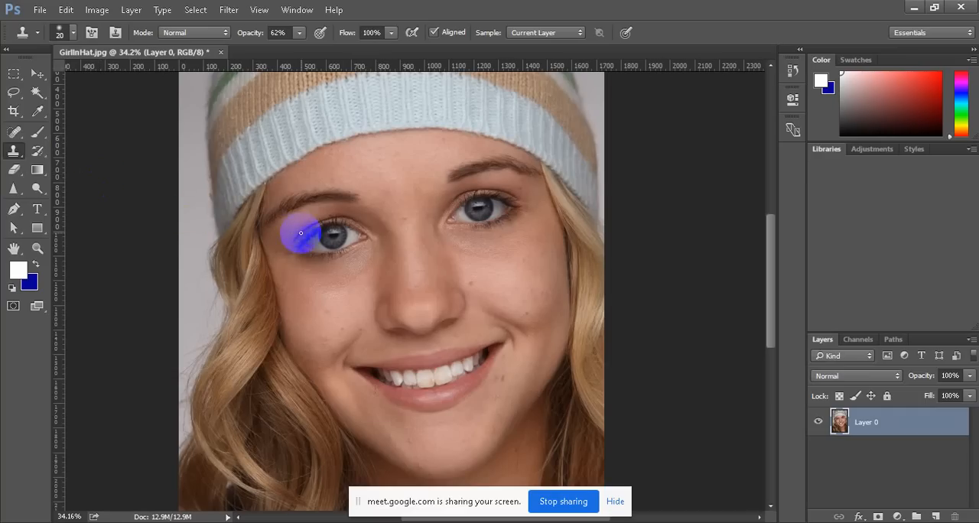
key(bracketright)
key(bracketright)
key(bracketright)
key(bracketright)
key(bracketright)
key(bracketright)
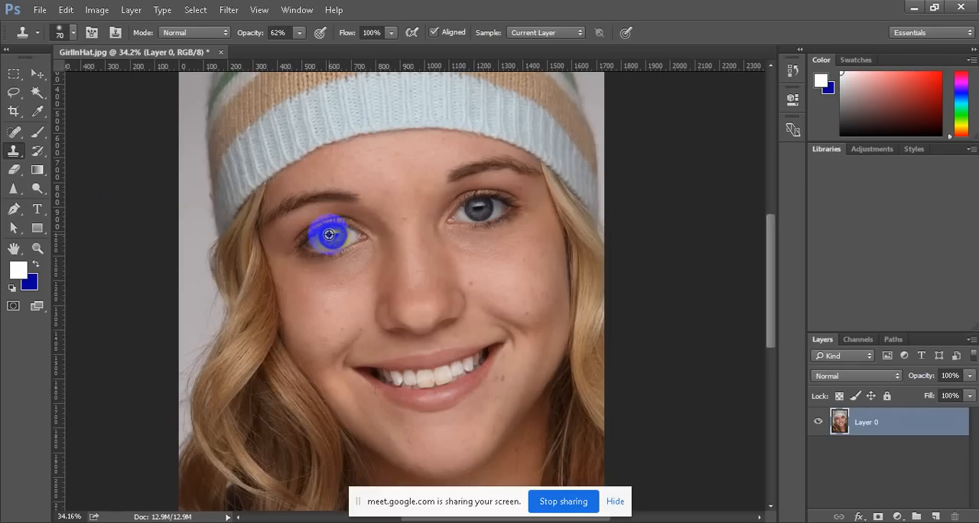
Try cloning the eye on the image's left side onto the forehead between the eyebrows at 62% opacity, and undo it
alt+click(340, 235)
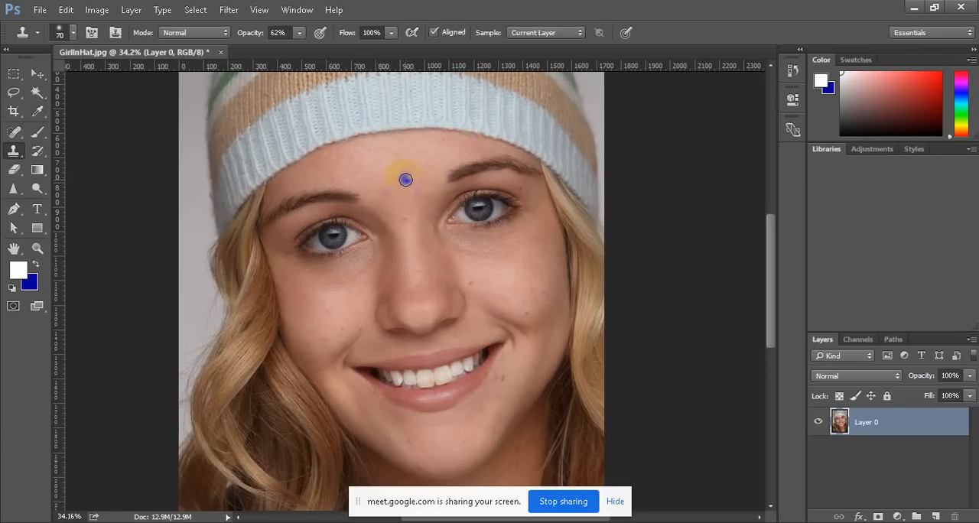
drag(397, 177, 397, 179)
mouse_move(396, 179)
mouse_down()
mouse_move(360, 193)
mouse_move(411, 174)
mouse_move(432, 191)
mouse_move(423, 176)
mouse_move(398, 172)
mouse_move(363, 191)
mouse_move(380, 173)
mouse_move(363, 189)
mouse_move(399, 168)
mouse_move(436, 171)
mouse_move(428, 192)
mouse_move(387, 197)
mouse_move(413, 189)
mouse_move(402, 179)
mouse_move(361, 198)
mouse_move(400, 204)
mouse_move(355, 201)
mouse_move(433, 188)
mouse_move(385, 161)
mouse_move(372, 163)
mouse_move(413, 198)
mouse_up()
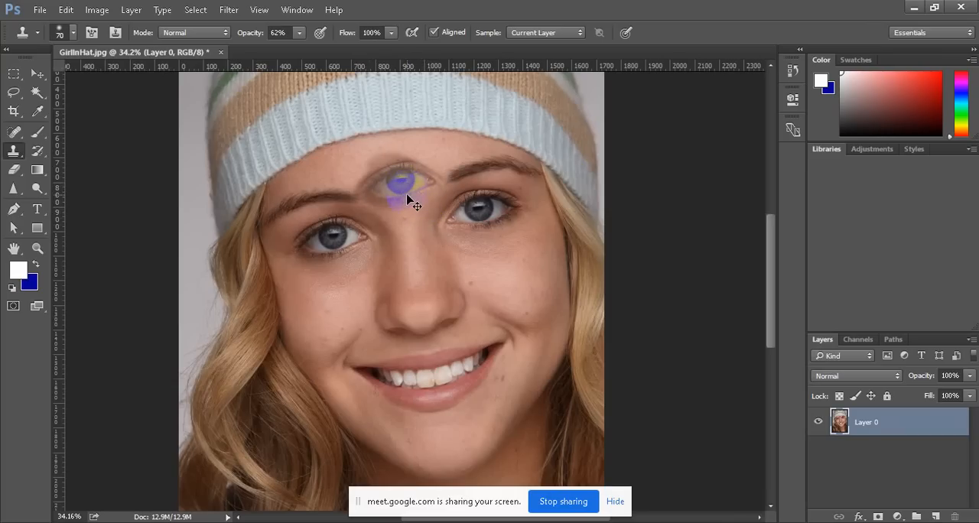
key(ctrl+z)
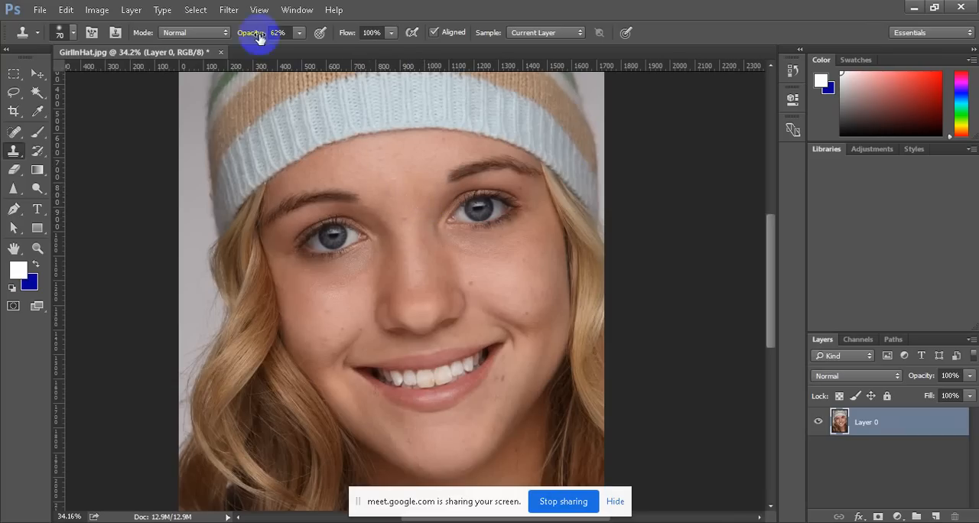
Set the Clone Stamp opacity to 100% and choose a hard round brush enlarged to 45 px
click(299, 32)
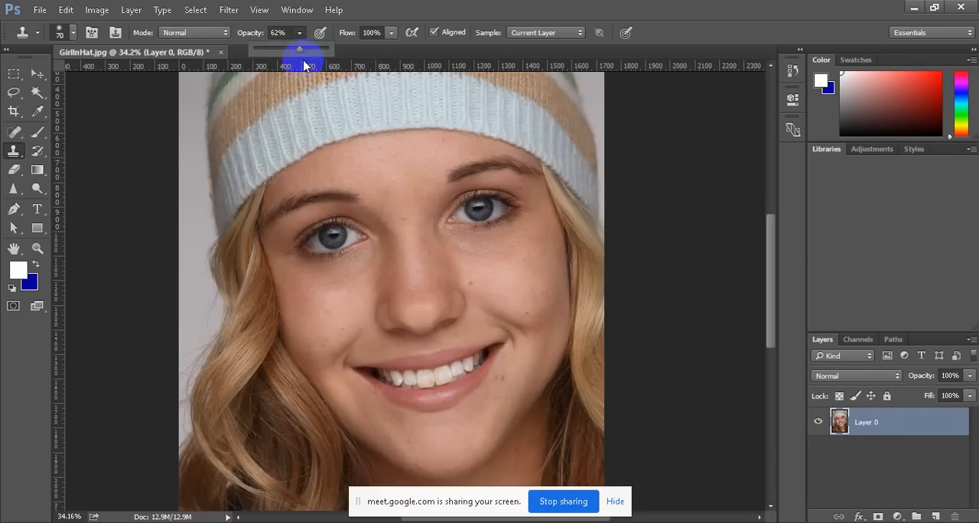
drag(301, 50, 372, 48)
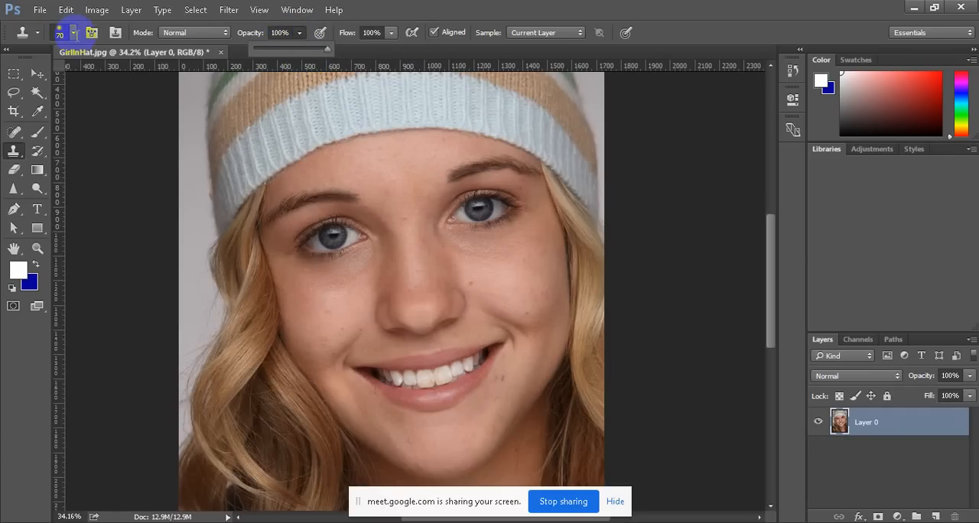
click(72, 32)
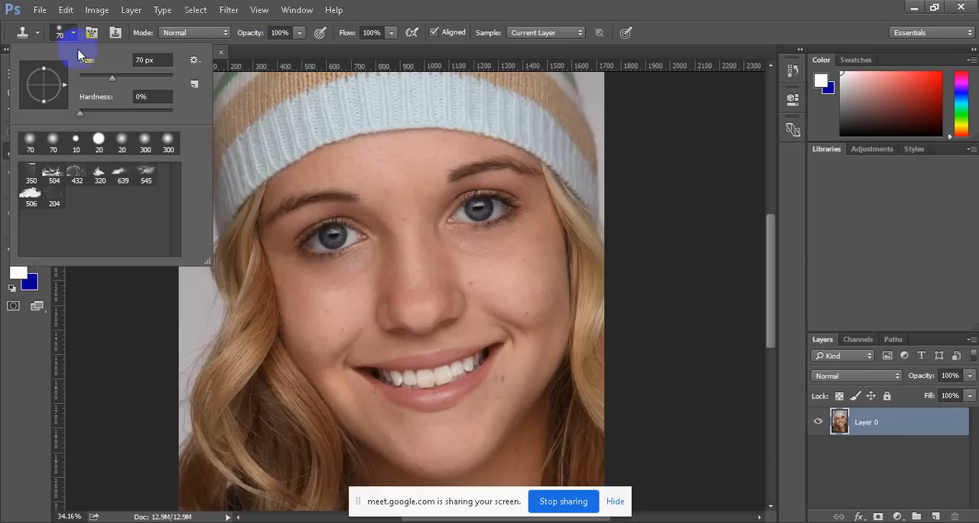
click(99, 140)
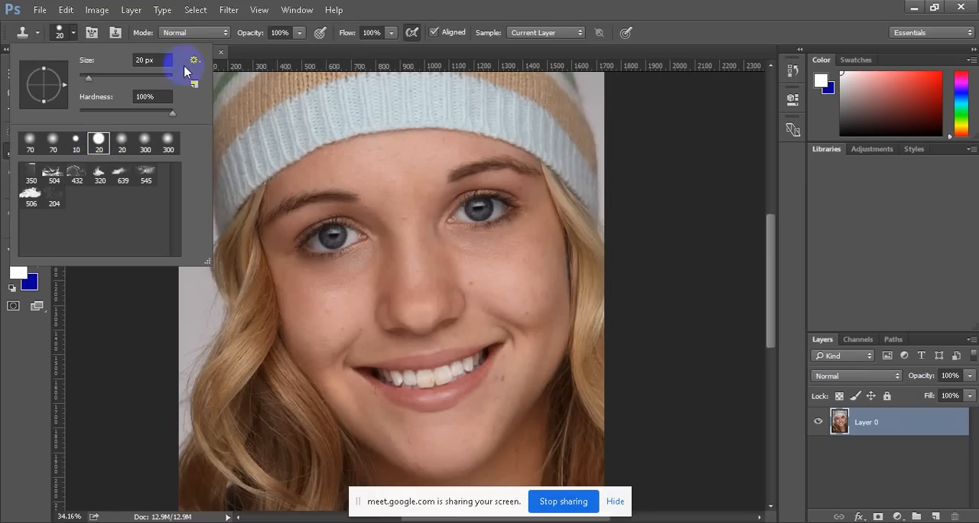
click(321, 166)
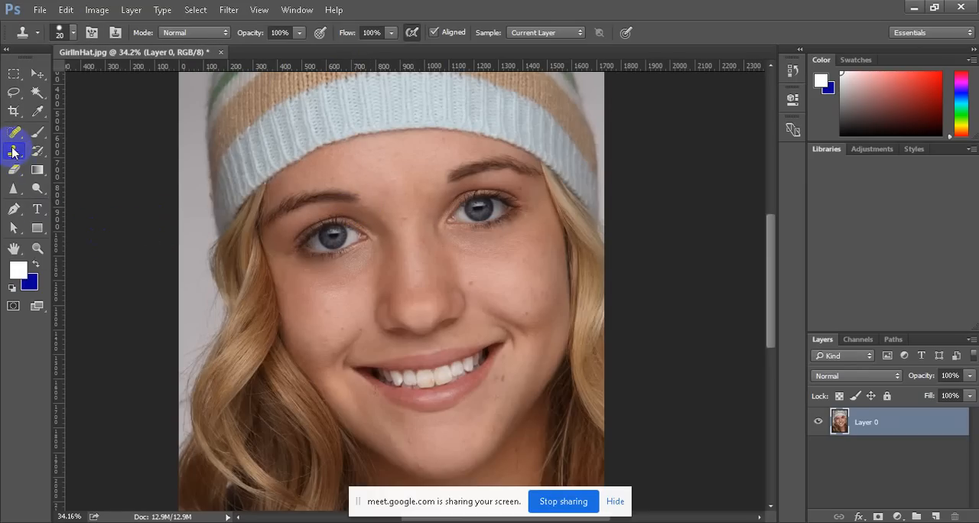
key(bracketright)
key(bracketright)
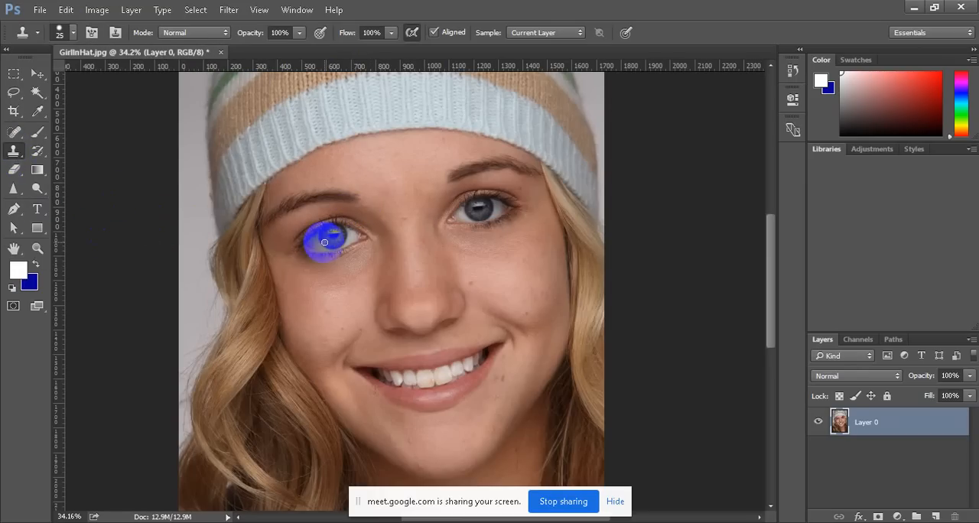
key(bracketright)
key(bracketright)
key(bracketright)
Clone the eye on the image's left side twice onto the area between the eyebrows and the lower forehead
alt+click(332, 237)
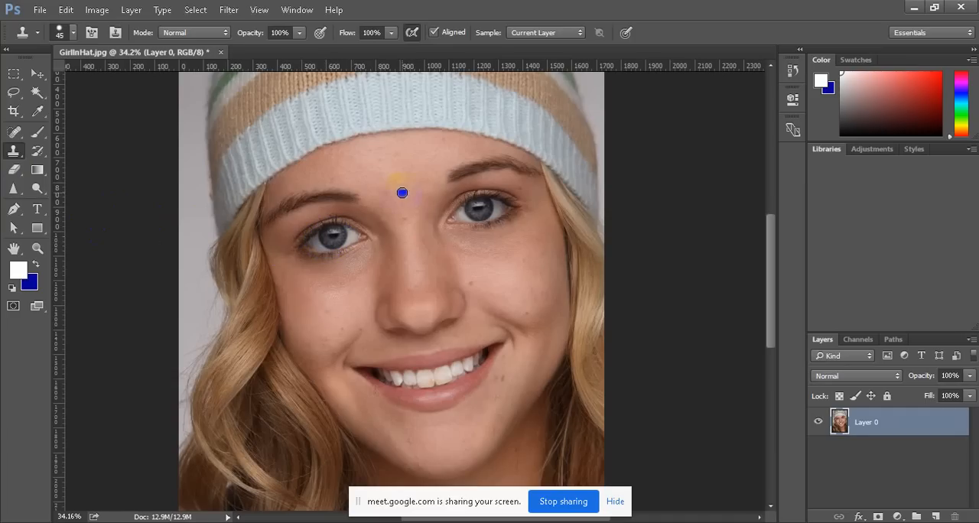
mouse_move(380, 198)
mouse_down()
mouse_move(422, 187)
mouse_move(390, 198)
mouse_move(422, 197)
mouse_move(378, 208)
mouse_move(403, 205)
mouse_move(367, 202)
mouse_move(396, 192)
mouse_move(348, 200)
mouse_move(396, 218)
mouse_move(346, 209)
mouse_move(369, 213)
mouse_move(346, 206)
mouse_move(359, 189)
mouse_move(403, 191)
mouse_move(384, 184)
mouse_move(426, 196)
mouse_move(393, 209)
mouse_move(401, 213)
mouse_move(429, 196)
mouse_move(382, 207)
mouse_up()
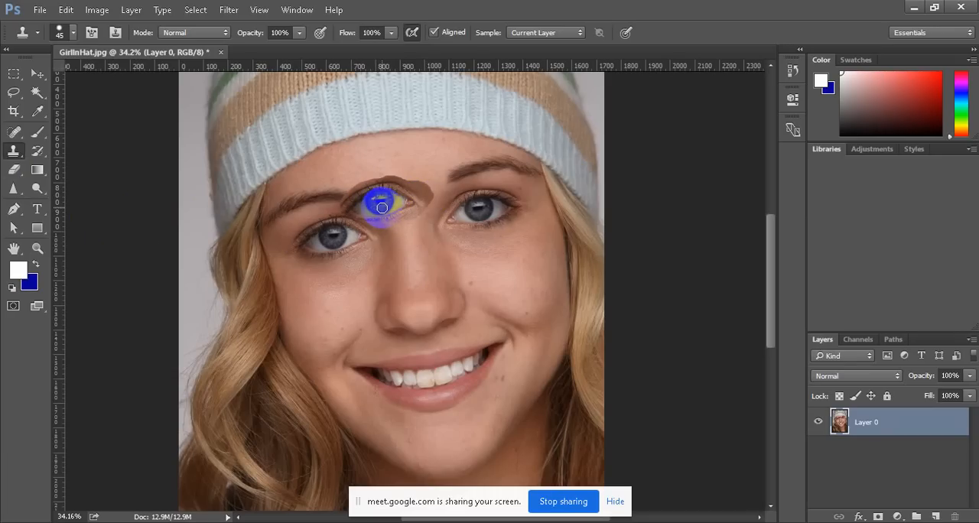
mouse_move(381, 207)
mouse_down()
mouse_move(350, 198)
mouse_move(359, 192)
mouse_up()
mouse_move(379, 186)
mouse_down()
mouse_move(417, 188)
mouse_move(400, 178)
mouse_move(428, 187)
mouse_move(395, 174)
mouse_move(422, 181)
mouse_move(404, 168)
mouse_move(430, 177)
mouse_move(414, 167)
mouse_move(440, 168)
mouse_move(403, 163)
mouse_move(446, 162)
mouse_move(408, 184)
mouse_up()
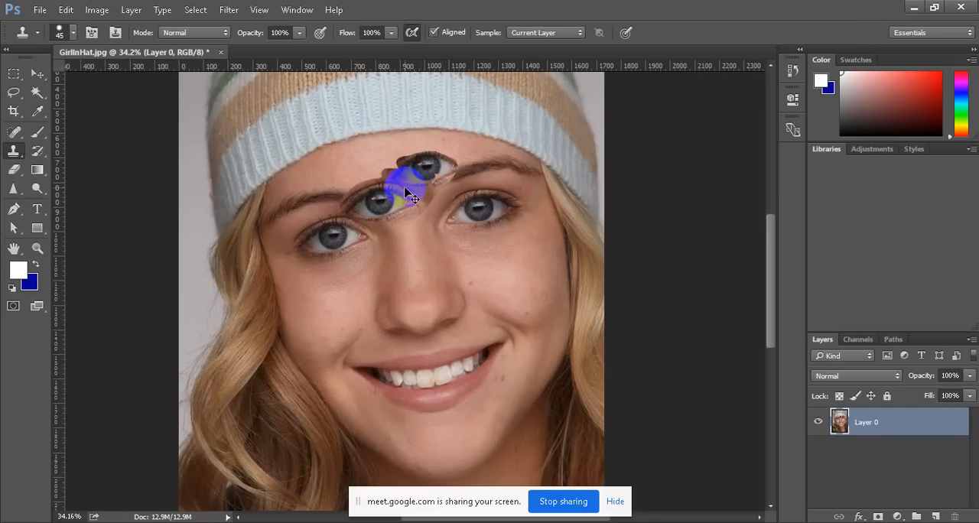
Undo both cloned eyes and step back to the locked Background layer
key(ctrl+z)
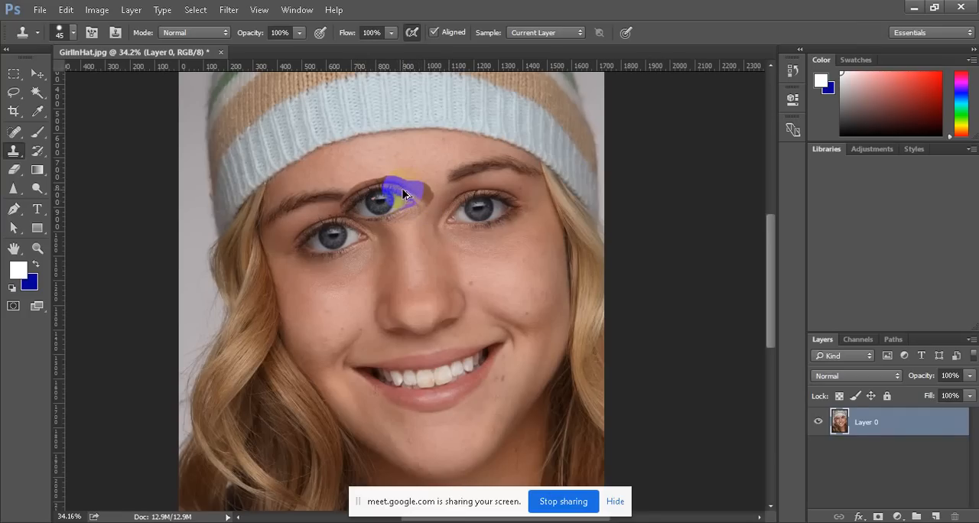
key(ctrl+alt+z)
key(ctrl+alt+z)
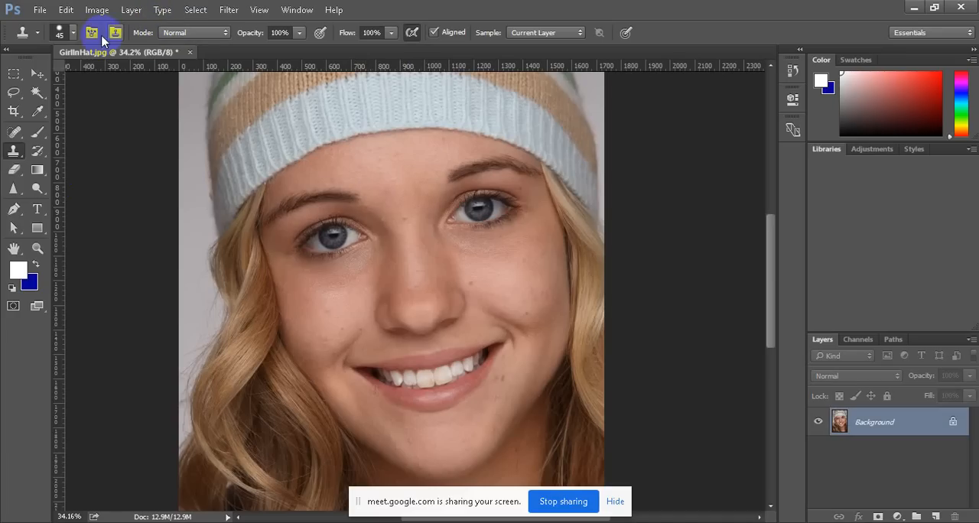
Set the Clone Stamp brush hardness to 40%
click(74, 33)
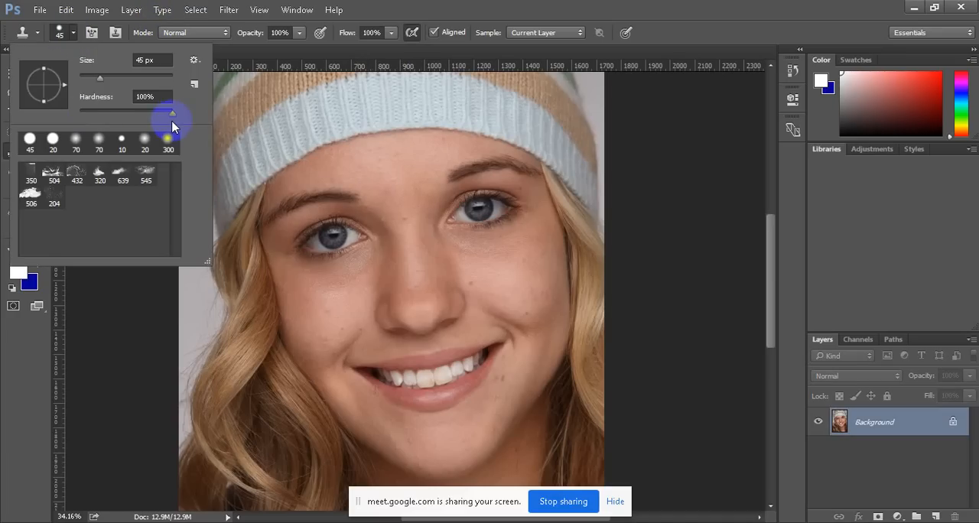
drag(173, 112, 112, 116)
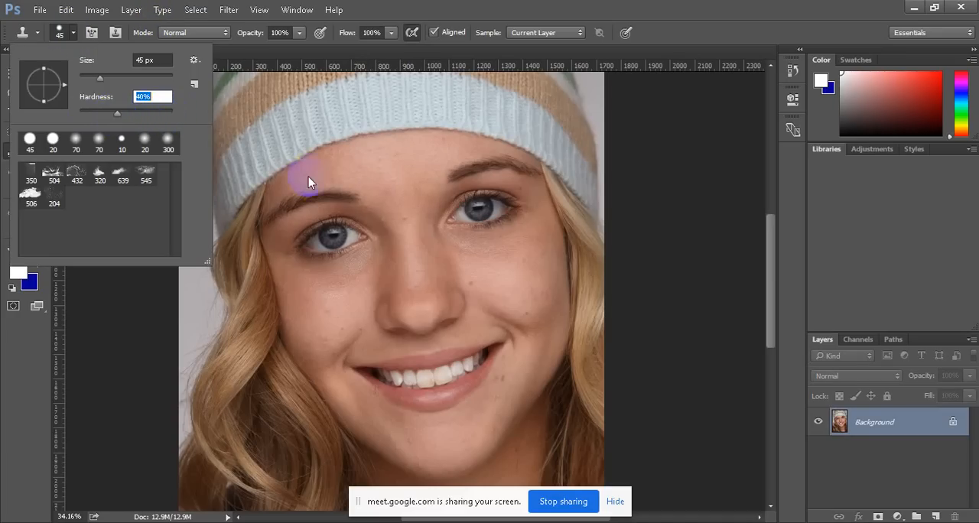
Enlarge the Clone Stamp brush to 90 px and clone the eye on the image's left side onto the area between the eyebrows
click(105, 290)
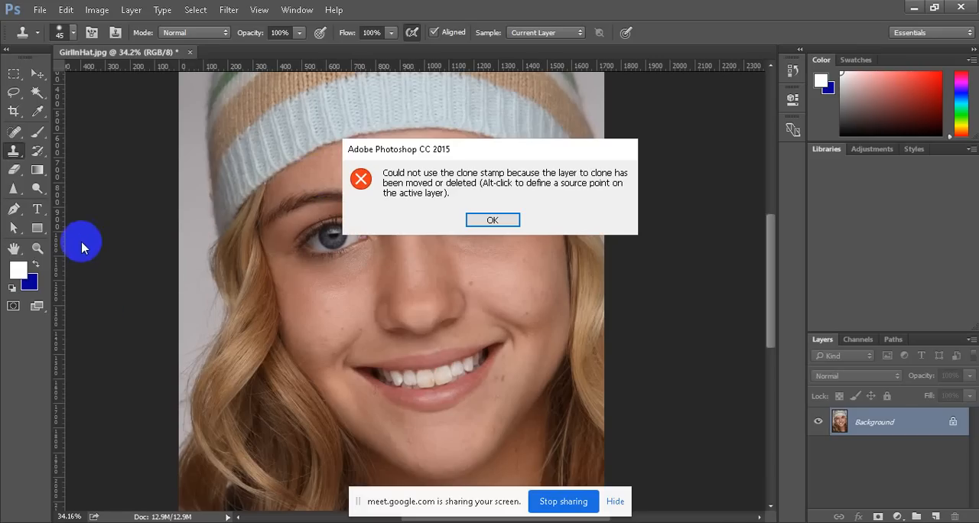
click(492, 221)
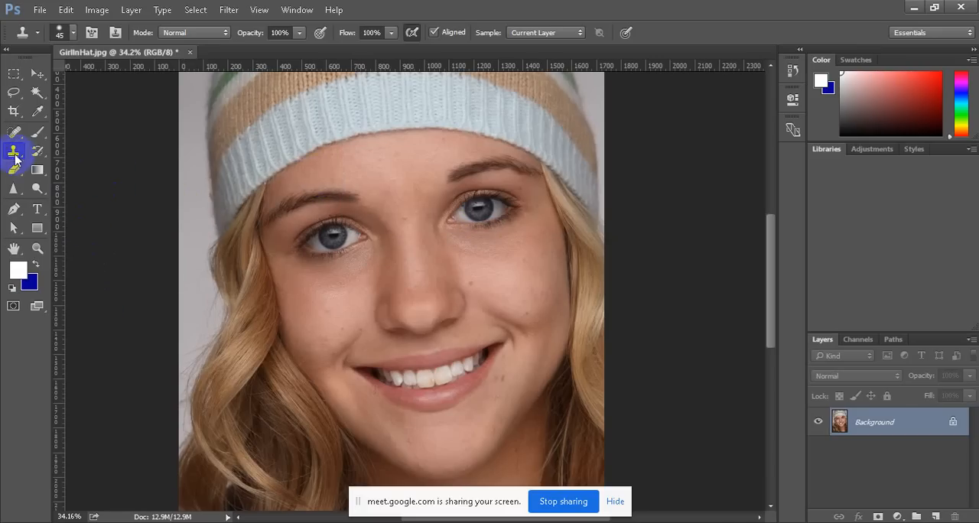
alt+click(368, 257)
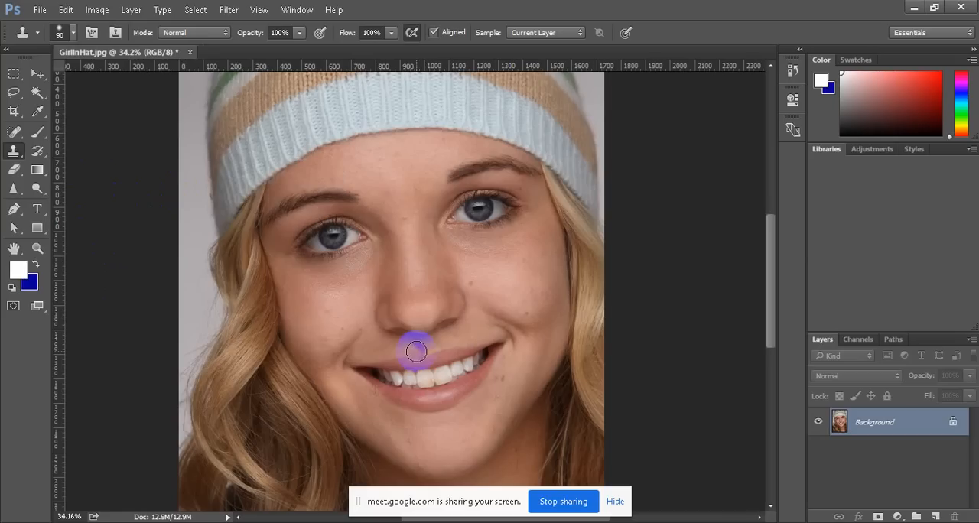
alt+click(332, 238)
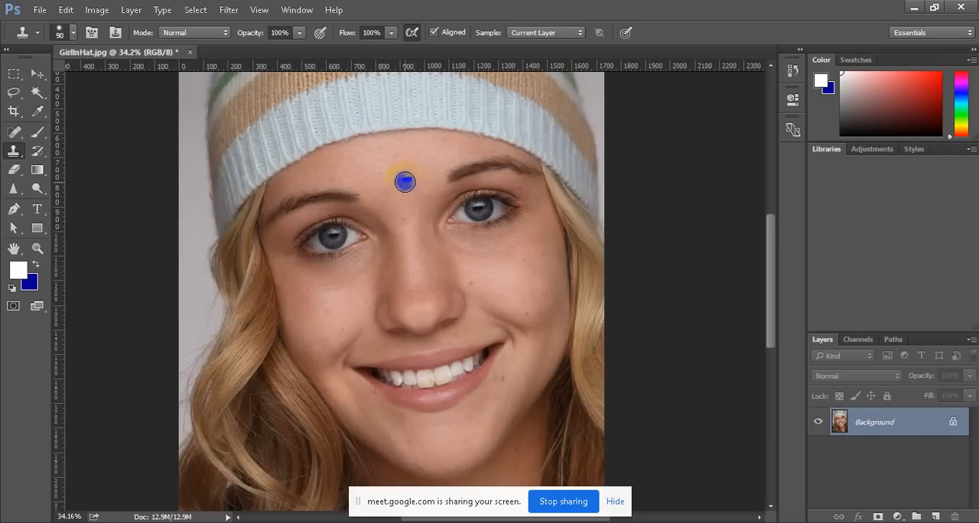
mouse_move(403, 182)
mouse_down()
mouse_move(372, 198)
mouse_move(433, 192)
mouse_move(383, 197)
mouse_move(432, 185)
mouse_move(420, 173)
mouse_move(399, 176)
mouse_move(362, 208)
mouse_move(394, 205)
mouse_up()
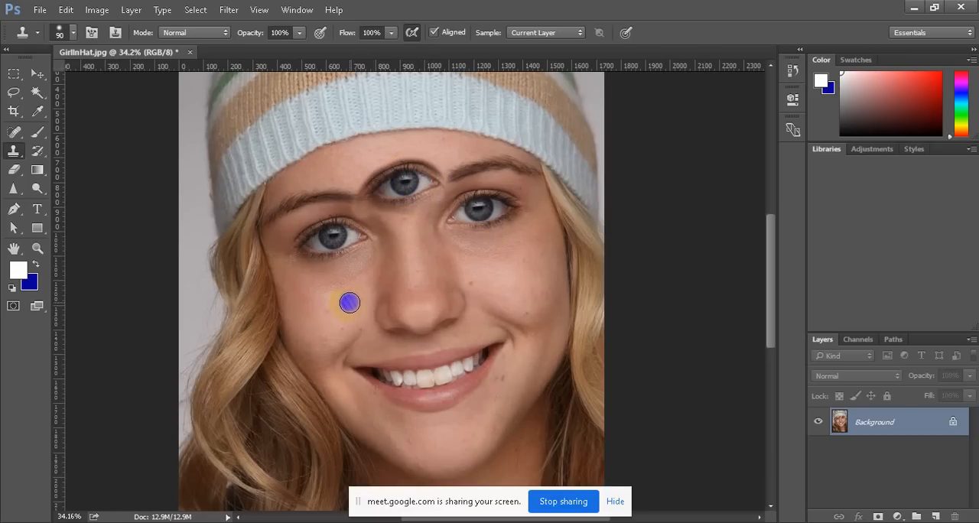
mouse_move(434, 186)
mouse_down()
mouse_move(414, 199)
mouse_move(368, 199)
mouse_move(407, 170)
mouse_up()
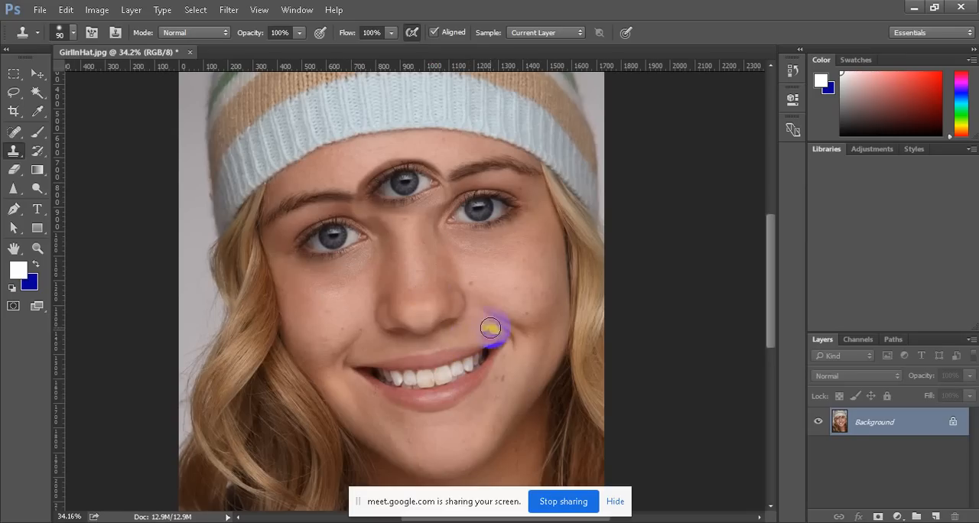
Try cloning the eye on the image's left side onto the cheek below it and onto the opposite cheek, undoing each attempt
alt+click(334, 239)
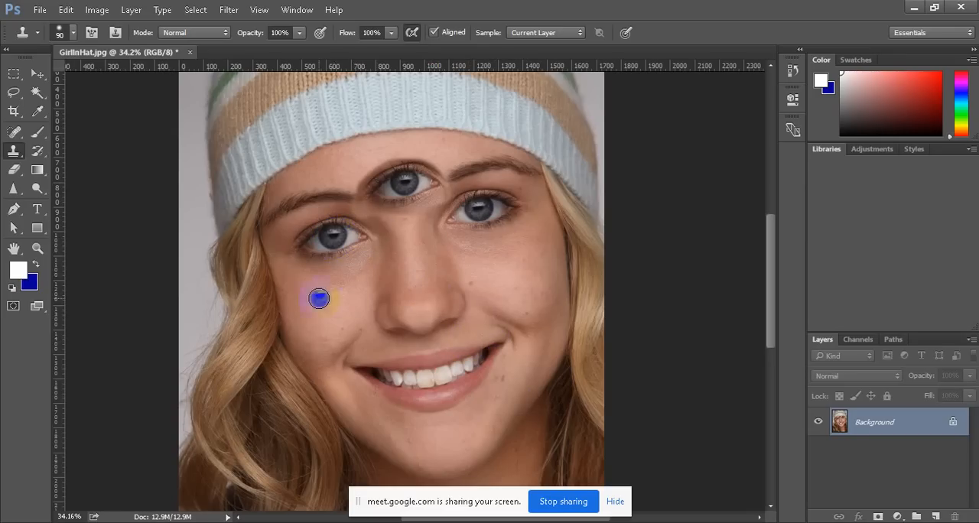
mouse_move(299, 309)
mouse_down()
mouse_move(351, 297)
mouse_move(322, 318)
mouse_move(269, 324)
mouse_move(306, 314)
mouse_up()
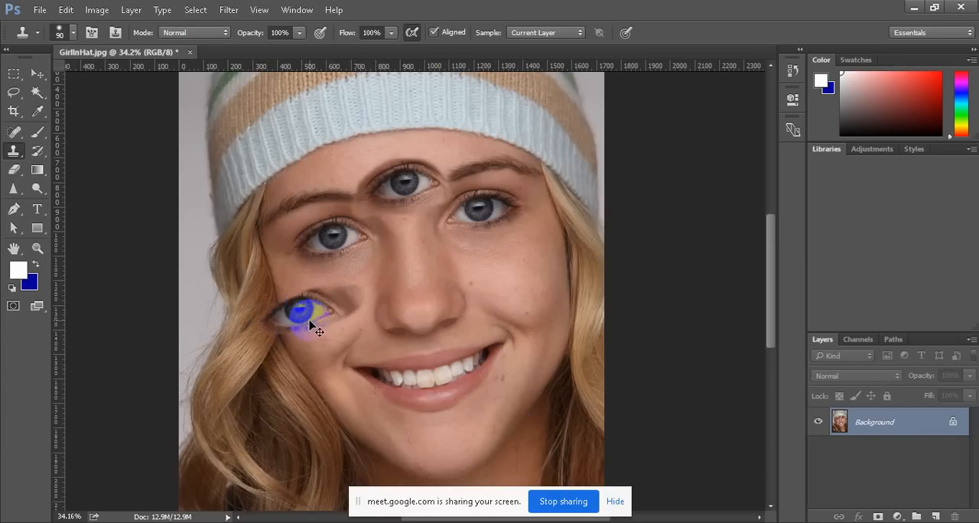
key(ctrl+z)
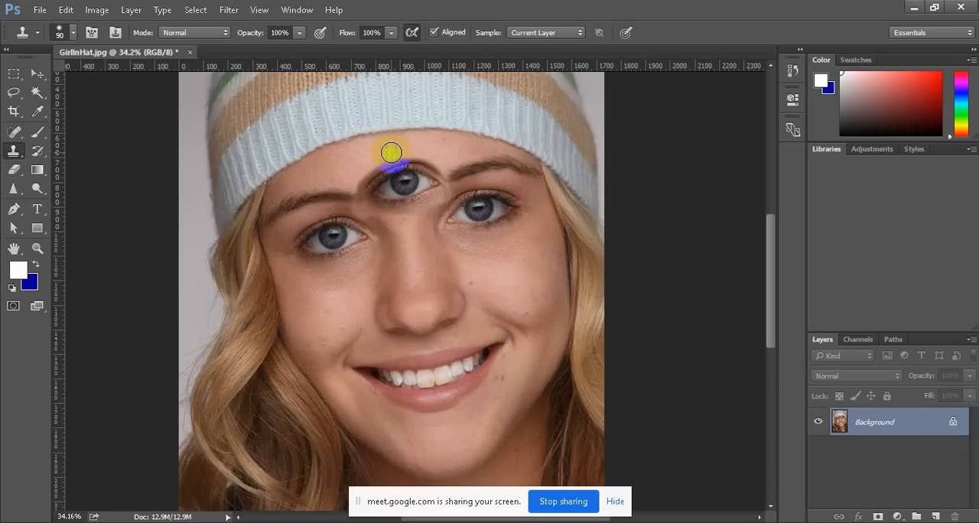
mouse_move(488, 273)
mouse_down()
mouse_move(510, 262)
mouse_move(475, 268)
mouse_up()
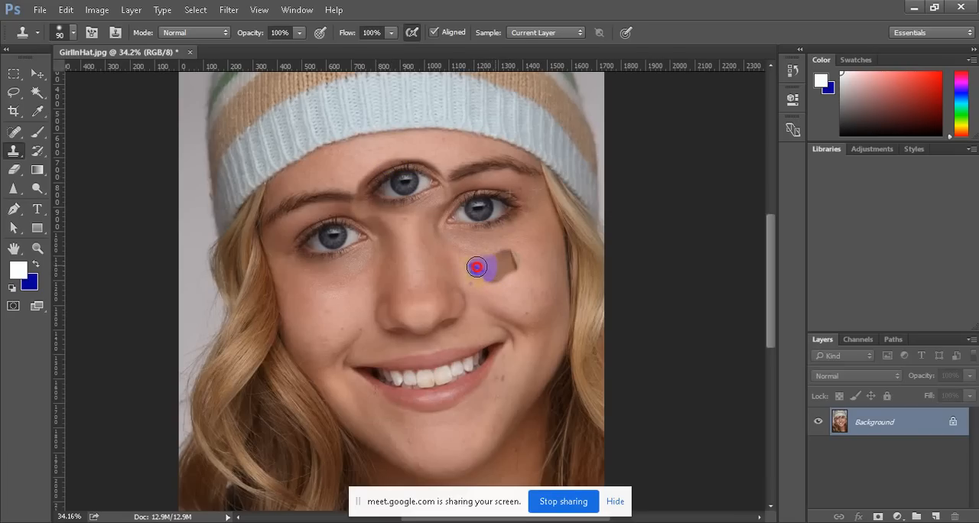
key(ctrl+z)
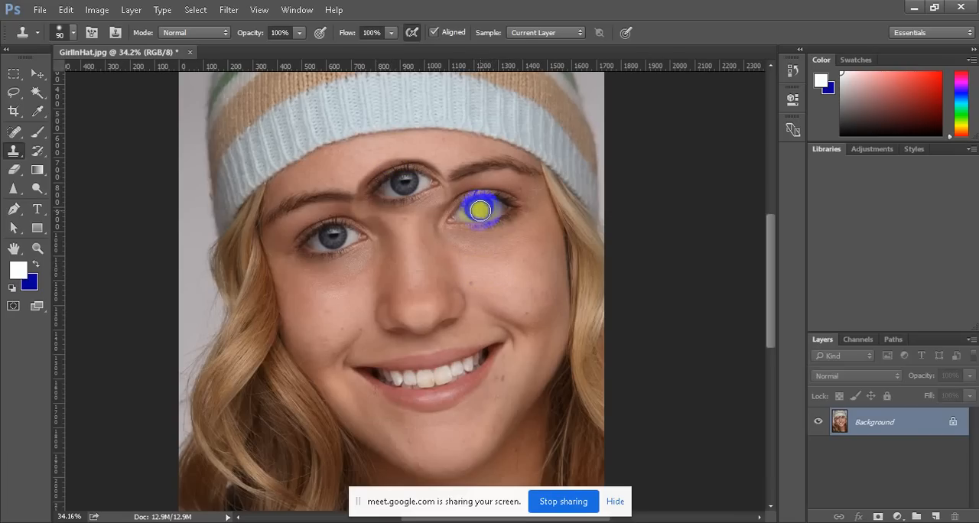
Clone the eye on the image's right side onto the cheek below it with an 80 px brush
alt+click(475, 211)
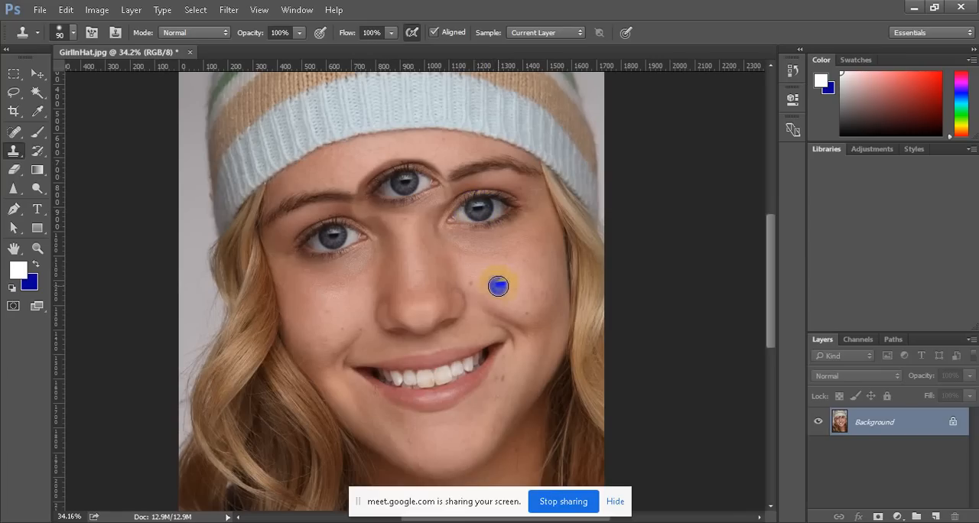
key(bracketleft)
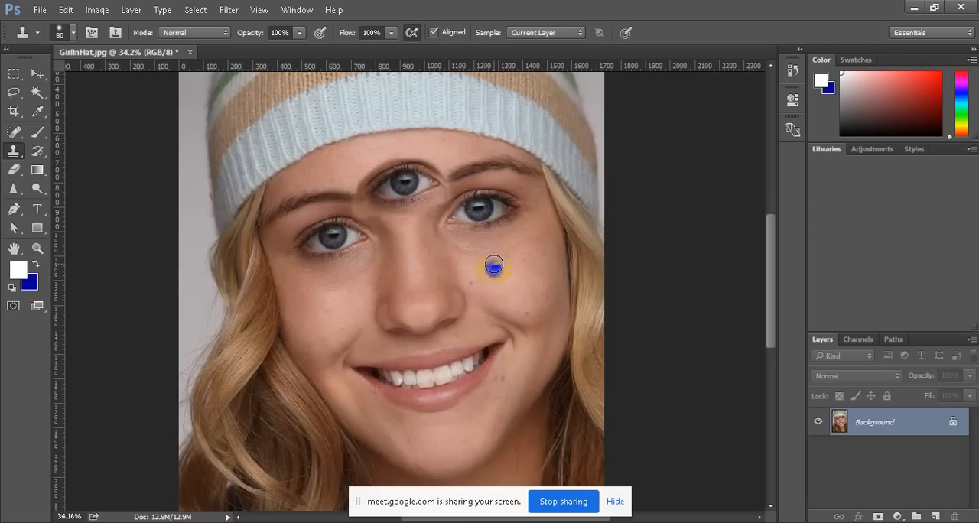
mouse_move(489, 267)
mouse_down()
mouse_move(532, 265)
mouse_move(488, 276)
mouse_move(453, 264)
mouse_move(516, 261)
mouse_move(464, 265)
mouse_move(485, 278)
mouse_move(473, 281)
mouse_move(466, 273)
mouse_move(504, 277)
mouse_move(536, 264)
mouse_up()
Unlock the Background layer, add an empty layer above it, and try cloning the left-side eye onto the cheek on that new layer
click(953, 423)
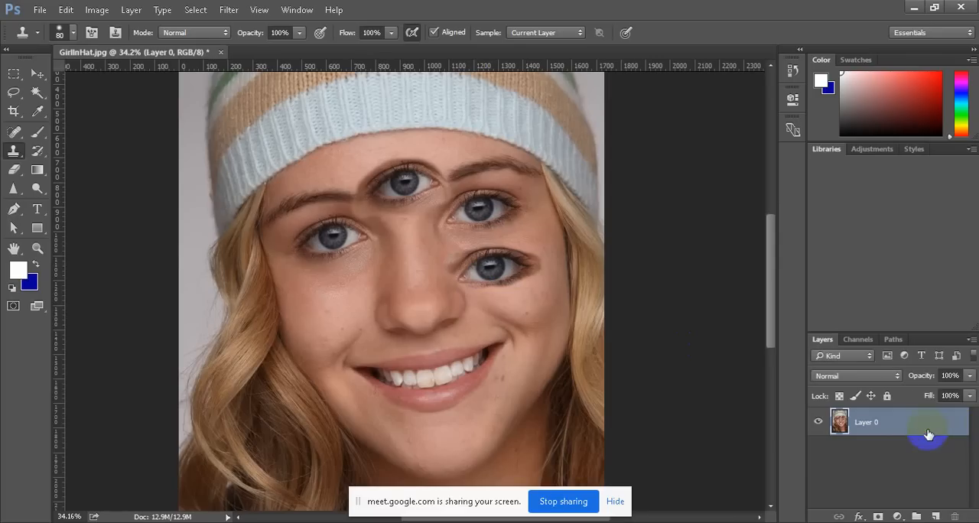
click(936, 517)
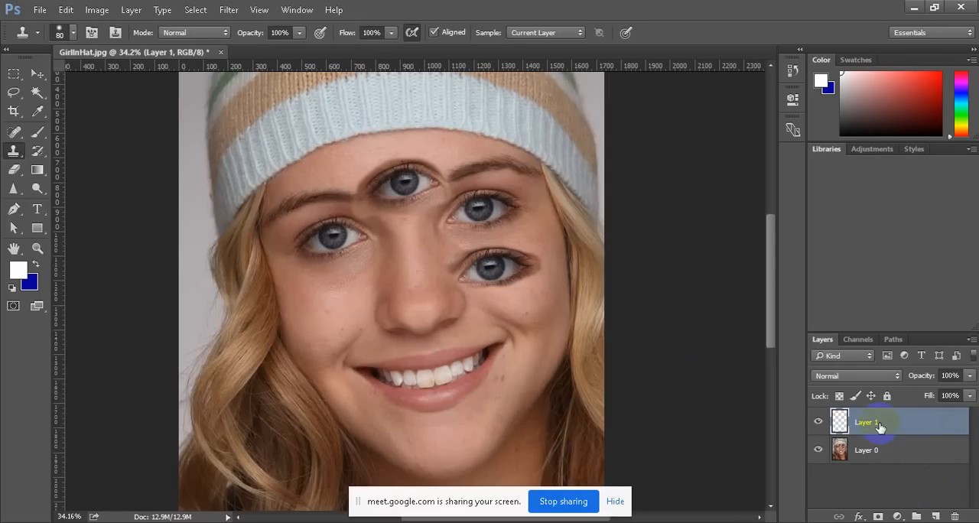
drag(312, 253, 332, 240)
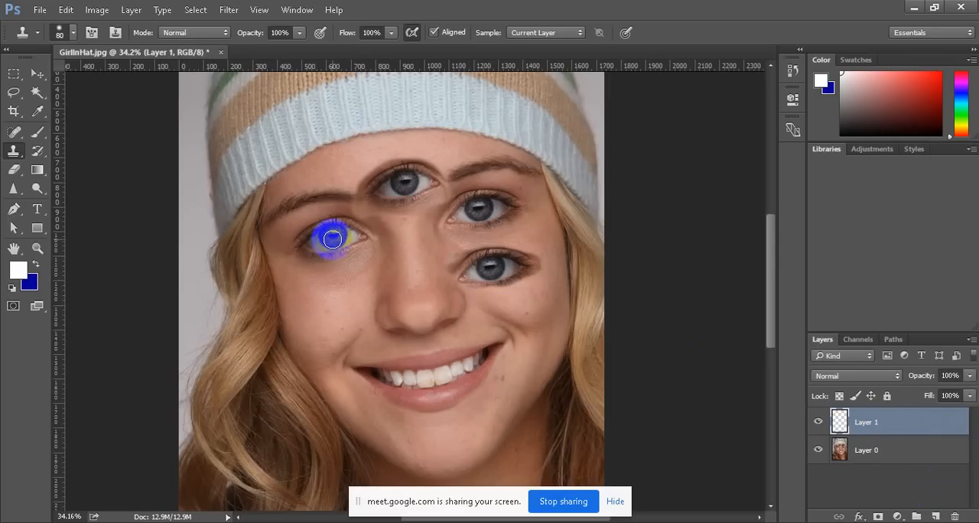
alt+click(332, 239)
click(310, 317)
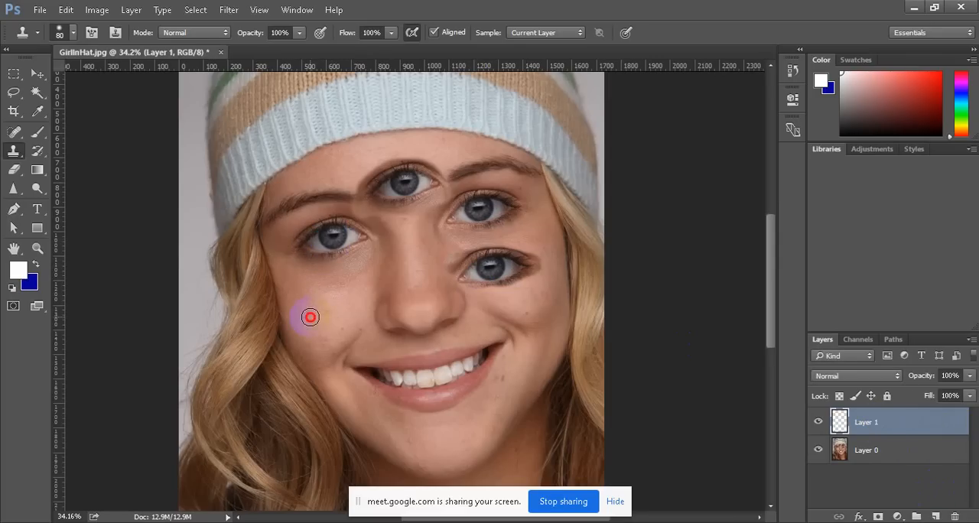
drag(309, 317, 324, 299)
alt+click(334, 237)
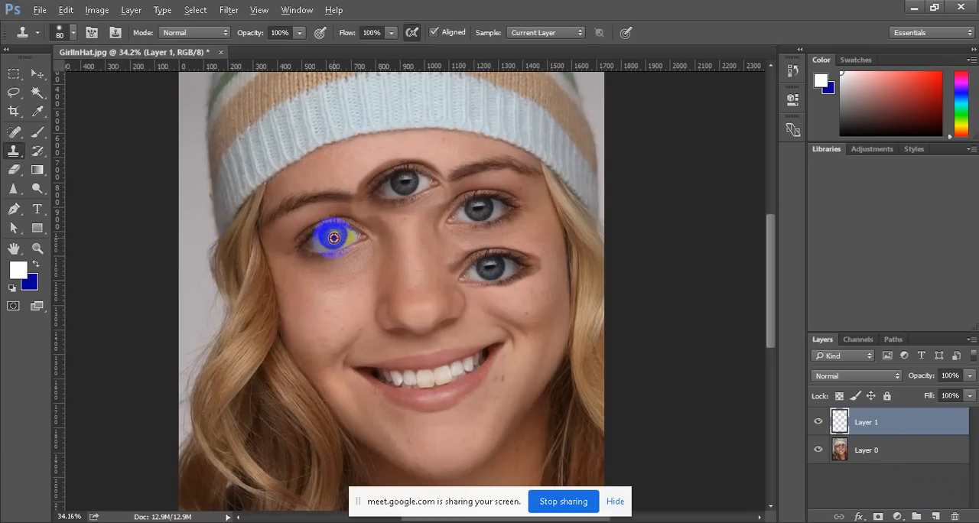
mouse_move(326, 309)
mouse_down()
mouse_move(339, 293)
mouse_move(328, 316)
mouse_move(326, 286)
mouse_move(310, 298)
mouse_move(332, 301)
mouse_up()
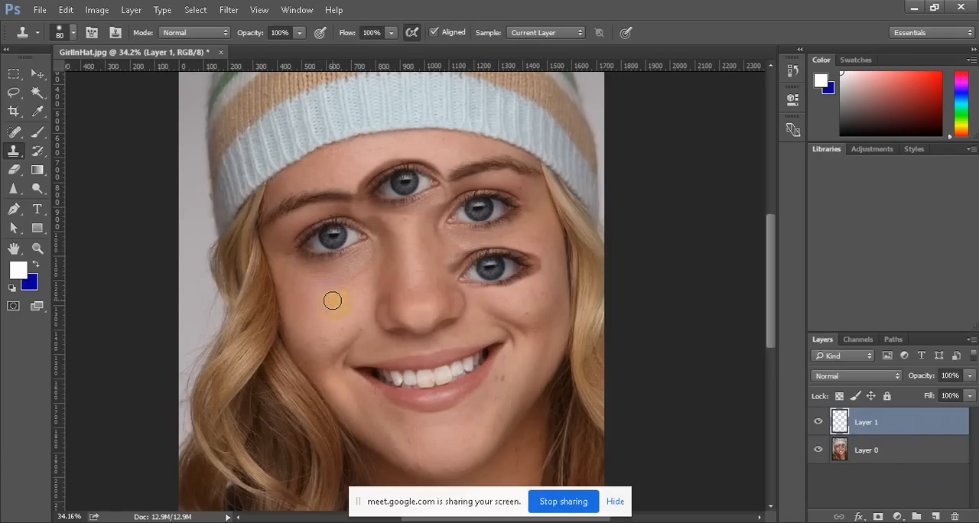
Target Layer 0 and clone the eye on the image's left side onto the cheek below it
click(872, 451)
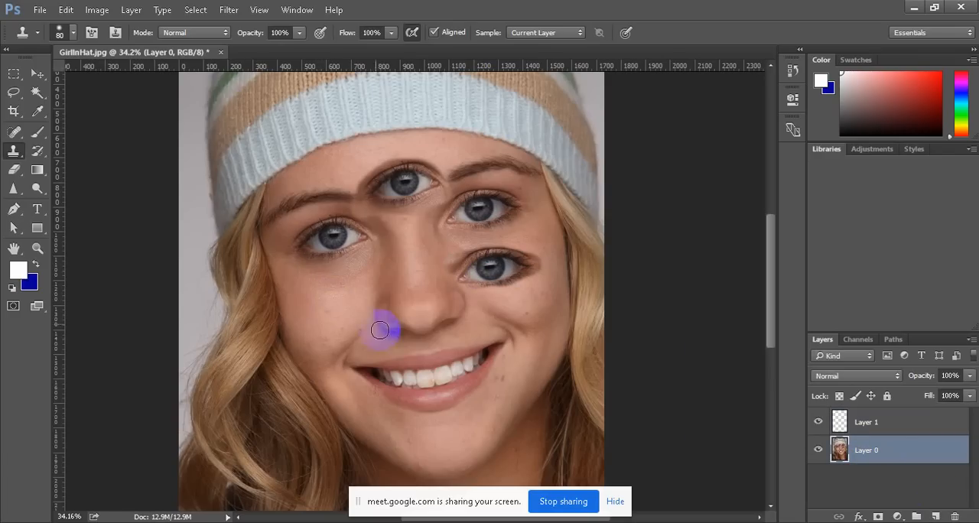
mouse_move(326, 311)
mouse_down()
mouse_move(312, 313)
mouse_move(344, 282)
mouse_move(322, 315)
mouse_up()
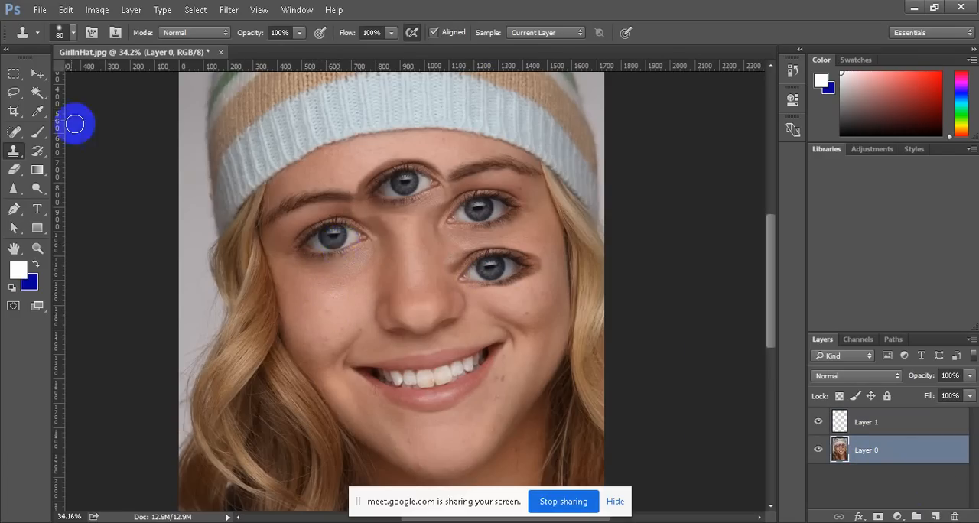
click(37, 73)
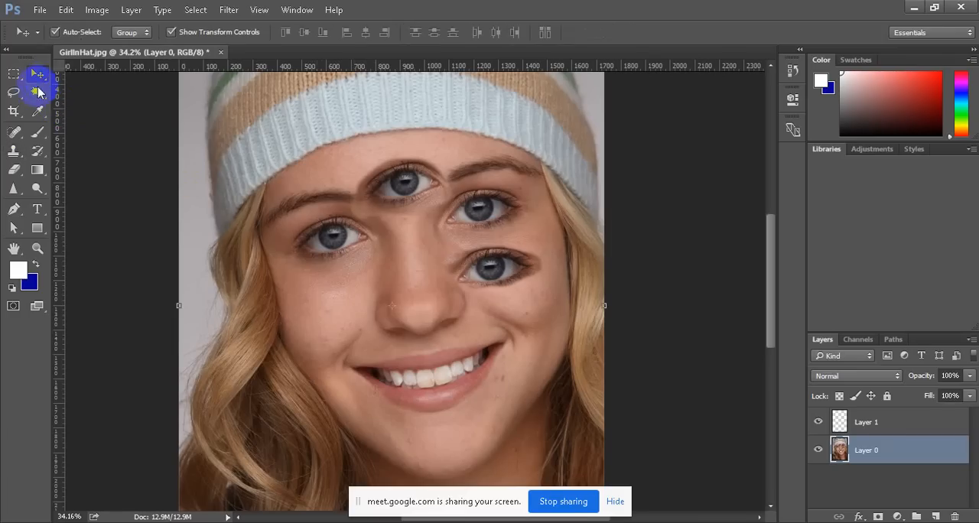
click(13, 151)
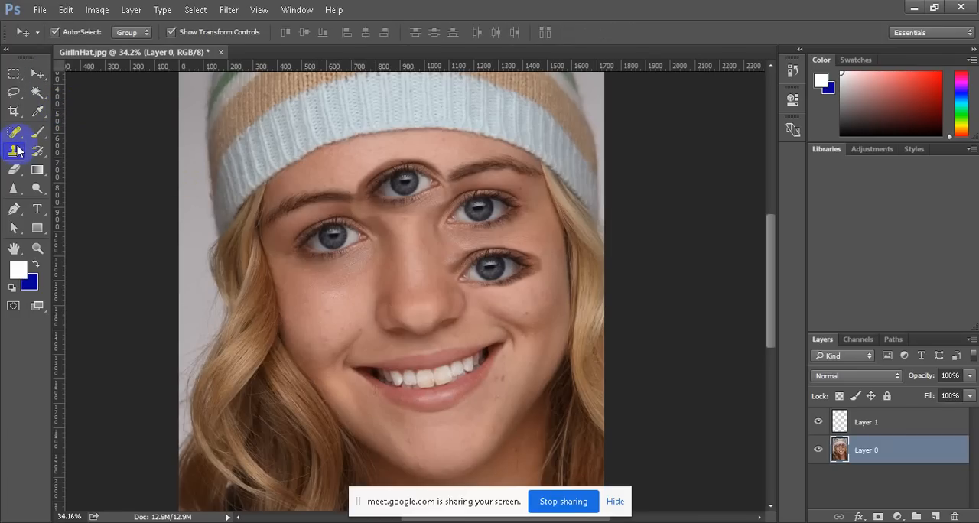
alt+click(333, 238)
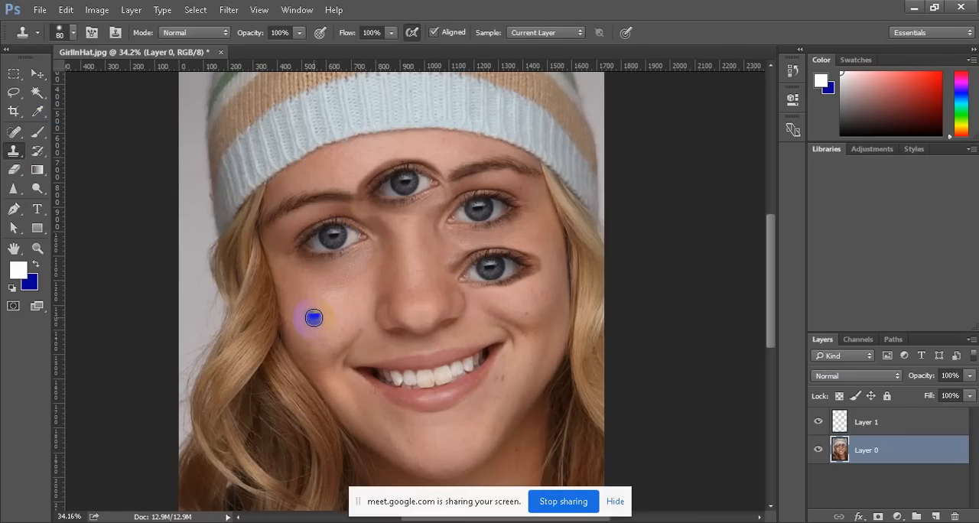
mouse_move(312, 317)
mouse_down()
mouse_move(329, 296)
mouse_move(320, 321)
mouse_move(290, 332)
mouse_move(275, 324)
mouse_move(343, 291)
mouse_move(291, 306)
mouse_move(325, 294)
mouse_move(357, 335)
mouse_up()
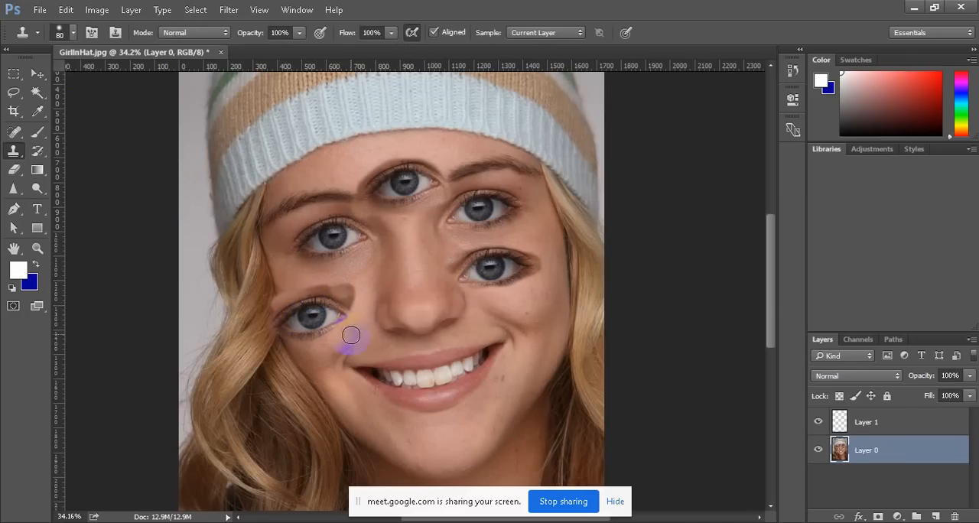
Undo all the cloned eyes and the layer changes, back to the single locked Background layer
key(ctrl+z)
key(ctrl+alt+z)
key(ctrl+alt+z)
key(ctrl+alt+z)
key(ctrl+alt+z)
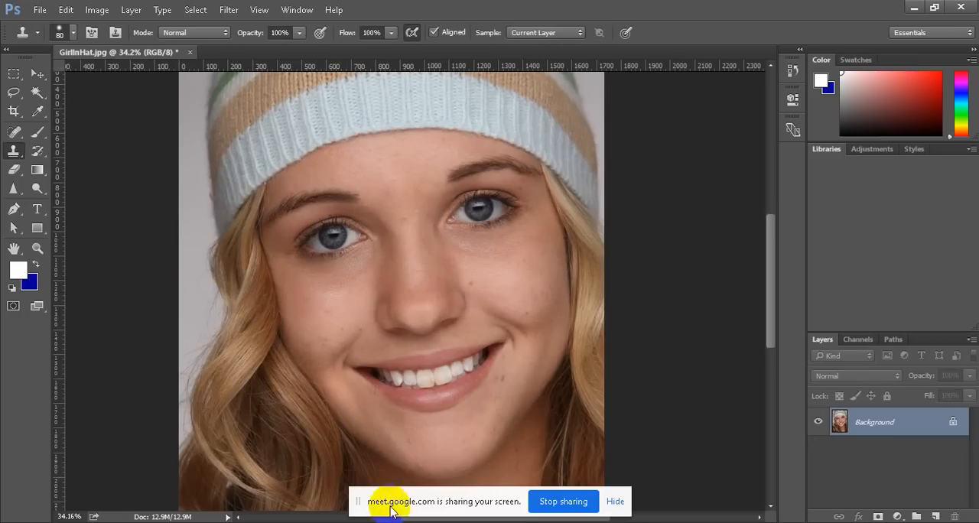
Switch to the Google Meet window and look through the list of meeting participants
mouse_move(369, 521)
click(281, 429)
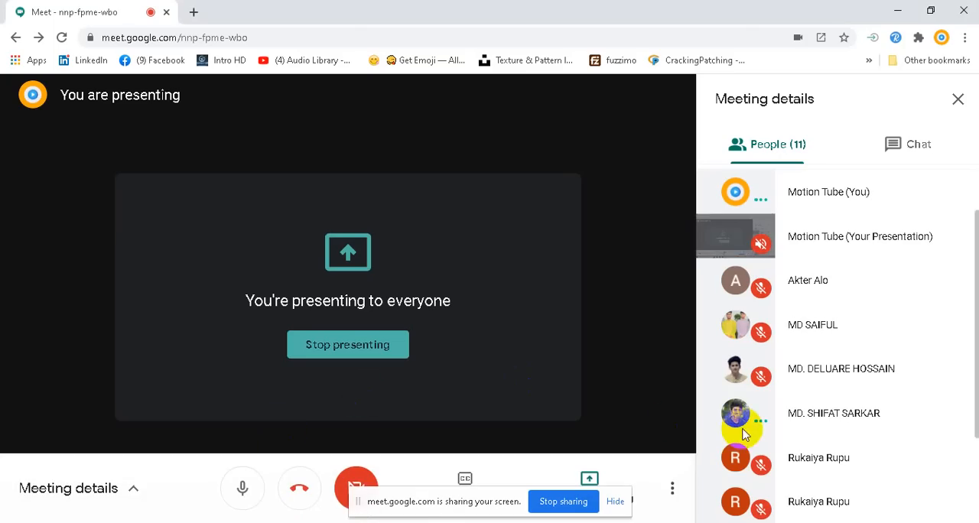
scroll(914, 465, down, 2)
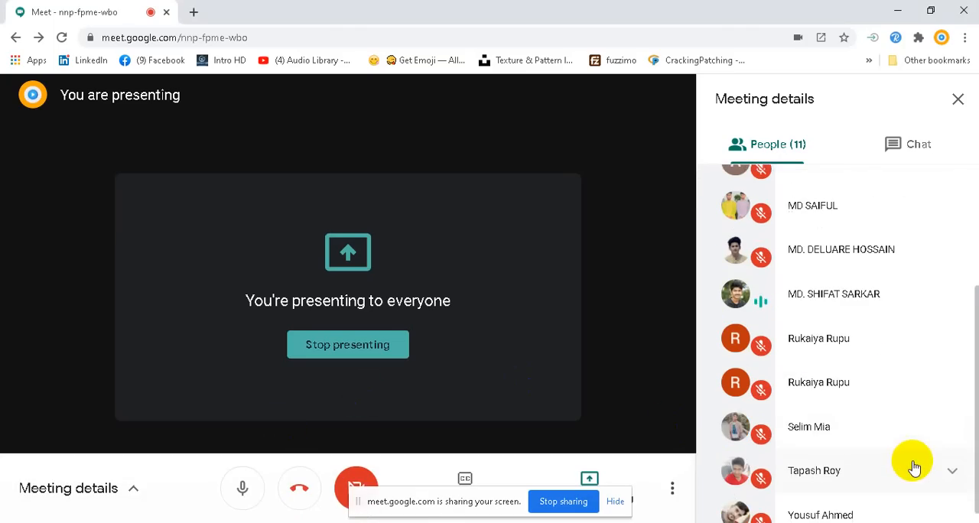
scroll(895, 446, up, 2)
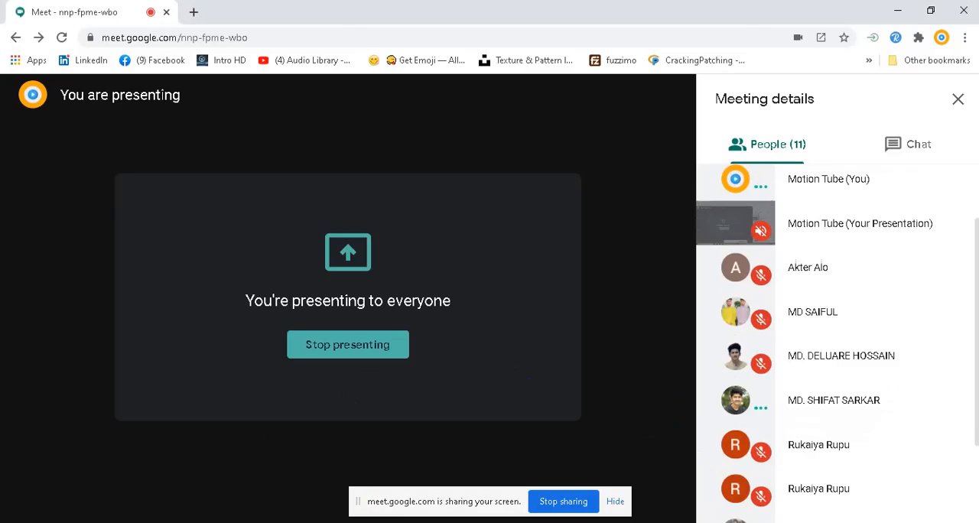
Check the computer's speaker volume during the meeting
click(858, 522)
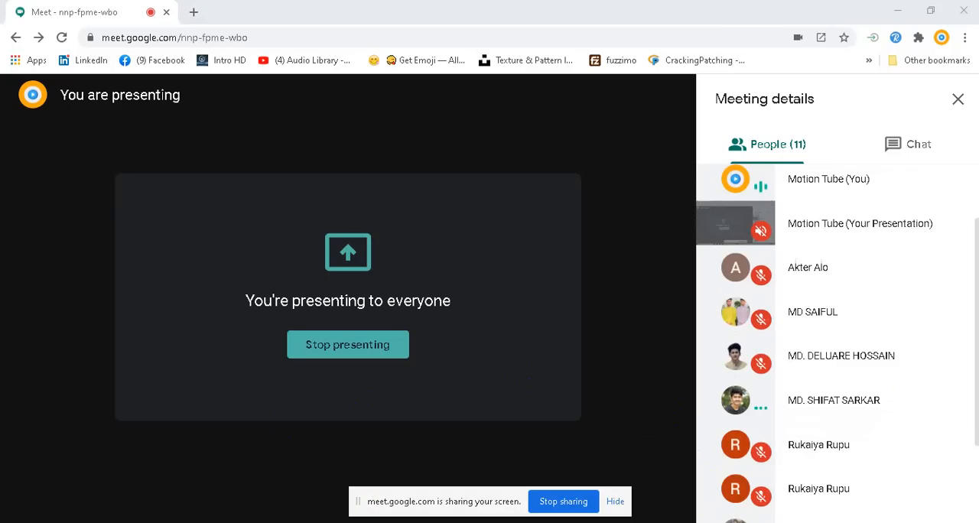
click(672, 438)
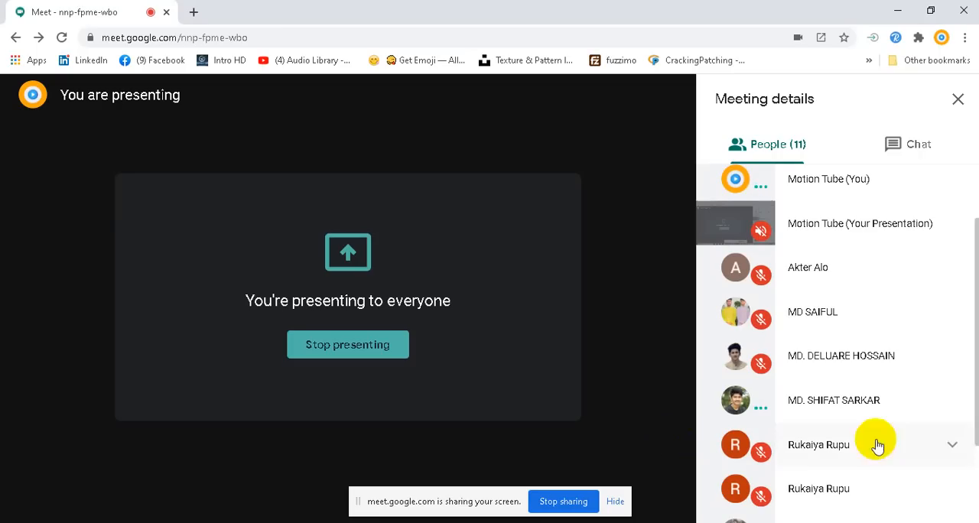
click(880, 522)
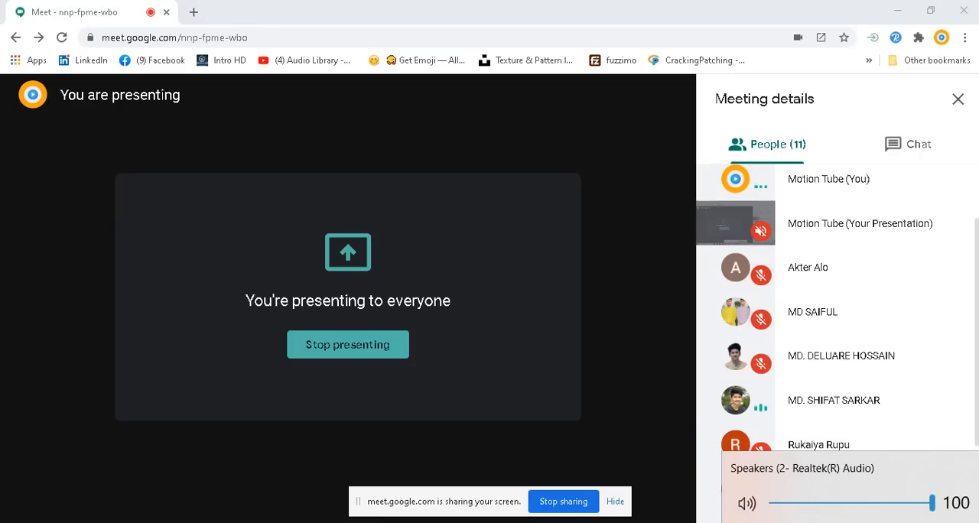
click(881, 522)
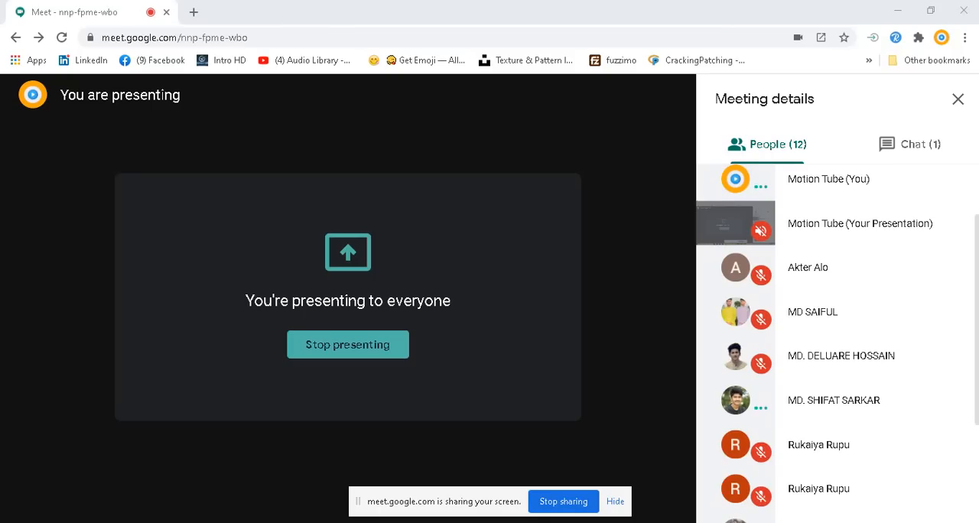
Read the messages in the meeting chat and return to the participant list
click(917, 147)
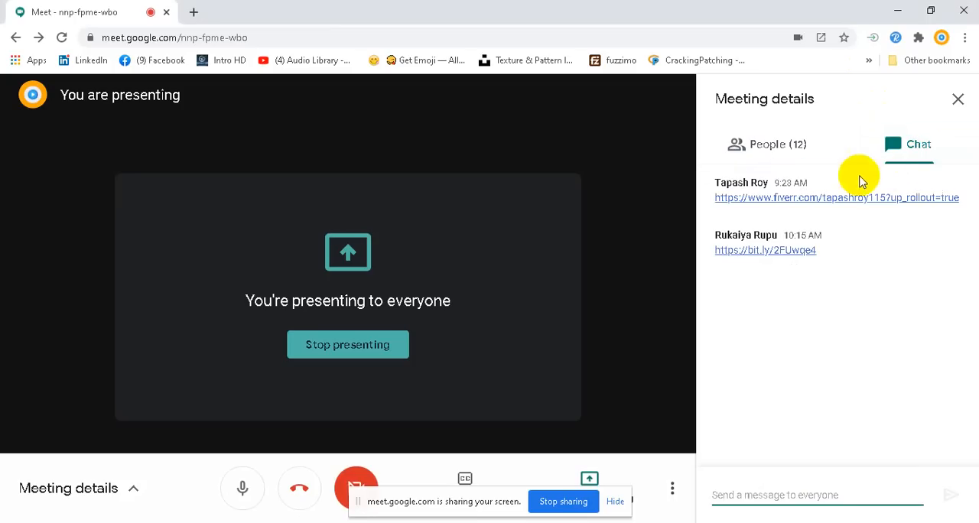
click(761, 144)
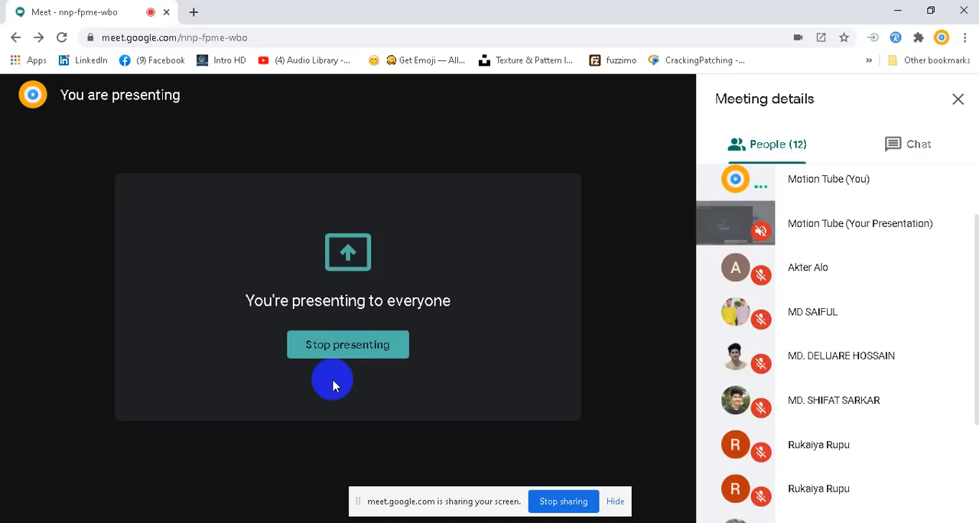
Move the screen-sharing notice aside so that it no longer covers the meeting controls
mouse_move(344, 372)
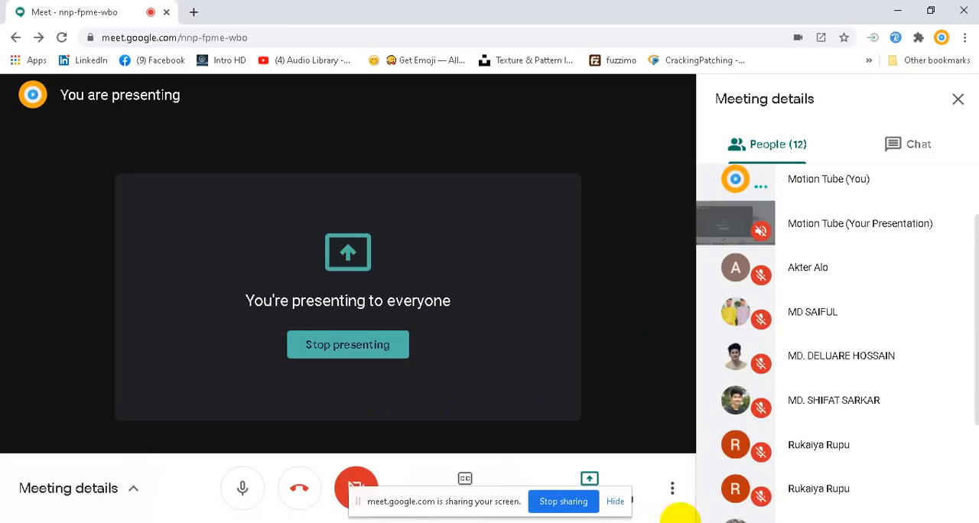
click(632, 405)
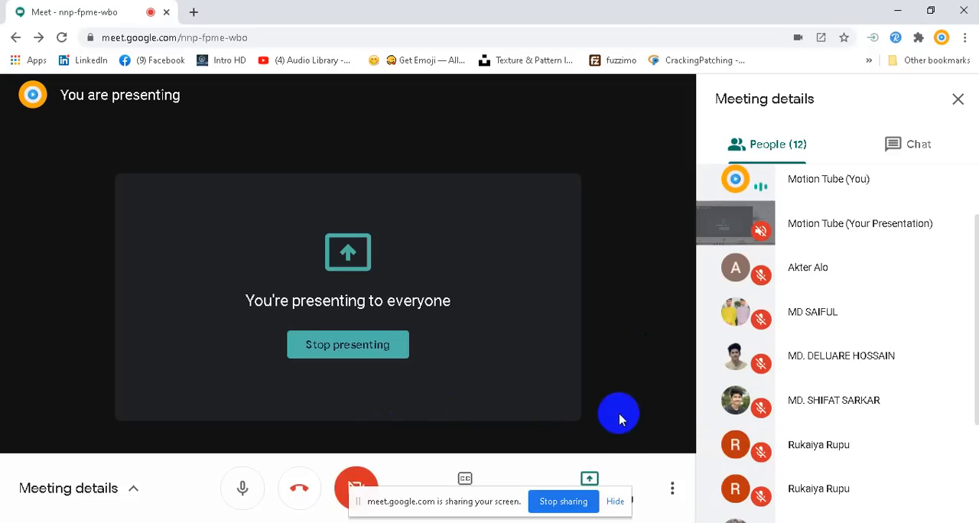
drag(499, 497, 64, 483)
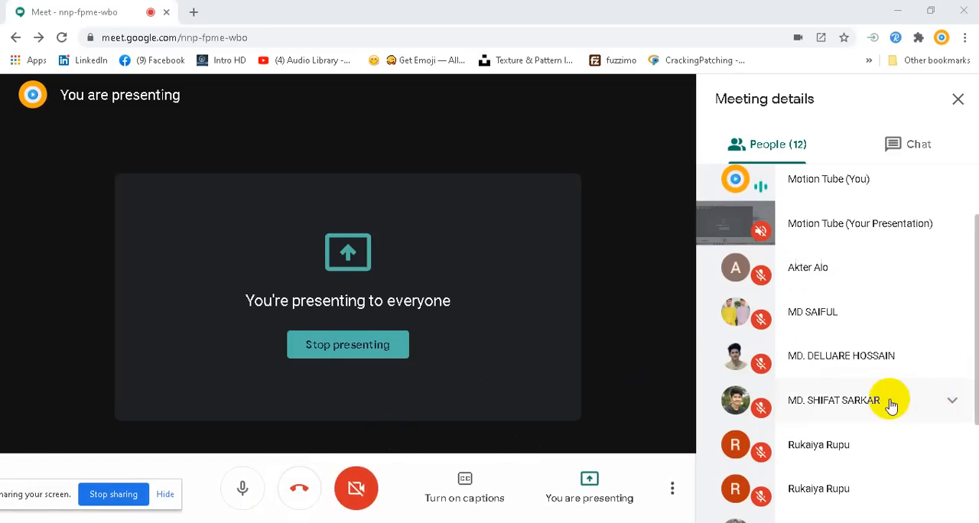
Look through the meeting's participant list and check the chat messages
scroll(890, 406, down, 2)
scroll(886, 403, up, 3)
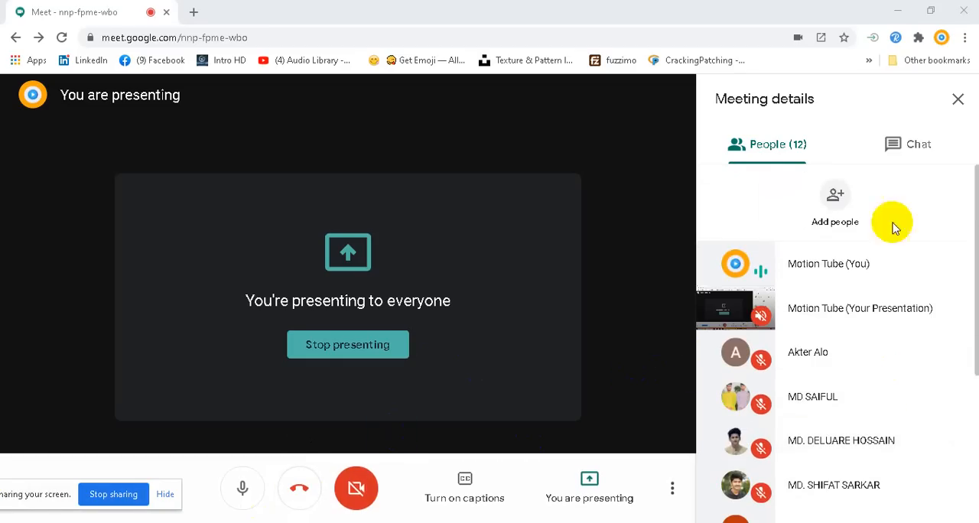
click(914, 145)
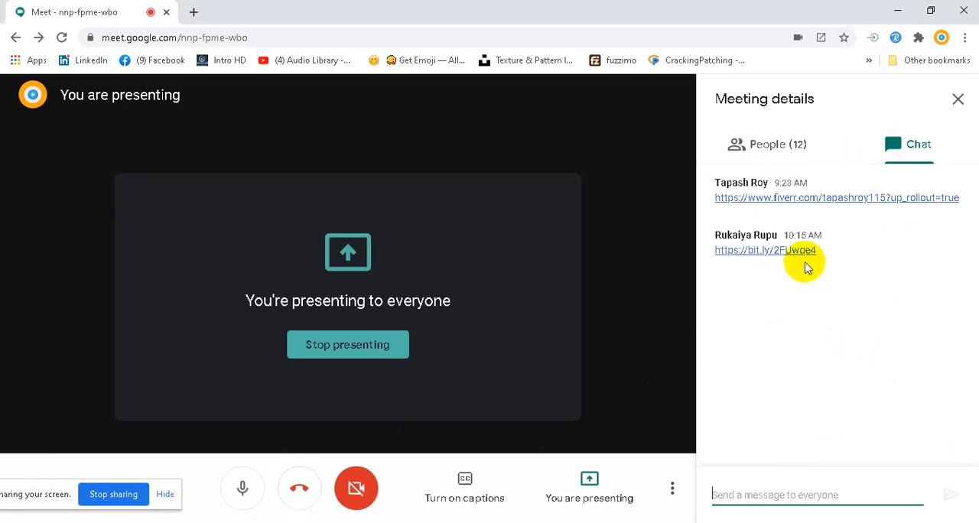
click(779, 152)
scroll(897, 413, down, 2)
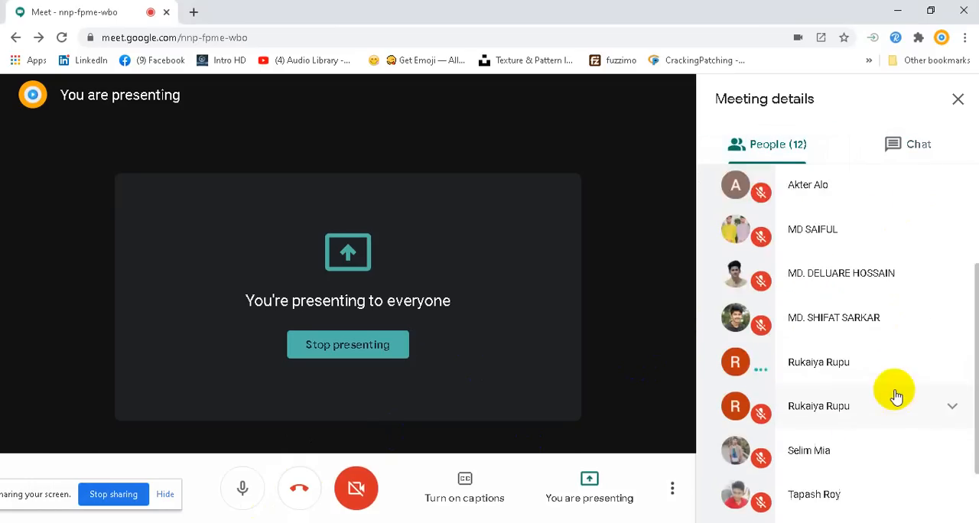
scroll(896, 397, down, 1)
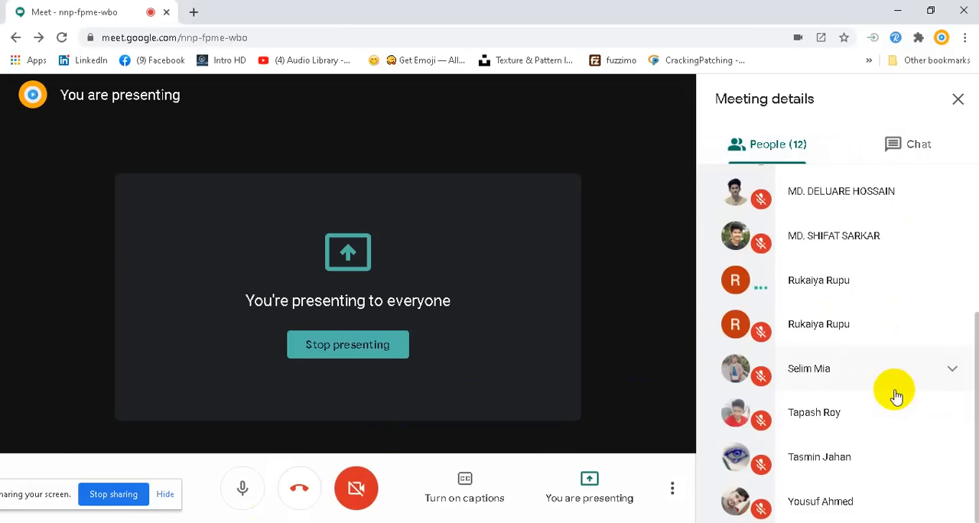
Copy the bit.ly link from the latest message in the meeting chat
click(909, 152)
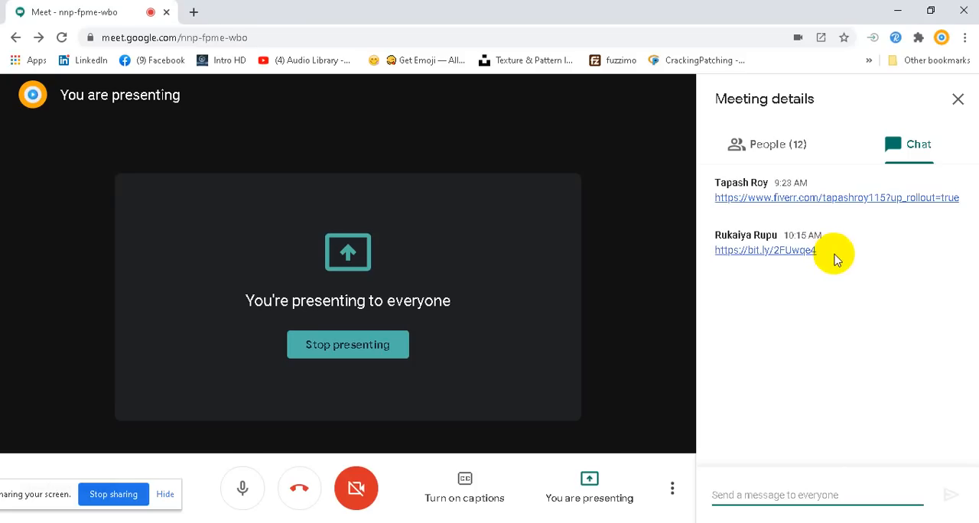
drag(836, 255, 717, 262)
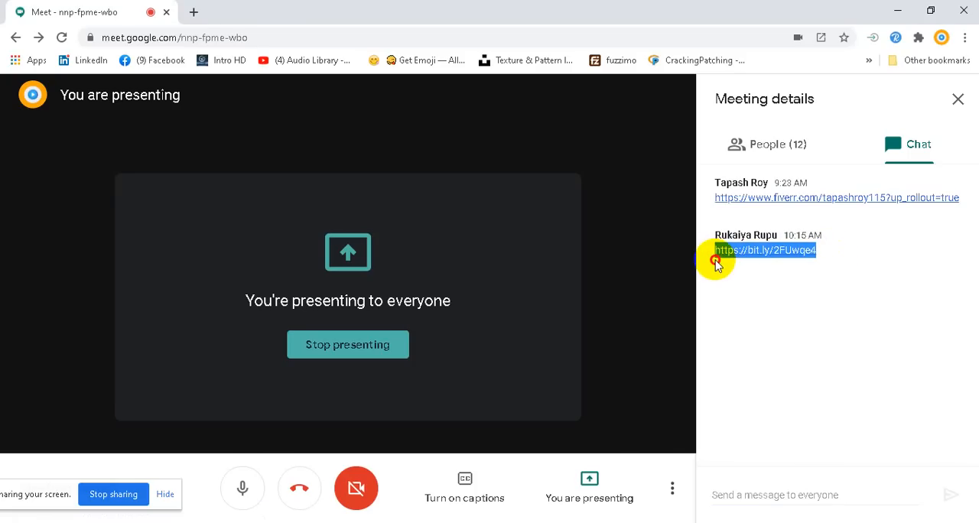
right_click(759, 258)
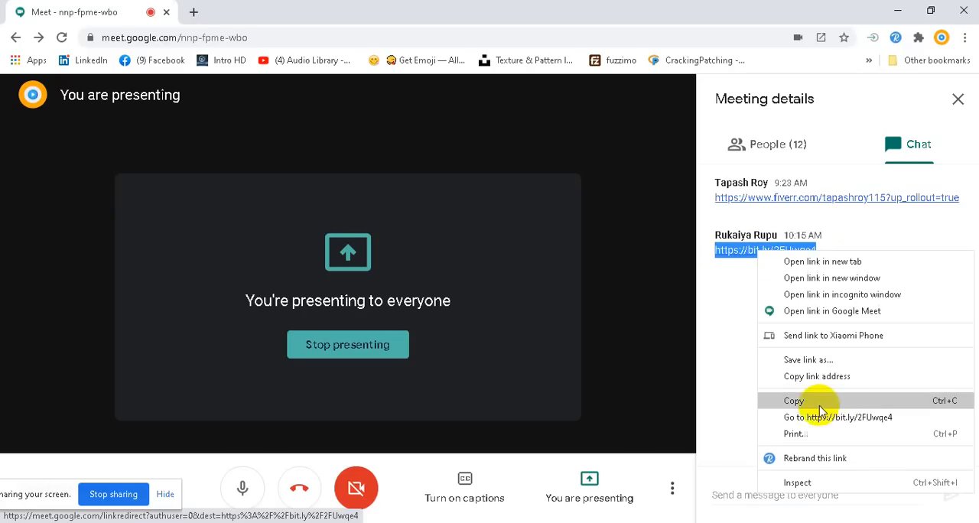
click(796, 401)
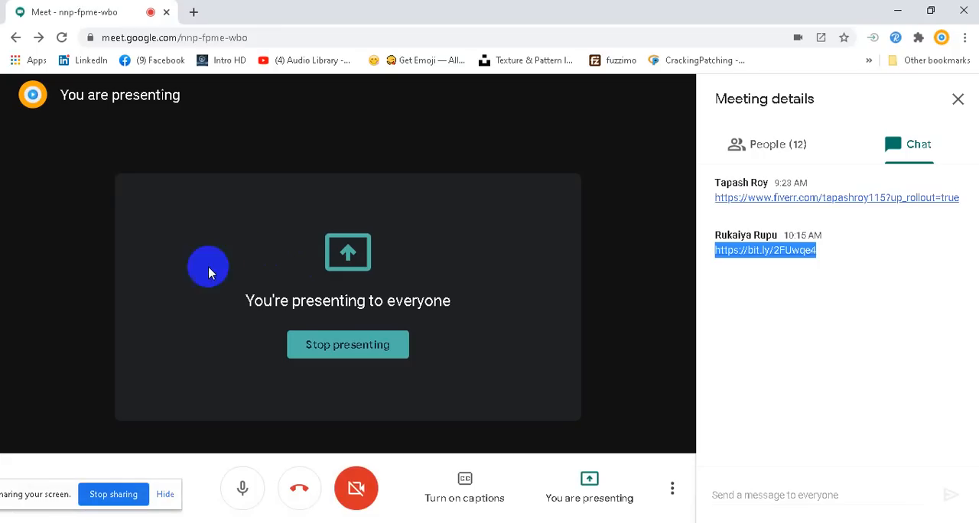
Switch to the Fiverr Link All Students file in Notepad and add entry 10 with the student's first name below entry 09
mouse_move(404, 522)
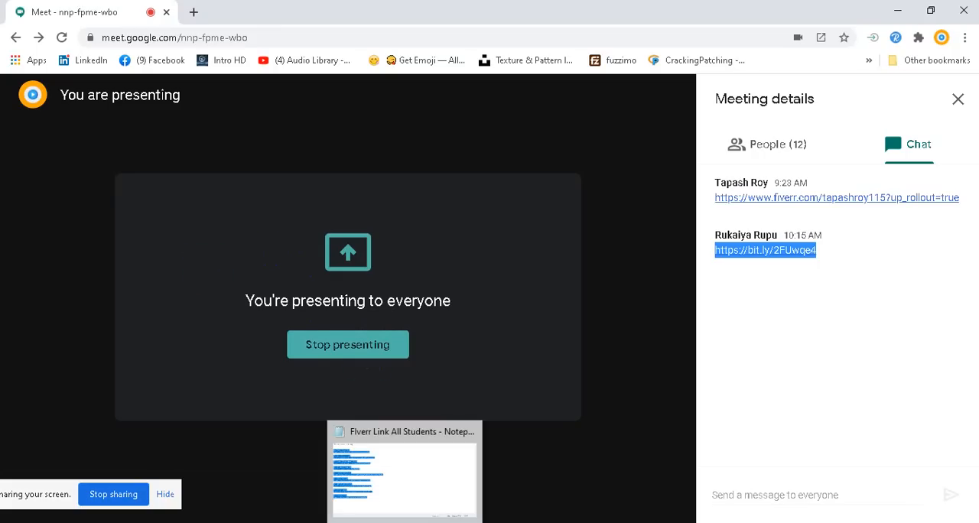
click(405, 470)
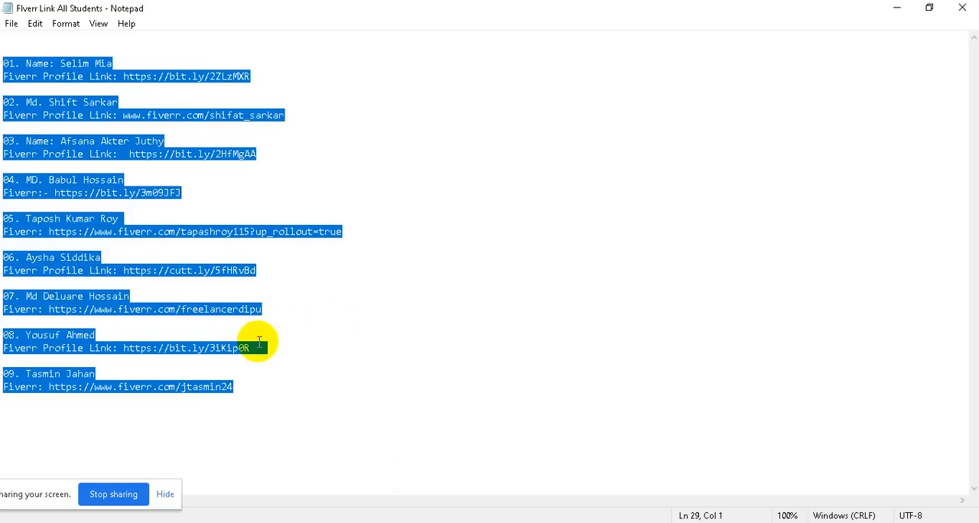
click(258, 402)
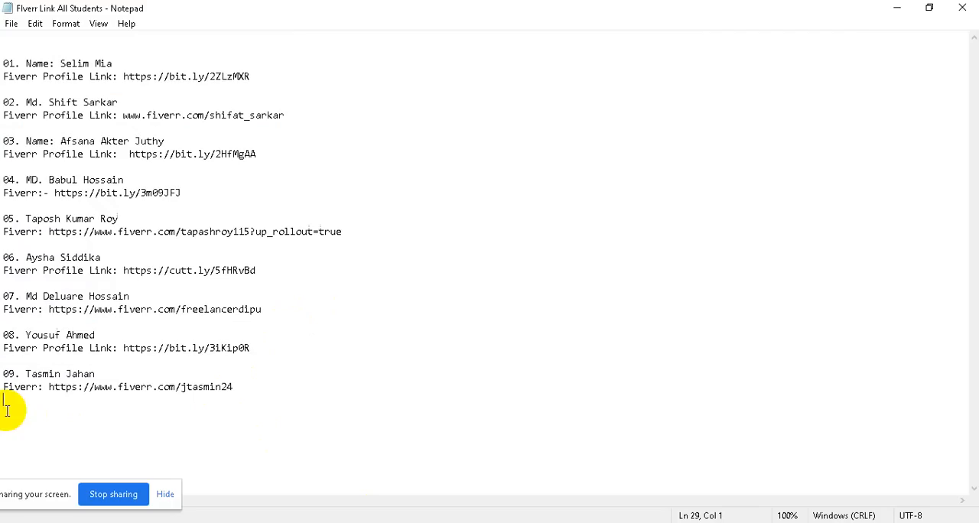
key(Return)
text(1)
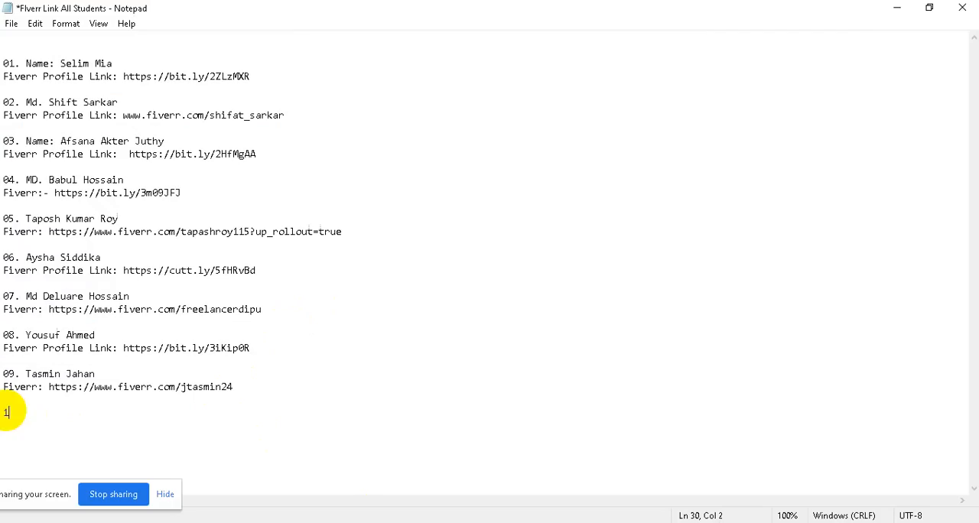
text(0. Rukaia)
Switch back to Google Meet and check the participant list for the student's full name
mouse_move(370, 522)
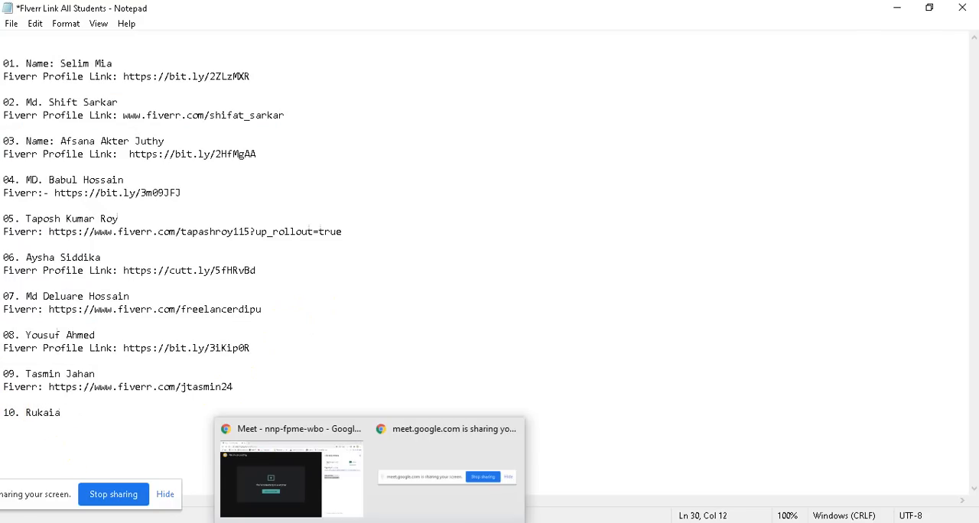
mouse_move(405, 522)
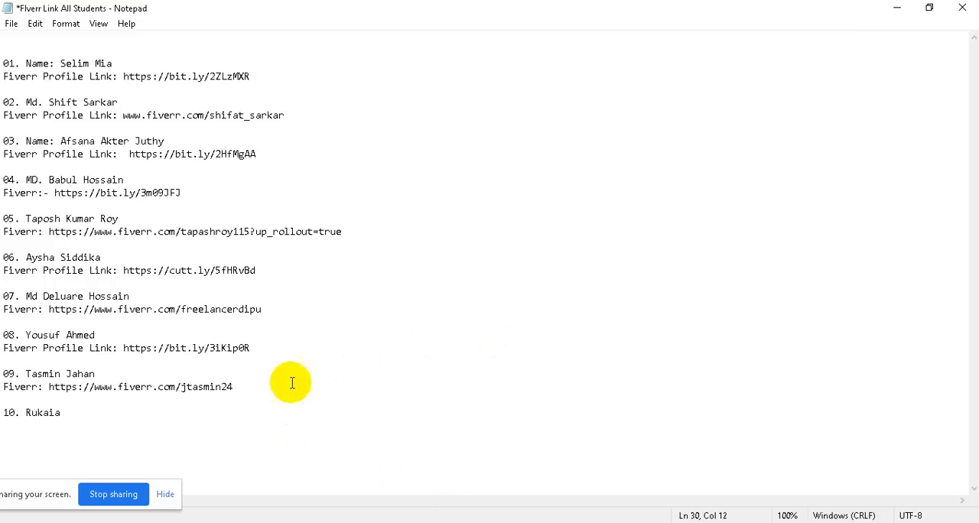
click(306, 451)
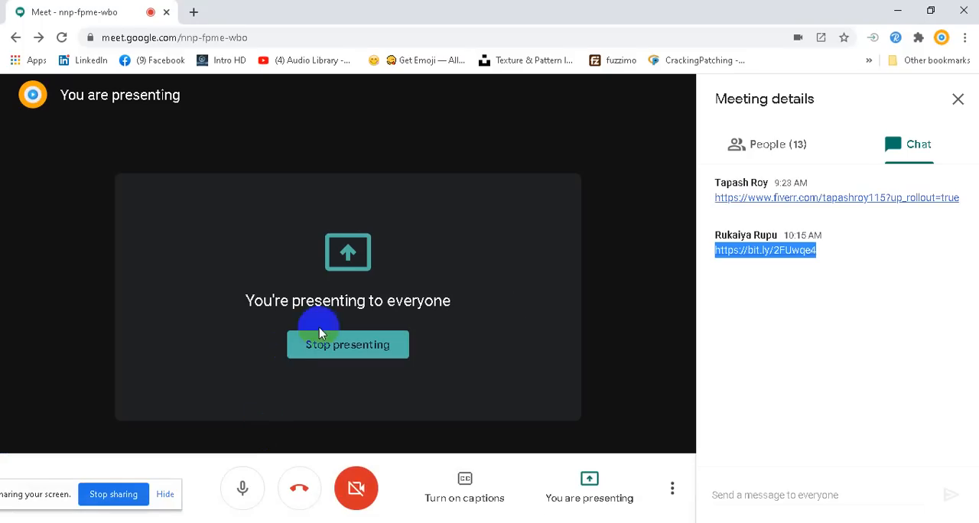
click(765, 144)
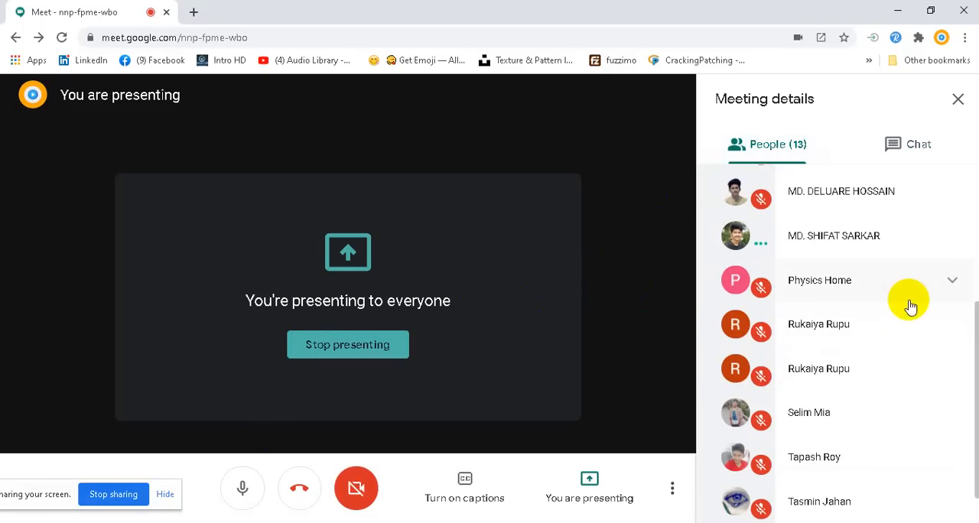
scroll(889, 329, down, 2)
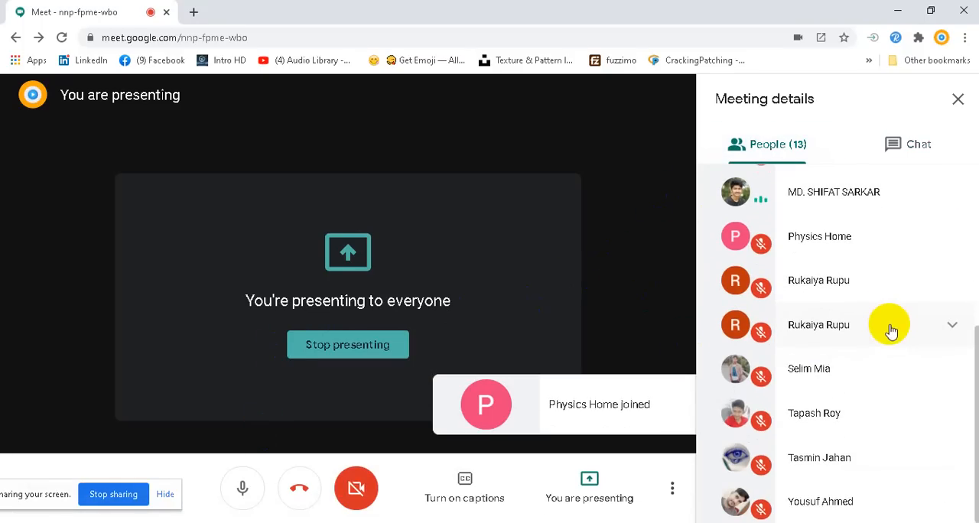
scroll(867, 389, up, 5)
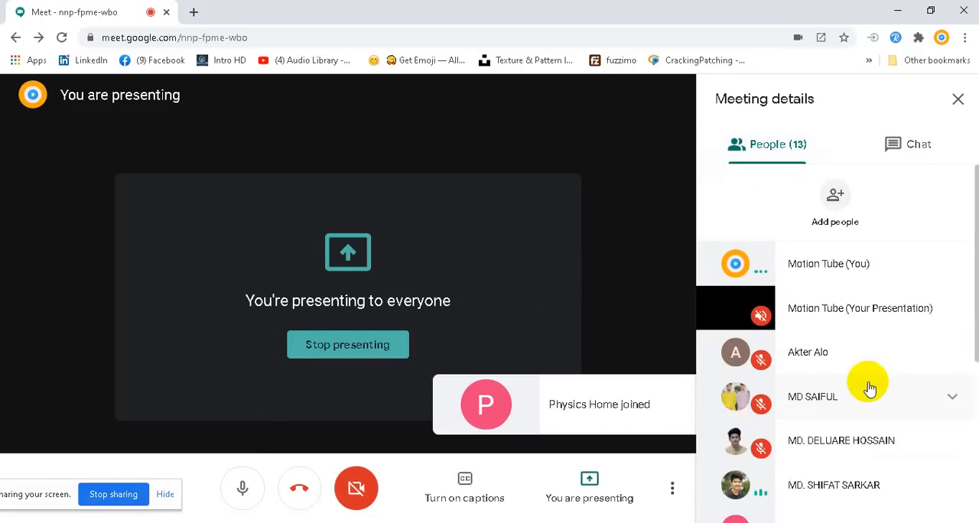
scroll(868, 389, down, 3)
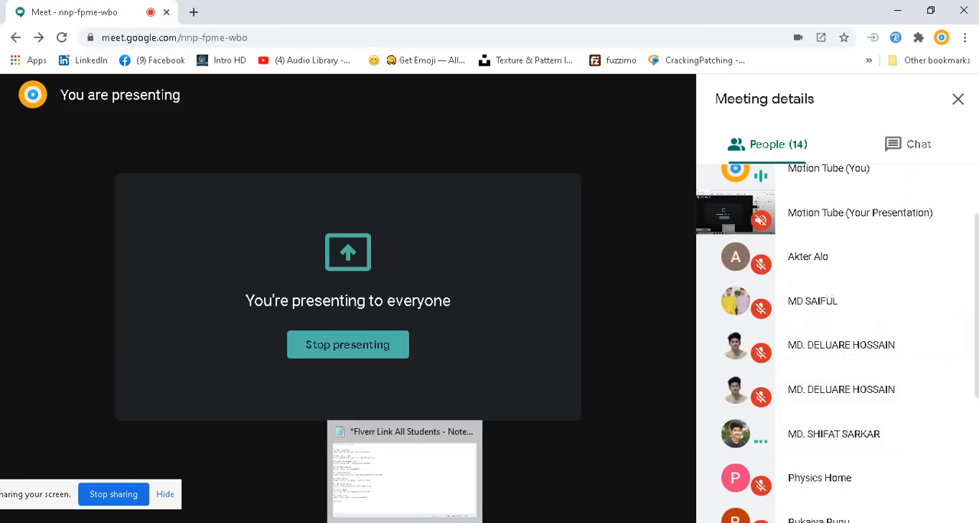
Copy the latest meeting chat message, including the sender's name and the bit.ly link
click(391, 501)
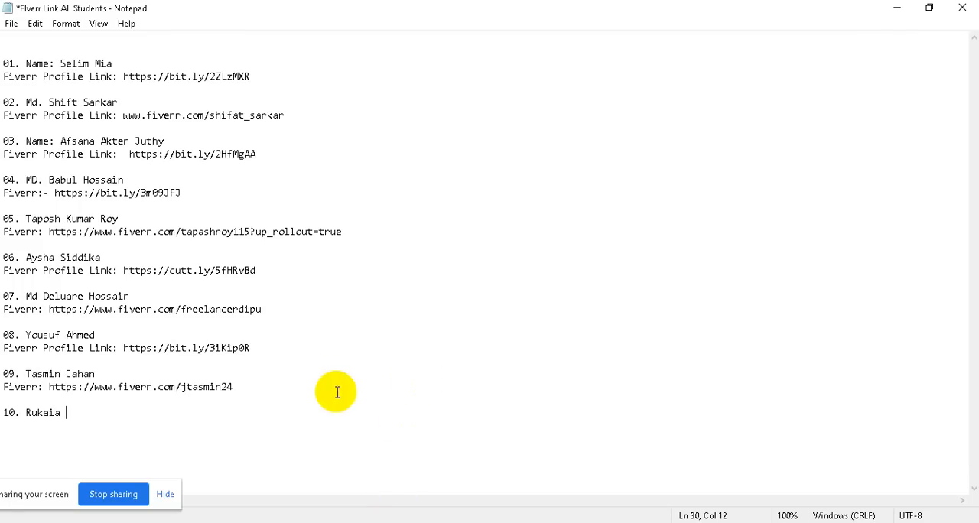
click(407, 522)
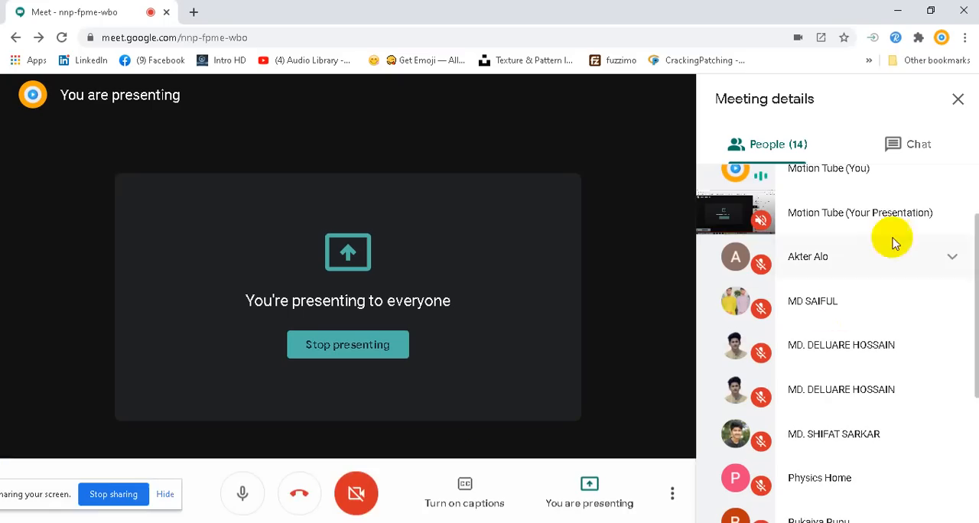
click(917, 147)
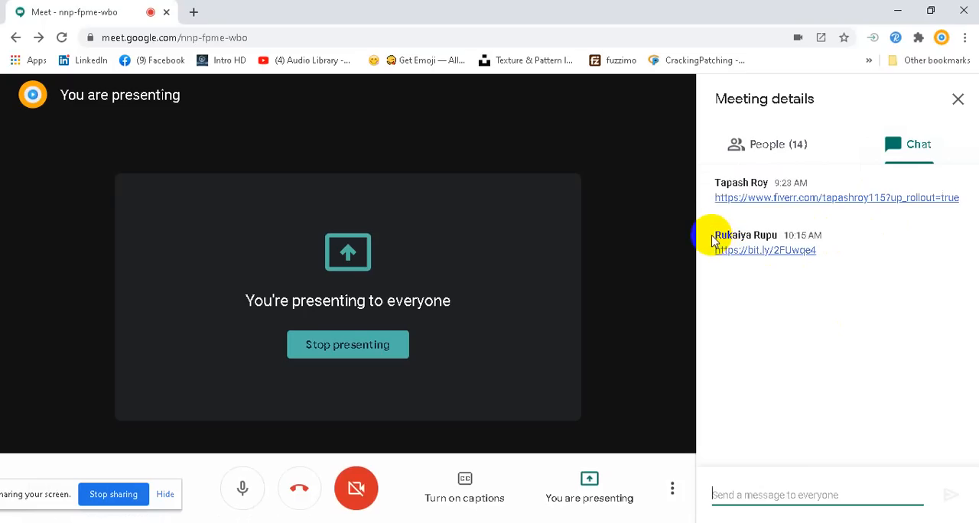
drag(714, 238, 763, 265)
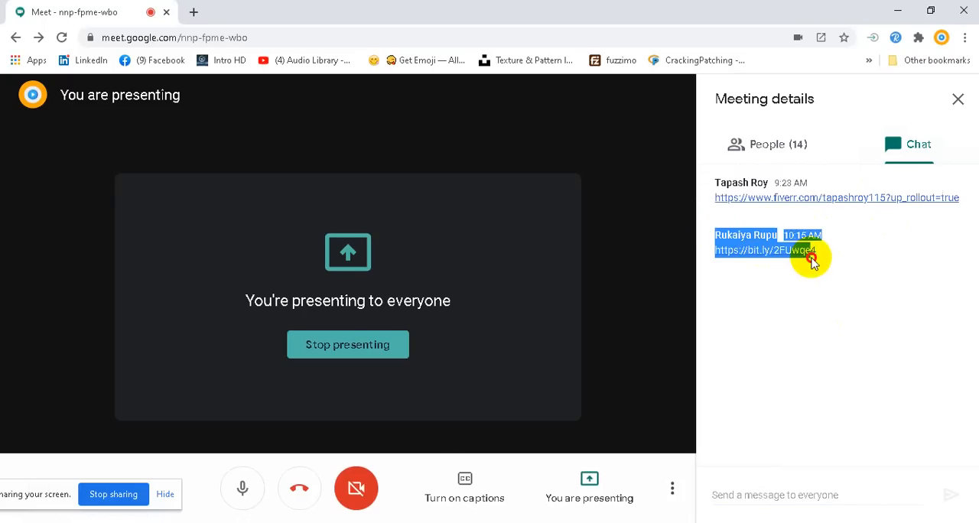
right_click(784, 249)
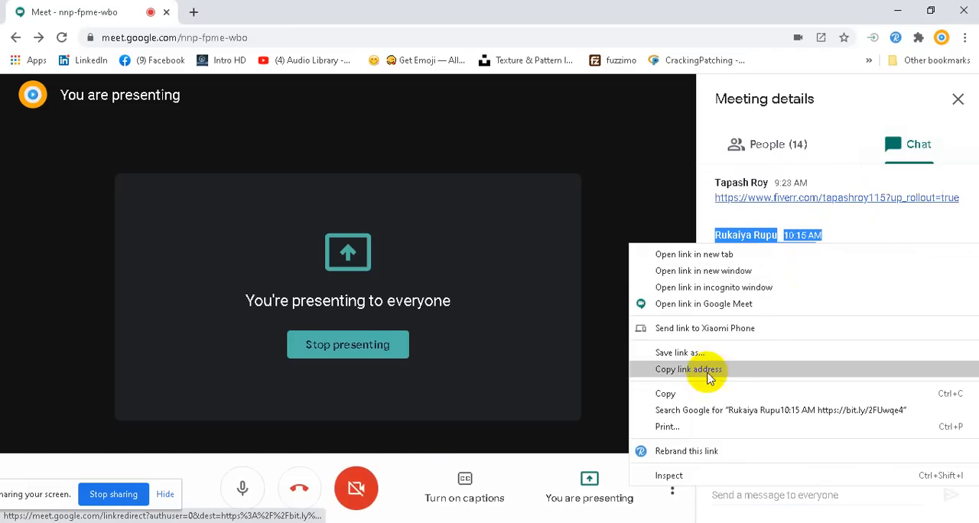
click(649, 393)
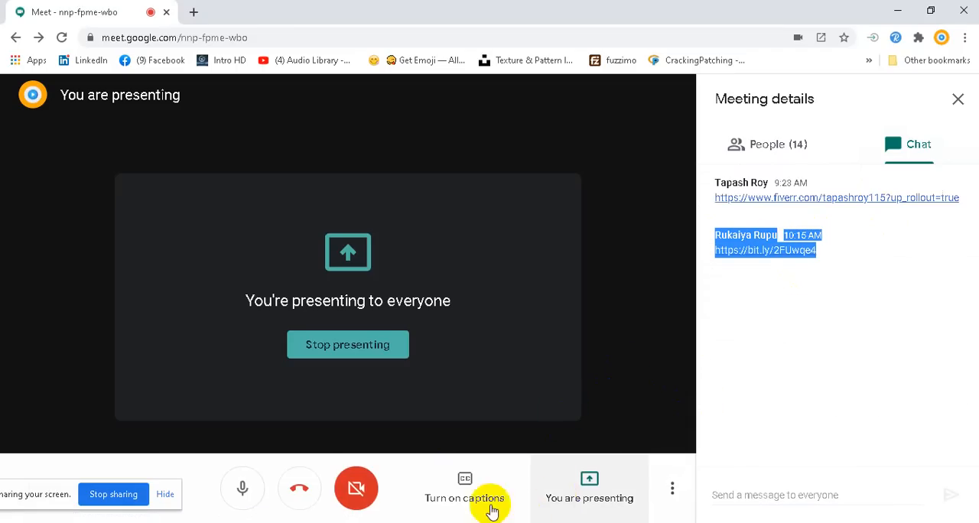
Return to the Notepad list and replace the name in entry 10 with the copied chat message
mouse_move(372, 520)
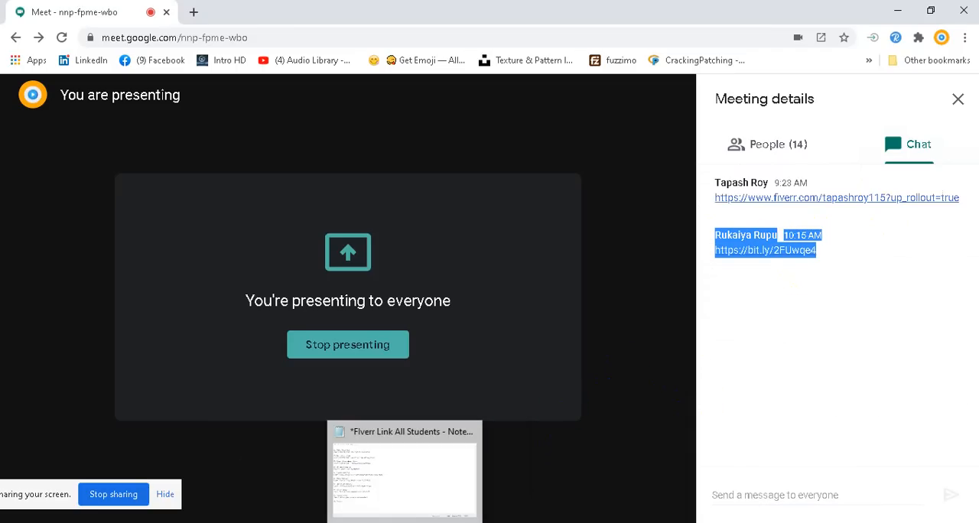
click(365, 482)
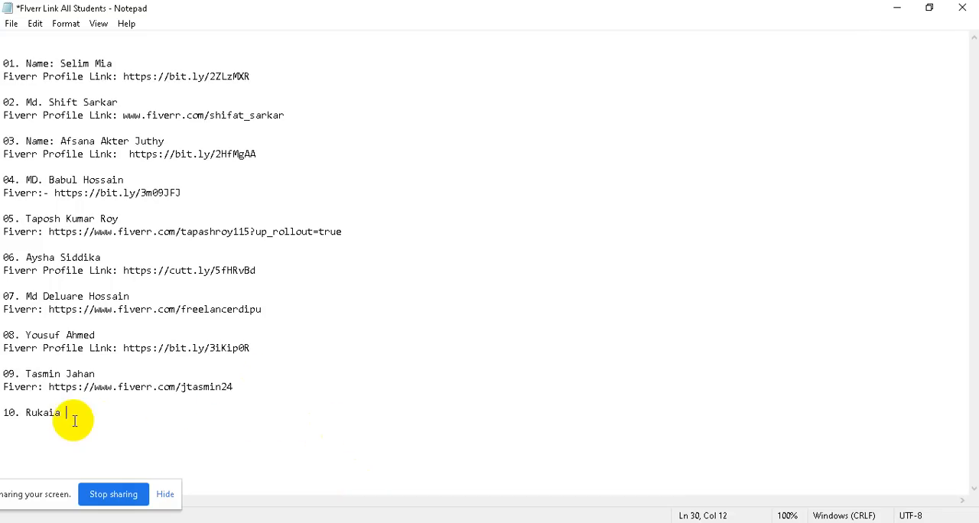
drag(72, 414, 25, 418)
key(BackSpace)
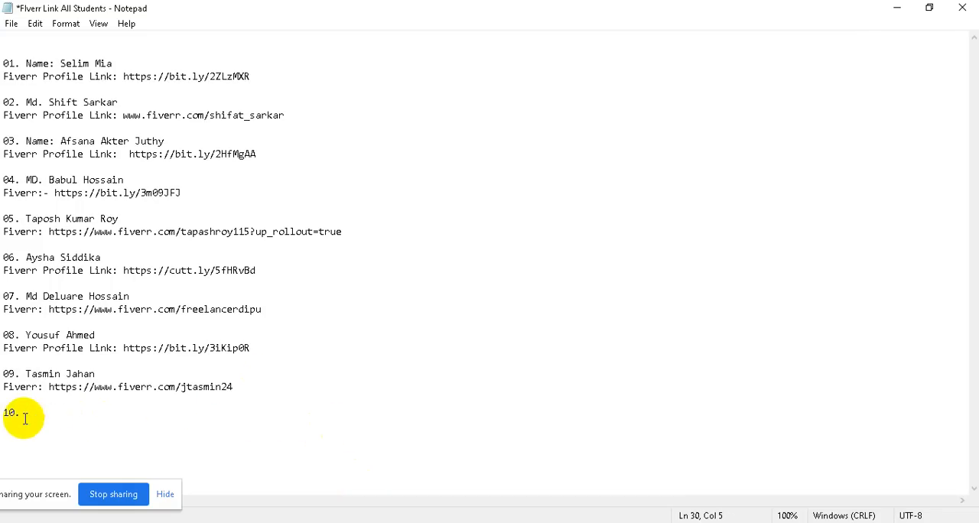
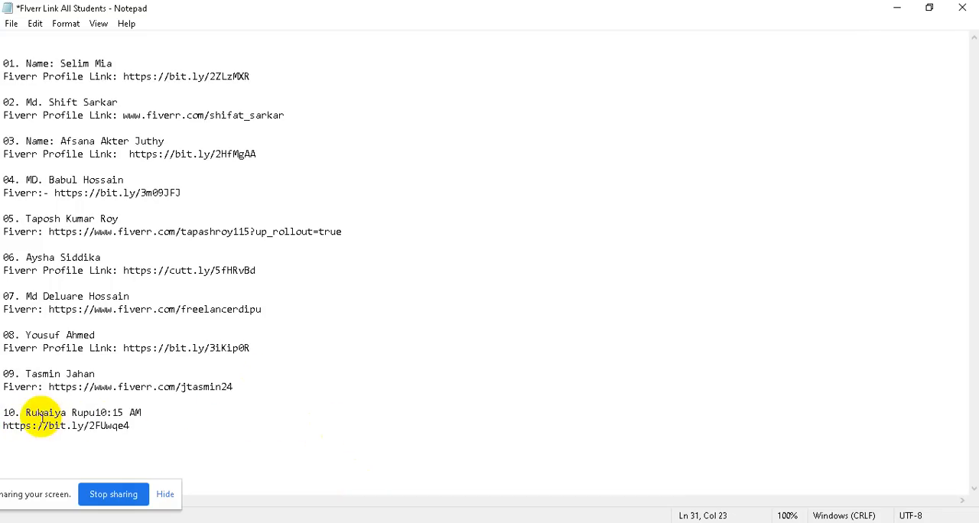
Delete the message time after the name in entry 10 and put the label "Fiverr" before its link
click(138, 415)
key(BackSpace)
key(BackSpace)
key(BackSpace)
key(BackSpace)
key(BackSpace)
key(BackSpace)
key(BackSpace)
key(BackSpace)
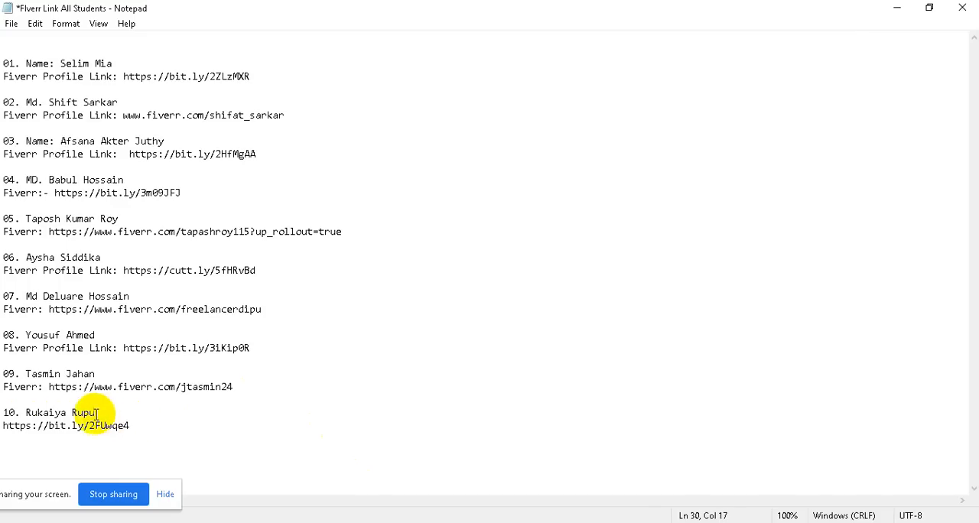
click(3, 426)
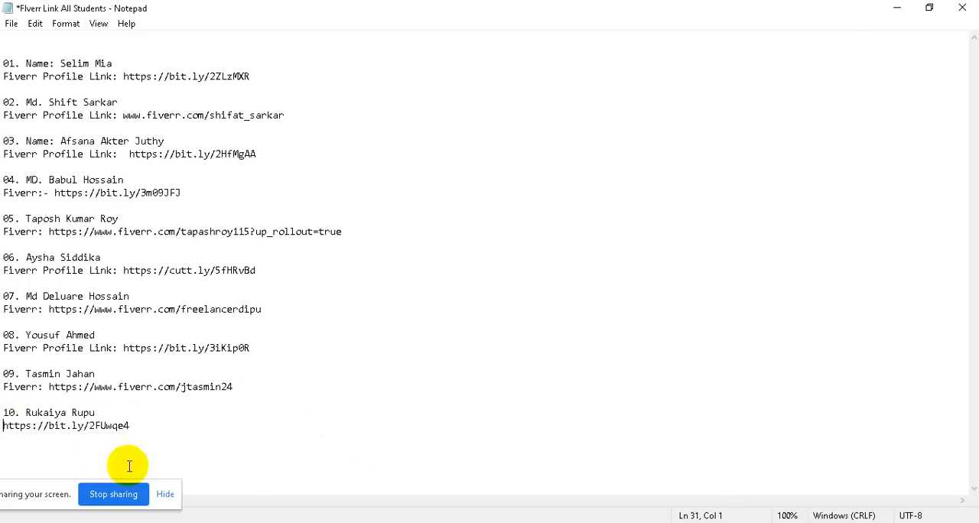
text(Fiverr)
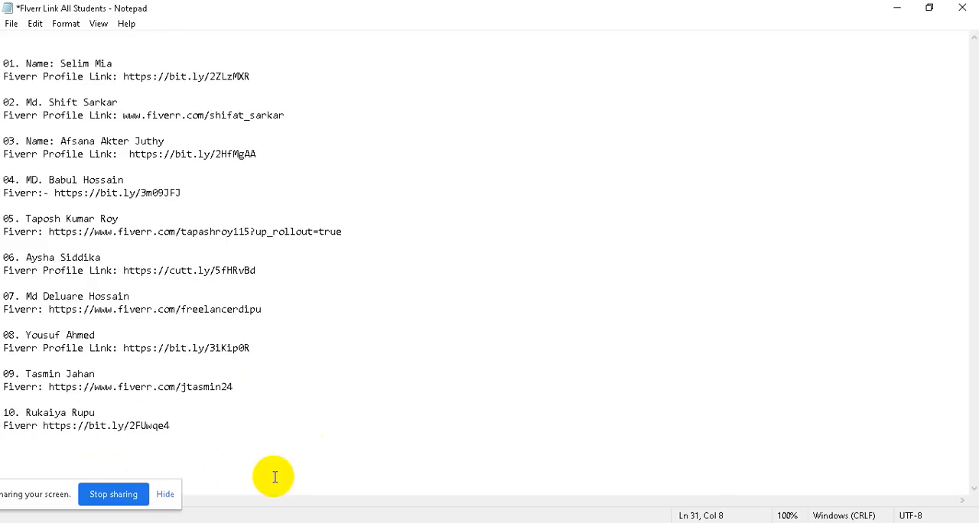
text( :)
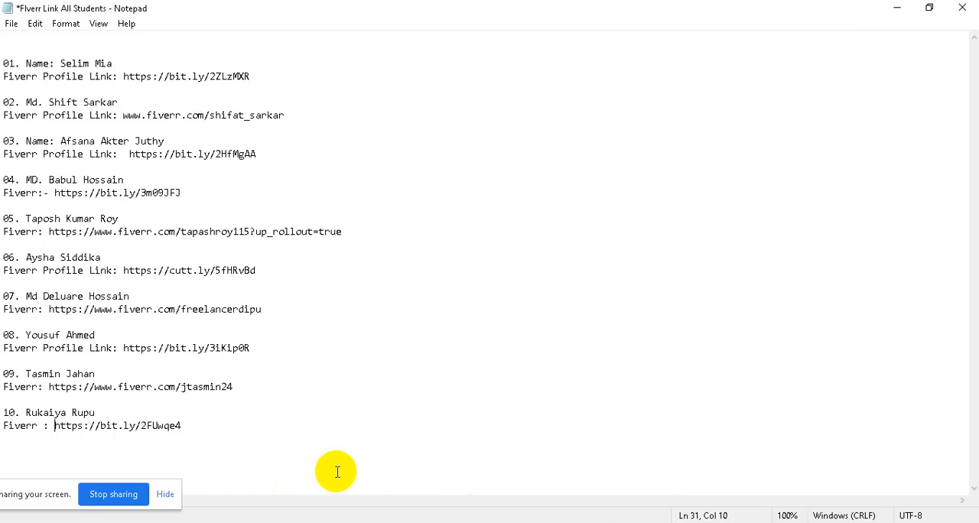
Add a colon after the "Fiverr" label in entry 10 and save the student list
drag(7, 410, 203, 435)
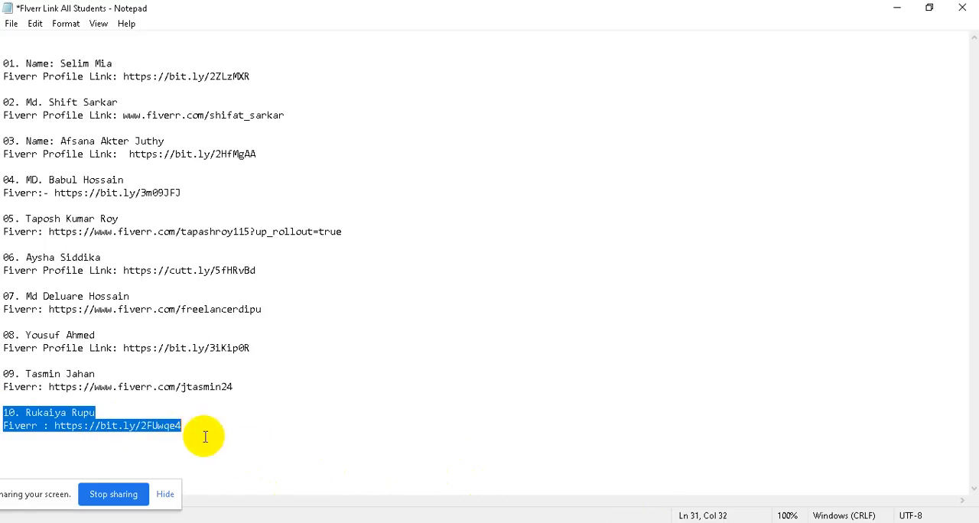
click(12, 23)
click(48, 87)
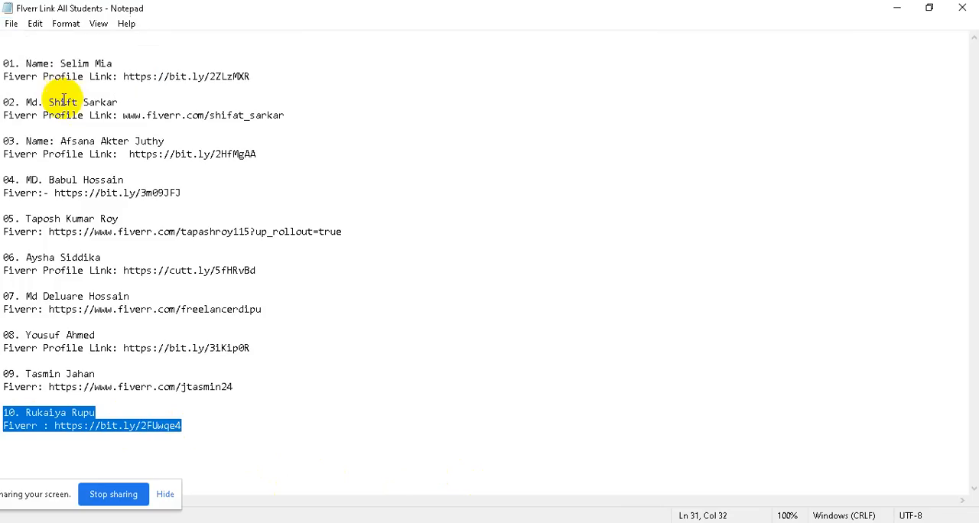
click(365, 440)
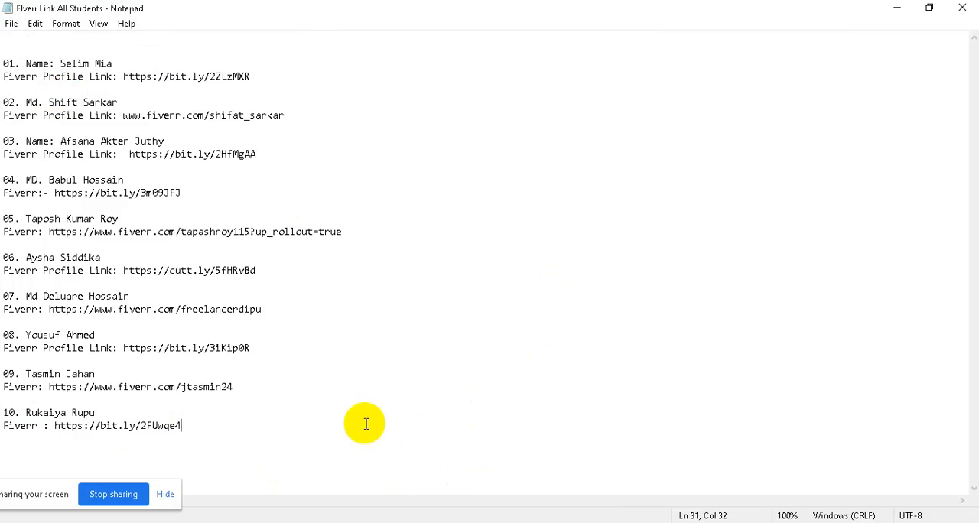
Return to Google Meet and look through the full participant list to see who is attending
click(897, 9)
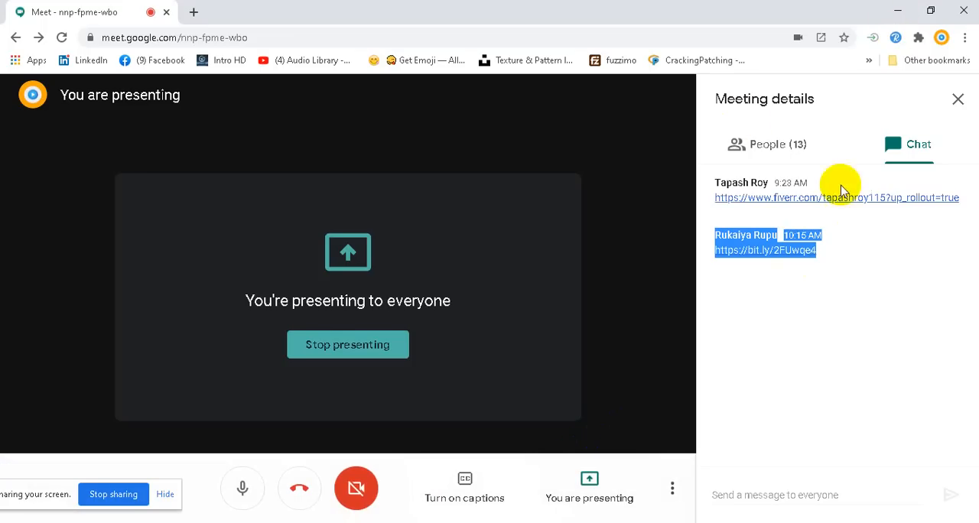
click(778, 144)
scroll(841, 283, up, 2)
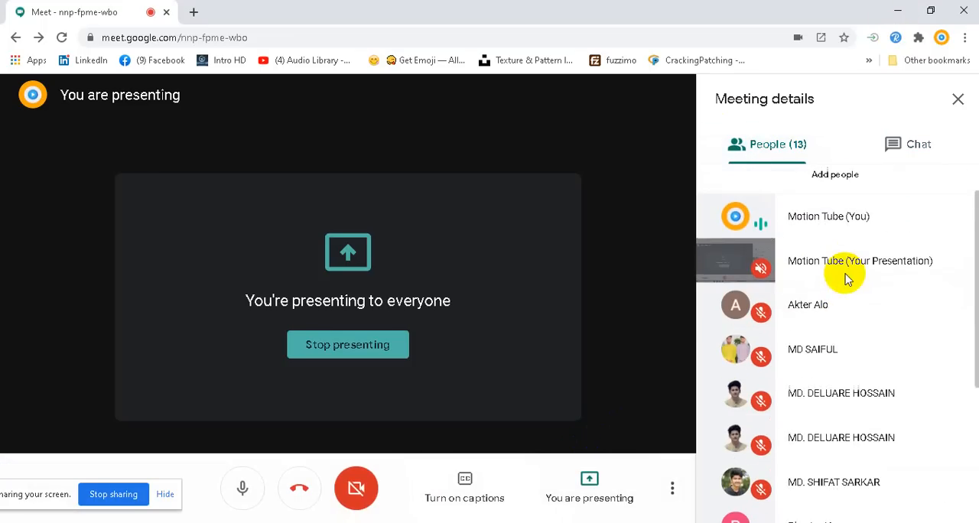
scroll(845, 279, down, 2)
scroll(845, 280, down, 2)
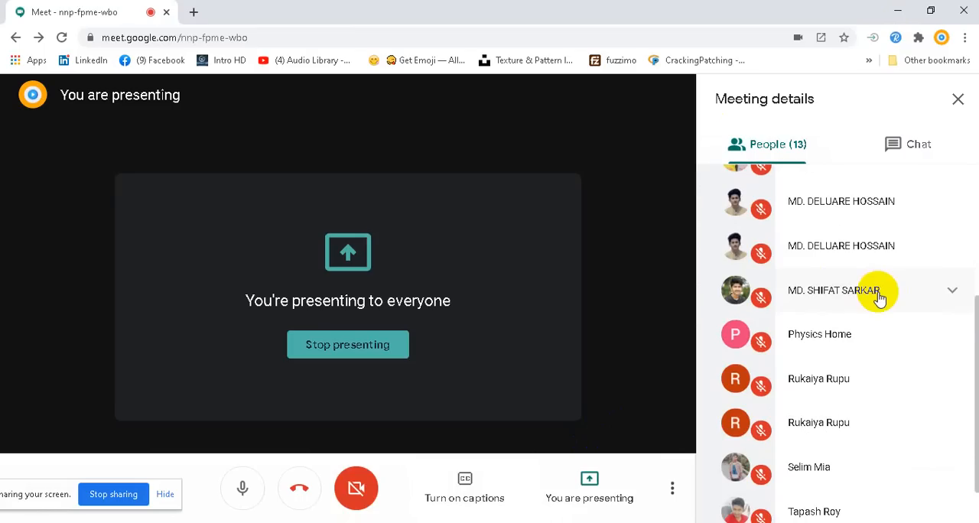
scroll(880, 298, down, 1)
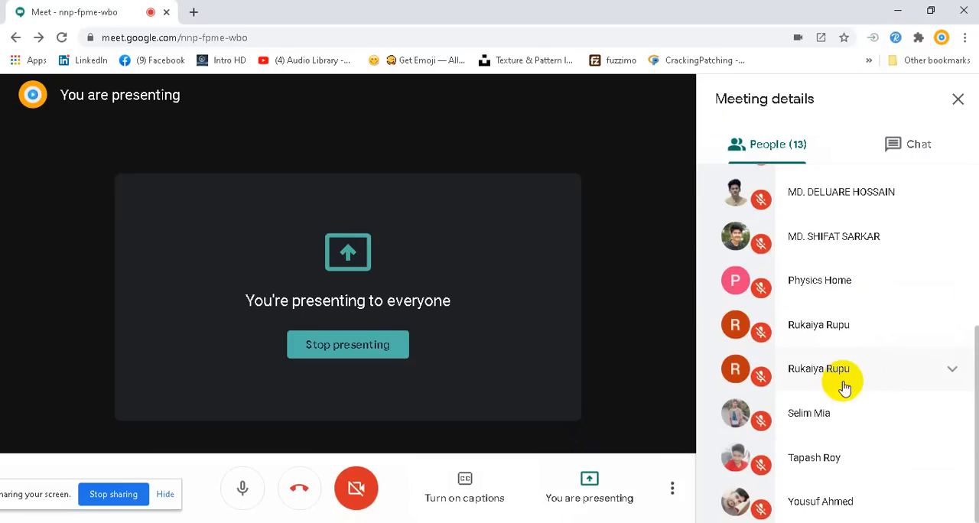
scroll(845, 375, up, 3)
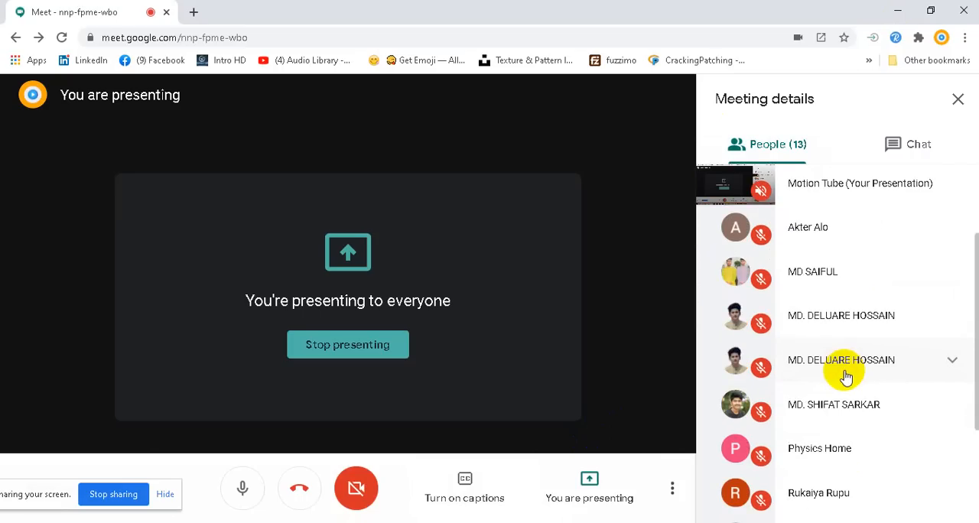
scroll(845, 375, up, 1)
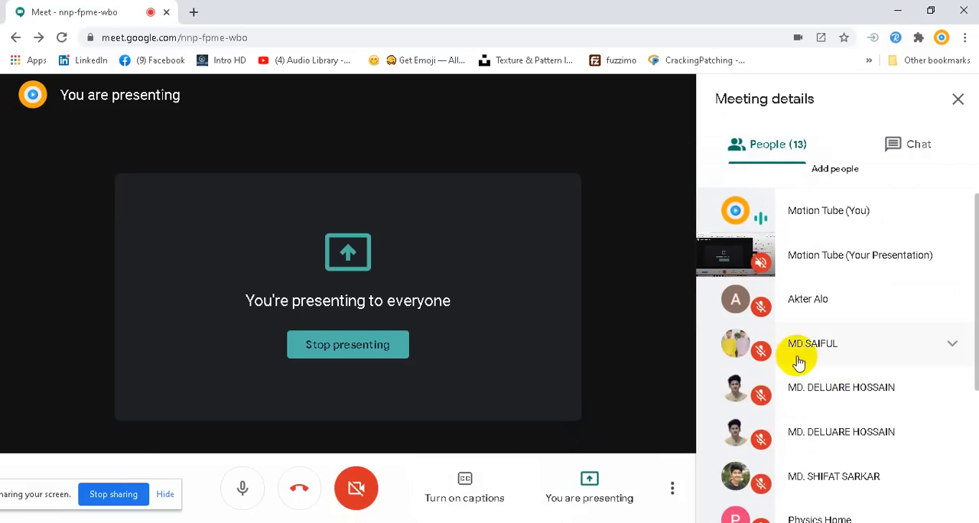
scroll(803, 355, up, 1)
scroll(804, 356, down, 2)
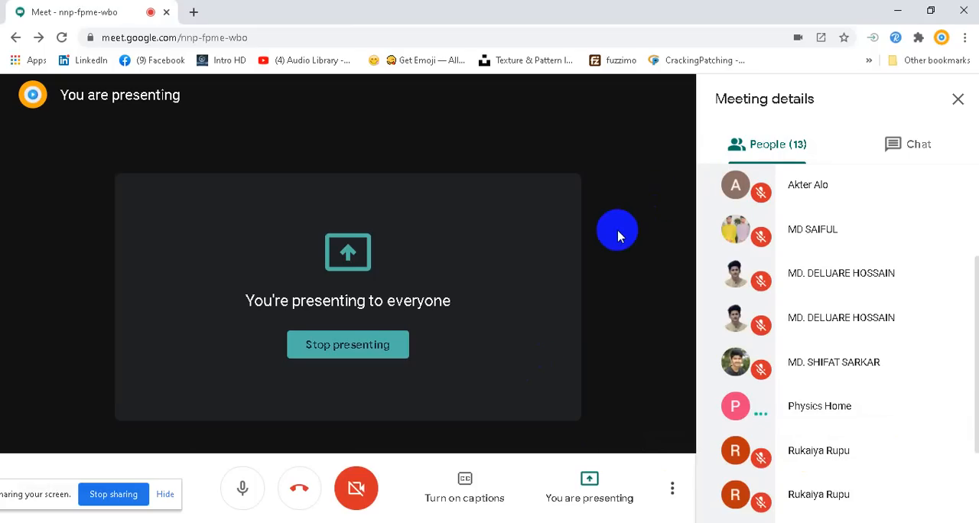
Check the meeting chat and inspect the unmuted participant's entry and options in the participant list
click(917, 145)
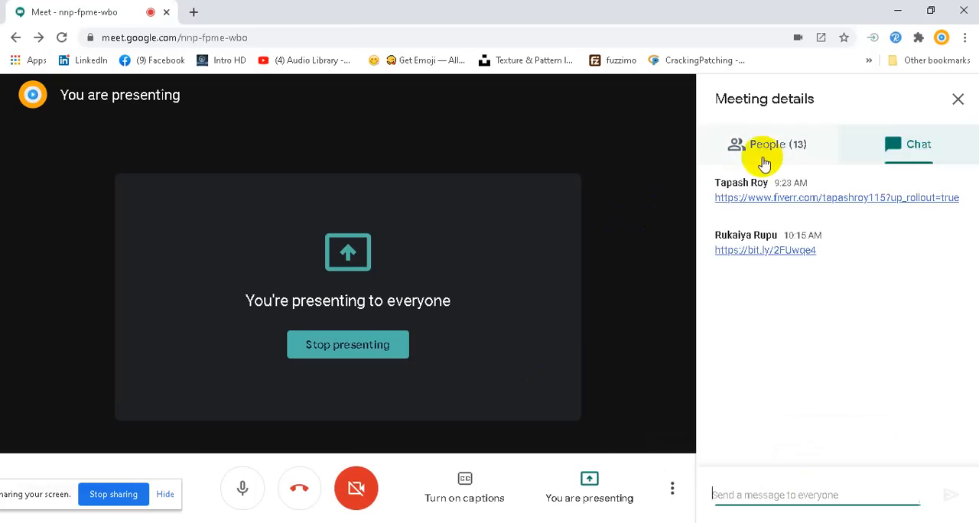
click(766, 157)
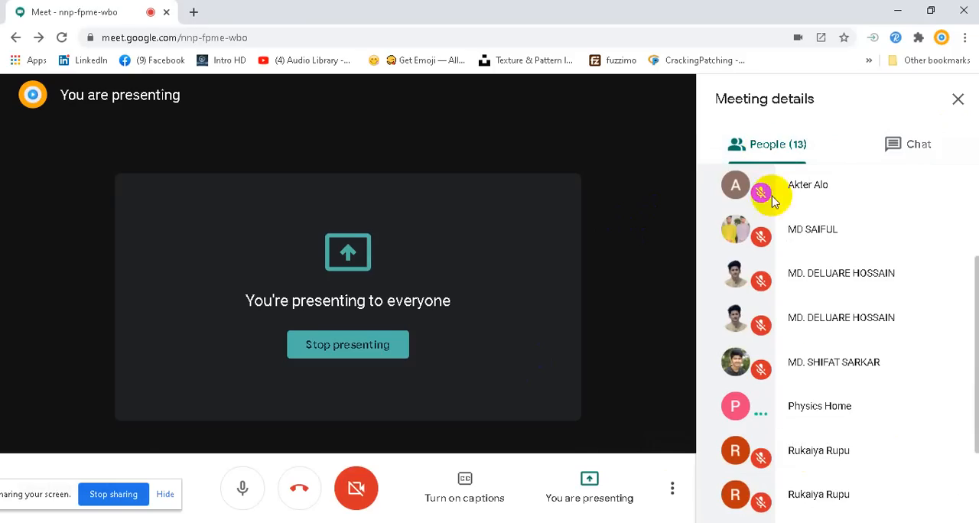
scroll(923, 389, down, 2)
scroll(922, 373, up, 1)
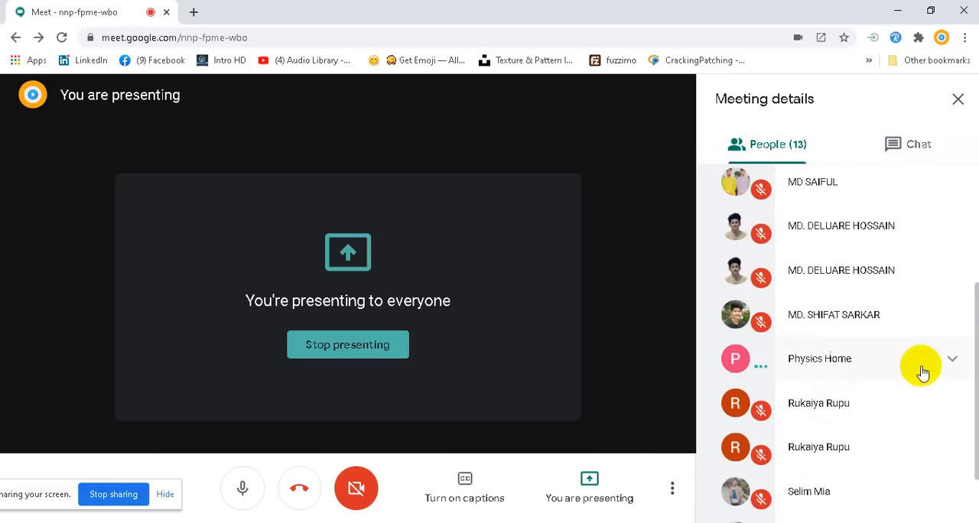
click(955, 360)
click(951, 358)
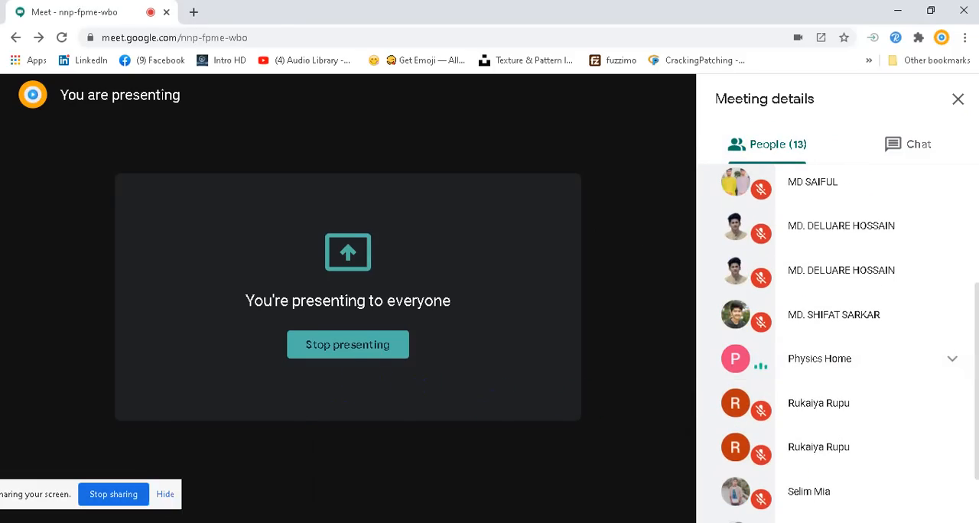
Switch to Photoshop and unlock the Background layer of GirlInHat.jpg
click(226, 522)
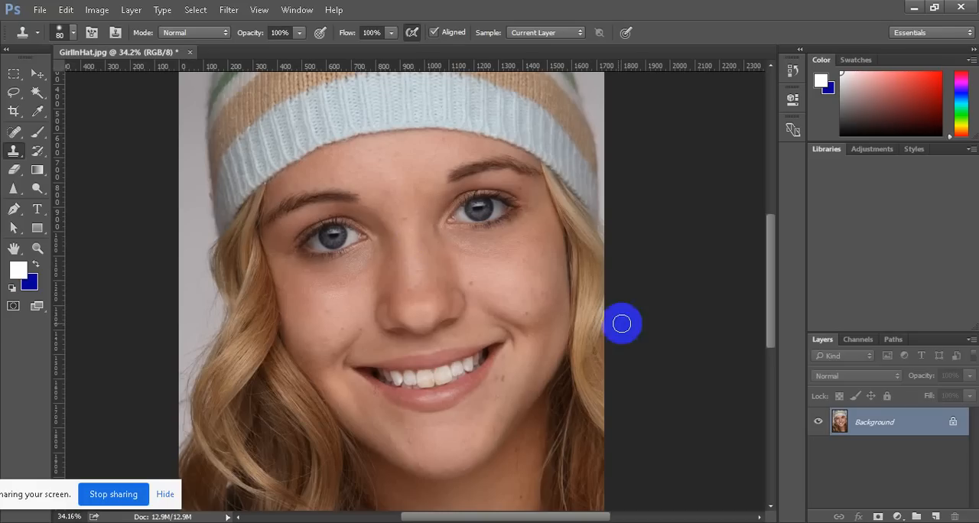
click(951, 424)
alt+click(408, 314)
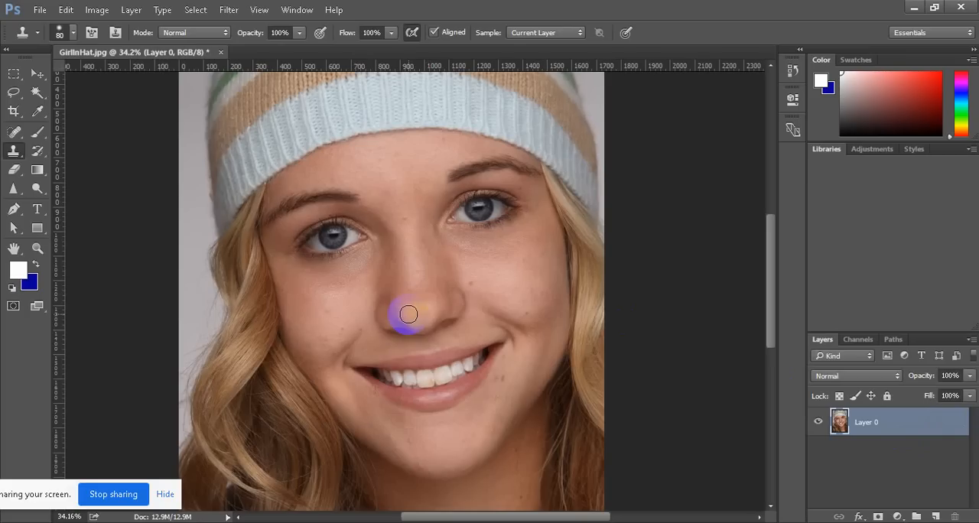
Activate the Spot Healing Brush Tool for retouching the girl's face
scroll(464, 310, up, 6)
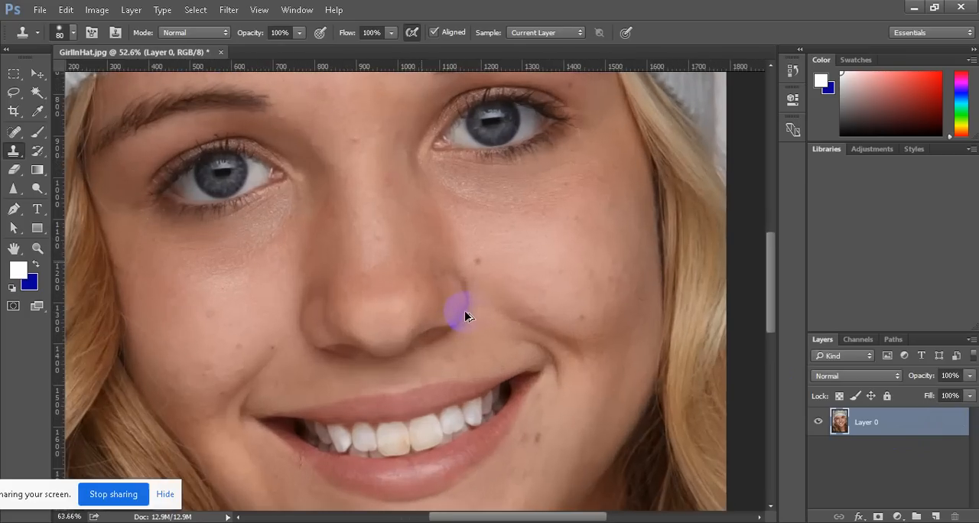
scroll(464, 311, down, 1)
scroll(497, 357, up, 1)
scroll(500, 358, down, 2)
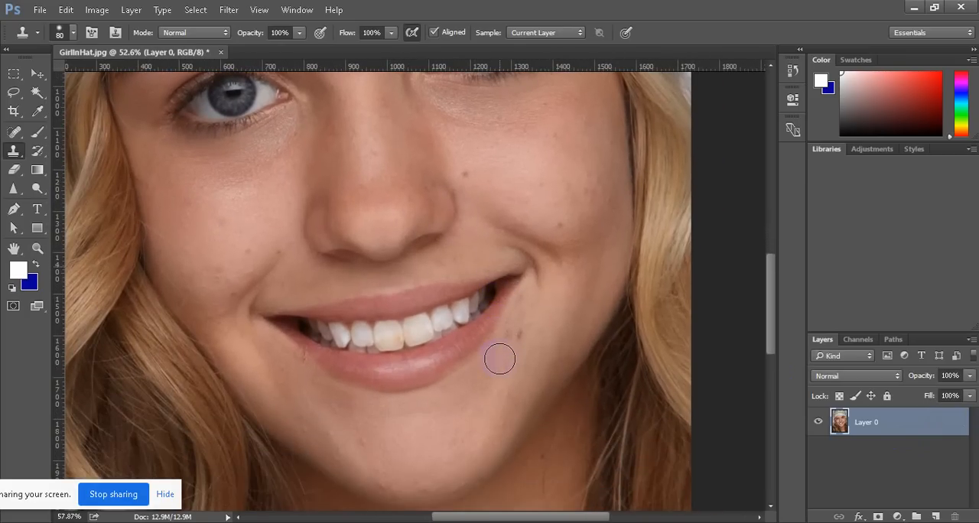
scroll(500, 359, up, 2)
scroll(409, 265, down, 2)
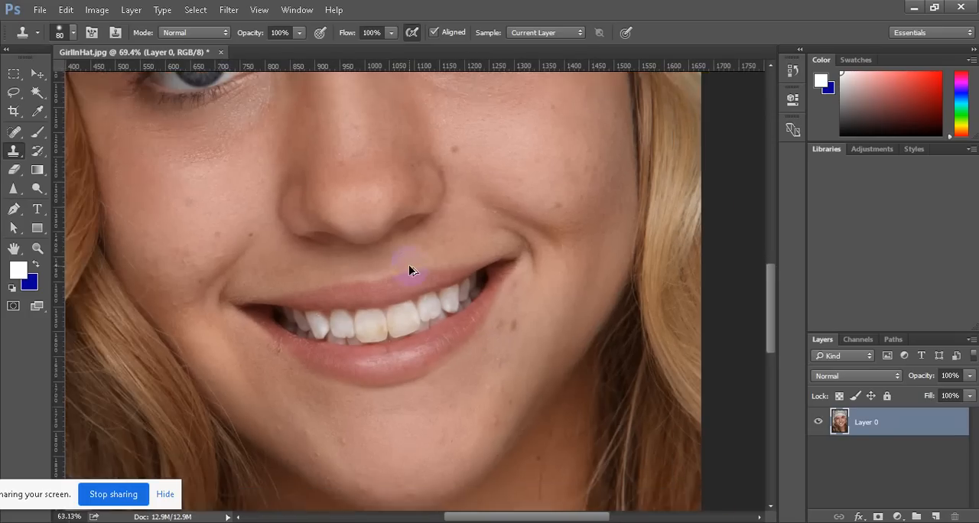
scroll(409, 268, up, 1)
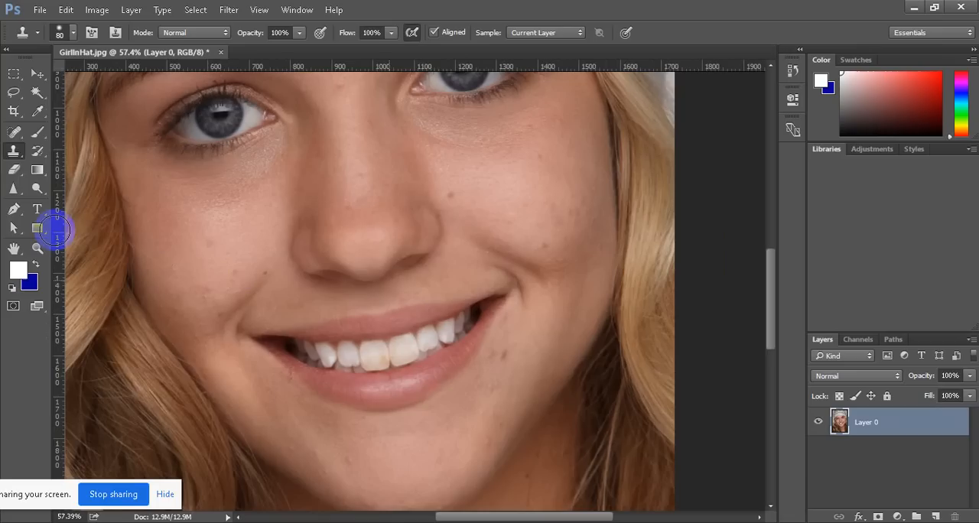
click(13, 131)
right_click(13, 132)
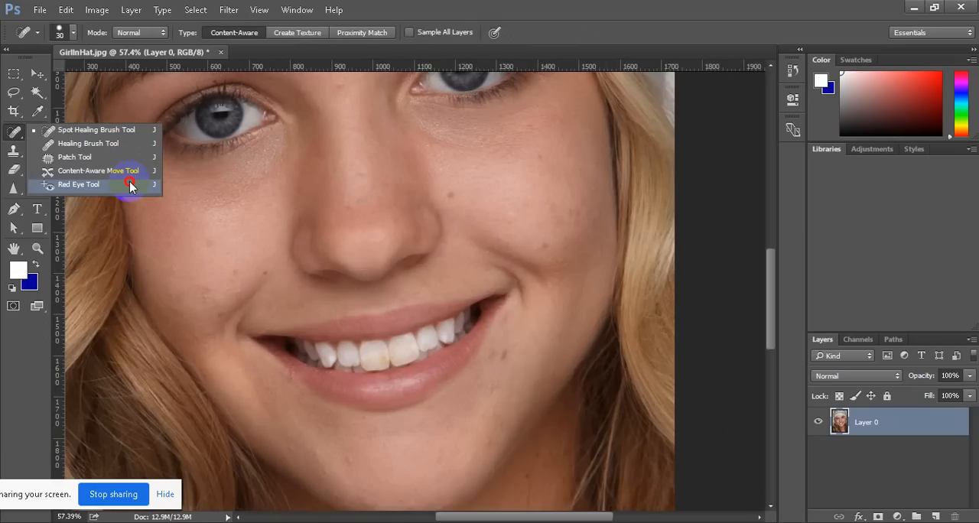
click(130, 136)
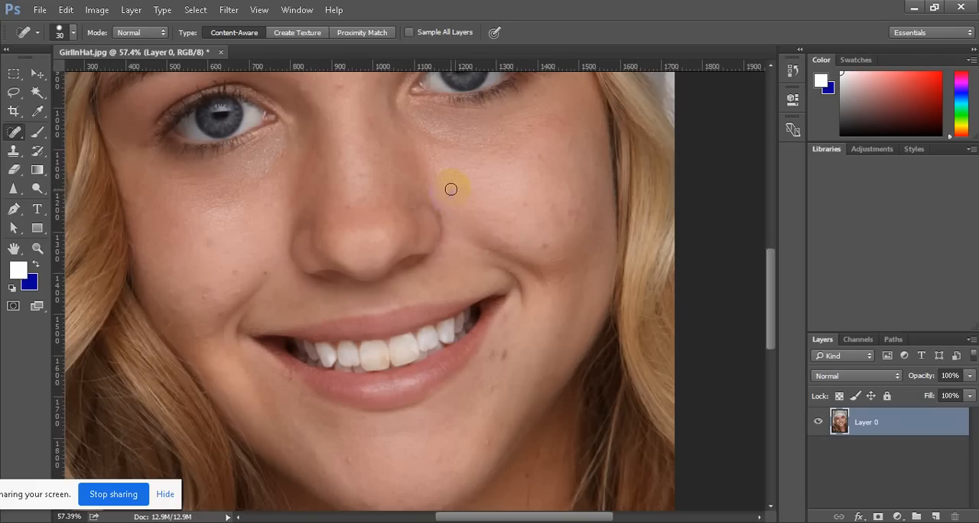
Adjust the healing brush size and remove the dark spots on the cheek at the image's right side
key(bracketright)
key(bracketright)
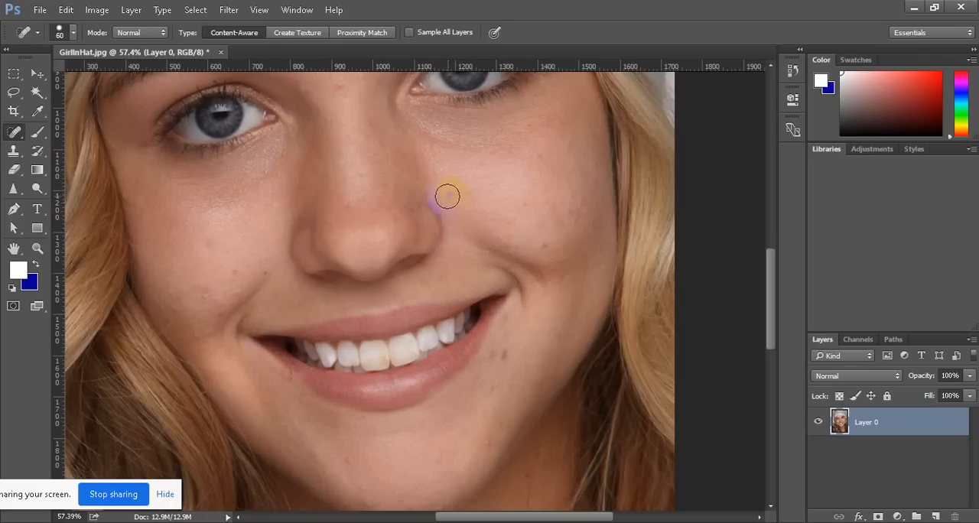
Set the brush size to 40 and heal the dark marks beside the corner of the mouth
key(bracketright)
key(bracketright)
key(bracketright)
key(bracketleft)
key(bracketleft)
key(bracketleft)
key(bracketleft)
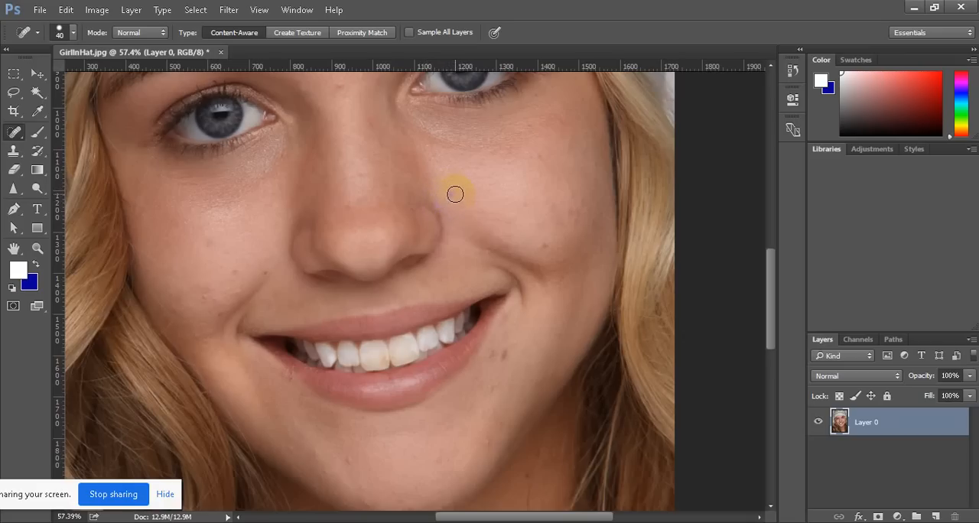
drag(451, 194, 450, 192)
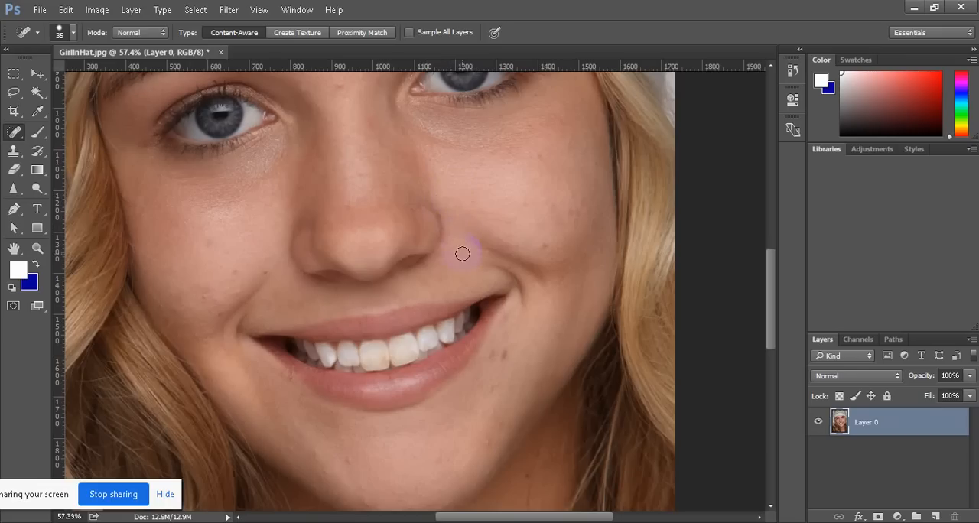
drag(494, 250, 494, 249)
drag(545, 246, 544, 245)
drag(524, 207, 524, 207)
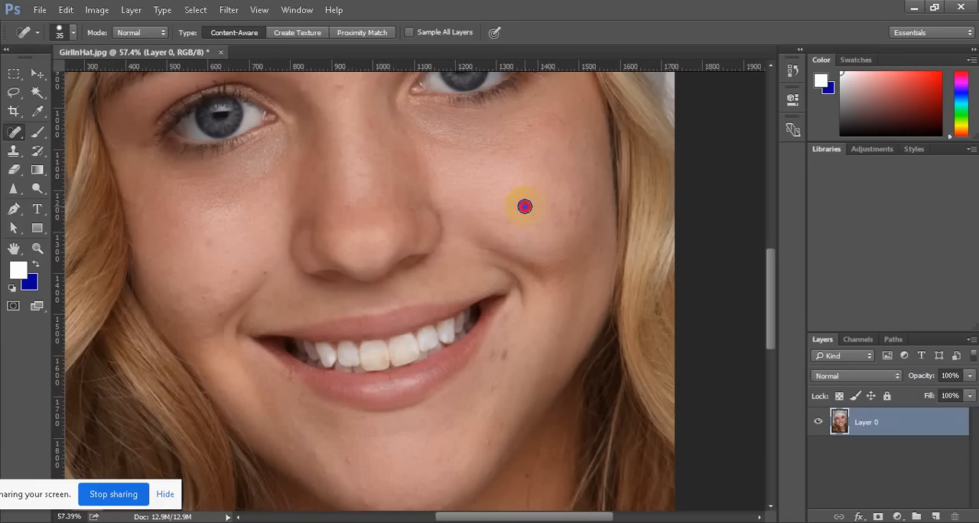
click(552, 212)
click(572, 213)
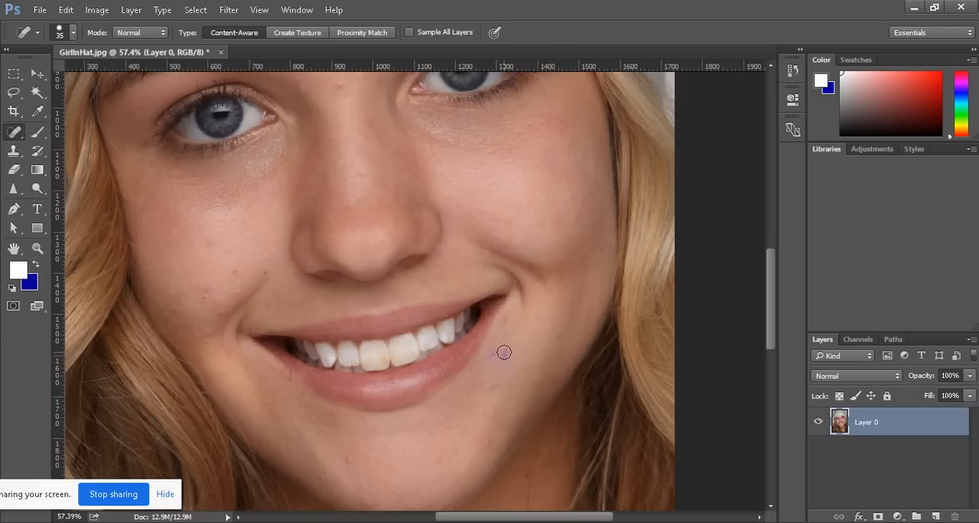
key(bracketright)
click(505, 353)
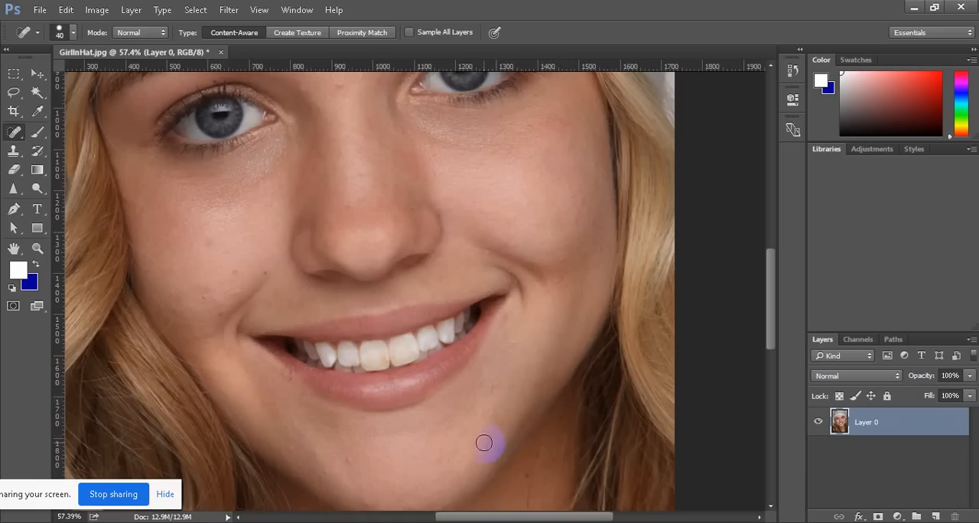
click(410, 358)
Set the brush size to 30 and heal the small blemishes on the chin
scroll(408, 348, down, 2)
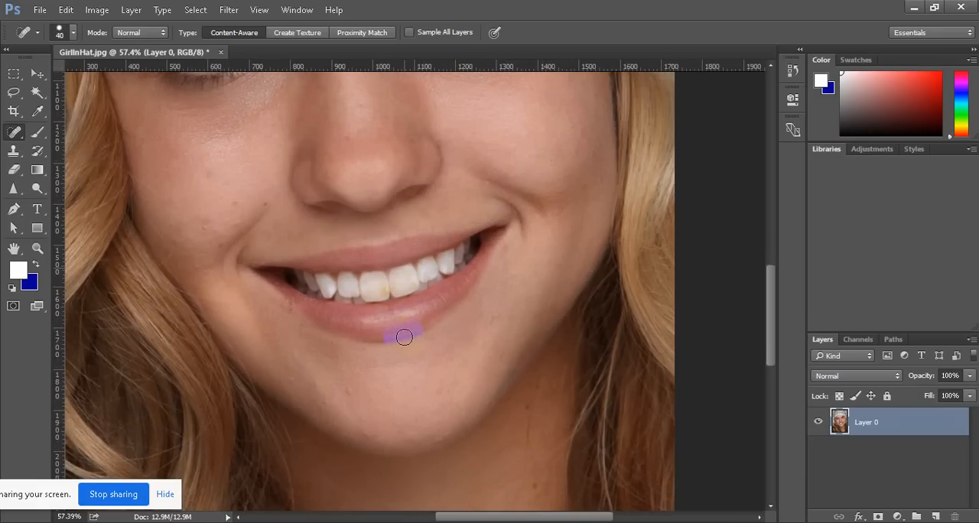
scroll(365, 414, down, 2)
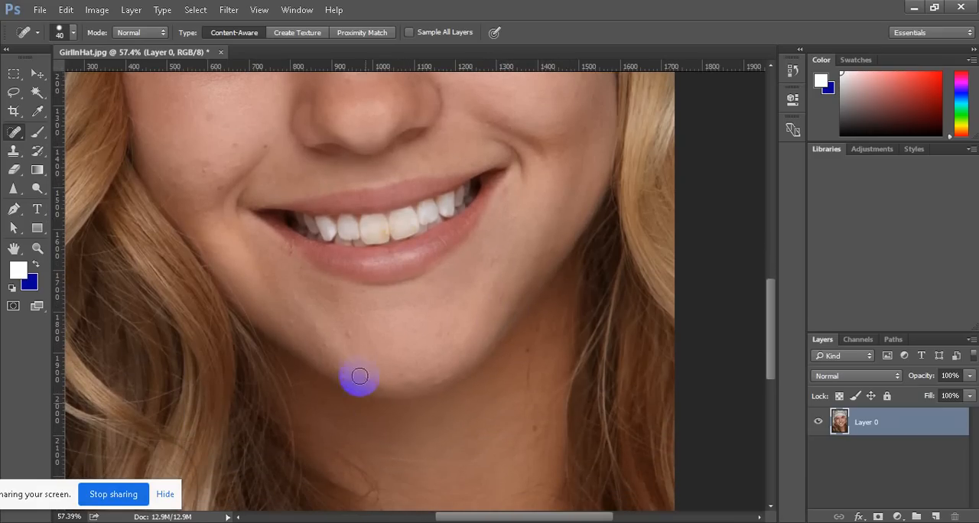
key(bracketleft)
click(348, 333)
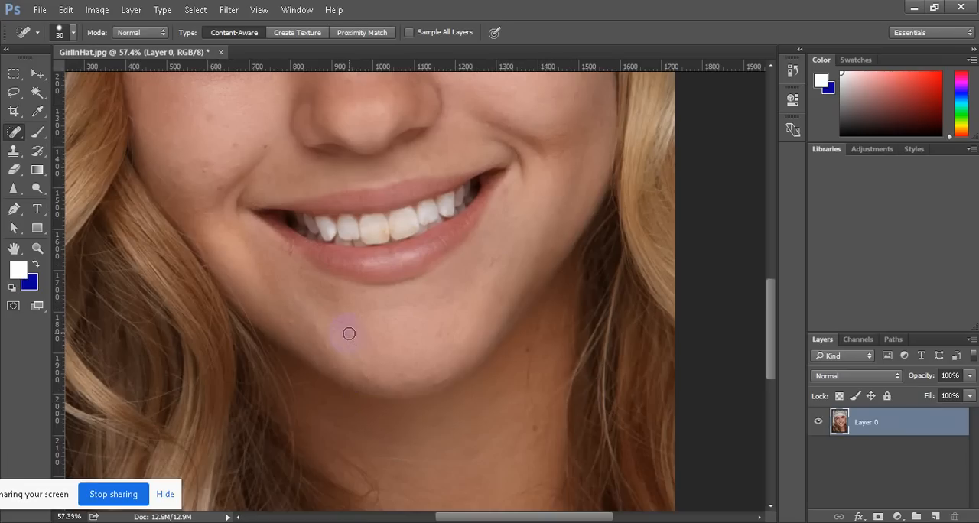
click(349, 333)
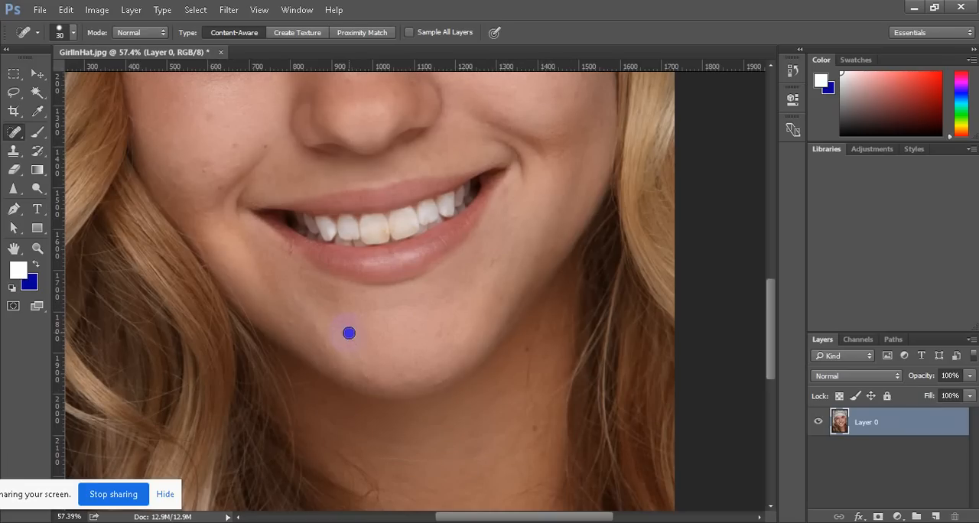
click(368, 378)
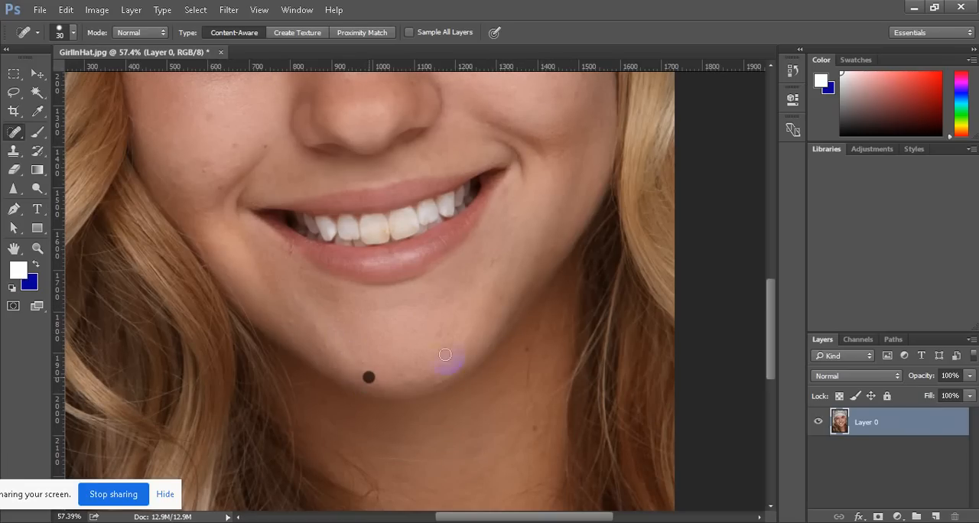
Heal the remaining faint spots between the lower lip and jaw, and the dark spots on the neck
click(496, 259)
click(491, 275)
click(528, 350)
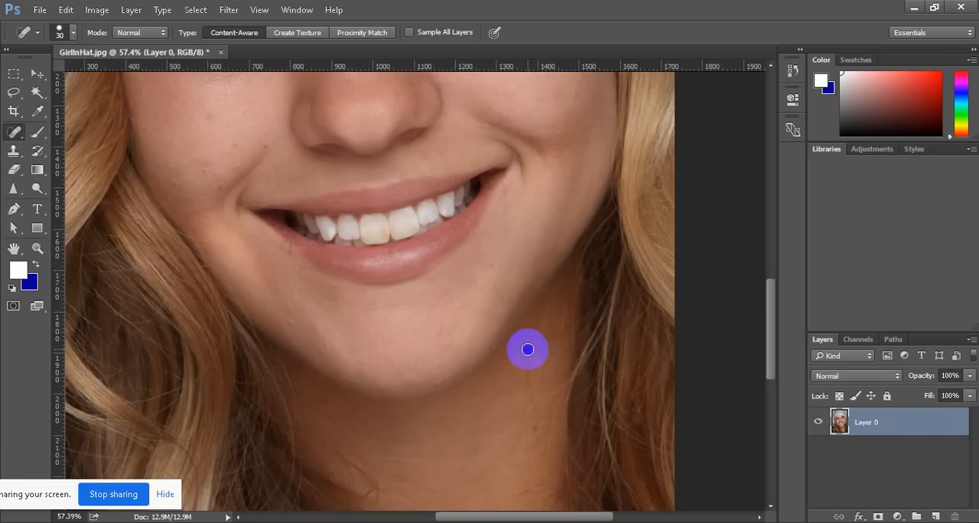
click(533, 429)
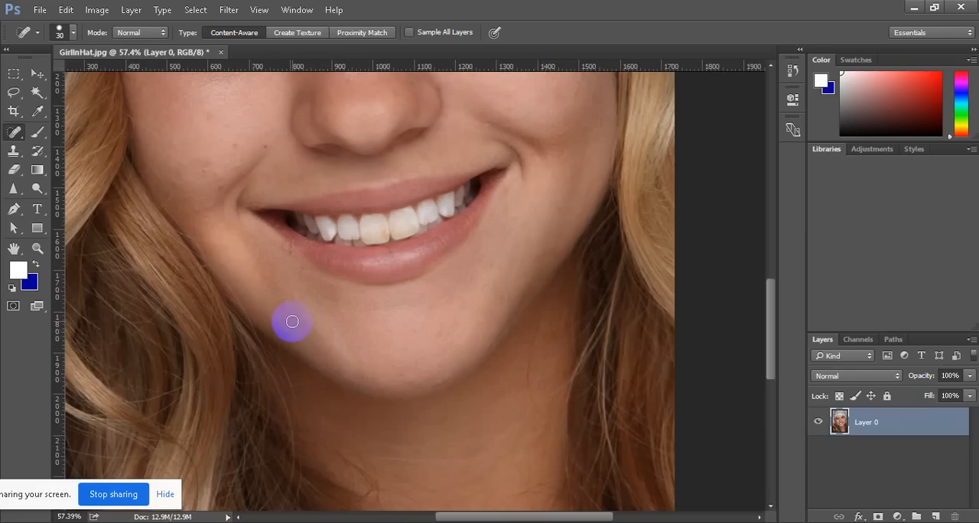
Heal the small spots on the cheek at the image's left side, from the smile line up to mid-cheek
scroll(298, 331, up, 3)
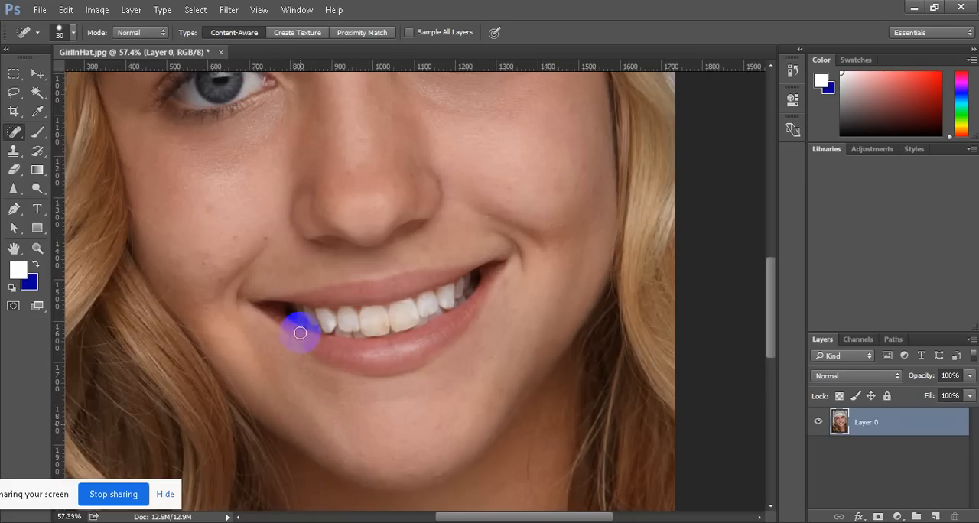
click(266, 238)
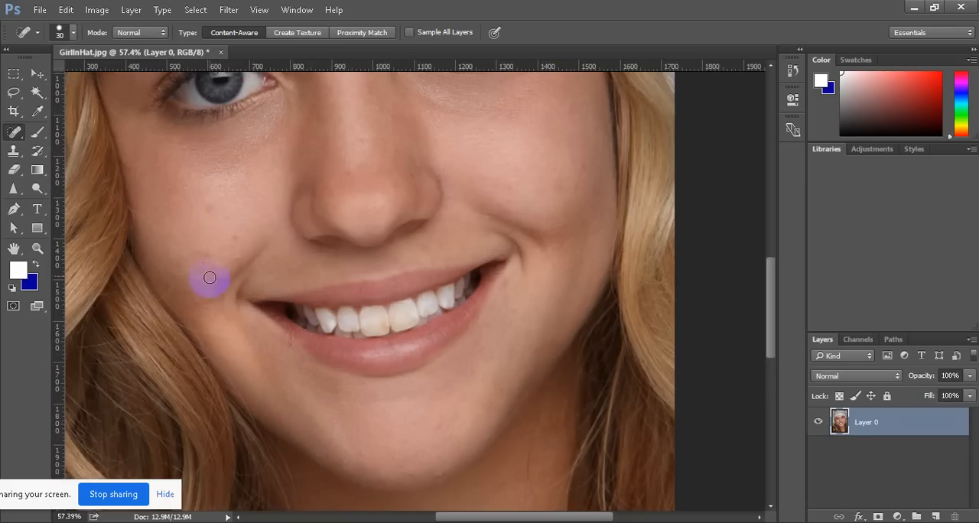
click(235, 238)
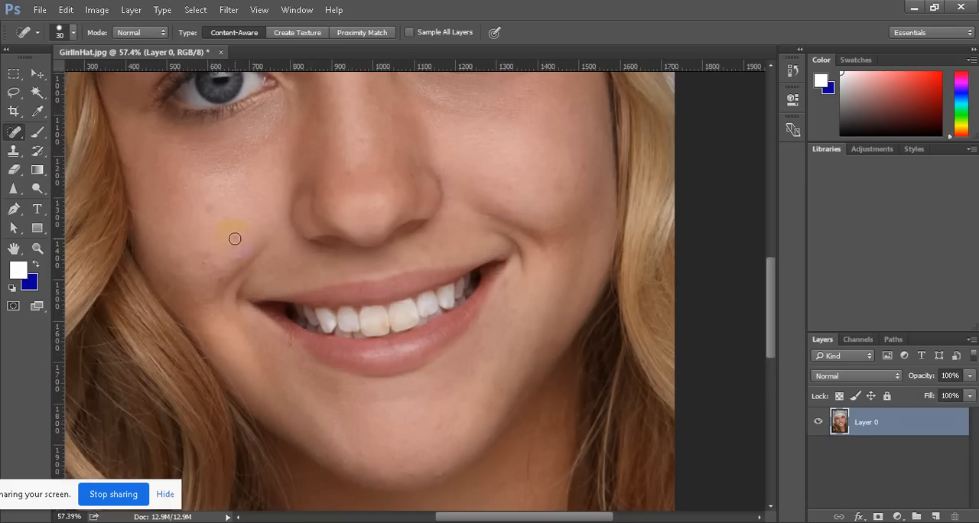
click(206, 264)
click(209, 224)
click(209, 206)
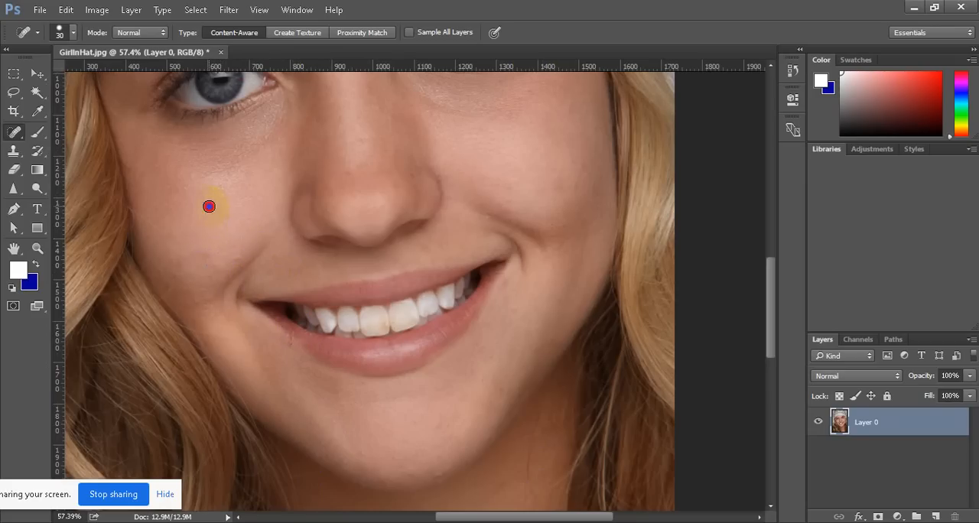
scroll(262, 340, up, 3)
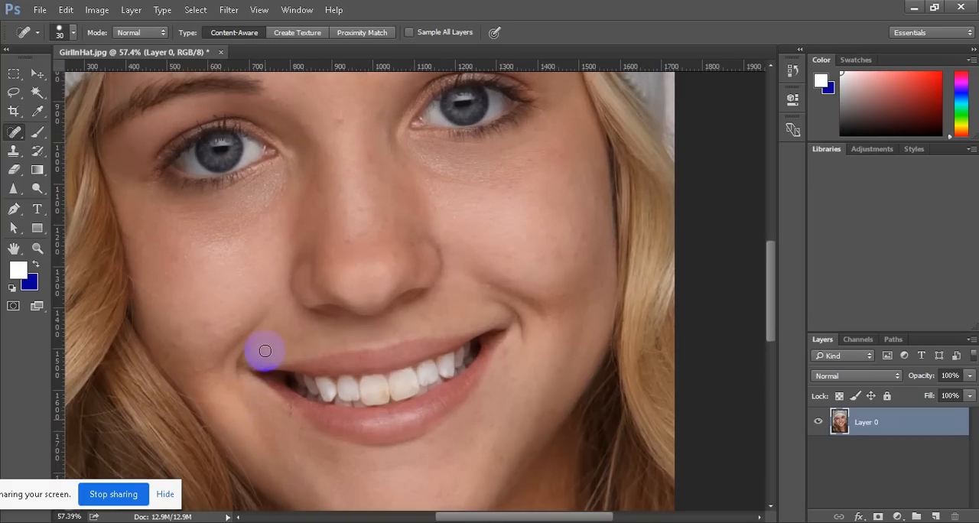
Set the brush size to 35 and heal the small spots on the nose bridge, the forehead, and beside the eye at the image's right
scroll(265, 351, up, 4)
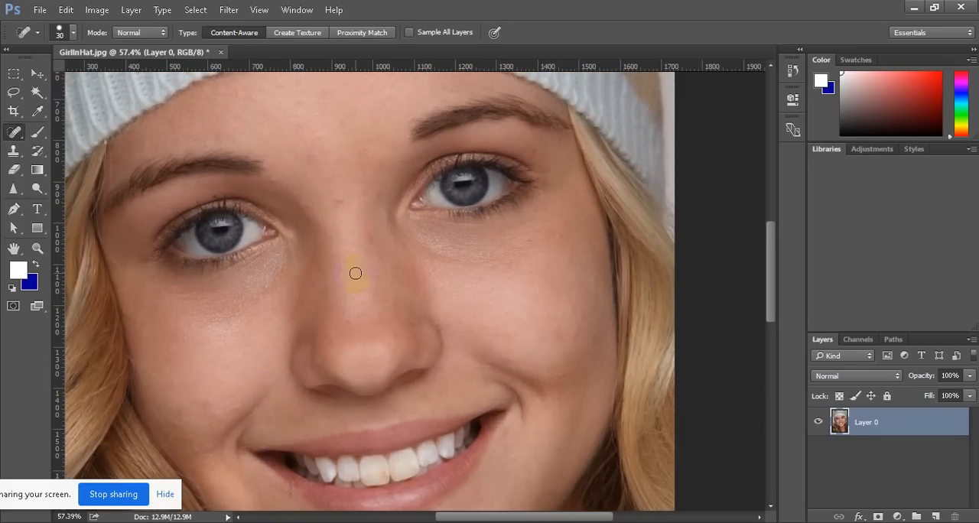
key(])
click(338, 203)
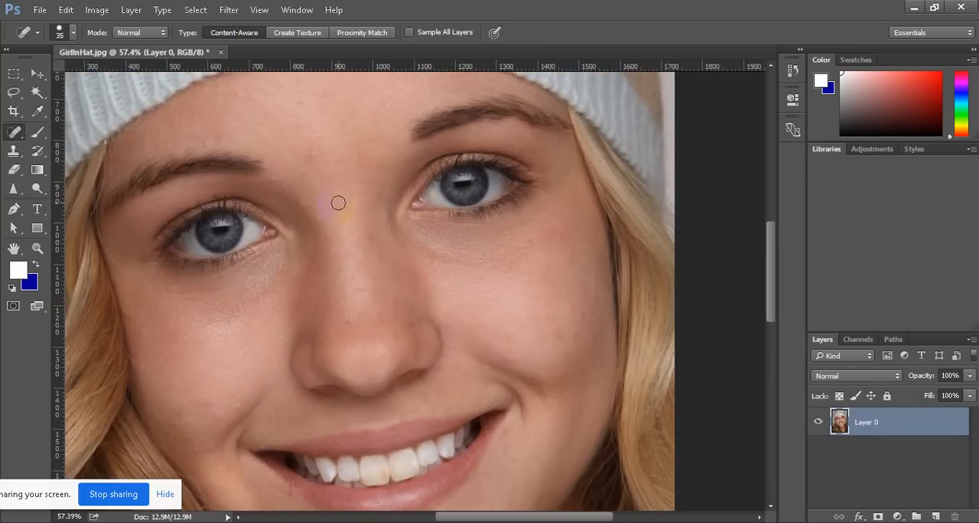
click(374, 234)
click(328, 101)
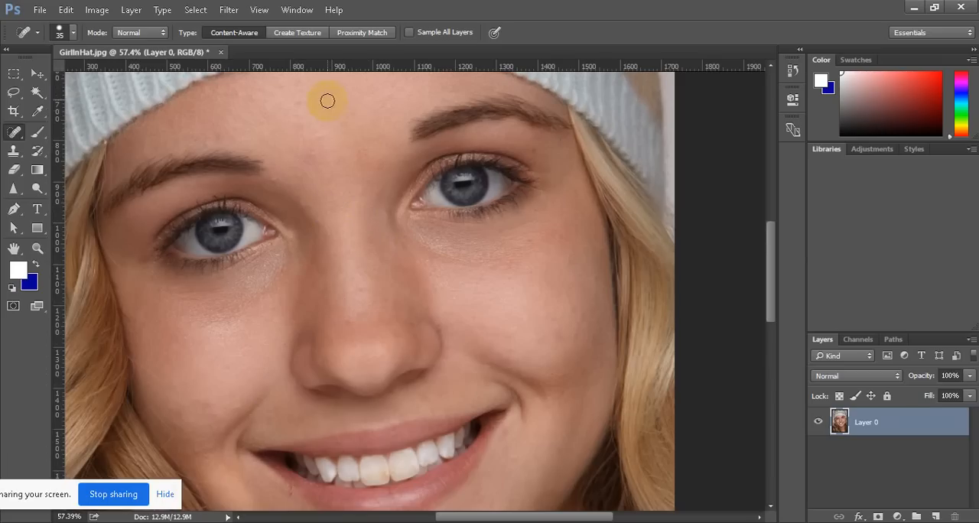
click(530, 137)
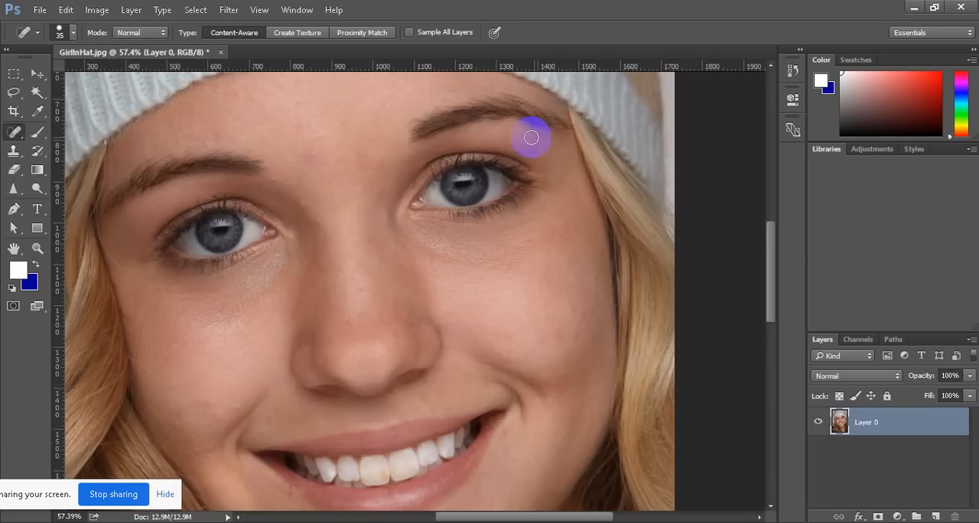
click(532, 151)
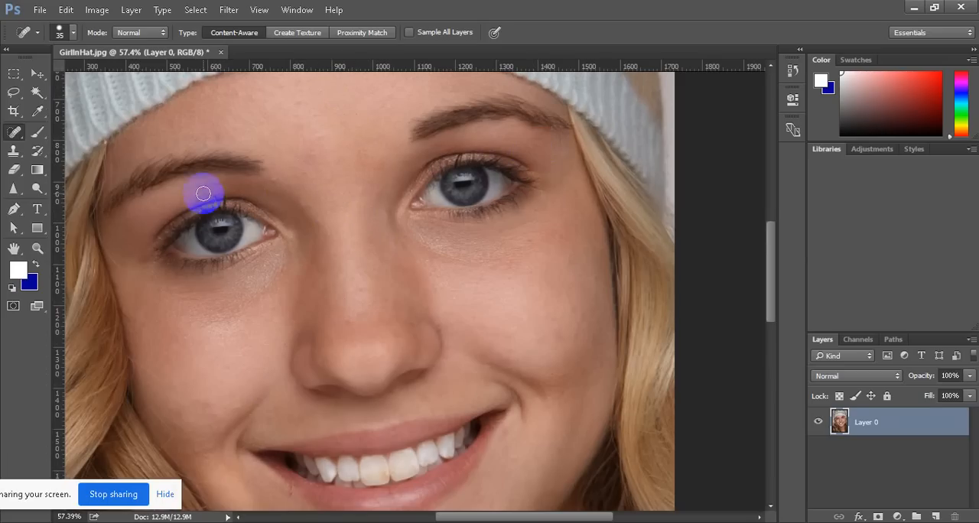
Heal the spots on the forehead just below the hat and under the inner end of the eyebrow at the image's right
scroll(202, 194, up, 2)
click(403, 125)
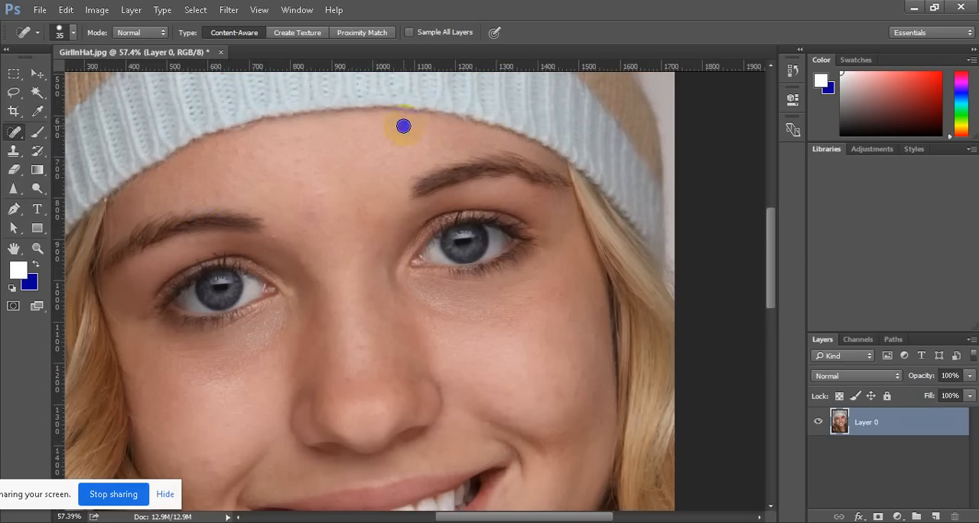
click(410, 215)
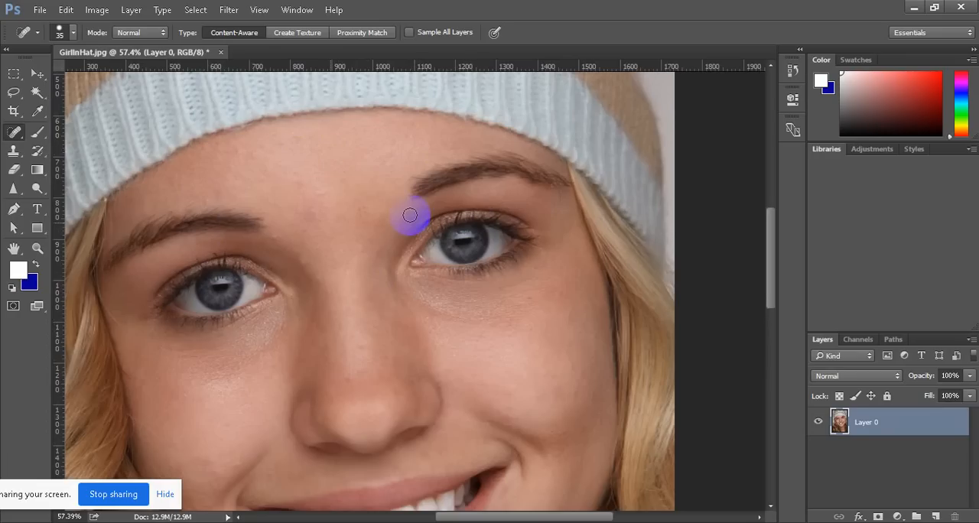
Heal the marks below the mouth corner at the image's left side and the spot on the lower edge of the chin
scroll(280, 393, down, 5)
click(279, 395)
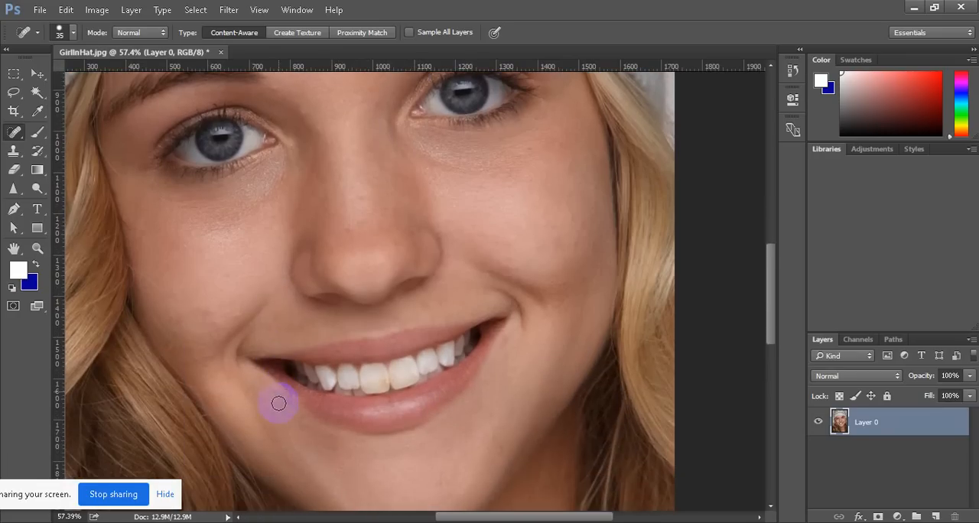
scroll(278, 403, down, 3)
click(276, 402)
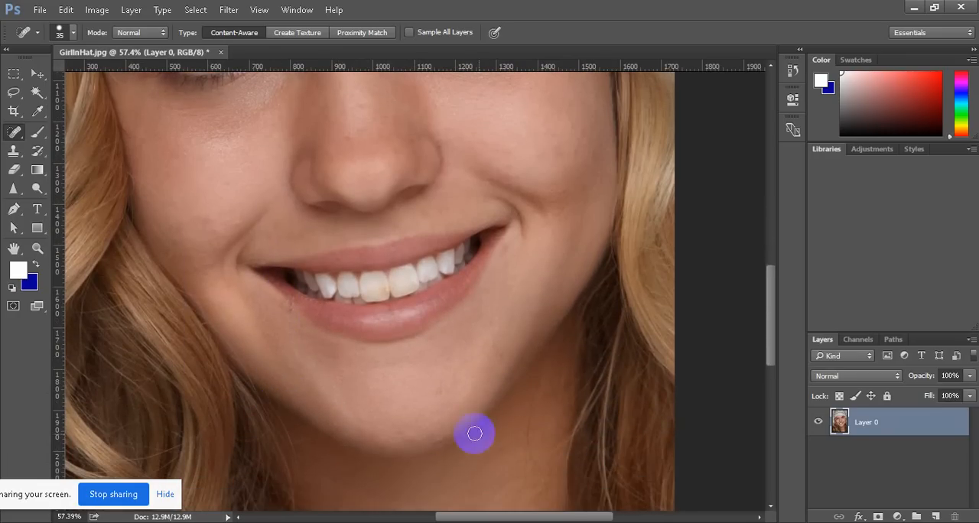
click(393, 449)
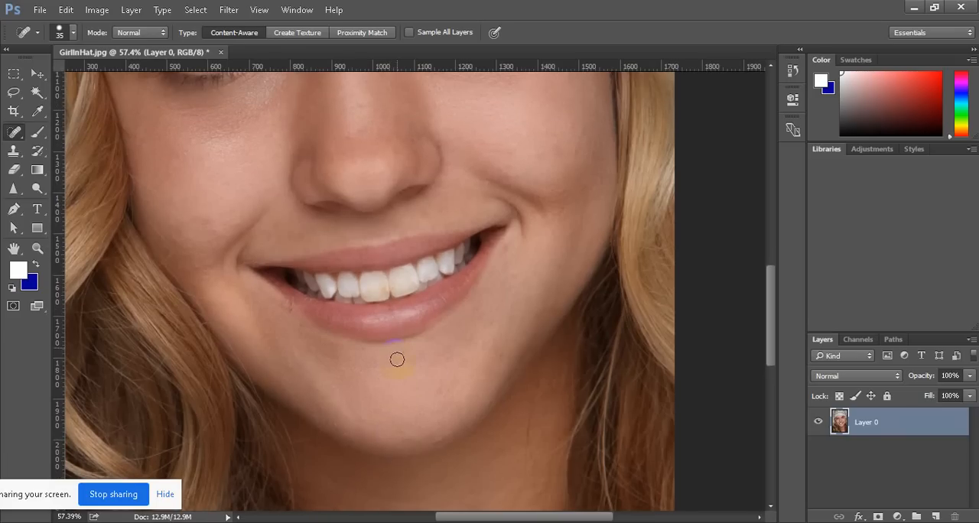
Touch up the edge just below the lower lip and duplicate the retouched Layer 0
drag(383, 336, 399, 337)
drag(381, 292, 441, 285)
key(ctrl+j)
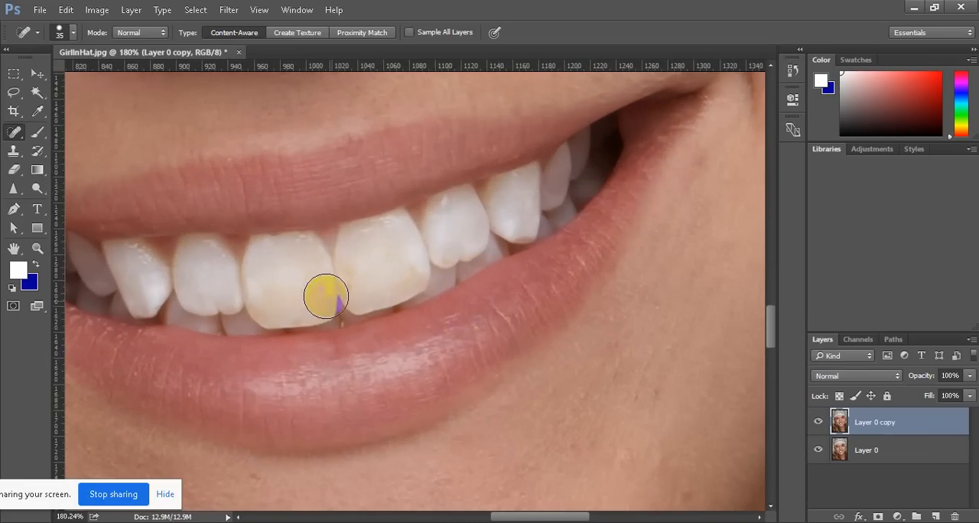
Examine the discoloured areas on the two front teeth and the neighbouring teeth at close range
mouse_move(314, 288)
mouse_down()
mouse_move(313, 298)
mouse_move(337, 277)
mouse_up()
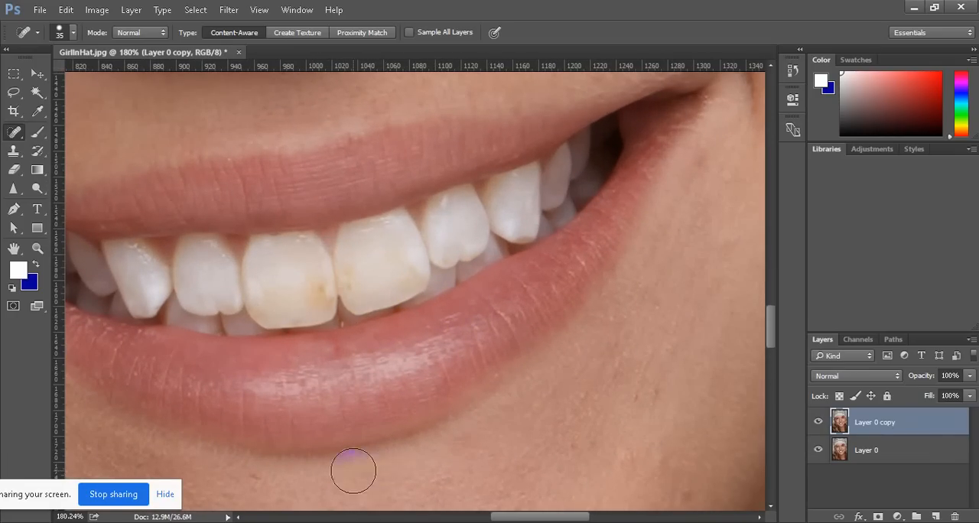
drag(319, 311, 319, 309)
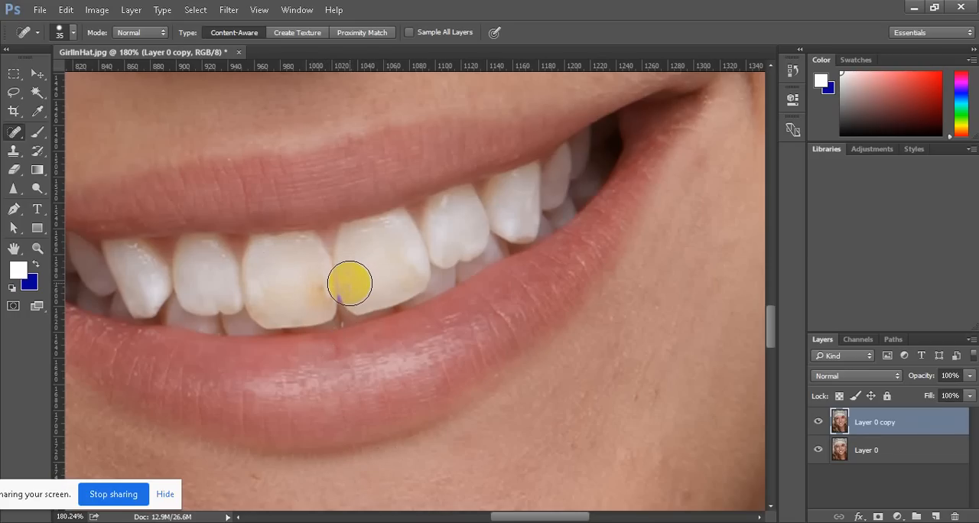
scroll(349, 281, down, 2)
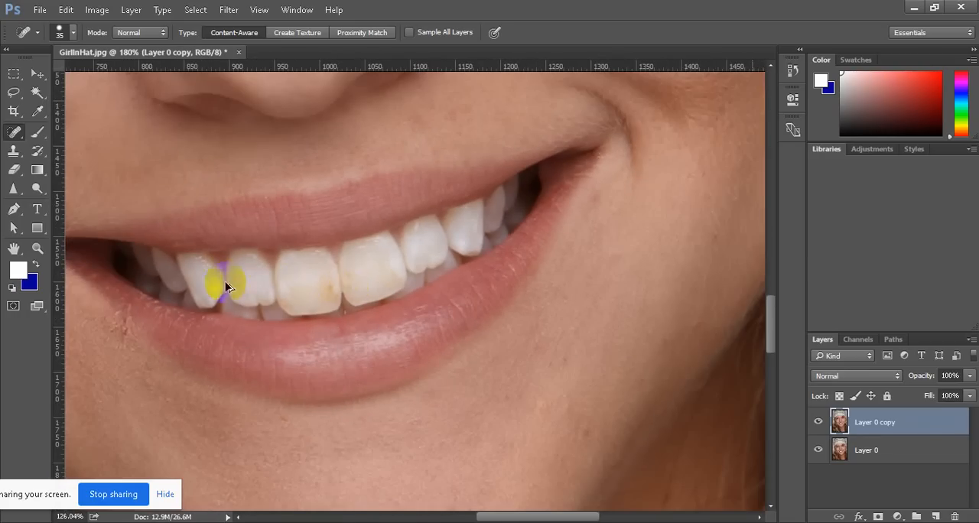
scroll(143, 273, down, 2)
scroll(204, 271, up, 2)
scroll(482, 273, up, 1)
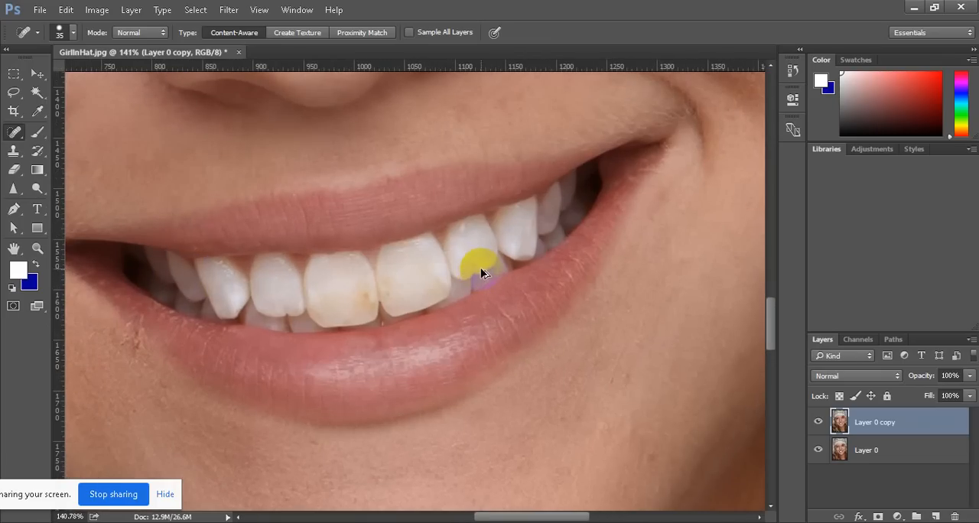
click(482, 273)
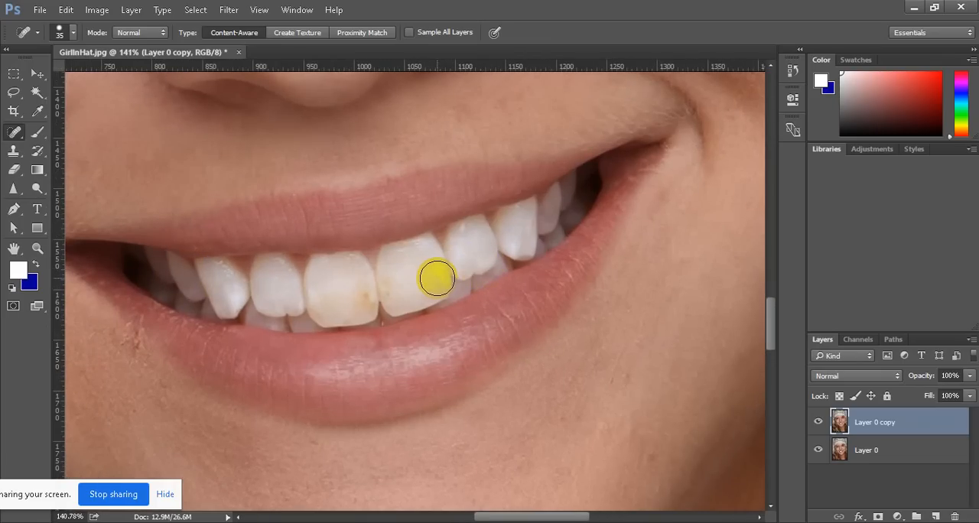
click(372, 275)
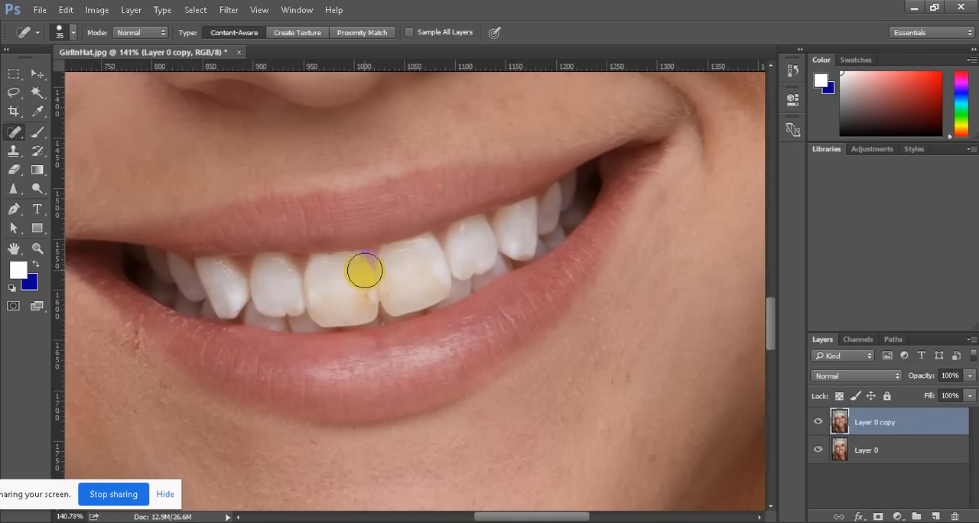
Use the Patch tool to replace the brown stain on the front tooth at the image's left with clean enamel from the same tooth
right_click(17, 132)
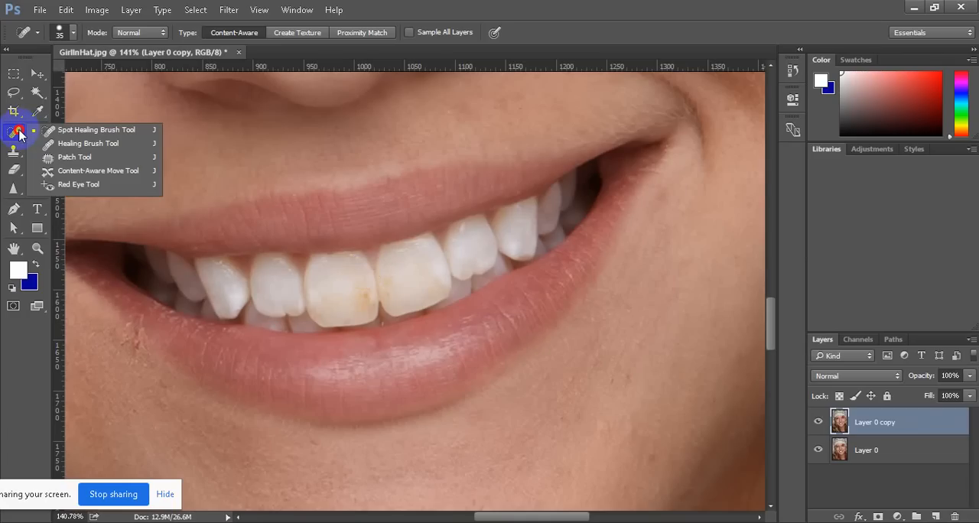
click(90, 158)
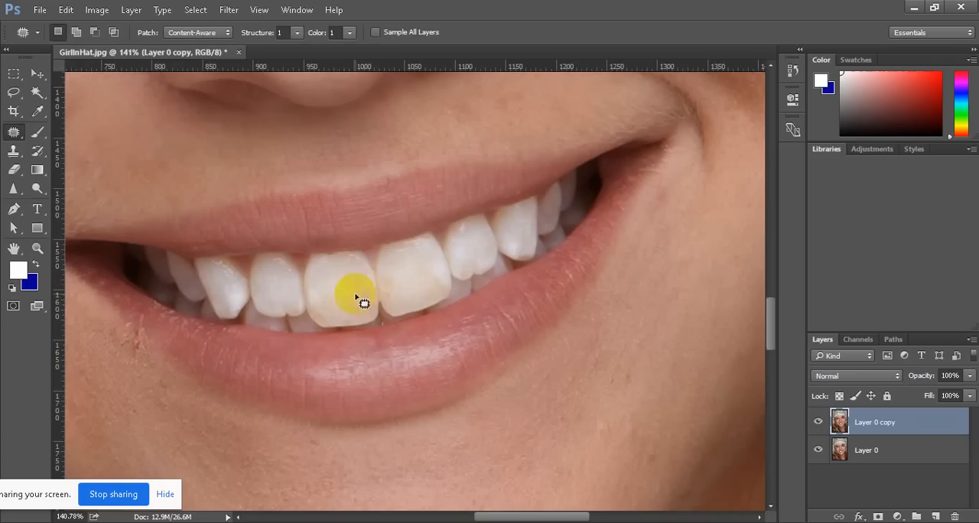
mouse_move(367, 289)
mouse_down()
mouse_move(349, 293)
mouse_move(356, 313)
mouse_move(373, 309)
mouse_move(374, 293)
mouse_move(338, 278)
mouse_move(341, 290)
mouse_up()
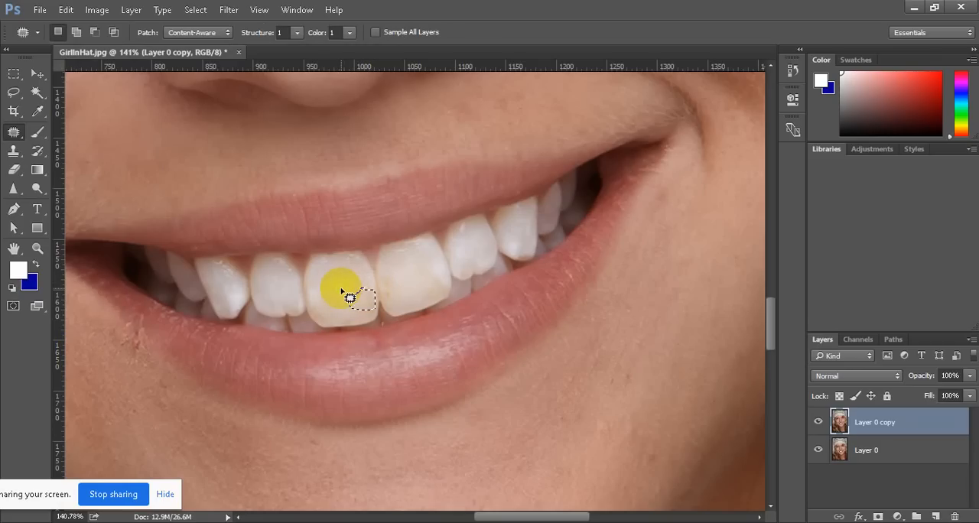
drag(342, 290, 321, 284)
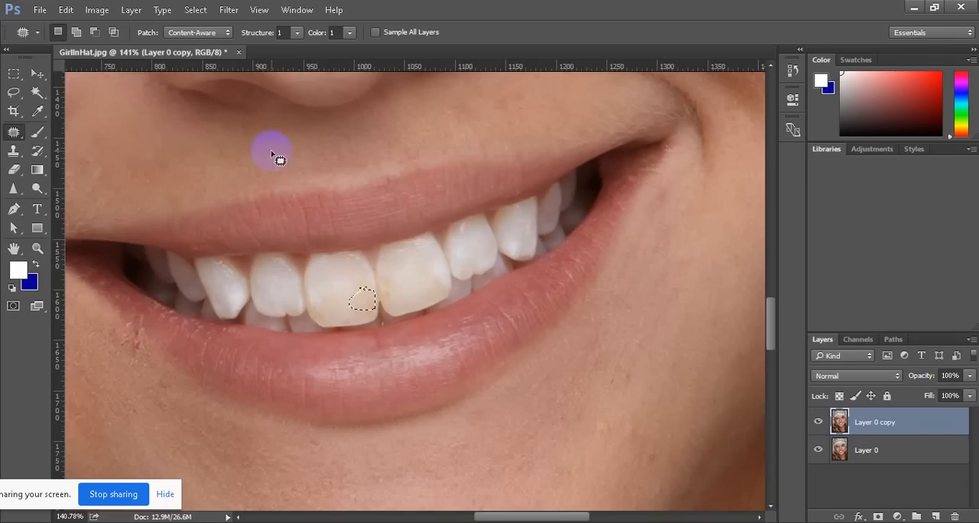
Set the patch Structure to 4 and patch the remaining stains on the two front teeth
click(297, 33)
drag(302, 47, 332, 48)
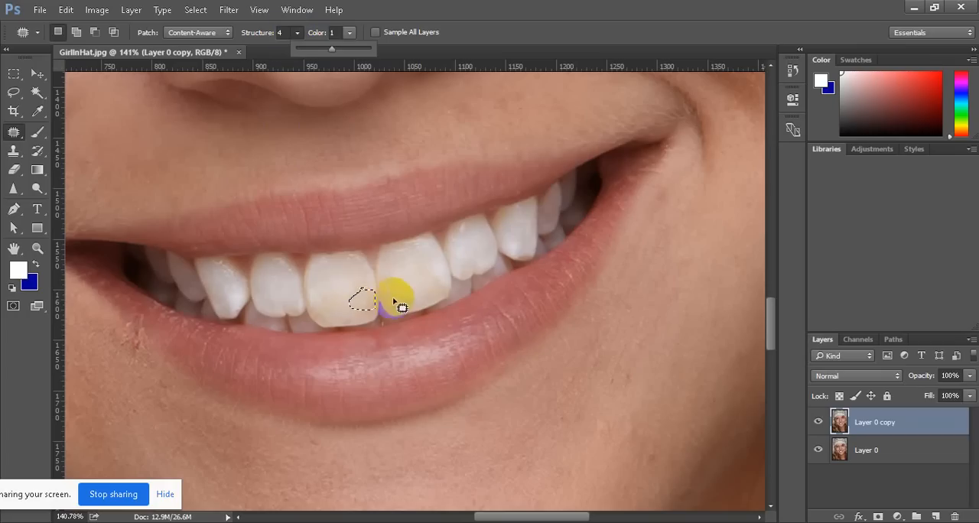
mouse_move(390, 279)
mouse_down()
mouse_move(385, 286)
mouse_move(409, 265)
mouse_move(434, 299)
mouse_move(445, 287)
mouse_move(435, 281)
mouse_move(436, 302)
mouse_move(428, 264)
mouse_move(393, 299)
mouse_move(398, 281)
mouse_move(393, 291)
mouse_move(355, 281)
mouse_move(364, 304)
mouse_move(373, 294)
mouse_move(365, 278)
mouse_up()
mouse_move(362, 289)
mouse_down()
mouse_move(367, 298)
mouse_move(357, 280)
mouse_up()
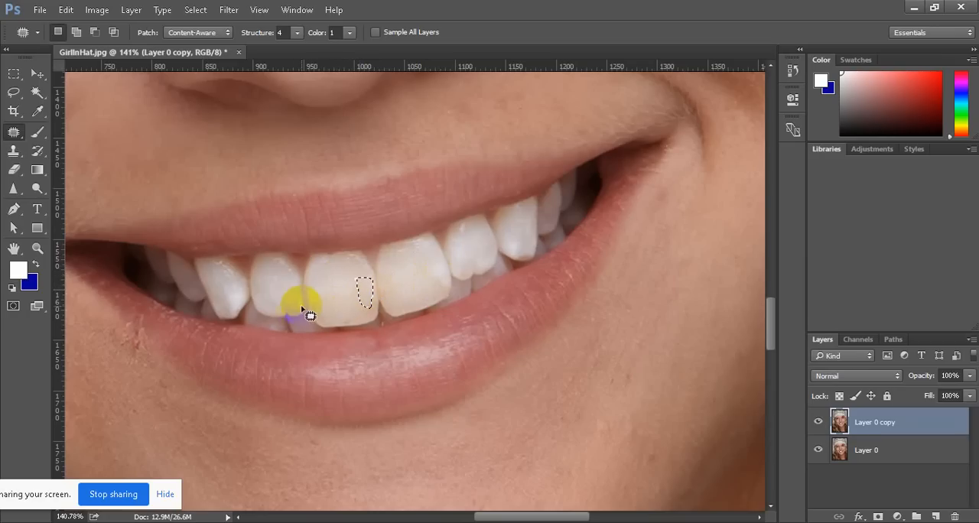
drag(305, 300, 332, 276)
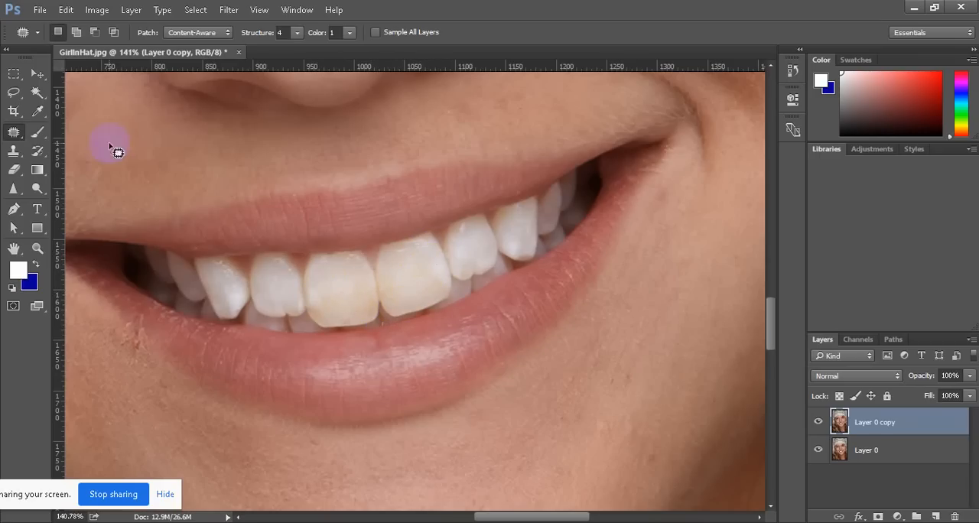
Outline the whole row of teeth inside the lips with a freehand Lasso selection
drag(13, 91, 65, 88)
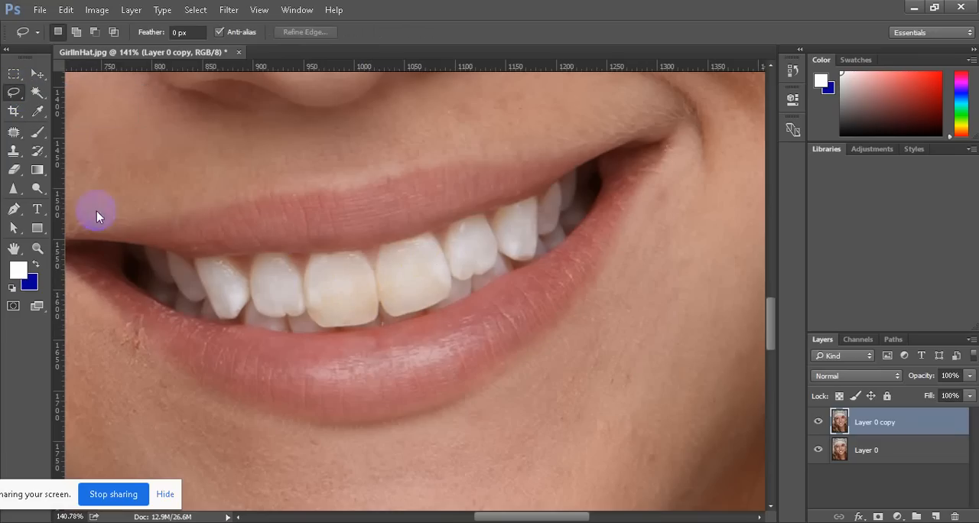
mouse_move(107, 243)
mouse_down()
mouse_move(114, 255)
mouse_move(120, 244)
mouse_move(194, 259)
mouse_move(406, 245)
mouse_move(518, 204)
mouse_move(603, 158)
mouse_move(602, 179)
mouse_move(557, 248)
mouse_move(366, 331)
mouse_move(309, 334)
mouse_move(192, 313)
mouse_move(153, 298)
mouse_move(131, 278)
mouse_move(122, 247)
mouse_up()
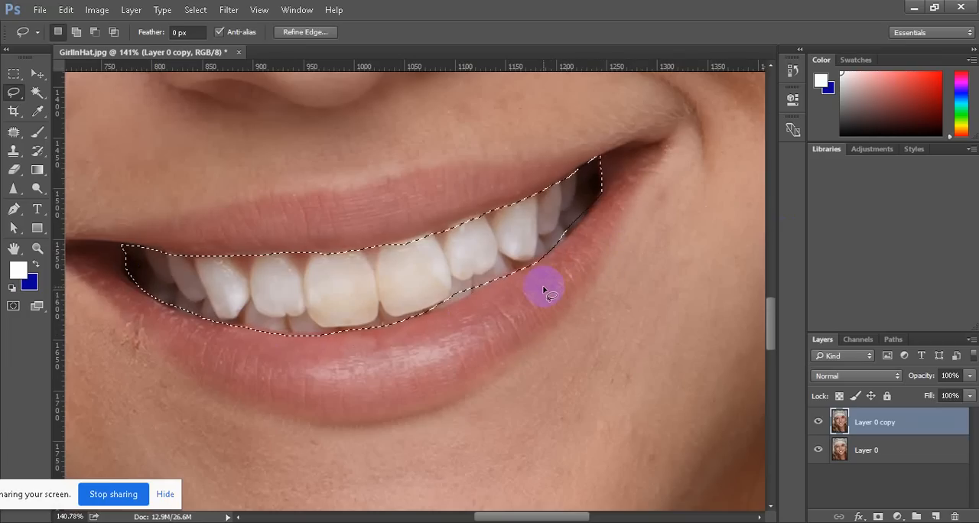
click(958, 375)
click(905, 431)
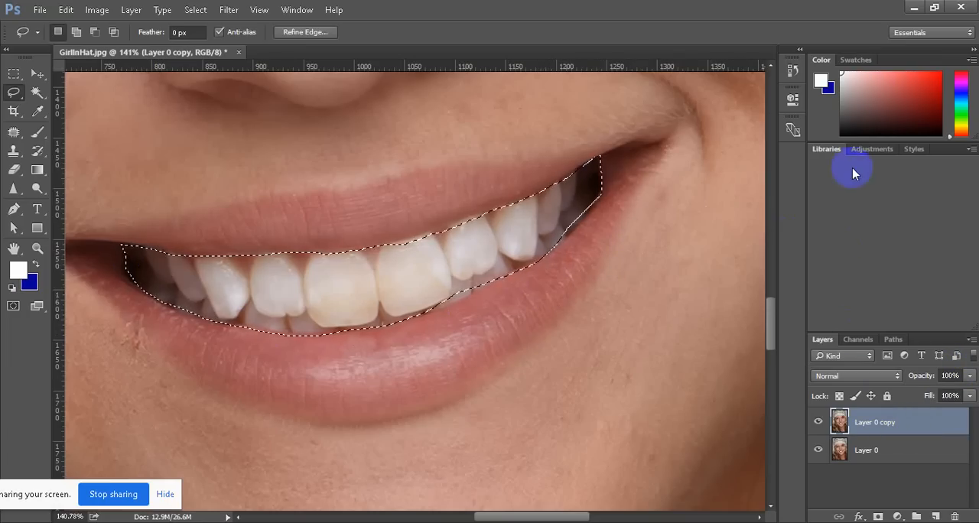
Add a Curves adjustment layer for the selected teeth and raise the middle of the RGB curve slightly
click(863, 151)
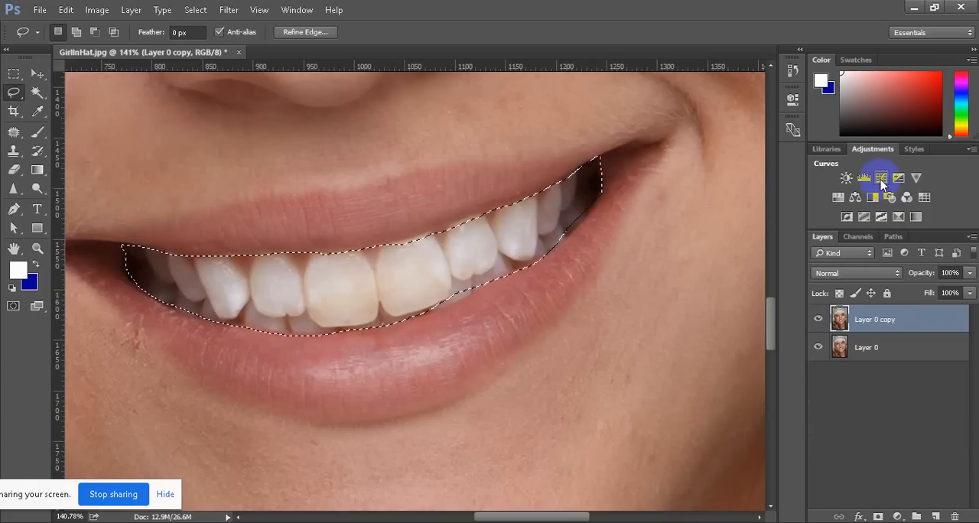
click(880, 179)
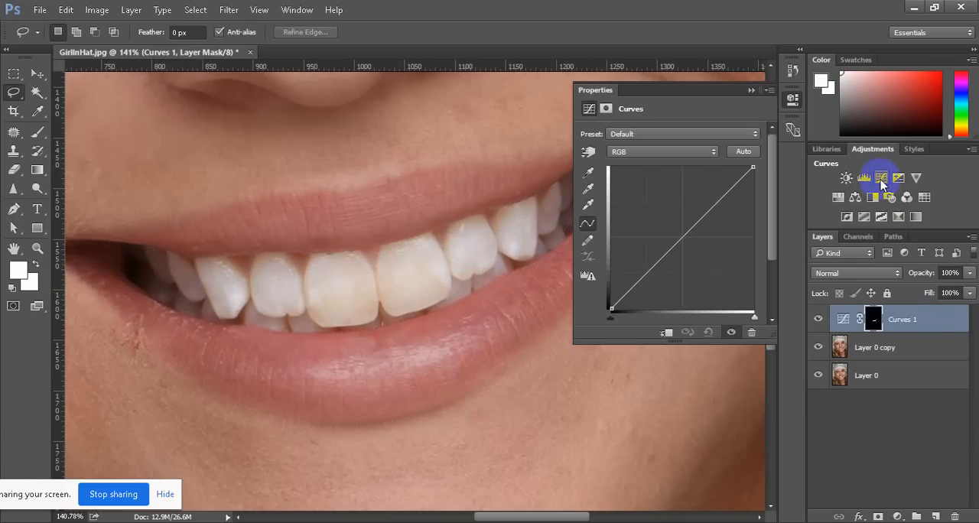
click(675, 243)
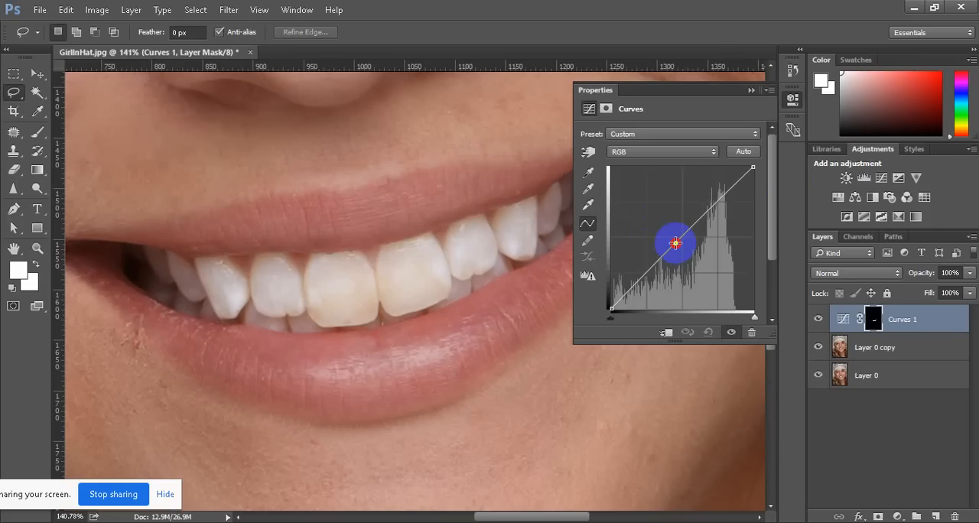
drag(675, 244, 673, 239)
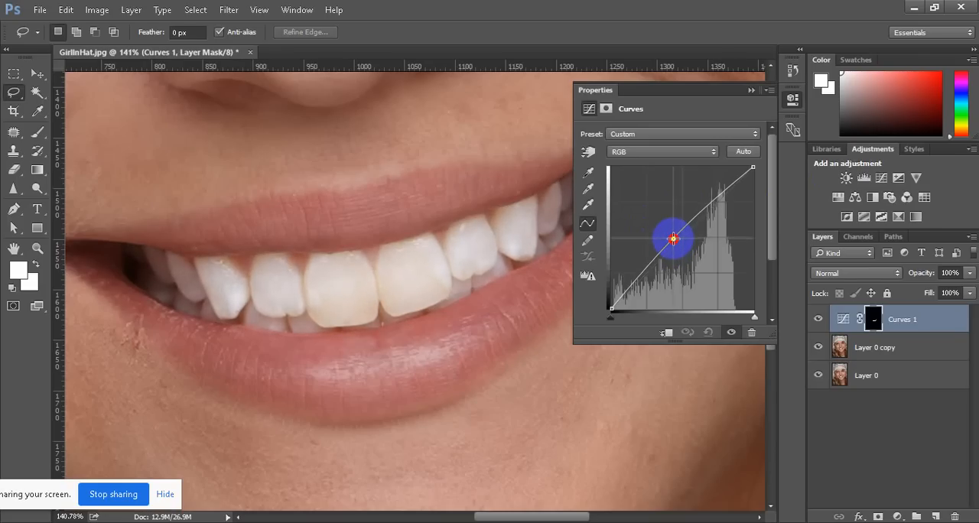
click(751, 89)
mouse_move(353, 308)
mouse_down()
mouse_move(403, 315)
mouse_move(255, 301)
mouse_up()
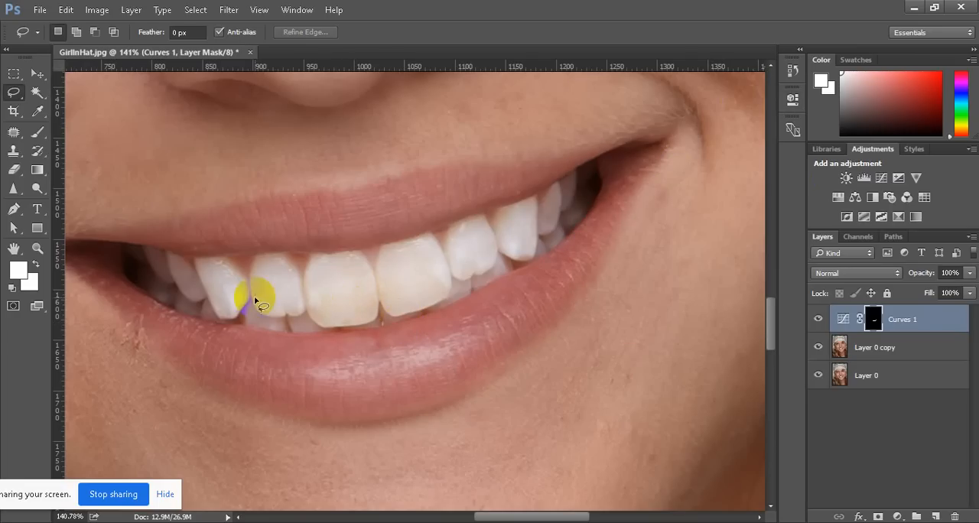
Reload the teeth selection from the Curves mask and add a Selective Color adjustment with Reds set to -9% yellow and -74% black
click(873, 320)
ctrl+click(873, 325)
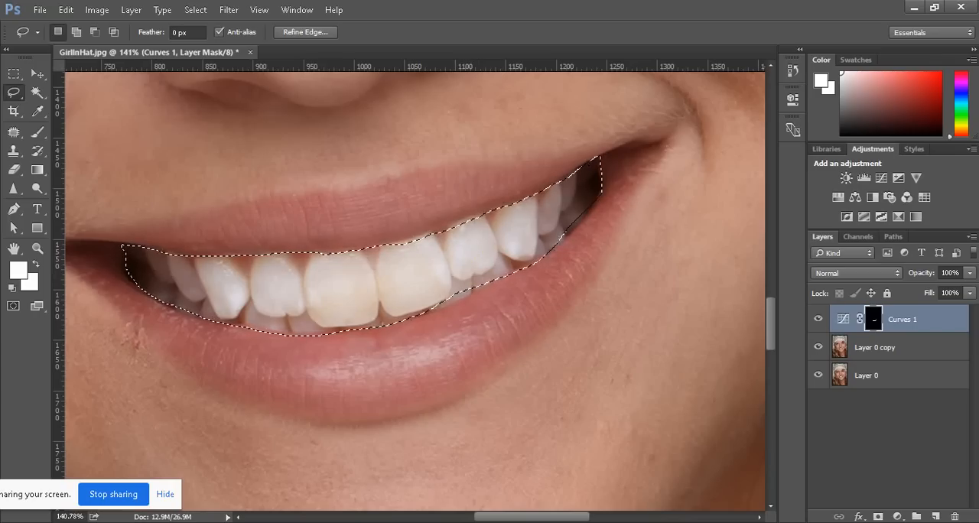
click(897, 517)
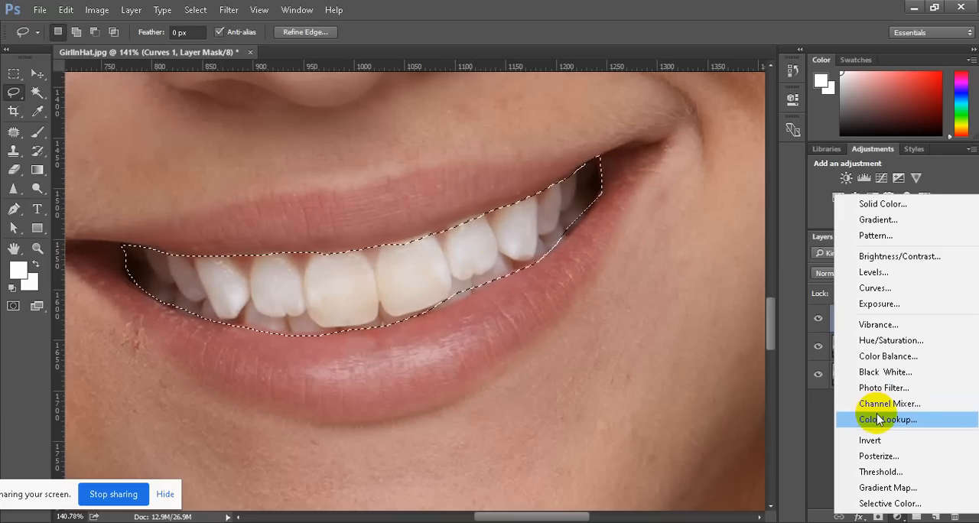
click(909, 504)
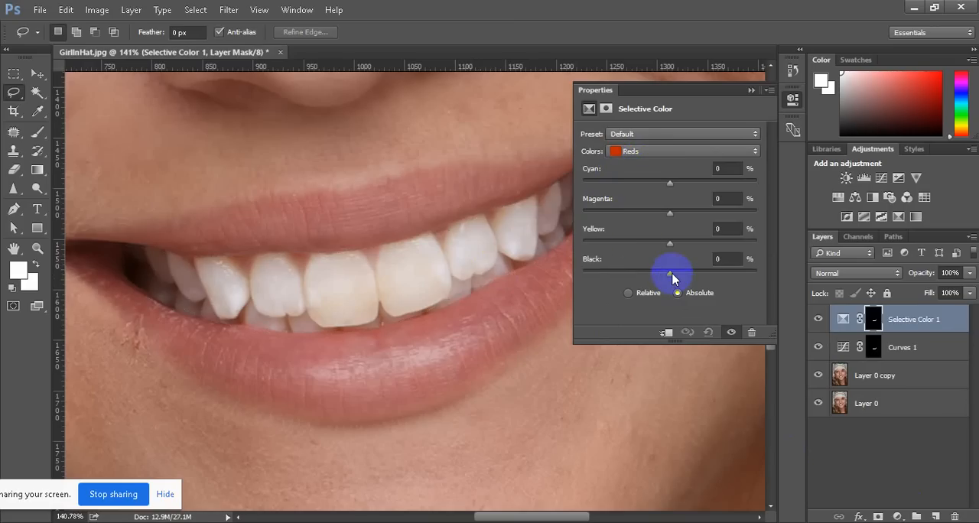
drag(672, 279, 607, 281)
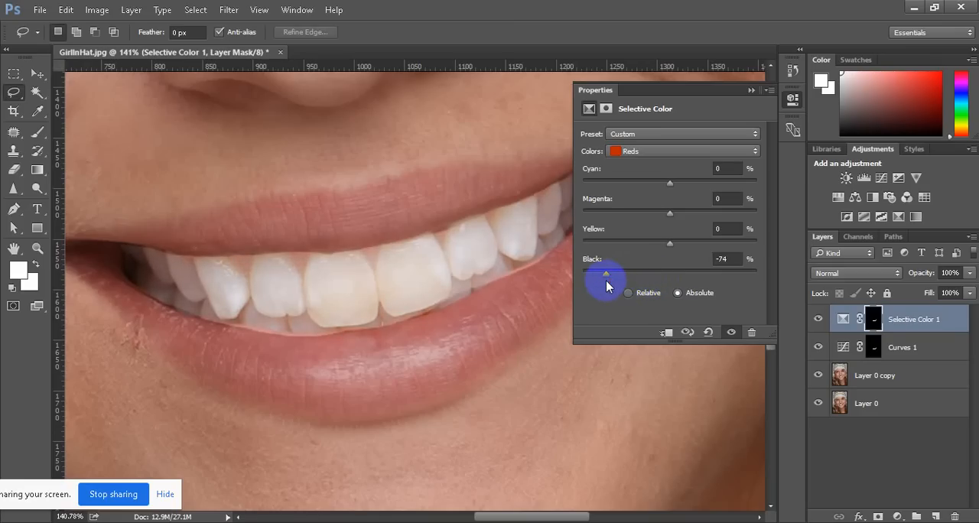
drag(670, 244, 663, 245)
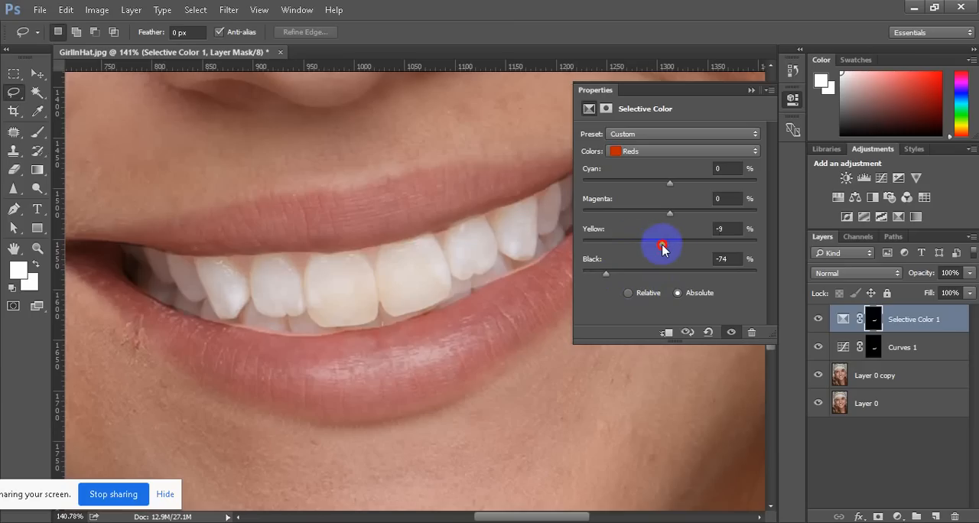
Set the black of the Yellows to about +5% in the teeth's Selective Color adjustment and check the smile in the whole portrait
click(665, 150)
click(667, 173)
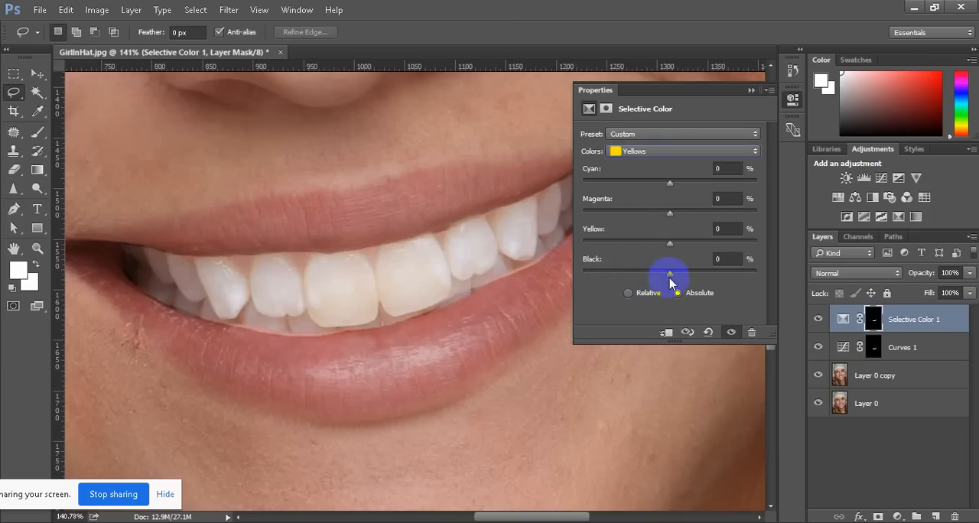
mouse_move(667, 280)
mouse_down()
mouse_move(636, 280)
mouse_move(677, 278)
mouse_up()
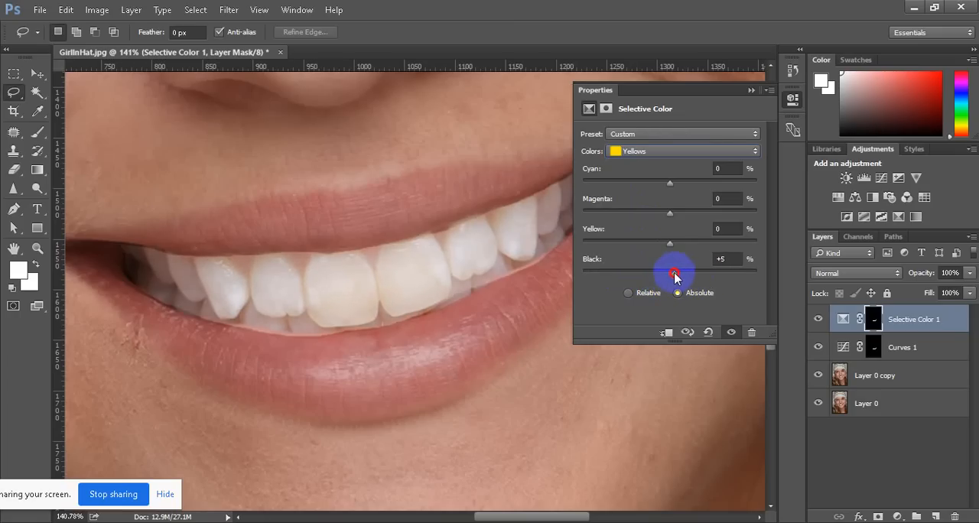
click(751, 90)
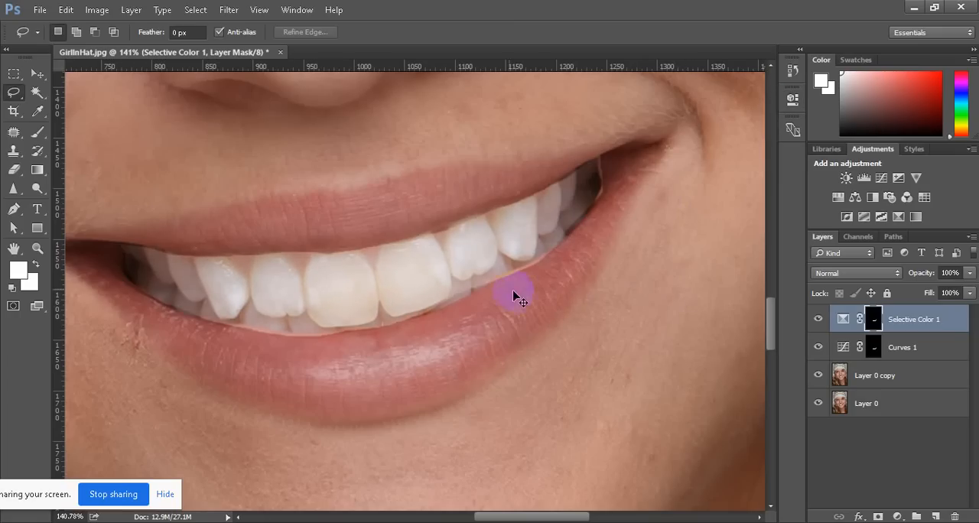
scroll(514, 293, down, 8)
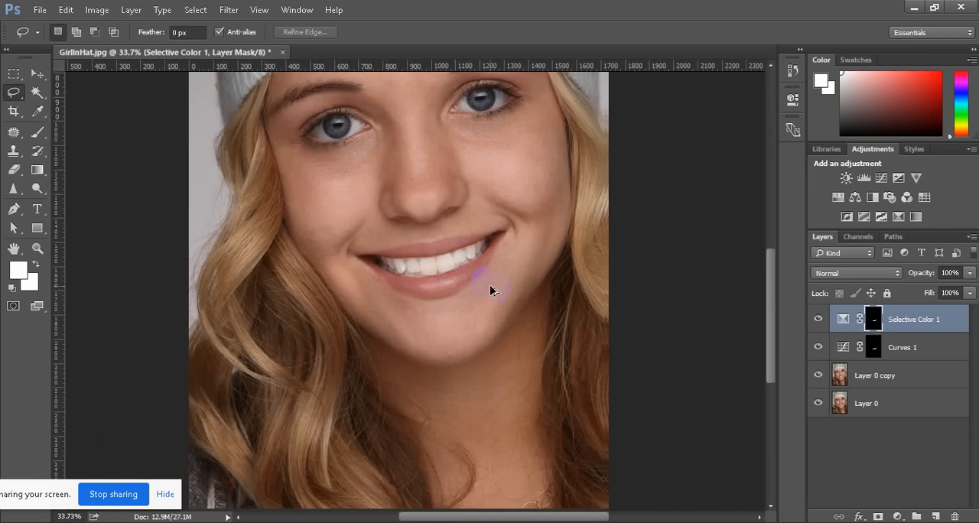
scroll(489, 284, down, 2)
scroll(451, 314, up, 1)
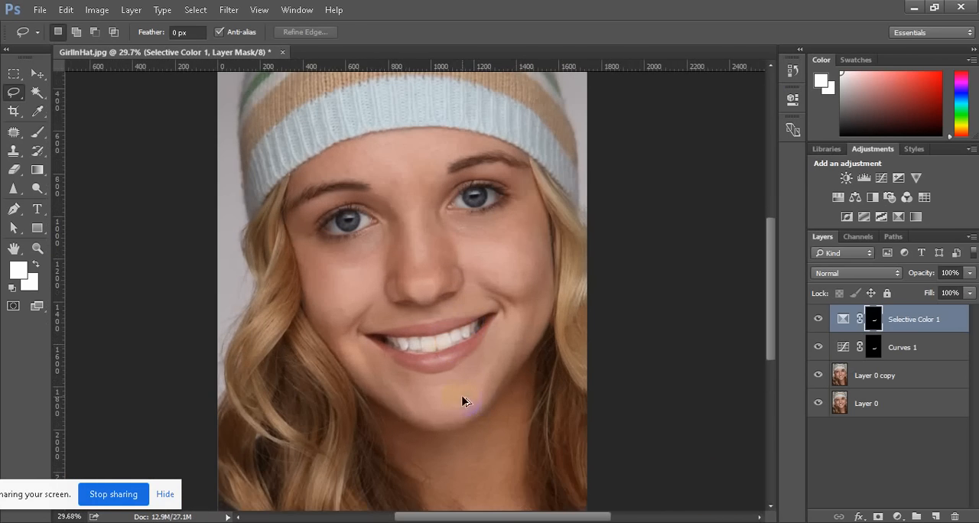
scroll(448, 350, up, 4)
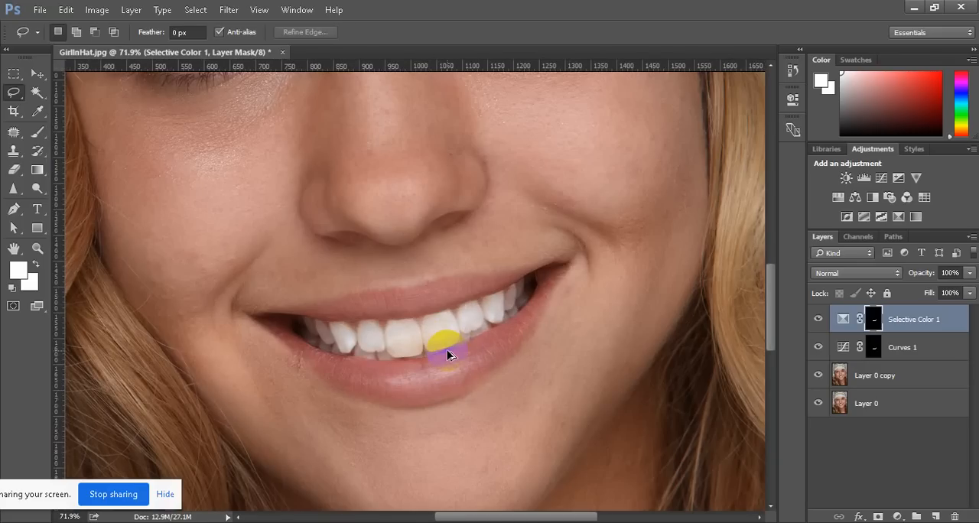
scroll(448, 353, up, 2)
Delete the Selective Color 1 adjustment layer
click(843, 319)
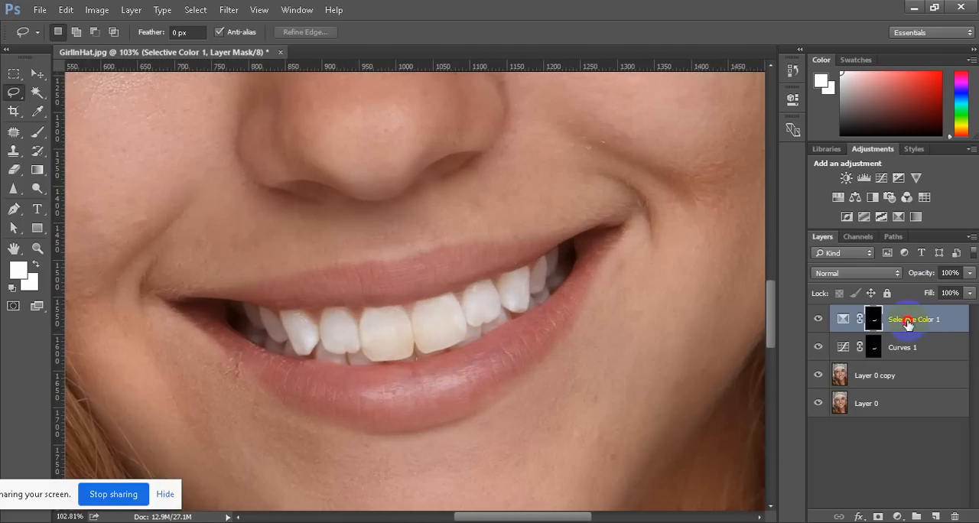
click(953, 517)
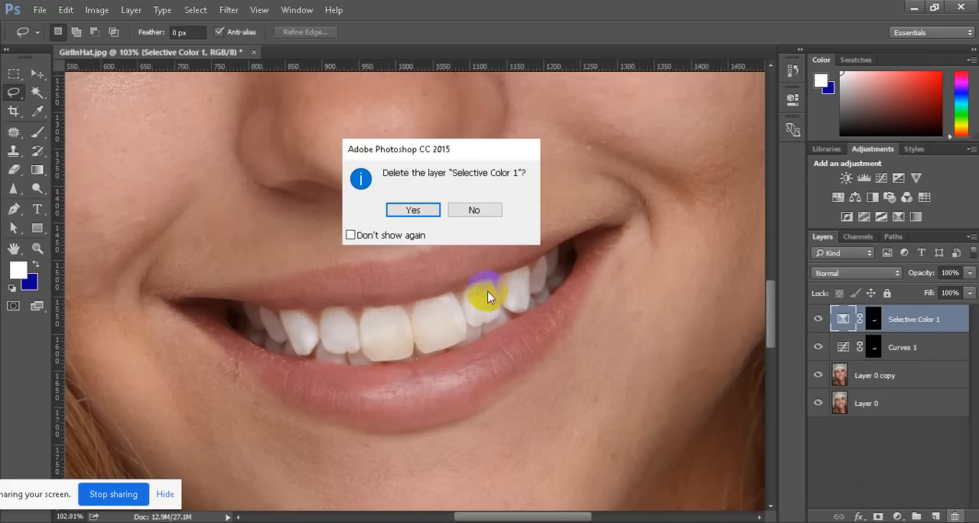
click(415, 208)
click(914, 325)
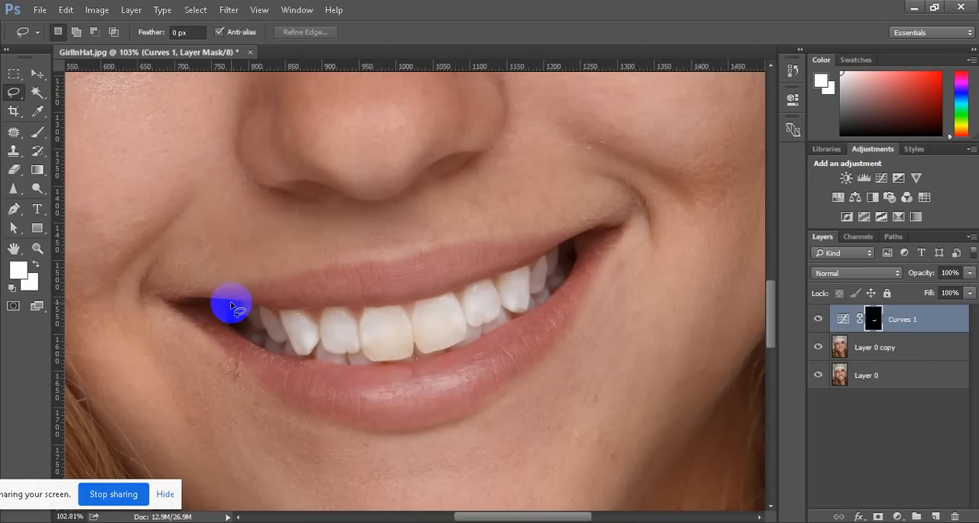
Outline the teeth with the Lasso and add a Hue/Saturation adjustment with saturation -22 and lightness about +7
mouse_move(230, 302)
mouse_down()
mouse_move(348, 310)
mouse_move(439, 294)
mouse_move(573, 240)
mouse_move(544, 300)
mouse_move(436, 356)
mouse_move(344, 367)
mouse_move(254, 345)
mouse_move(230, 302)
mouse_up()
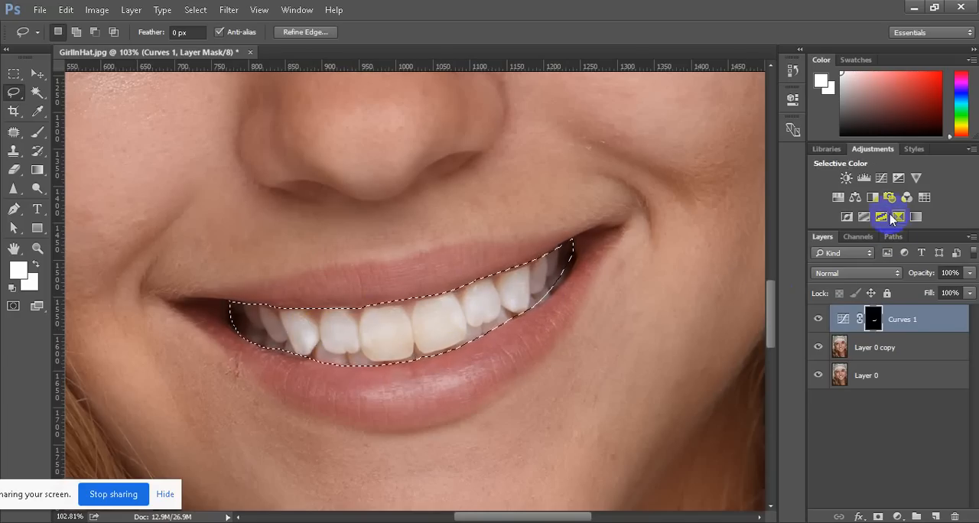
click(837, 200)
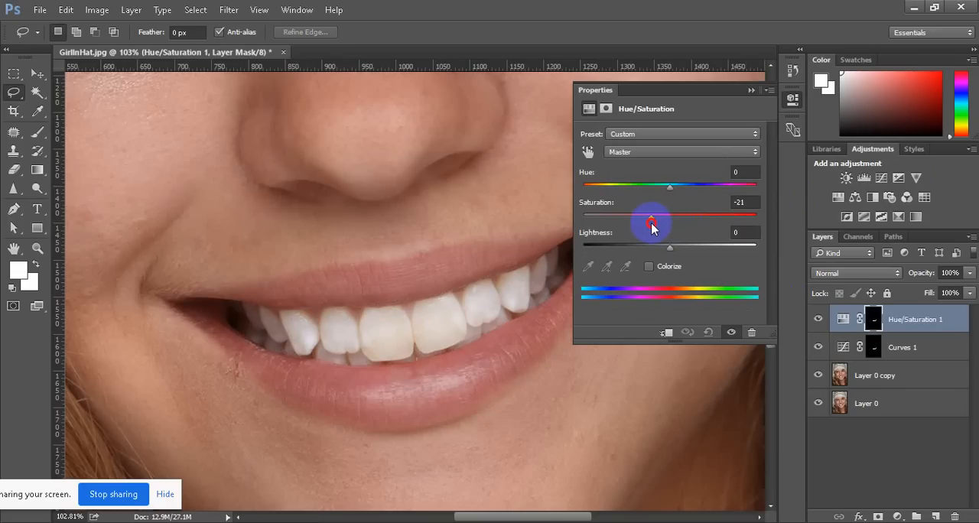
drag(653, 226, 664, 223)
drag(651, 225, 651, 224)
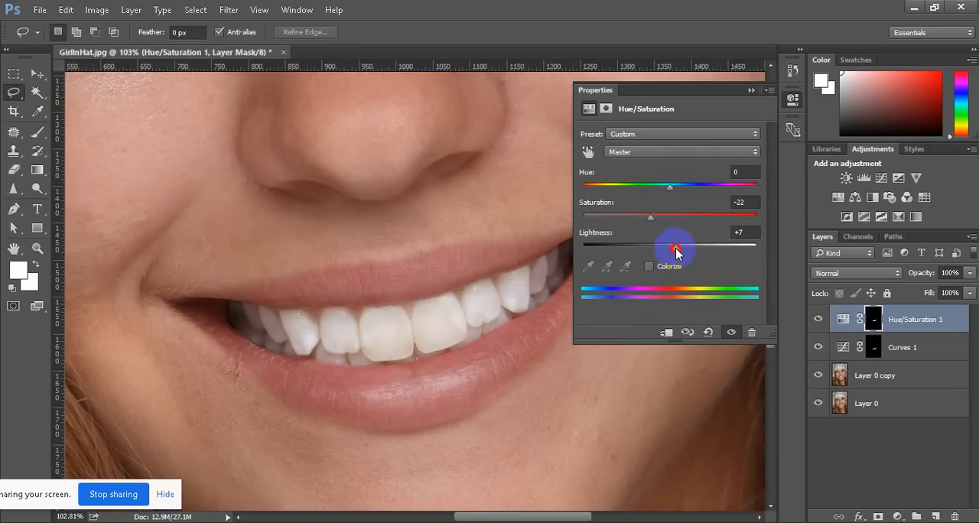
click(750, 91)
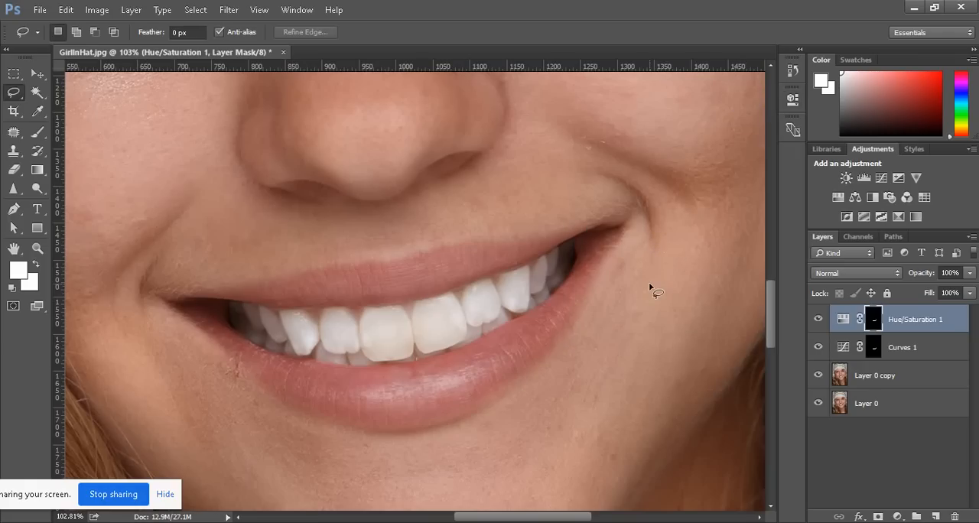
Feather the layer mask of the Hue/Saturation adjustment by 6.4 px to soften its edge around the teeth
click(872, 321)
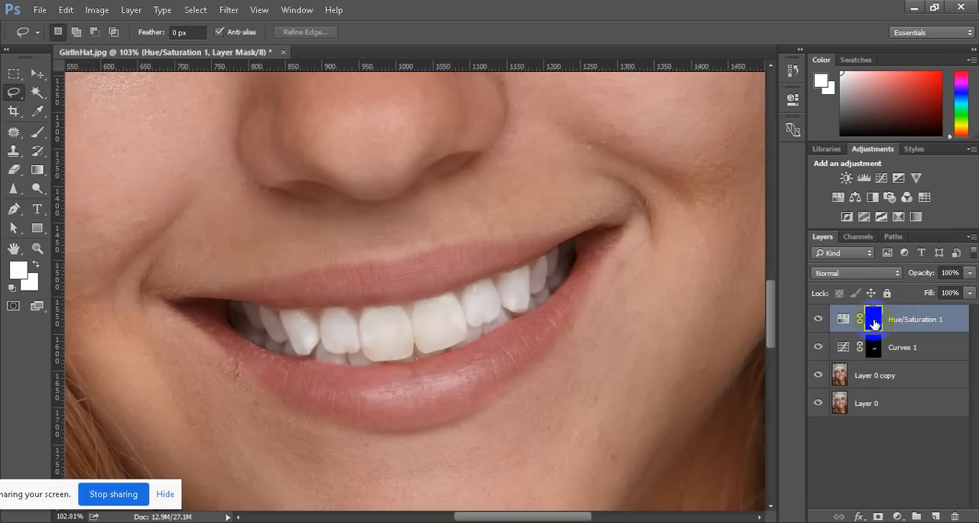
click(792, 101)
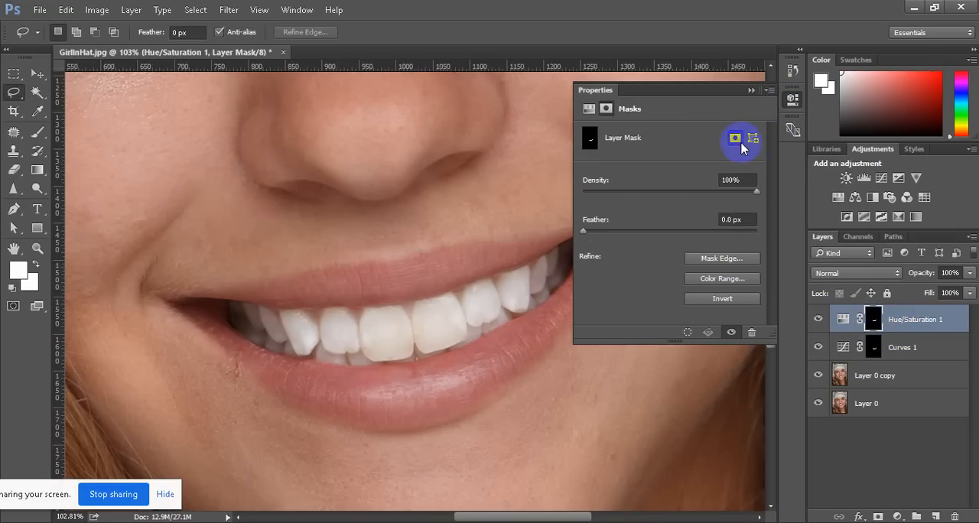
drag(586, 237, 635, 231)
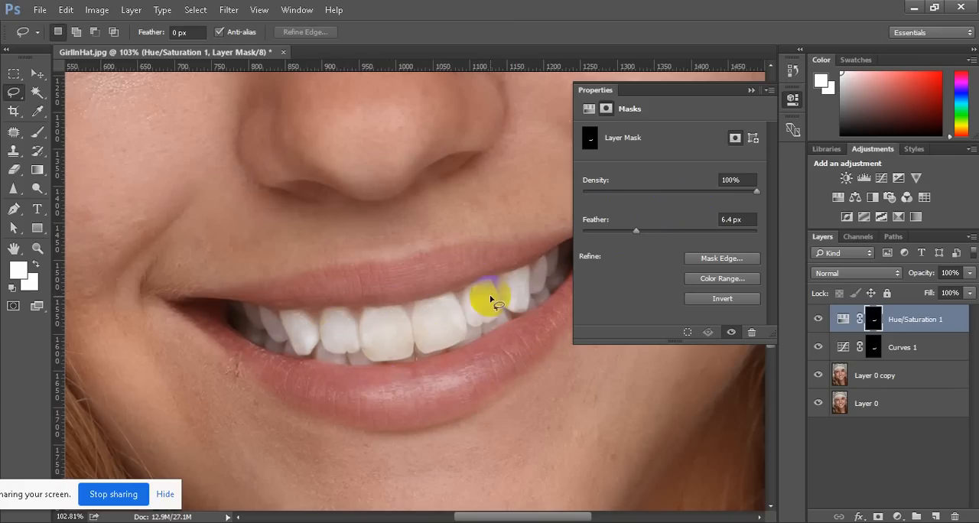
click(751, 90)
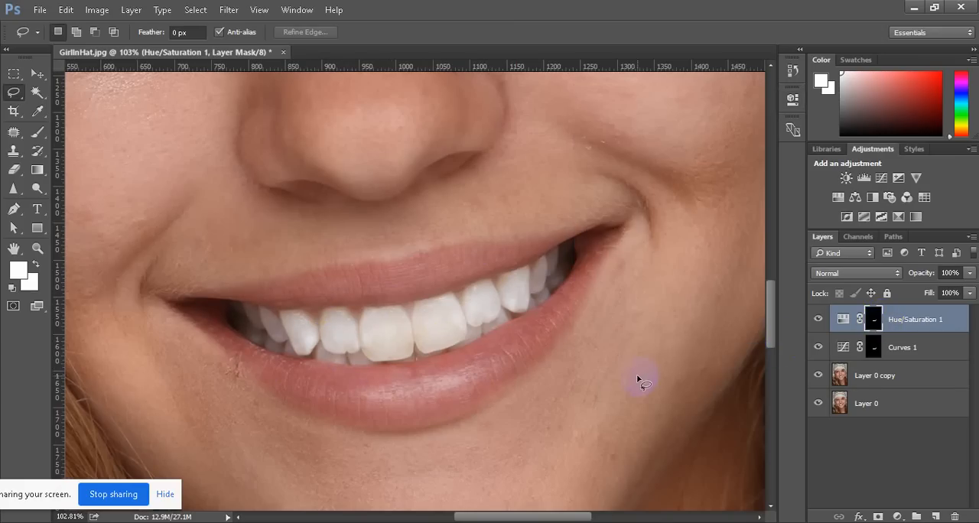
Examine the whitened teeth both in the whole face and close up
scroll(637, 374, down, 5)
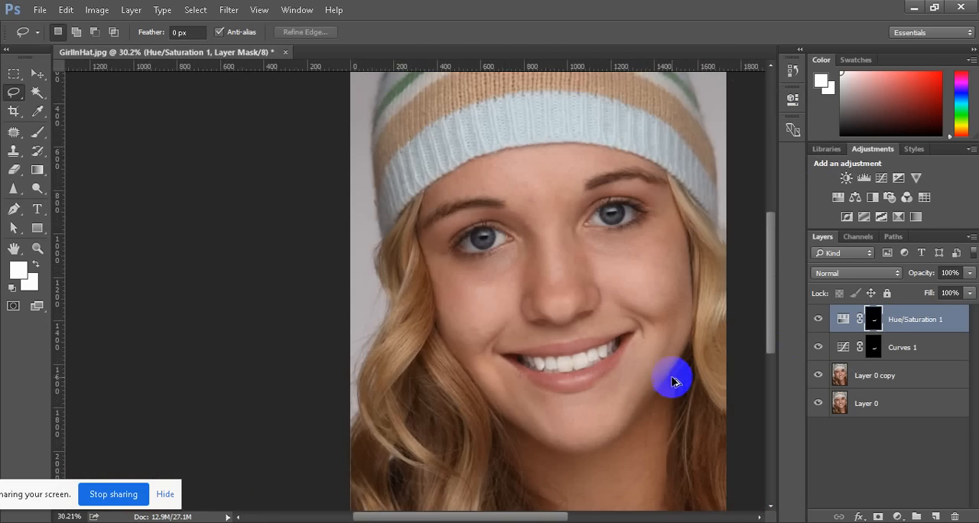
scroll(674, 376, up, 3)
scroll(673, 376, up, 3)
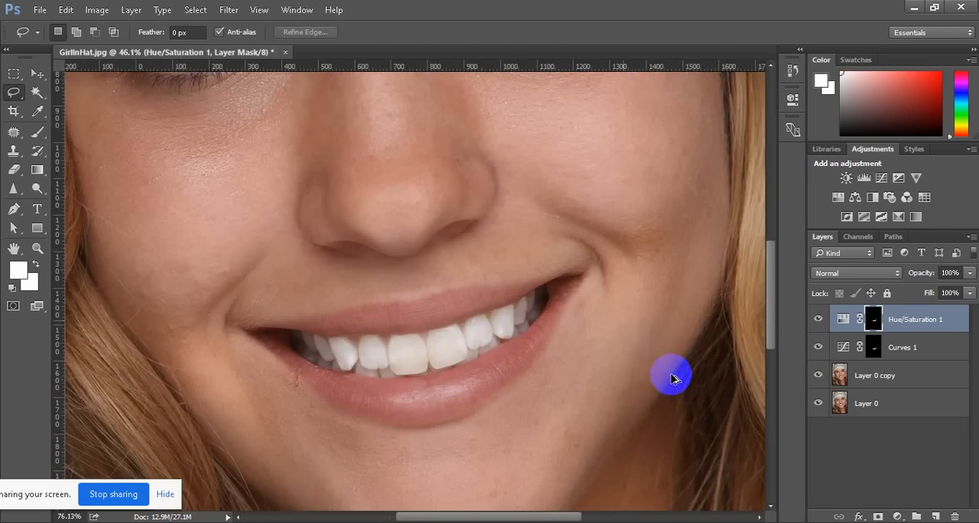
scroll(673, 377, down, 3)
scroll(634, 434, up, 3)
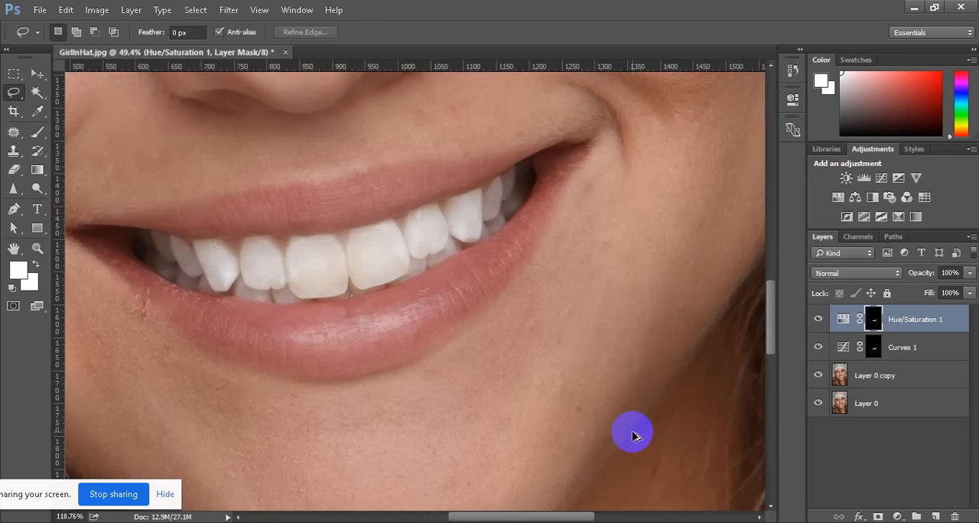
scroll(617, 408, down, 3)
scroll(611, 410, up, 3)
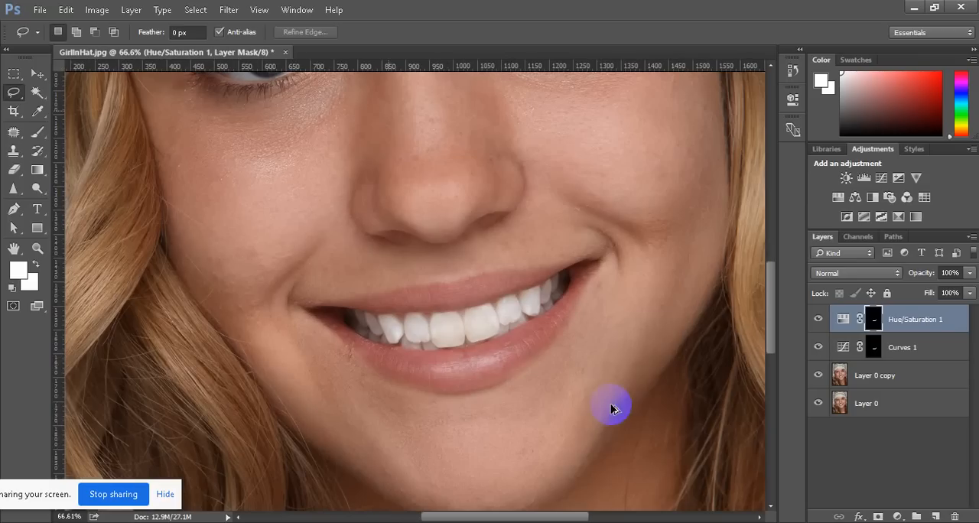
scroll(569, 357, up, 3)
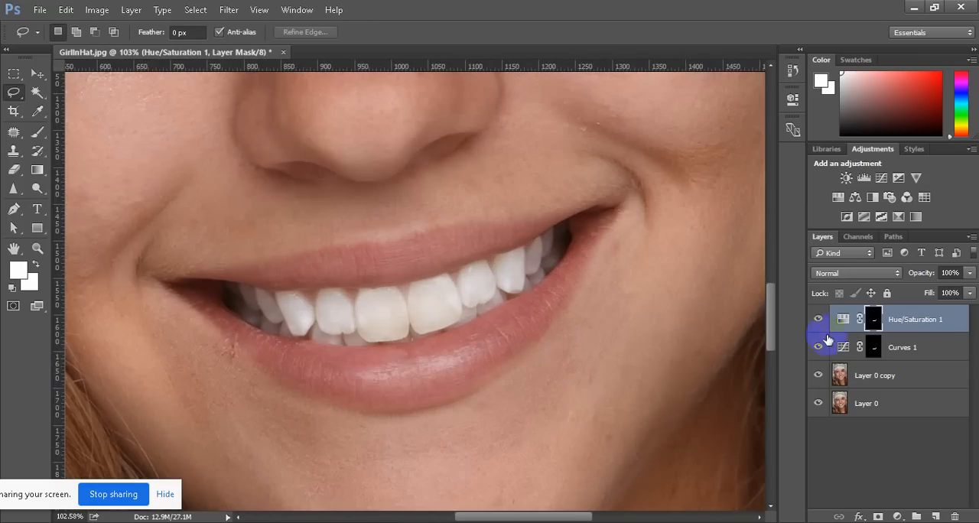
Reload the teeth selection from the Hue/Saturation mask and add a Levels adjustment with the black output level at about 36
ctrl+click(873, 319)
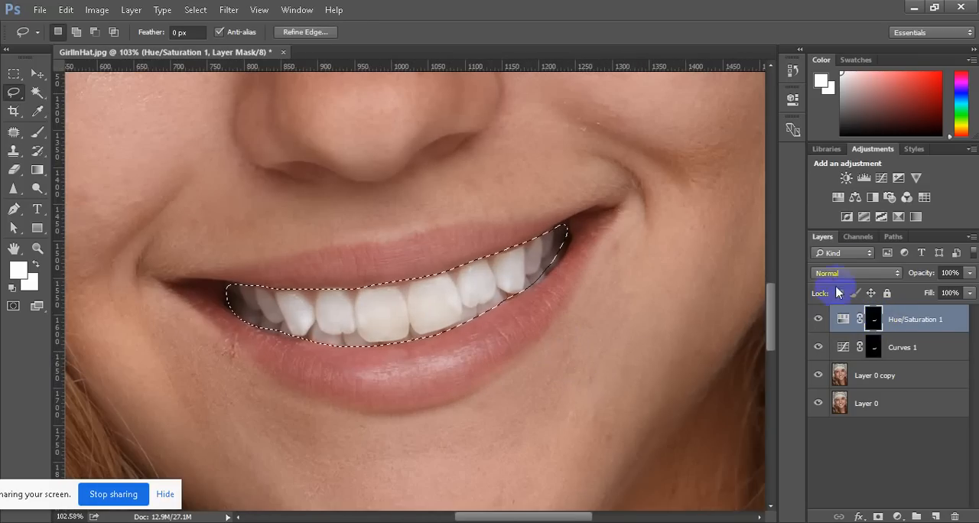
click(864, 178)
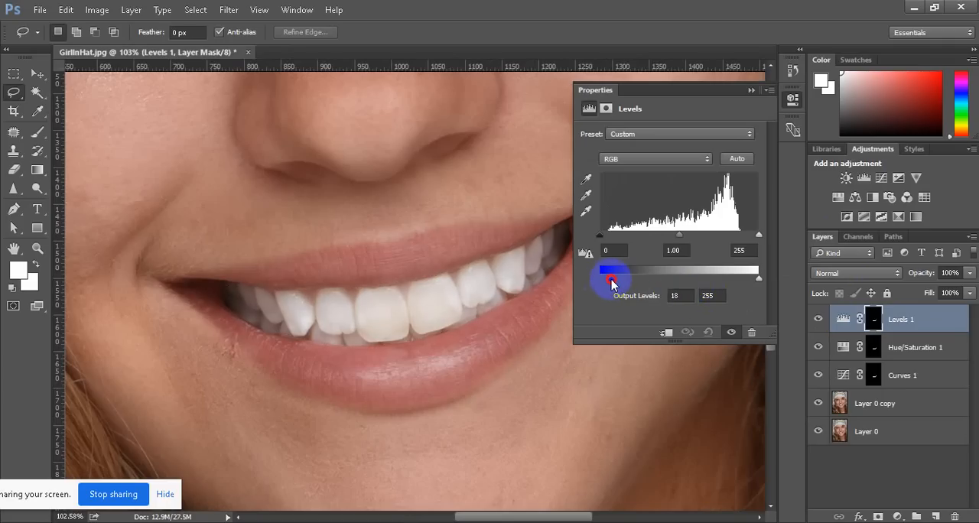
drag(611, 283, 623, 285)
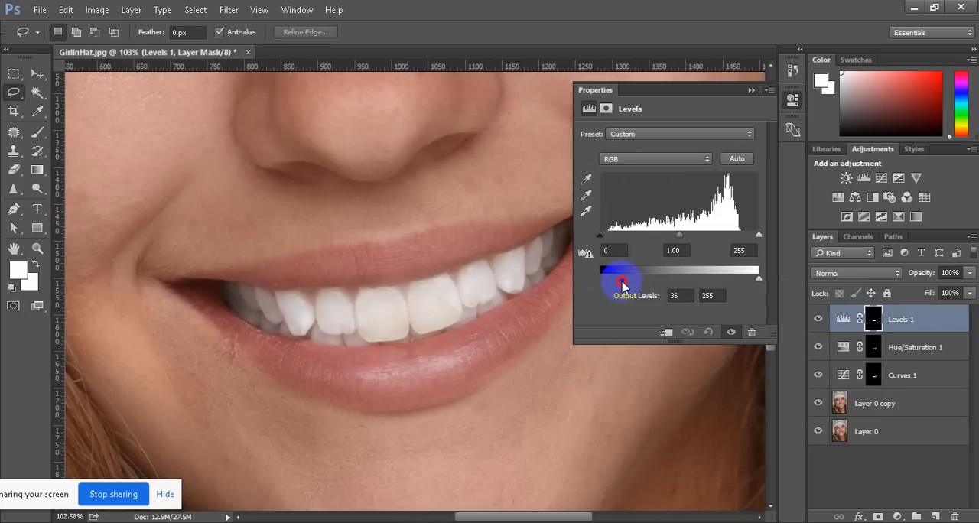
click(751, 90)
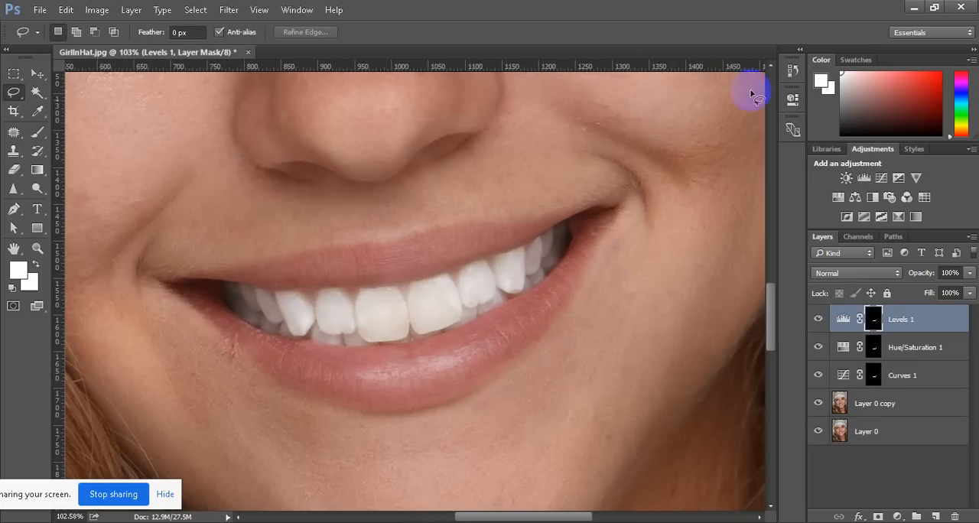
Compare the brightened smile with the whole face and inspect the eye beside the blonde hair up close
scroll(500, 275, down, 10)
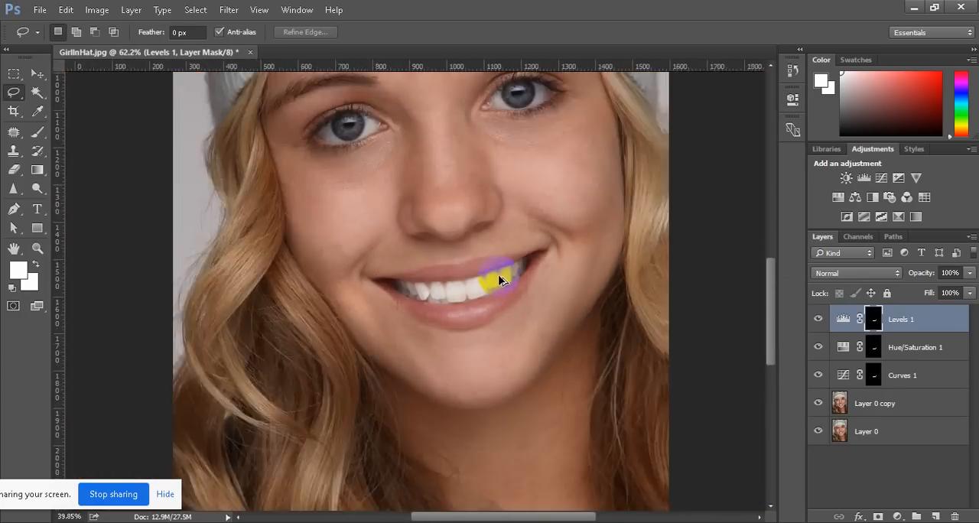
scroll(528, 249, up, 1)
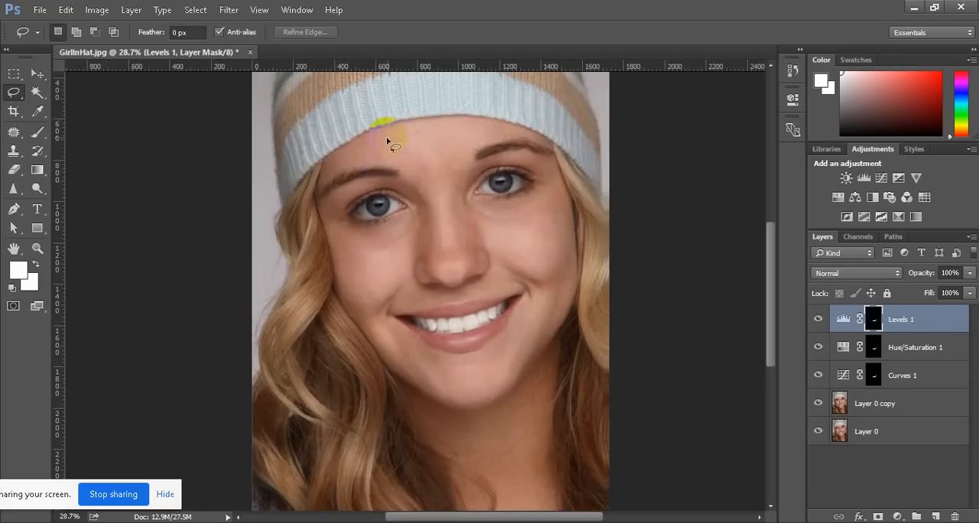
scroll(387, 142, up, 3)
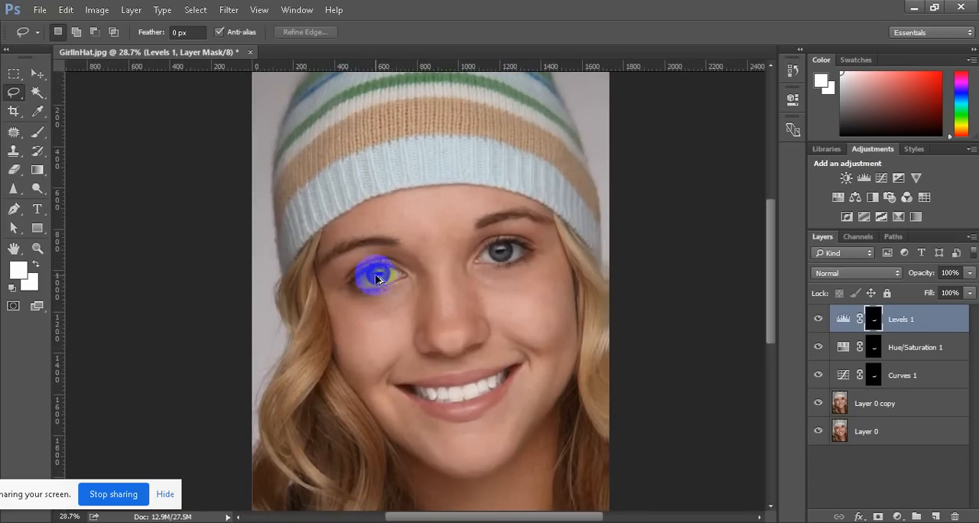
scroll(376, 279, up, 5)
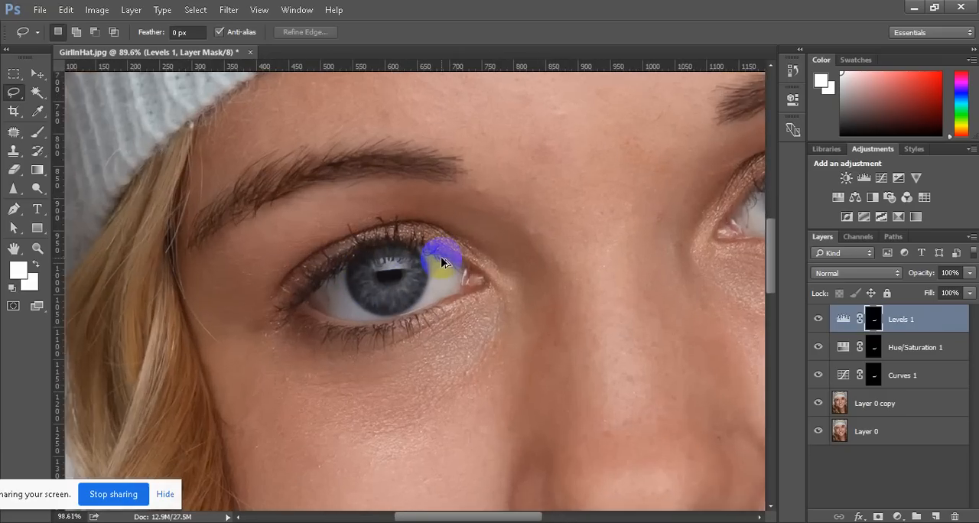
scroll(443, 263, up, 1)
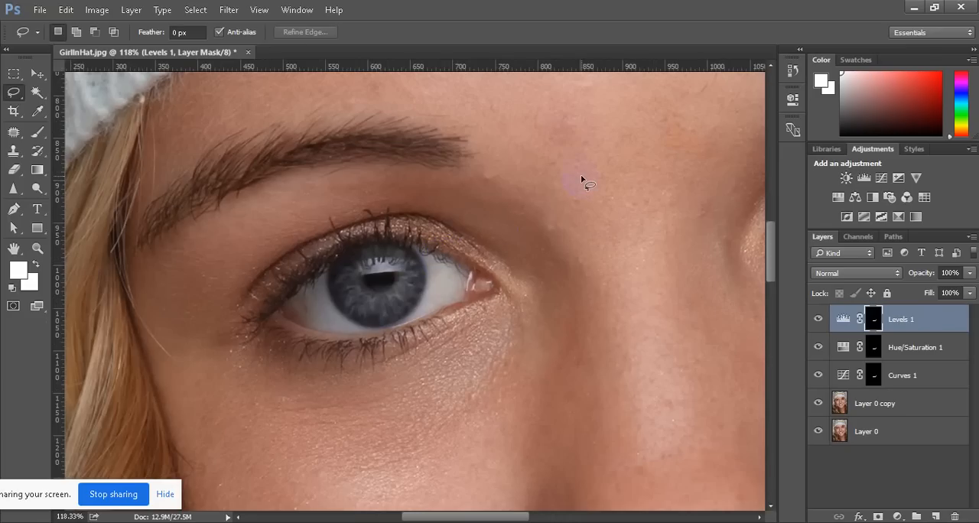
scroll(525, 233, down, 6)
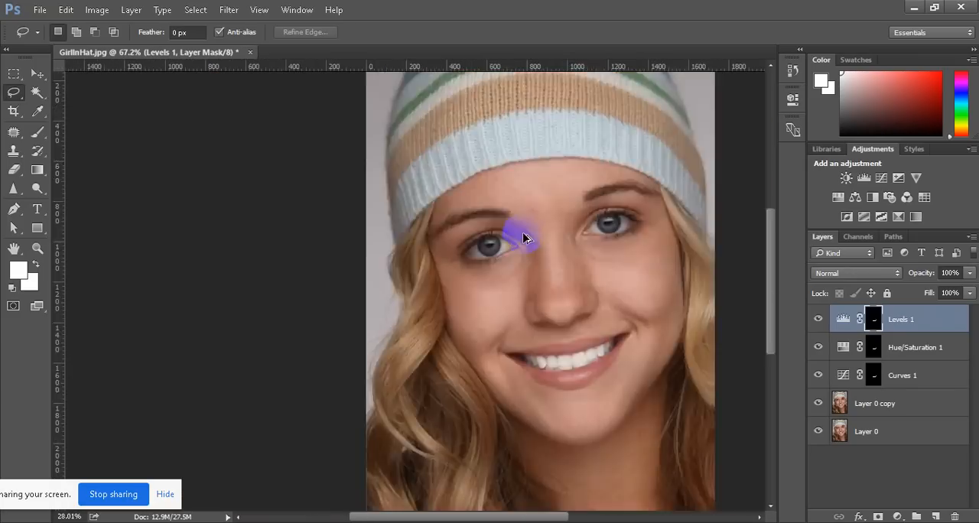
scroll(525, 238, down, 2)
scroll(378, 249, up, 5)
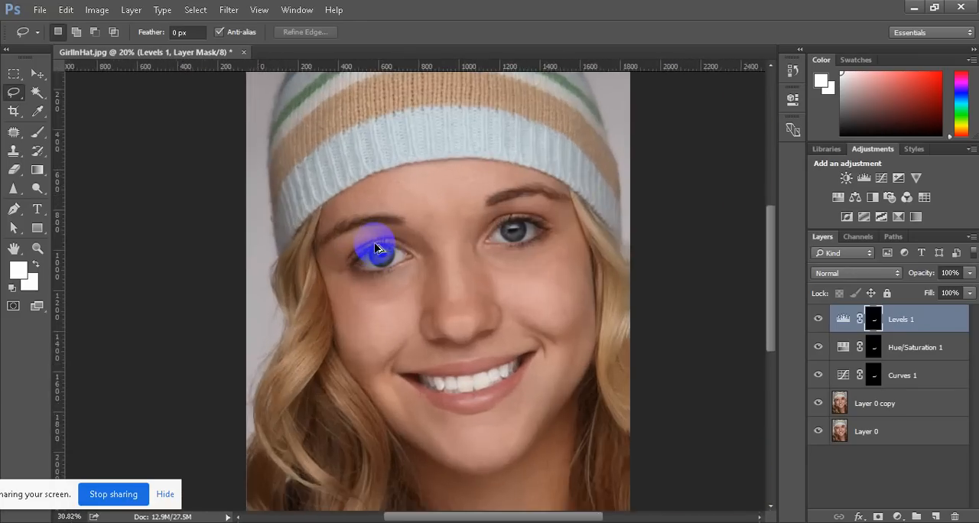
scroll(448, 277, up, 1)
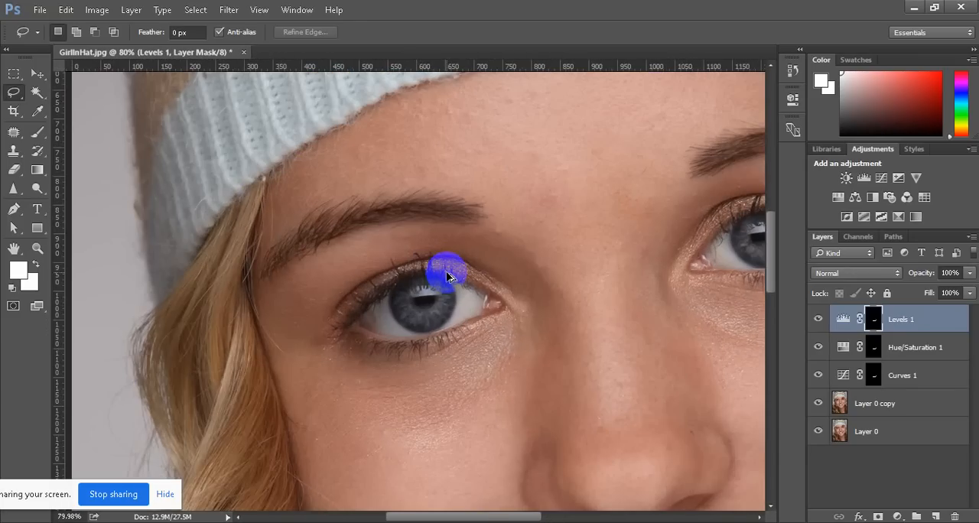
scroll(448, 277, up, 1)
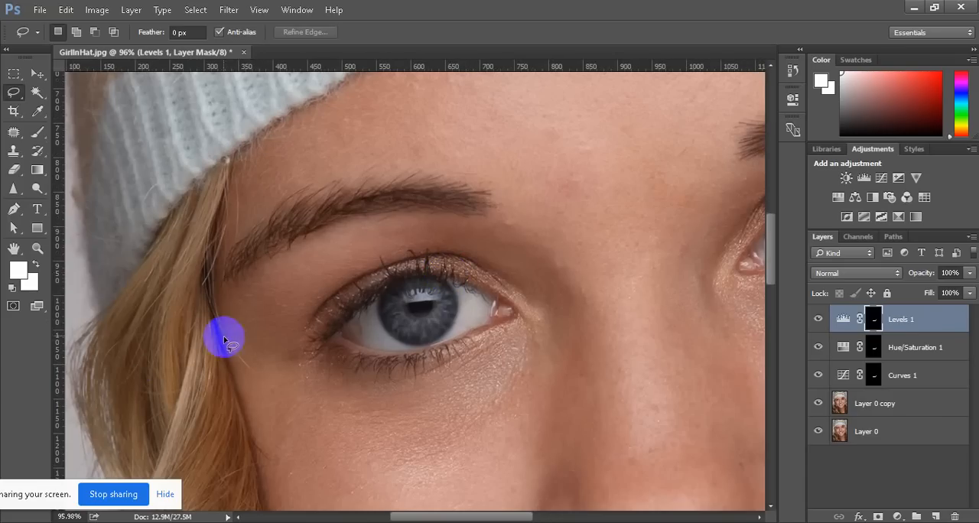
Outline the stray hair strands beside the temple with the Patch tool and try to patch them with nearby skin on Layer 0
mouse_move(14, 131)
mouse_down()
mouse_move(48, 135)
mouse_move(80, 163)
mouse_up()
click(80, 163)
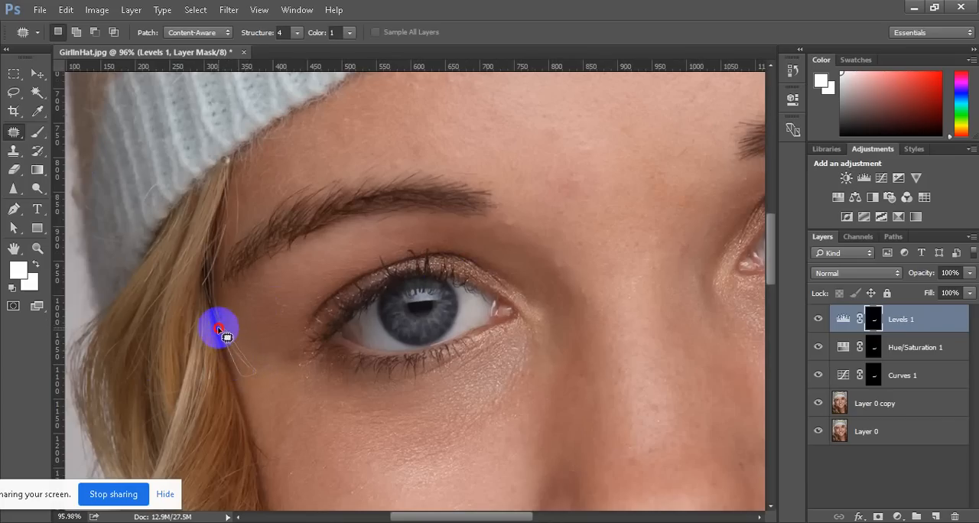
drag(233, 334, 241, 367)
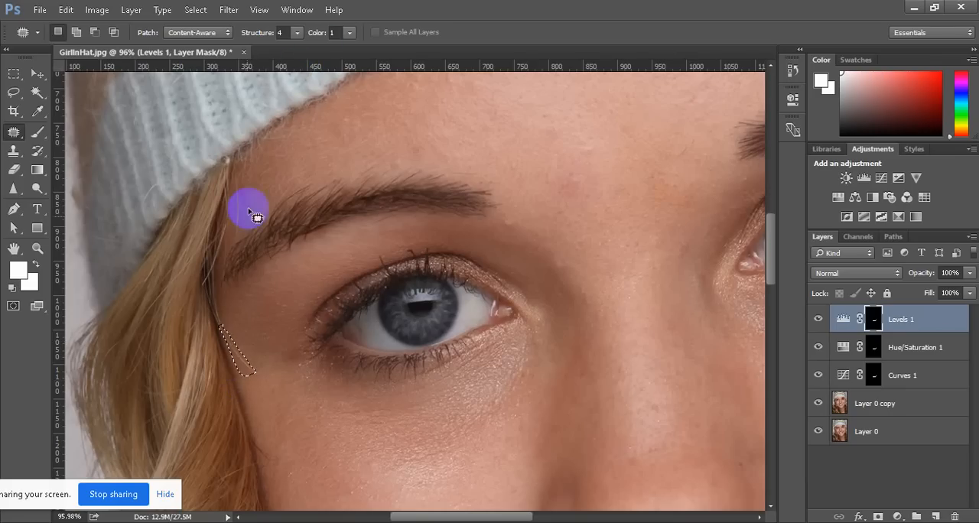
mouse_move(242, 356)
mouse_down()
mouse_move(258, 301)
mouse_move(341, 345)
mouse_move(597, 367)
mouse_move(243, 363)
mouse_up()
click(883, 442)
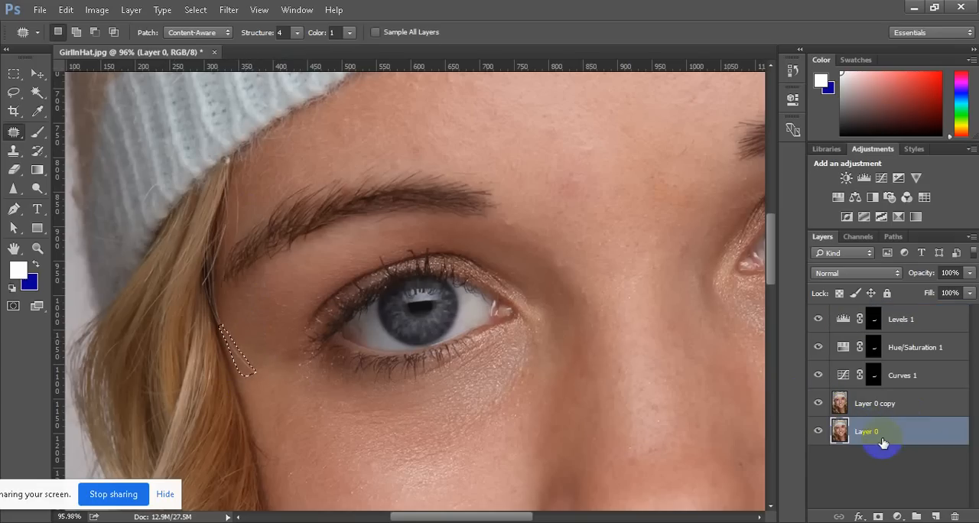
drag(247, 360, 279, 370)
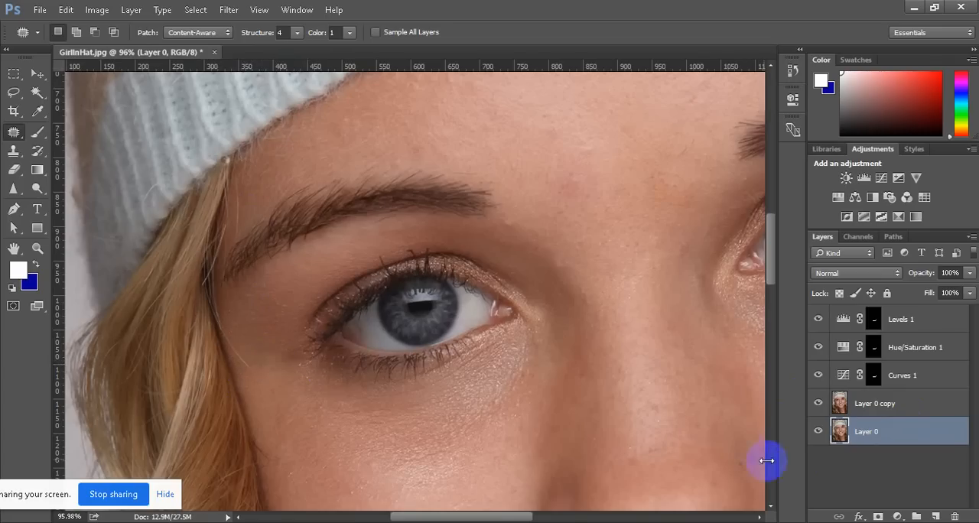
Merge Layer 0 and Layer 0 copy into a single layer beneath the adjustment layers
click(891, 434)
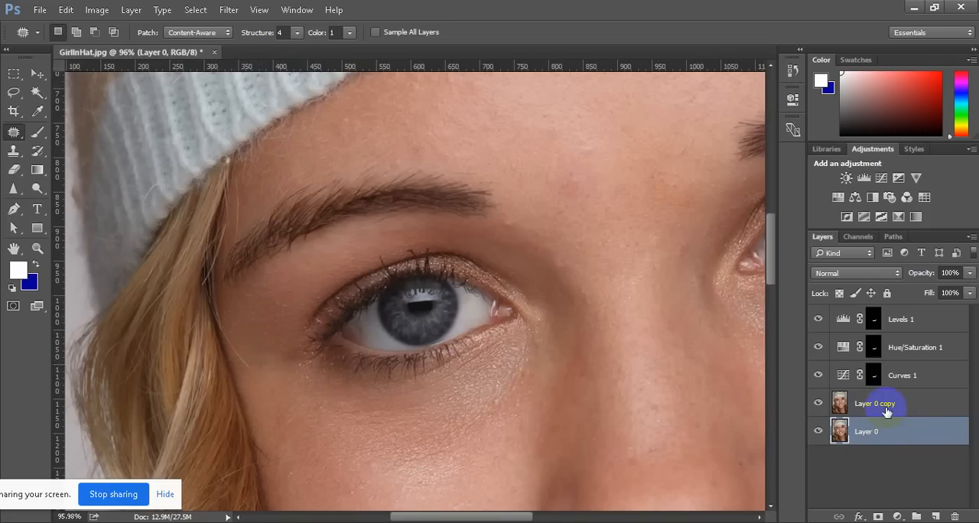
shift+click(887, 411)
right_click(901, 410)
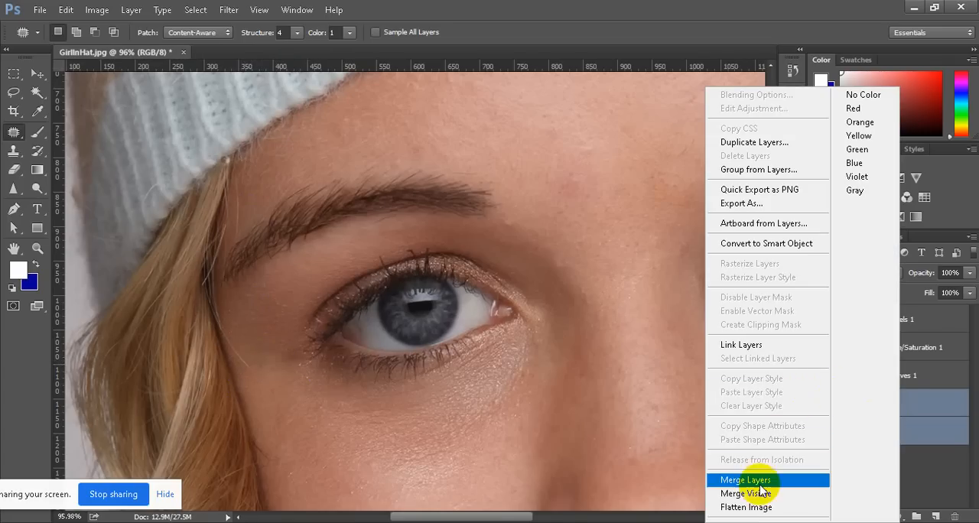
click(780, 414)
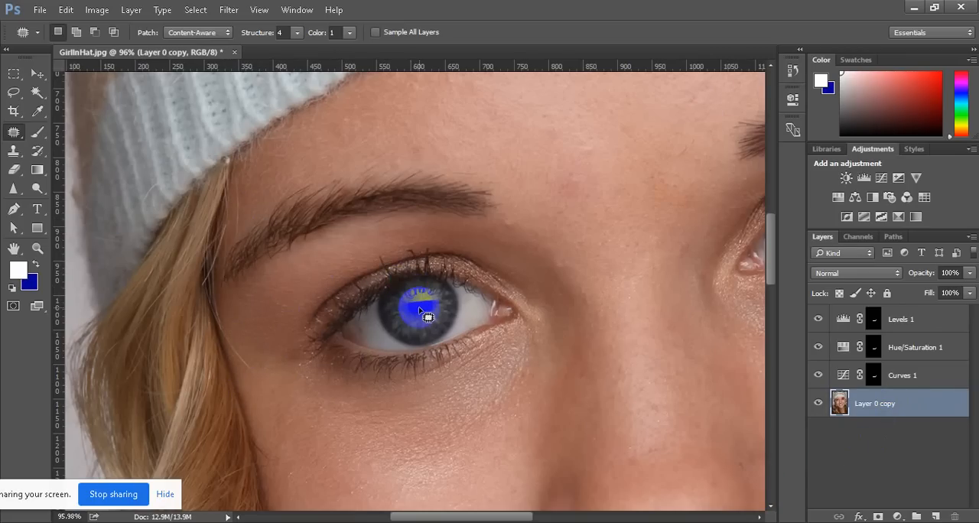
scroll(383, 318, up, 5)
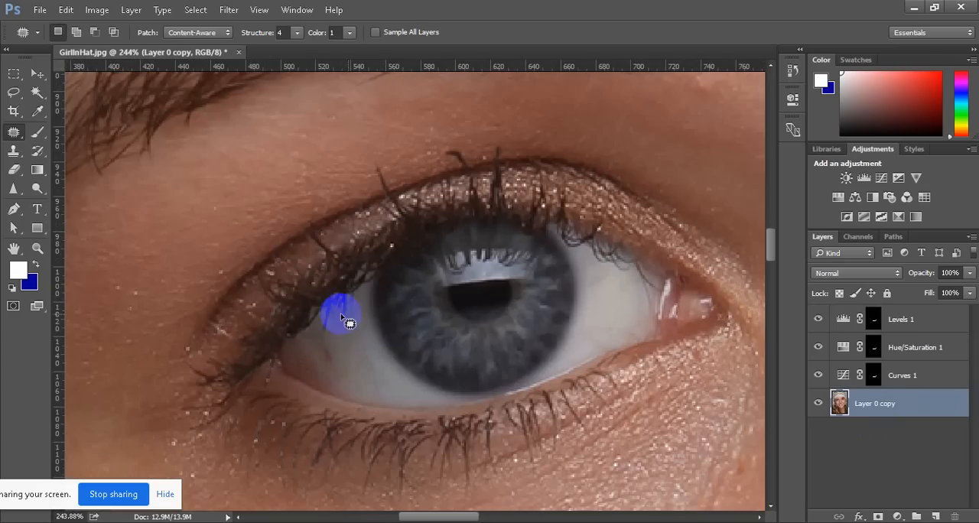
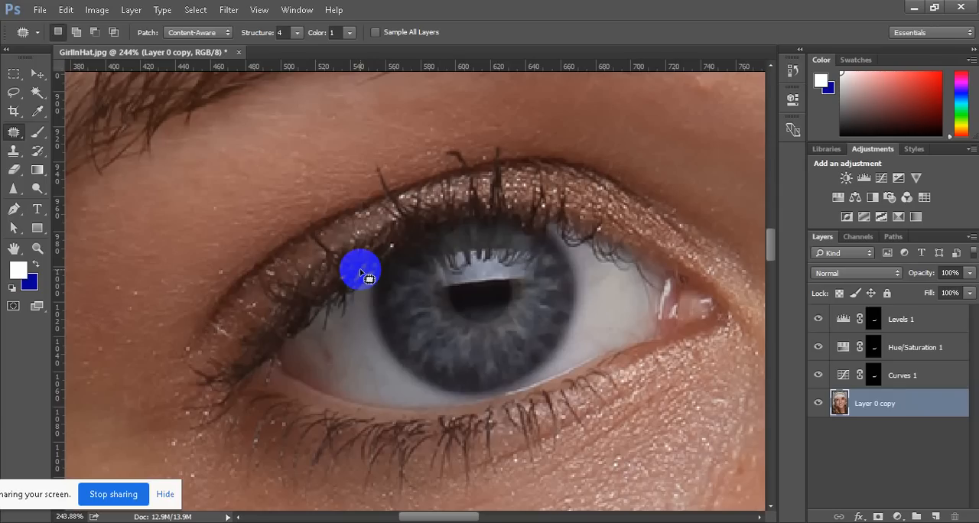
Examine the eyebrow, lashes, eye white and skin below the eye up close for spots that need retouching
scroll(361, 270, up, 5)
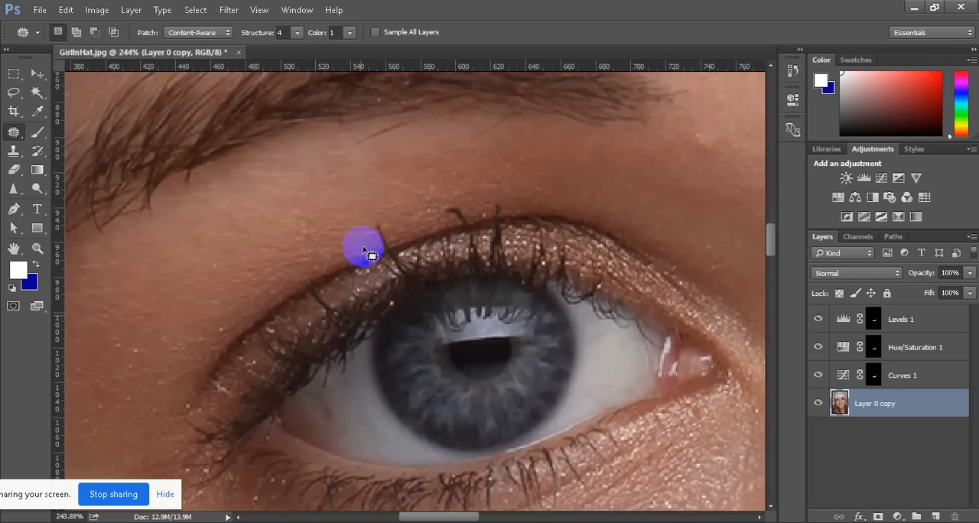
scroll(428, 122, up, 2)
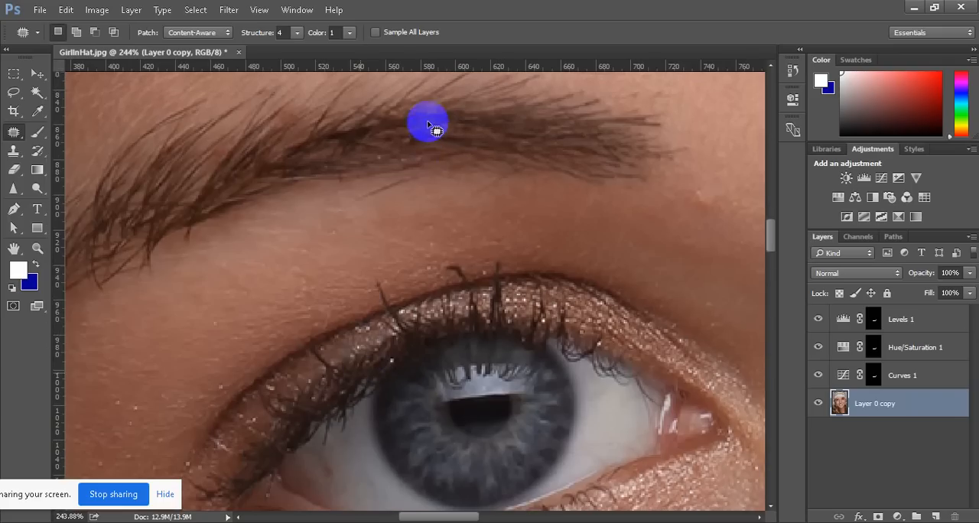
scroll(531, 299, down, 8)
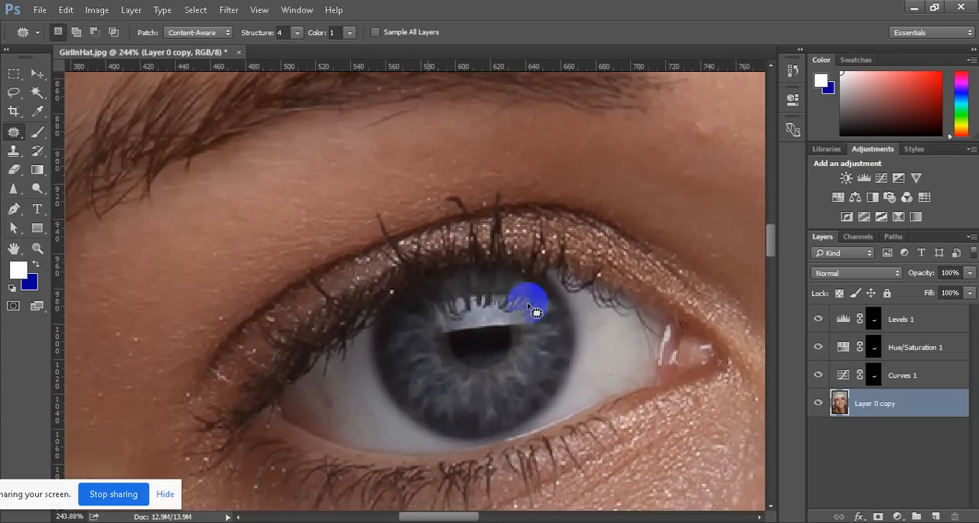
scroll(338, 267, down, 11)
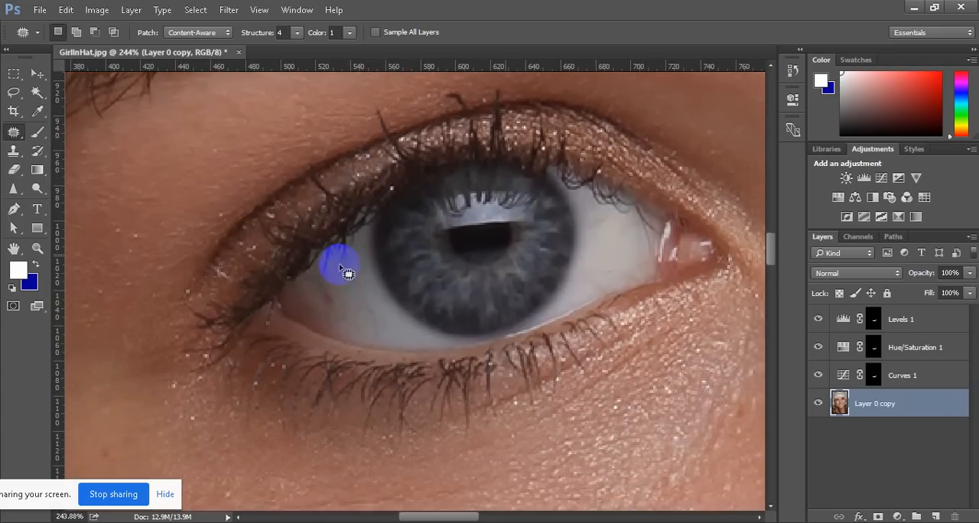
scroll(655, 278, down, 3)
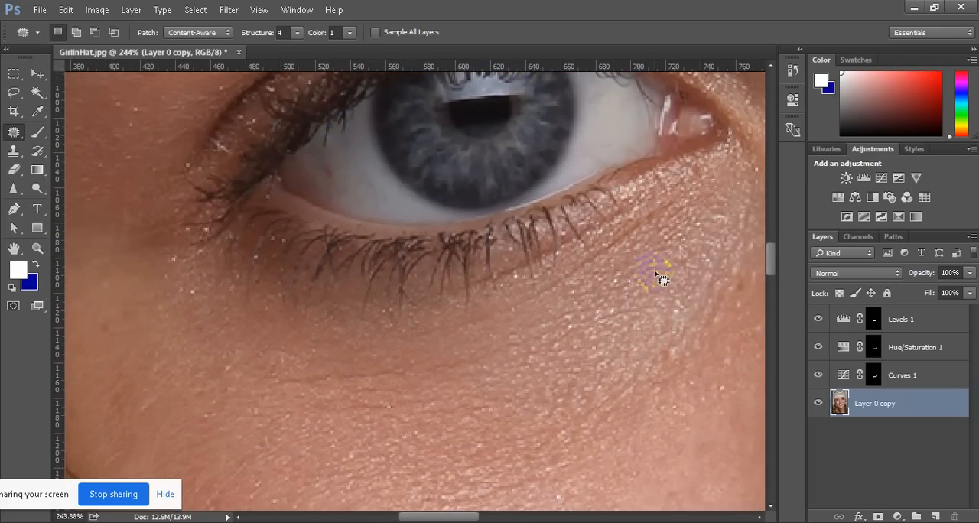
scroll(657, 276, down, 2)
scroll(657, 278, up, 8)
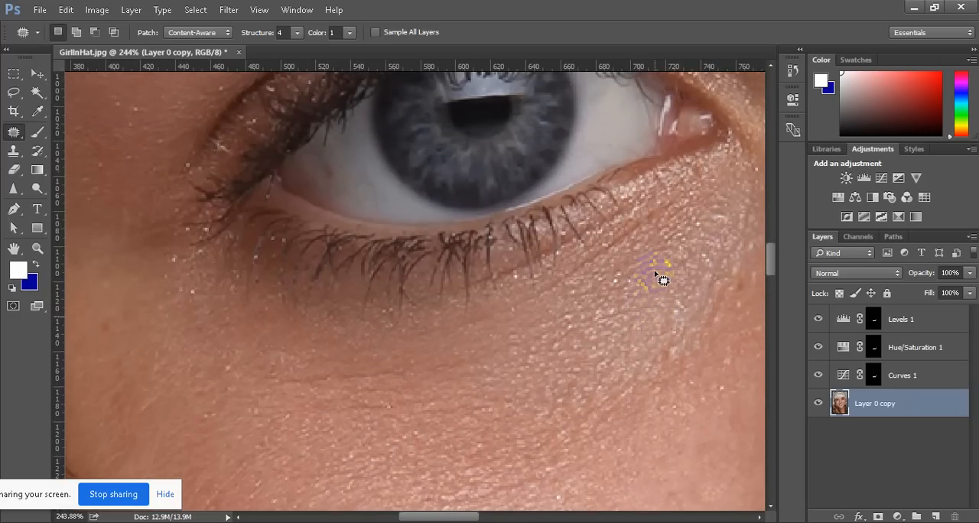
scroll(663, 279, up, 6)
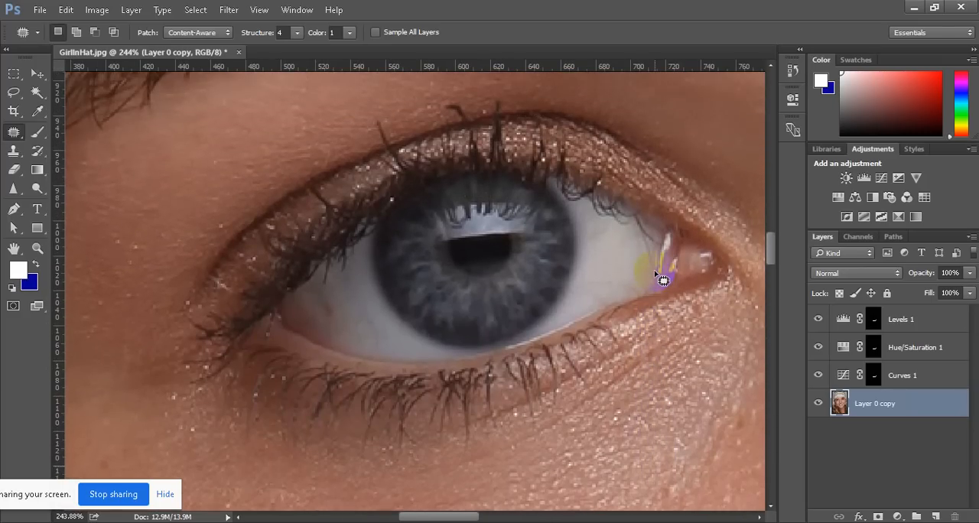
click(403, 289)
mouse_move(398, 284)
mouse_down()
mouse_move(327, 286)
mouse_move(333, 278)
mouse_move(327, 297)
mouse_move(328, 273)
mouse_up()
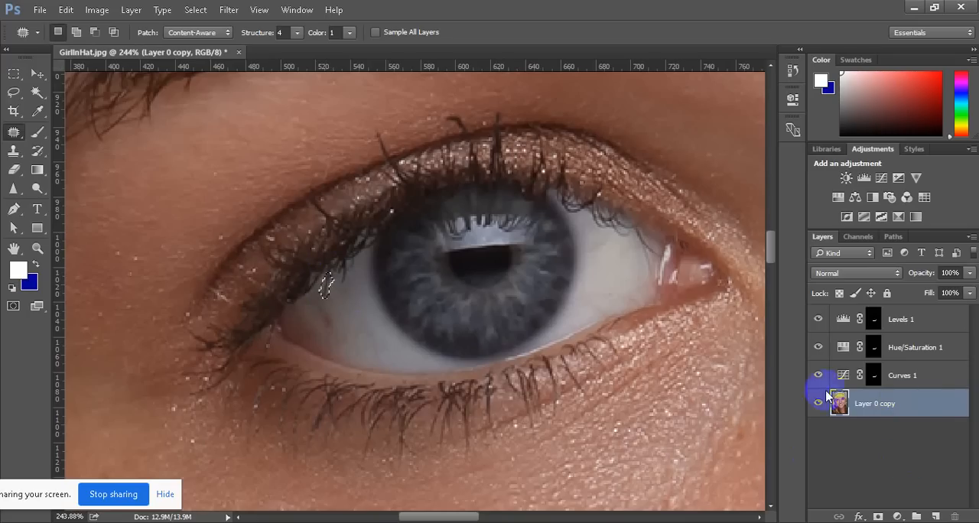
Merge the Levels, Hue/Saturation and Curves adjustment layers with Layer 0 copy into a single layer
click(905, 322)
shift+click(902, 403)
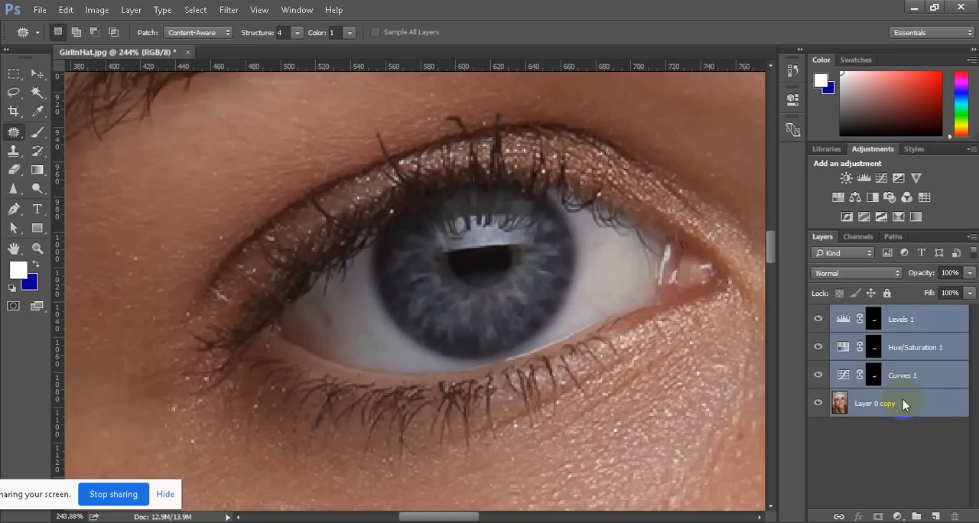
right_click(902, 401)
click(753, 479)
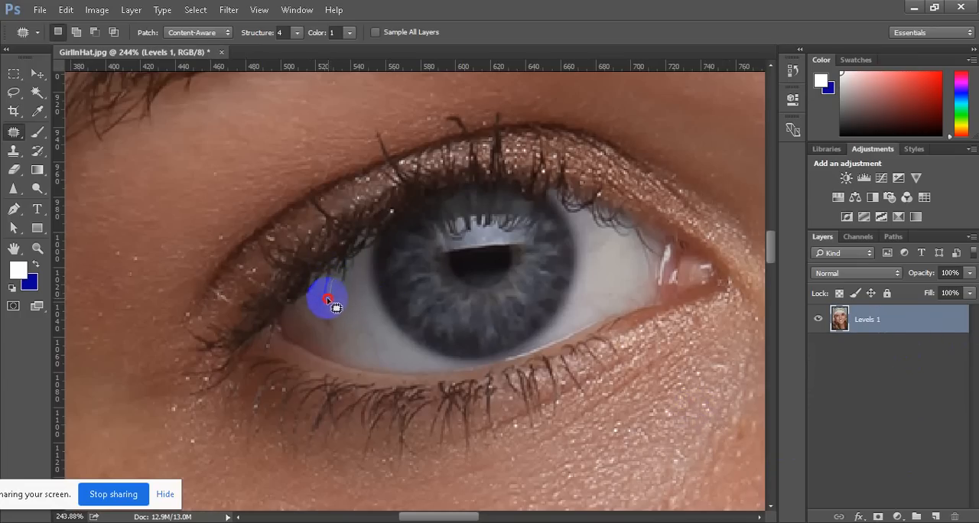
Outline the stray lash over the outer eye white with the Patch tool, set Color to 4 and patch it with clean eye white
mouse_move(322, 294)
mouse_down()
mouse_move(327, 277)
mouse_move(329, 292)
mouse_up()
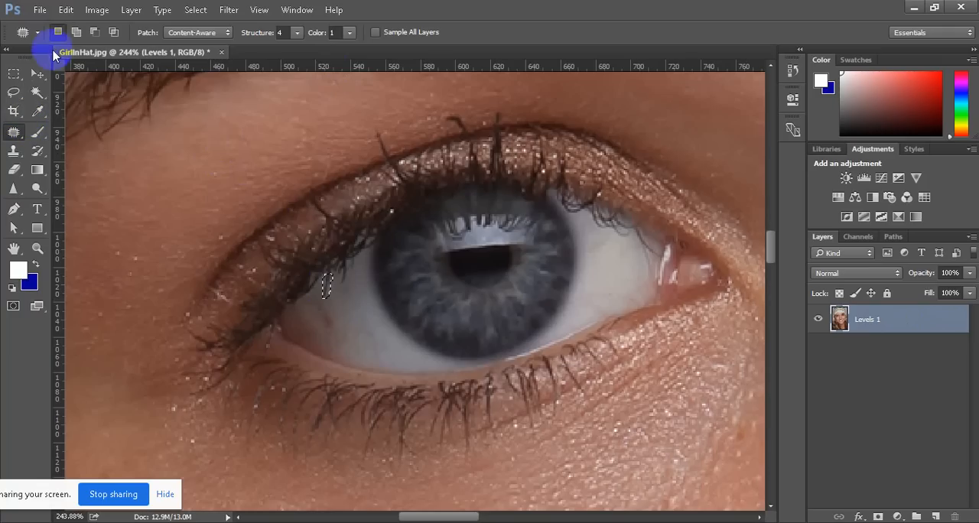
click(211, 39)
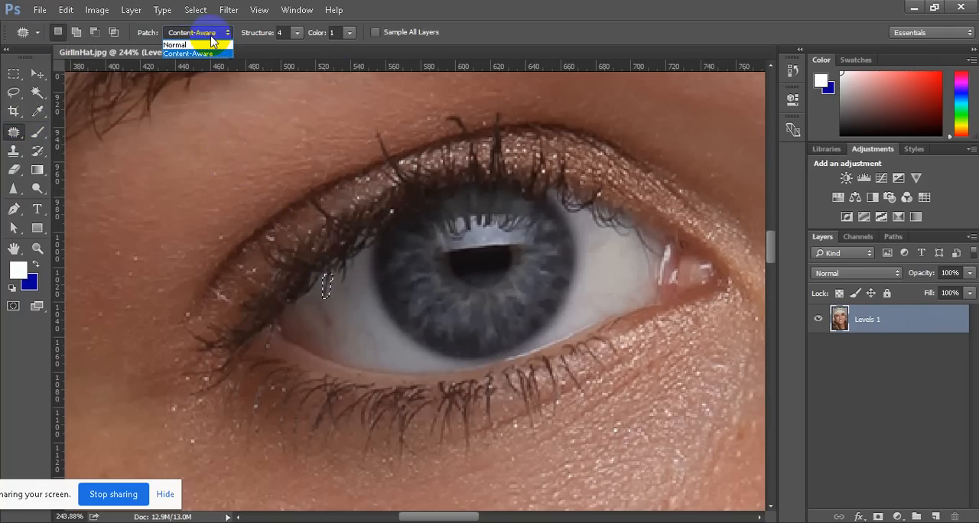
click(212, 38)
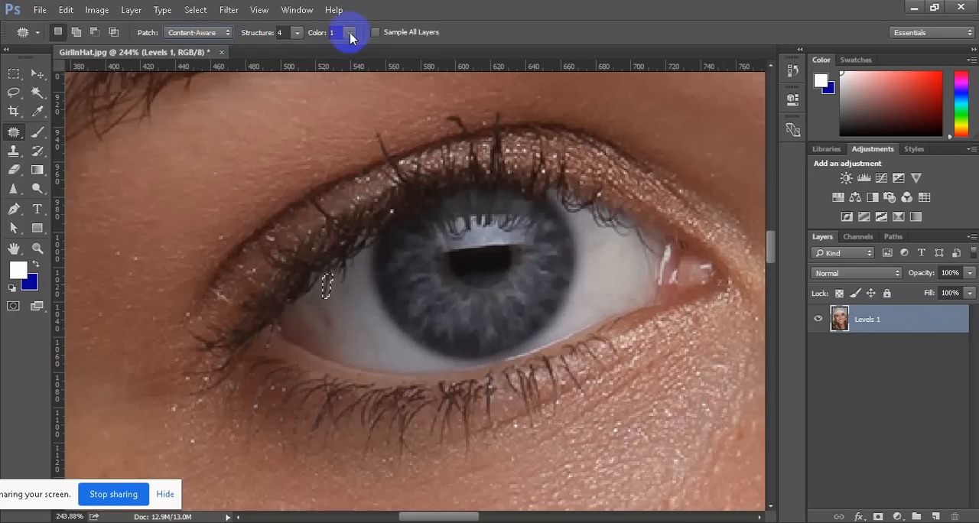
drag(350, 37, 368, 49)
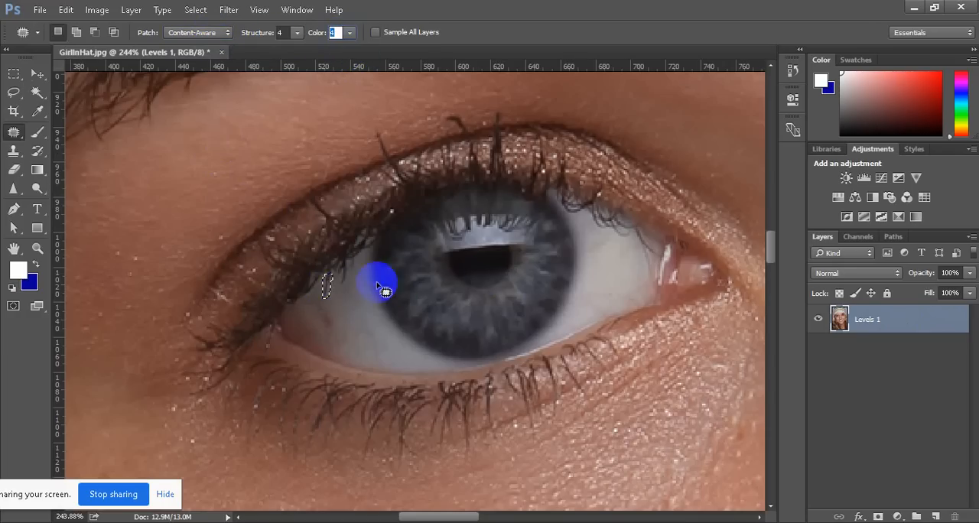
drag(328, 289, 352, 300)
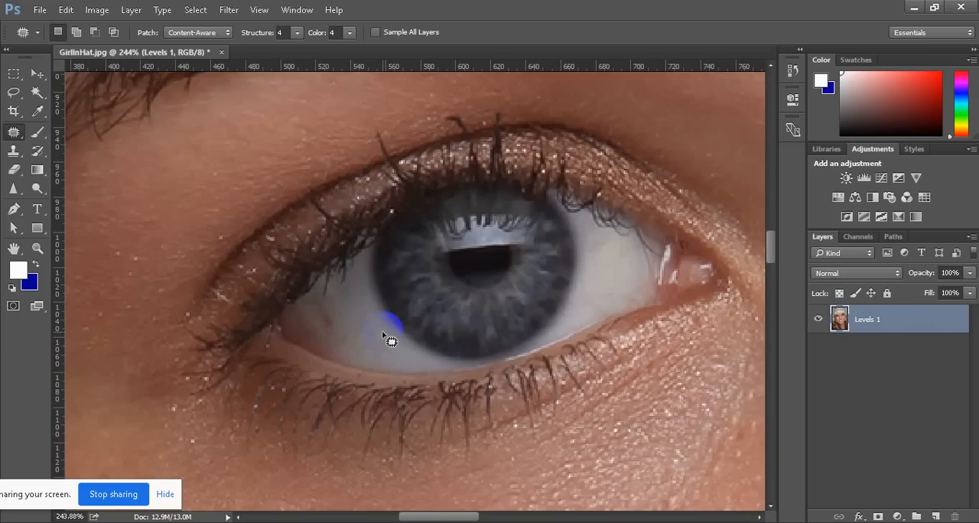
Outline a small lash area at the outer eye white, extend it slightly upward with the Content-Aware Move tool and deselect it
scroll(358, 321, down, 5)
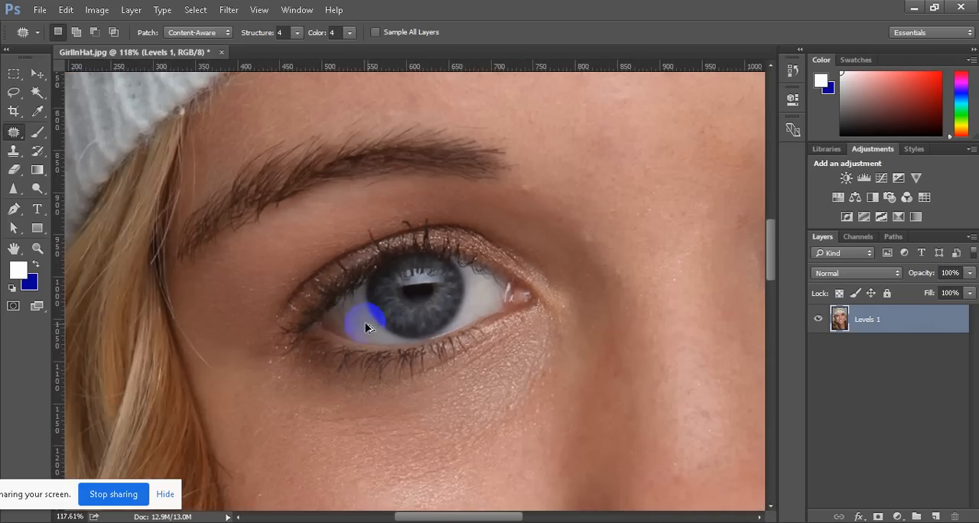
scroll(367, 320, up, 3)
scroll(375, 318, up, 2)
scroll(316, 293, up, 2)
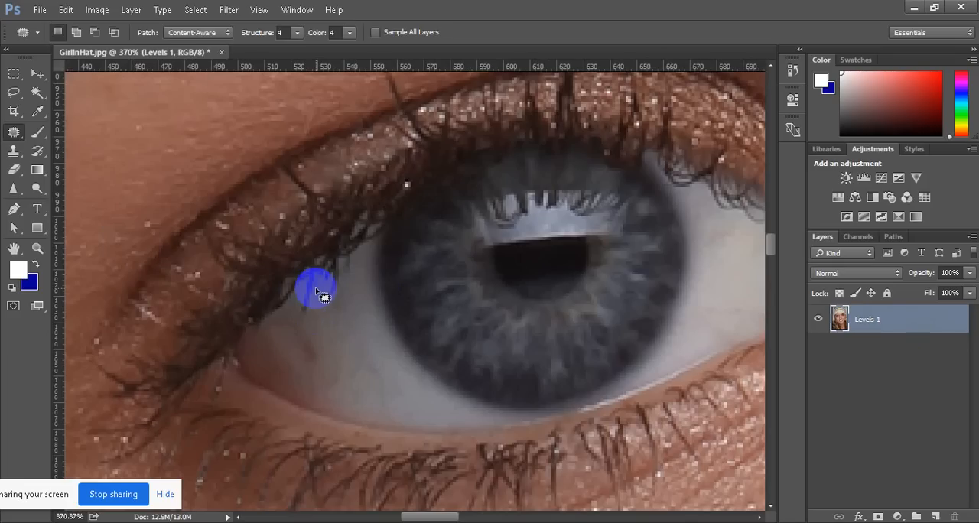
click(10, 134)
drag(17, 135, 120, 182)
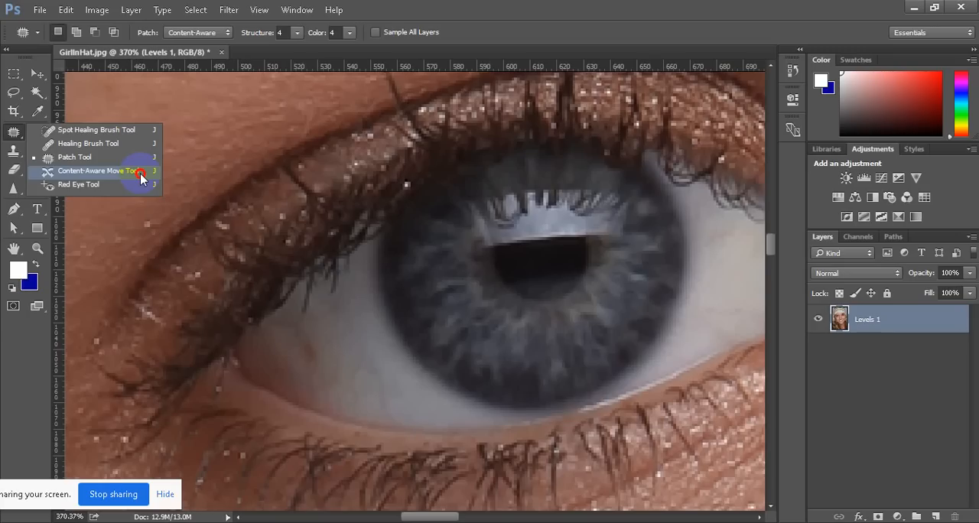
drag(141, 176, 143, 177)
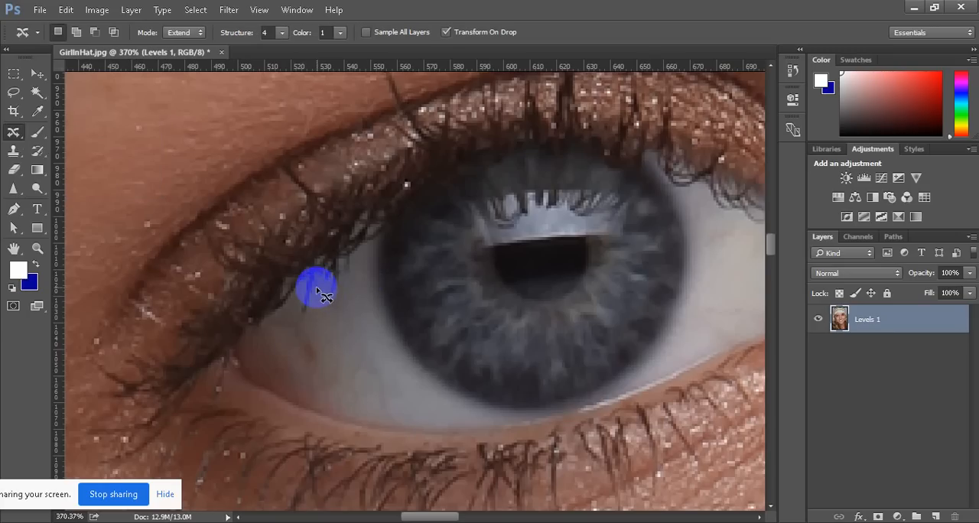
mouse_move(317, 290)
mouse_down()
mouse_move(301, 313)
mouse_move(298, 299)
mouse_move(311, 280)
mouse_move(303, 305)
mouse_move(335, 327)
mouse_move(312, 310)
mouse_move(294, 353)
mouse_move(346, 316)
mouse_move(330, 326)
mouse_move(317, 312)
mouse_move(307, 270)
mouse_up()
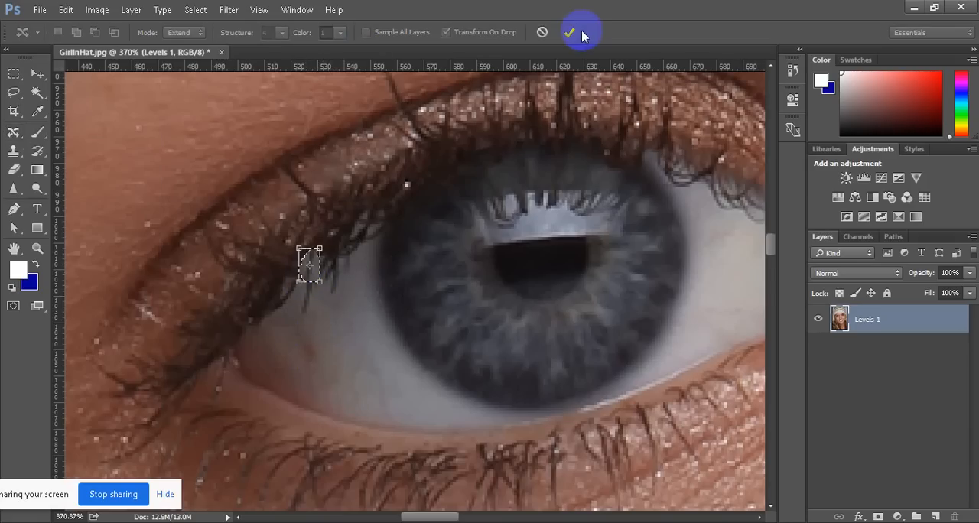
click(572, 33)
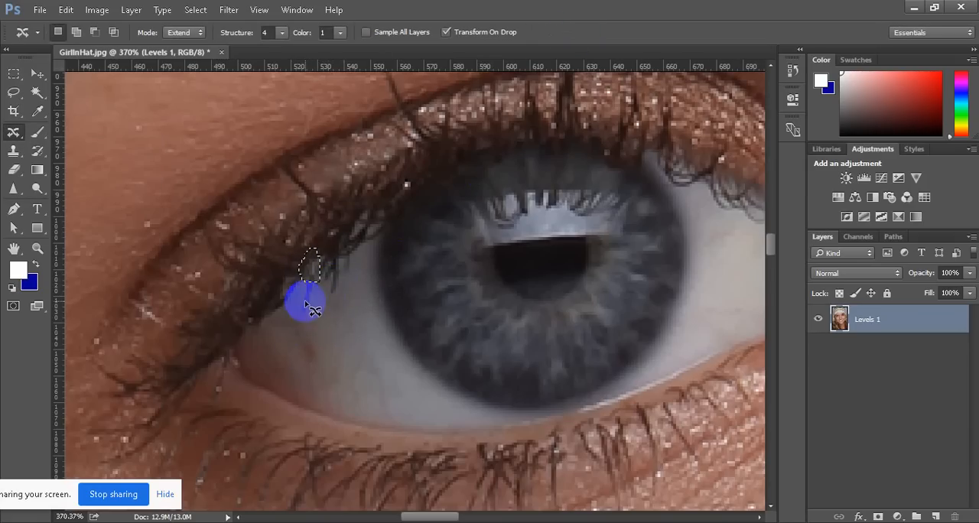
key(ctrl+d)
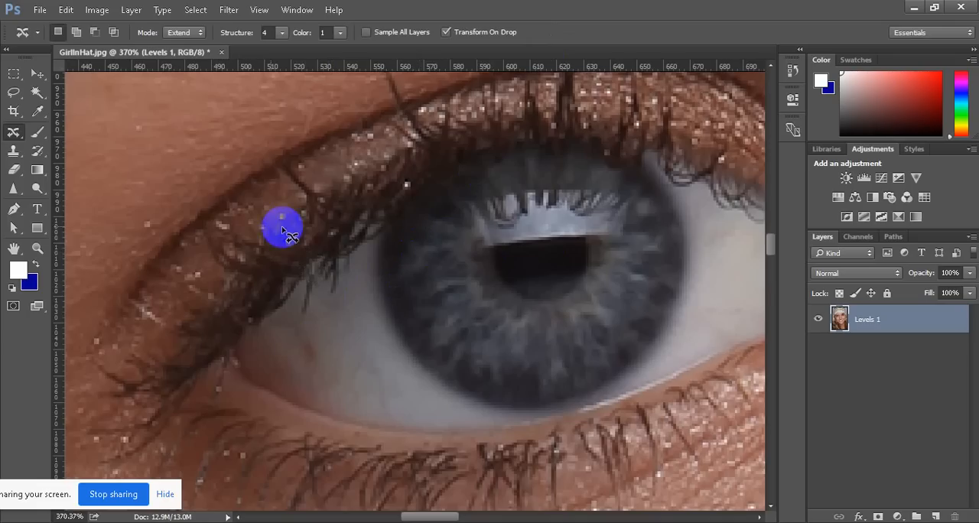
Switch back to the Patch tool and reset the Essentials workspace
drag(13, 132, 95, 163)
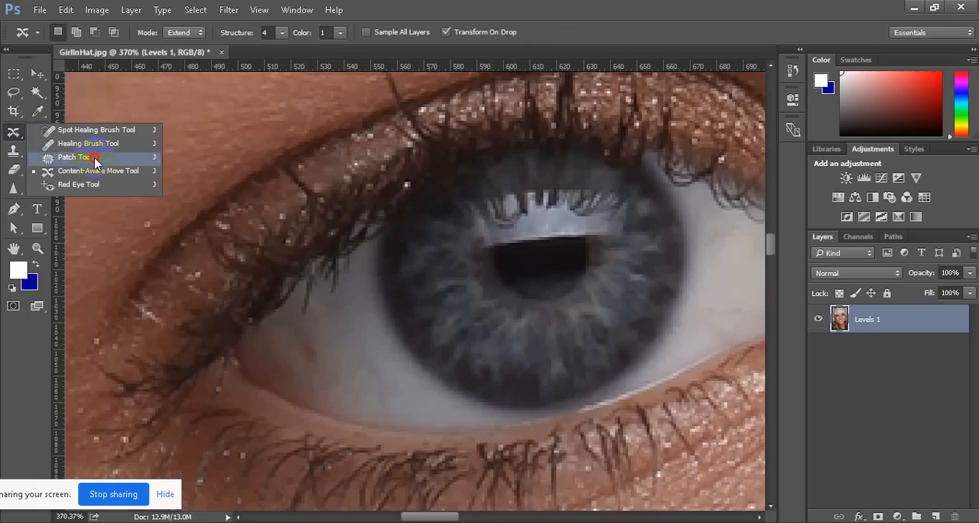
click(297, 12)
mouse_move(415, 40)
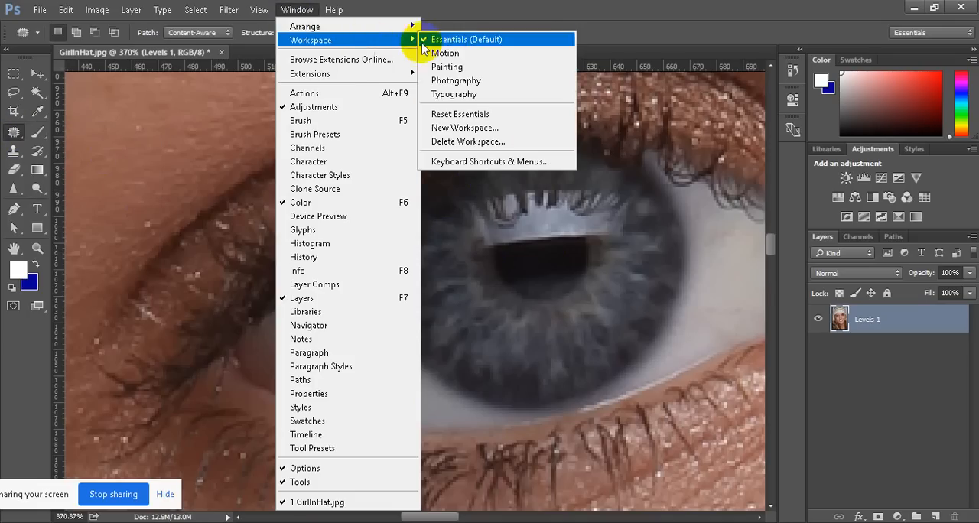
click(482, 114)
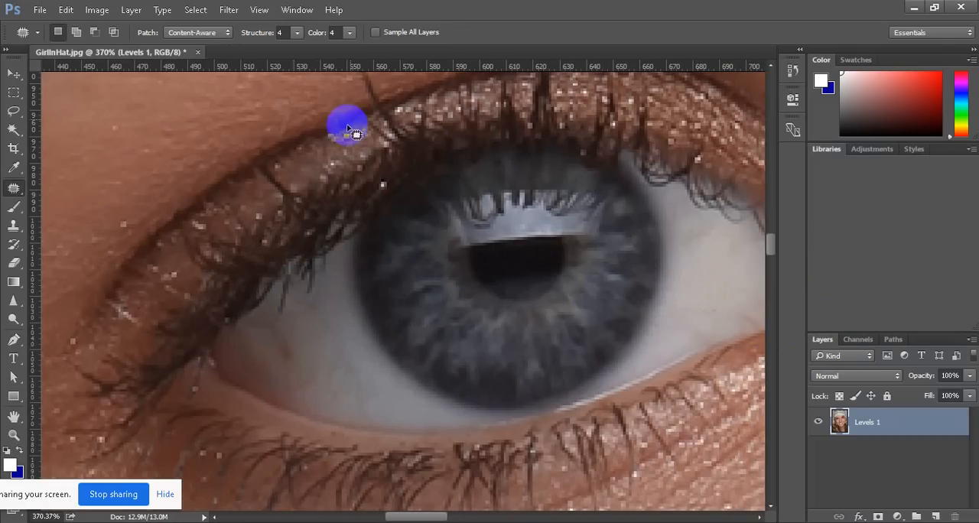
Set the Patch tool's Color to 1 in Content-Aware mode and reset the tool to its default settings
click(349, 32)
click(327, 49)
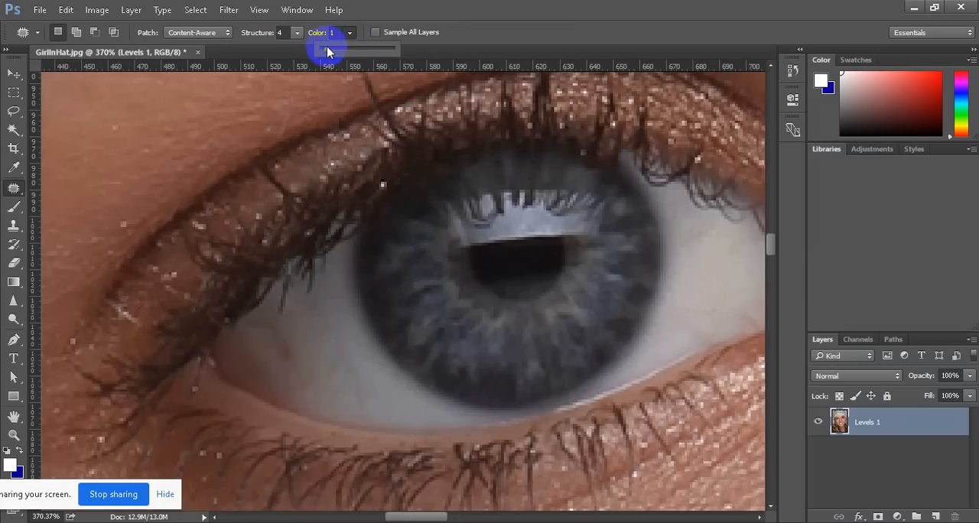
click(222, 32)
click(227, 38)
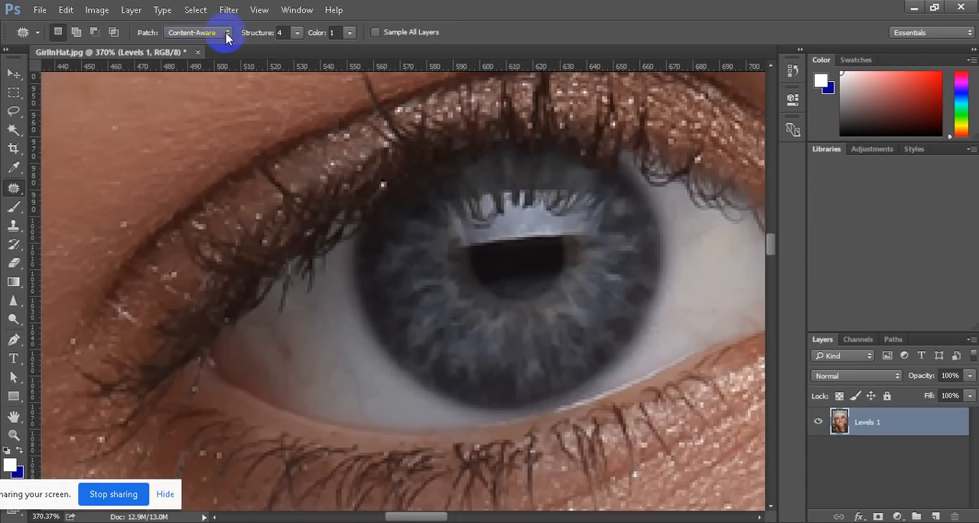
click(38, 32)
click(38, 33)
click(39, 34)
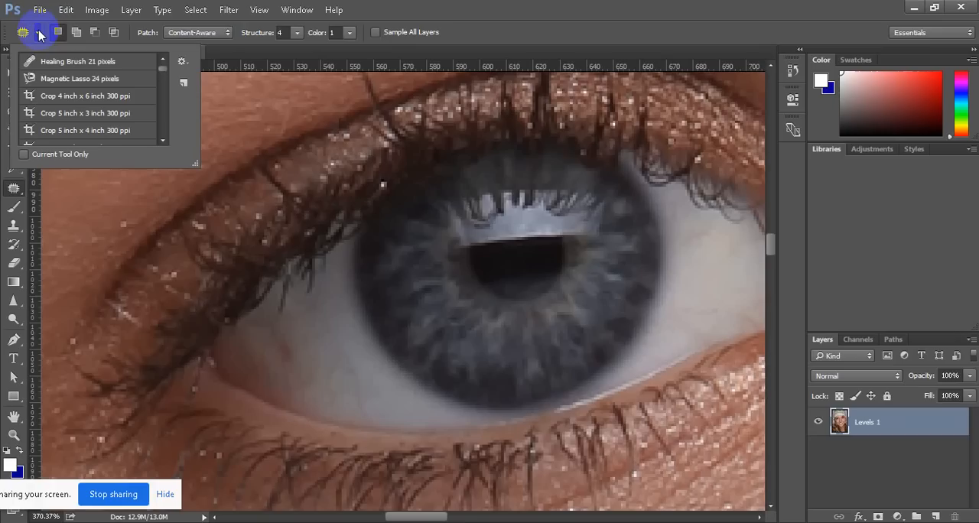
click(182, 61)
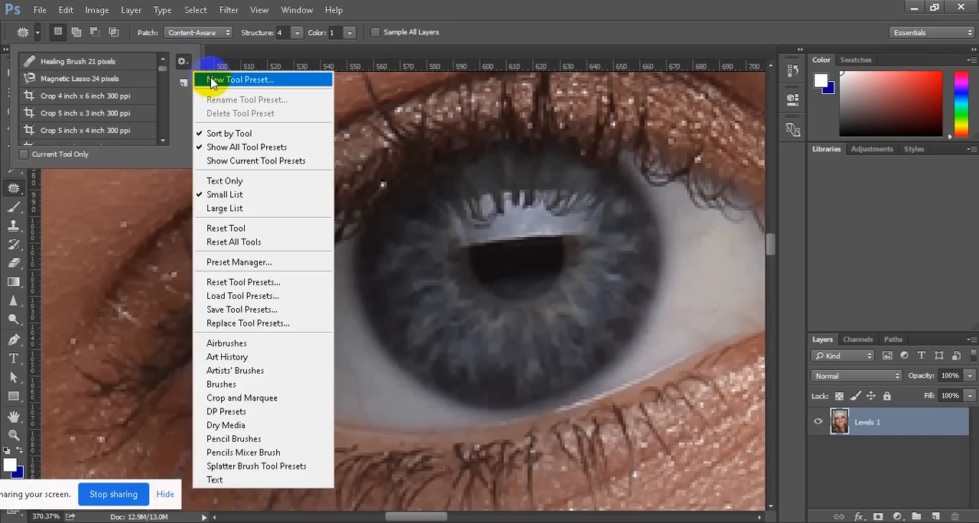
click(238, 228)
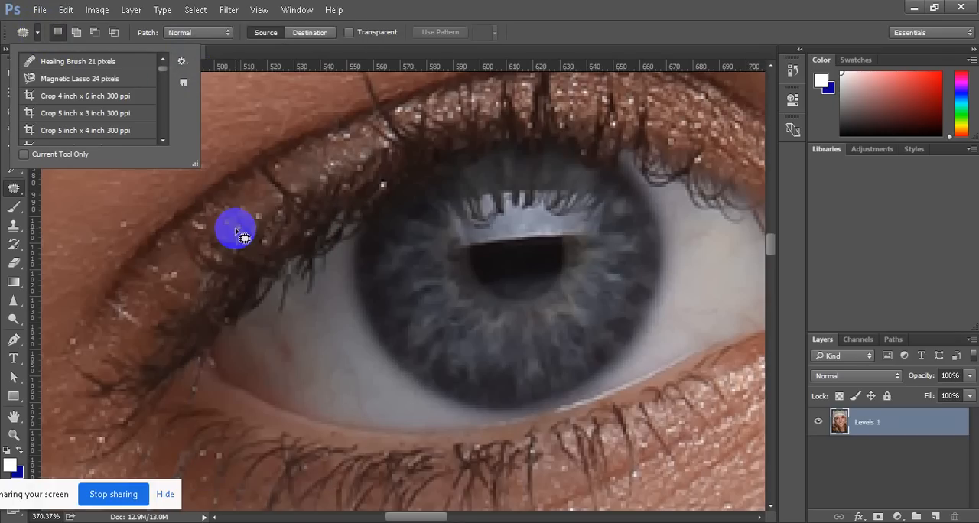
click(538, 33)
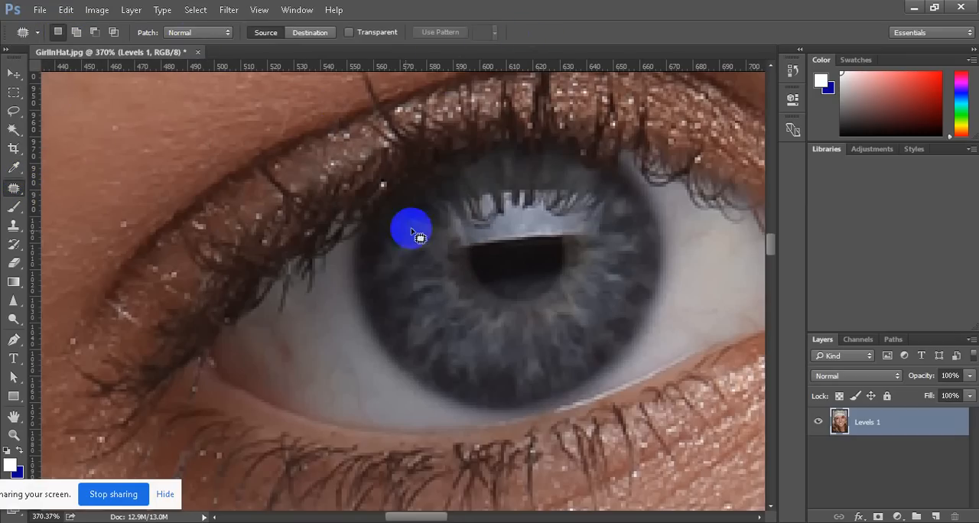
Outline the lash tip over the outer eye white with the Patch tool in Normal mode and drop the selection
mouse_move(304, 269)
mouse_down()
mouse_move(282, 319)
mouse_move(277, 307)
mouse_move(280, 278)
mouse_move(293, 280)
mouse_move(288, 306)
mouse_move(300, 318)
mouse_up()
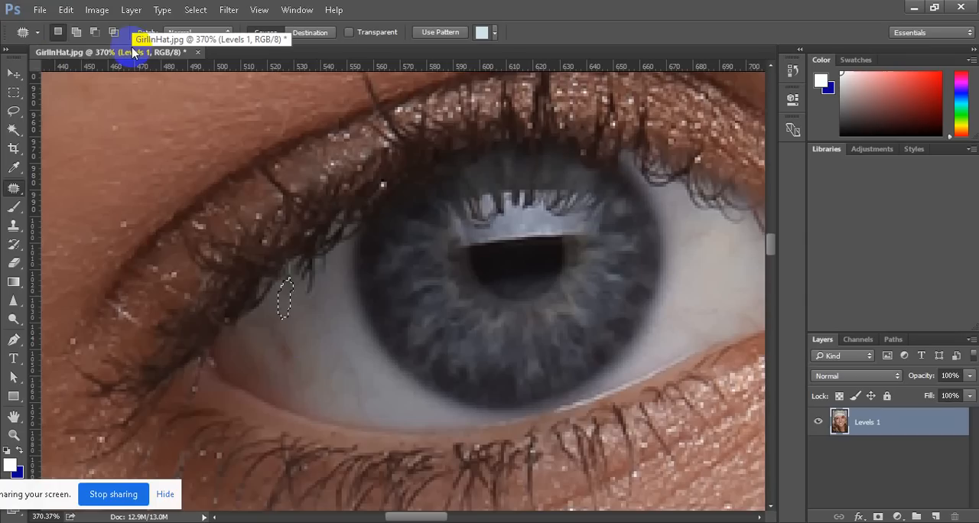
click(253, 235)
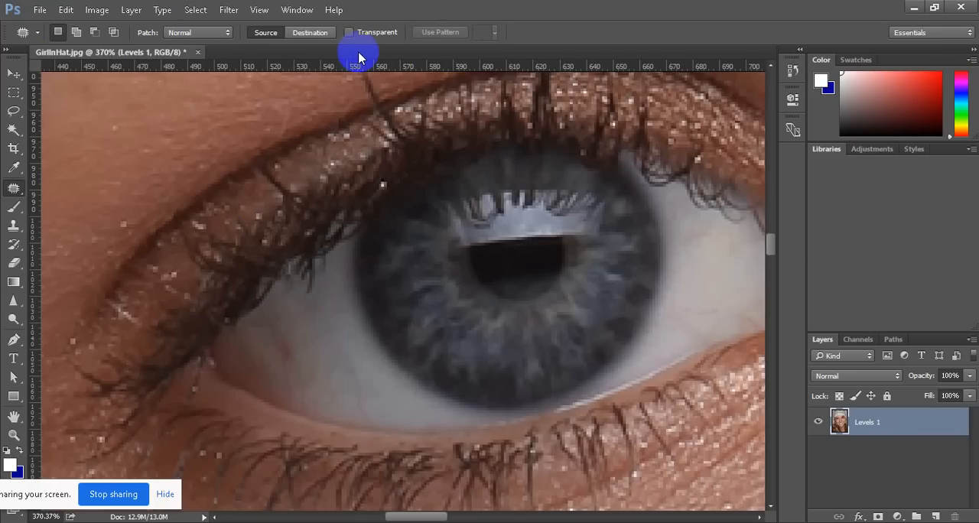
Browse the tool presets and reset the Patch tool to its default settings
click(36, 36)
scroll(100, 111, down, 8)
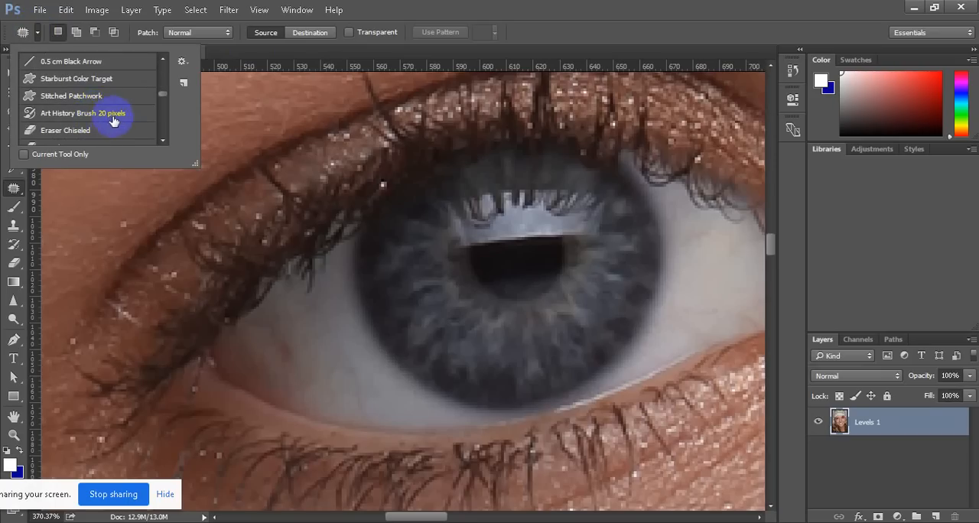
scroll(99, 116, down, 6)
scroll(103, 116, up, 14)
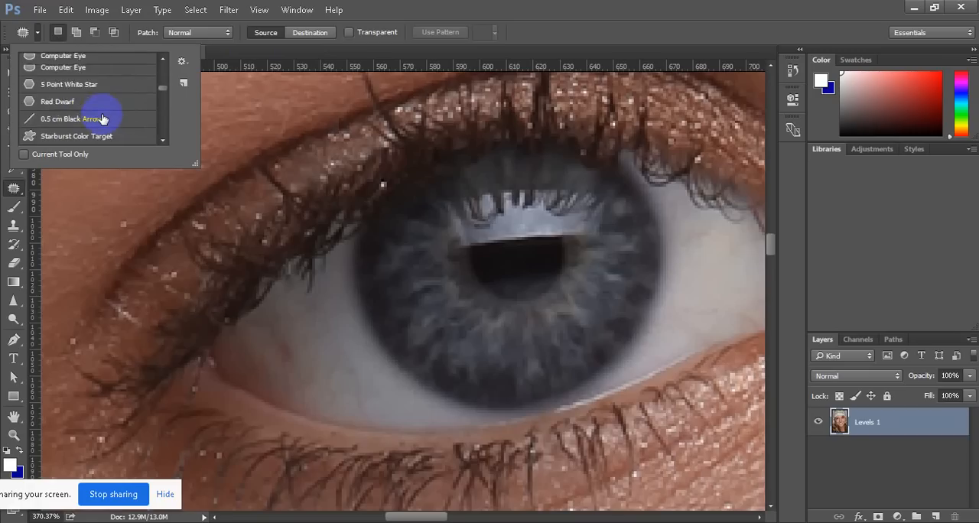
click(183, 64)
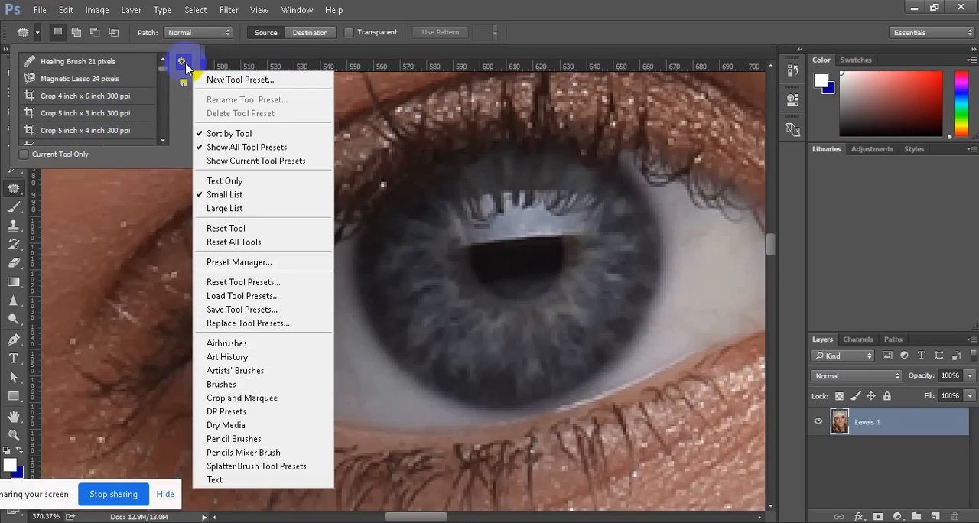
click(258, 229)
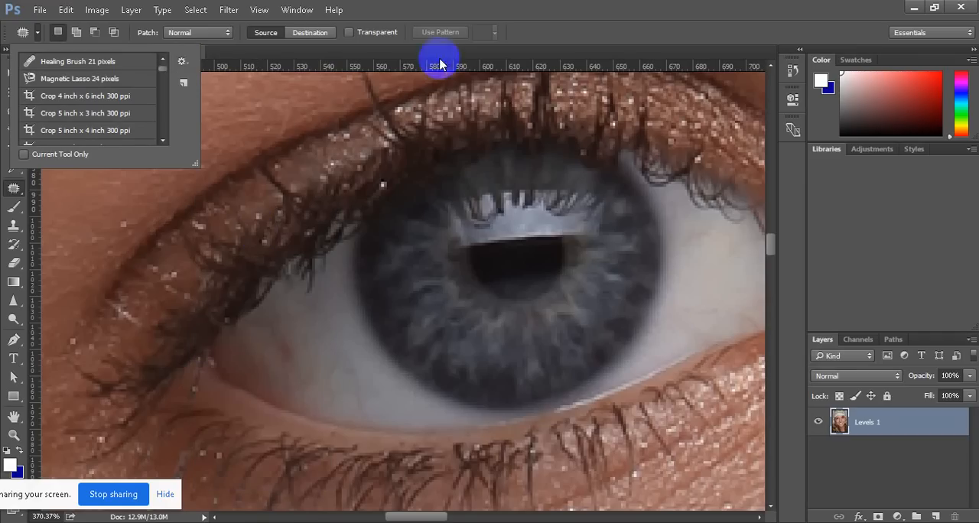
click(614, 22)
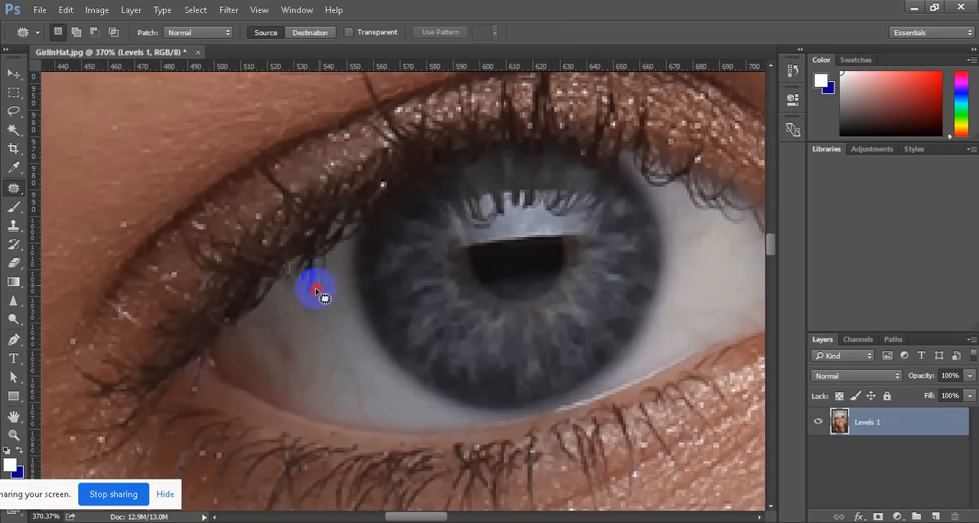
Patch out the lash tips over the outer eye white using clean white from just below them
mouse_move(309, 295)
mouse_down()
mouse_move(318, 270)
mouse_move(330, 295)
mouse_up()
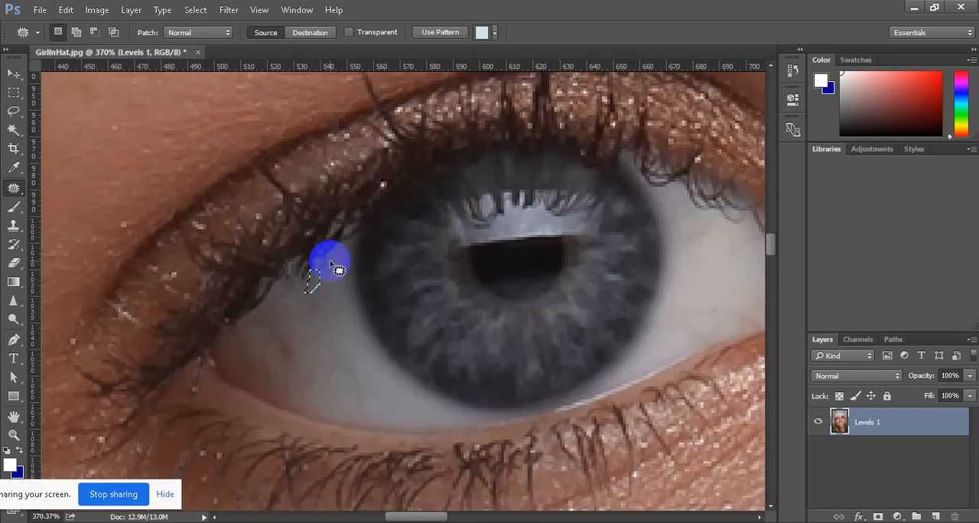
mouse_move(330, 260)
mouse_down()
mouse_move(330, 273)
mouse_move(319, 268)
mouse_move(330, 262)
mouse_move(337, 285)
mouse_up()
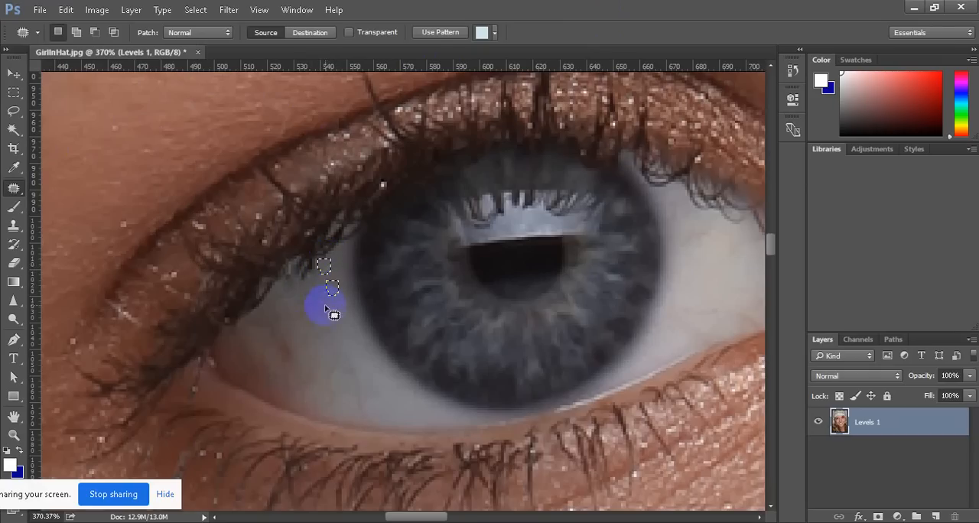
Patch out the stray lashes over the eye white between the iris and the inner corner
scroll(726, 257, up, 2)
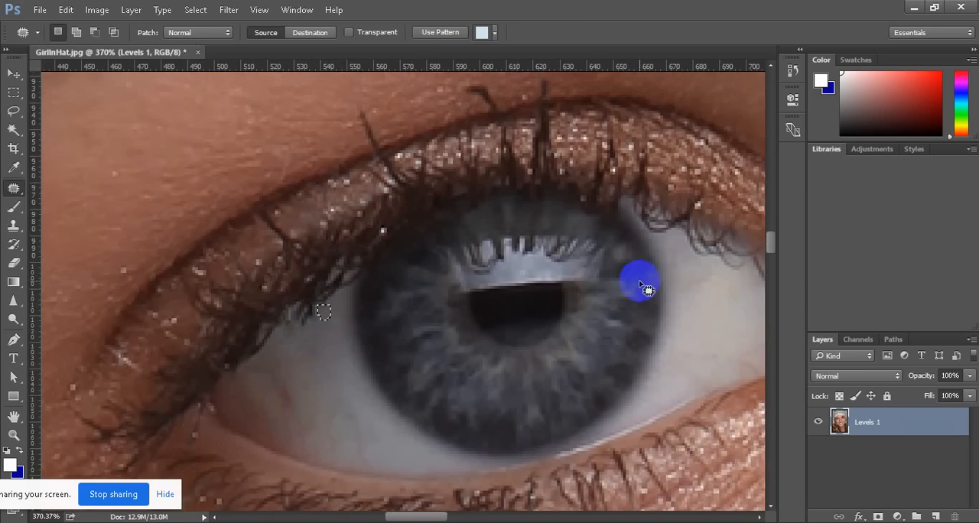
scroll(637, 289, down, 1)
scroll(637, 288, down, 5)
scroll(776, 297, up, 4)
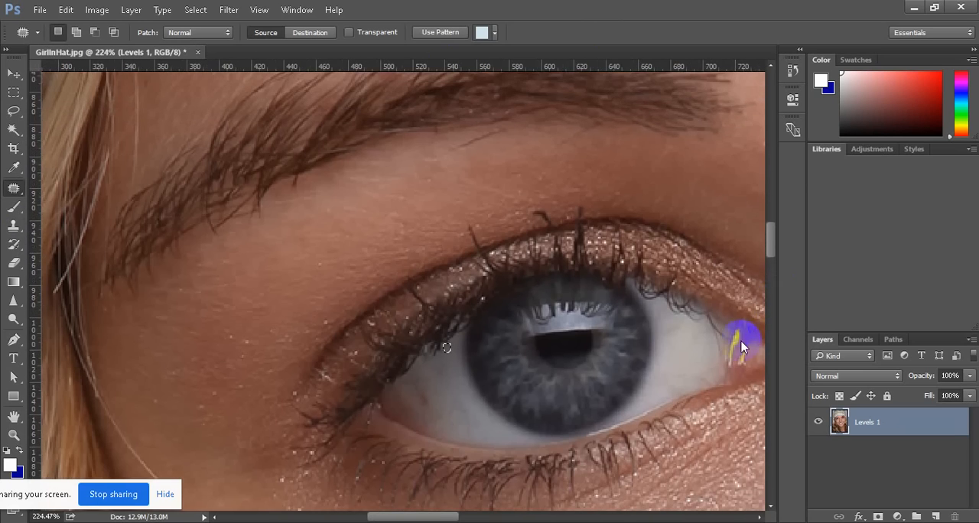
scroll(739, 339, down, 4)
scroll(739, 339, down, 1)
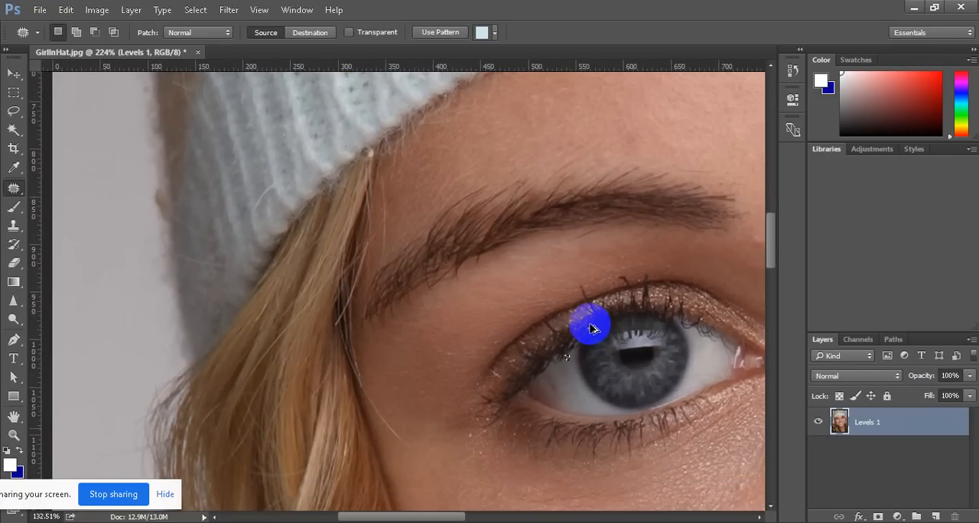
scroll(641, 354, right, 5)
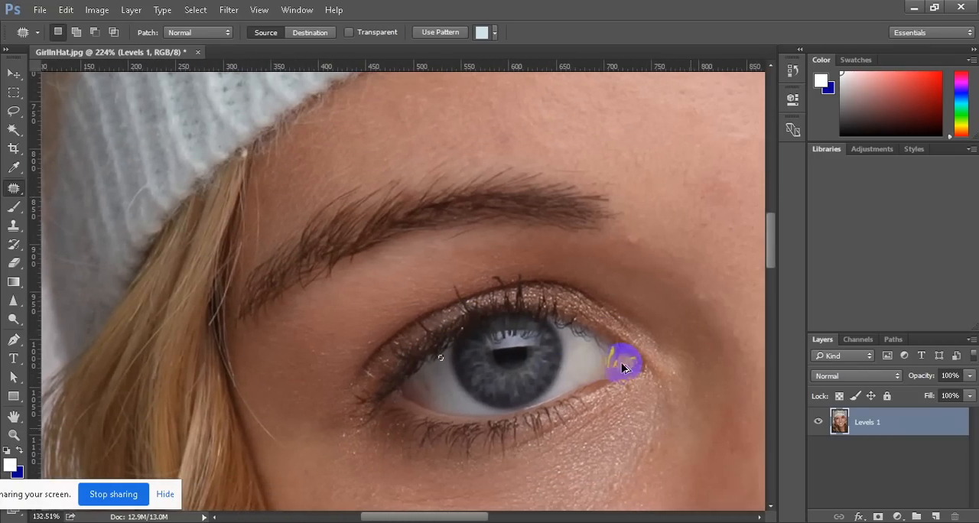
scroll(622, 363, right, 1)
scroll(575, 401, up, 4)
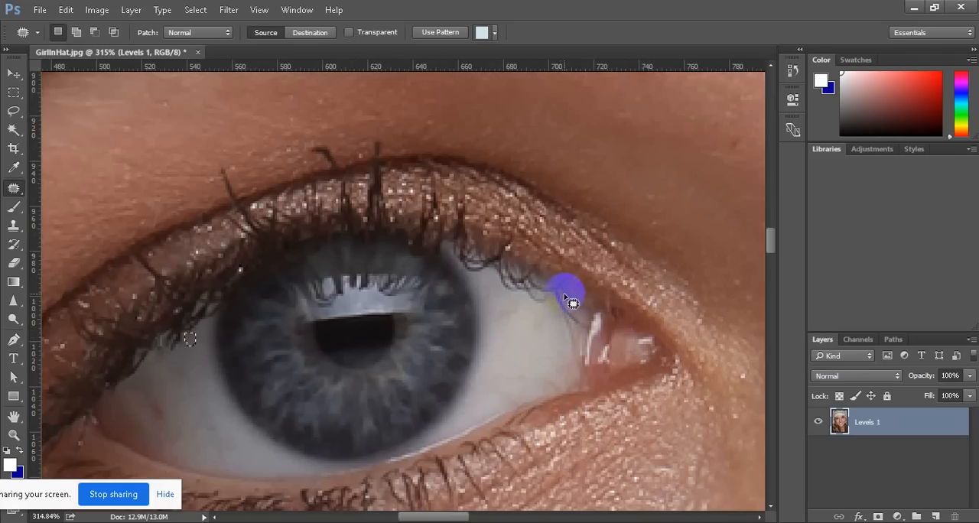
mouse_move(562, 296)
mouse_down()
mouse_move(589, 326)
mouse_move(577, 331)
mouse_move(553, 295)
mouse_move(570, 299)
mouse_move(577, 322)
mouse_move(568, 316)
mouse_move(540, 346)
mouse_up()
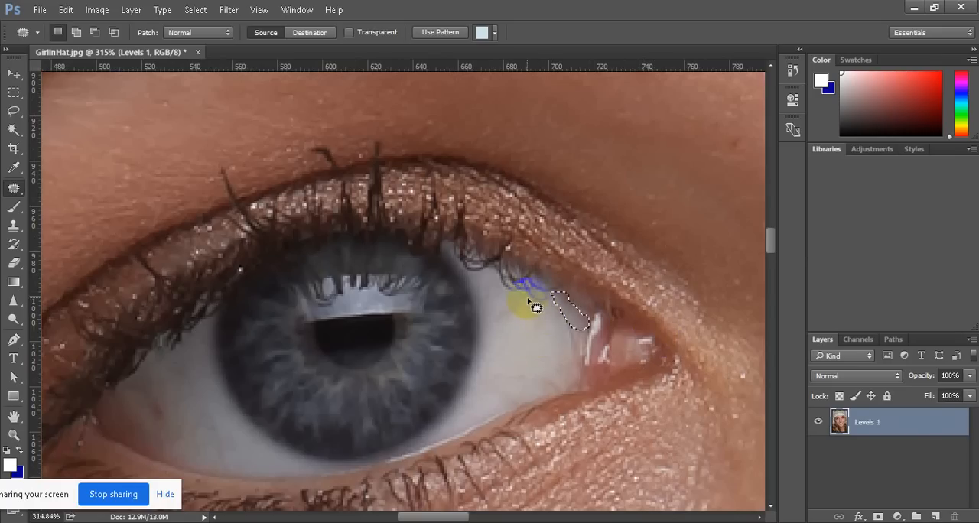
mouse_move(546, 305)
mouse_down()
mouse_move(558, 297)
mouse_move(531, 299)
mouse_up()
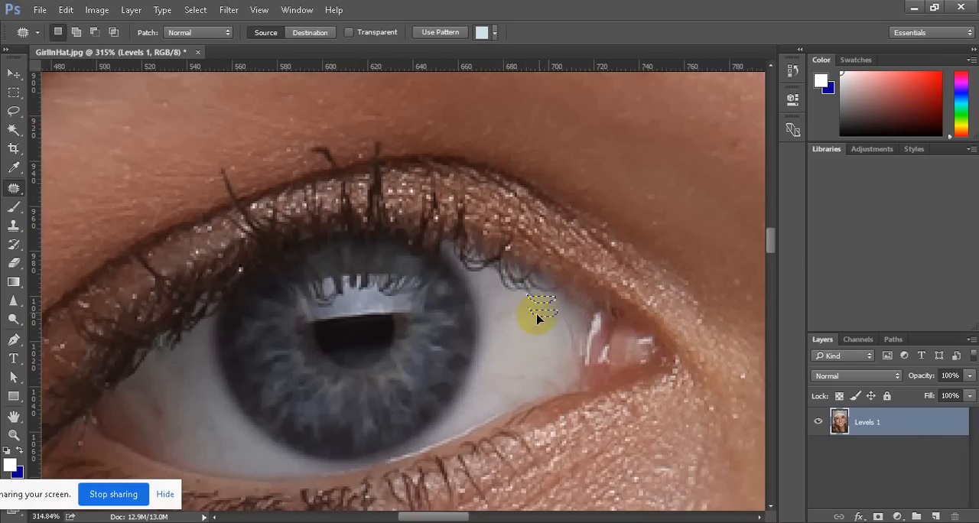
mouse_move(493, 290)
mouse_down()
mouse_move(497, 277)
mouse_move(511, 286)
mouse_move(508, 297)
mouse_move(513, 285)
mouse_up()
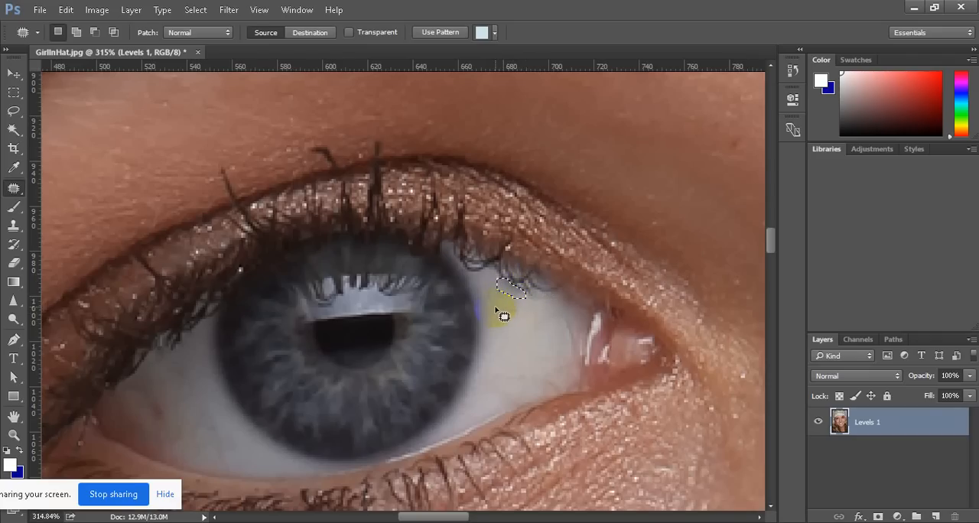
drag(502, 313, 490, 283)
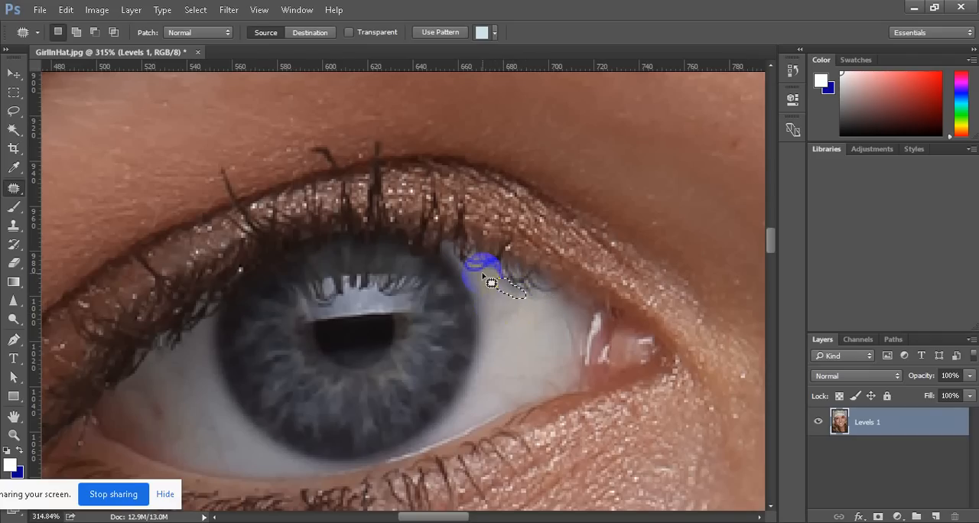
Patch out two stray lash tips that stick out above the upper eyelid crease onto the skin
scroll(448, 304, down, 3)
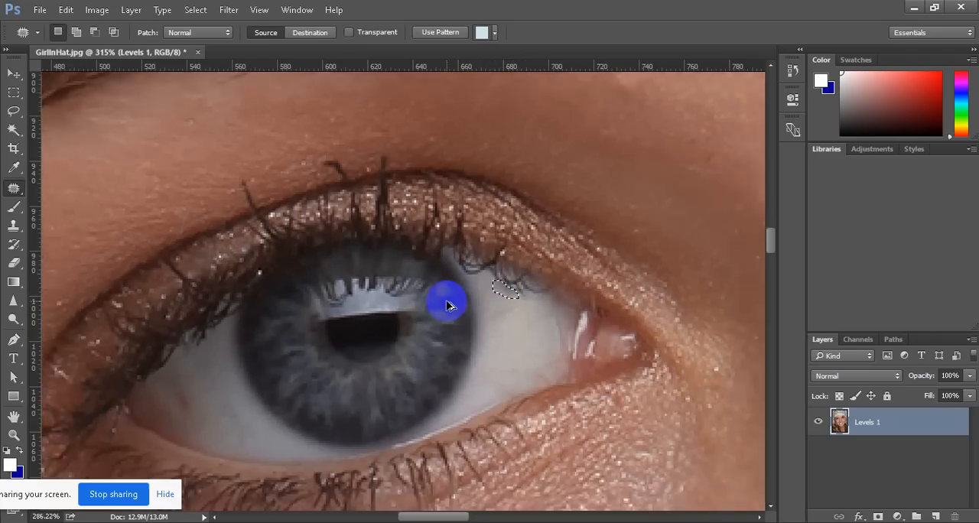
scroll(218, 258, up, 3)
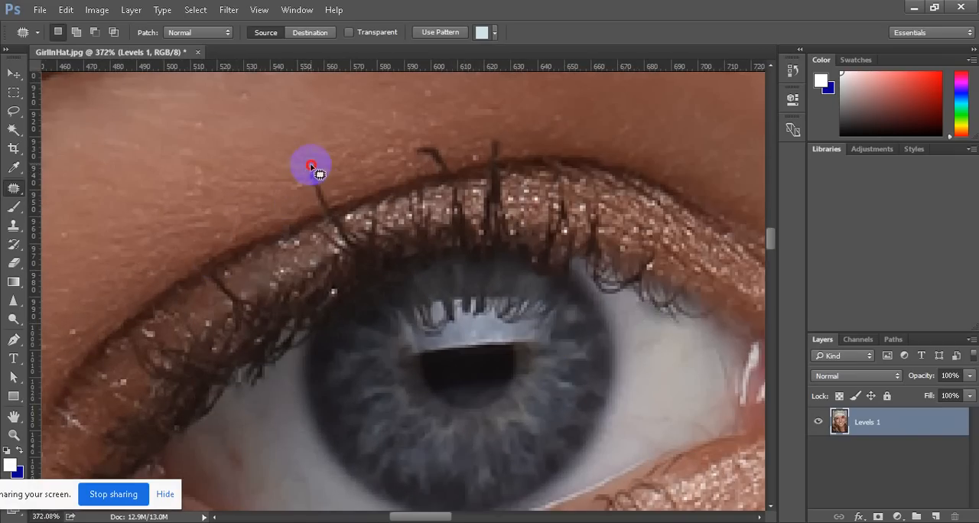
mouse_move(335, 198)
mouse_down()
mouse_move(340, 217)
mouse_move(312, 196)
mouse_move(313, 179)
mouse_move(322, 205)
mouse_up()
scroll(356, 221, down, 3)
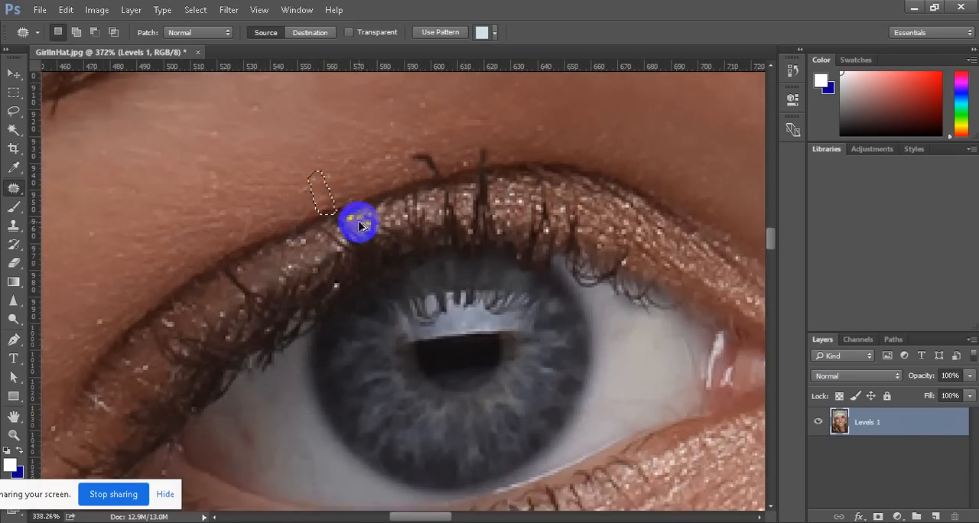
scroll(428, 205, up, 2)
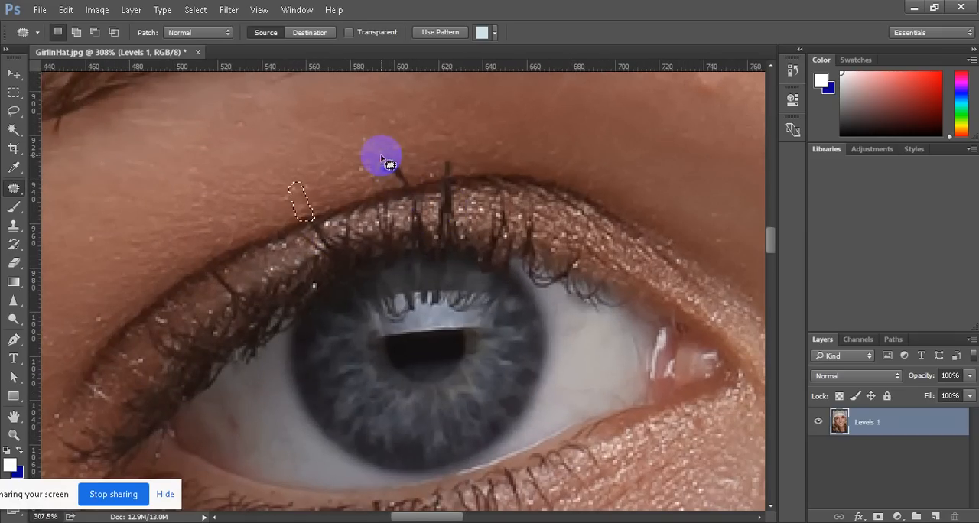
mouse_move(381, 164)
mouse_down()
mouse_move(409, 186)
mouse_move(381, 160)
mouse_move(404, 188)
mouse_move(379, 161)
mouse_move(412, 172)
mouse_move(414, 182)
mouse_move(382, 172)
mouse_up()
click(404, 188)
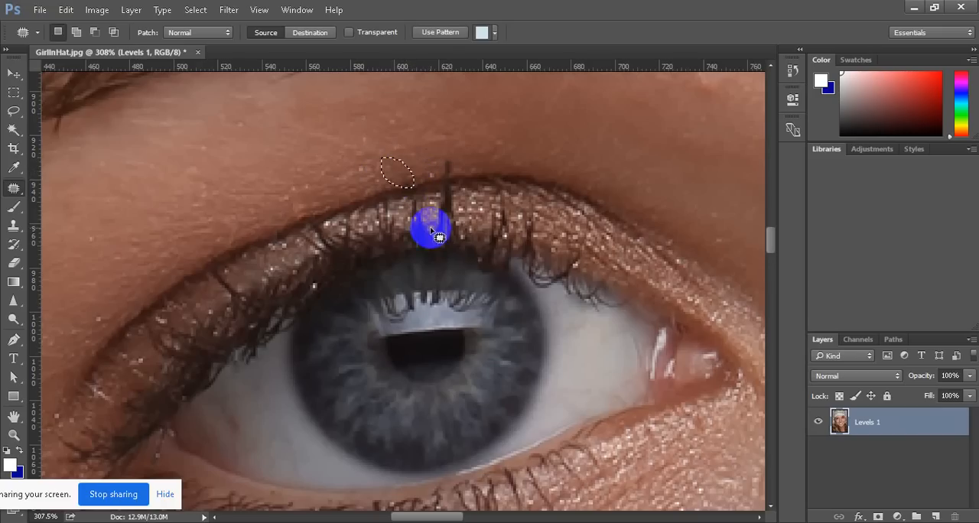
Patch the stray lashes over the inner and outer parts of the other eye's white
scroll(432, 233, down, 1)
scroll(432, 233, down, 8)
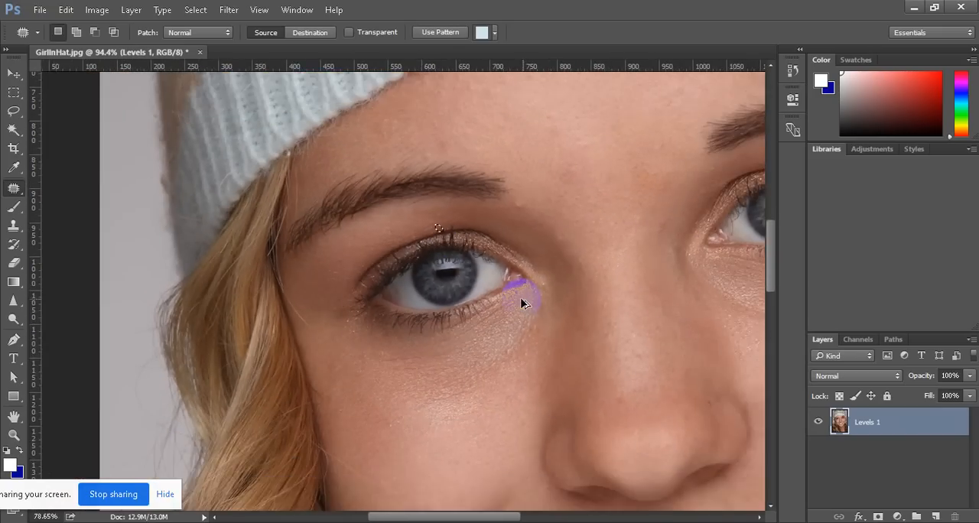
scroll(582, 344, down, 2)
scroll(721, 267, up, 6)
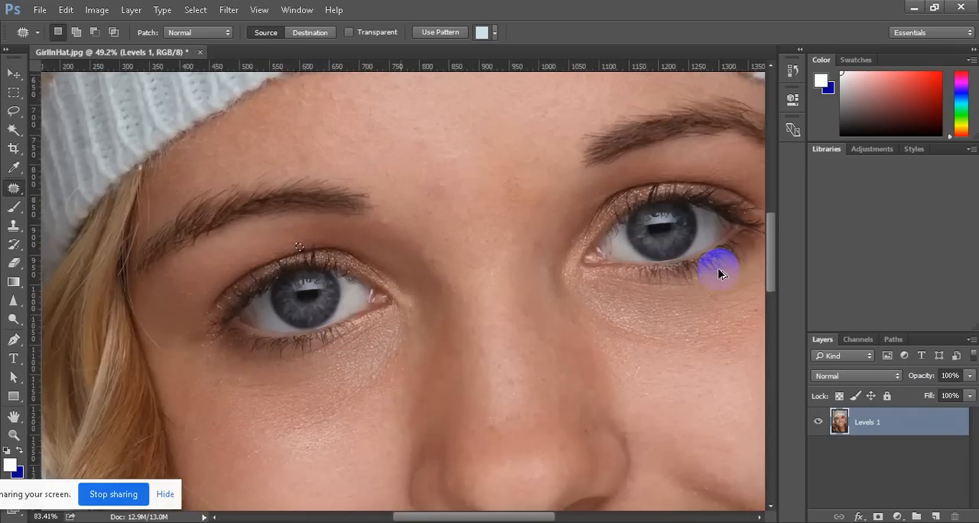
scroll(719, 273, up, 3)
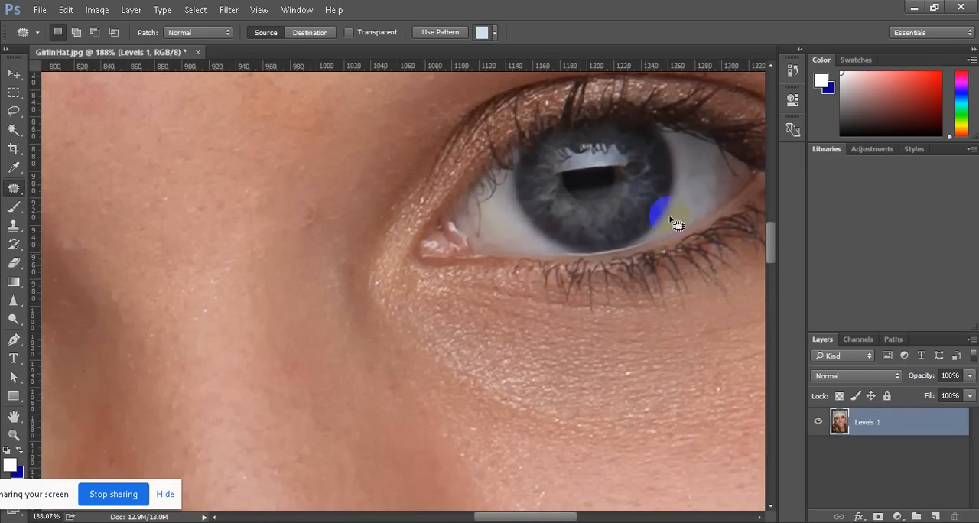
mouse_move(521, 203)
mouse_down()
mouse_move(486, 211)
mouse_move(481, 239)
mouse_move(469, 235)
mouse_move(479, 202)
mouse_move(502, 226)
mouse_up()
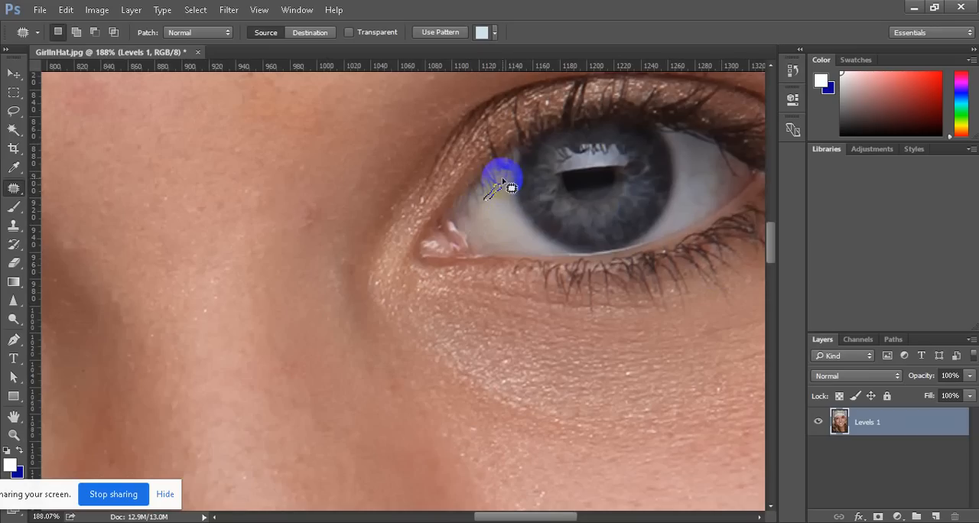
click(502, 189)
mouse_move(481, 203)
mouse_down()
mouse_move(666, 204)
mouse_move(727, 171)
mouse_move(726, 153)
mouse_move(742, 175)
mouse_move(724, 171)
mouse_move(718, 145)
mouse_move(734, 176)
mouse_move(696, 162)
mouse_move(719, 191)
mouse_up()
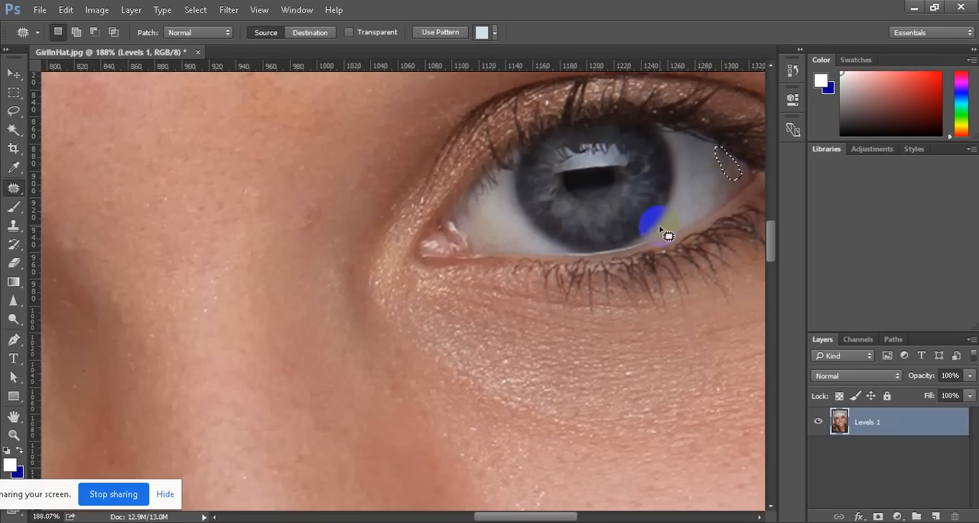
Show the toolbox in two columns and switch to the standard Lasso tool for the first eye
scroll(663, 228, up, 6)
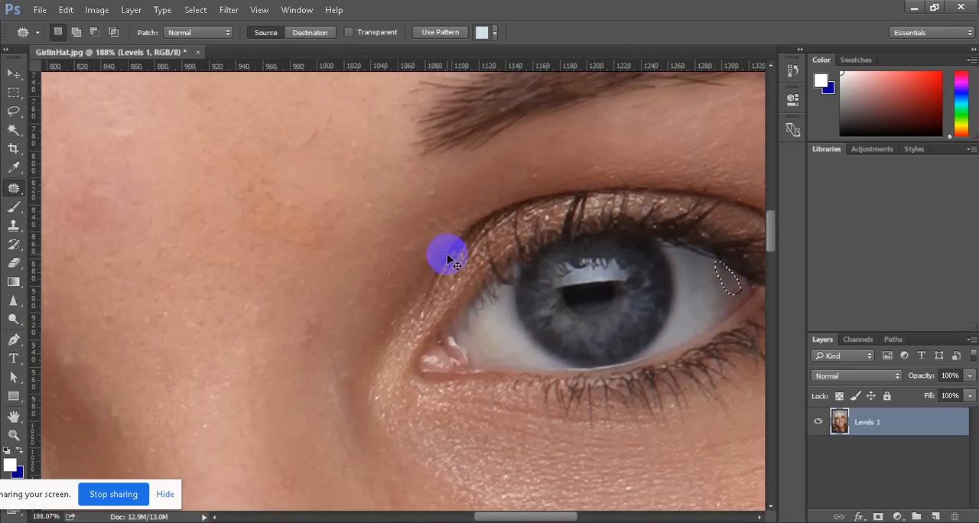
scroll(448, 255, down, 6)
scroll(334, 315, up, 7)
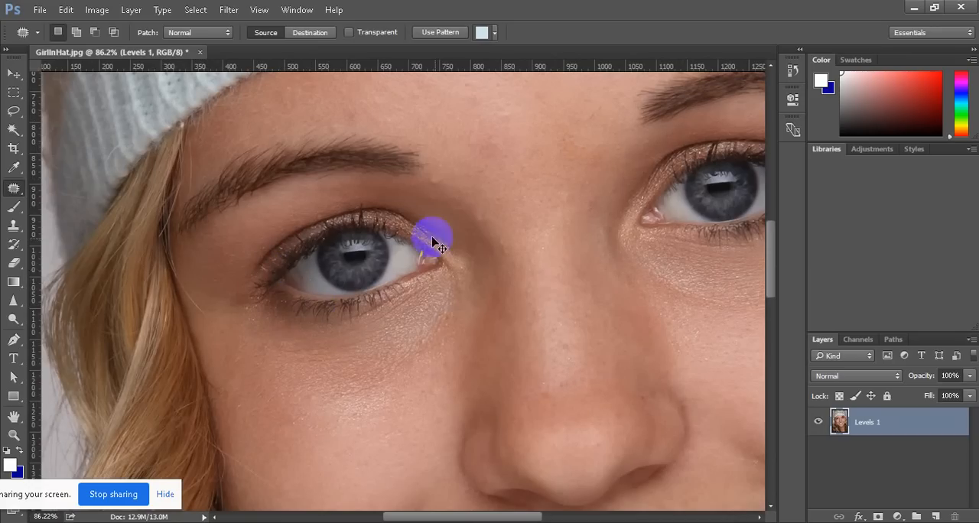
scroll(356, 252, up, 6)
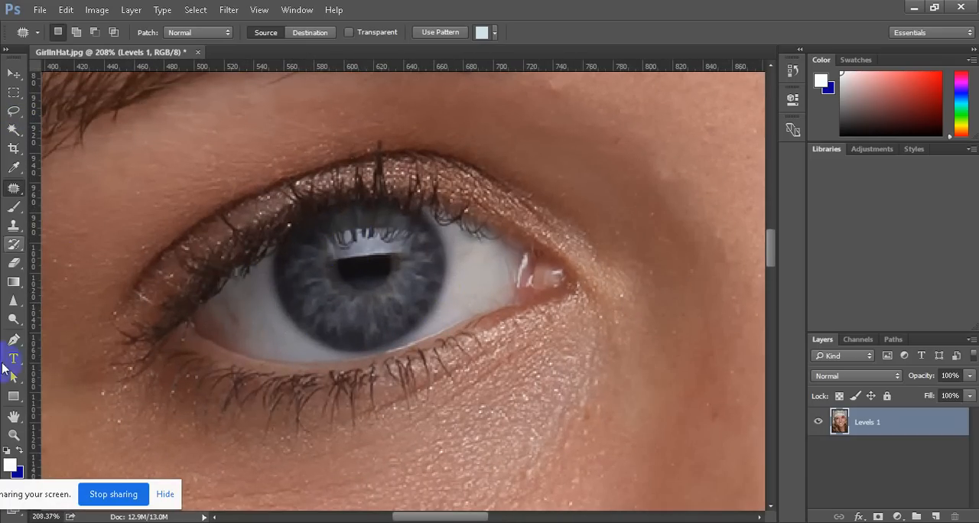
click(7, 49)
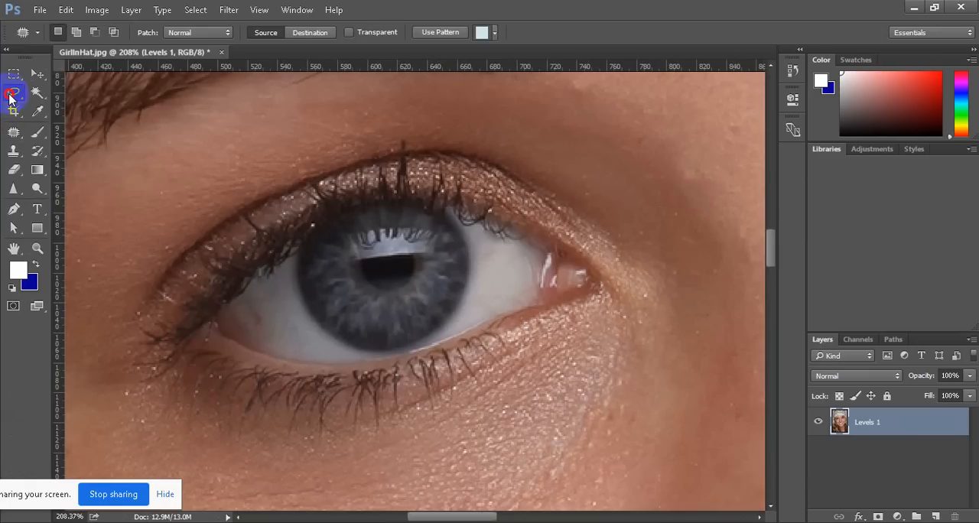
click(13, 92)
click(84, 91)
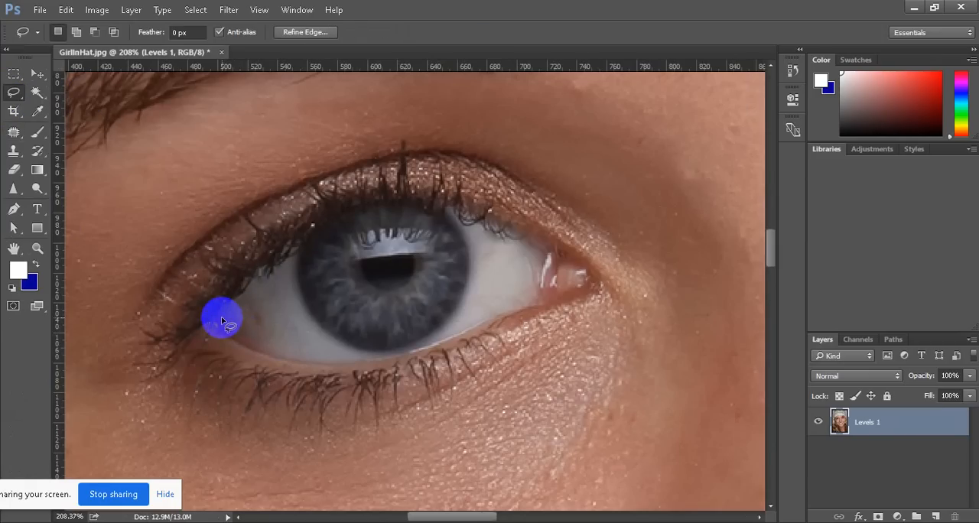
Try outlining the outer and inner eye whites as separate Lasso selections, and drop the selection
mouse_move(217, 319)
mouse_down()
mouse_move(291, 362)
mouse_move(393, 361)
mouse_move(331, 343)
mouse_move(300, 316)
mouse_move(293, 243)
mouse_move(216, 322)
mouse_up()
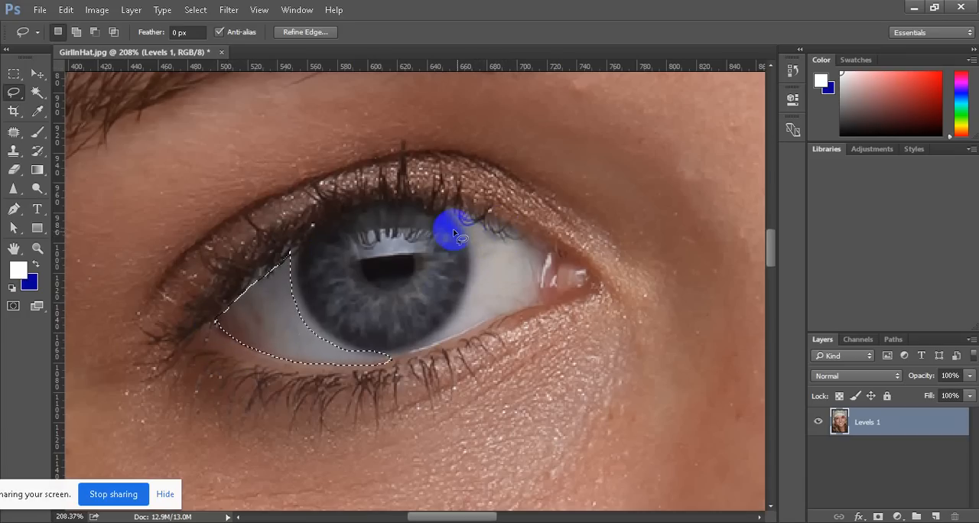
click(475, 229)
mouse_move(474, 229)
mouse_down()
mouse_move(489, 223)
mouse_move(509, 247)
mouse_move(534, 236)
mouse_move(549, 257)
mouse_move(540, 292)
mouse_move(425, 349)
mouse_move(455, 294)
mouse_move(462, 224)
mouse_move(505, 245)
mouse_up()
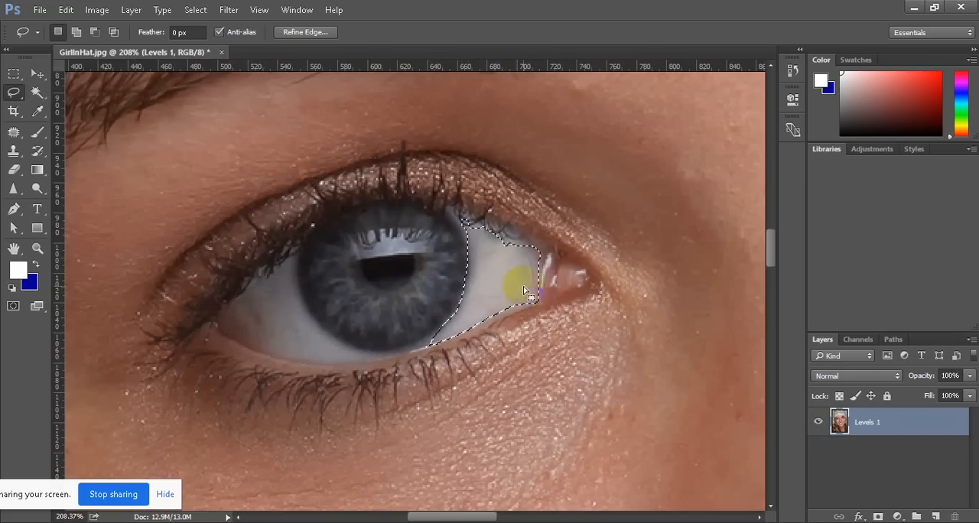
click(243, 331)
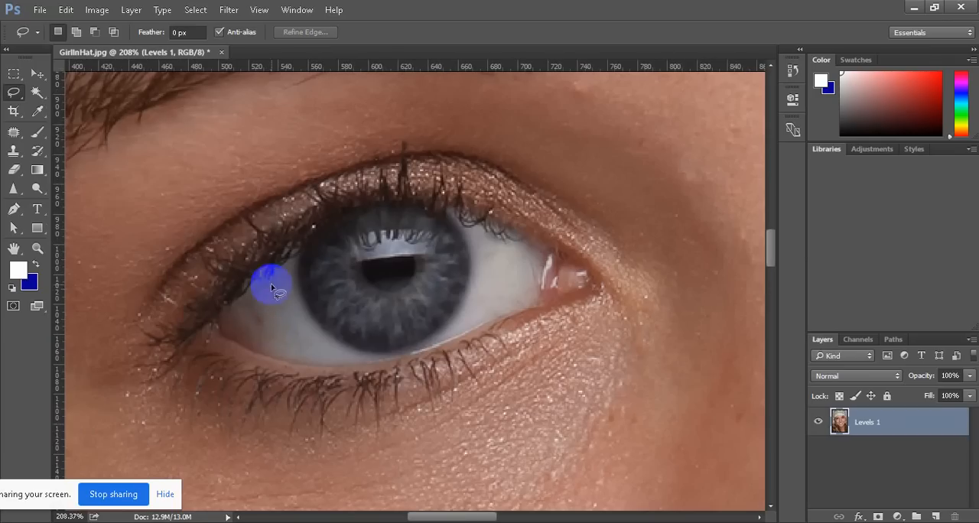
Outline the outer and inner whites of the first eye with the Lasso, combining both areas in one selection
mouse_move(300, 254)
mouse_down()
mouse_move(277, 278)
mouse_move(251, 284)
mouse_move(216, 324)
mouse_move(246, 348)
mouse_move(301, 362)
mouse_move(379, 361)
mouse_move(313, 345)
mouse_up()
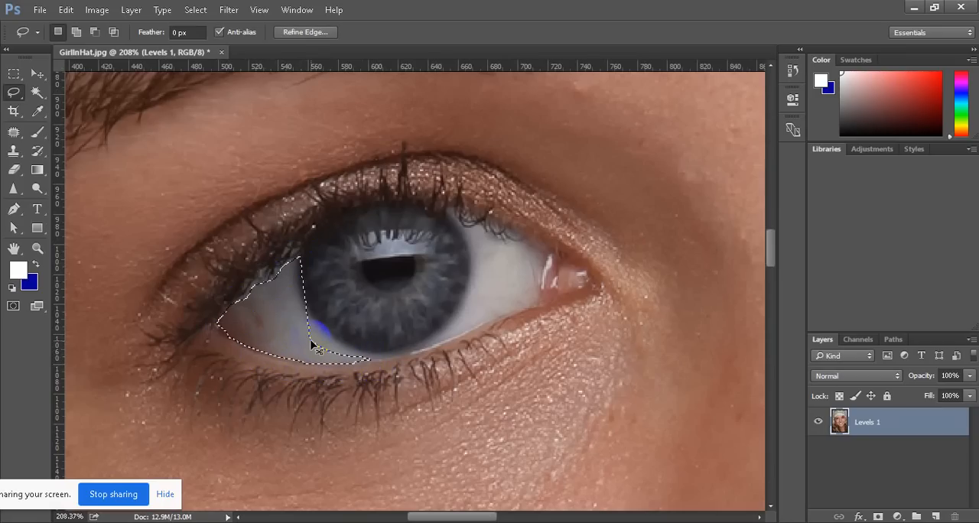
click(328, 333)
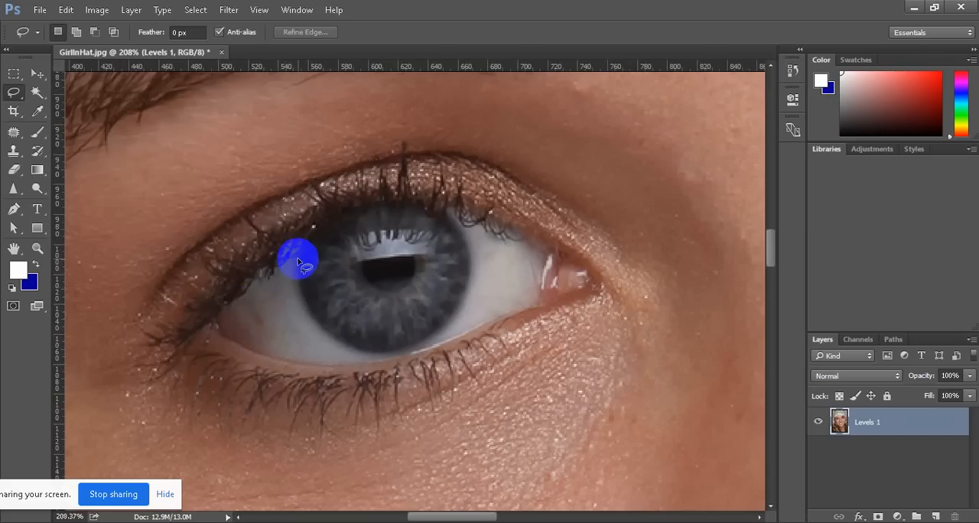
mouse_move(296, 260)
mouse_down()
mouse_move(315, 333)
mouse_move(371, 362)
mouse_move(289, 362)
mouse_move(216, 334)
mouse_move(229, 306)
mouse_move(297, 259)
mouse_up()
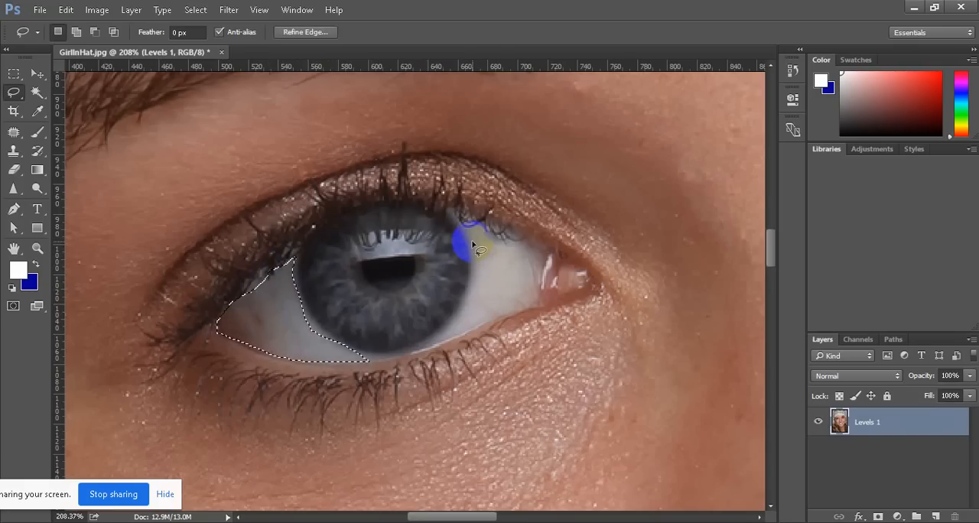
key(shift)
mouse_move(459, 223)
mouse_down()
mouse_move(549, 268)
mouse_move(537, 298)
mouse_move(434, 345)
mouse_move(470, 281)
mouse_move(470, 245)
mouse_move(453, 218)
mouse_up()
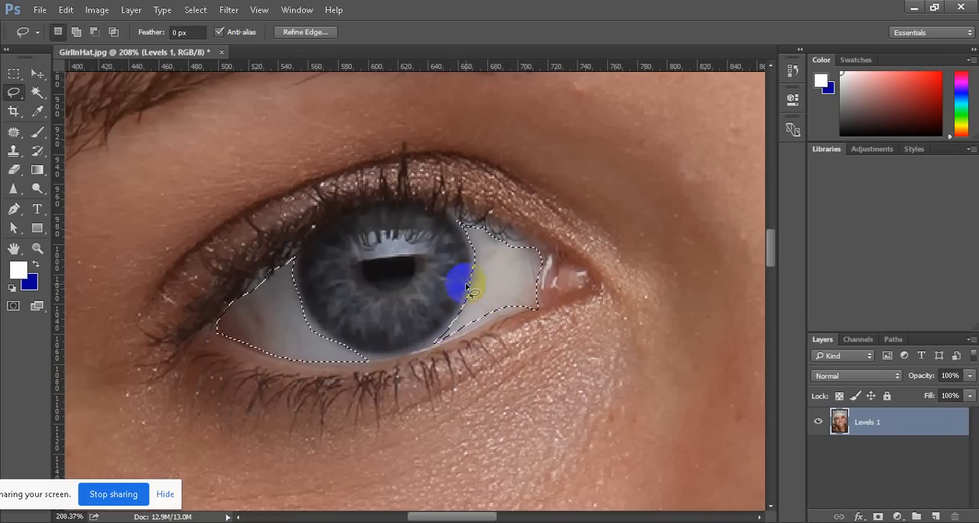
Add the inner and outer whites of the second eye to the existing Lasso selection
scroll(421, 367, down, 8)
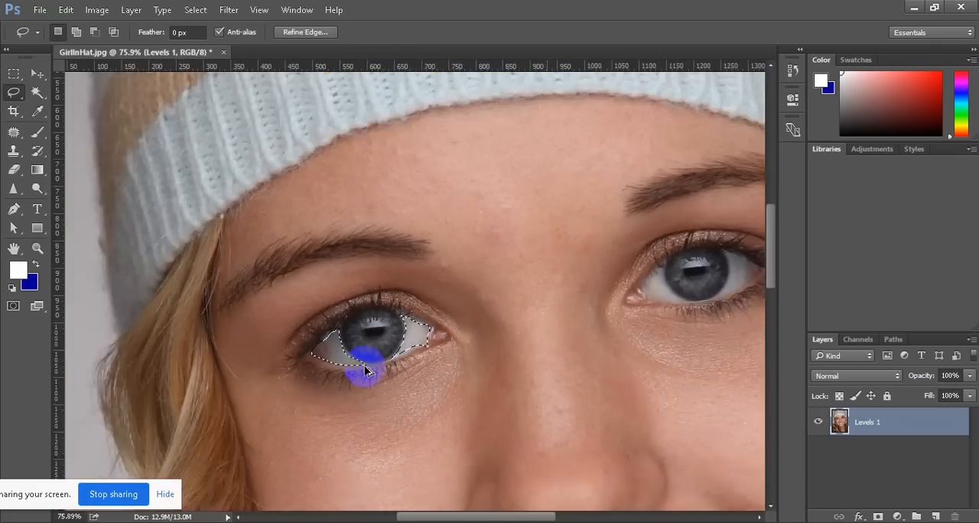
scroll(366, 370, down, 1)
scroll(627, 327, up, 4)
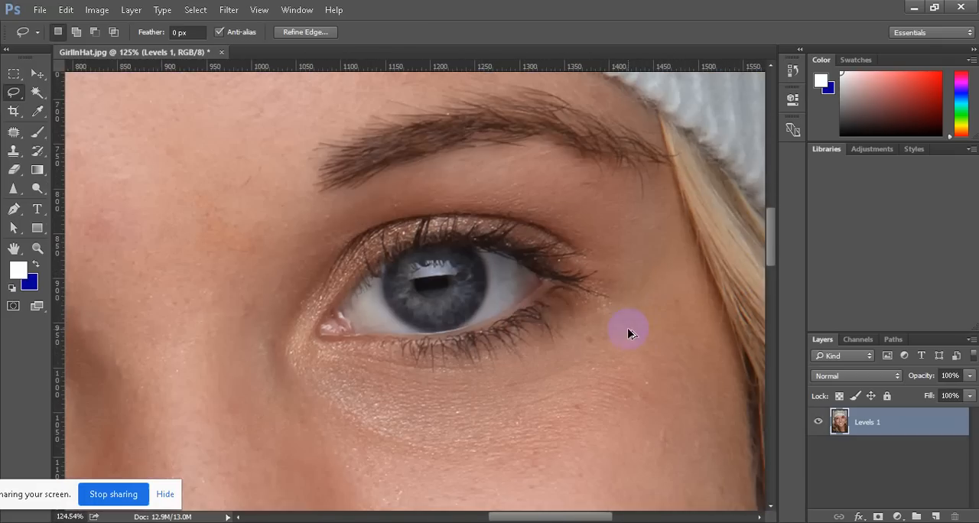
mouse_move(525, 307)
mouse_down()
mouse_move(457, 278)
mouse_move(381, 273)
mouse_move(339, 307)
mouse_move(355, 332)
mouse_move(422, 334)
mouse_move(387, 312)
mouse_move(378, 280)
mouse_up()
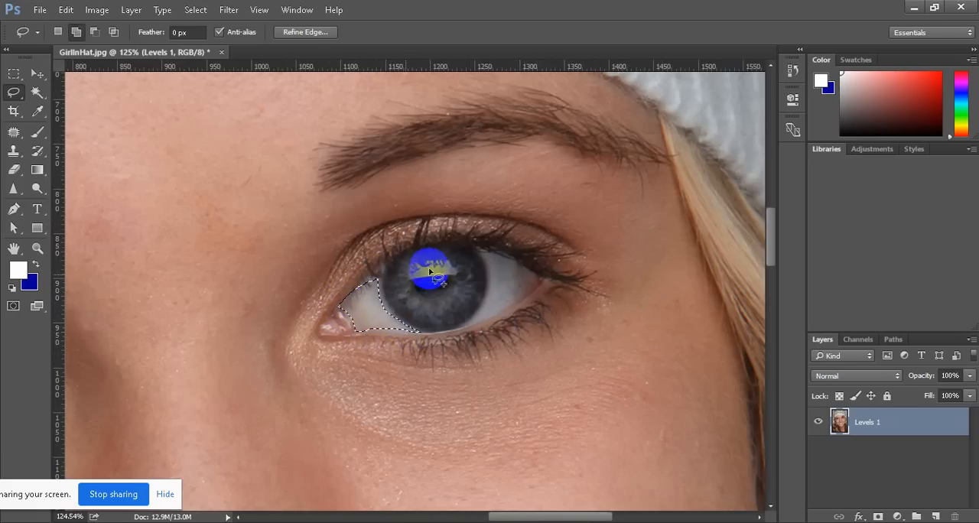
drag(488, 257, 489, 257)
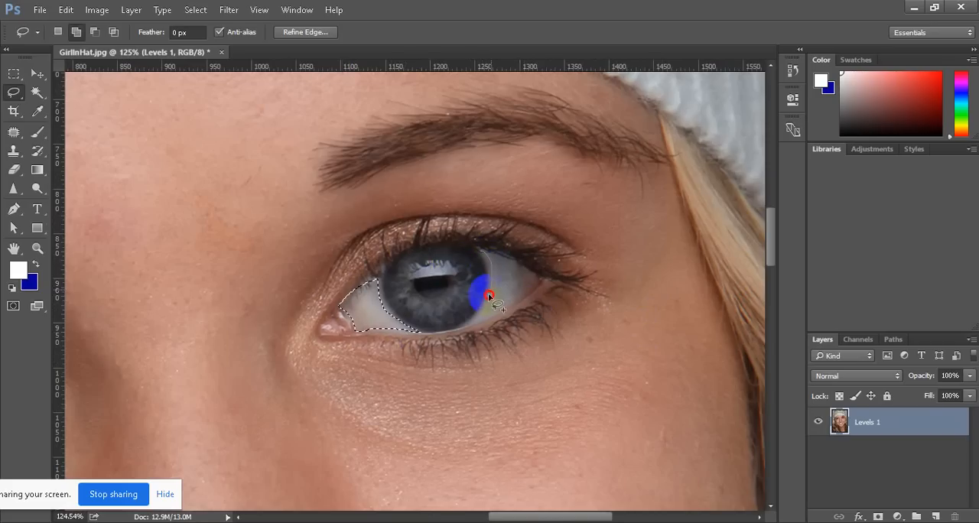
mouse_move(488, 293)
mouse_down()
mouse_move(466, 324)
mouse_move(501, 319)
mouse_move(543, 277)
mouse_move(479, 253)
mouse_up()
scroll(546, 299, down, 5)
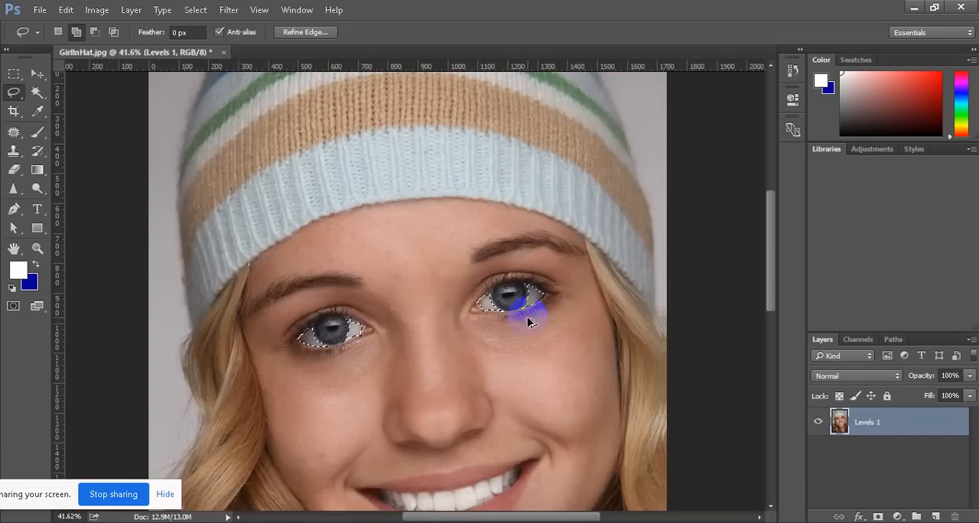
Add a Curves adjustment layer for the selected eye whites and raise the middle of the RGB curve slightly
scroll(397, 374, up, 3)
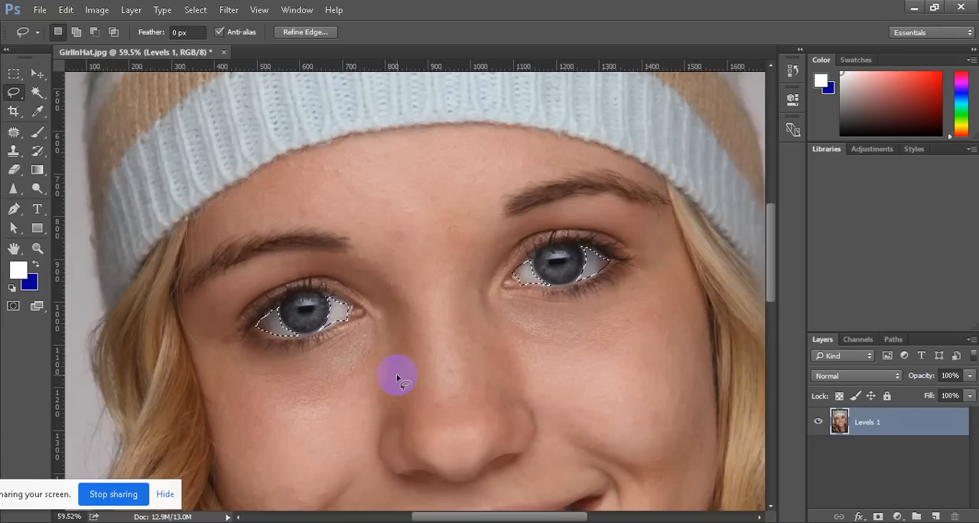
click(873, 149)
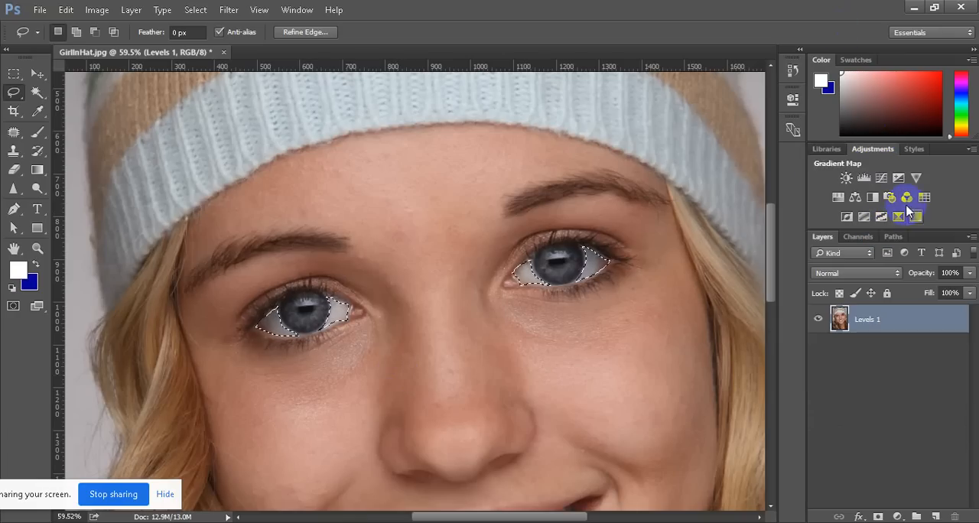
click(899, 517)
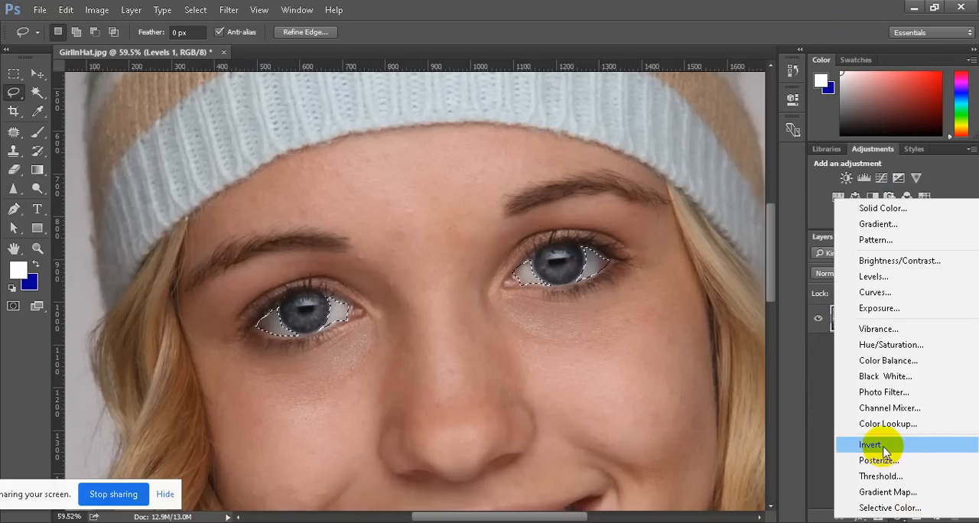
click(879, 292)
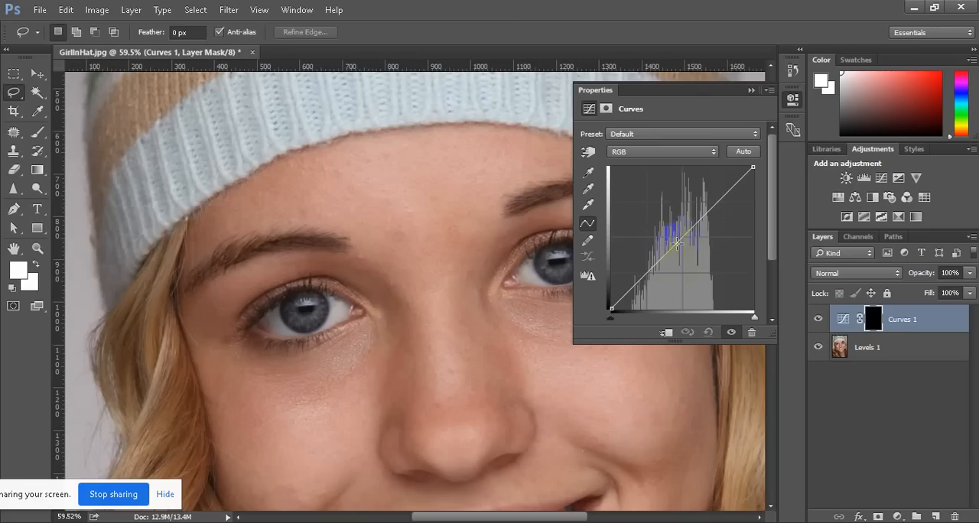
click(623, 308)
click(680, 238)
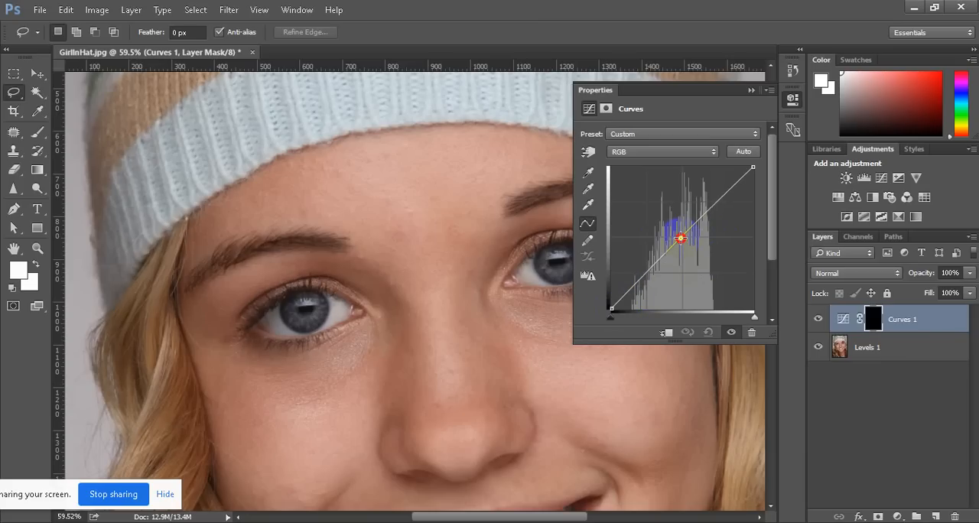
drag(680, 238, 674, 231)
mouse_move(673, 229)
mouse_down()
mouse_move(647, 166)
mouse_move(640, 241)
mouse_move(653, 235)
mouse_move(655, 206)
mouse_move(671, 252)
mouse_move(682, 237)
mouse_move(661, 214)
mouse_move(679, 239)
mouse_move(674, 231)
mouse_up()
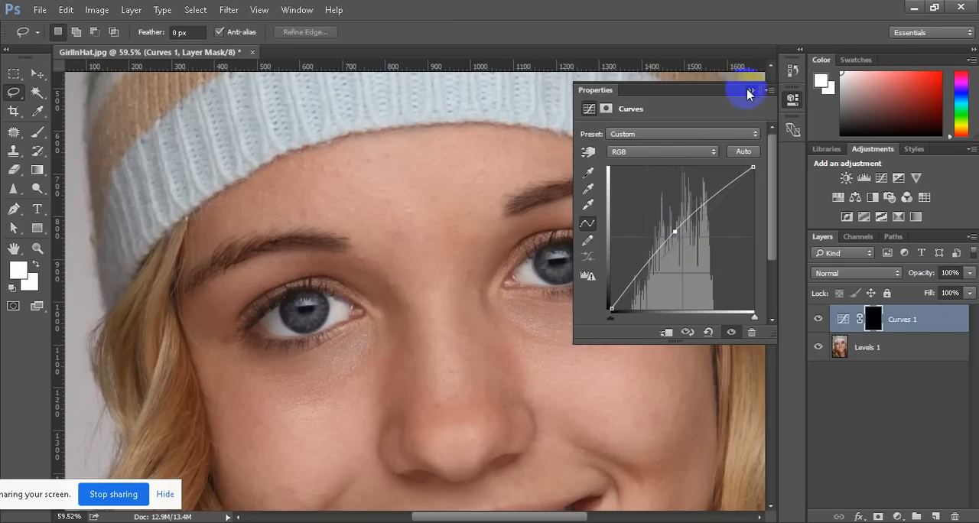
click(749, 91)
Feather the Curves layer's mask by 4.3 px
click(874, 325)
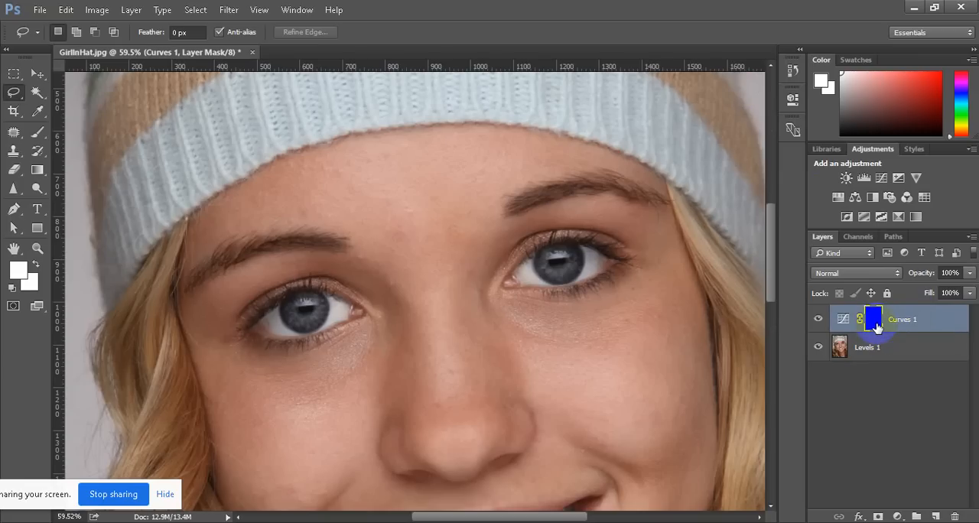
click(794, 100)
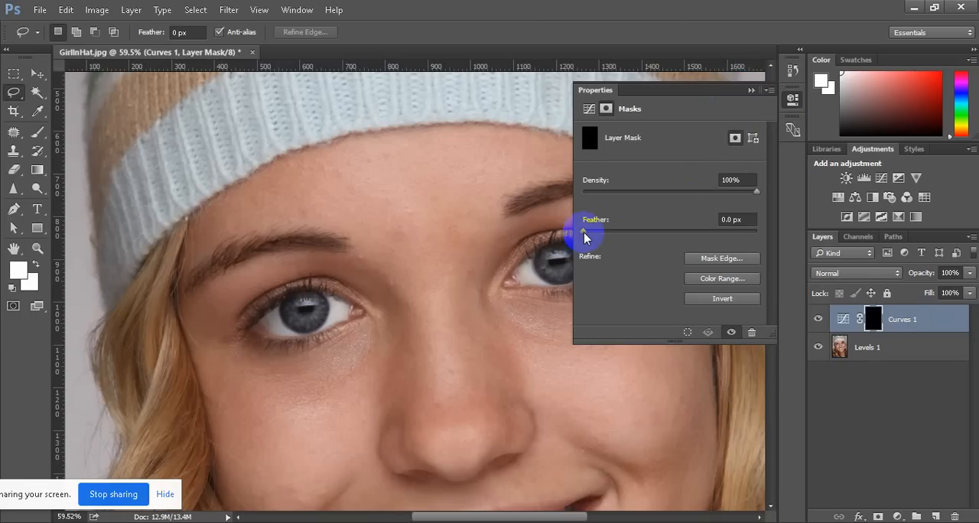
drag(584, 231, 614, 232)
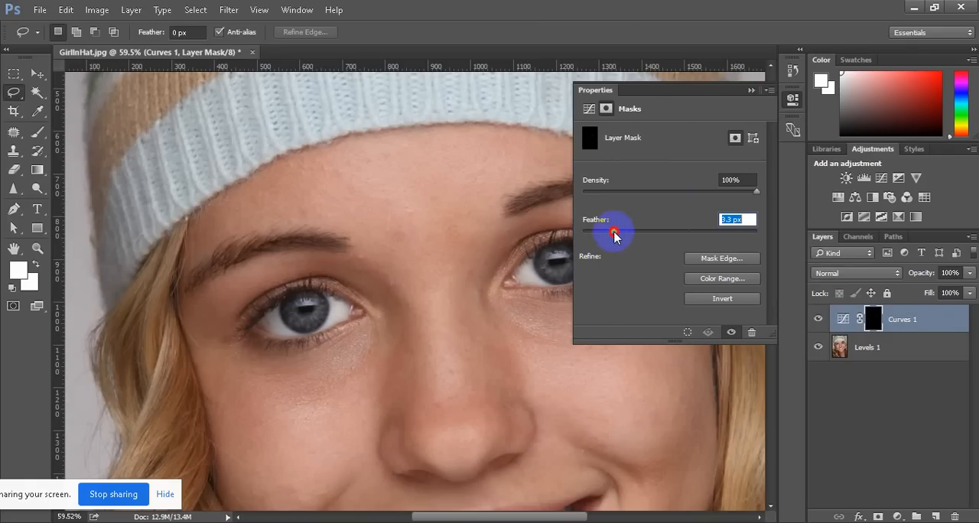
drag(614, 234, 622, 234)
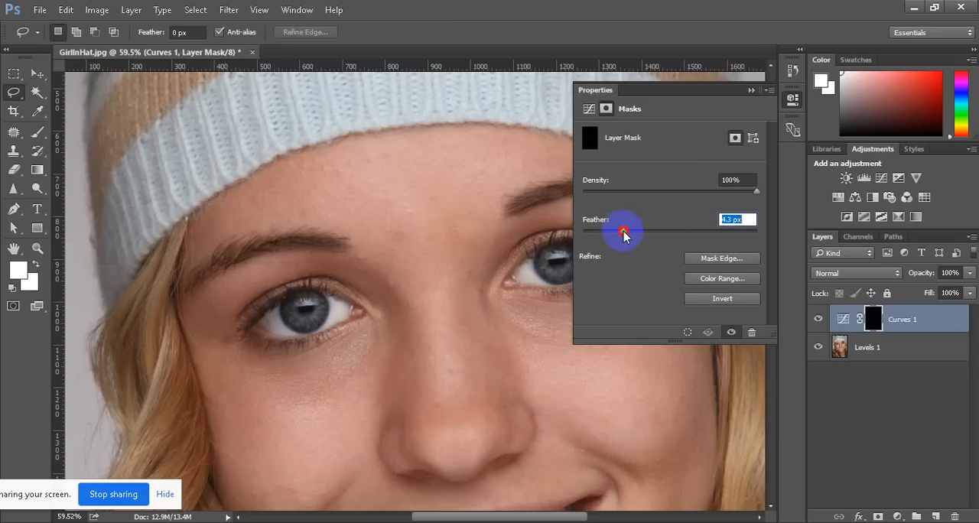
click(752, 91)
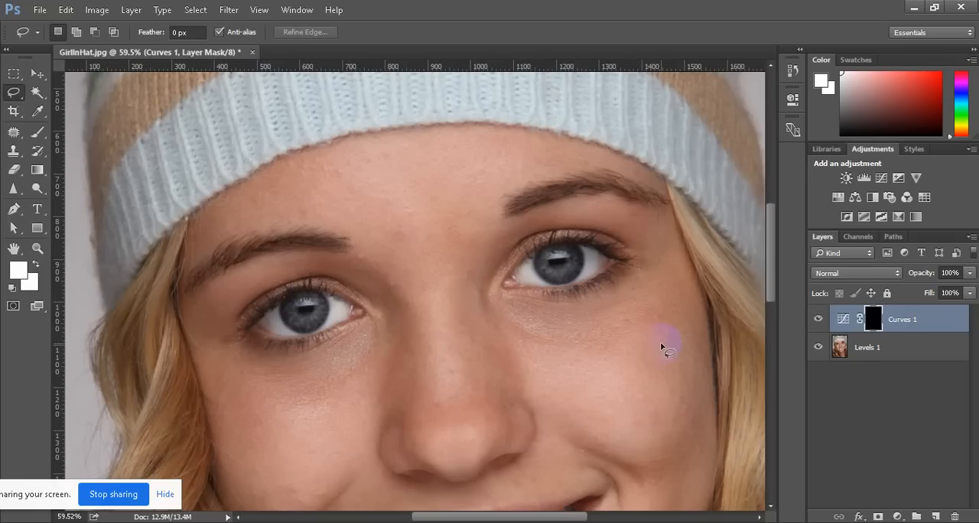
Load the Curves layer's mask as a selection of the eye whites
click(875, 329)
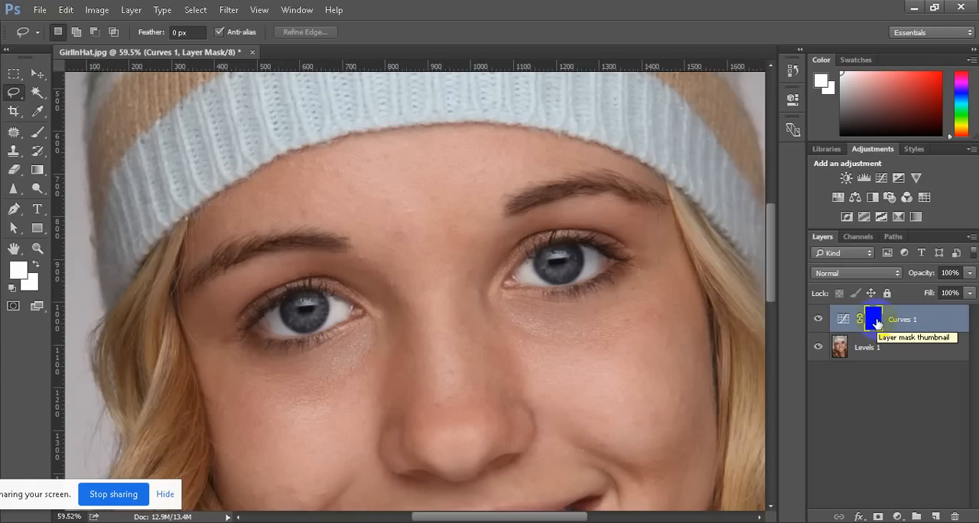
drag(876, 324, 878, 325)
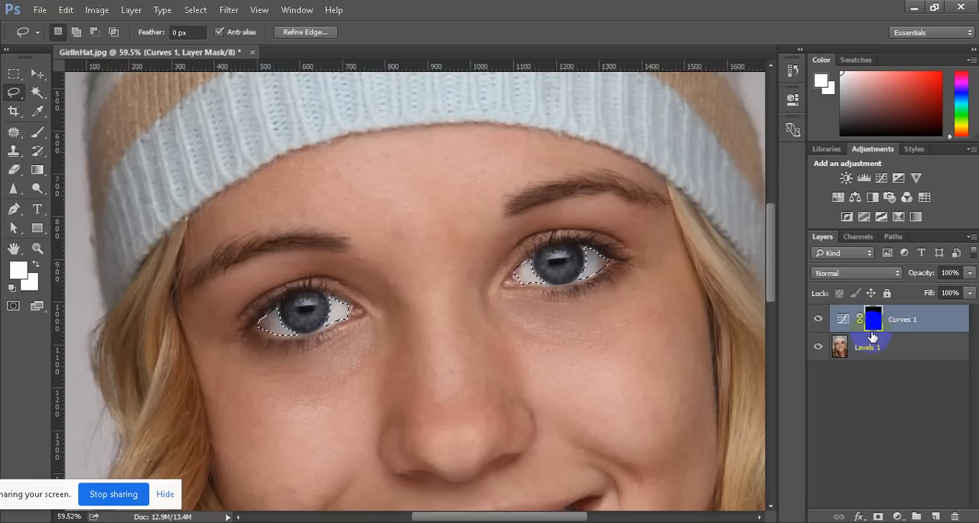
Try a Hue/Saturation adjustment layer with saturation +43 on the selected eye whites, and undo it
click(899, 515)
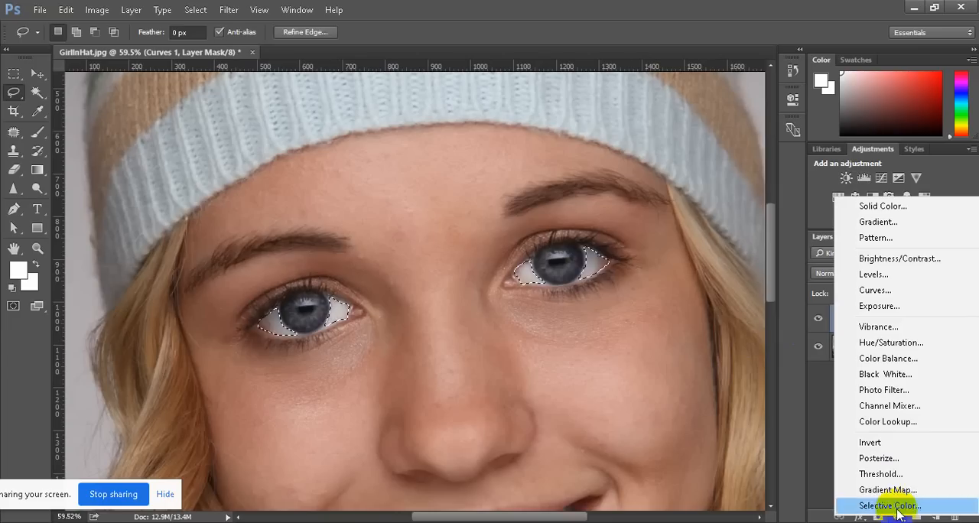
click(879, 342)
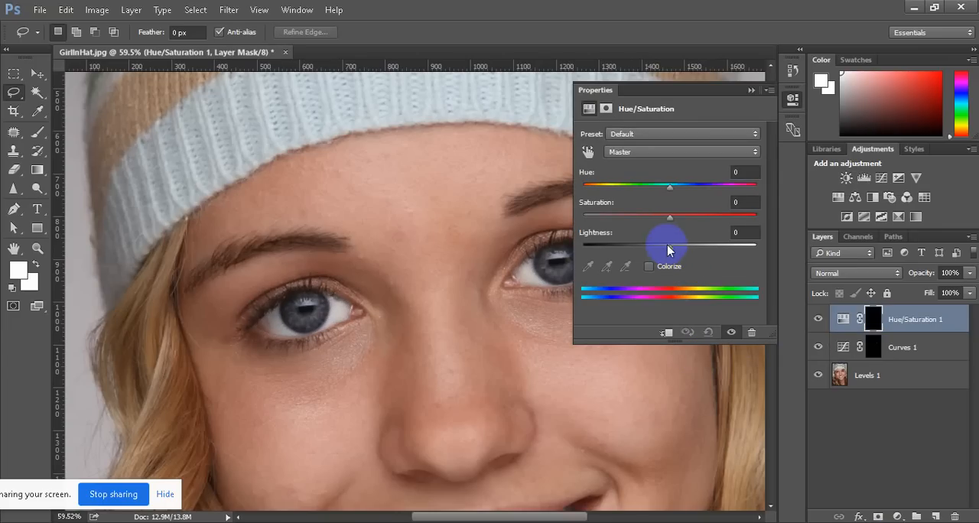
drag(672, 218, 706, 221)
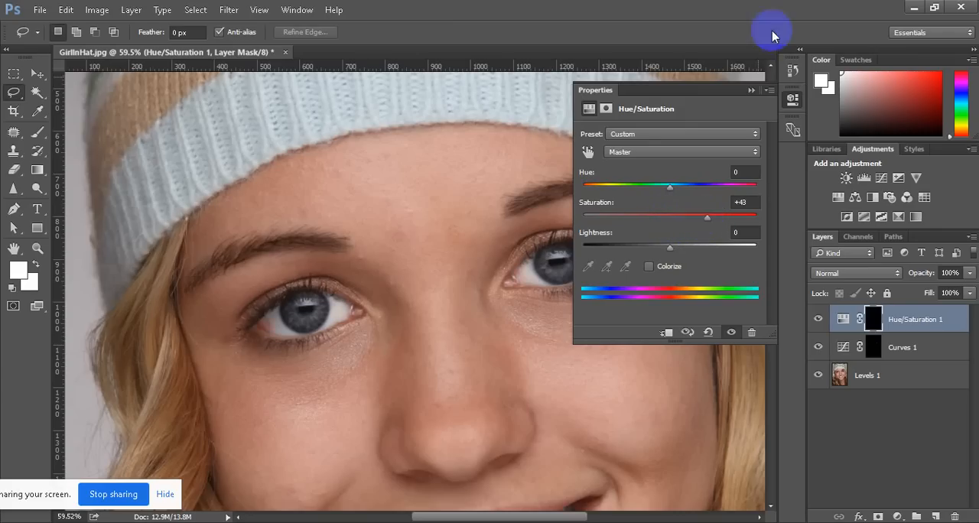
click(750, 90)
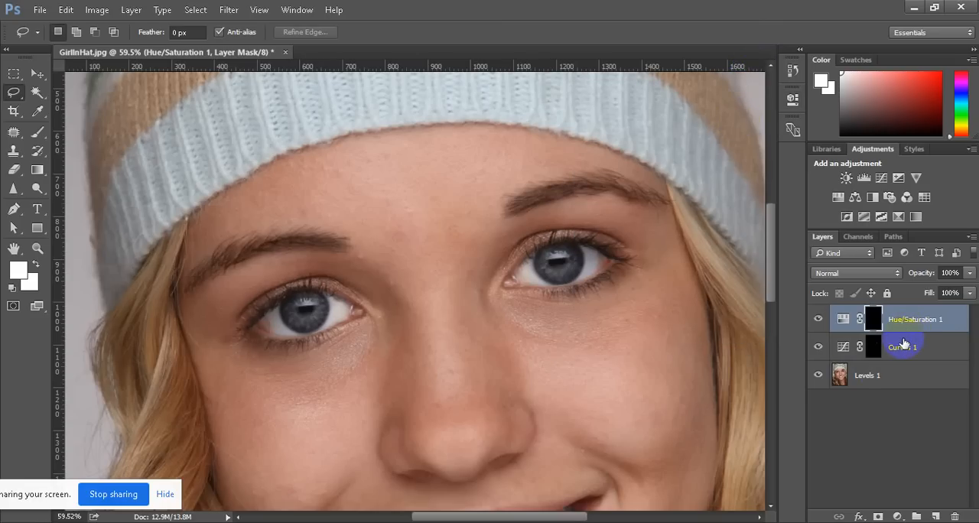
key(ctrl+alt+z)
key(ctrl+alt+z)
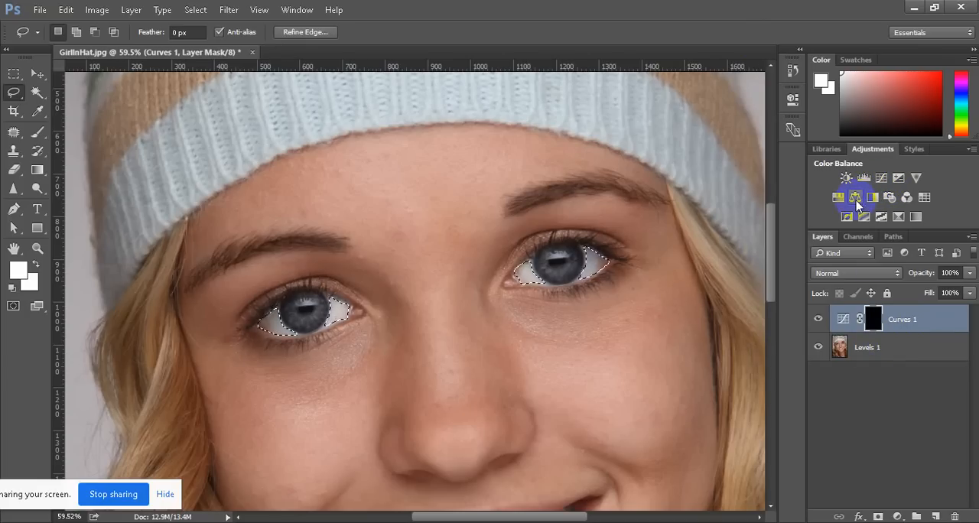
Add a Hue/Saturation adjustment layer for the selected eye whites with saturation +18 and lightness +6
click(897, 516)
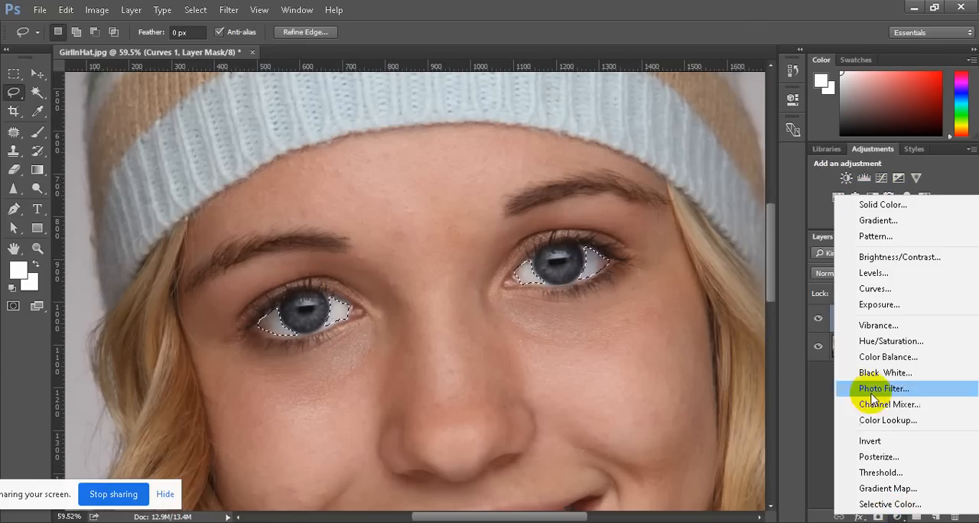
click(880, 341)
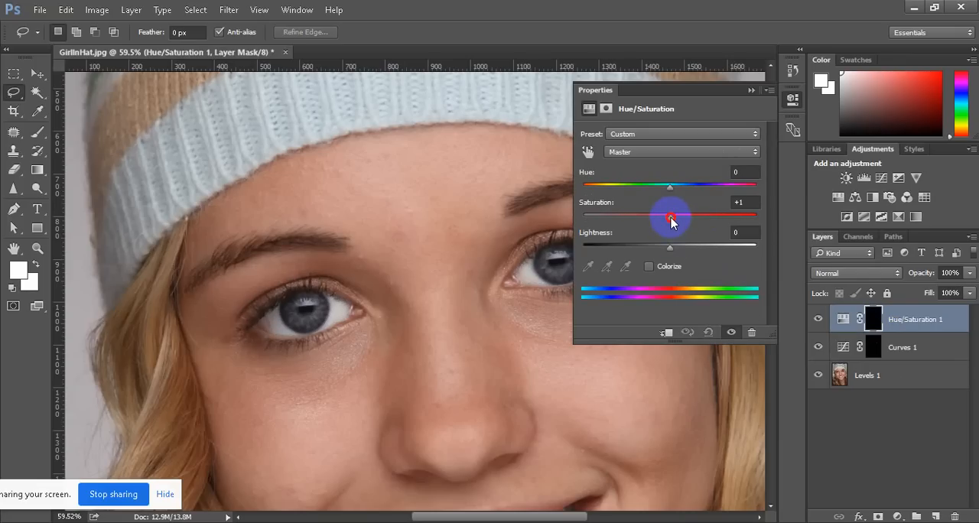
drag(672, 220, 682, 221)
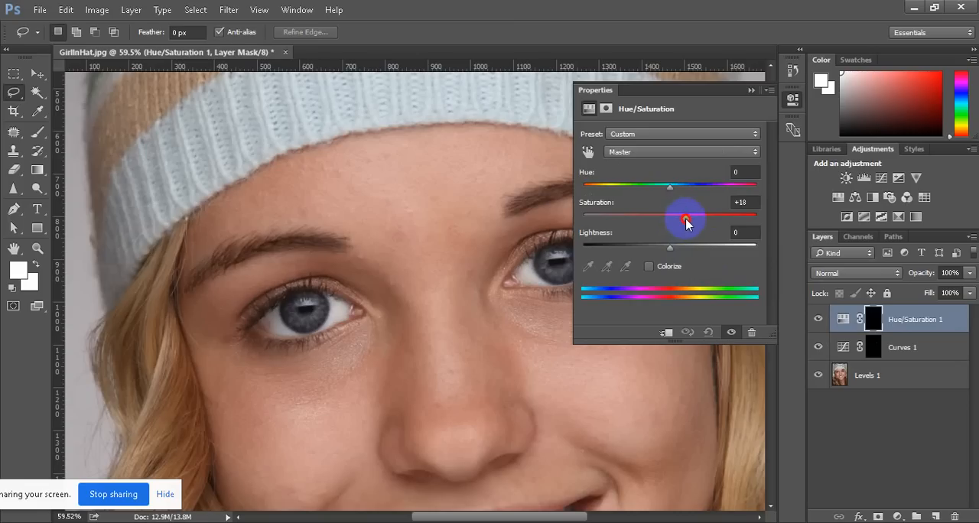
drag(684, 89, 812, 87)
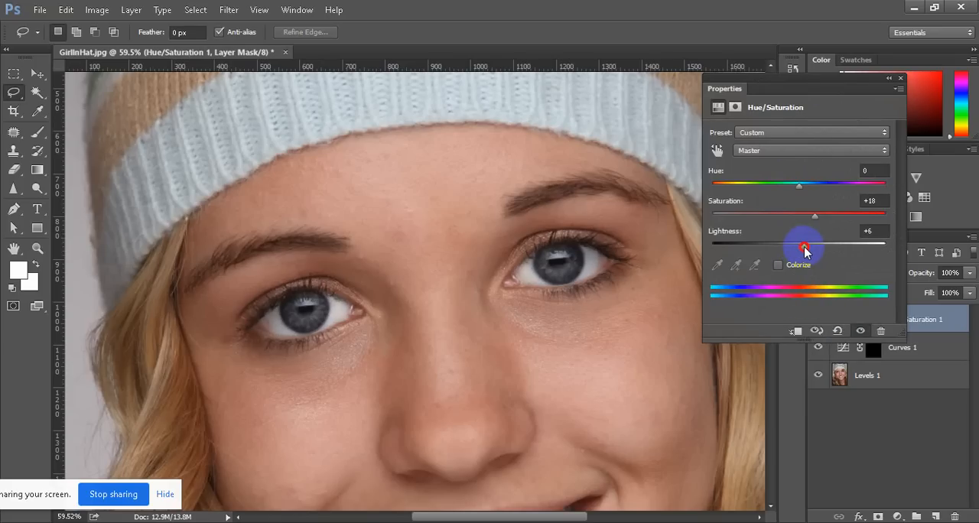
click(888, 78)
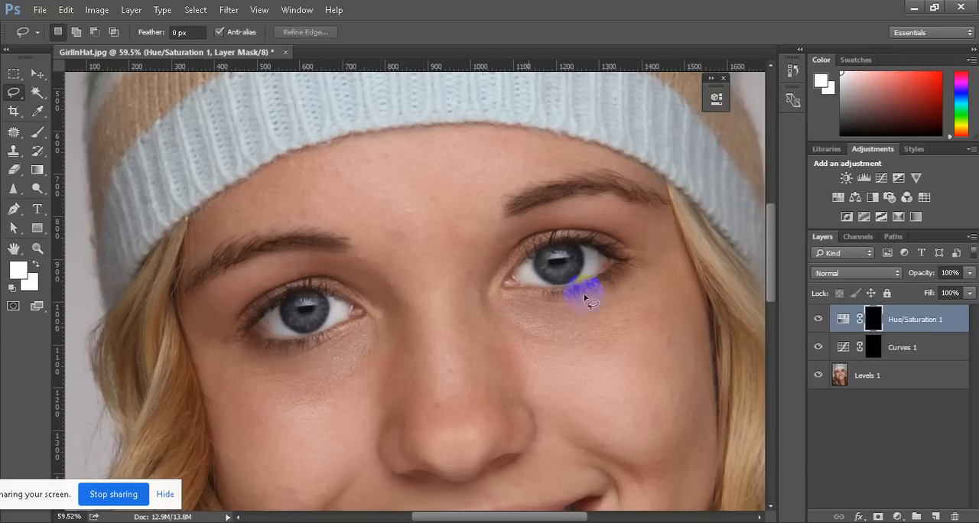
scroll(421, 321, down, 3)
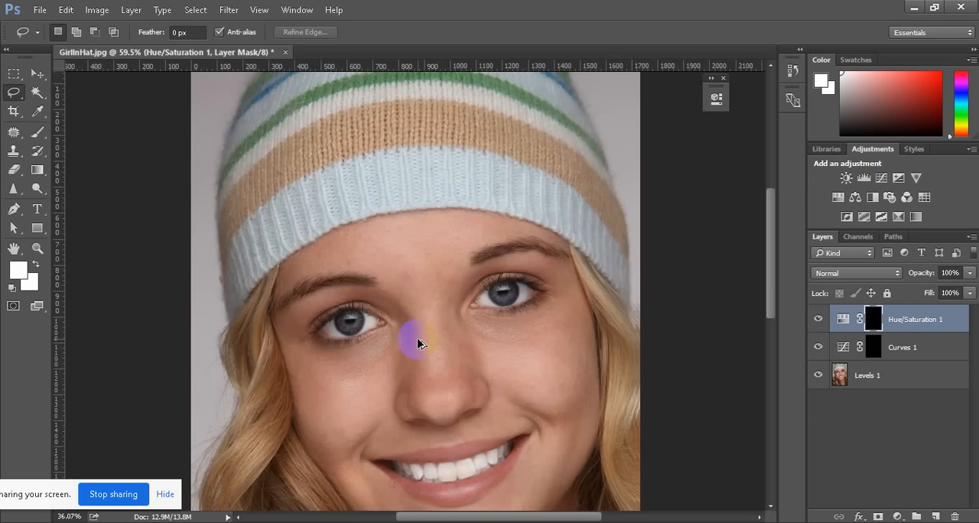
scroll(418, 344, down, 3)
scroll(435, 258, up, 3)
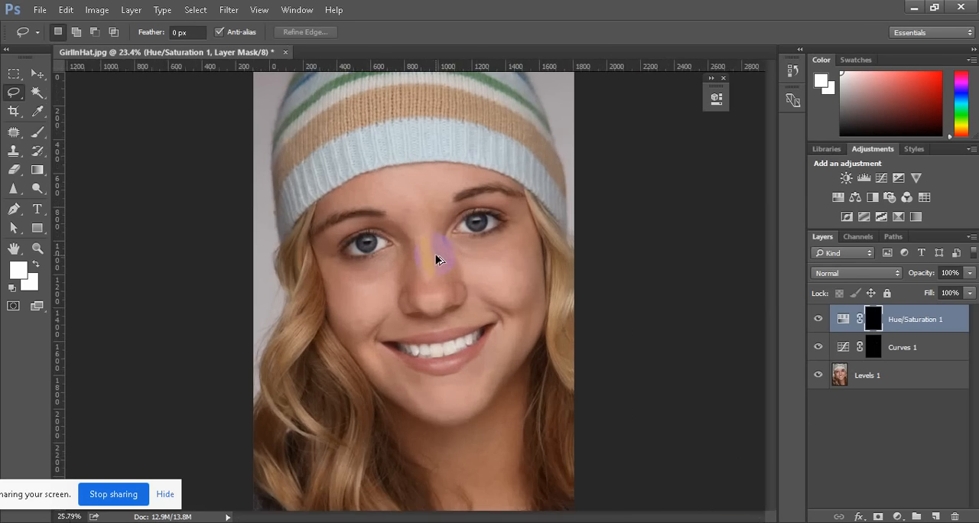
scroll(409, 206, down, 2)
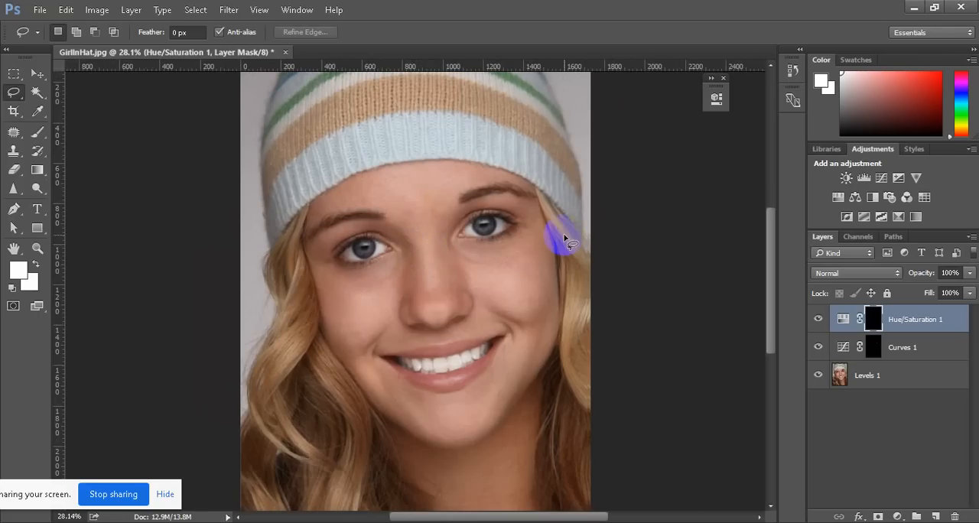
Merge the Hue/Saturation 1, Curves 1 and Levels 1 layers into a single layer
shift+click(886, 380)
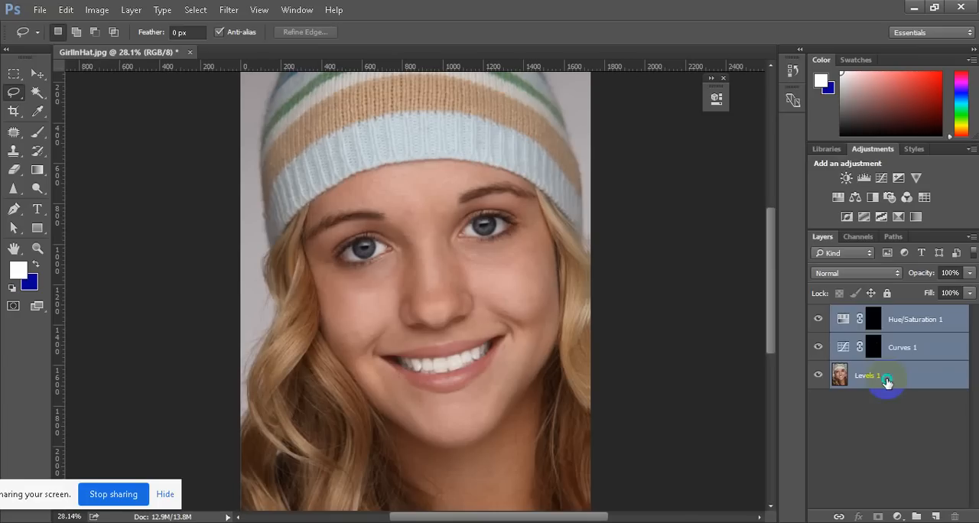
right_click(886, 378)
click(753, 478)
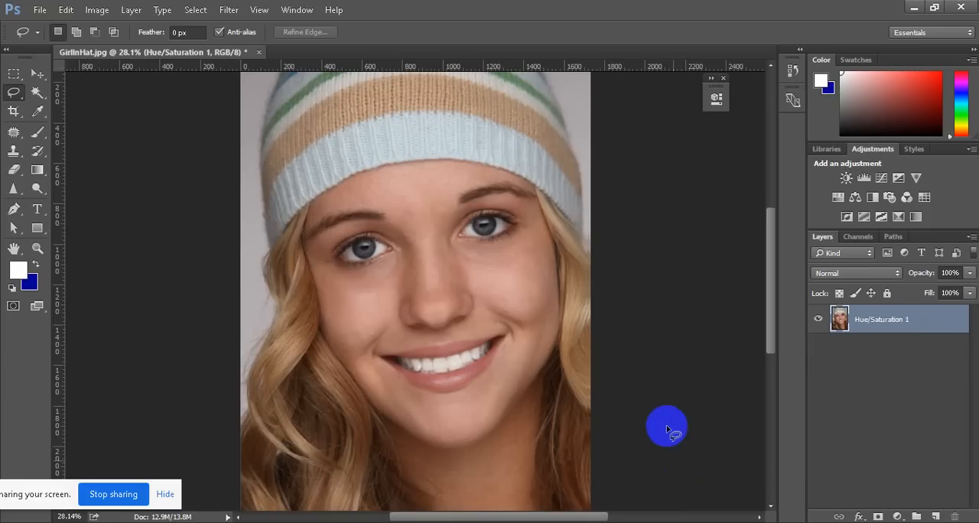
Patch the reddish outer corner of the eye white on the image's left with clean eye white using the Patch tool, and deselect
scroll(470, 258, down, 3)
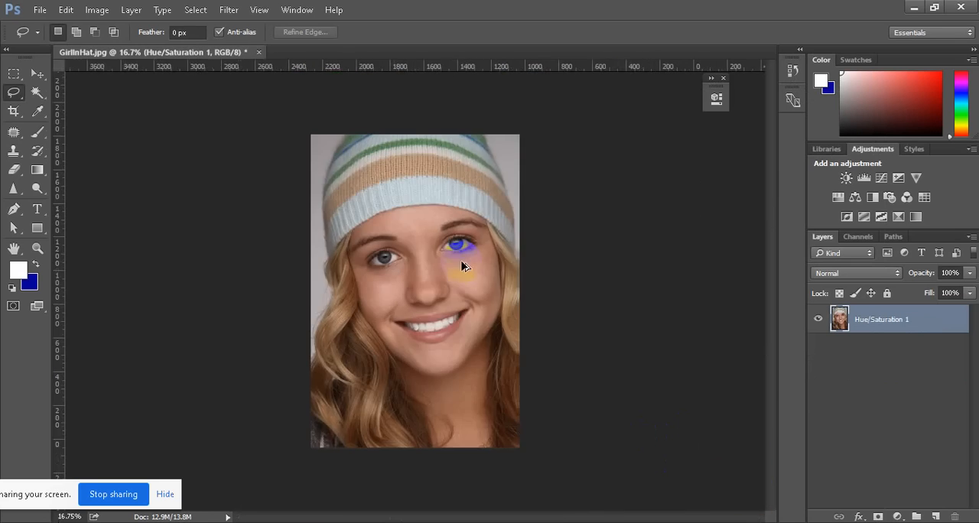
scroll(428, 196, up, 5)
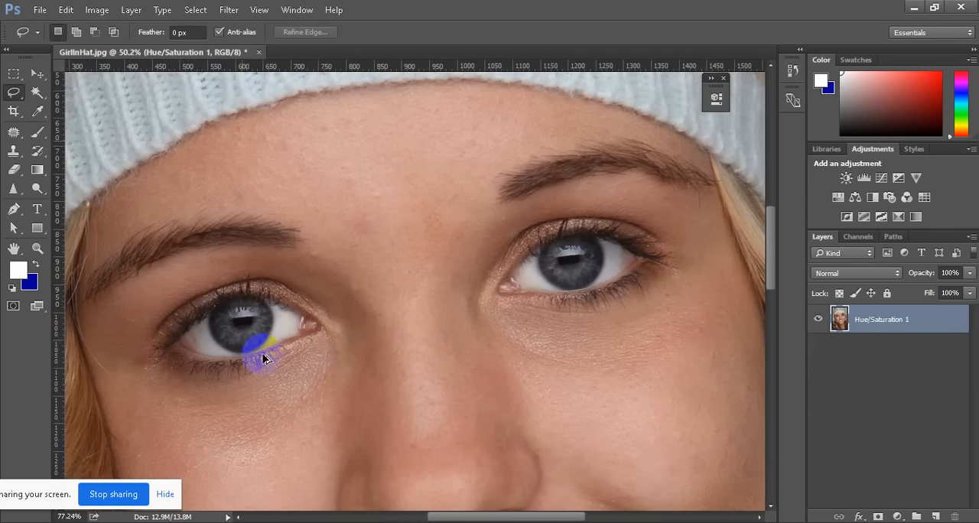
scroll(230, 333, up, 2)
scroll(208, 351, up, 2)
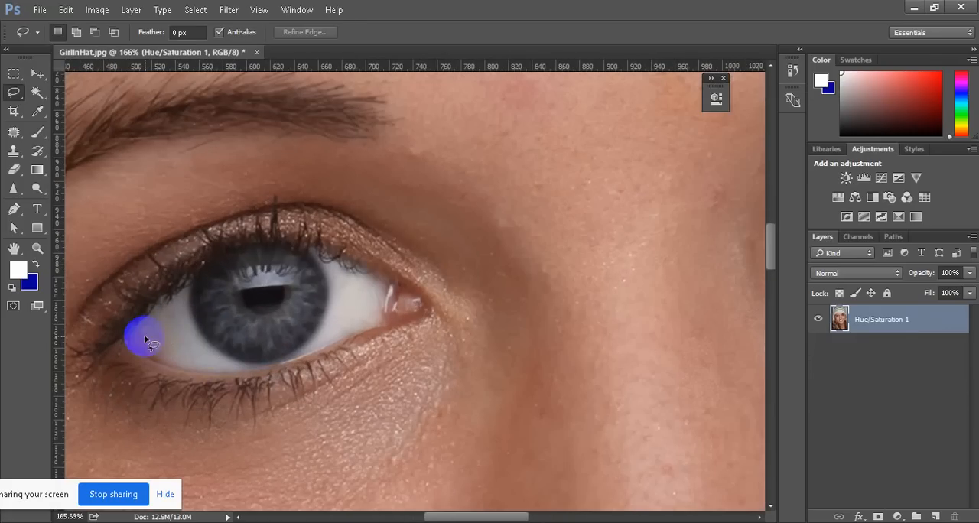
click(13, 133)
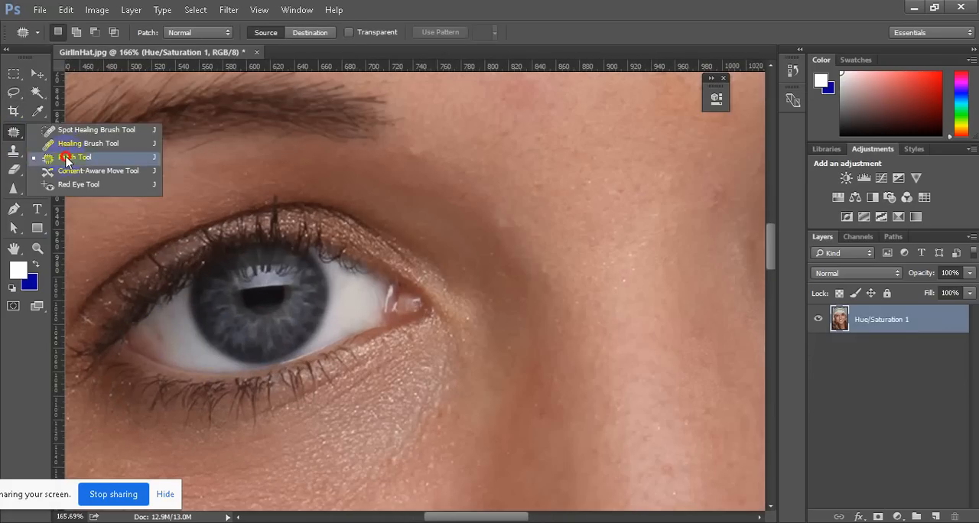
click(67, 158)
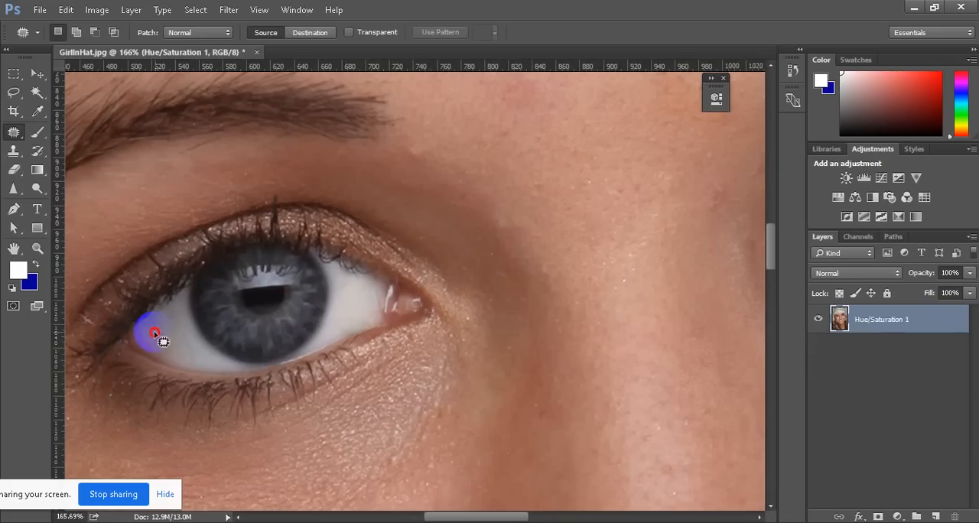
mouse_move(164, 334)
mouse_down()
mouse_move(170, 350)
mouse_move(169, 334)
mouse_move(162, 346)
mouse_up()
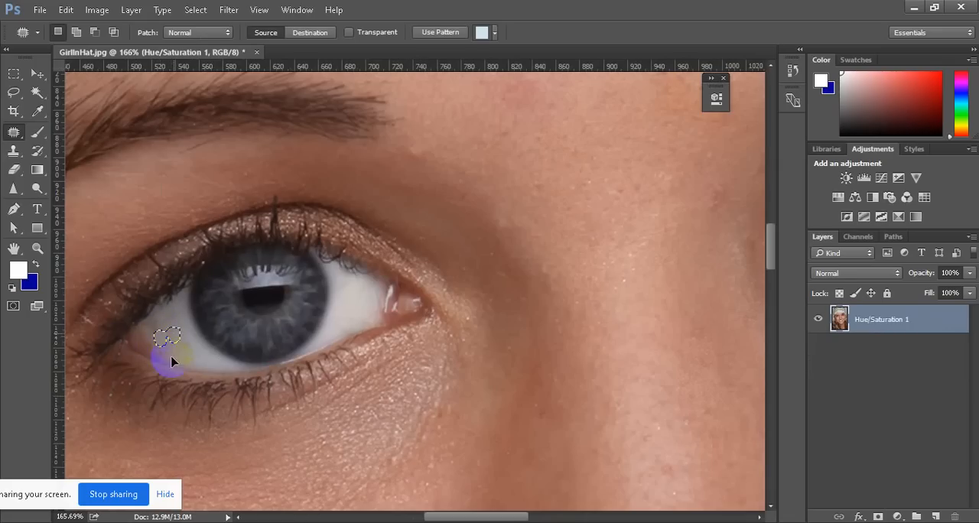
click(257, 349)
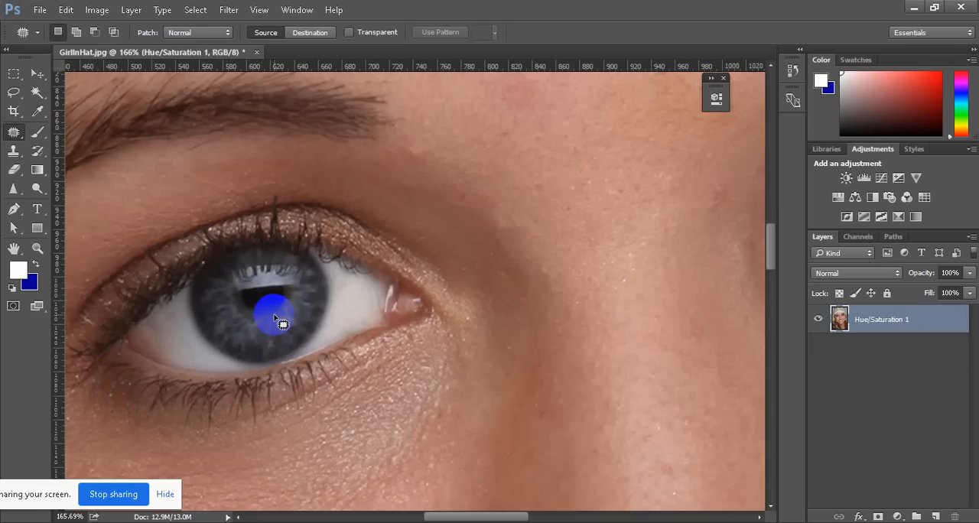
scroll(277, 321, down, 5)
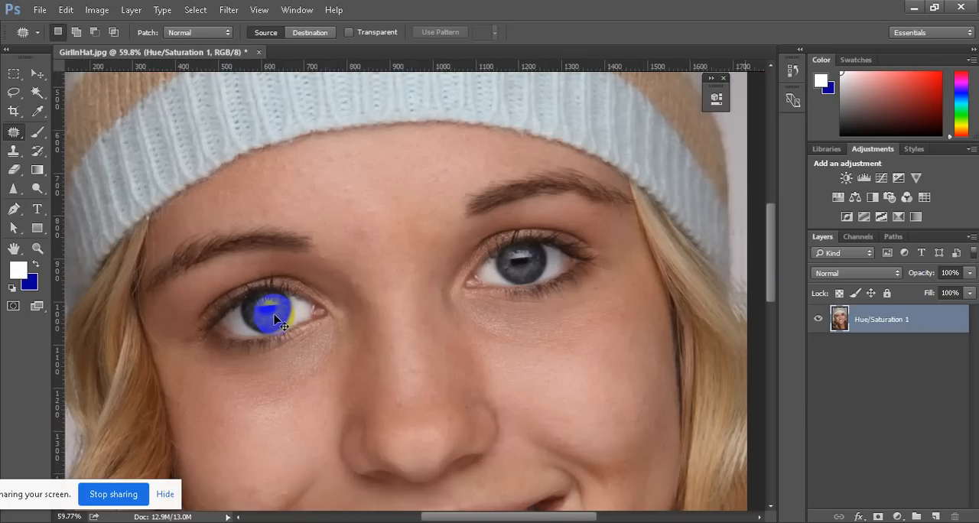
scroll(520, 294, down, 4)
scroll(416, 298, up, 4)
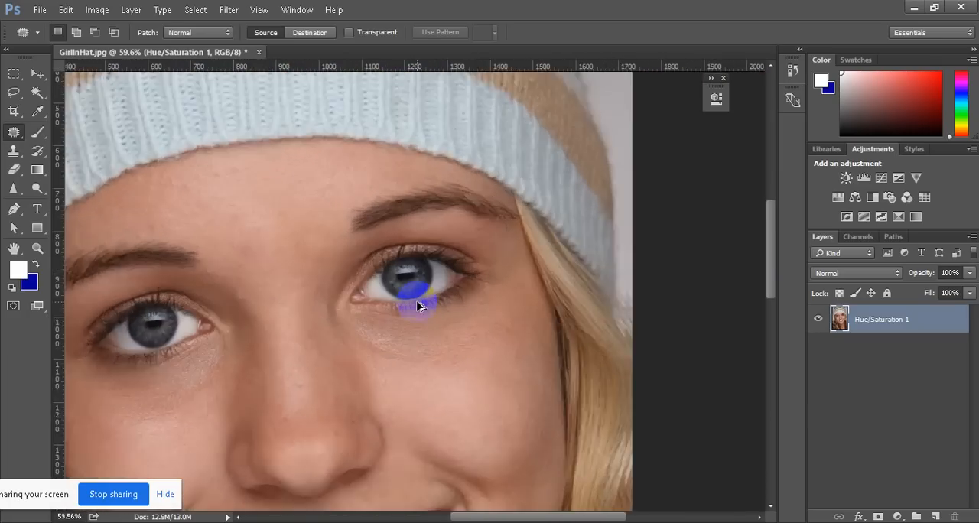
scroll(410, 273, down, 2)
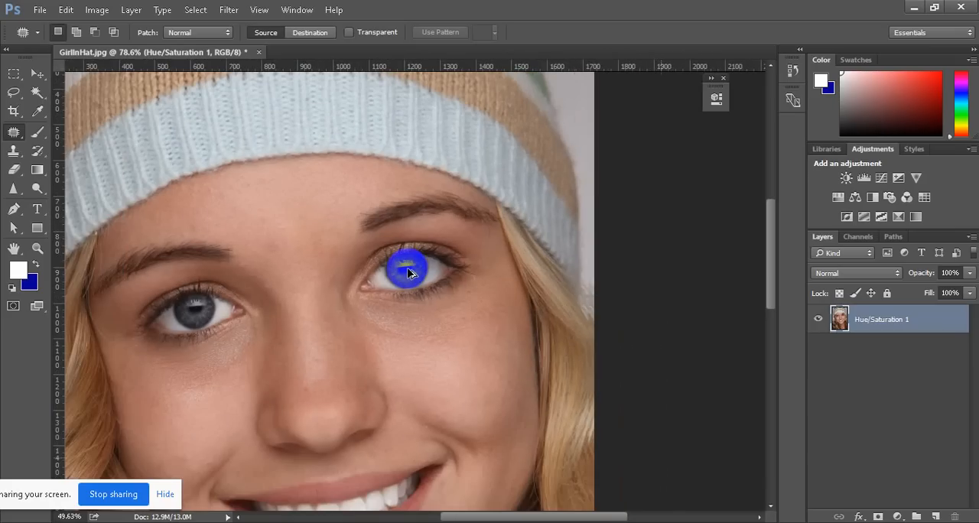
scroll(404, 277, left, 3)
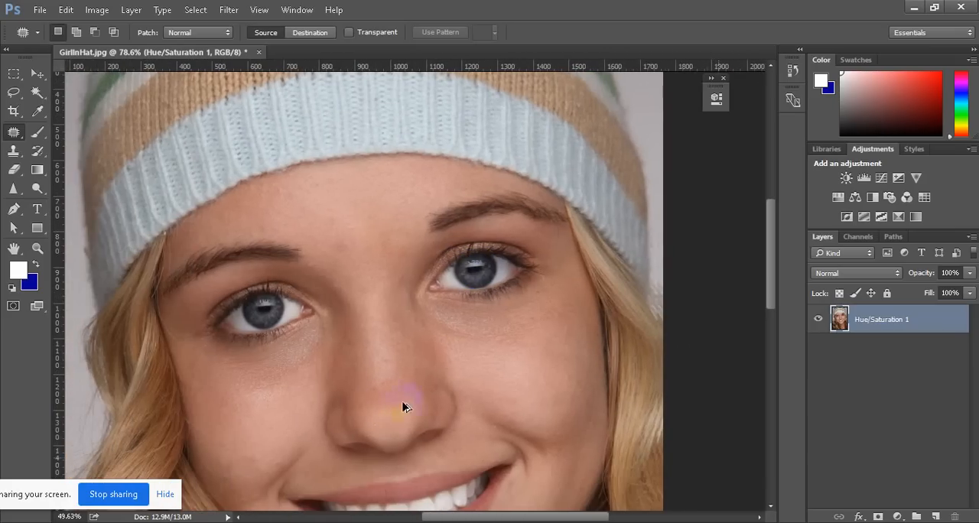
scroll(542, 288, left, 2)
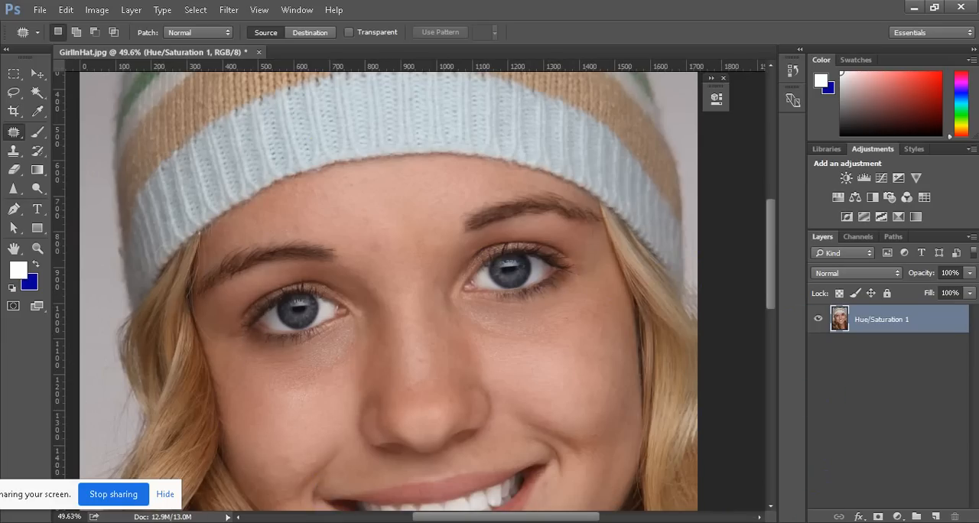
Switch to the Google Meet call, mute the microphone, and return to the portrait in Photoshop
mouse_move(366, 522)
click(346, 492)
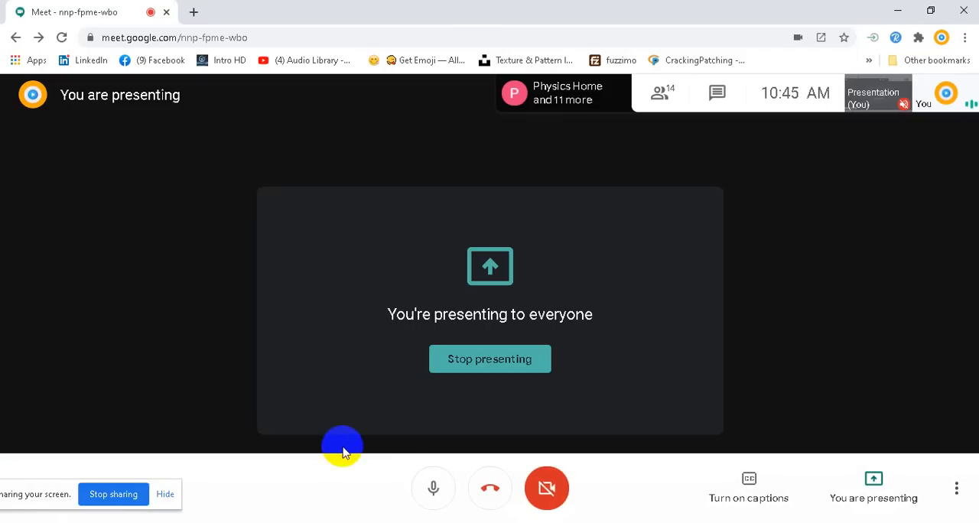
click(432, 491)
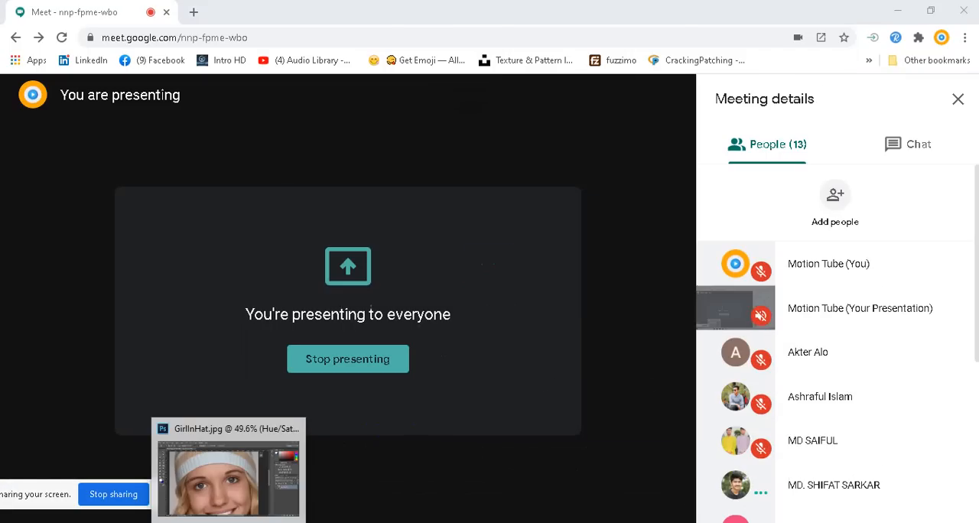
click(228, 522)
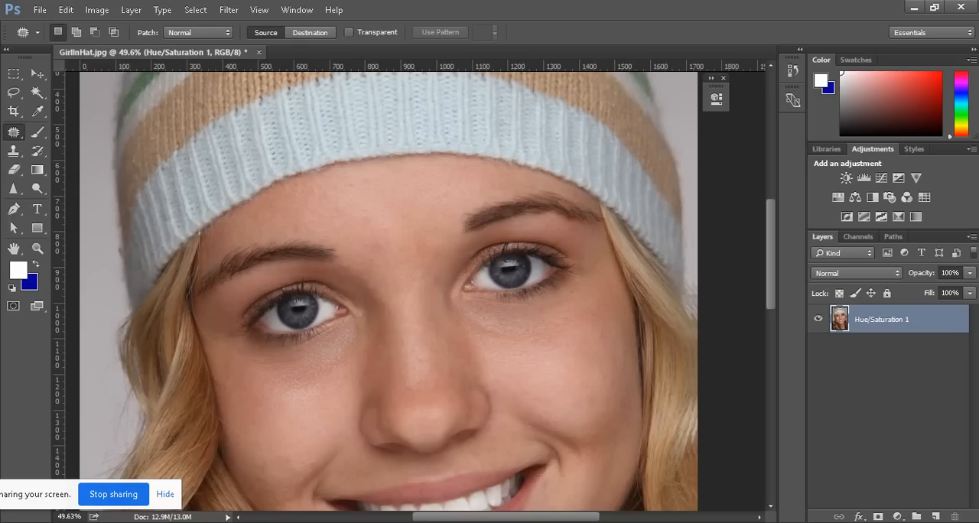
Switch to the Google Meet call, turn the microphone back on, and return to Photoshop
mouse_move(370, 522)
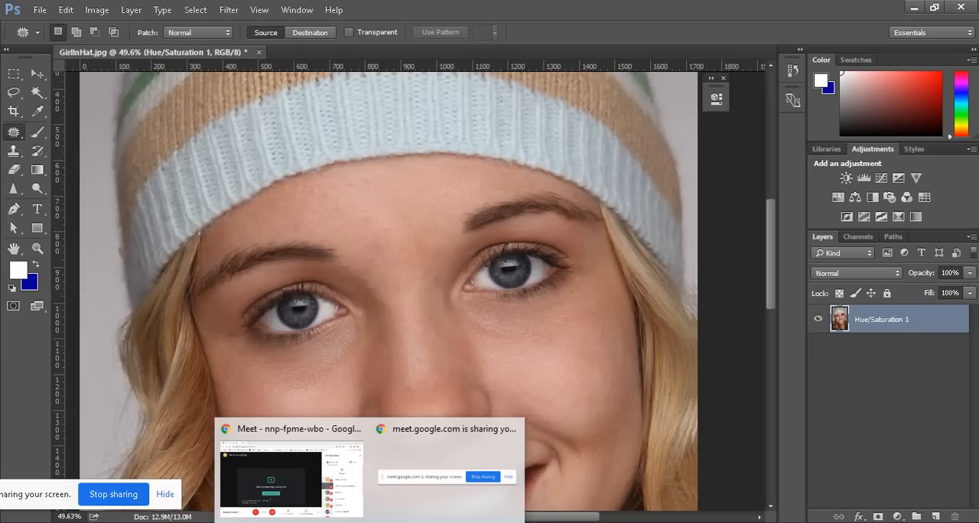
click(328, 497)
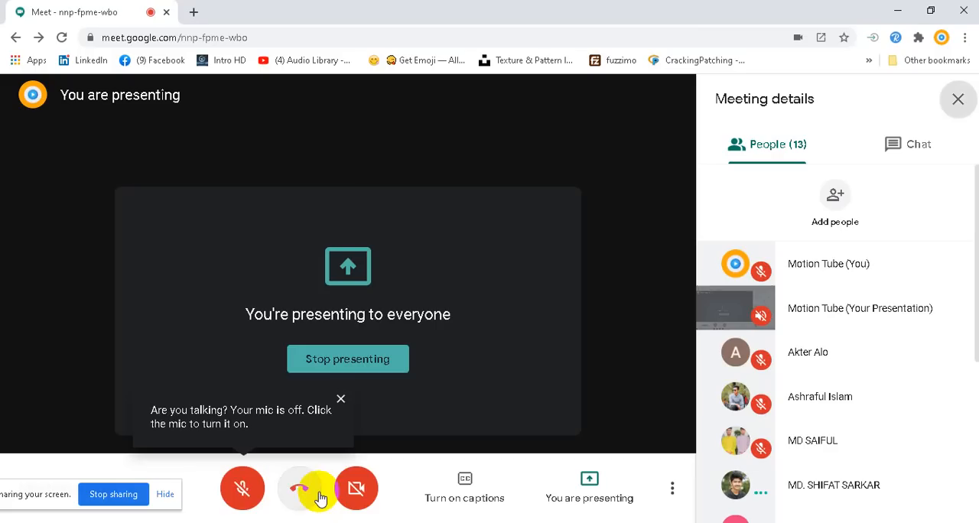
click(244, 494)
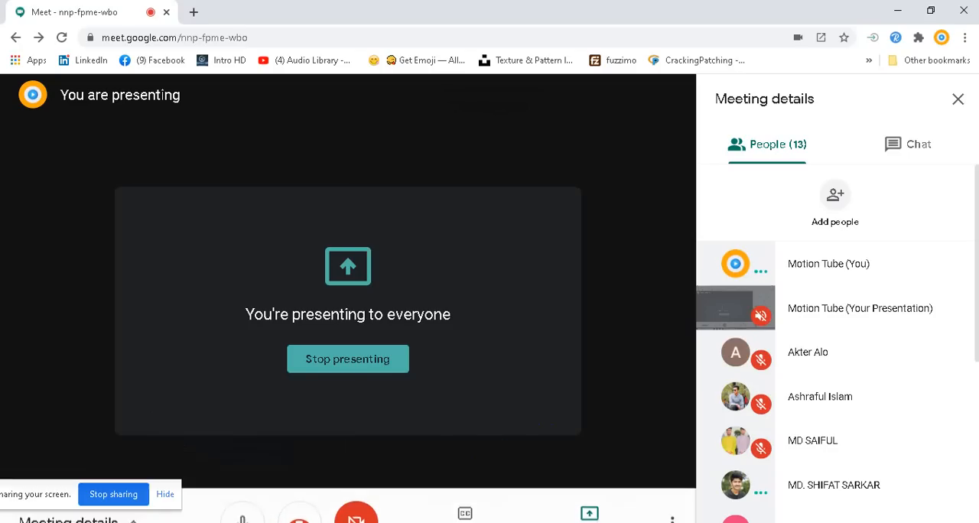
click(228, 520)
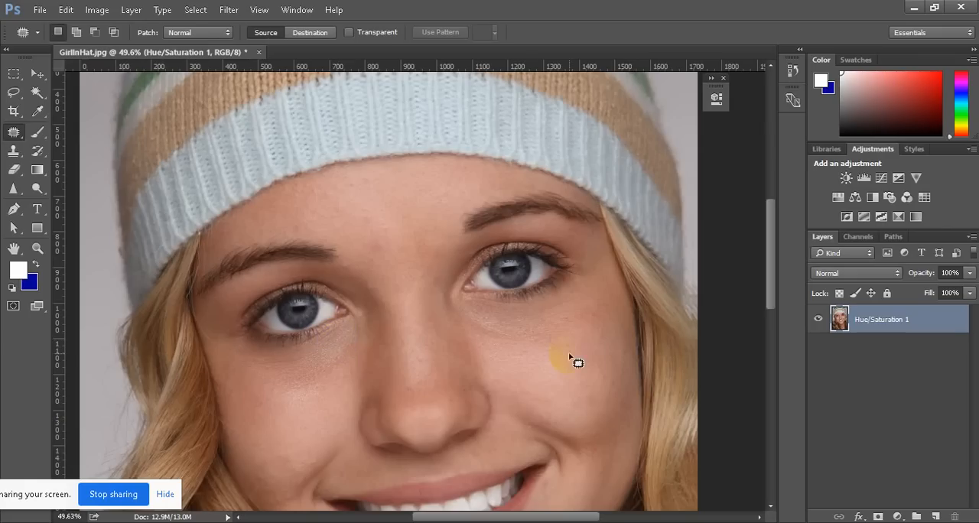
Switch the Google Meet microphone off and on again, and return to the portrait in Photoshop
mouse_move(258, 519)
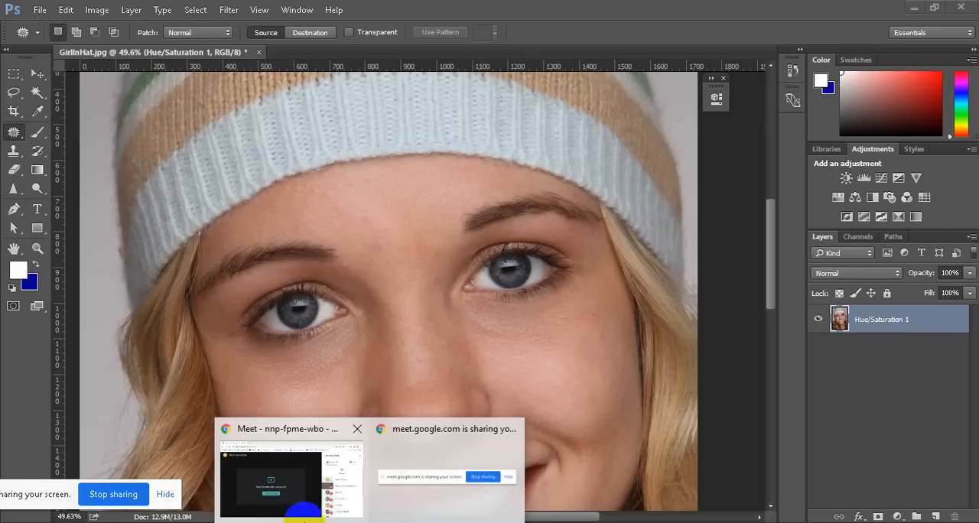
click(264, 506)
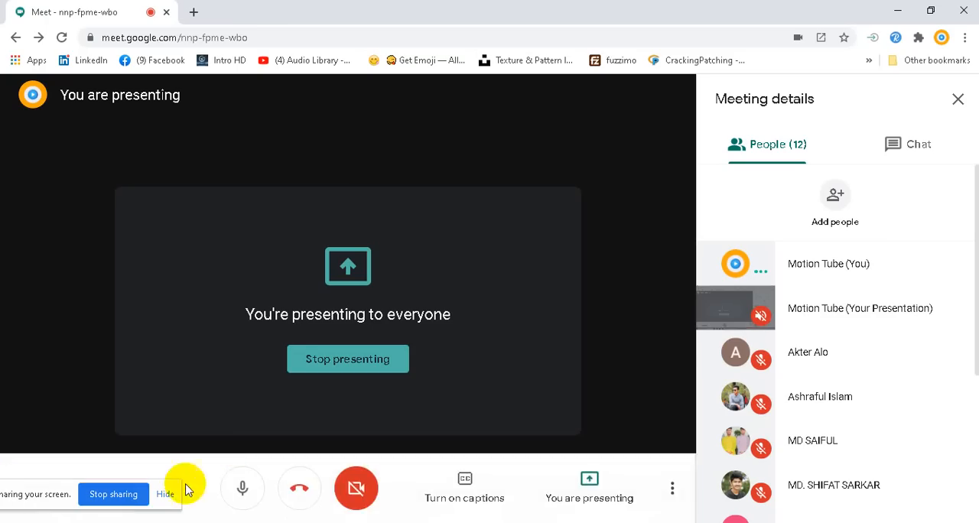
click(240, 504)
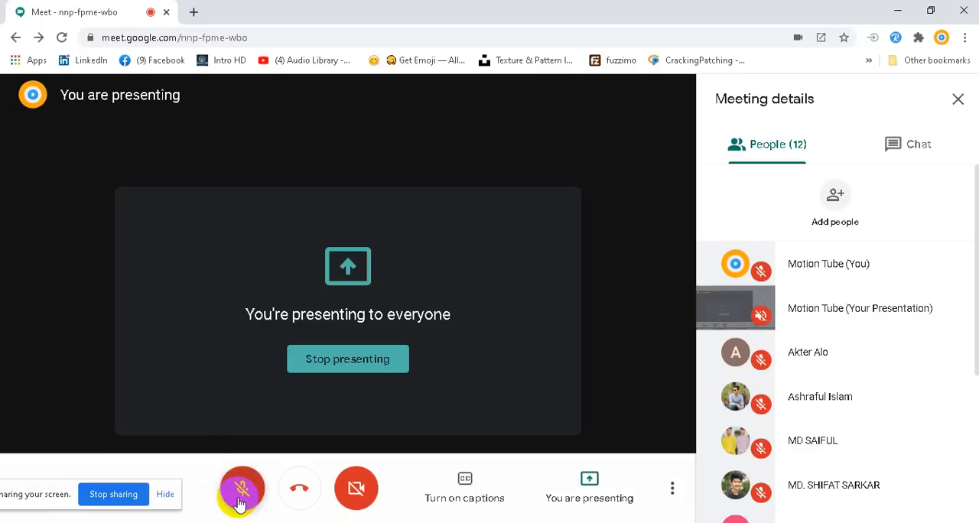
click(240, 504)
mouse_move(229, 522)
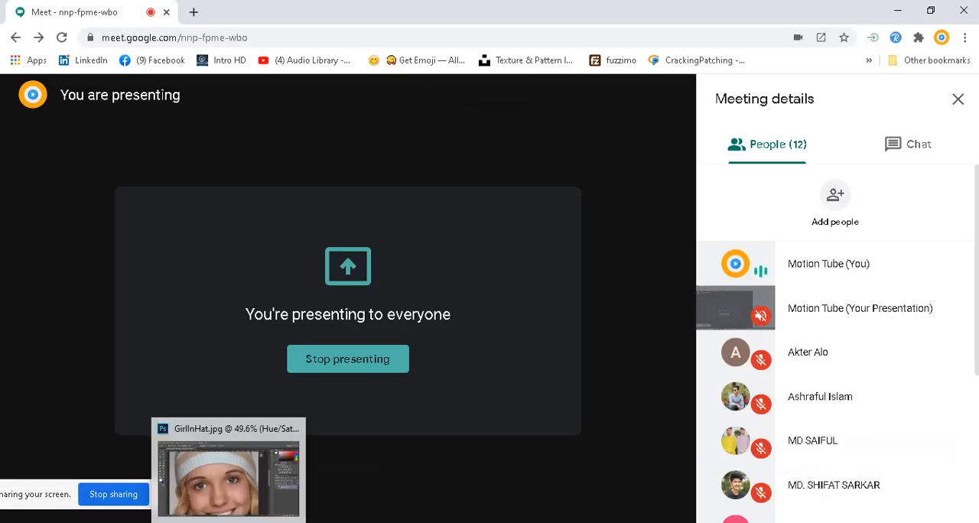
click(229, 475)
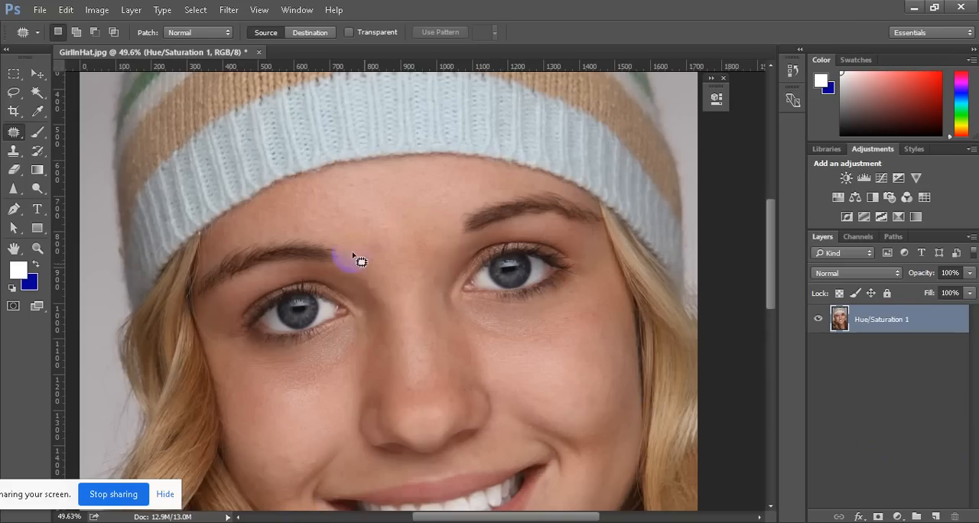
Set up a new layer in Overlay mode filled with the Overlay-neutral color (50% gray)
click(132, 10)
mouse_move(175, 152)
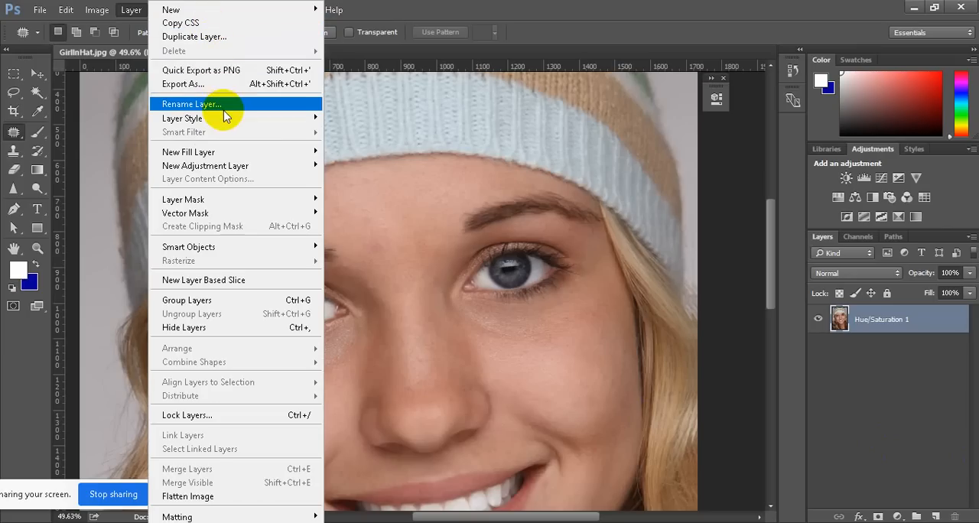
mouse_move(236, 152)
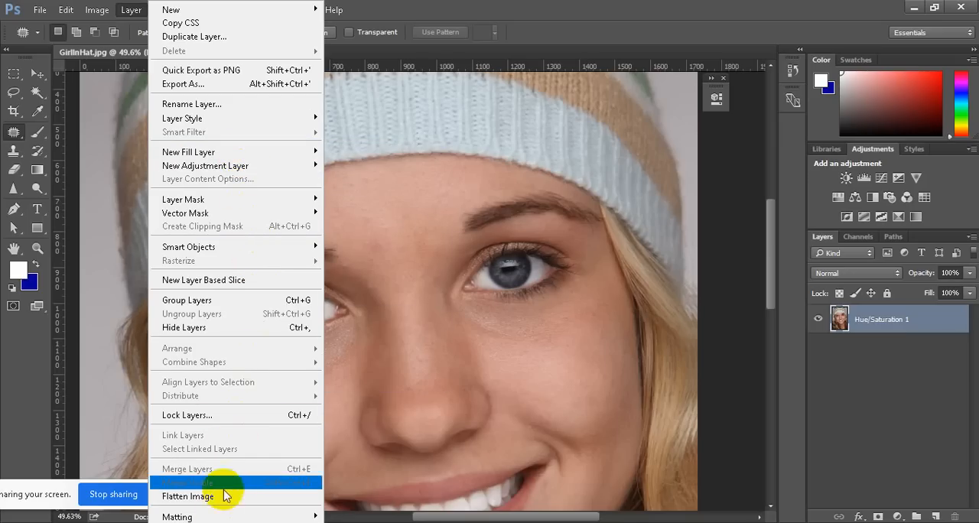
mouse_move(186, 15)
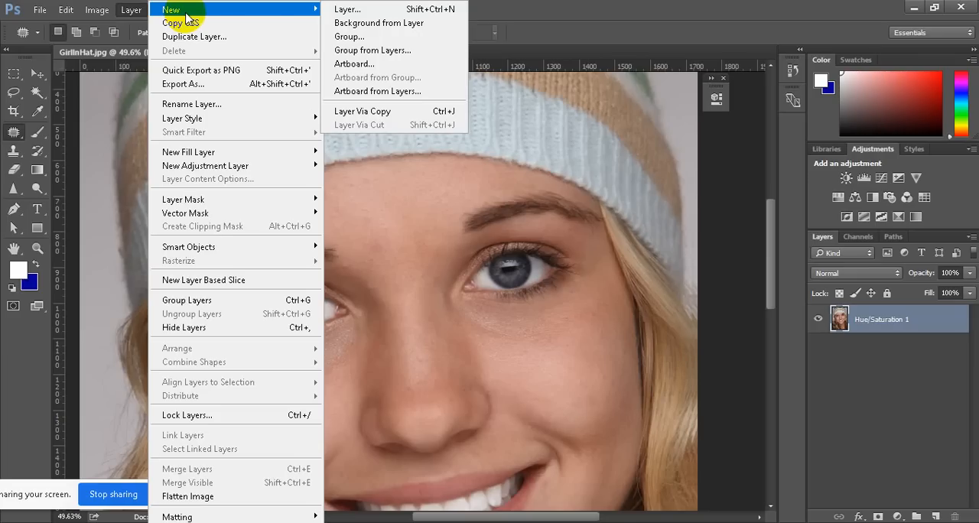
click(376, 13)
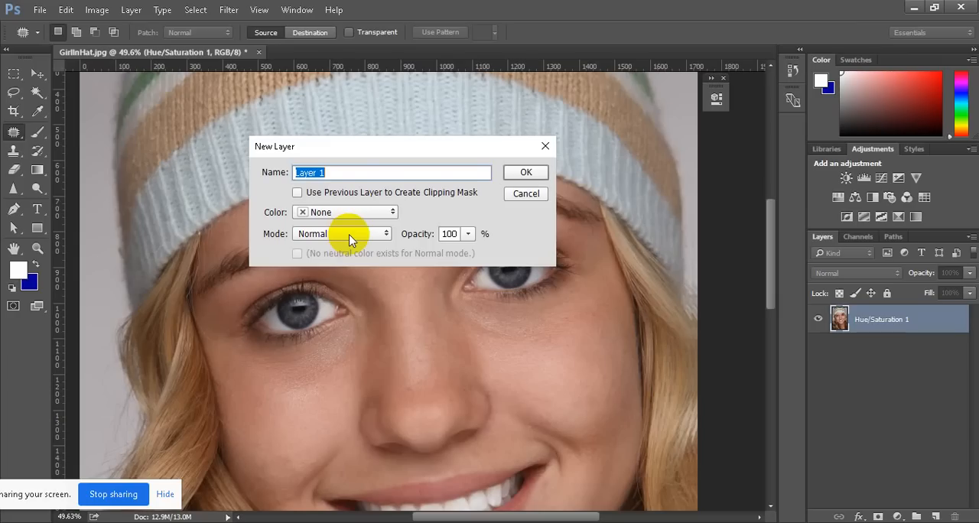
click(384, 236)
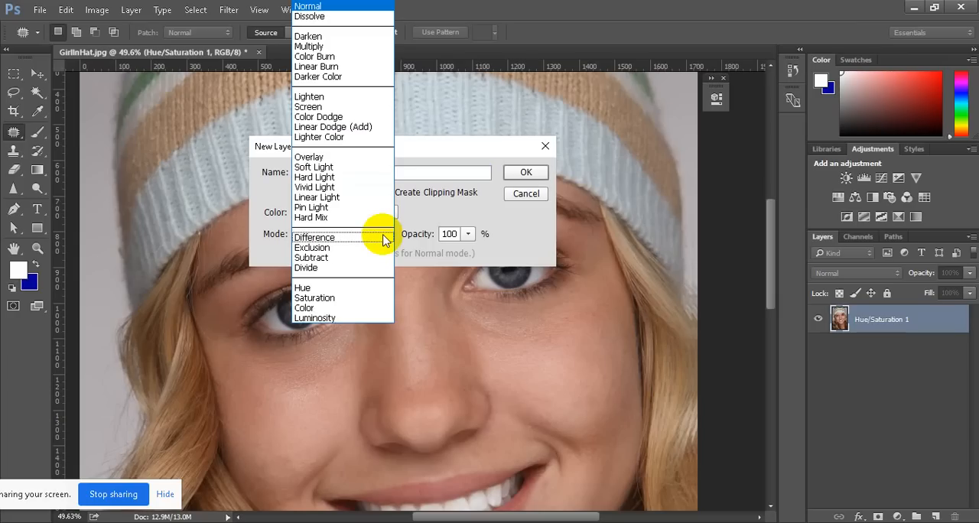
click(337, 159)
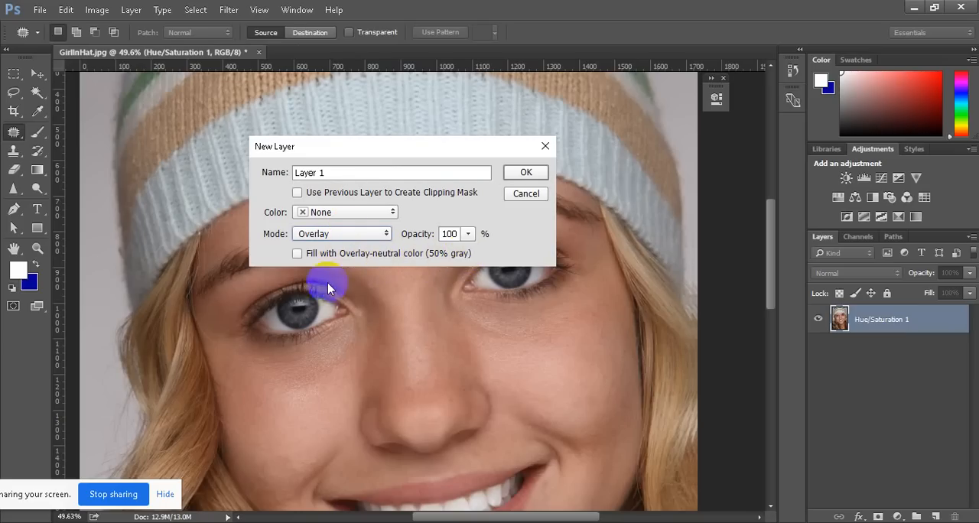
click(297, 253)
click(297, 254)
Name the new layer "eye ball" and create it above the merged portrait layer
drag(360, 173, 186, 171)
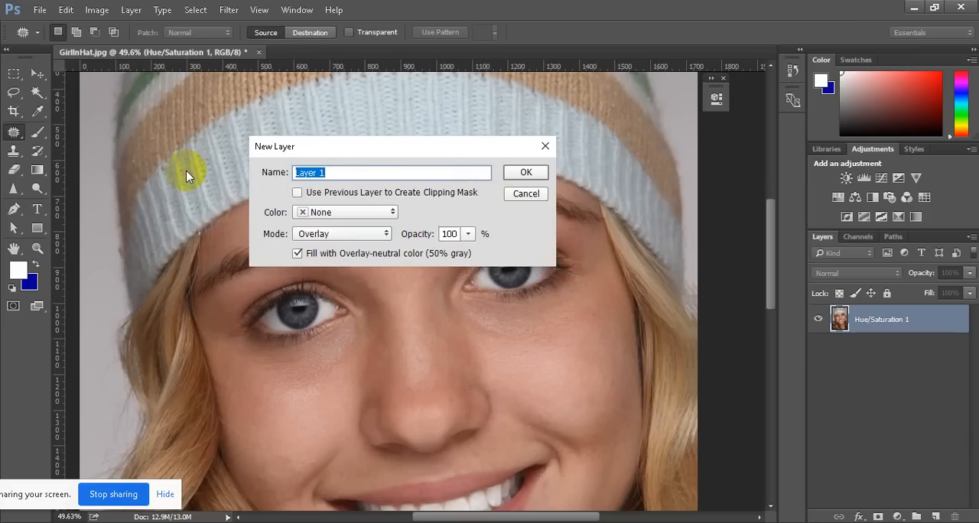
text(eyr)
text(e ball)
click(526, 174)
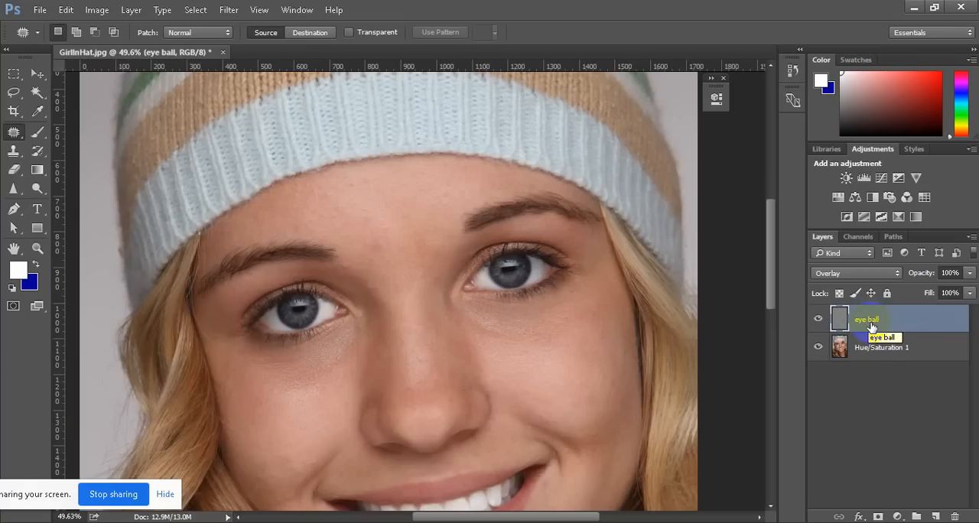
Reset the foreground and background colors to black and white and activate the Burn tool for the "eye ball" layer
key(s)
key(d)
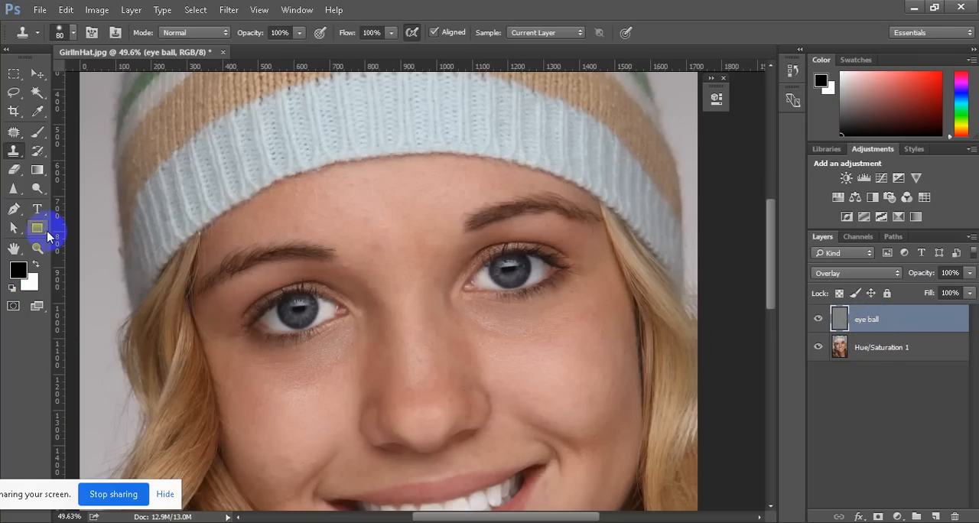
click(37, 188)
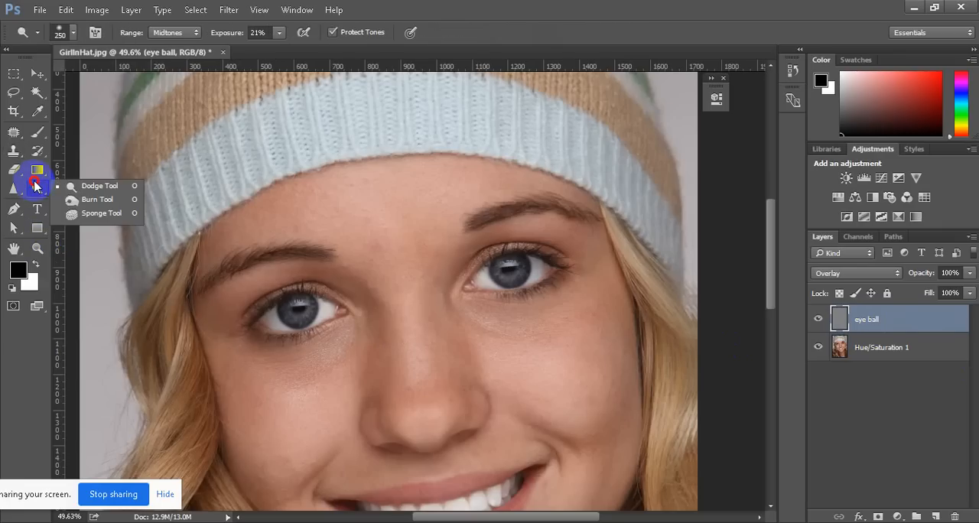
click(95, 200)
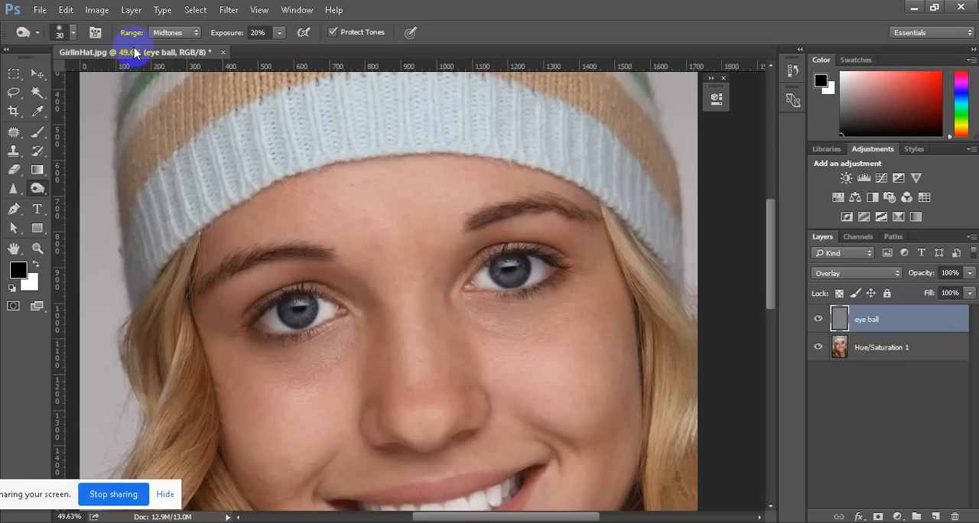
Set the Burn tool's range to Midtones and its exposure to 21%
click(199, 34)
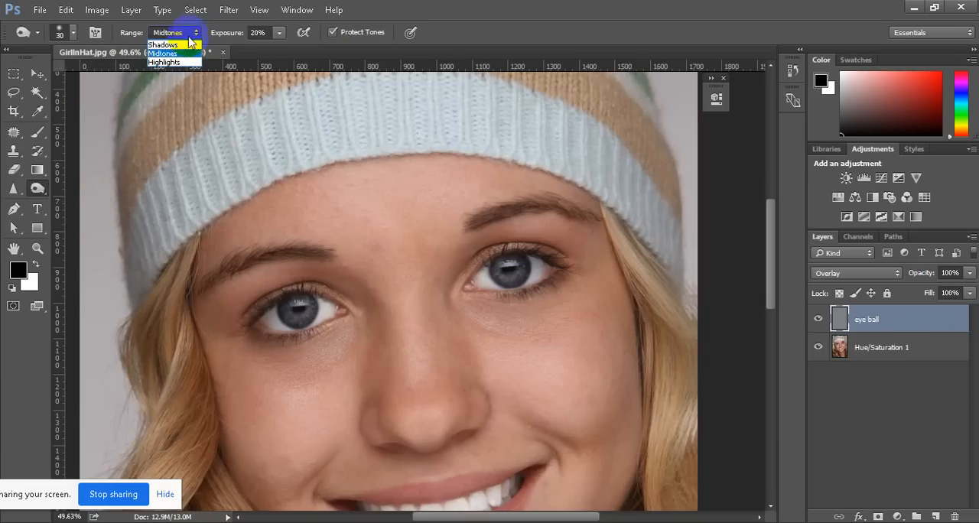
click(182, 49)
click(196, 33)
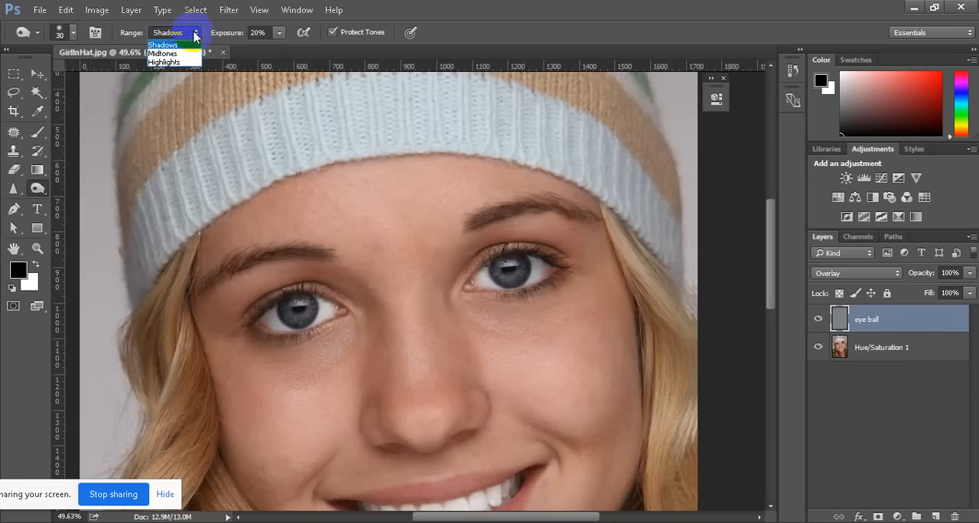
click(175, 62)
click(196, 35)
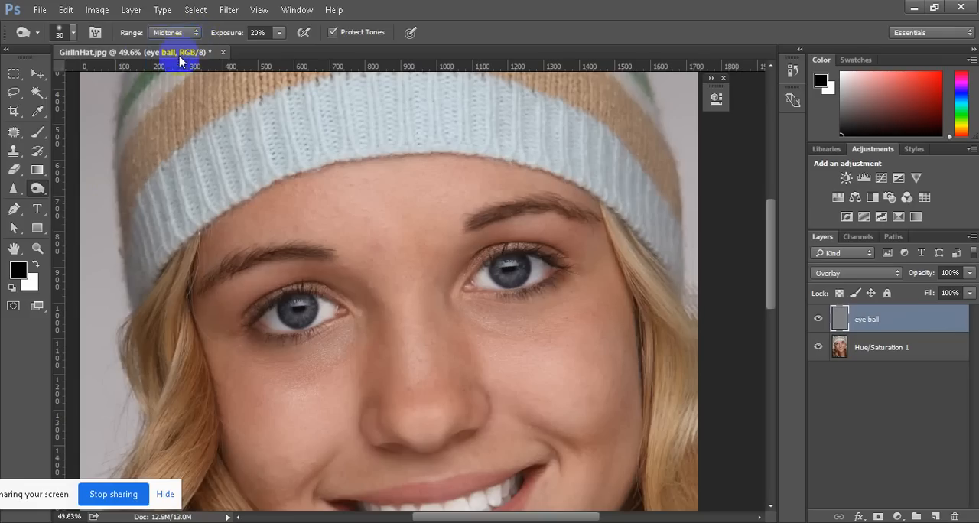
click(164, 53)
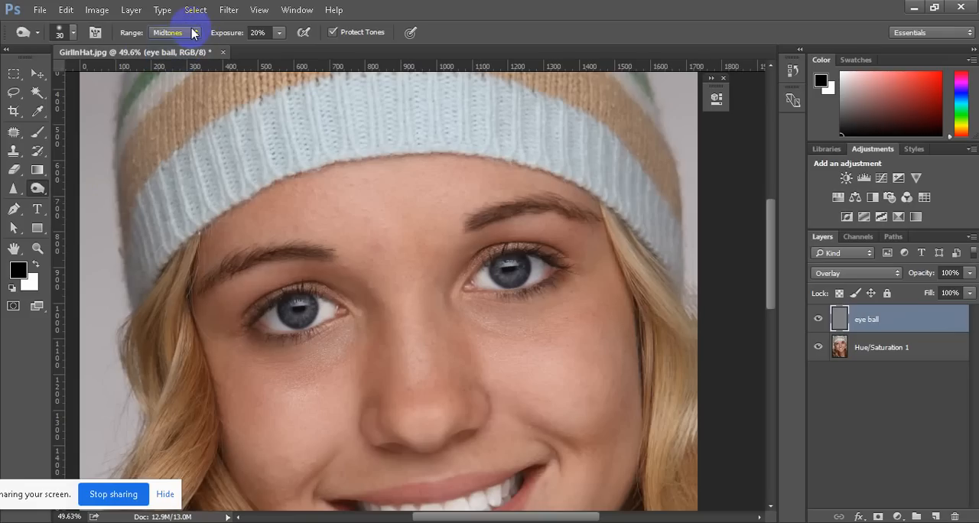
click(194, 33)
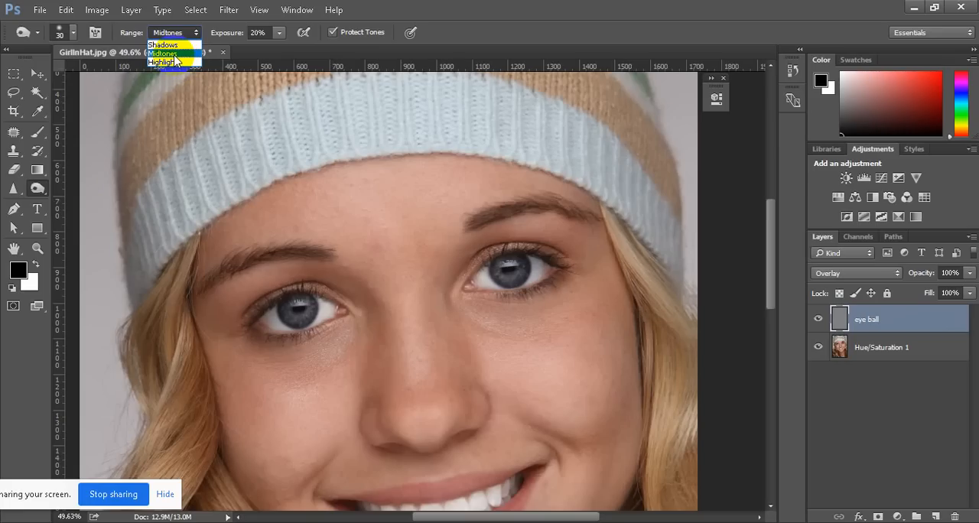
click(176, 55)
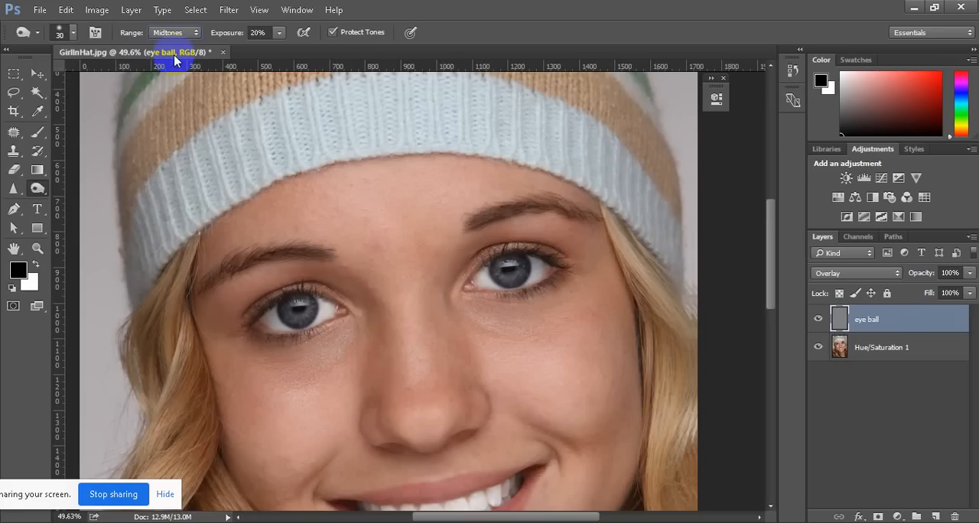
click(279, 33)
drag(281, 55, 339, 48)
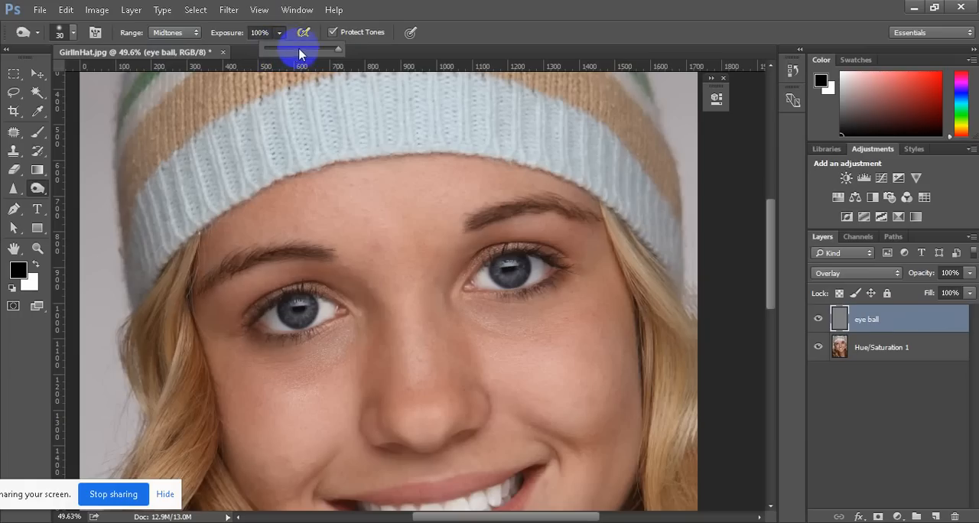
drag(338, 54, 281, 56)
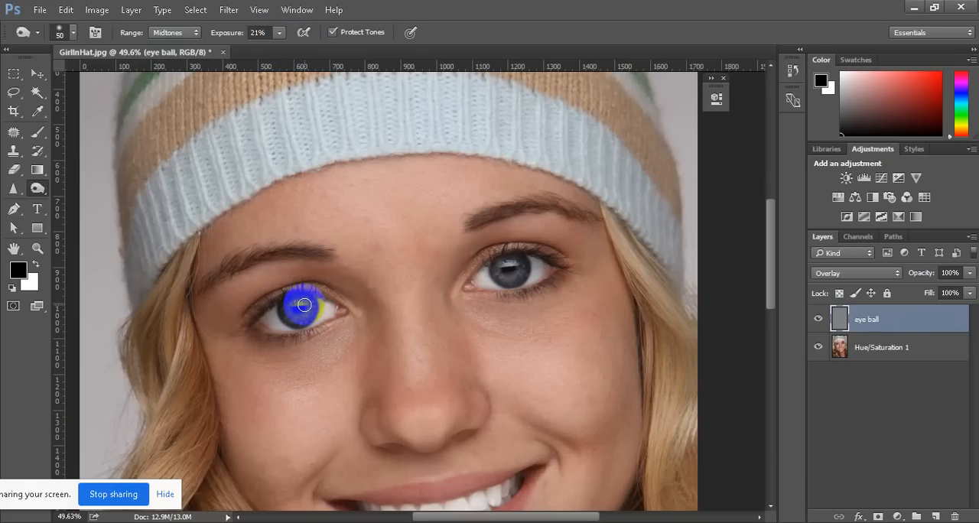
Burn the outer rim of the iris on the portrait's left side, using a brush size of 20
mouse_move(308, 308)
mouse_down()
mouse_move(290, 327)
mouse_move(304, 312)
mouse_move(301, 299)
mouse_up()
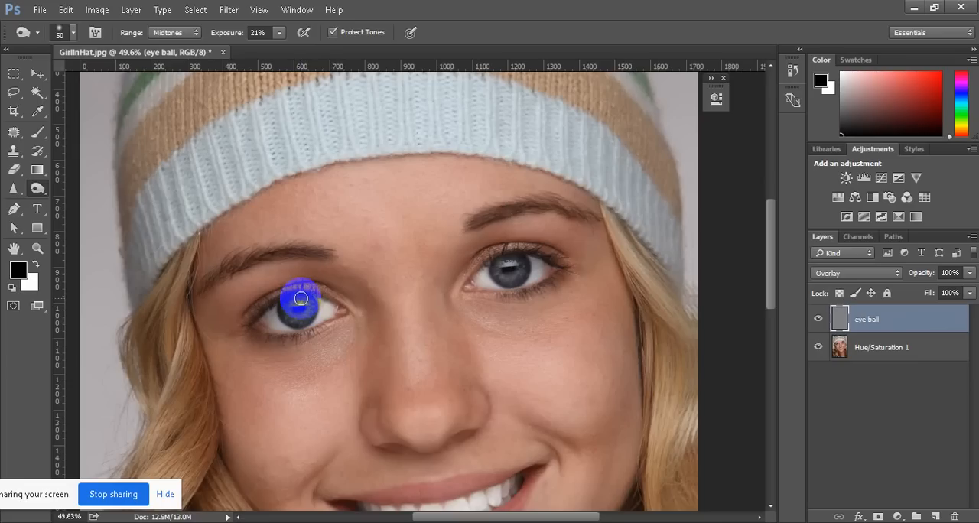
drag(301, 299, 326, 287)
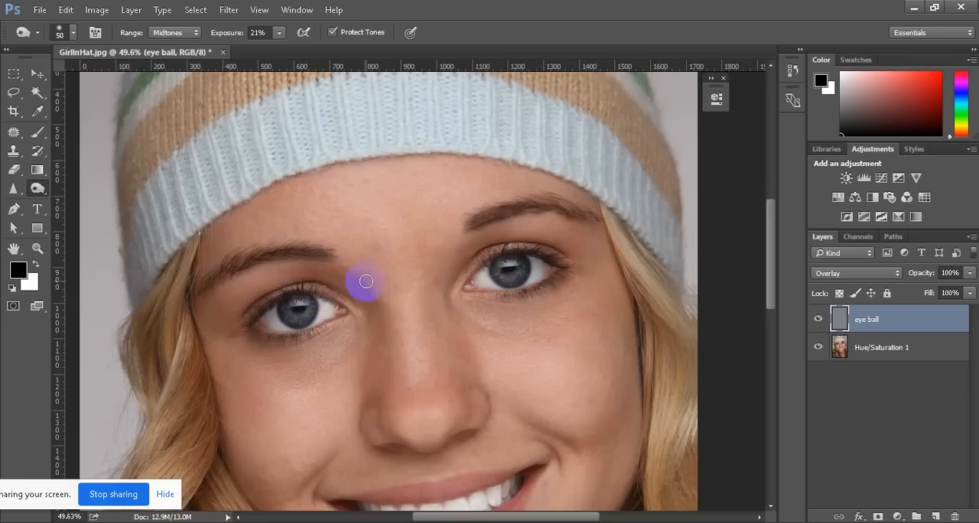
drag(283, 310, 277, 331)
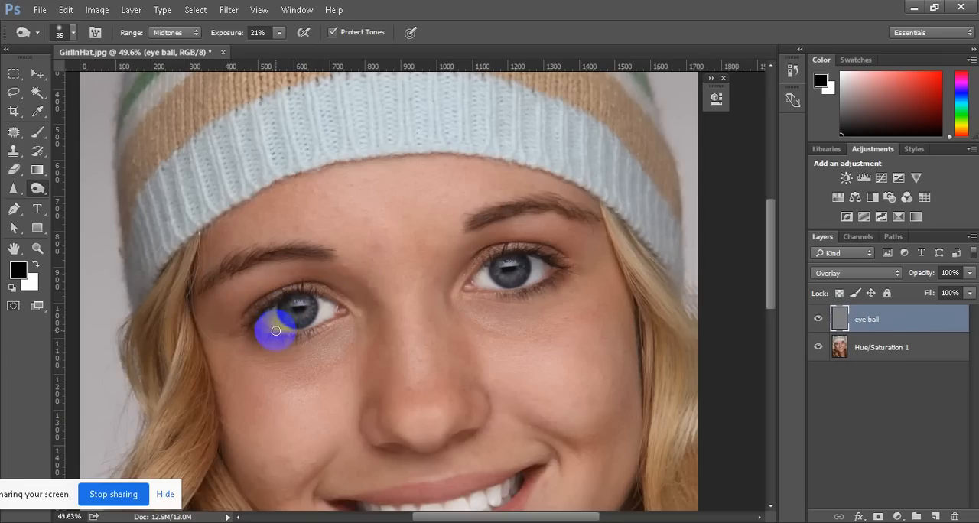
scroll(315, 313, up, 5)
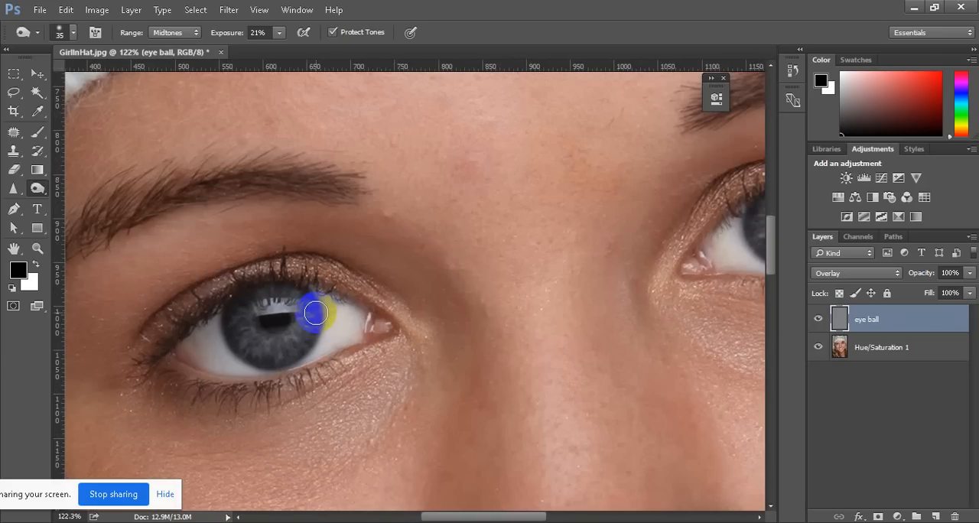
mouse_move(313, 315)
mouse_down()
mouse_move(236, 302)
mouse_move(228, 324)
mouse_move(265, 350)
mouse_move(253, 354)
mouse_move(236, 328)
mouse_move(240, 295)
mouse_move(289, 286)
mouse_move(304, 329)
mouse_move(280, 350)
mouse_move(302, 348)
mouse_move(306, 329)
mouse_move(276, 350)
mouse_move(232, 334)
mouse_move(254, 352)
mouse_move(297, 341)
mouse_move(308, 298)
mouse_move(287, 349)
mouse_move(236, 328)
mouse_move(311, 323)
mouse_move(324, 306)
mouse_up()
scroll(322, 309, down, 3)
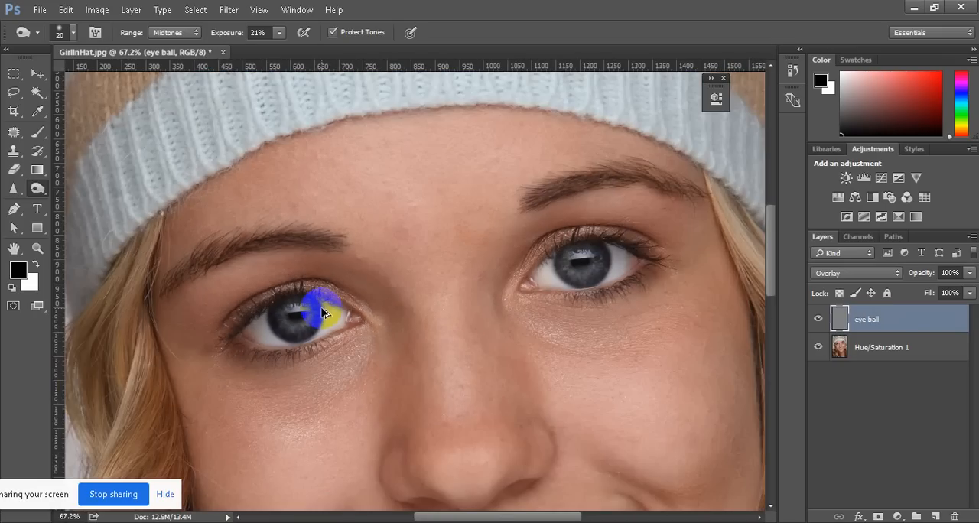
Burn the iris rim of the eye on the portrait's right side to match the first eye
scroll(629, 311, up, 3)
scroll(575, 278, down, 2)
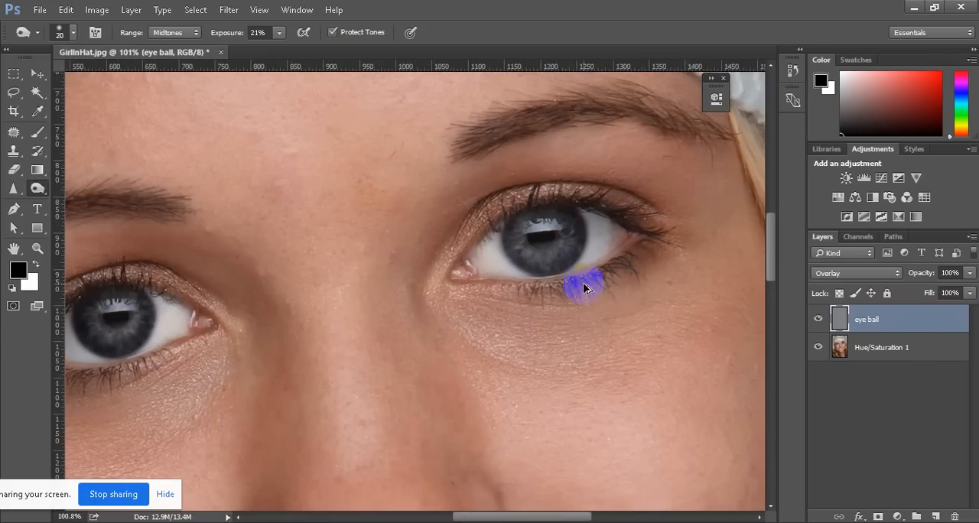
mouse_move(150, 332)
mouse_down()
mouse_move(118, 352)
mouse_move(140, 341)
mouse_move(115, 350)
mouse_move(136, 341)
mouse_move(109, 346)
mouse_move(90, 329)
mouse_move(101, 348)
mouse_move(87, 342)
mouse_move(83, 320)
mouse_move(111, 306)
mouse_up()
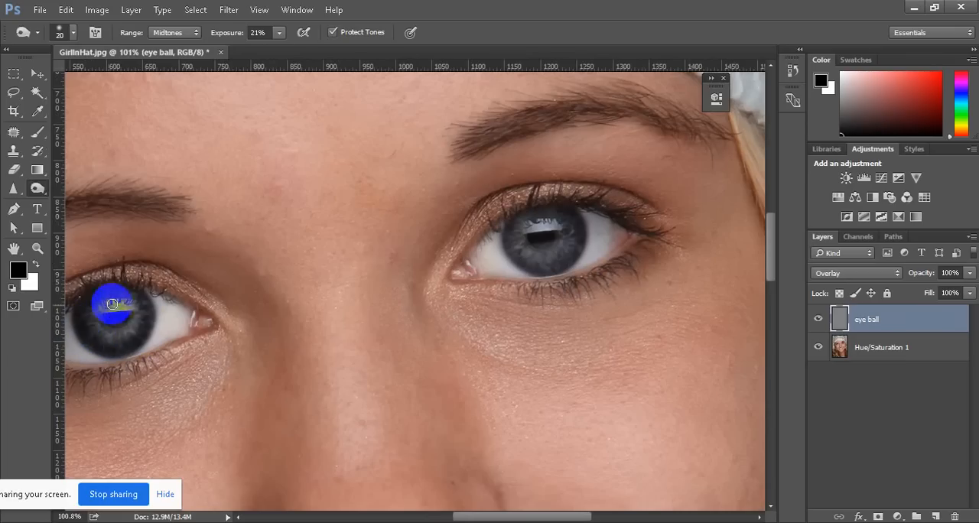
mouse_move(517, 246)
mouse_down()
mouse_move(577, 256)
mouse_move(540, 271)
mouse_move(570, 254)
mouse_move(570, 235)
mouse_move(581, 240)
mouse_move(579, 250)
mouse_move(556, 214)
mouse_move(523, 218)
mouse_move(501, 235)
mouse_move(524, 217)
mouse_move(517, 253)
mouse_move(513, 236)
mouse_move(552, 264)
mouse_move(541, 264)
mouse_move(520, 254)
mouse_move(566, 266)
mouse_move(582, 238)
mouse_move(547, 214)
mouse_move(504, 237)
mouse_move(135, 300)
mouse_move(142, 329)
mouse_move(113, 342)
mouse_move(92, 305)
mouse_move(101, 342)
mouse_move(83, 321)
mouse_move(98, 345)
mouse_move(101, 338)
mouse_move(112, 349)
mouse_move(142, 340)
mouse_move(144, 317)
mouse_move(86, 364)
mouse_up()
scroll(452, 353, down, 5)
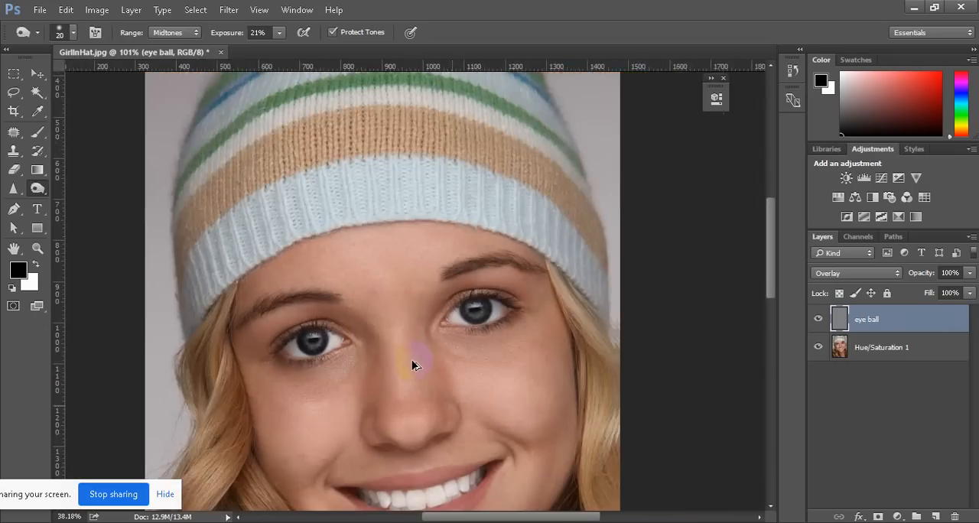
Examine the burned irises of both eyes close up and in the context of the whole face
drag(280, 386, 316, 365)
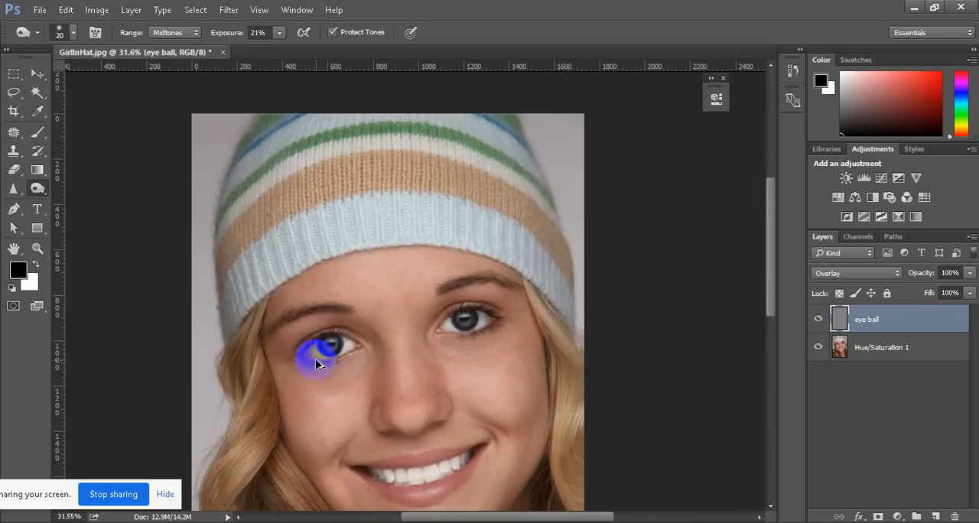
scroll(315, 358, up, 6)
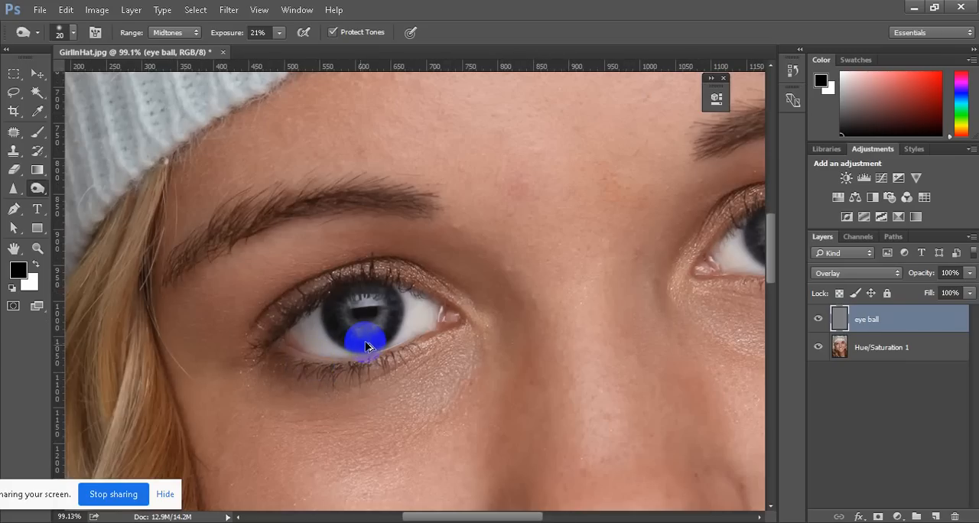
mouse_move(337, 362)
mouse_down()
mouse_move(244, 389)
mouse_move(274, 386)
mouse_up()
scroll(277, 346, right, 5)
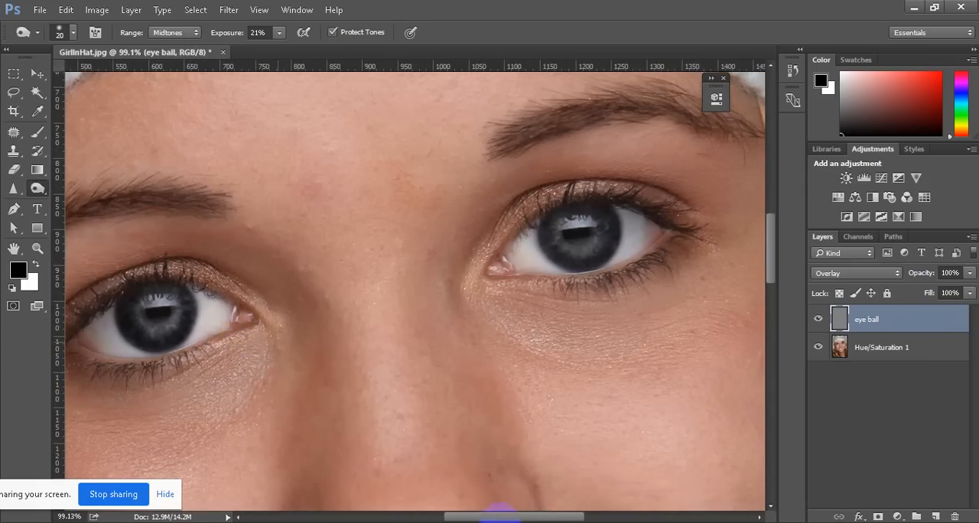
scroll(501, 510, down, 5)
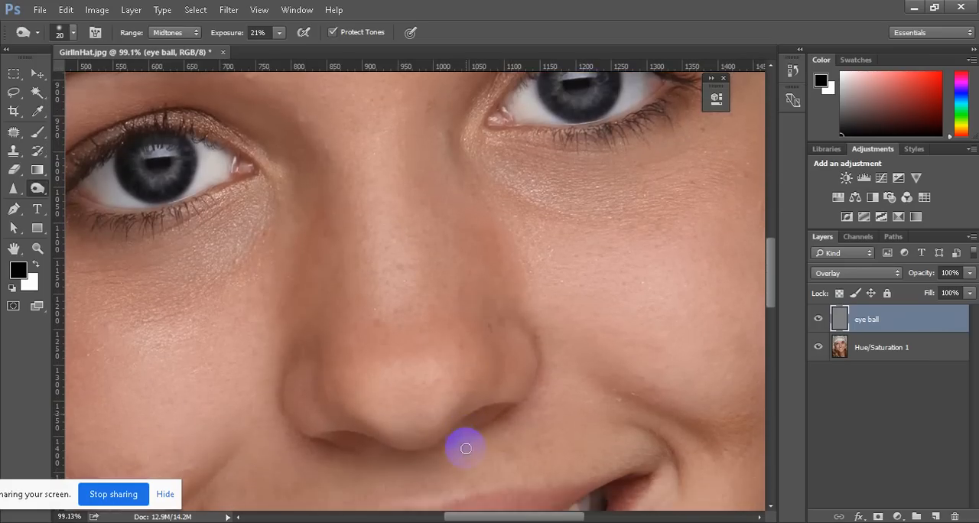
scroll(466, 448, down, 7)
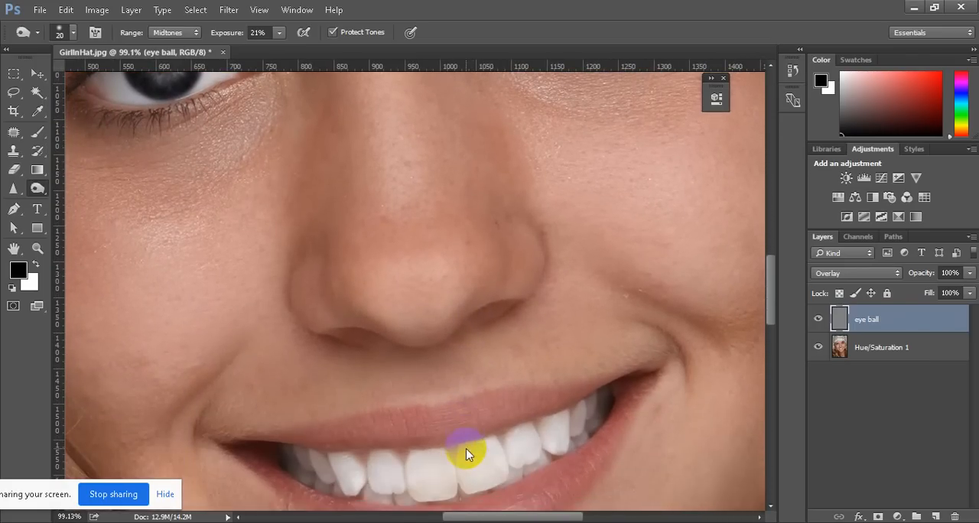
scroll(466, 448, up, 5)
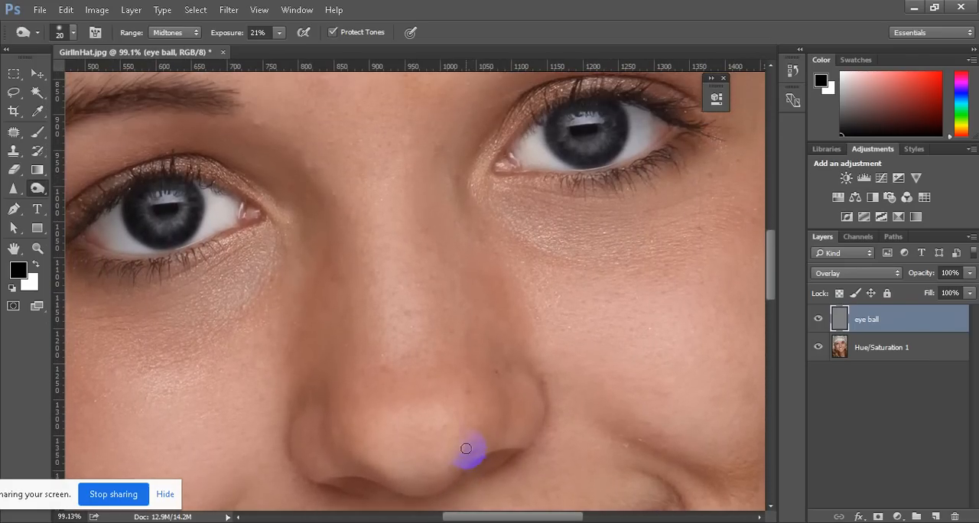
scroll(465, 448, up, 6)
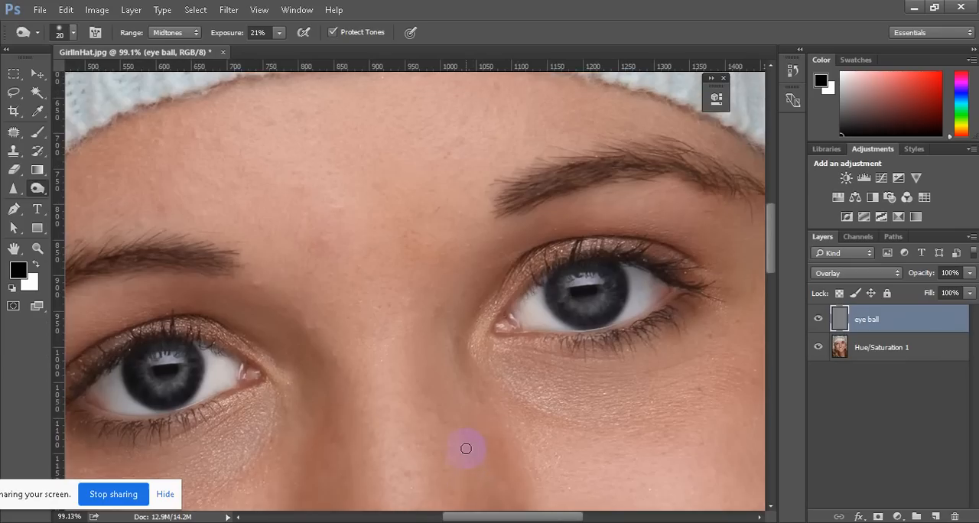
scroll(465, 448, up, 5)
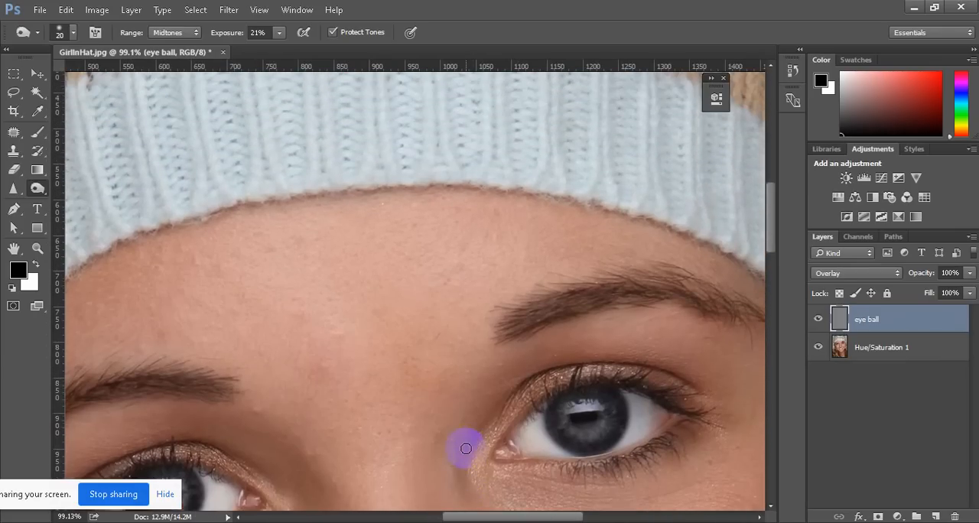
scroll(465, 448, up, 1)
scroll(465, 448, down, 3)
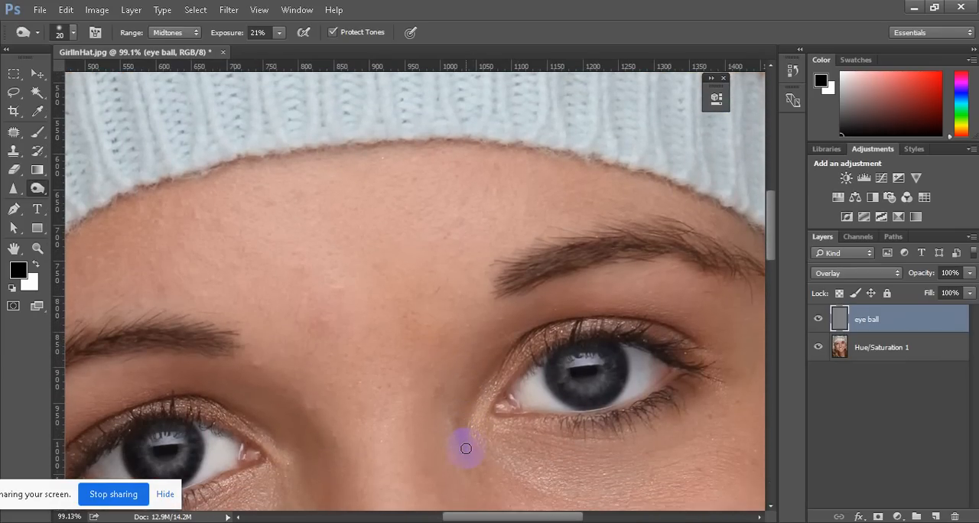
scroll(466, 449, down, 3)
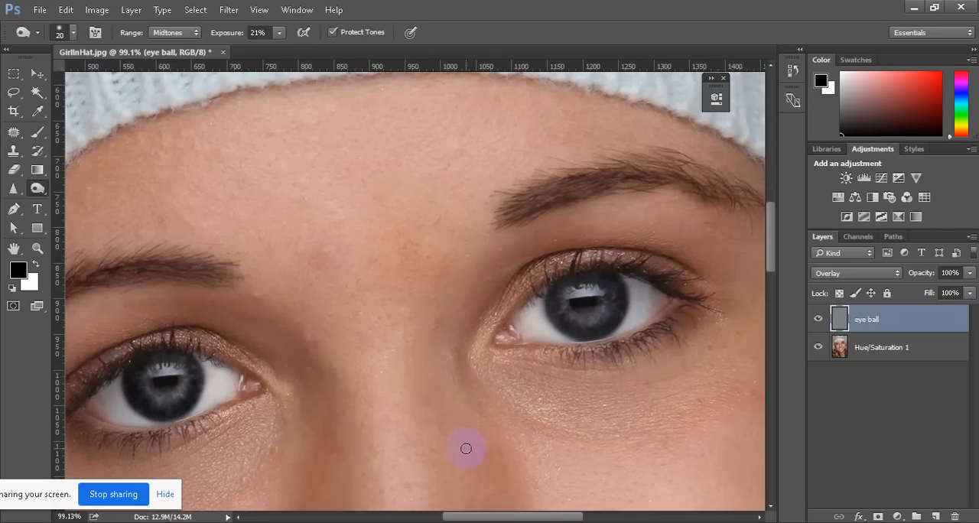
mouse_move(205, 421)
mouse_down()
mouse_move(190, 387)
mouse_move(171, 401)
mouse_move(135, 387)
mouse_move(179, 396)
mouse_move(157, 398)
mouse_move(148, 385)
mouse_move(164, 403)
mouse_move(172, 360)
mouse_move(143, 369)
mouse_move(184, 399)
mouse_up()
mouse_move(540, 319)
mouse_down()
mouse_move(586, 321)
mouse_move(581, 306)
mouse_move(586, 313)
mouse_up()
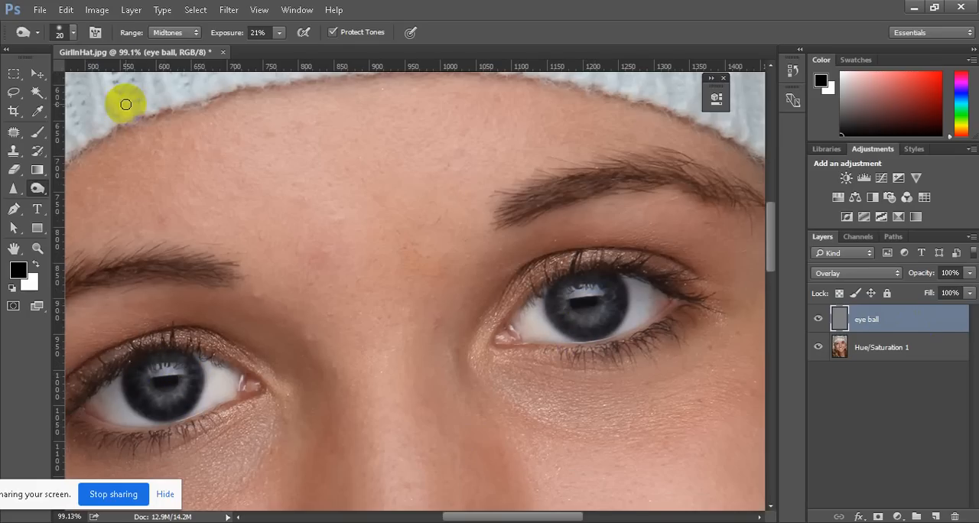
Create a new layer above the eye ball layer in Overlay mode, filled with the Overlay-neutral 50% gray
click(130, 10)
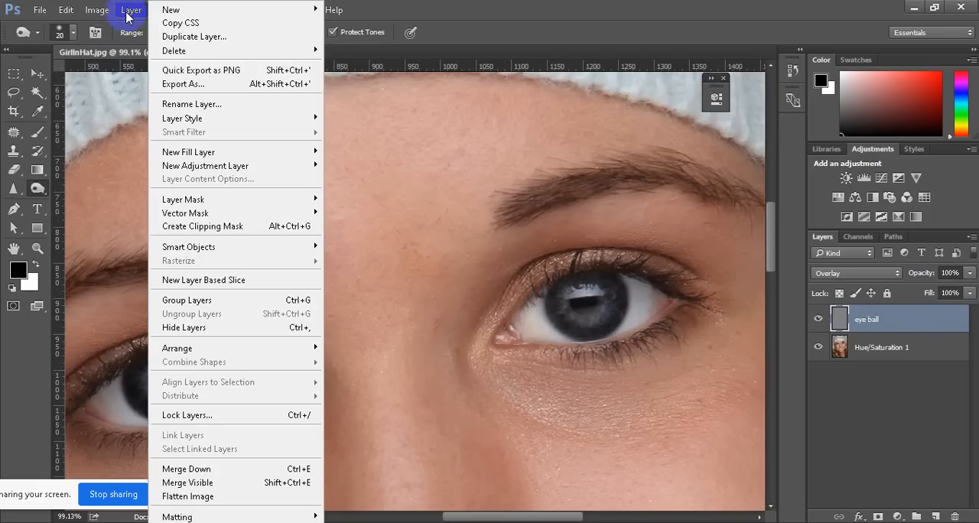
mouse_move(197, 11)
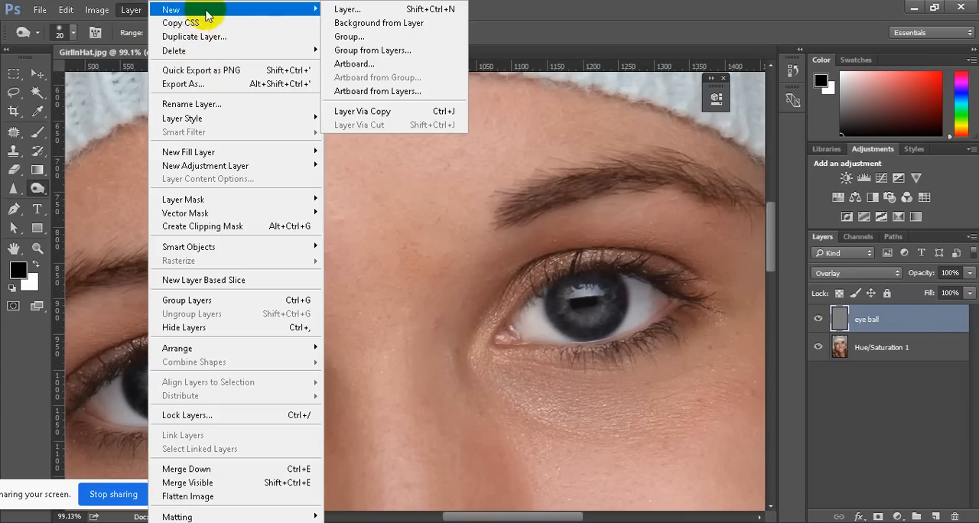
click(336, 9)
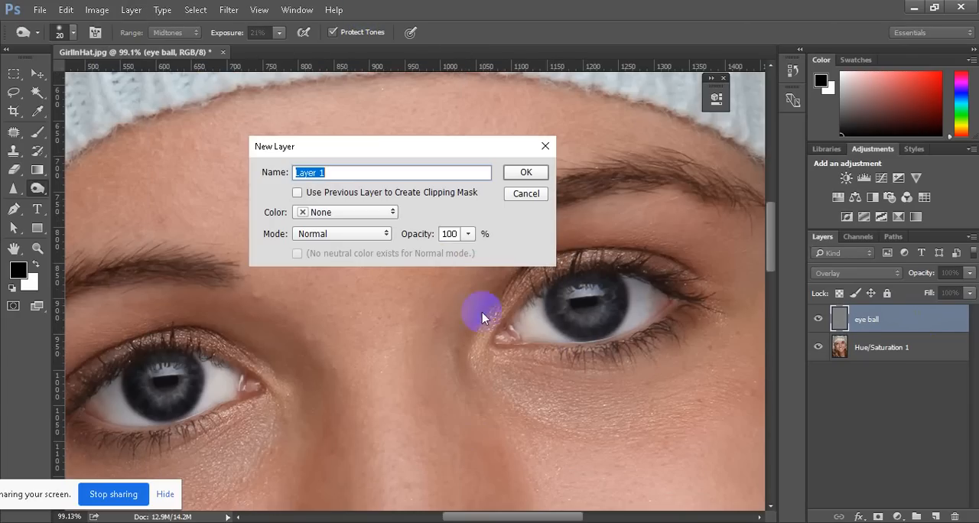
click(390, 215)
click(386, 223)
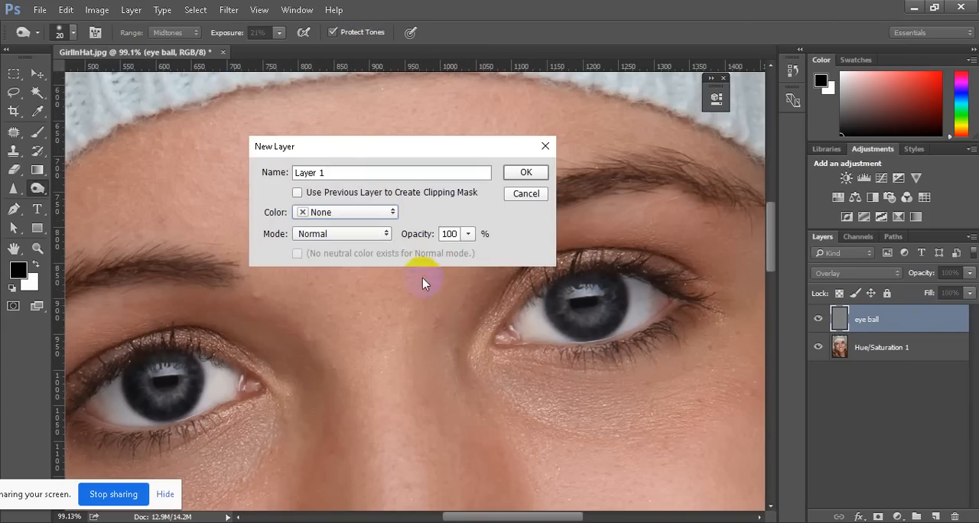
click(376, 239)
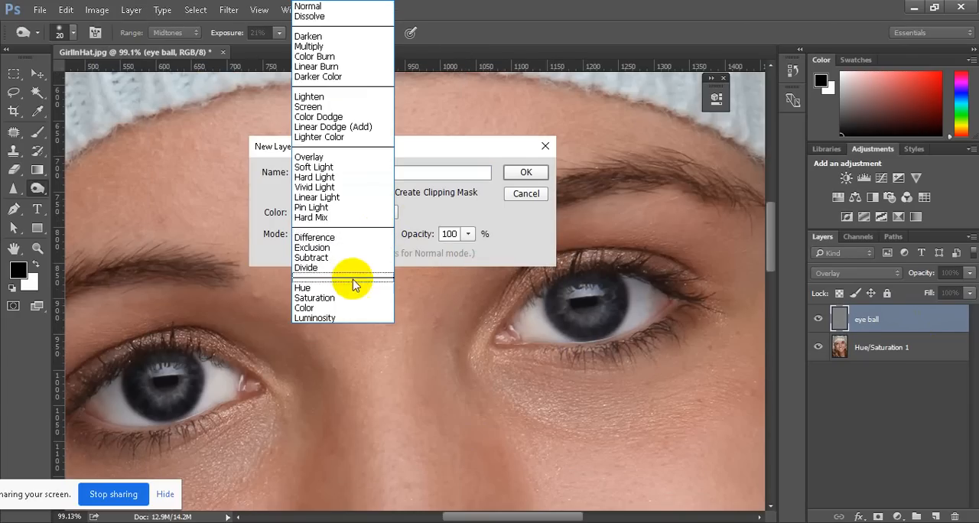
click(346, 159)
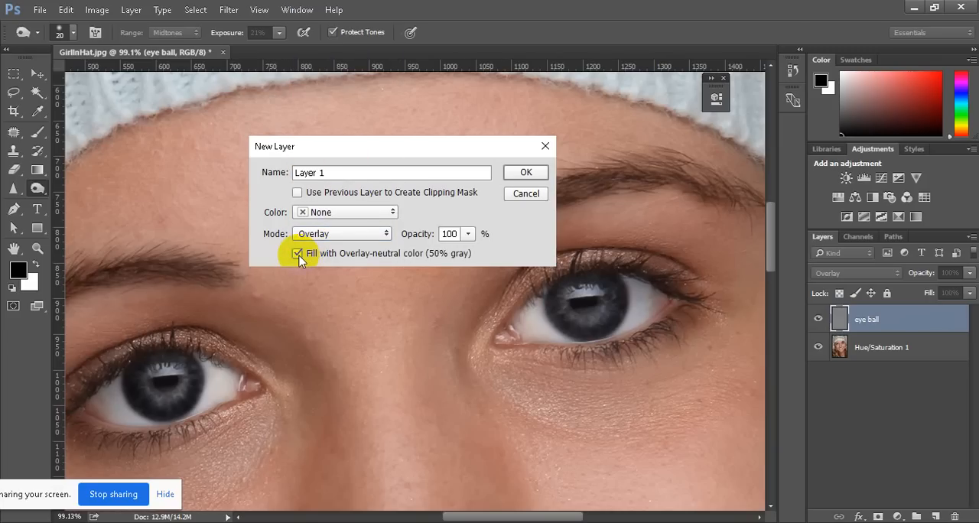
click(527, 173)
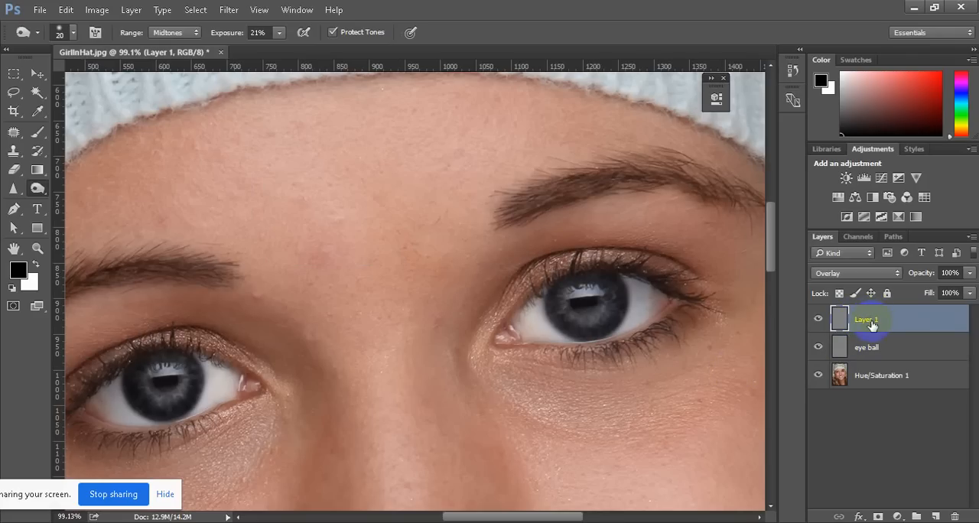
Switch to the Dodge tool and reduce its brush size to 40 for work on the irises
click(40, 189)
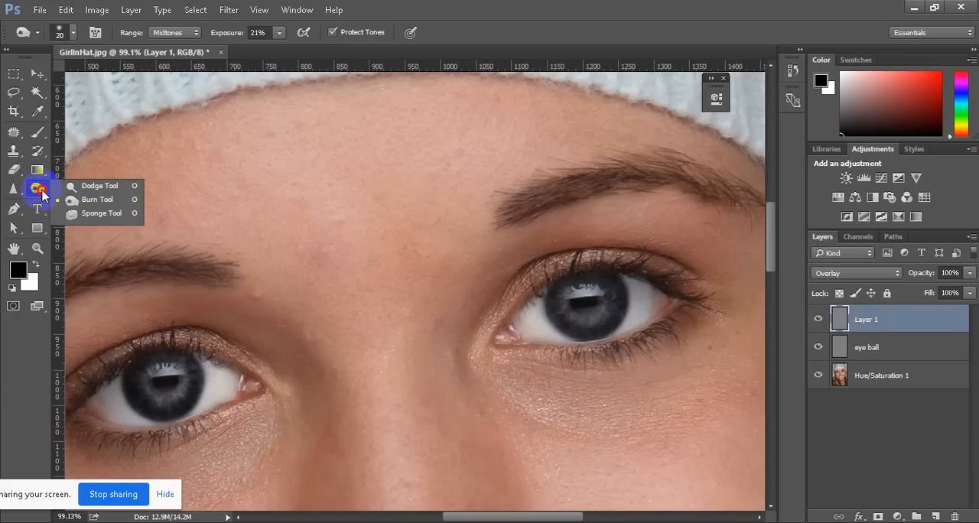
click(105, 190)
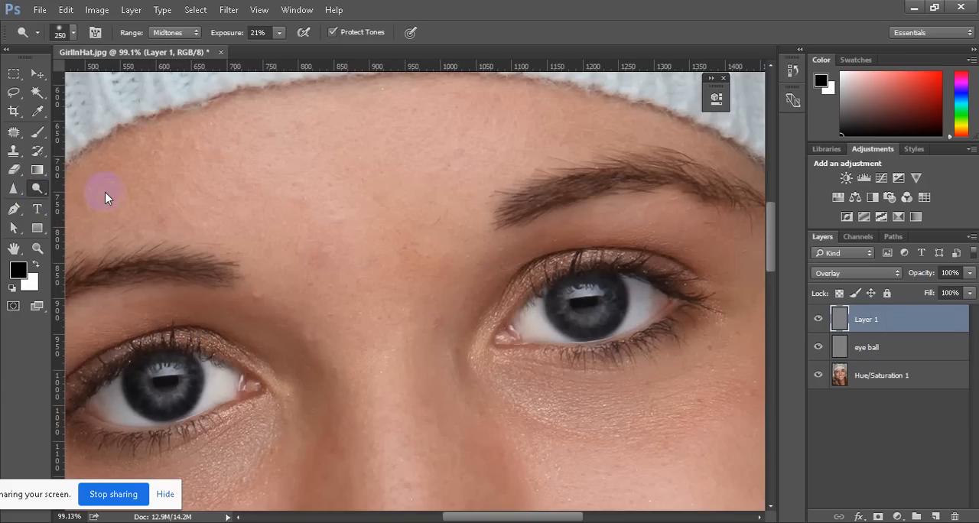
drag(165, 379, 179, 379)
key(bracketleft)
key(bracketleft)
key(bracketleft)
key(bracketleft)
key(bracketleft)
key(bracketleft)
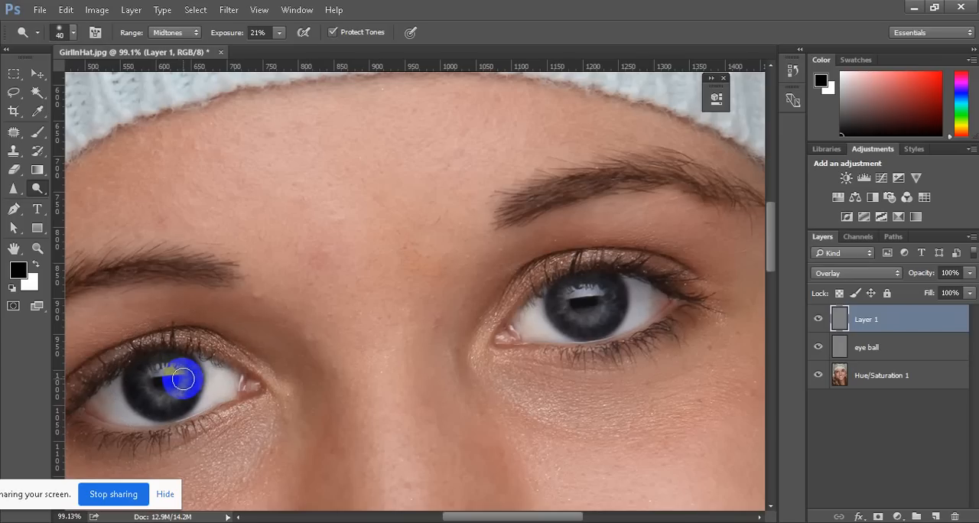
Dodge the inner iris around the pupil of the eye on the portrait's left side, reducing the brush size to 15
ctrl+drag(97, 400, 170, 403)
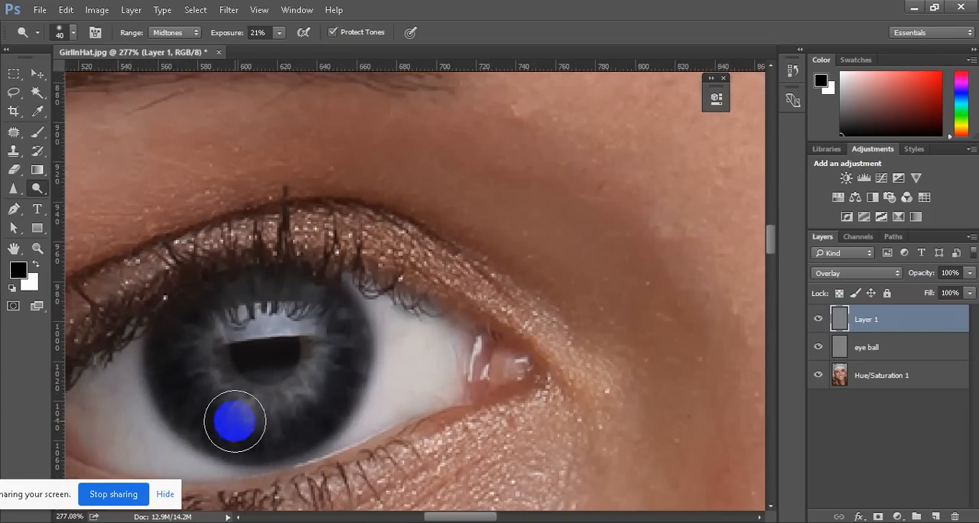
drag(235, 421, 249, 414)
key(bracketleft)
key(bracketleft)
key(bracketleft)
key(bracketleft)
key(bracketleft)
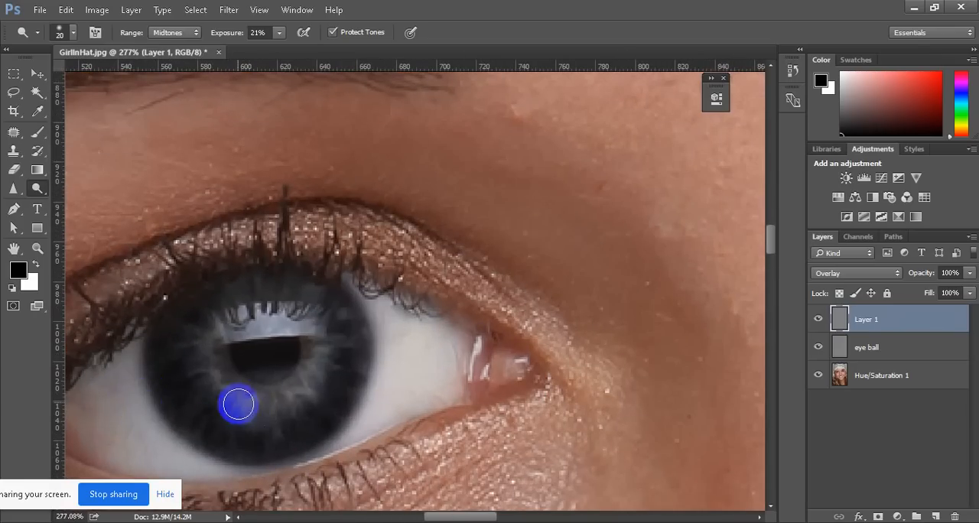
click(214, 354)
mouse_move(214, 353)
mouse_down()
mouse_move(216, 384)
mouse_move(218, 375)
mouse_up()
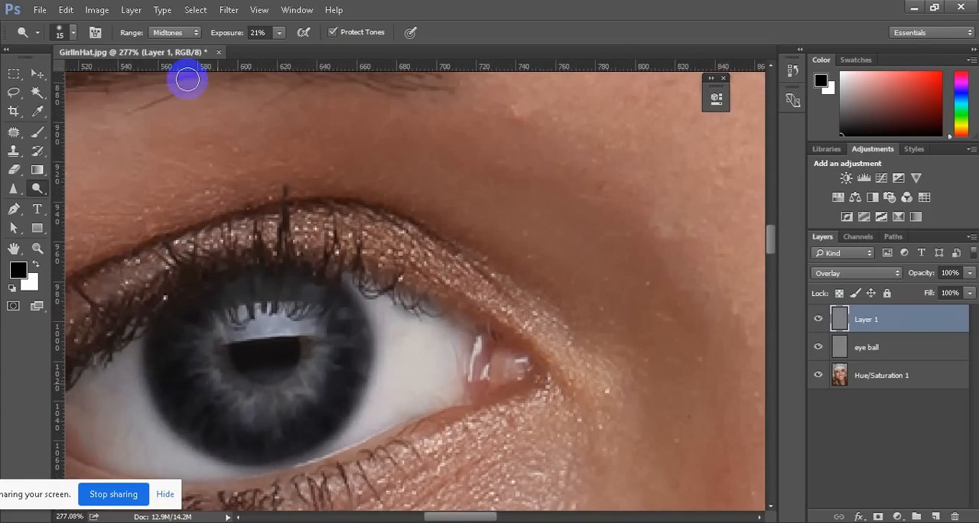
Brighten the same iris further around the pupil, keeping the Dodge range at Midtones and the exposure at 21%
click(185, 33)
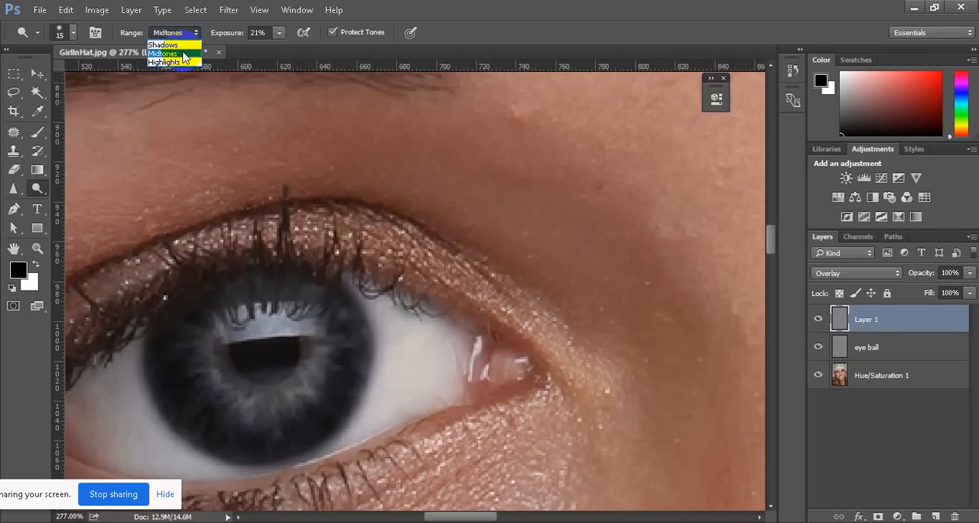
click(183, 54)
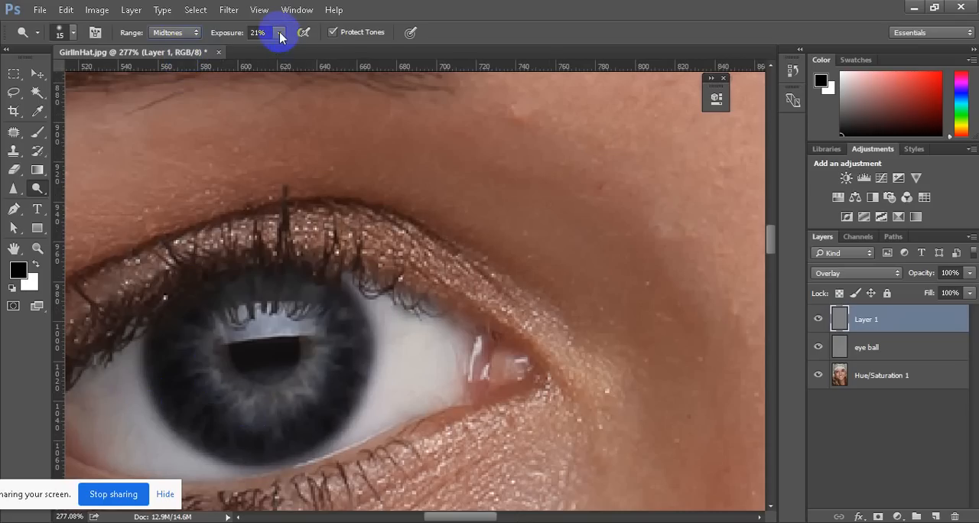
click(279, 33)
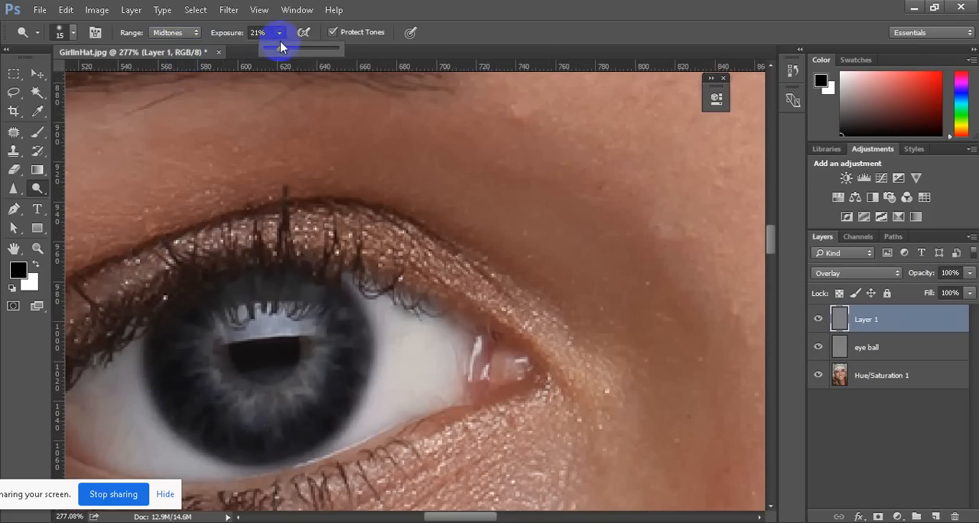
click(280, 32)
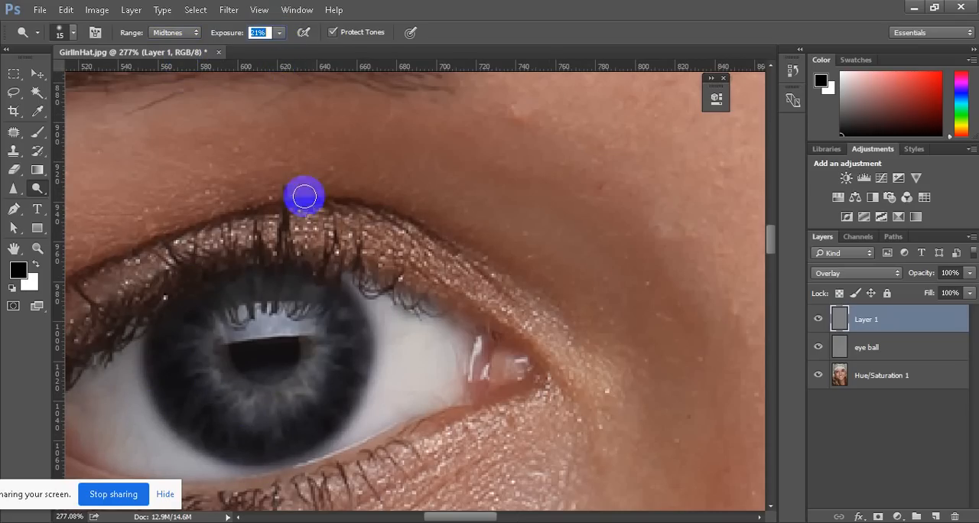
mouse_move(321, 344)
mouse_down()
mouse_move(279, 389)
mouse_move(249, 397)
mouse_move(299, 385)
mouse_move(263, 412)
mouse_move(212, 388)
mouse_move(215, 374)
mouse_move(228, 401)
mouse_move(212, 322)
mouse_move(257, 320)
mouse_move(245, 324)
mouse_move(308, 362)
mouse_move(312, 335)
mouse_move(296, 389)
mouse_move(227, 392)
mouse_move(317, 353)
mouse_move(292, 403)
mouse_move(213, 372)
mouse_move(251, 407)
mouse_move(226, 394)
mouse_move(207, 362)
mouse_move(221, 389)
mouse_move(313, 400)
mouse_move(296, 410)
mouse_move(363, 394)
mouse_up()
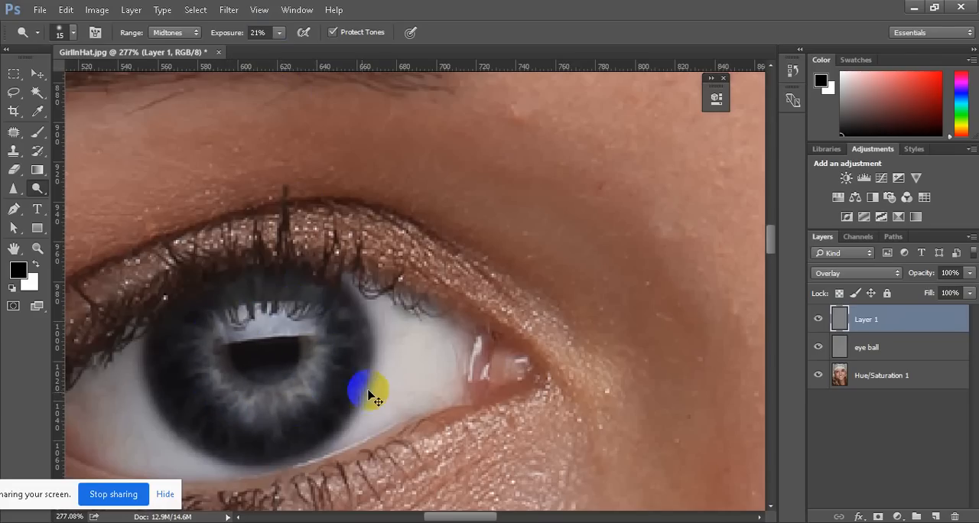
Dodge the inner iris of the eye on the portrait's right side to match the first eye
scroll(307, 398, down, 4)
scroll(305, 400, down, 3)
scroll(704, 329, up, 4)
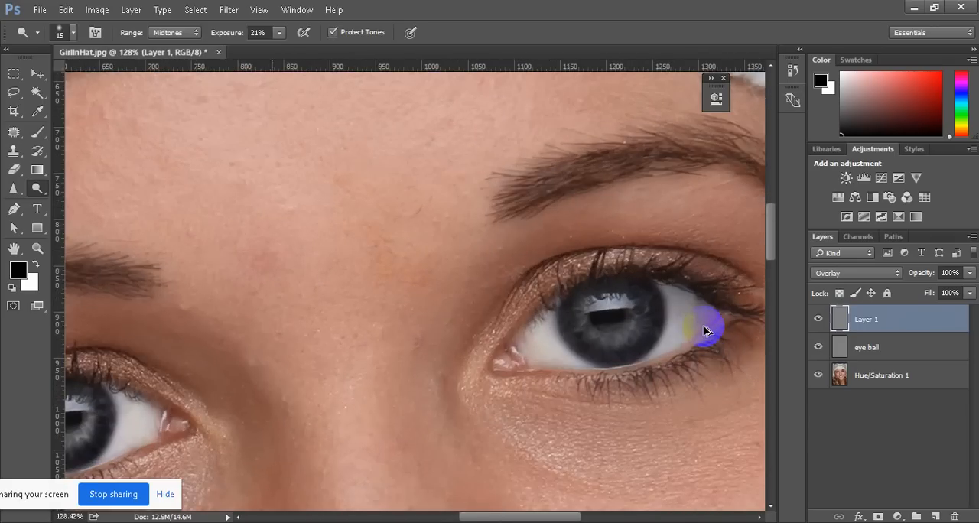
scroll(696, 306, down, 2)
scroll(663, 332, up, 3)
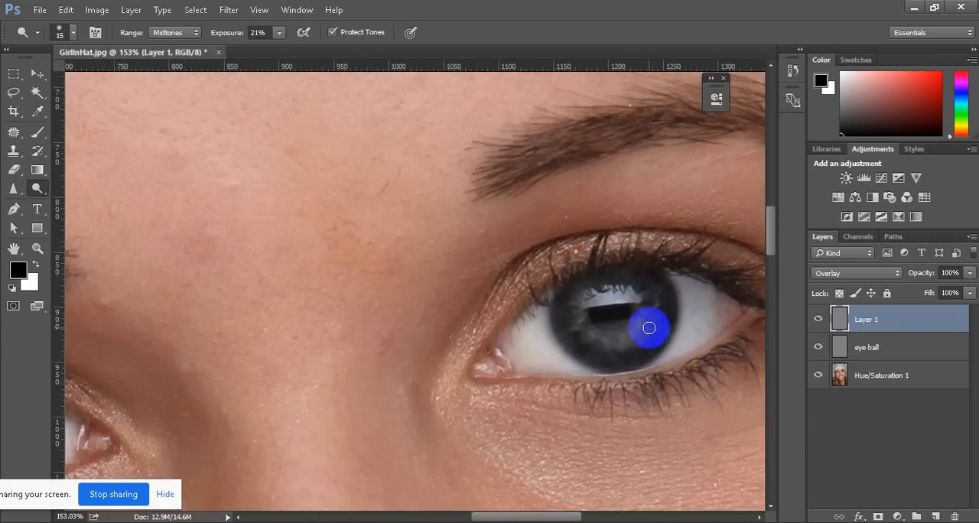
mouse_move(649, 328)
mouse_down()
mouse_move(602, 342)
mouse_move(580, 314)
mouse_move(588, 328)
mouse_move(624, 339)
mouse_move(579, 325)
mouse_move(574, 294)
mouse_move(609, 272)
mouse_move(652, 275)
mouse_move(662, 314)
mouse_move(642, 335)
mouse_move(654, 304)
mouse_move(649, 330)
mouse_move(618, 348)
mouse_move(591, 340)
mouse_move(613, 345)
mouse_move(592, 340)
mouse_move(576, 318)
mouse_move(595, 343)
mouse_move(634, 344)
mouse_move(648, 314)
mouse_move(617, 354)
mouse_up()
scroll(430, 343, down, 5)
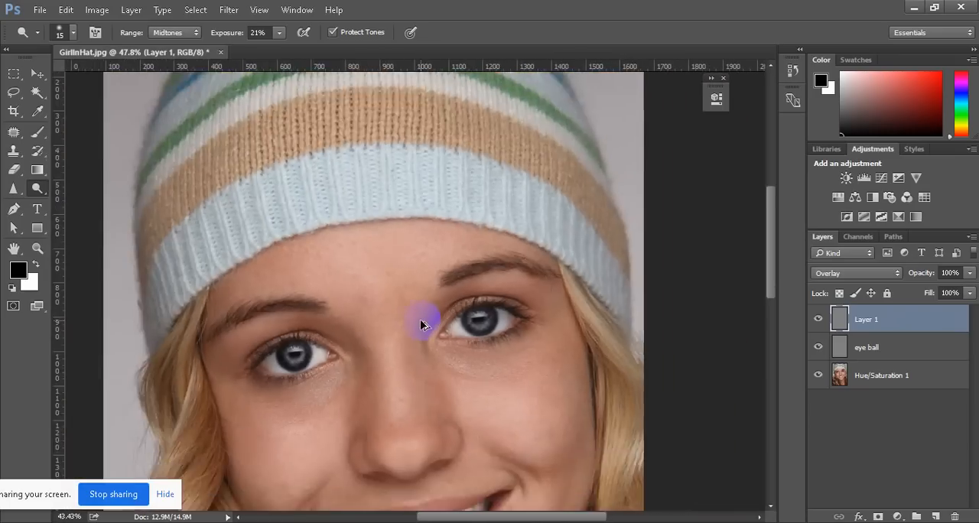
scroll(440, 387, up, 2)
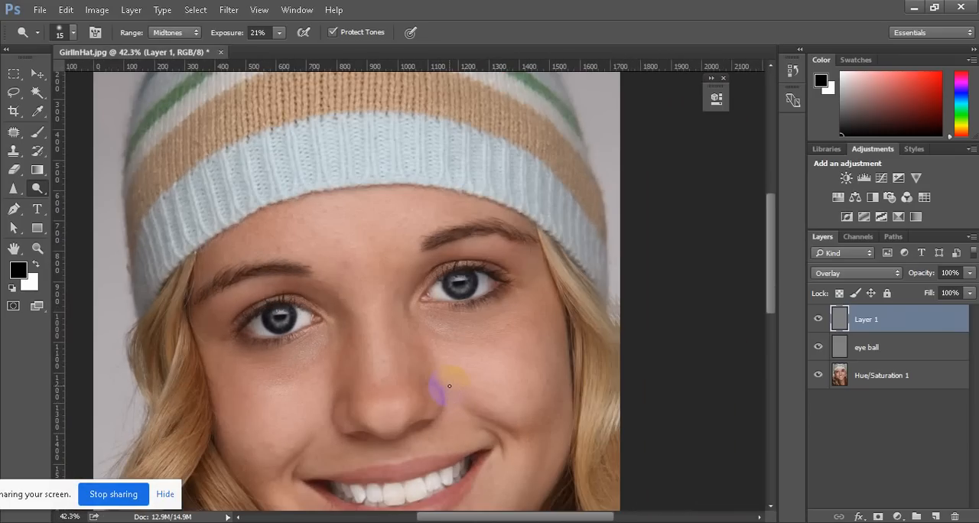
Darken the pupil of the eye on the portrait's left side with the Burn tool, raising the brush size to 40
scroll(319, 335, up, 2)
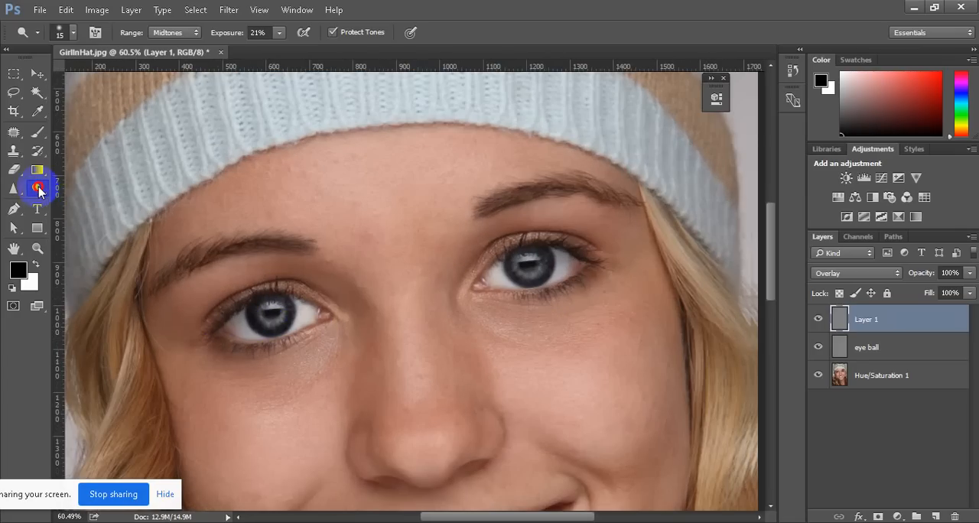
drag(40, 191, 87, 213)
click(245, 327)
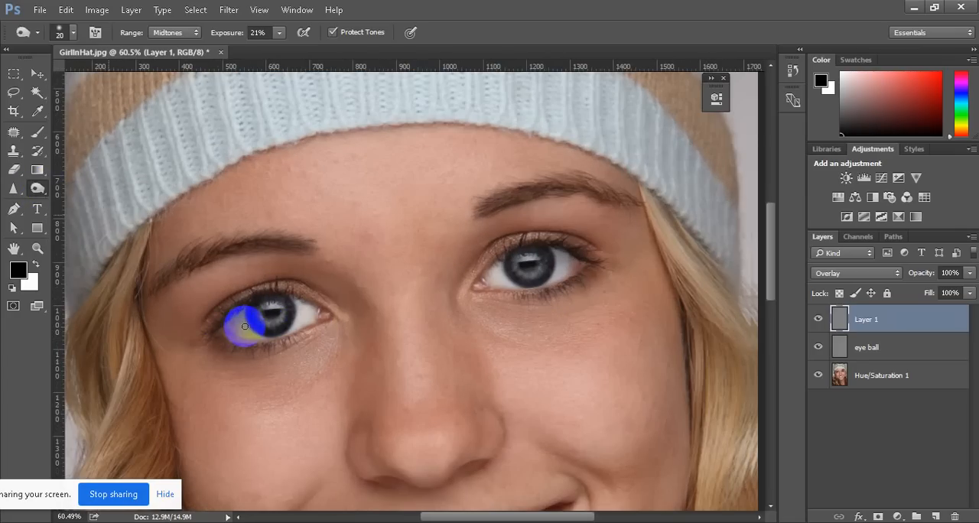
scroll(263, 317, up, 5)
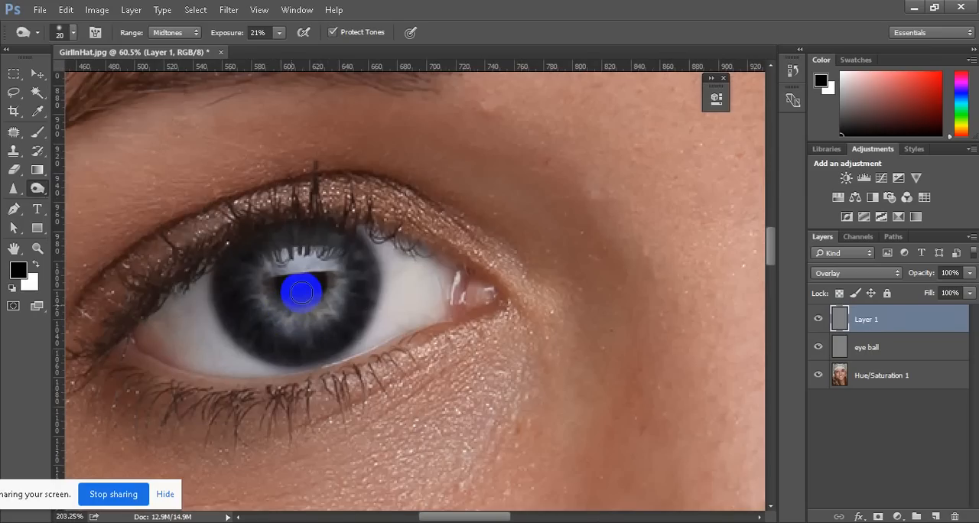
key(bracketright)
key(bracketright)
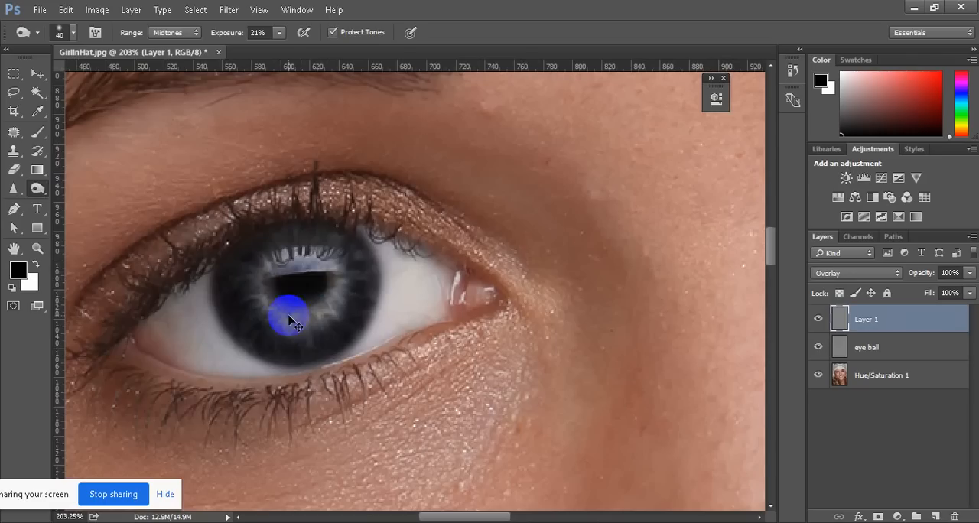
Burn the pupil of the eye on the portrait's right side and compare both eyes in the whole portrait
scroll(286, 306, down, 2)
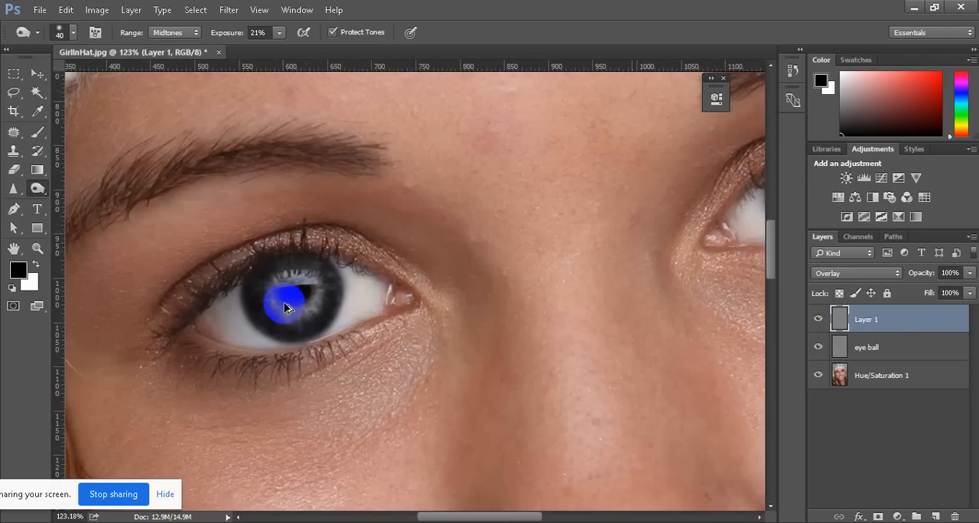
scroll(286, 306, down, 3)
scroll(447, 283, up, 2)
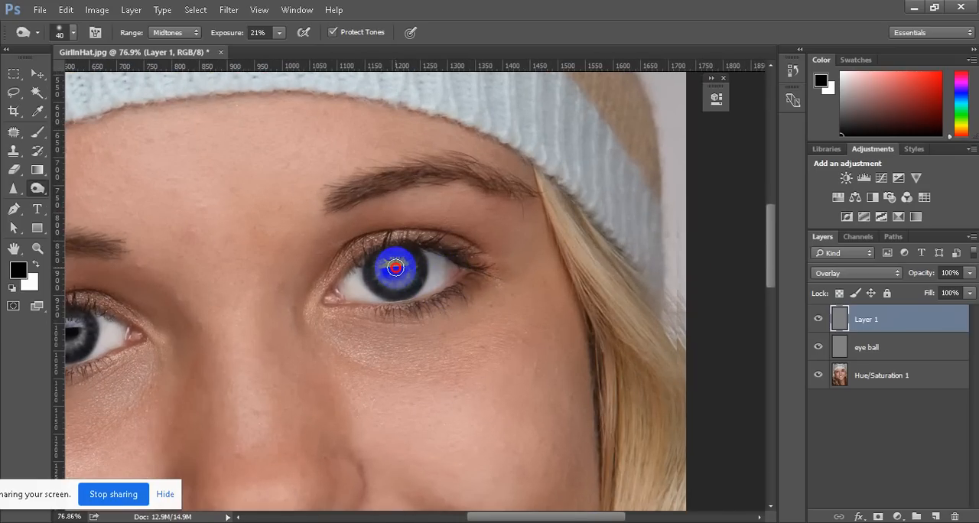
scroll(372, 294, down, 4)
scroll(373, 294, down, 4)
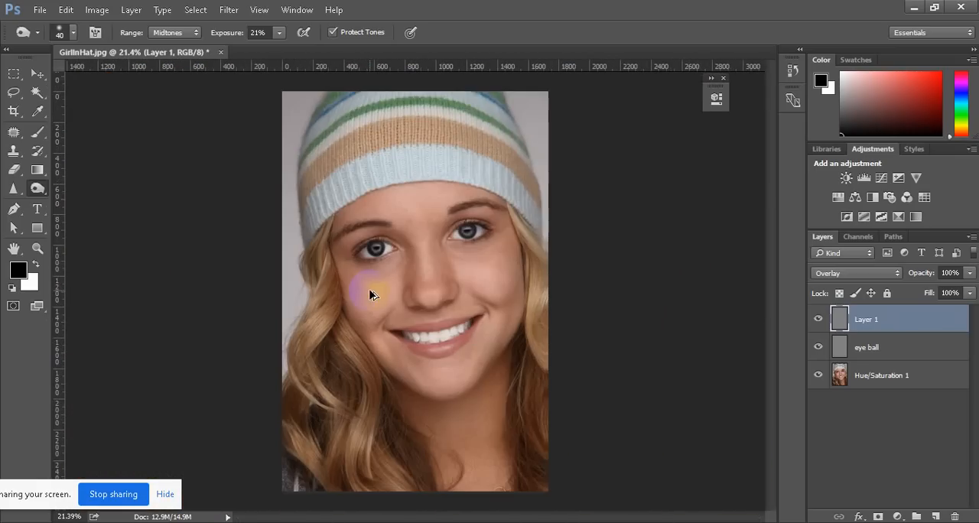
scroll(544, 195, up, 2)
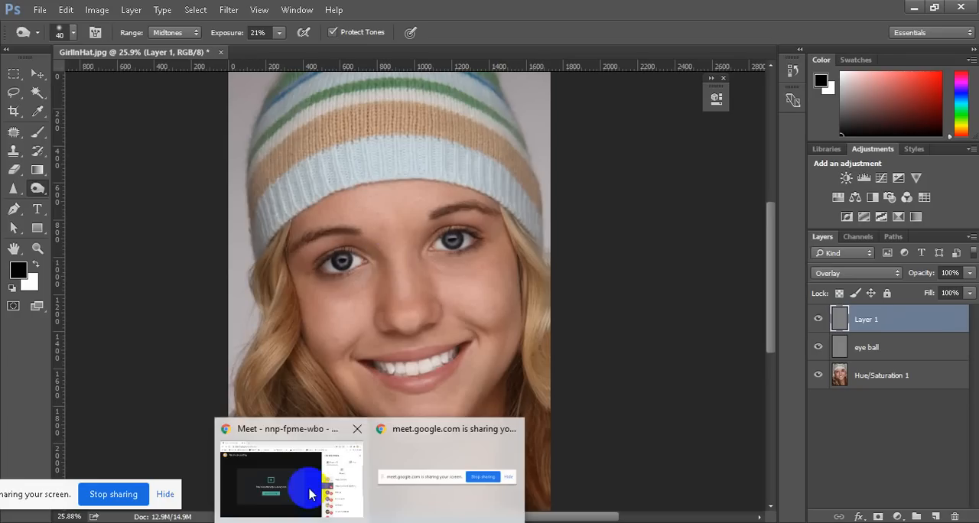
Switch to the Google Meet window in Chrome and turn on the microphone
click(283, 472)
click(251, 484)
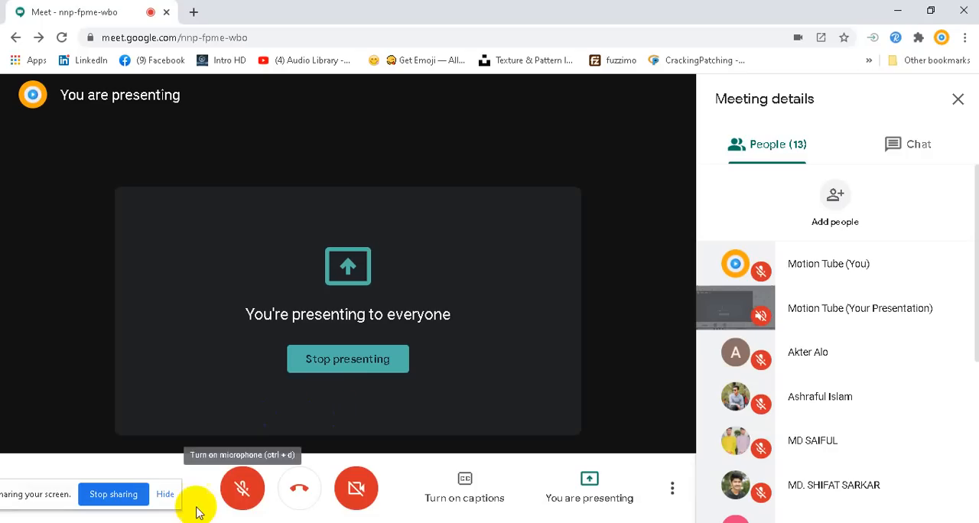
click(243, 498)
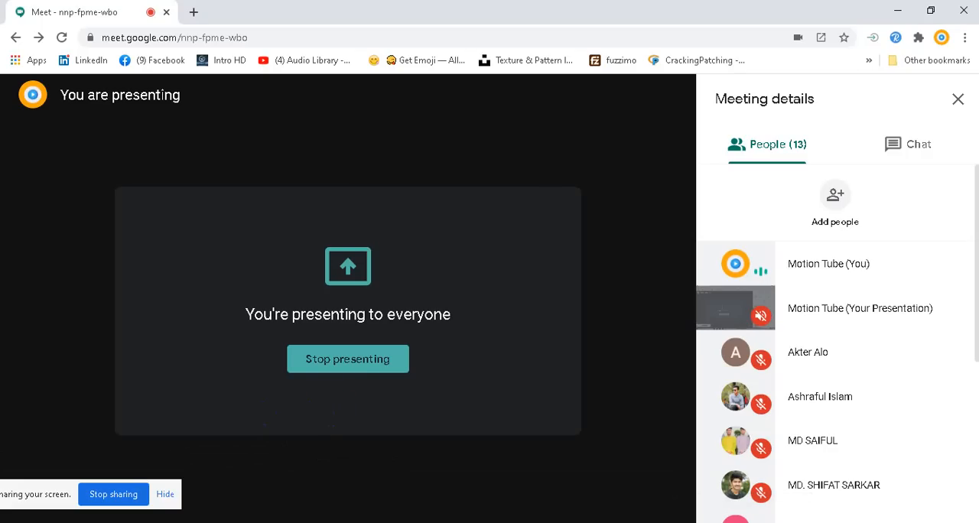
click(810, 522)
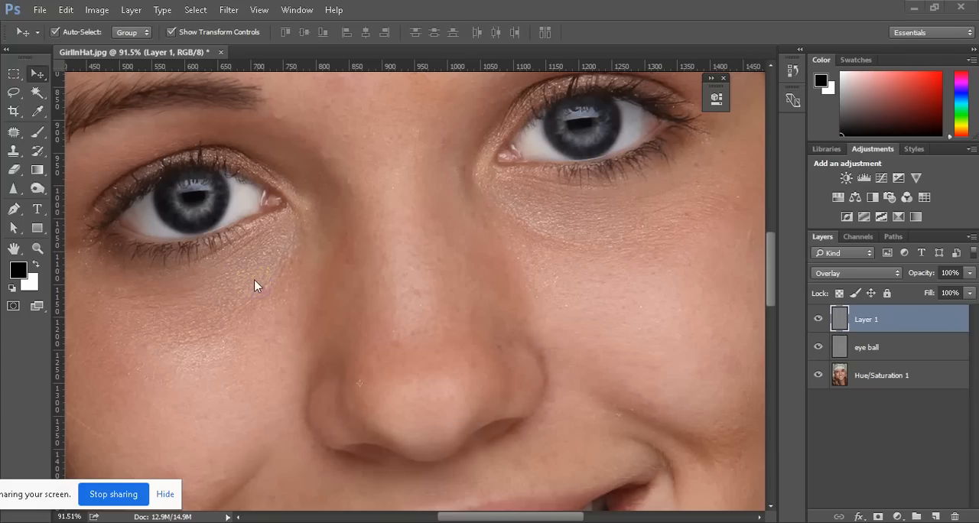
Return to the portrait and add a new layer above Layer 1 in Lighten mode, filled with the Lighten-neutral color black
click(216, 198)
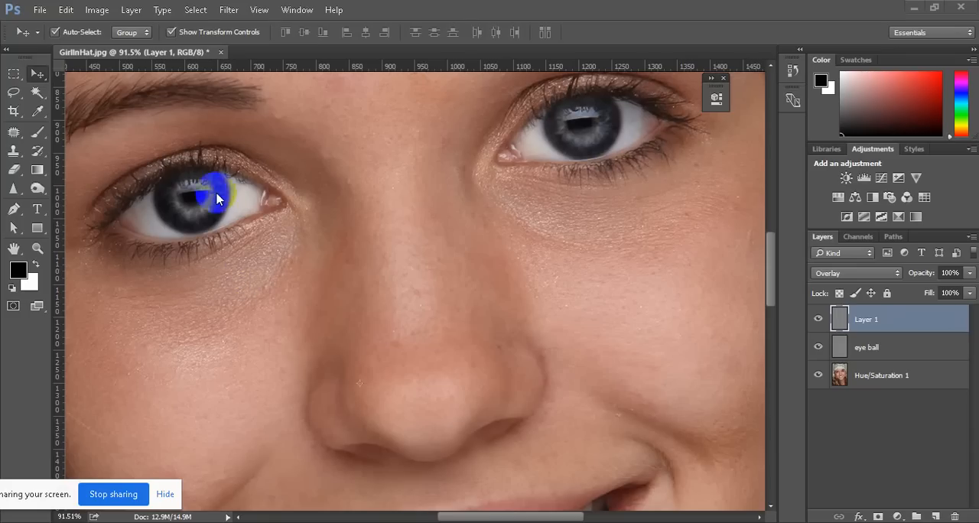
click(130, 10)
mouse_move(171, 15)
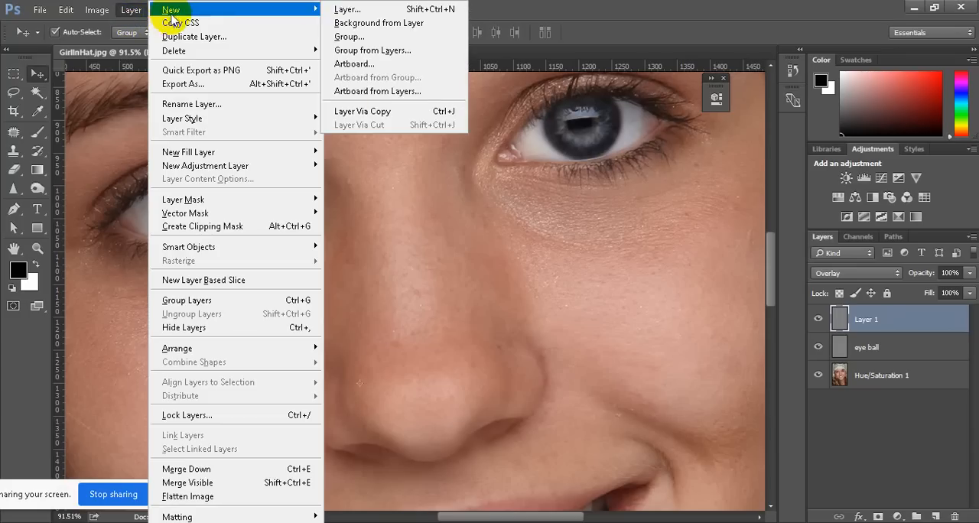
click(130, 9)
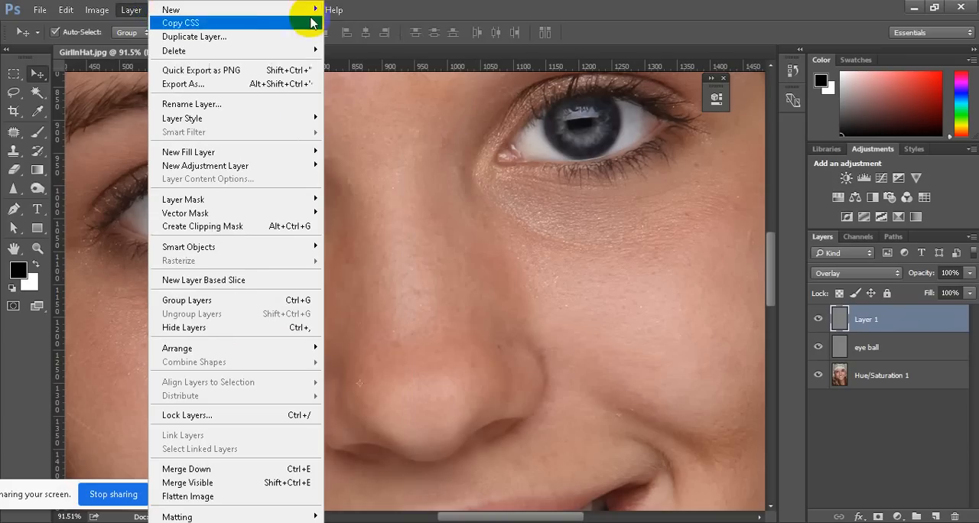
mouse_move(230, 9)
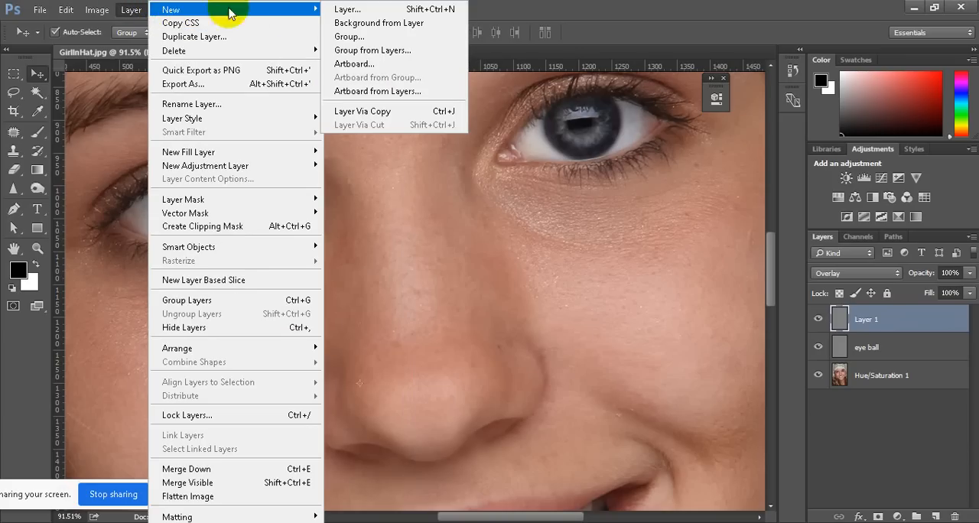
click(344, 10)
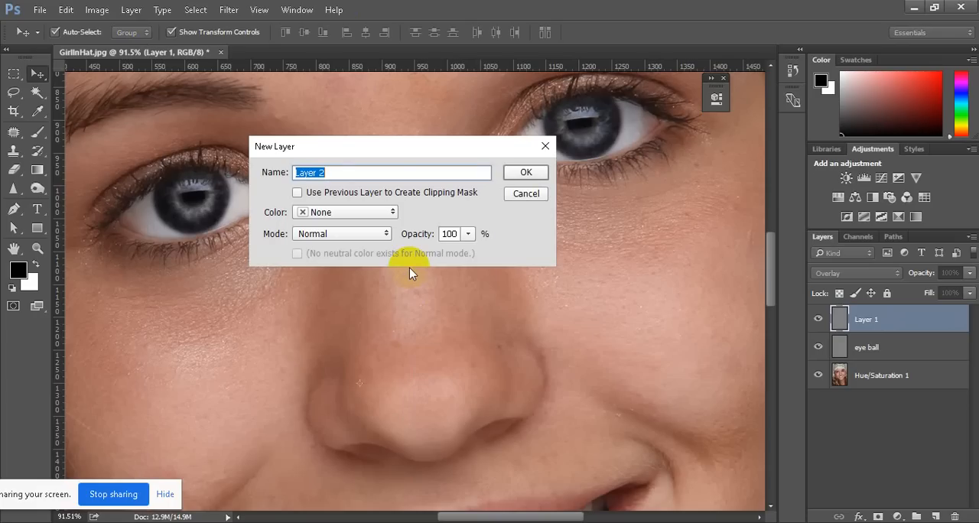
click(385, 237)
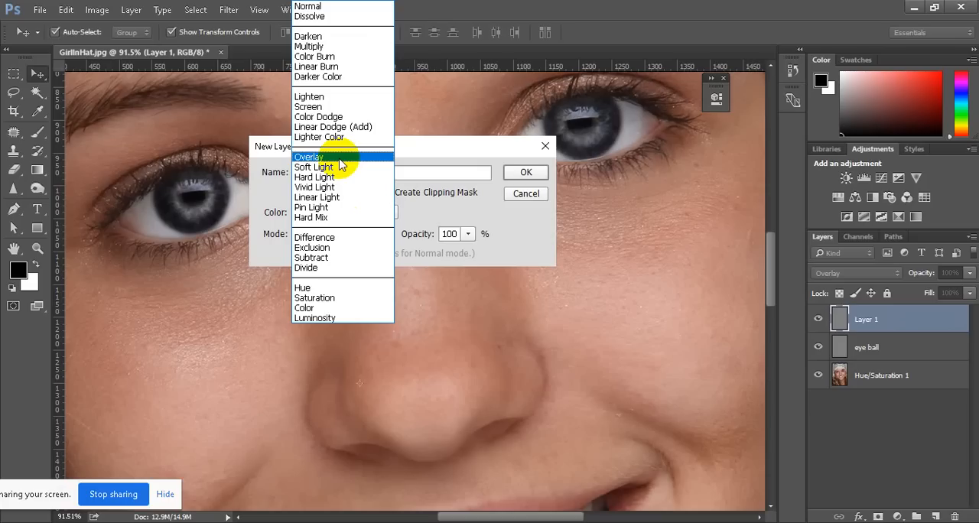
click(322, 97)
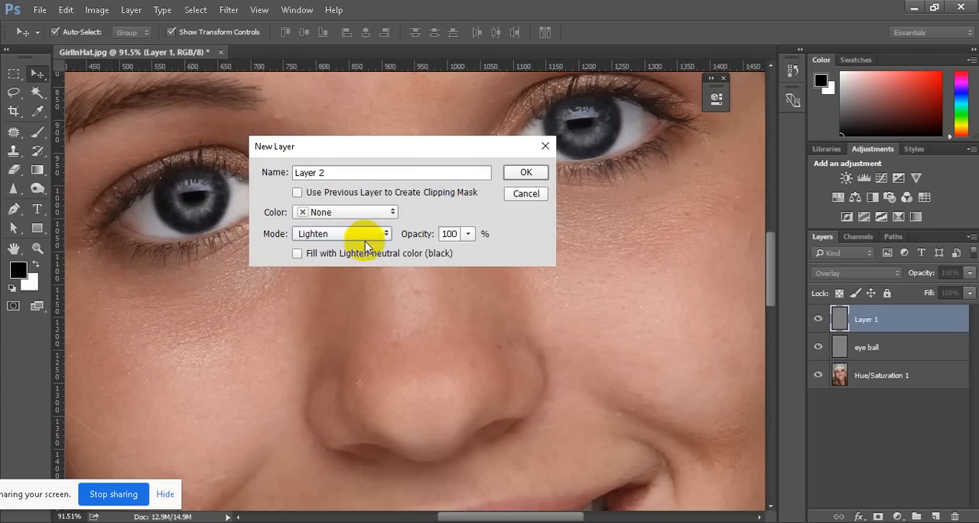
click(298, 255)
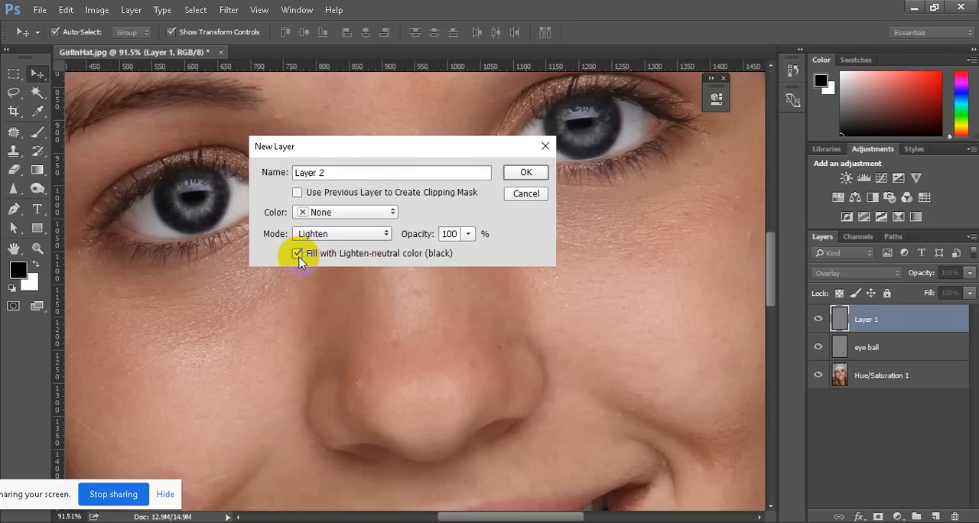
click(526, 173)
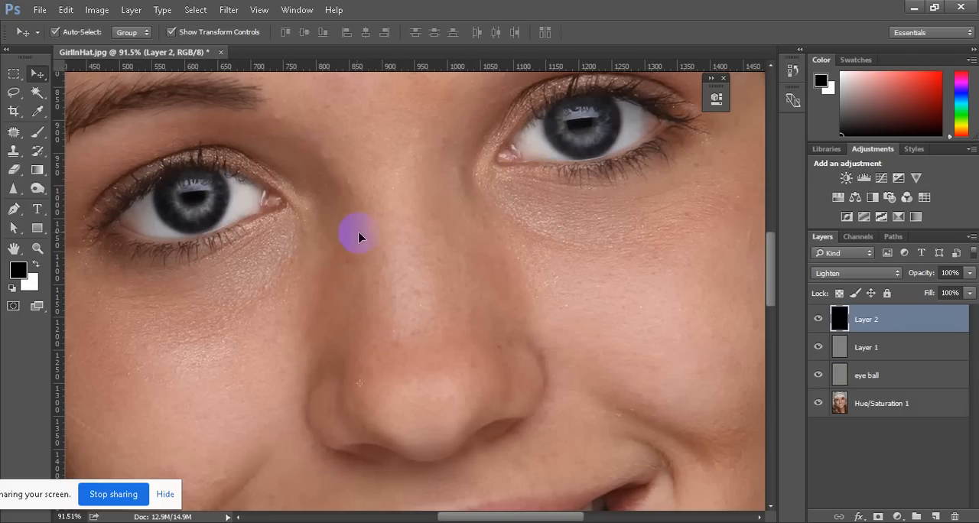
Sample the skin tone from the cheek on the portrait's left side as the foreground color for the Brush tool
click(37, 111)
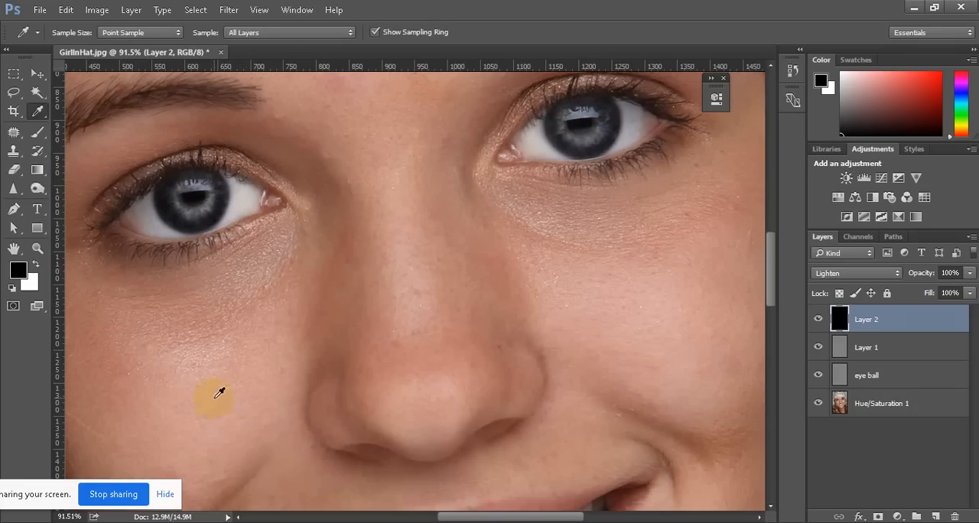
click(227, 380)
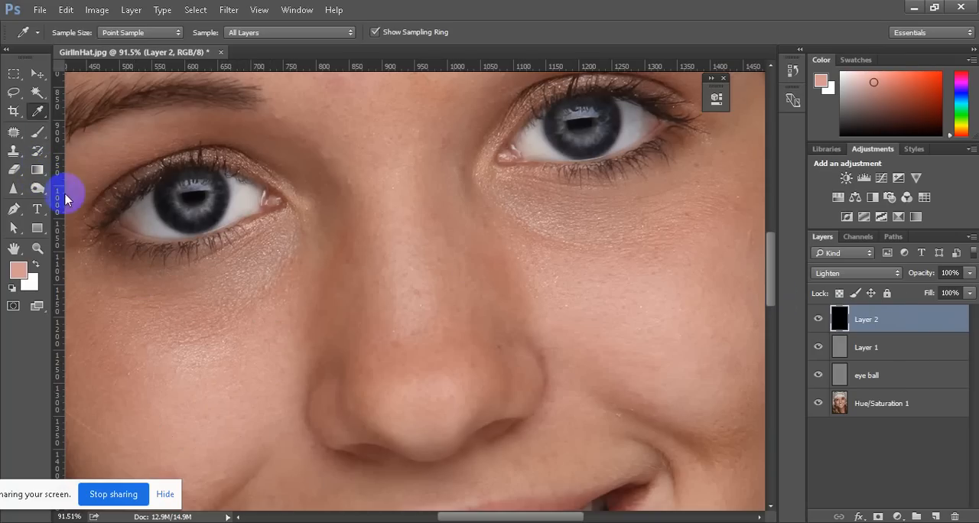
click(37, 136)
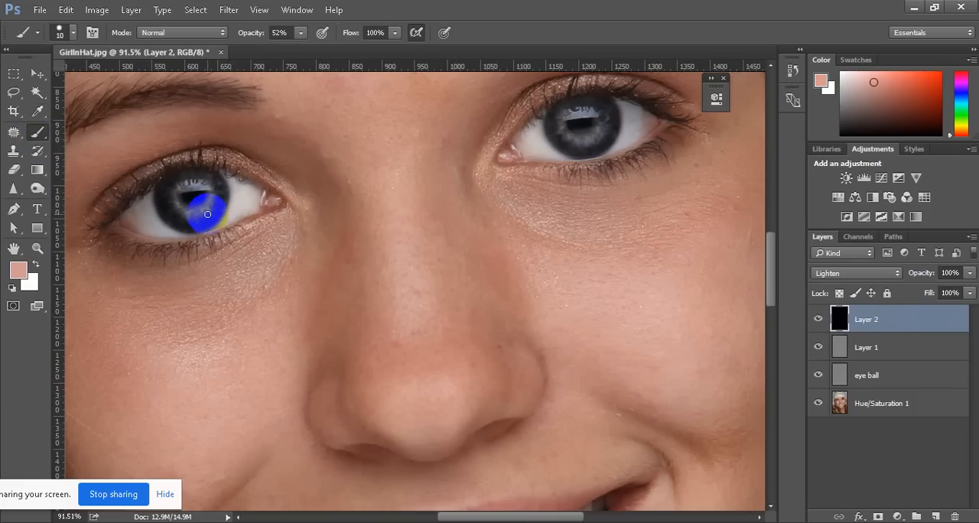
Try painting the sampled skin tone under the eye on the portrait's left side with a size 50 brush, and undo the strokes
key(bracketright)
key(bracketright)
key(bracketright)
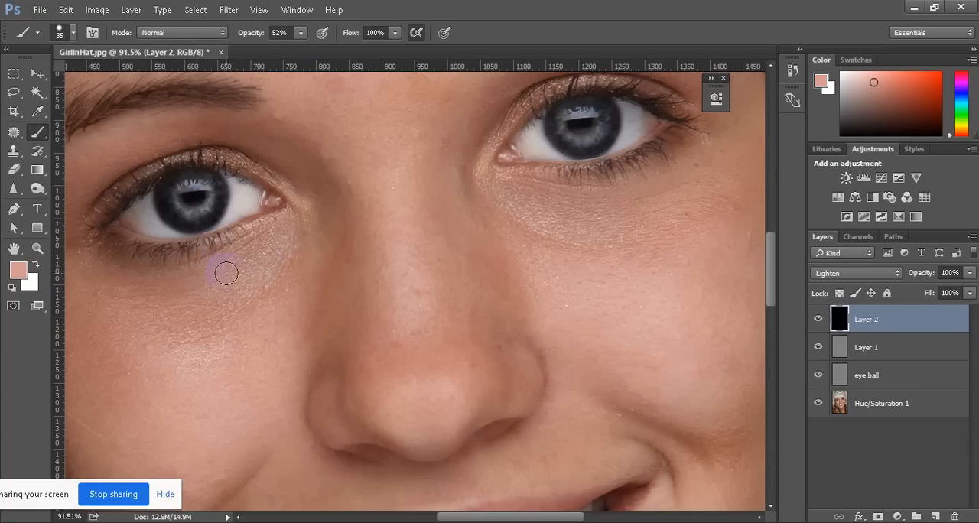
key(bracketright)
key(bracketright)
key(bracketright)
key(bracketright)
key(bracketright)
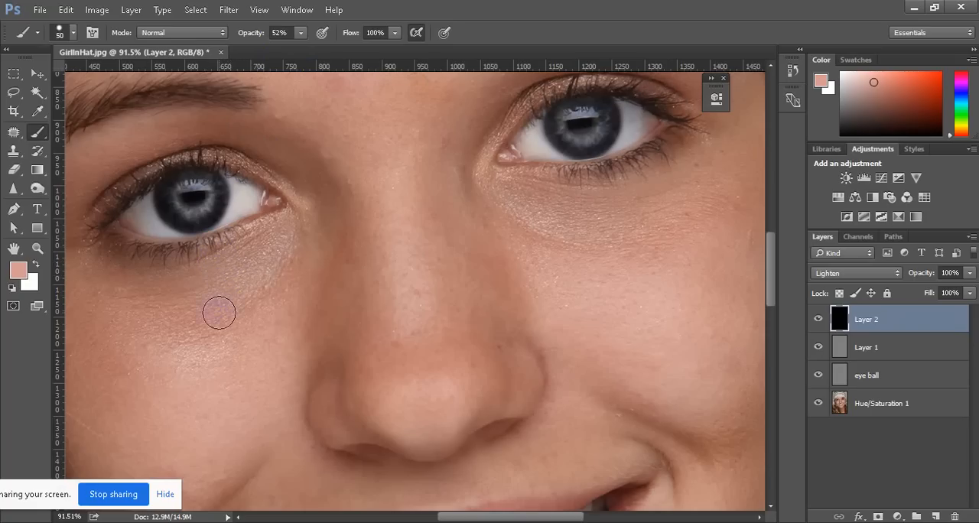
click(252, 286)
mouse_move(252, 286)
mouse_down()
mouse_move(176, 325)
mouse_move(281, 271)
mouse_move(215, 329)
mouse_move(253, 282)
mouse_move(186, 312)
mouse_move(261, 276)
mouse_move(208, 313)
mouse_up()
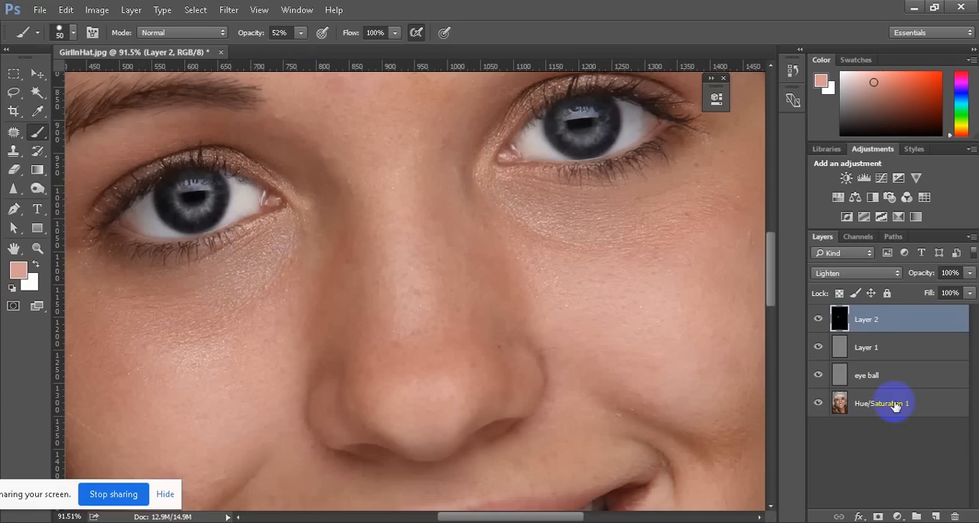
mouse_move(294, 263)
mouse_down()
mouse_move(260, 312)
mouse_move(293, 277)
mouse_move(249, 302)
mouse_up()
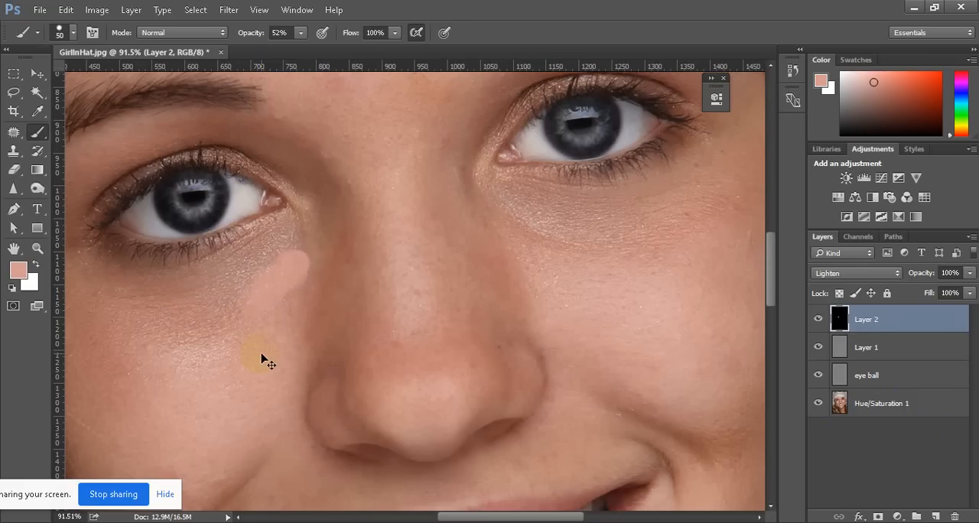
key(ctrl+z)
key(ctrl+alt+z)
key(ctrl+alt+z)
key(ctrl+alt+z)
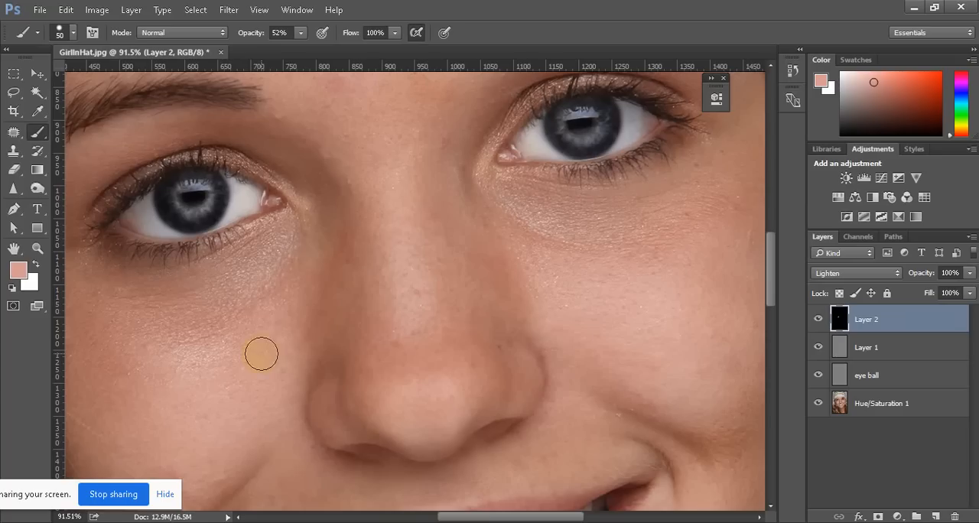
Try painting softer strokes under the eye on the portrait's left side with the brush opacity reduced to 21%
click(300, 33)
drag(289, 44, 279, 54)
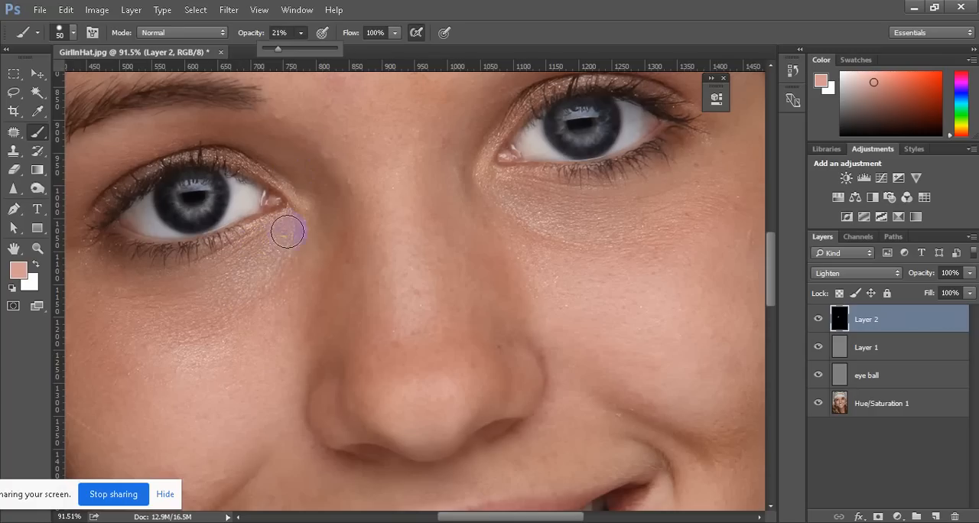
drag(294, 231, 290, 258)
mouse_move(253, 296)
mouse_down()
mouse_move(245, 307)
mouse_move(312, 257)
mouse_up()
mouse_move(247, 314)
mouse_down()
mouse_move(187, 338)
mouse_move(156, 327)
mouse_move(207, 314)
mouse_move(143, 299)
mouse_up()
drag(268, 266, 197, 317)
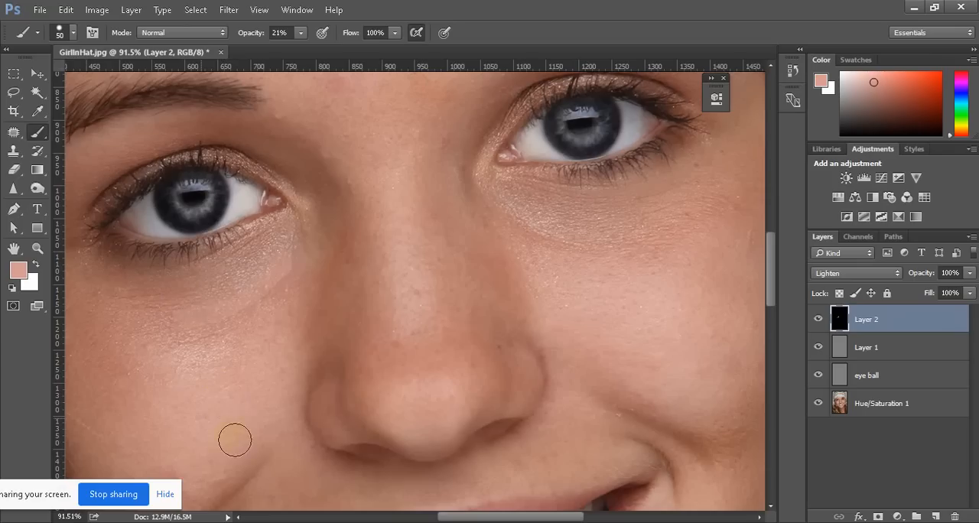
mouse_move(268, 338)
mouse_down()
mouse_move(284, 286)
mouse_move(248, 332)
mouse_move(140, 304)
mouse_move(204, 300)
mouse_up()
scroll(280, 325, down, 5)
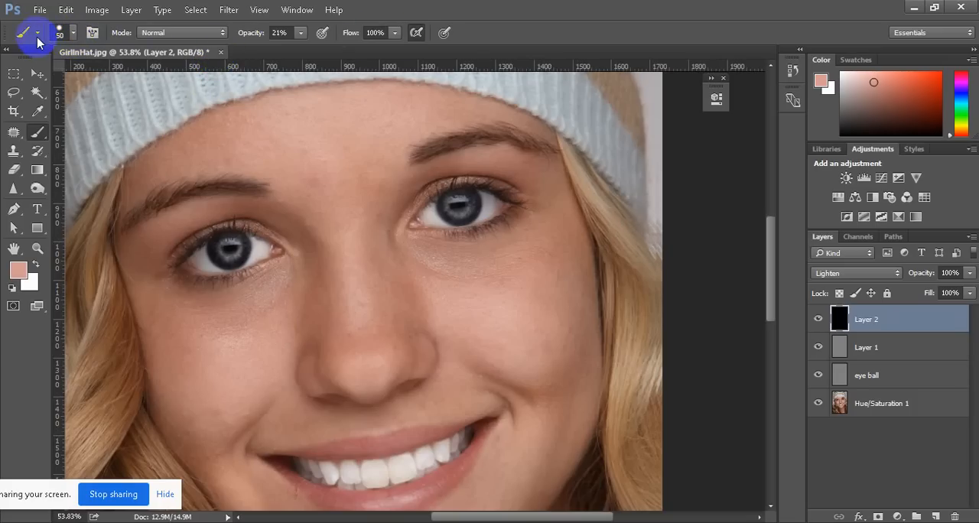
Reset the Brush tool to its default settings
click(36, 36)
click(182, 61)
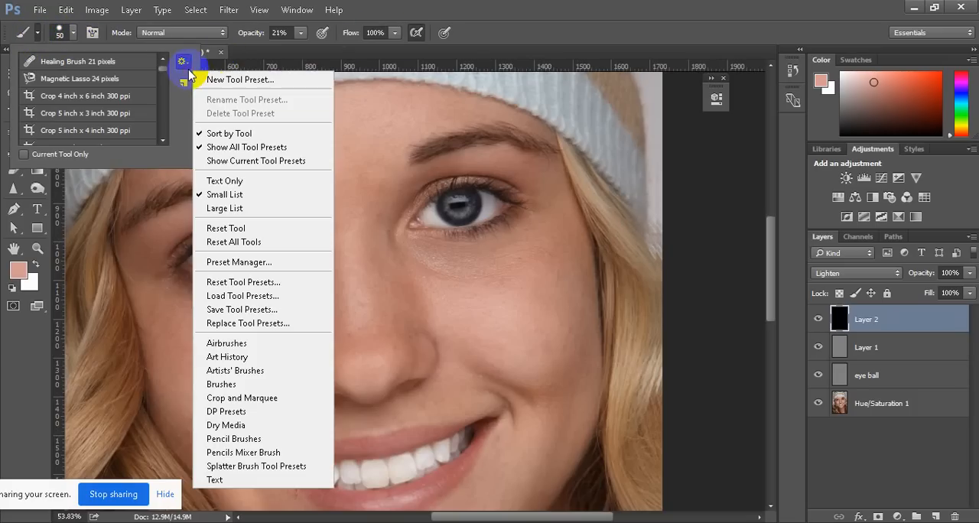
click(244, 228)
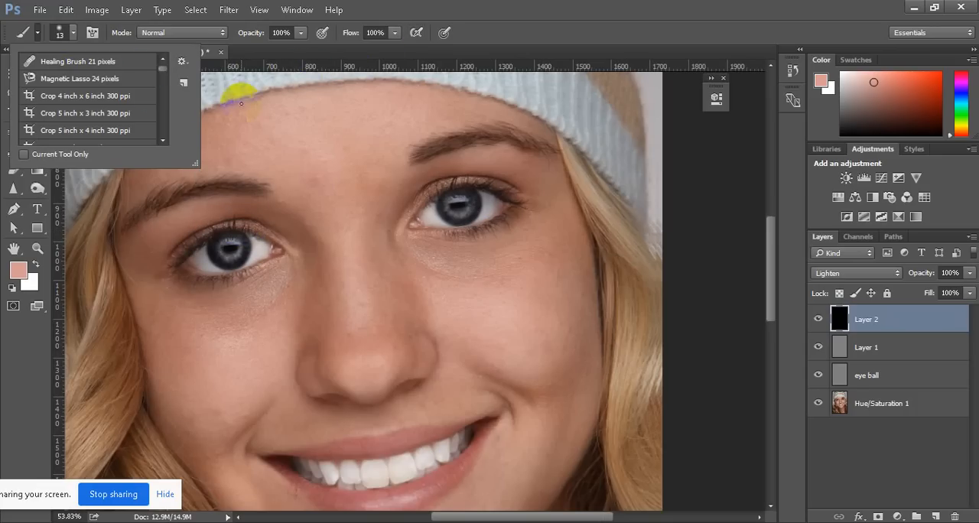
click(54, 358)
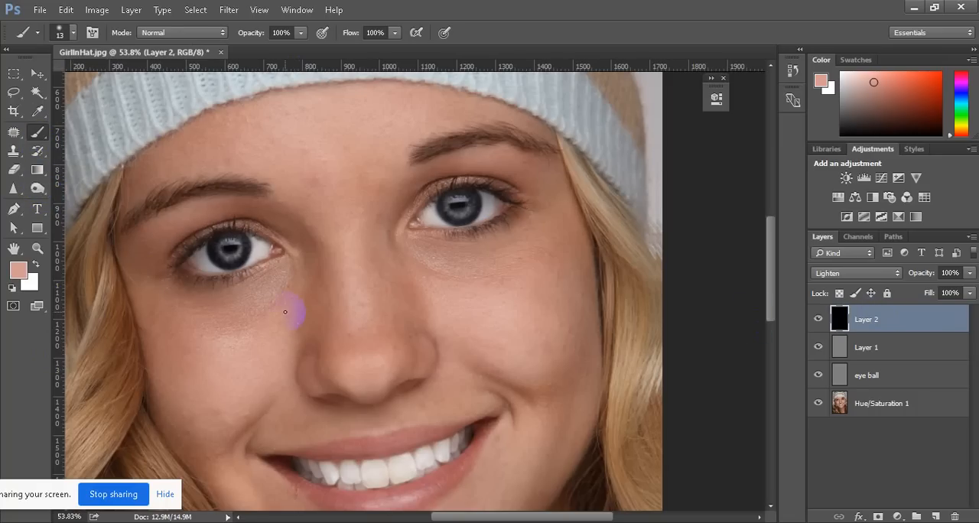
Lighten the skin below both eyes with a size 175 brush in Lighten mode, at 20% opacity and 54% flow
key(bracketright)
key(bracketright)
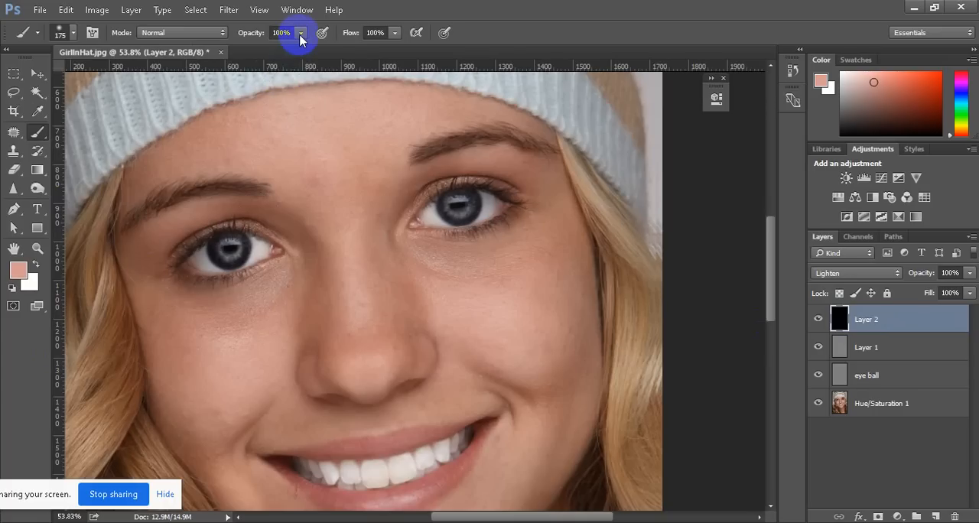
click(395, 32)
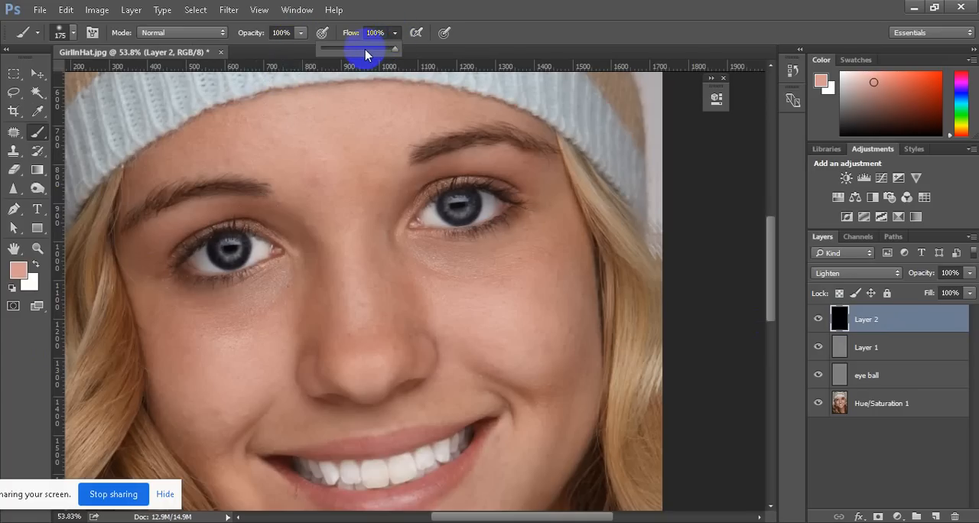
click(301, 33)
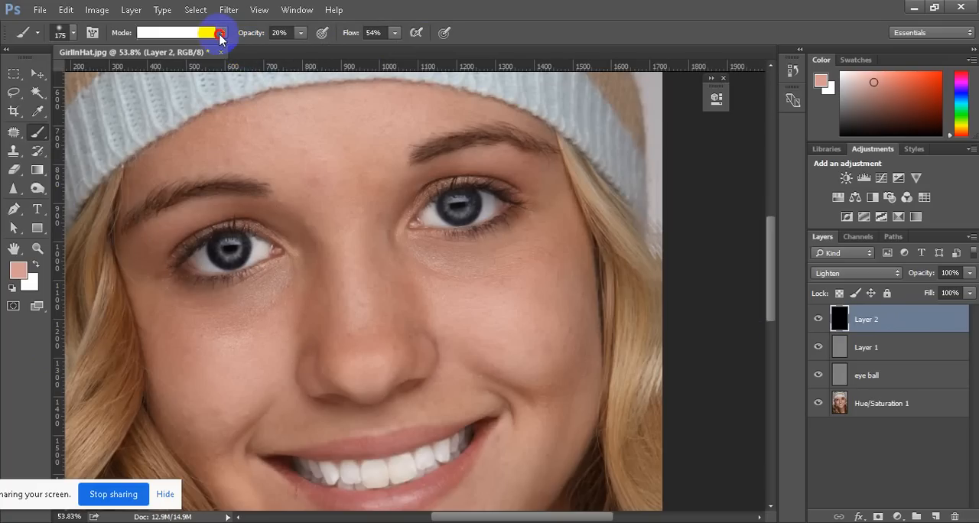
click(221, 33)
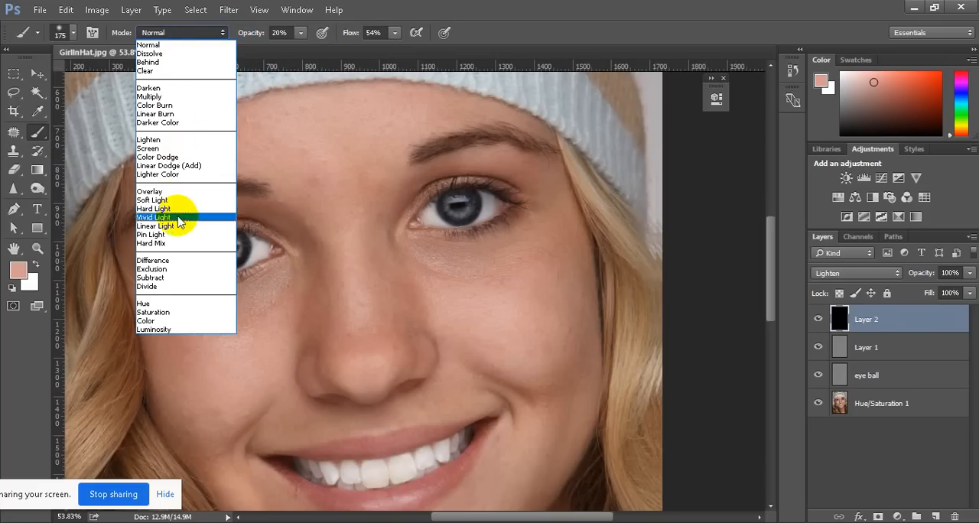
click(150, 140)
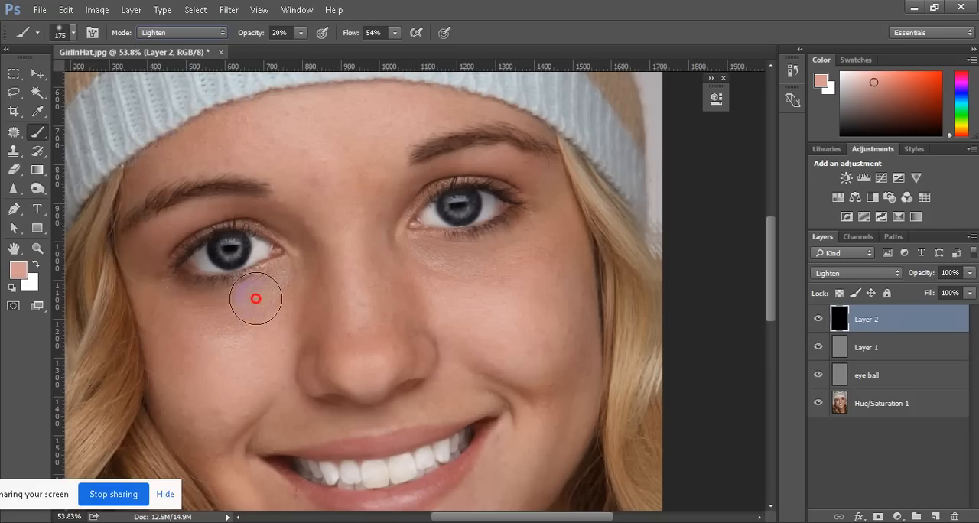
mouse_move(272, 303)
mouse_down()
mouse_move(249, 322)
mouse_move(289, 291)
mouse_move(182, 325)
mouse_move(262, 304)
mouse_up()
mouse_move(512, 253)
mouse_down()
mouse_move(462, 278)
mouse_move(522, 262)
mouse_move(449, 277)
mouse_move(542, 263)
mouse_move(525, 269)
mouse_up()
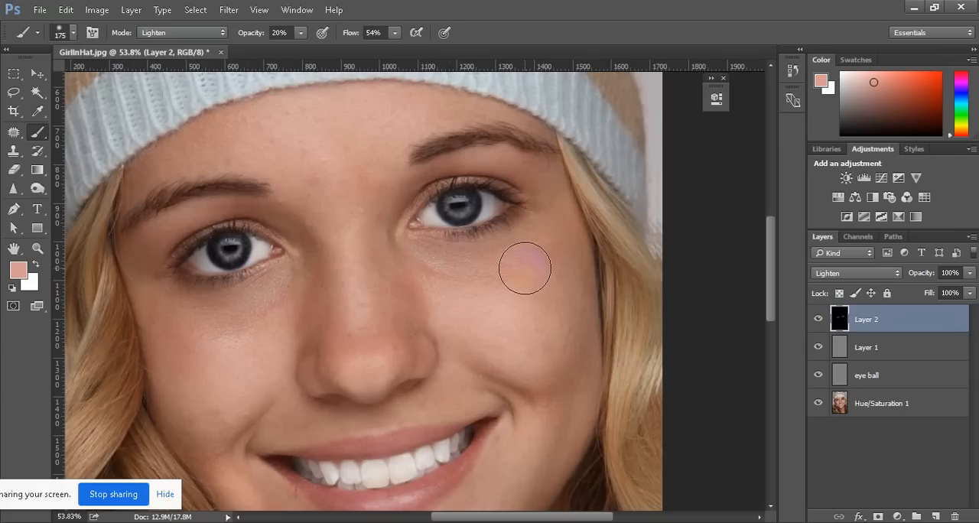
Reduce the brush size to 80 and paint the sampled skin tone over the darker under-eye areas on Layer 2
key(bracketleft)
key(bracketleft)
key(bracketleft)
key(bracketleft)
key(bracketleft)
click(841, 320)
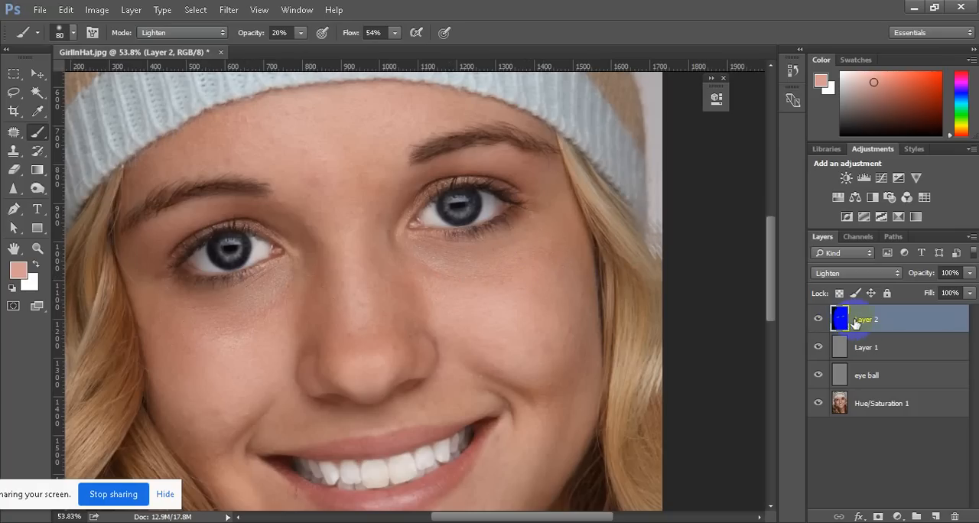
click(428, 307)
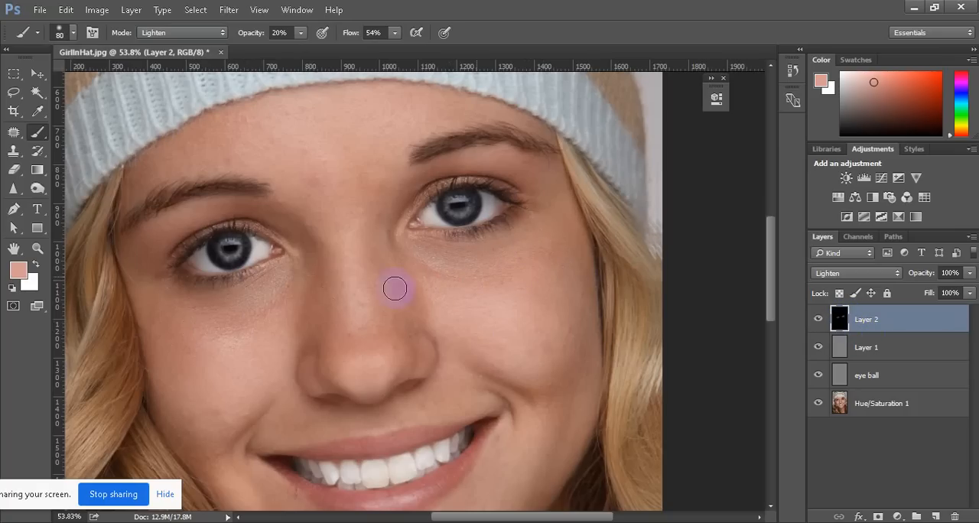
click(299, 343)
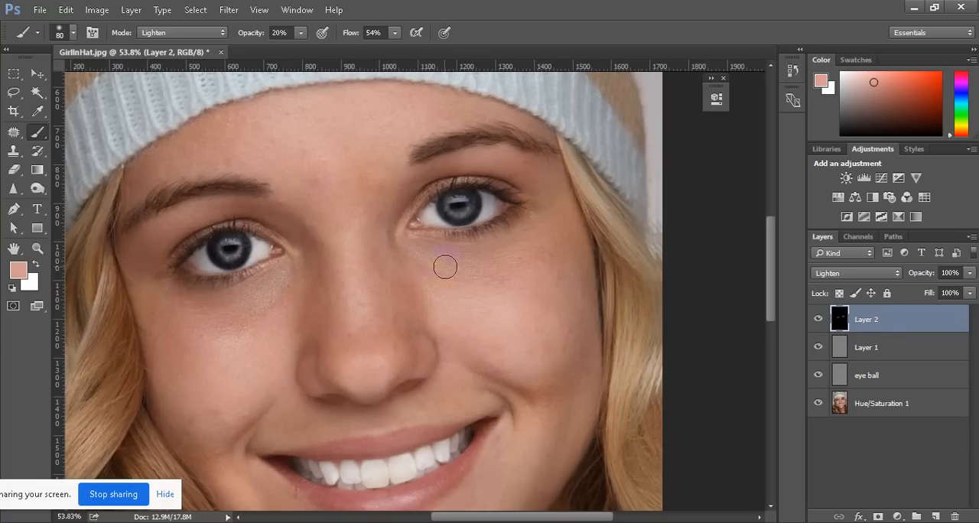
mouse_move(421, 250)
mouse_down()
mouse_move(470, 269)
mouse_move(436, 261)
mouse_move(486, 257)
mouse_move(465, 260)
mouse_move(524, 237)
mouse_move(496, 251)
mouse_move(535, 255)
mouse_move(500, 284)
mouse_move(460, 290)
mouse_move(508, 269)
mouse_move(460, 261)
mouse_move(441, 279)
mouse_move(428, 276)
mouse_move(478, 264)
mouse_move(446, 261)
mouse_move(537, 254)
mouse_move(436, 273)
mouse_move(494, 274)
mouse_up()
mouse_move(247, 293)
mouse_down()
mouse_move(275, 287)
mouse_move(258, 312)
mouse_move(215, 332)
mouse_move(223, 310)
mouse_move(182, 325)
mouse_move(265, 314)
mouse_move(233, 325)
mouse_move(293, 292)
mouse_move(183, 308)
mouse_up()
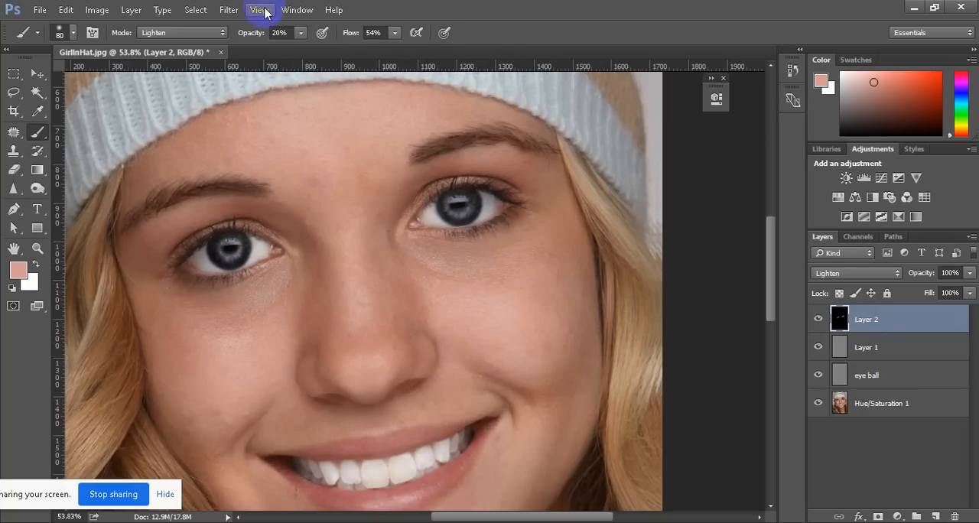
Raise the brush opacity to 24% and flow to 60%, brush under both eyes again, and review the whole portrait
click(300, 33)
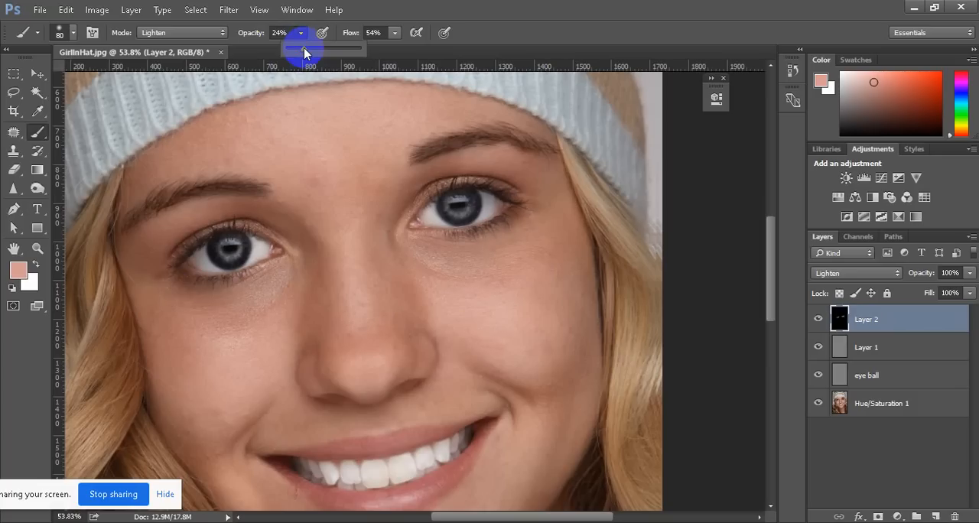
click(394, 32)
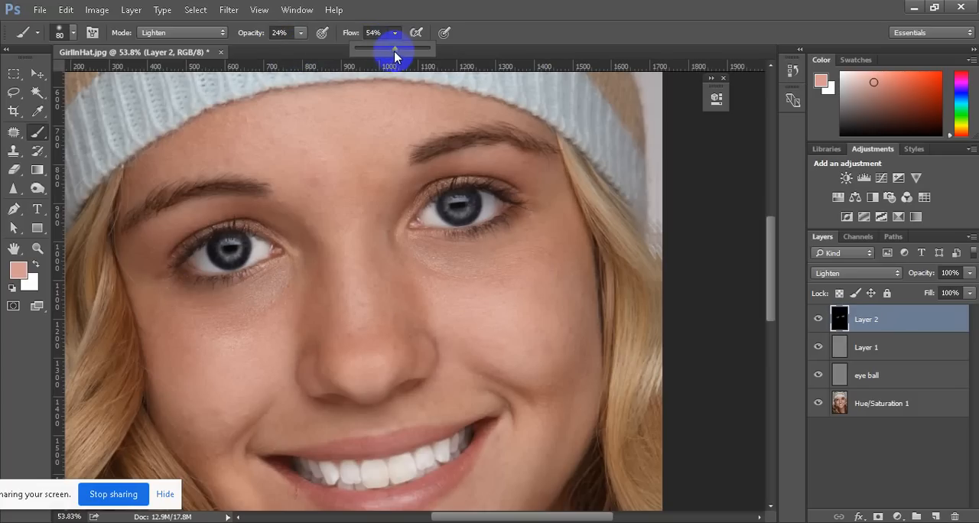
mouse_move(279, 285)
mouse_down()
mouse_move(241, 327)
mouse_move(249, 325)
mouse_move(271, 310)
mouse_move(221, 326)
mouse_move(280, 302)
mouse_move(211, 318)
mouse_move(268, 312)
mouse_move(286, 292)
mouse_move(229, 338)
mouse_move(258, 326)
mouse_move(213, 332)
mouse_move(280, 307)
mouse_move(264, 304)
mouse_move(271, 288)
mouse_move(291, 310)
mouse_up()
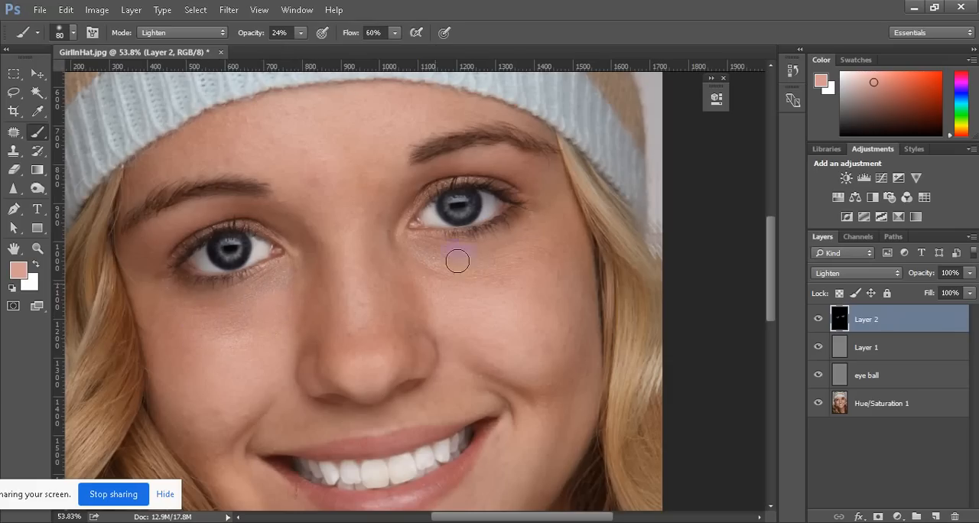
mouse_move(493, 273)
mouse_down()
mouse_move(441, 269)
mouse_move(467, 283)
mouse_move(509, 252)
mouse_move(505, 286)
mouse_move(520, 267)
mouse_move(457, 273)
mouse_move(533, 243)
mouse_move(450, 264)
mouse_move(548, 233)
mouse_up()
scroll(367, 323, down, 8)
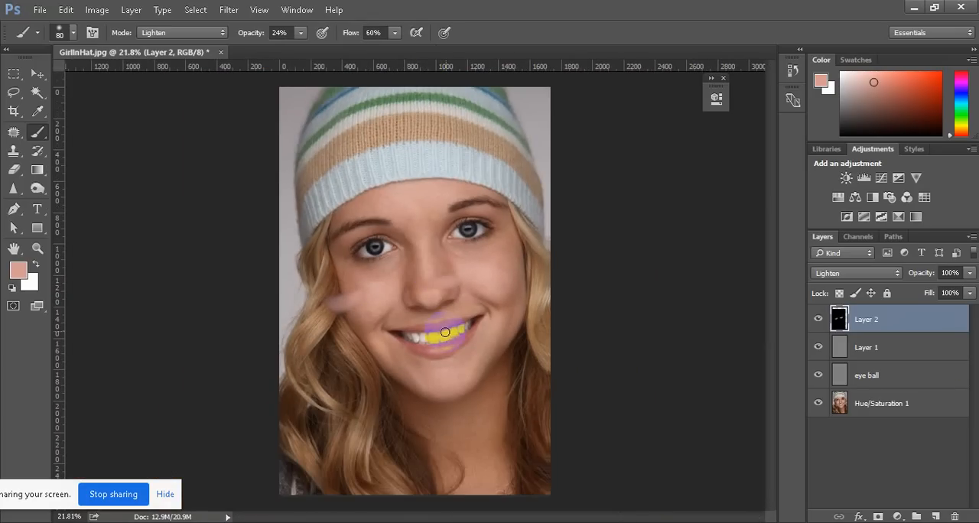
Undo the stray brush stroke at the cheek on Layer 2
key(ctrl+z)
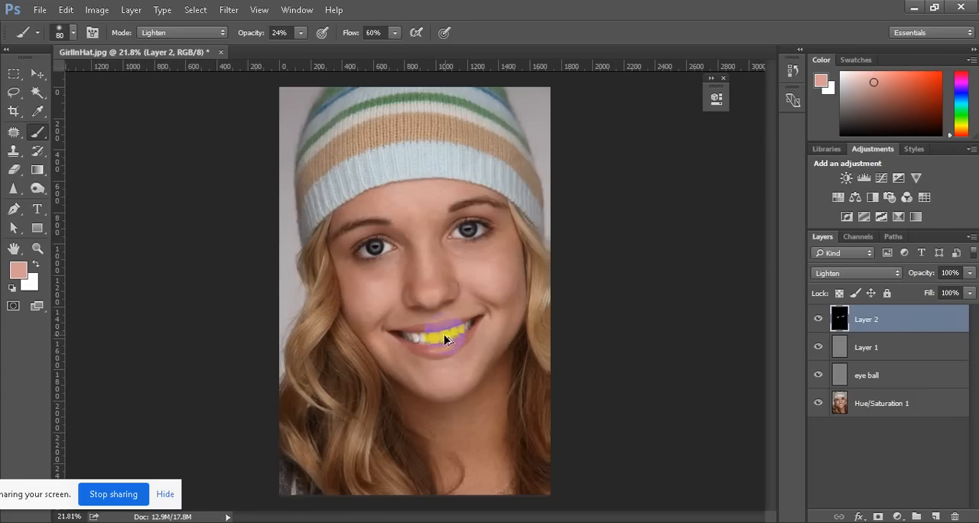
scroll(444, 334, up, 1)
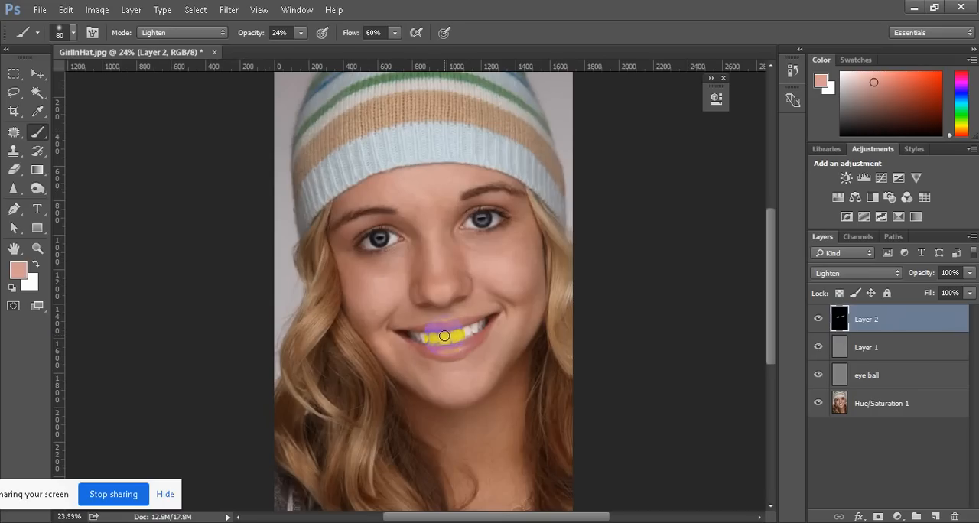
Switch to the Spot Healing Brush and set its size to 9 for the stray hairs on the cheek
click(12, 134)
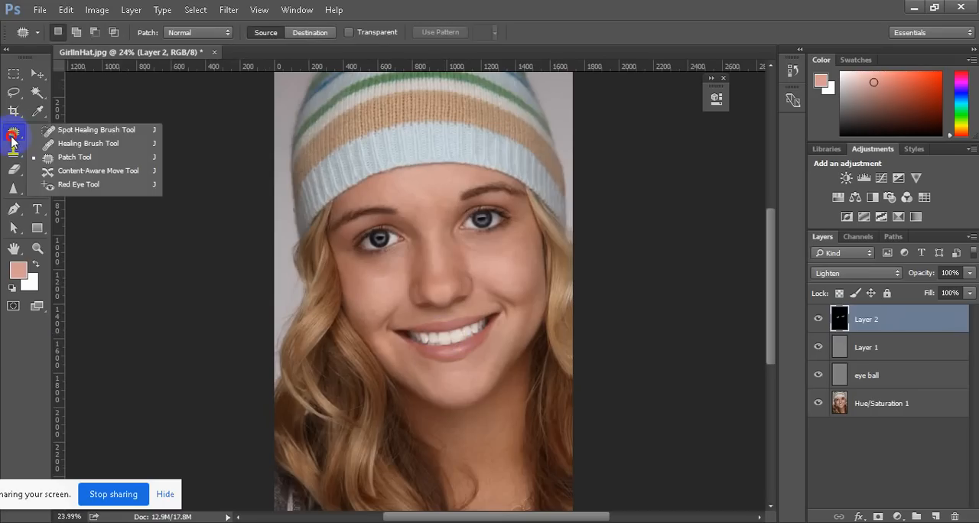
drag(11, 138, 92, 130)
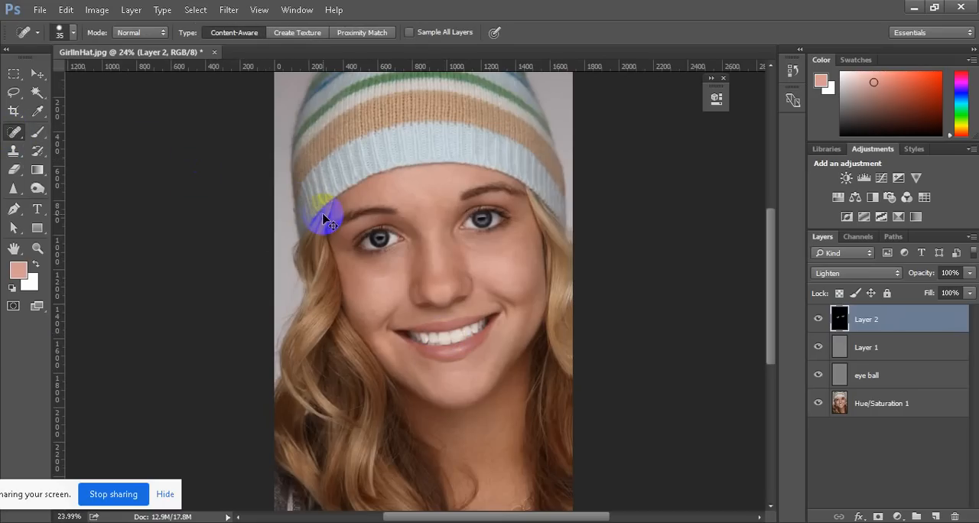
scroll(345, 295, up, 4)
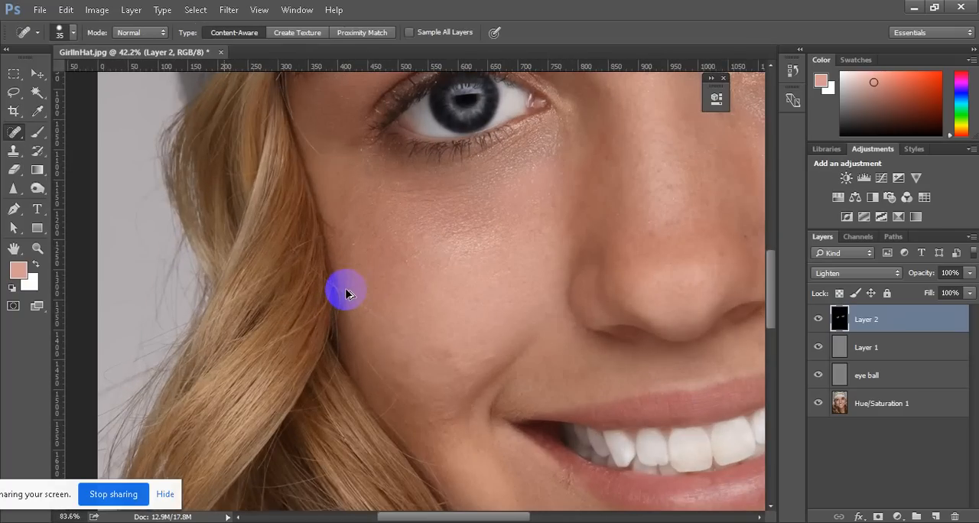
scroll(346, 295, left, 3)
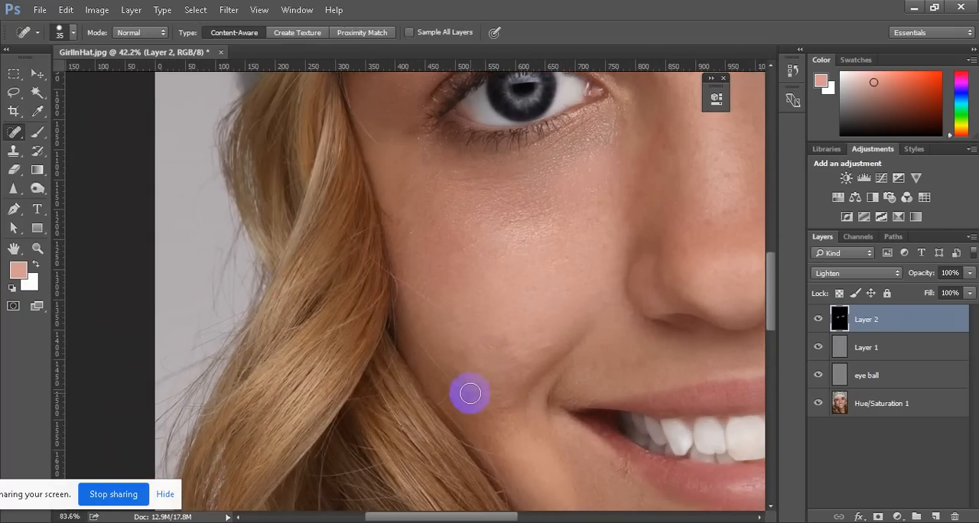
scroll(470, 393, down, 4)
scroll(451, 272, down, 2)
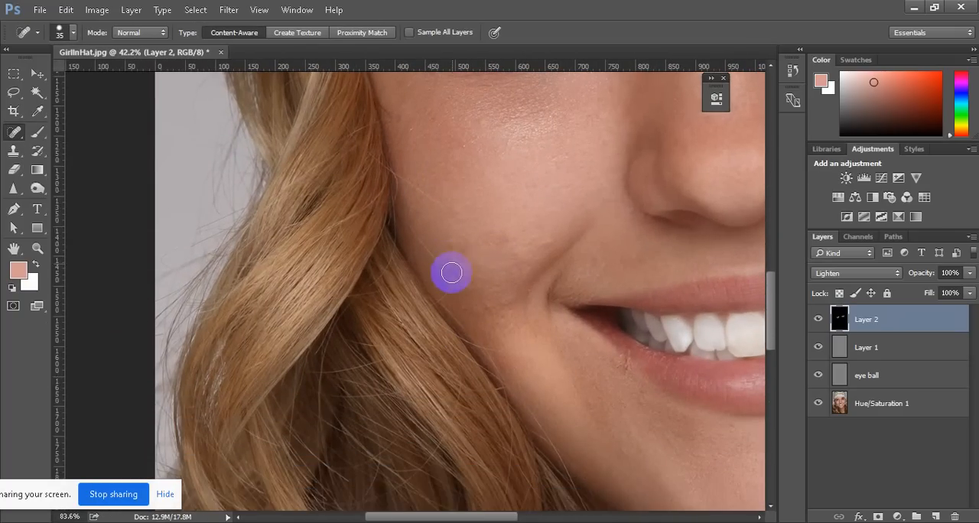
key(bracketleft)
key(bracketleft)
key(bracketleft)
key(bracketleft)
key(bracketleft)
key(bracketleft)
key(bracketleft)
key(bracketleft)
key(bracketleft)
scroll(478, 298, up, 1)
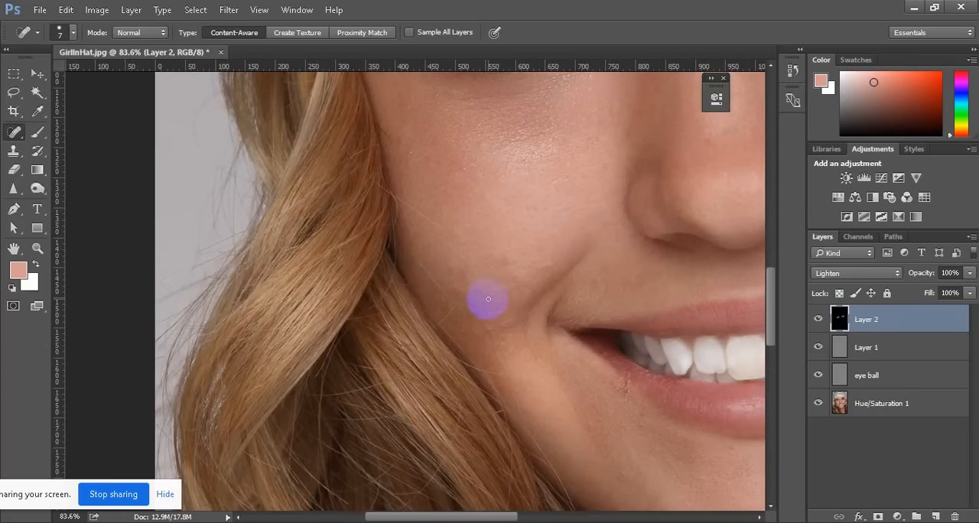
key(bracketright)
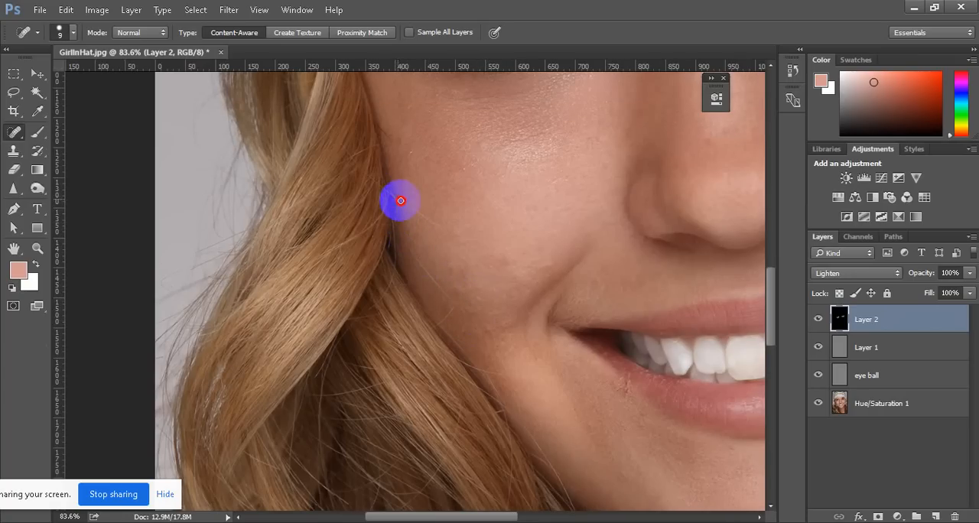
Heal the stray hairs along the cheek's hairline on the Hue/Saturation 1 layer, enlarging the Spot Healing Brush to 15
click(872, 406)
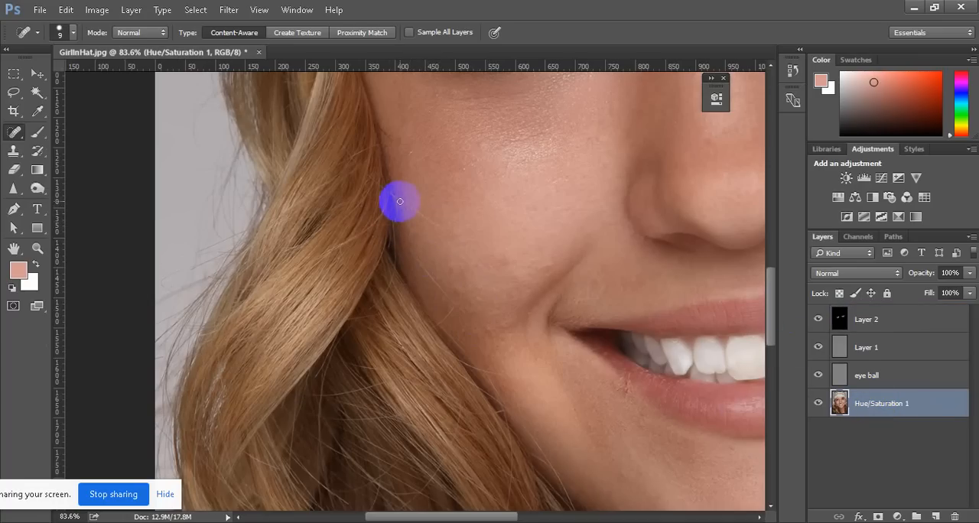
mouse_move(403, 202)
mouse_down()
mouse_move(440, 224)
mouse_move(406, 245)
mouse_move(478, 329)
mouse_up()
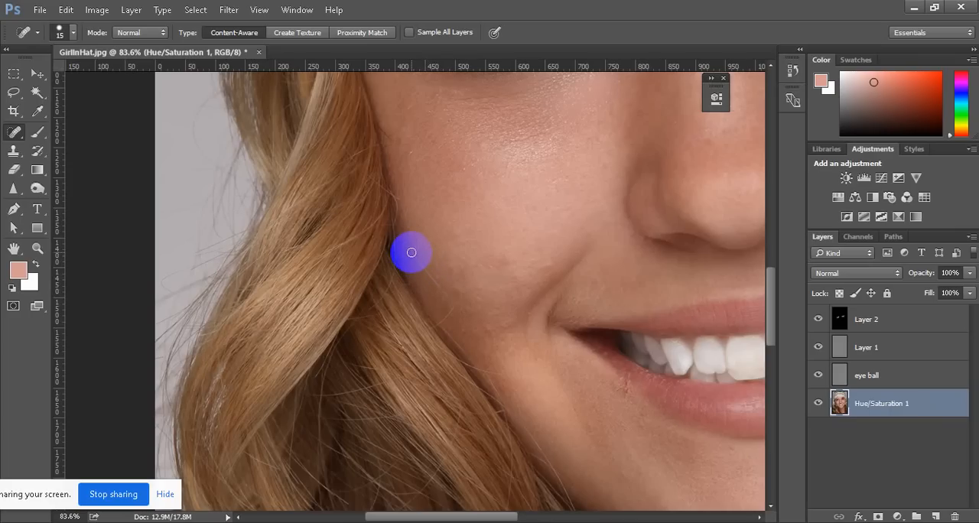
mouse_move(412, 253)
mouse_down()
mouse_move(463, 314)
mouse_move(452, 301)
mouse_move(436, 321)
mouse_up()
scroll(426, 285, down, 3)
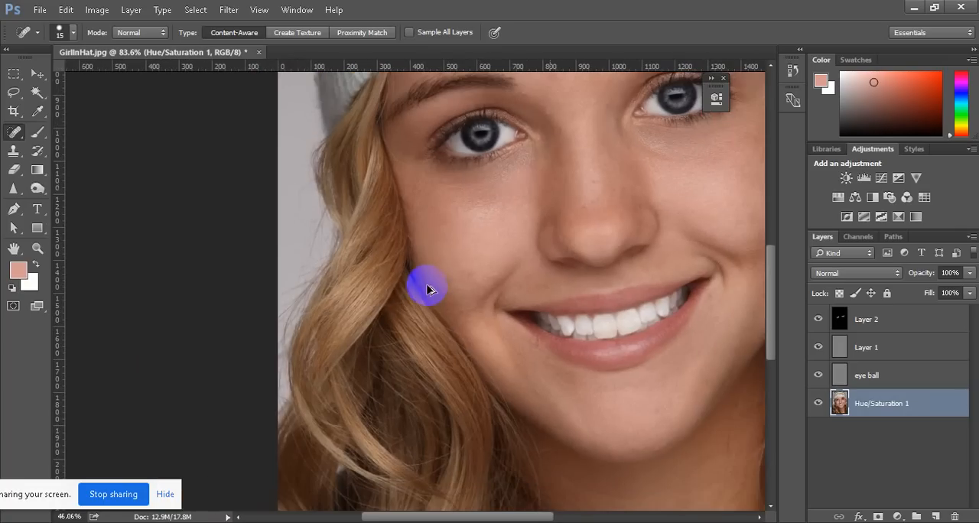
Remove the loose hairs at the temple beside the eye and eyebrow with a size 10 Spot Healing Brush
drag(449, 157, 603, 210)
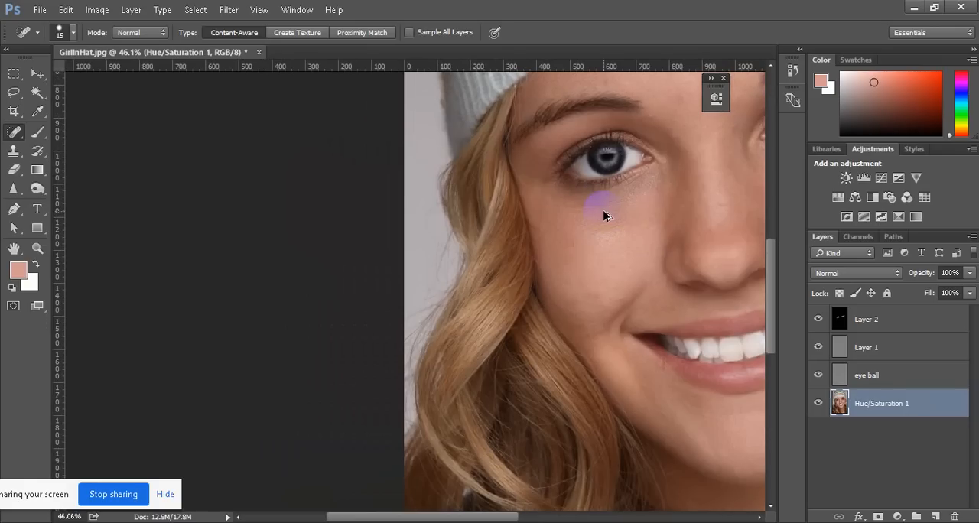
scroll(603, 212, down, 3)
scroll(443, 226, up, 5)
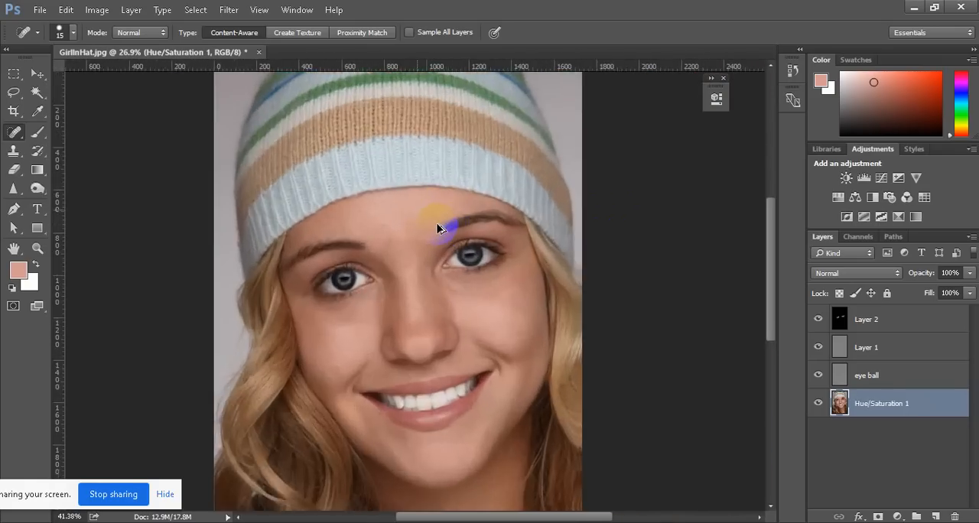
scroll(183, 233, up, 5)
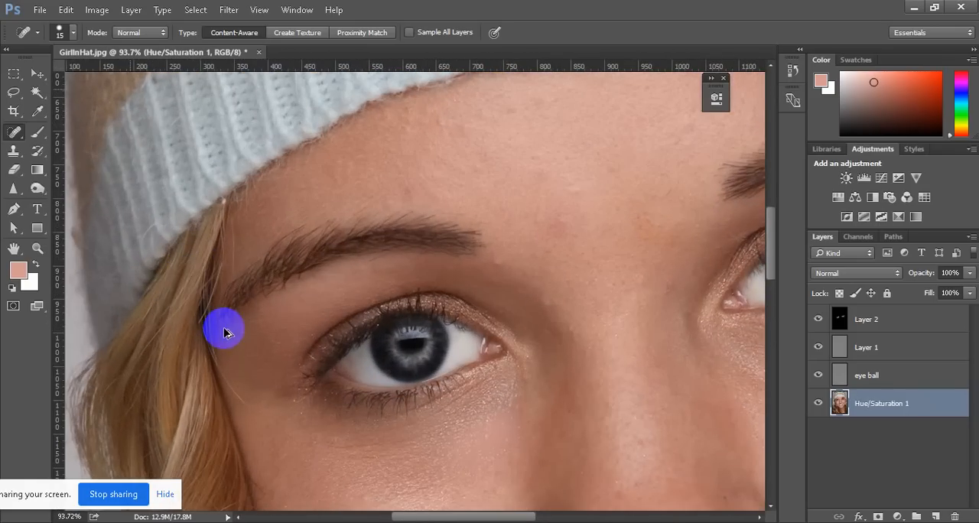
scroll(241, 404, down, 1)
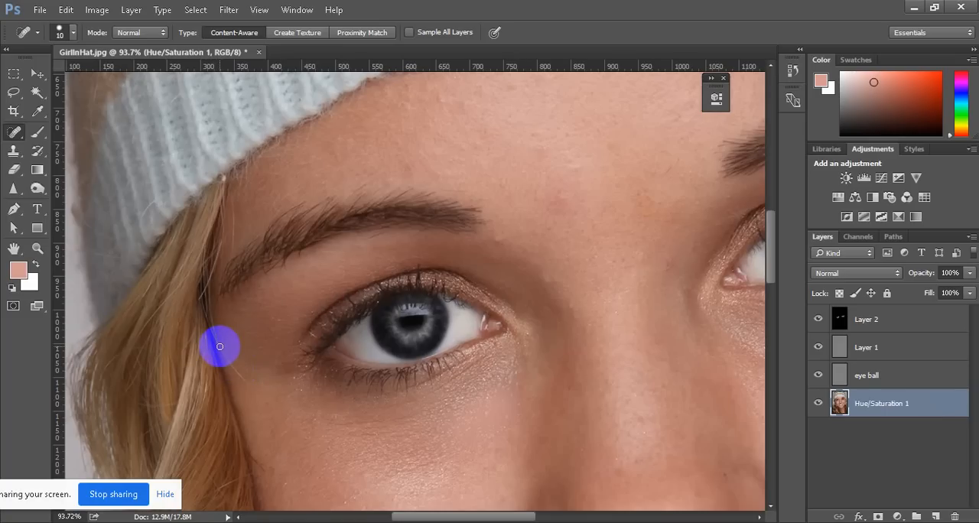
drag(216, 342, 249, 387)
drag(234, 201, 227, 258)
drag(223, 218, 214, 265)
scroll(316, 185, up, 5)
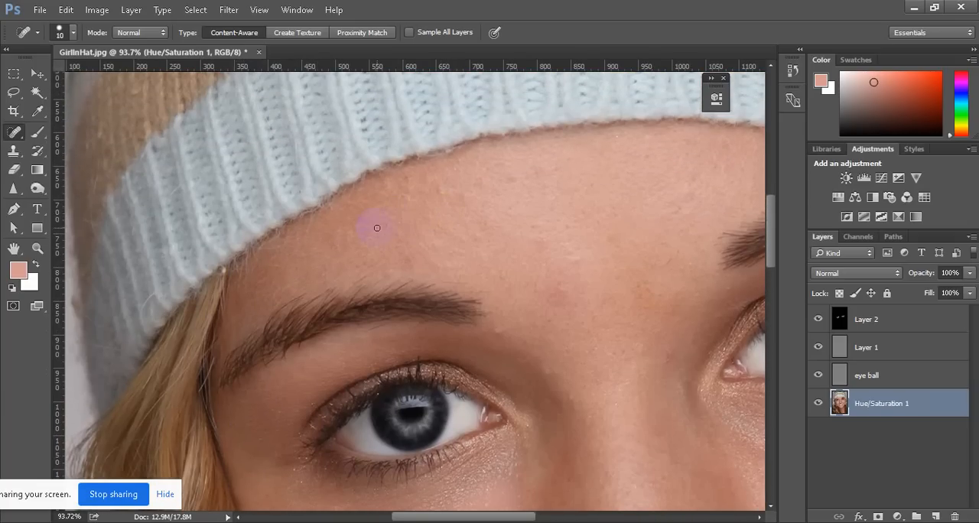
Switch to the Clone Stamp tool and sample clean forehead skin above the eyebrow
scroll(376, 226, down, 3)
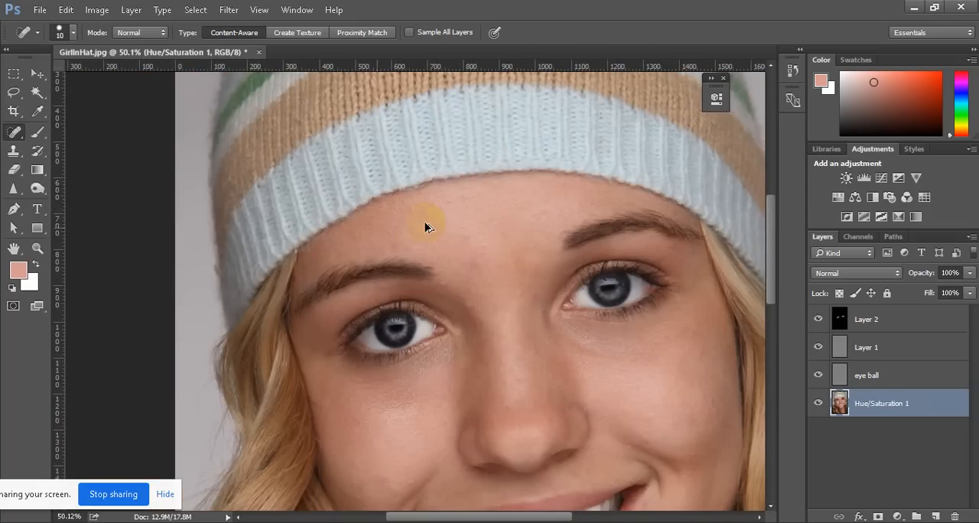
scroll(426, 226, up, 3)
click(14, 152)
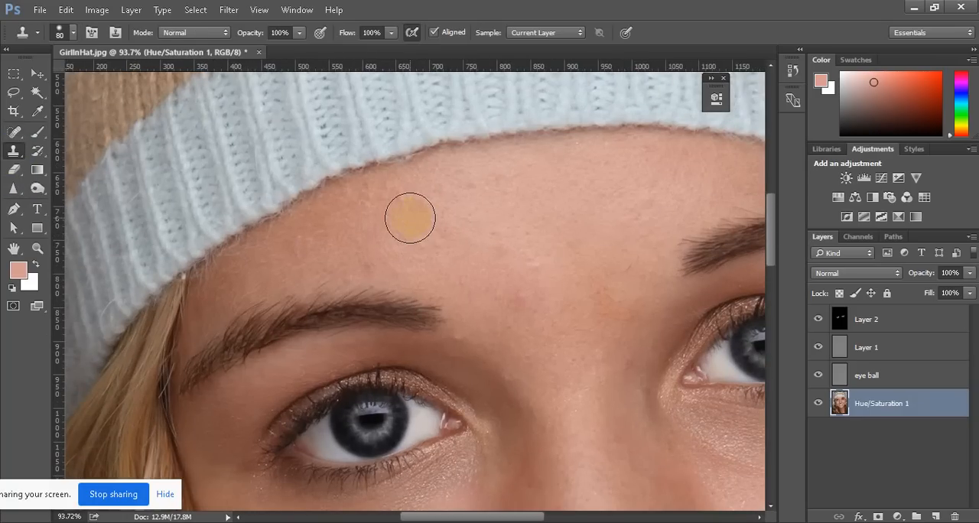
alt+click(374, 223)
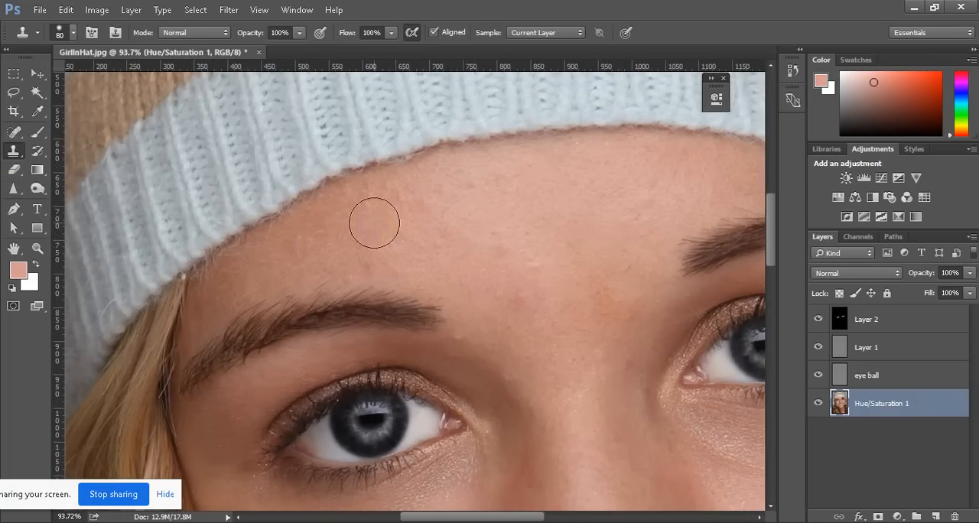
Try a size 80 clone stroke at 100% opacity above the eyebrow, undo it, and reduce the stamp size to 50
mouse_move(210, 304)
mouse_down()
mouse_move(311, 225)
mouse_move(372, 206)
mouse_move(369, 246)
mouse_up()
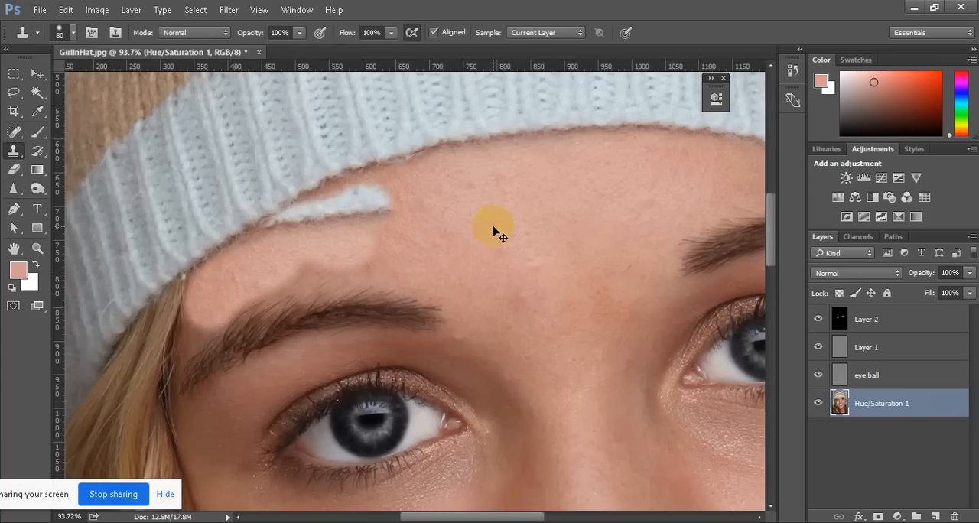
key(ctrl+z)
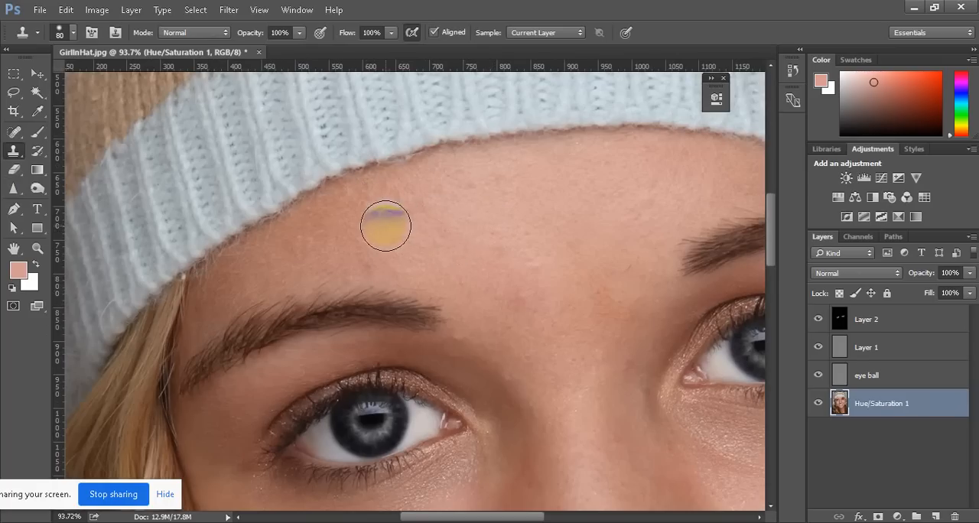
key(bracketleft)
key(bracketleft)
key(bracketleft)
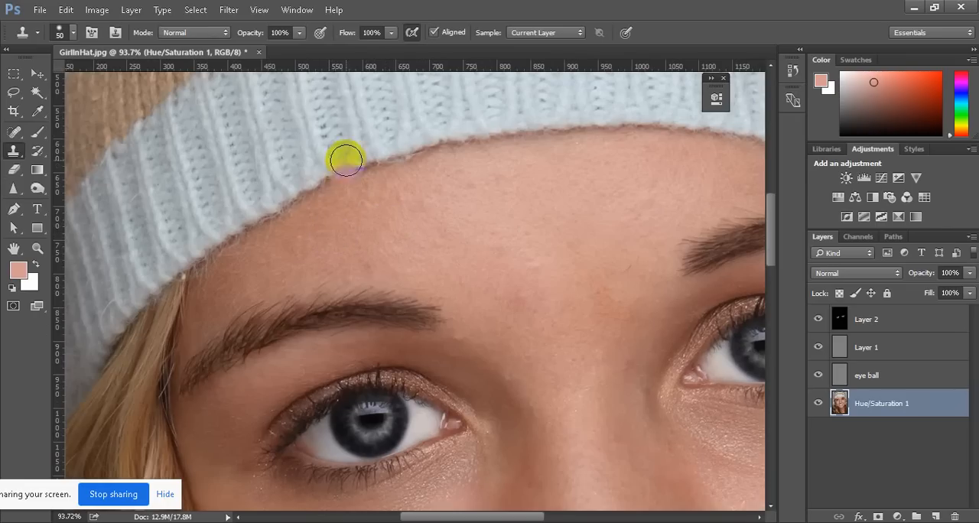
Try to clone lighter skin over the shaded forehead between the hat and eyebrow at 54% opacity
mouse_move(303, 35)
mouse_down()
mouse_move(287, 50)
mouse_move(265, 48)
mouse_up()
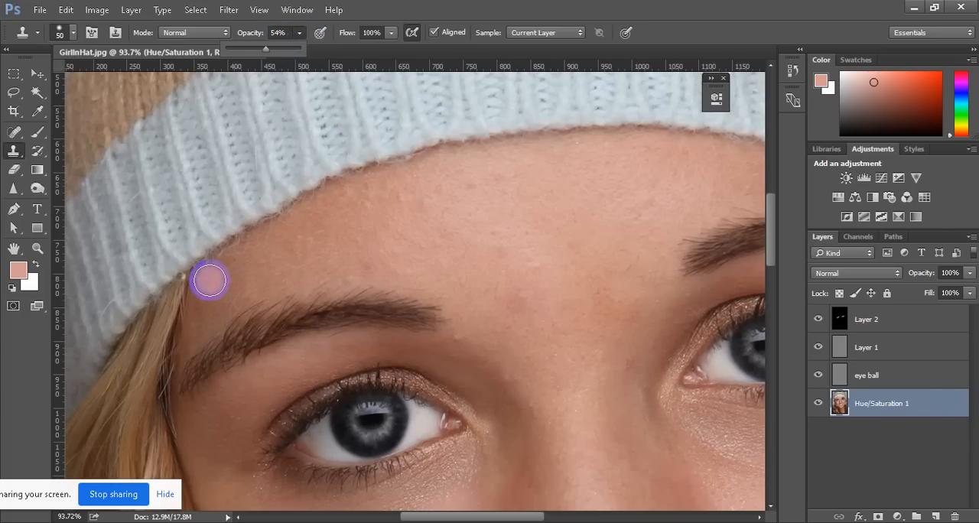
drag(215, 274, 335, 200)
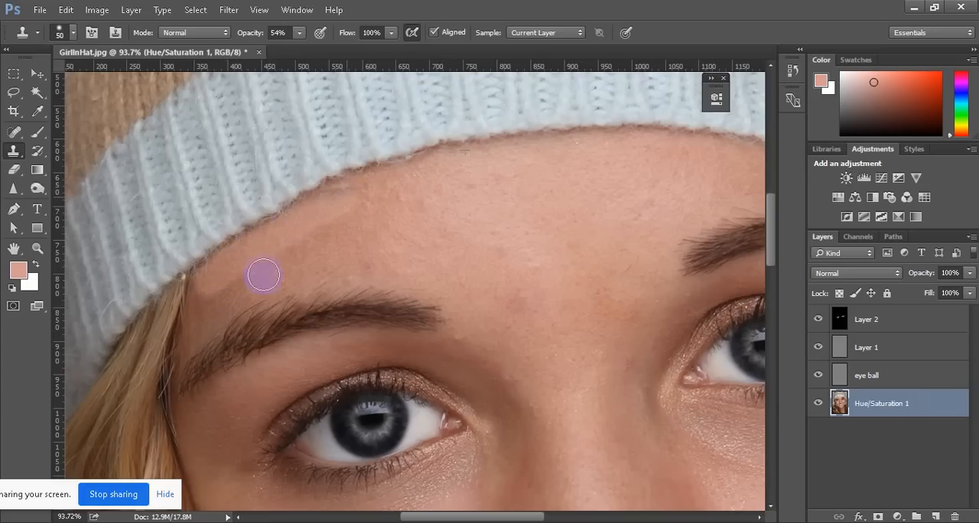
drag(199, 317, 363, 227)
click(191, 304)
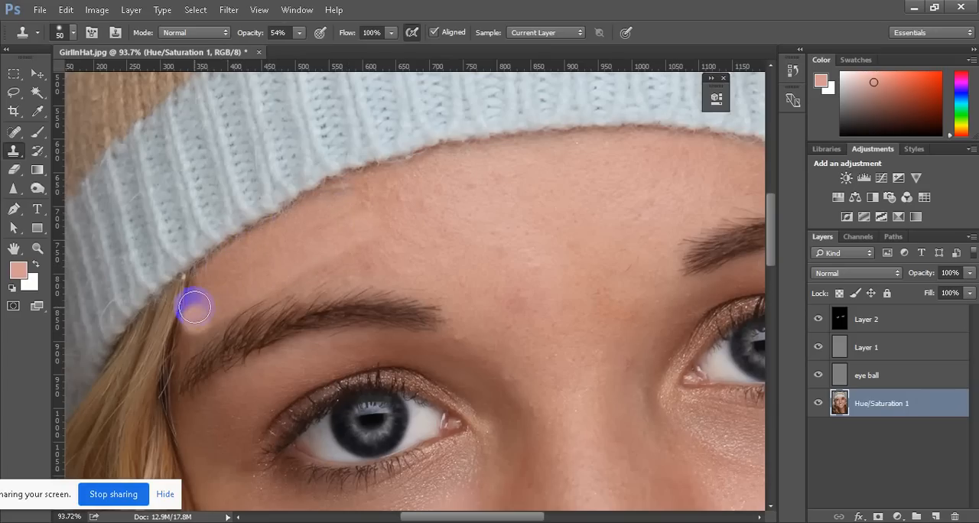
click(191, 334)
click(201, 323)
scroll(430, 249, down, 5)
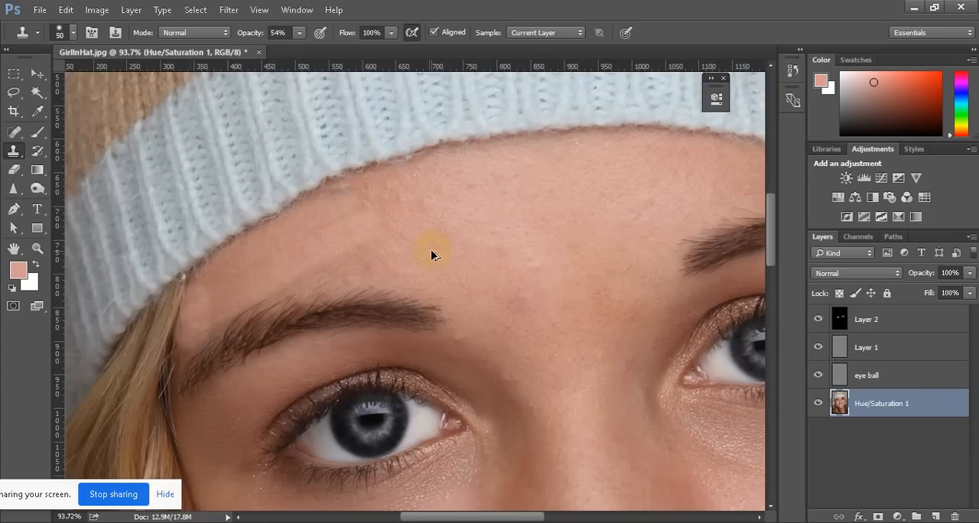
scroll(431, 249, up, 3)
scroll(394, 260, up, 4)
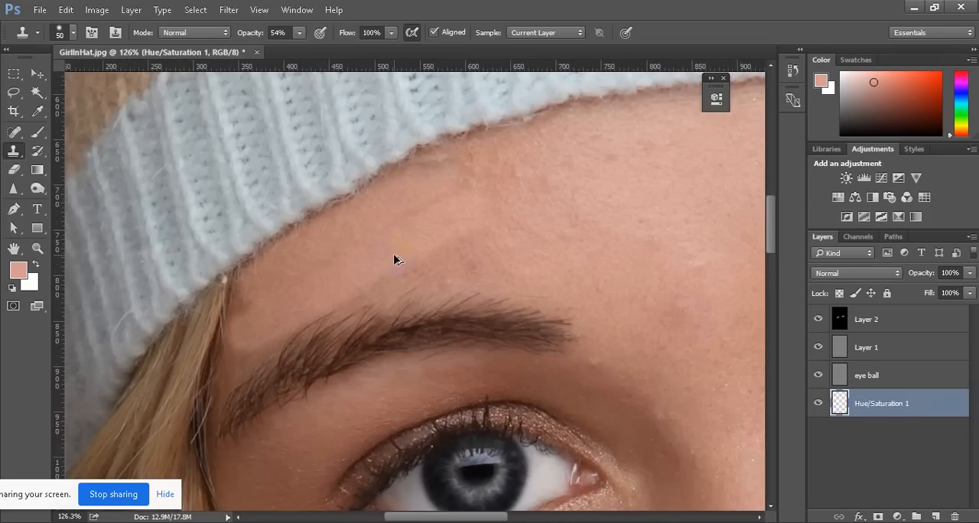
click(394, 260)
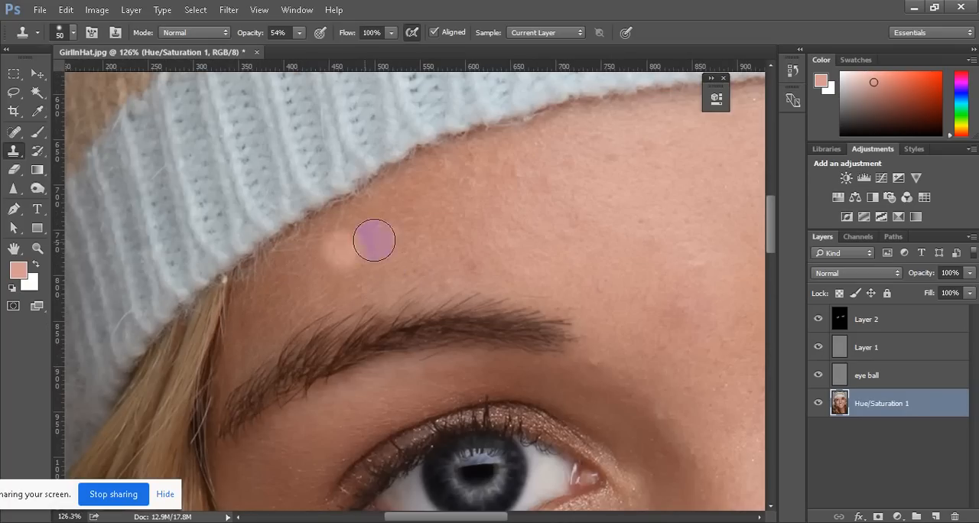
Set the Clone Stamp opacity to 34%, clone lighter skin over the shaded forehead below the hat edge, and review the face
click(299, 33)
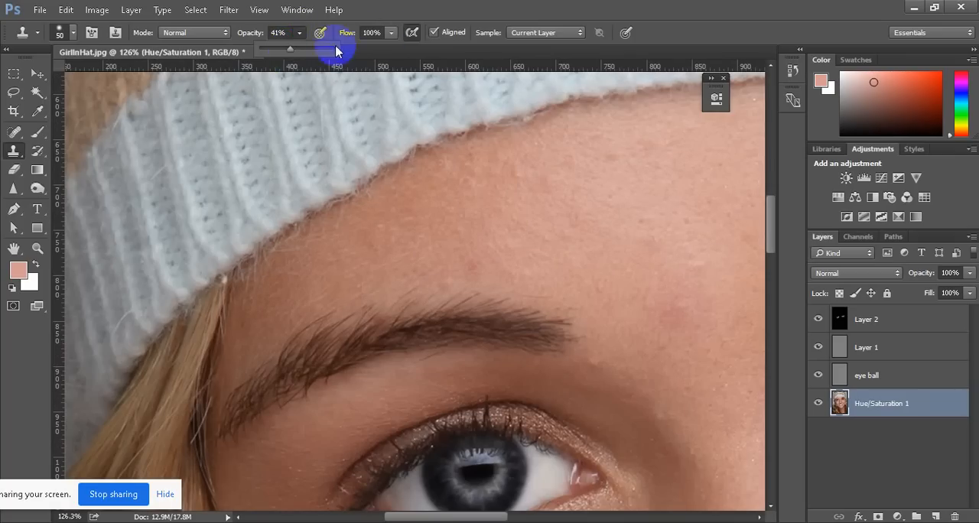
drag(299, 49, 287, 52)
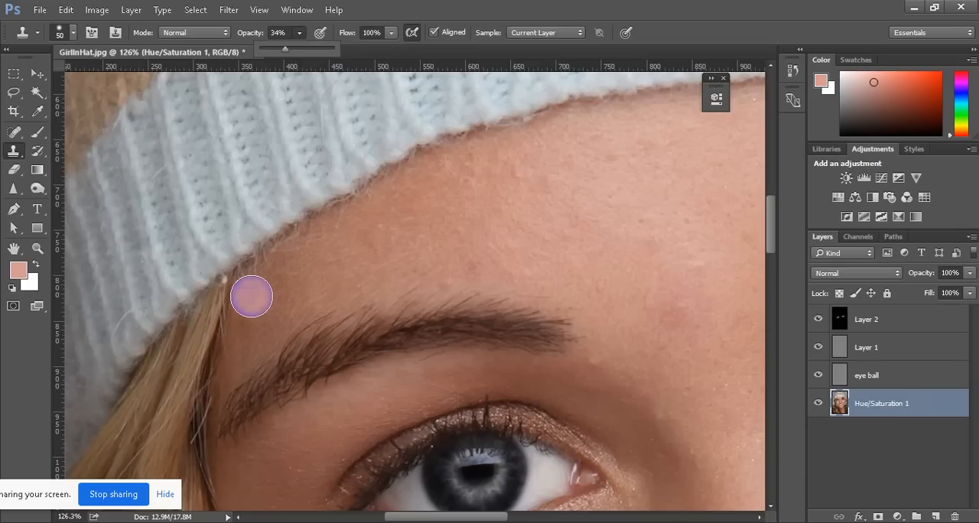
drag(251, 296, 360, 214)
drag(246, 340, 425, 233)
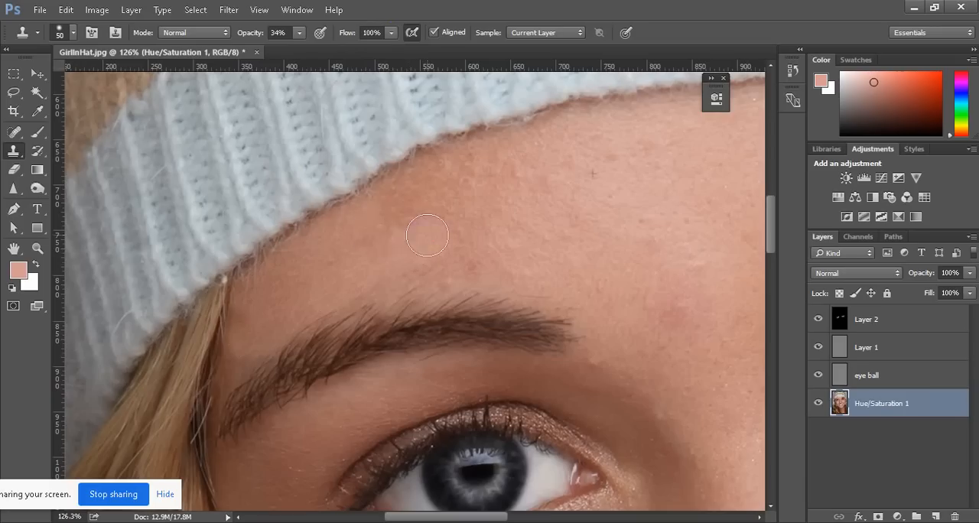
drag(324, 235, 421, 180)
mouse_move(247, 300)
mouse_down()
mouse_move(383, 210)
mouse_move(423, 202)
mouse_up()
mouse_move(289, 297)
mouse_down()
mouse_move(429, 226)
mouse_move(298, 308)
mouse_up()
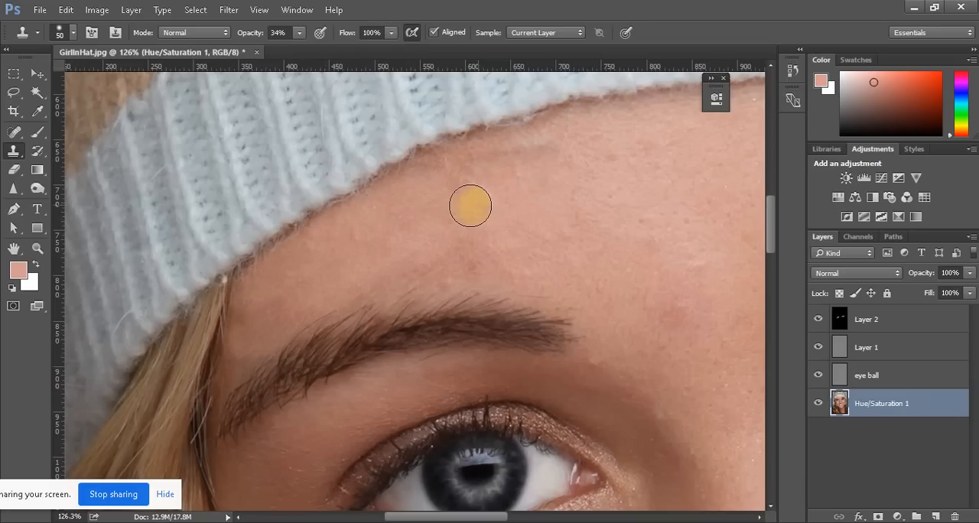
scroll(349, 238, down, 10)
scroll(375, 227, up, 3)
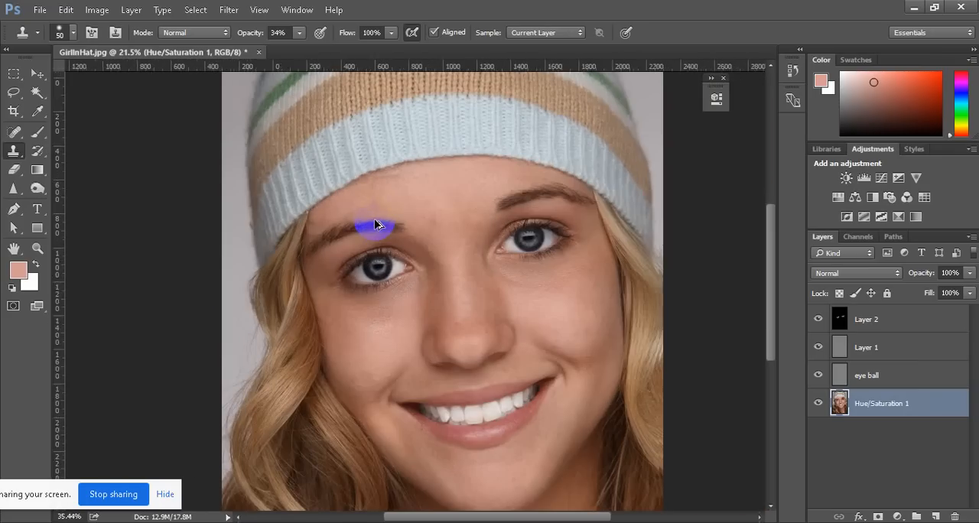
scroll(399, 178, left, 3)
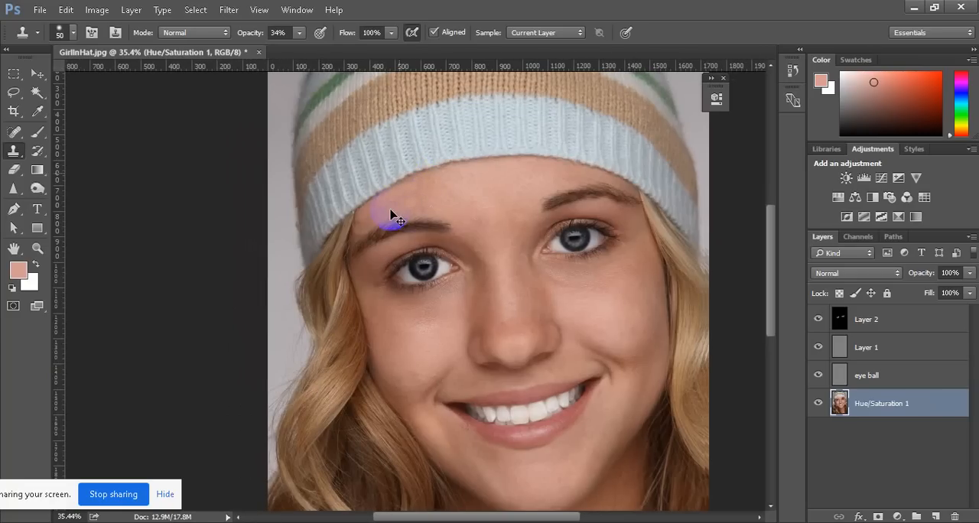
Examine the retouched forehead, both eyes and the cheeks up close and with the whole portrait in view
scroll(390, 214, up, 3)
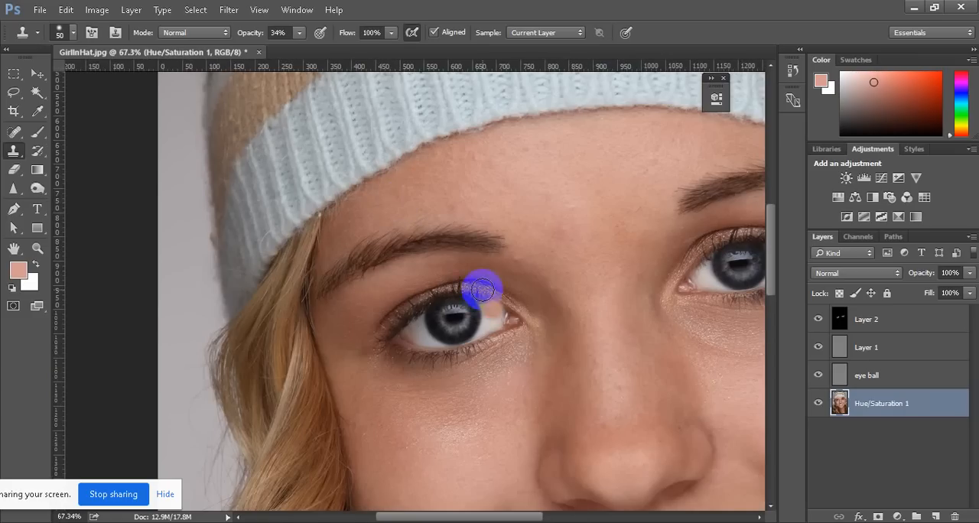
scroll(382, 223, down, 5)
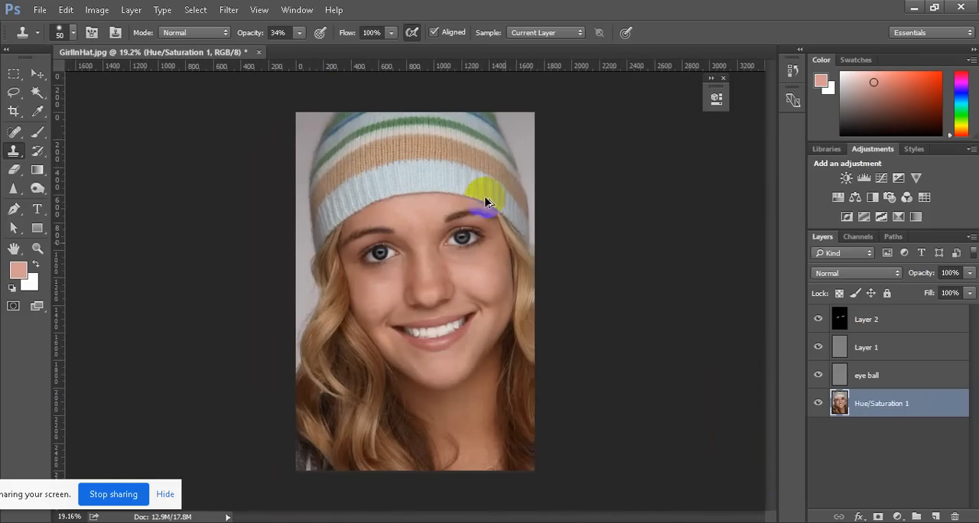
scroll(487, 202, up, 4)
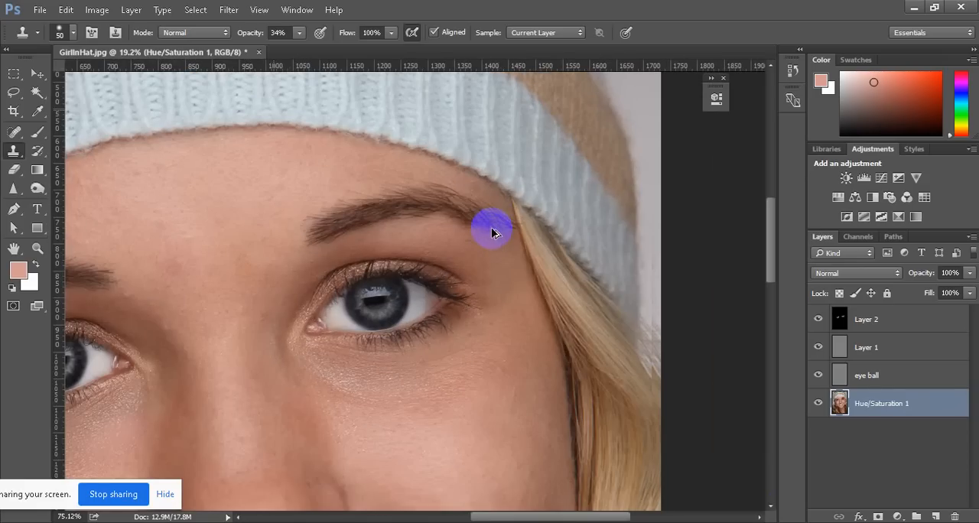
scroll(408, 220, up, 1)
scroll(334, 183, down, 1)
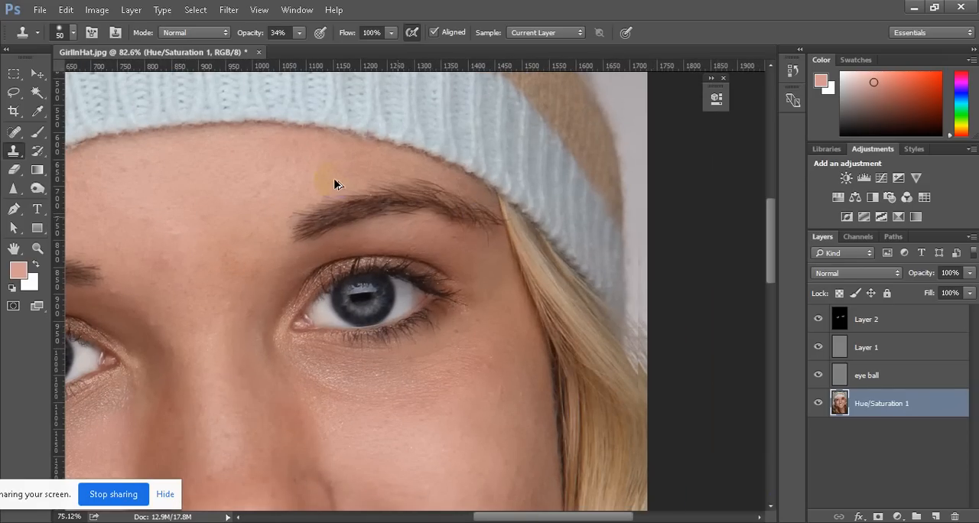
scroll(334, 183, down, 2)
scroll(348, 339, up, 1)
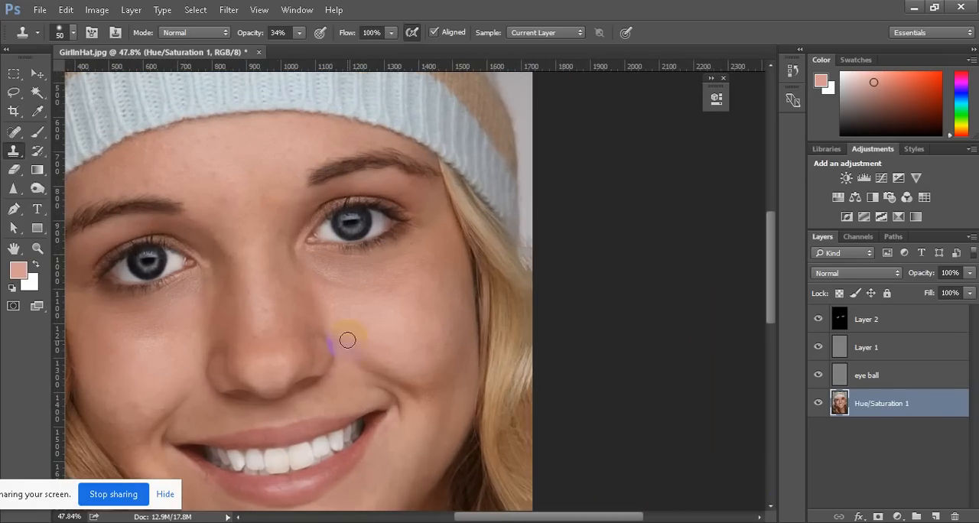
click(383, 327)
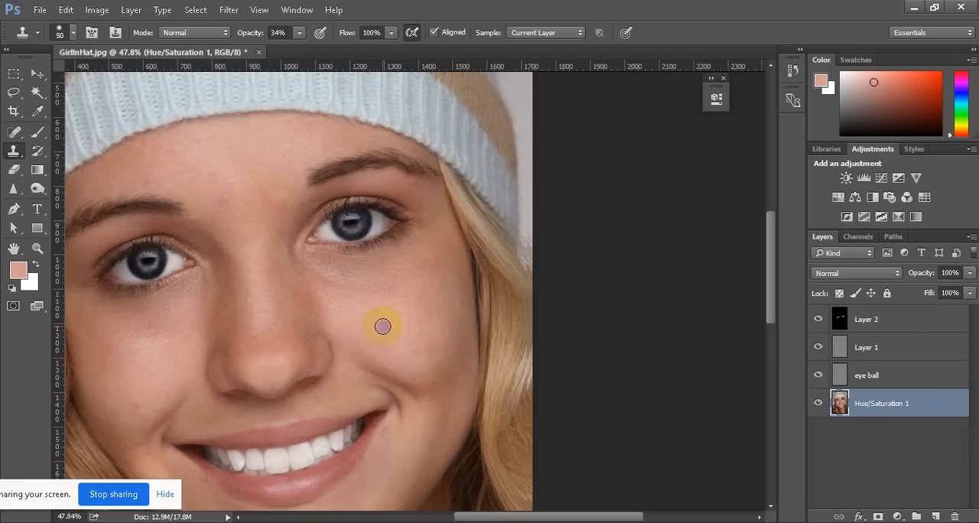
Merge all four layers, from Layer 2 down to Hue/Saturation 1, into a single layer and duplicate the merged layer
click(891, 319)
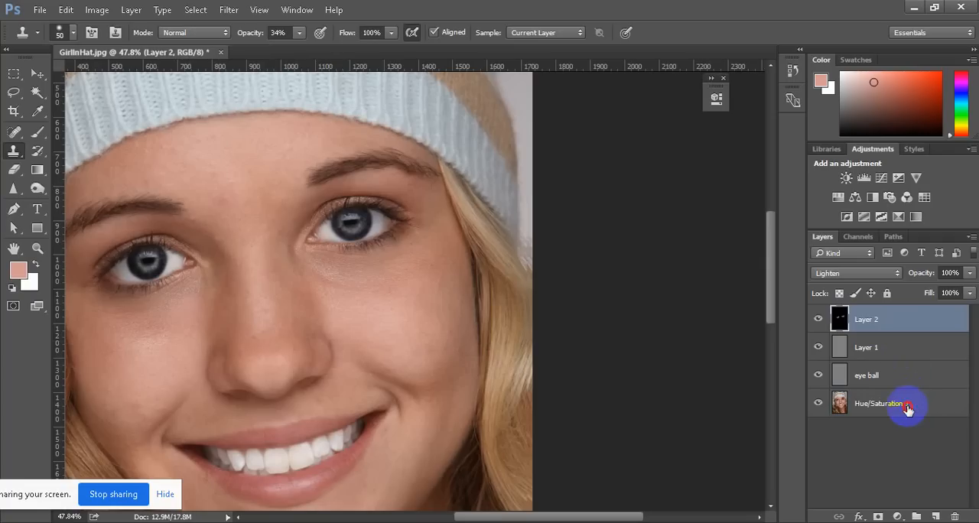
shift+click(908, 409)
right_click(914, 402)
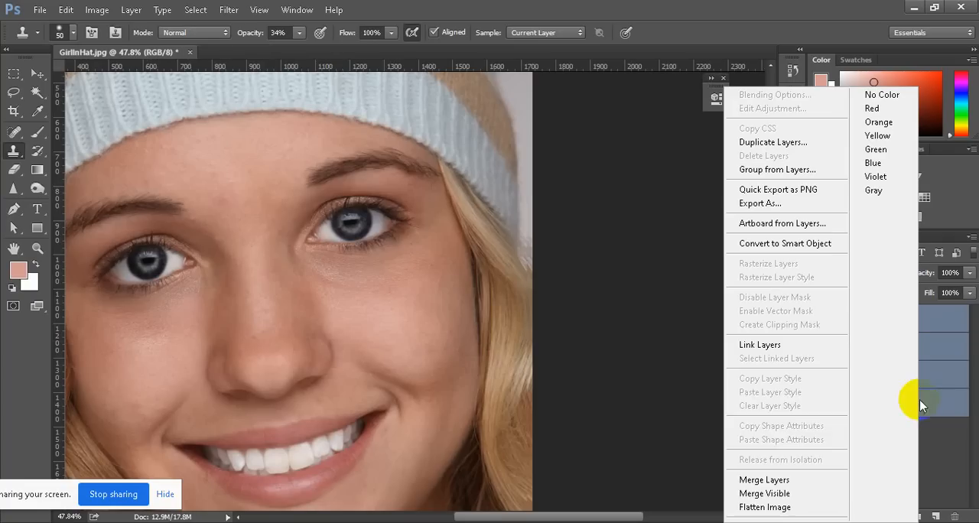
click(765, 480)
scroll(444, 375, down, 3)
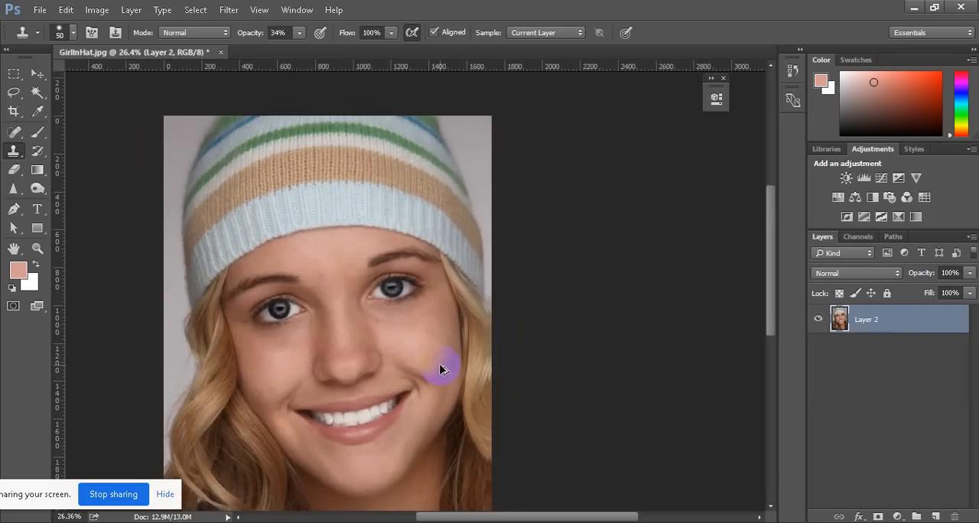
scroll(363, 381, down, 1)
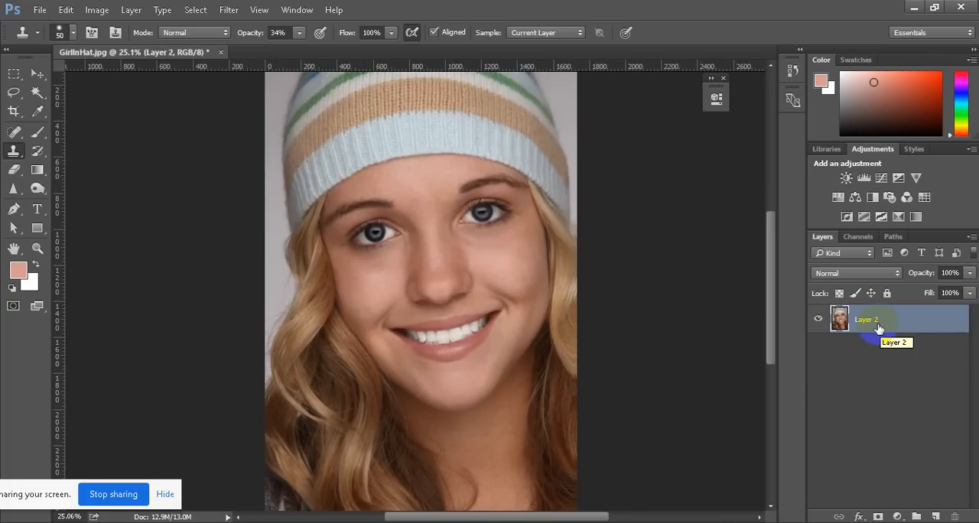
key(ctrl+j)
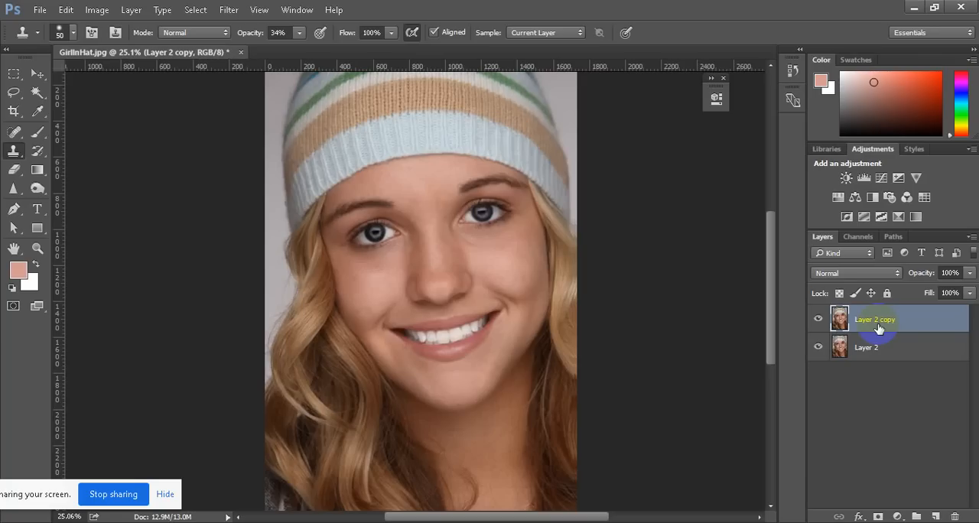
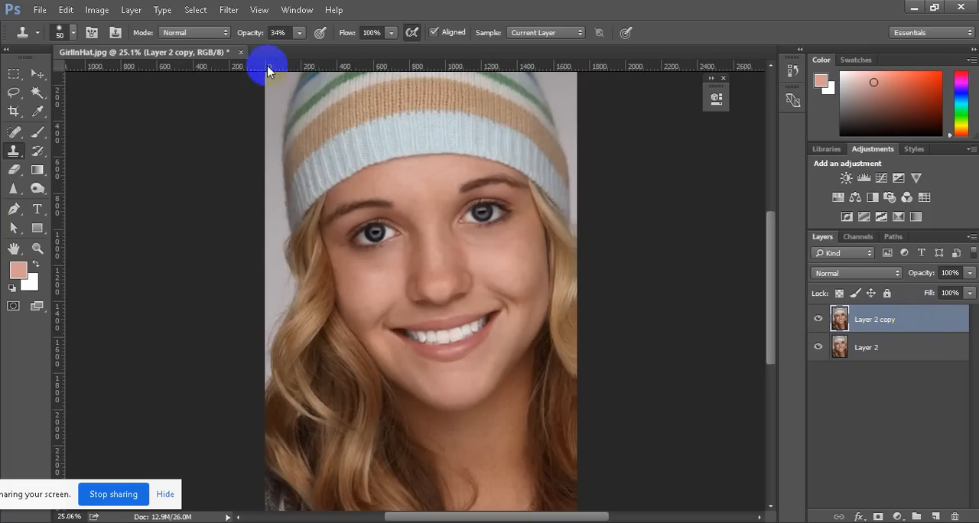
Apply the Camera Raw filter to Layer 2 copy with Exposure +0.80, Contrast +3, Whites +38, Blacks +1 and Clarity -45
click(228, 9)
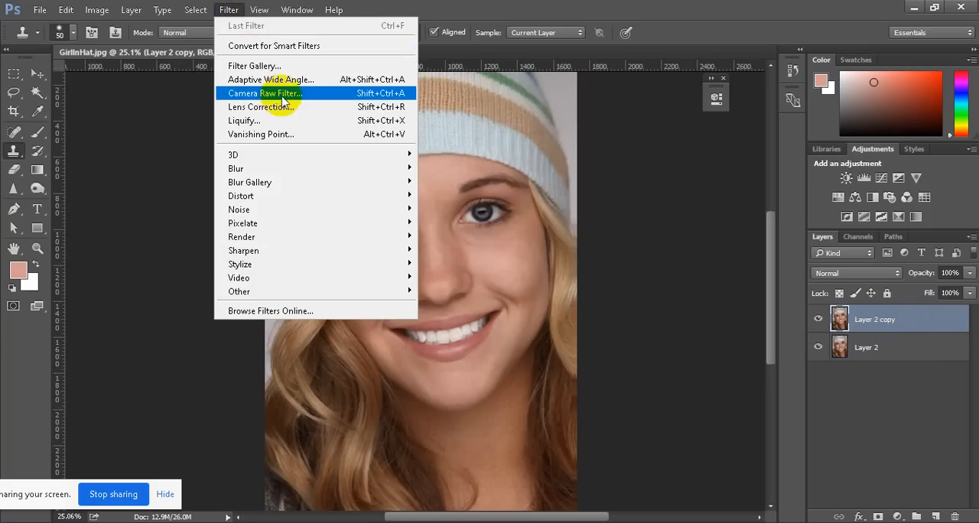
click(371, 244)
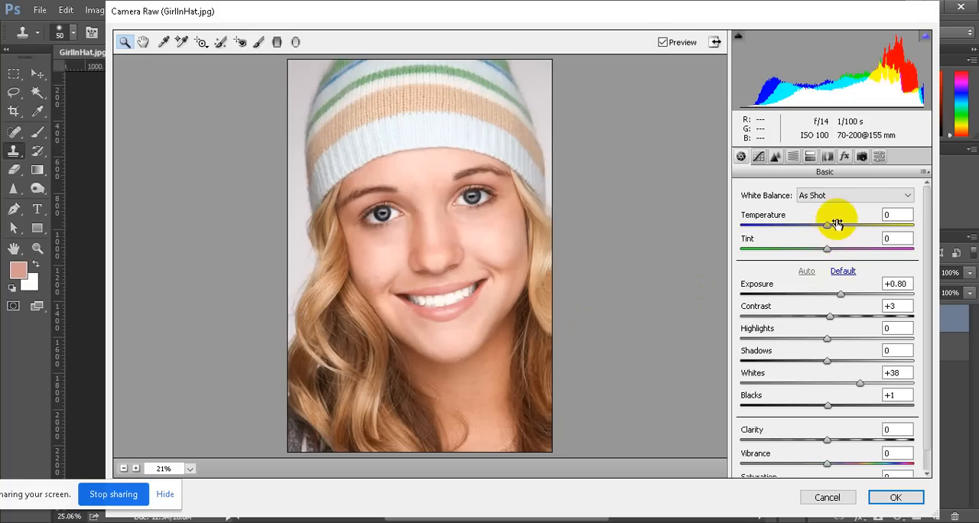
scroll(830, 386, down, 1)
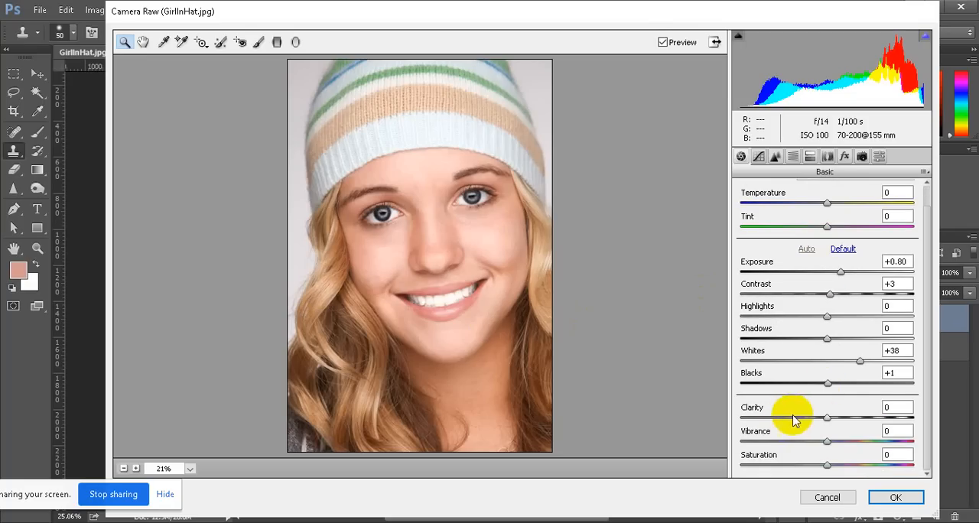
drag(826, 418, 794, 431)
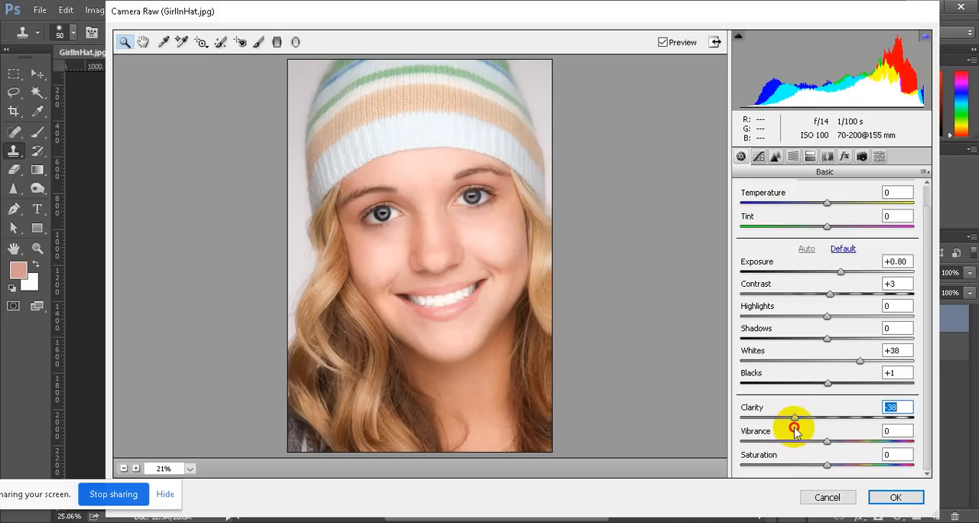
drag(794, 429, 788, 431)
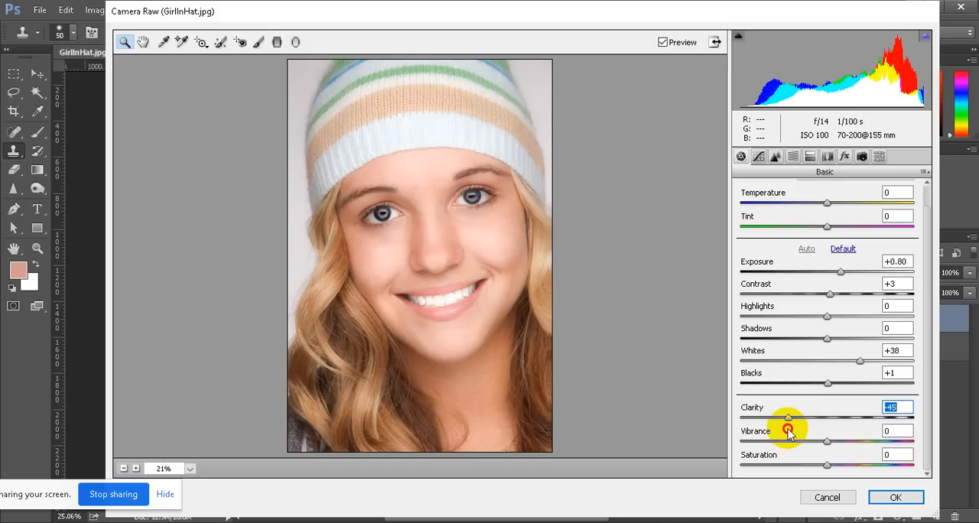
click(896, 498)
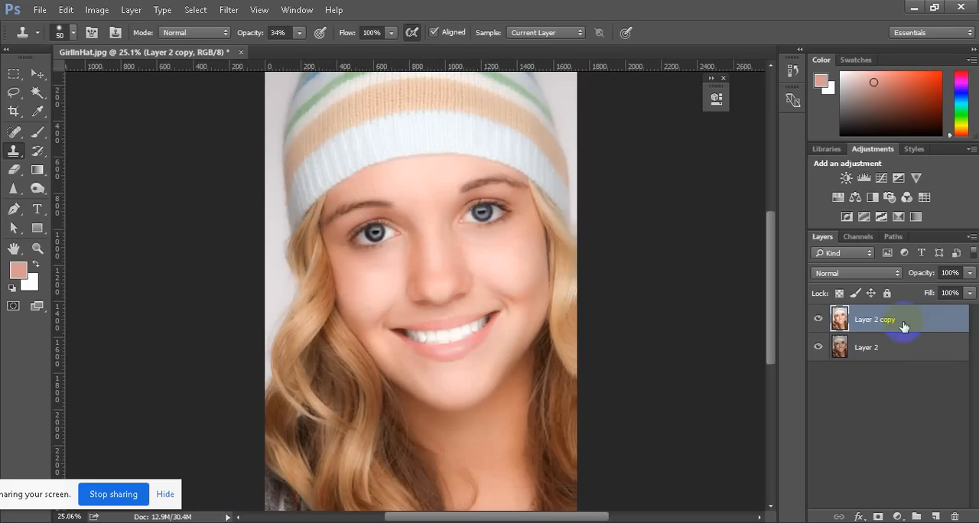
Add a white layer mask to Layer 2 copy and reset the Brush tool to its default settings
click(878, 518)
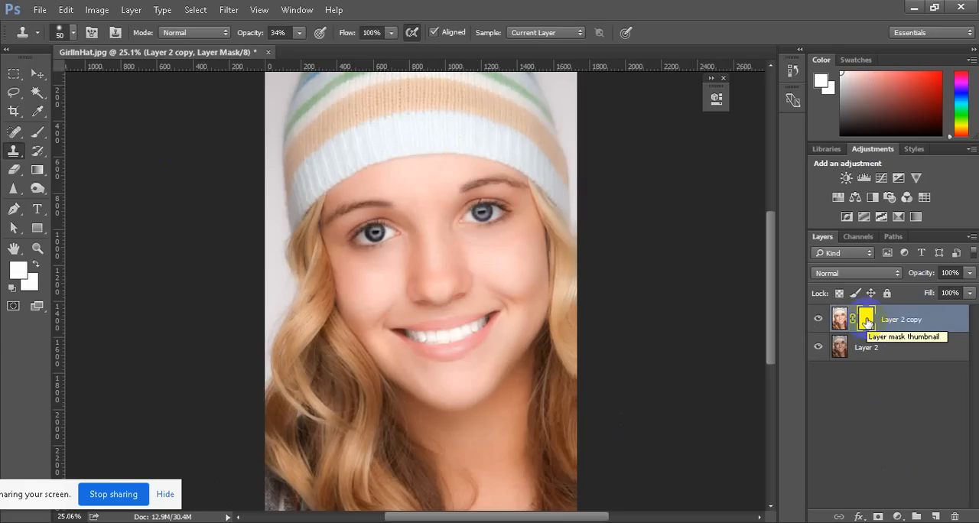
key(b)
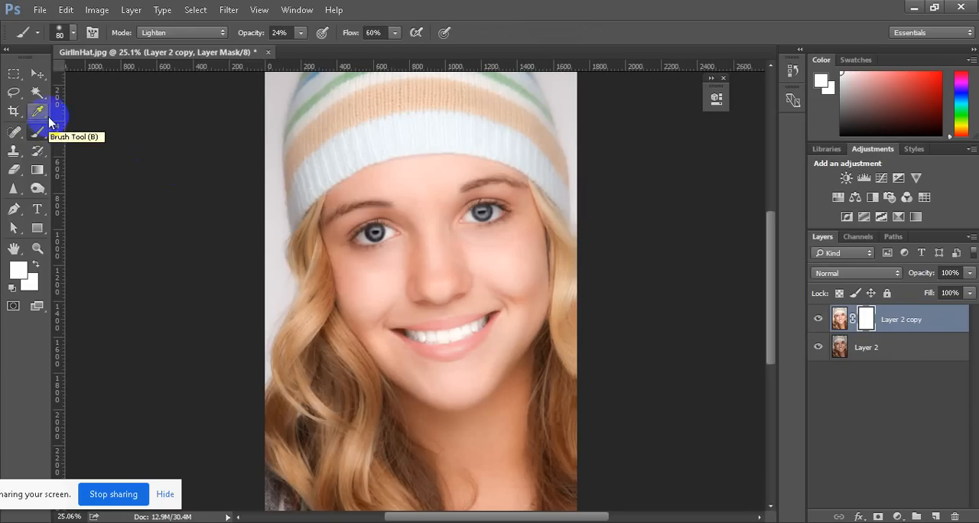
click(37, 32)
click(183, 62)
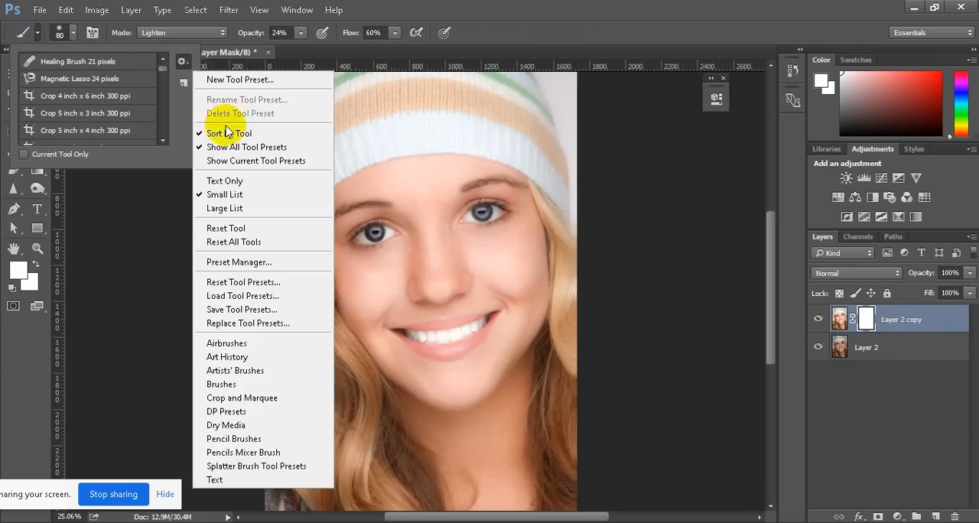
click(243, 229)
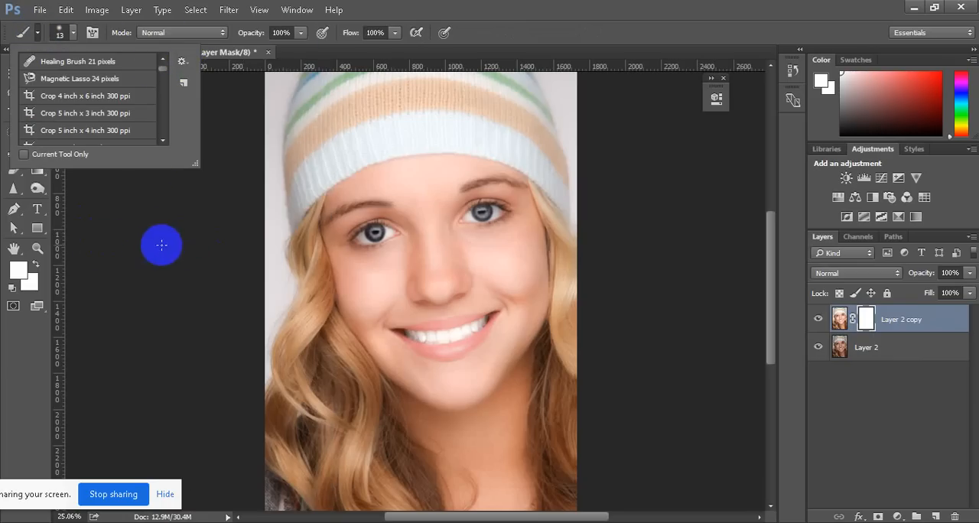
click(98, 235)
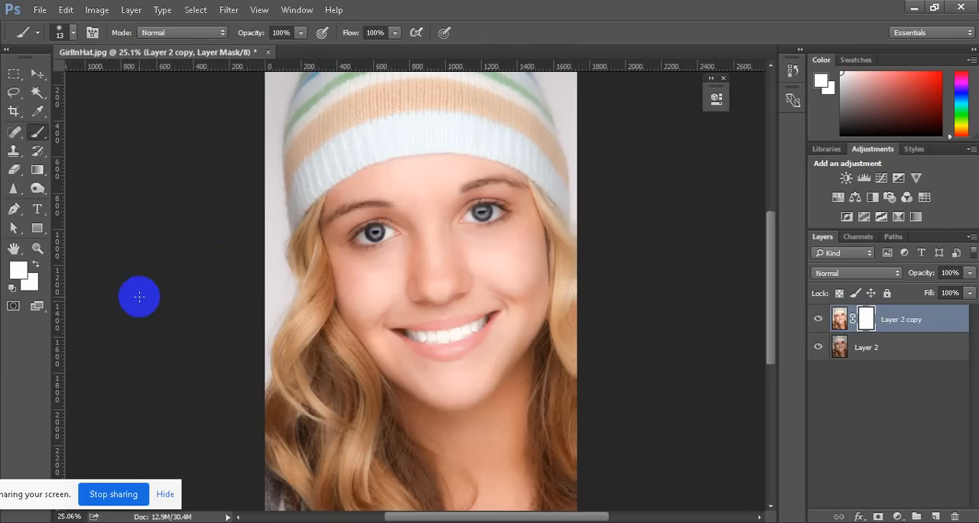
Set black as the foreground colour and mask the hair beside the left cheek with a 250 px brush
key(d)
key(x)
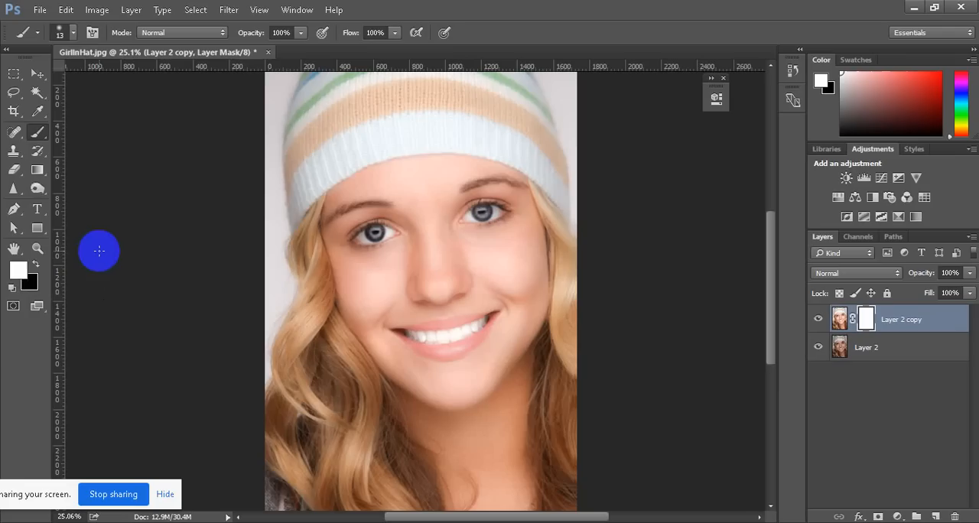
key(x)
click(382, 296)
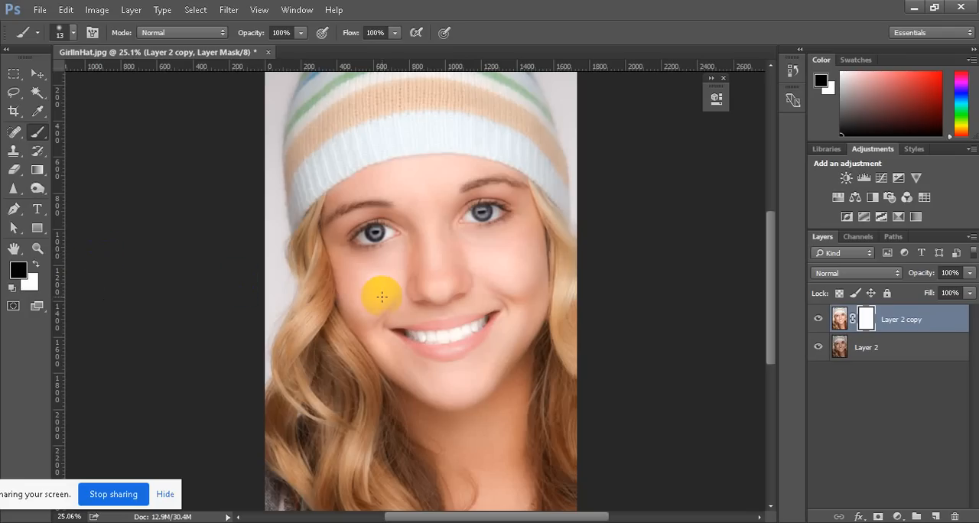
key(bracketright)
key(bracketright)
key(bracketright)
key(bracketright)
key(bracketright)
key(bracketright)
key(bracketright)
key(bracketright)
key(bracketright)
key(bracketright)
key(bracketright)
key(bracketright)
key(bracketright)
key(bracketright)
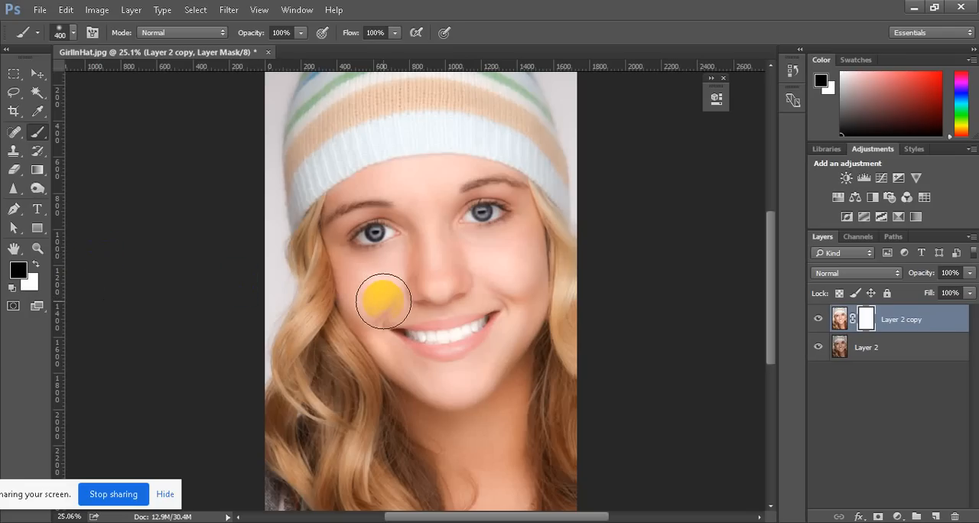
key(bracketleft)
key(bracketleft)
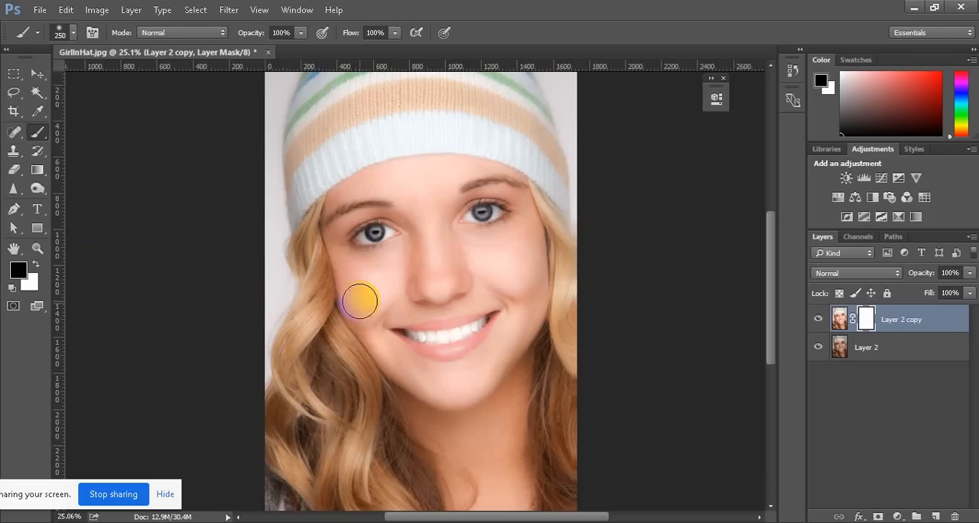
mouse_move(303, 253)
mouse_down()
mouse_move(308, 347)
mouse_move(312, 320)
mouse_up()
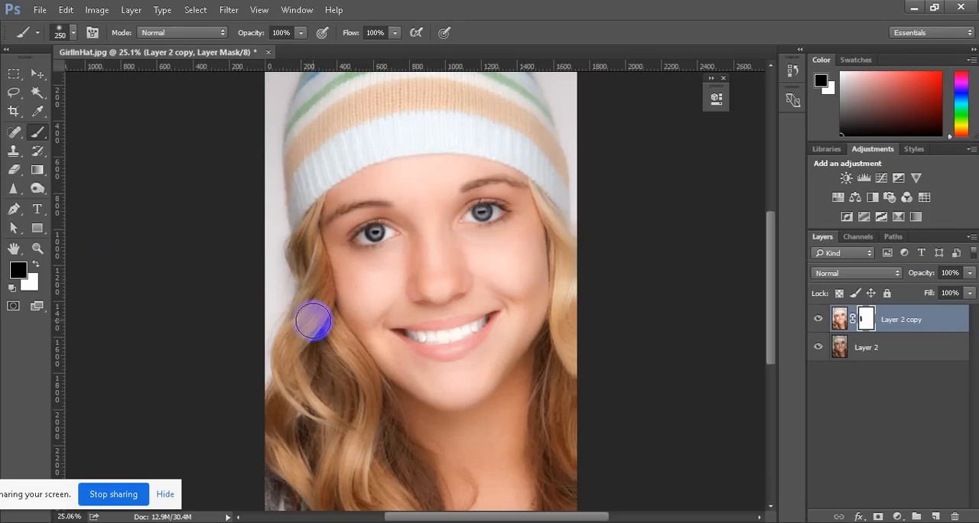
Mask out the hat, the background and the hair on both sides of the face with a 500 px black brush
key(bracketright)
key(bracketright)
key(bracketright)
key(bracketright)
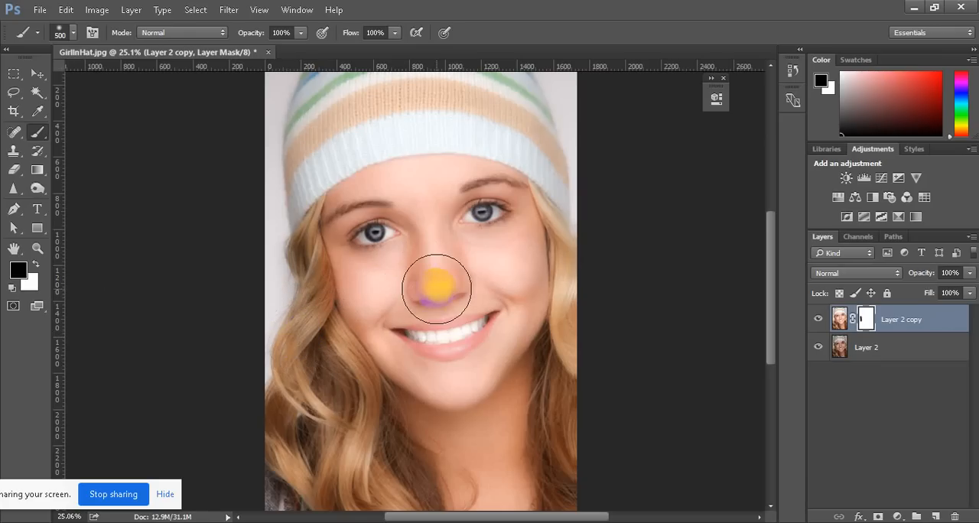
scroll(428, 275, up, 5)
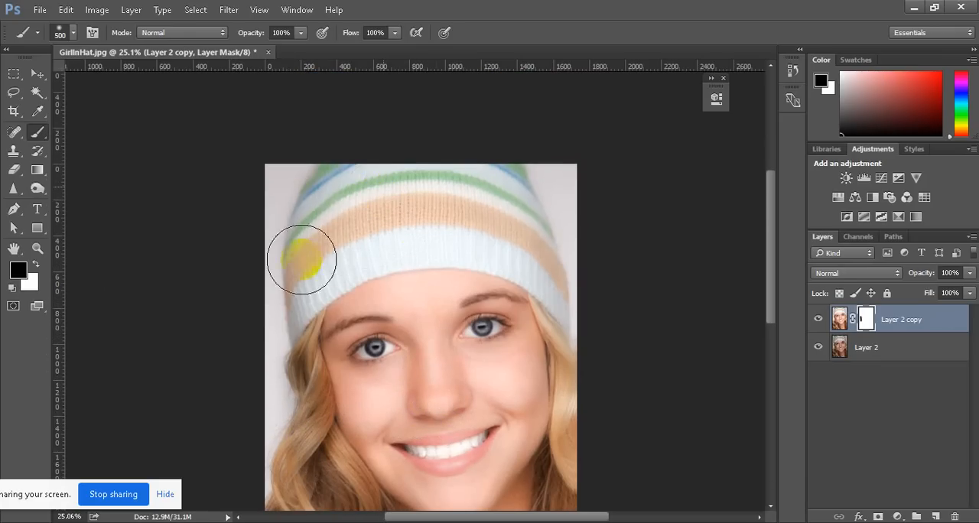
mouse_move(258, 324)
mouse_down()
mouse_move(309, 276)
mouse_move(391, 242)
mouse_move(531, 242)
mouse_move(563, 277)
mouse_move(563, 267)
mouse_move(527, 185)
mouse_move(392, 158)
mouse_move(267, 181)
mouse_move(228, 225)
mouse_move(269, 173)
mouse_move(256, 314)
mouse_move(305, 177)
mouse_move(535, 207)
mouse_move(568, 260)
mouse_move(555, 245)
mouse_move(467, 227)
mouse_move(373, 246)
mouse_move(281, 297)
mouse_move(392, 231)
mouse_move(631, 278)
mouse_up()
scroll(455, 340, down, 1)
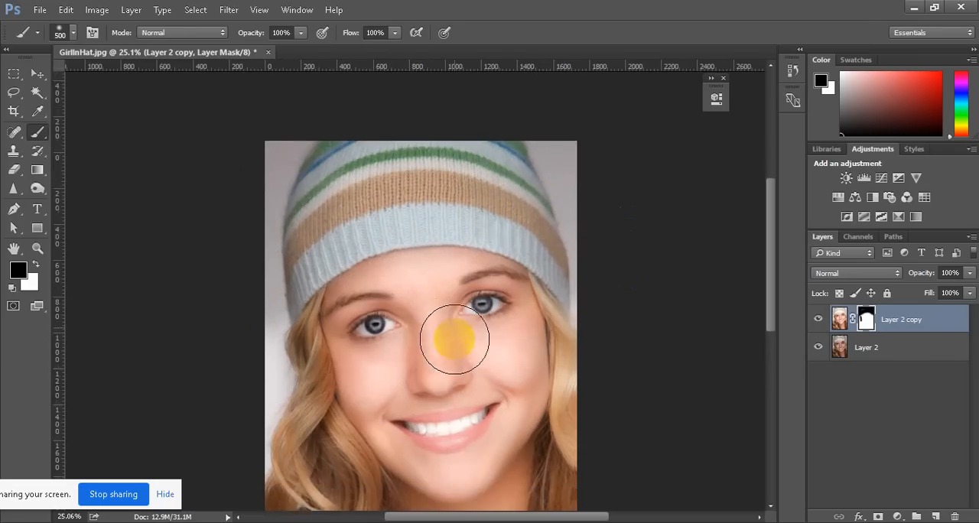
scroll(454, 339, down, 2)
mouse_move(284, 260)
mouse_down()
mouse_move(284, 372)
mouse_move(323, 413)
mouse_move(322, 485)
mouse_move(313, 477)
mouse_move(566, 471)
mouse_move(583, 396)
mouse_move(586, 262)
mouse_move(565, 181)
mouse_move(585, 245)
mouse_move(575, 408)
mouse_move(219, 378)
mouse_move(285, 289)
mouse_move(289, 430)
mouse_move(420, 476)
mouse_move(586, 345)
mouse_move(589, 354)
mouse_move(568, 205)
mouse_up()
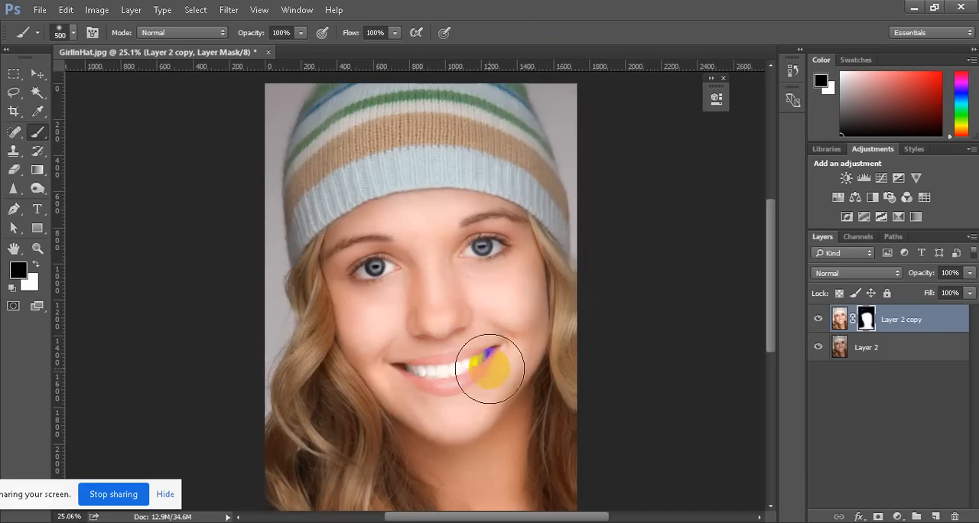
key(ctrl+z)
key(ctrl+z)
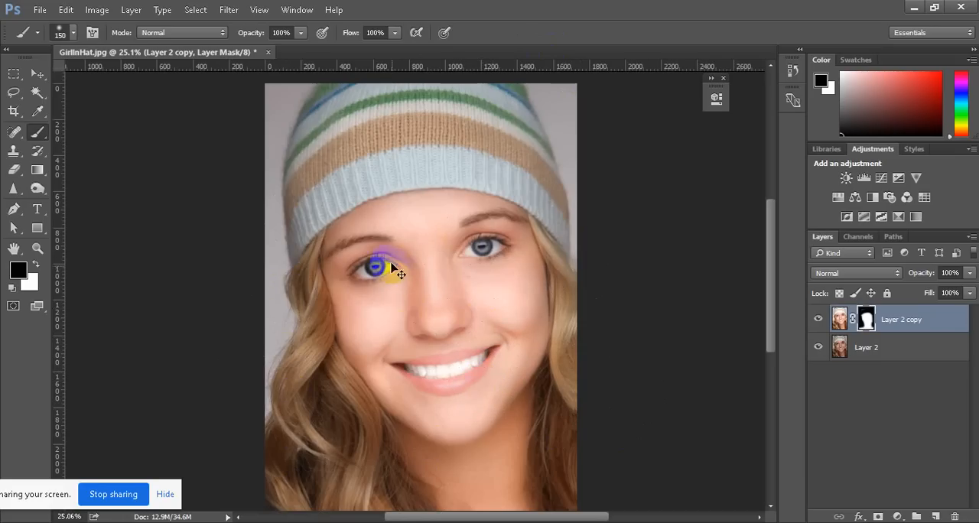
Paint black on the mask over the left eye, its surrounding lashes and the left eyebrow with a smaller brush
scroll(384, 254, up, 3)
scroll(373, 293, up, 5)
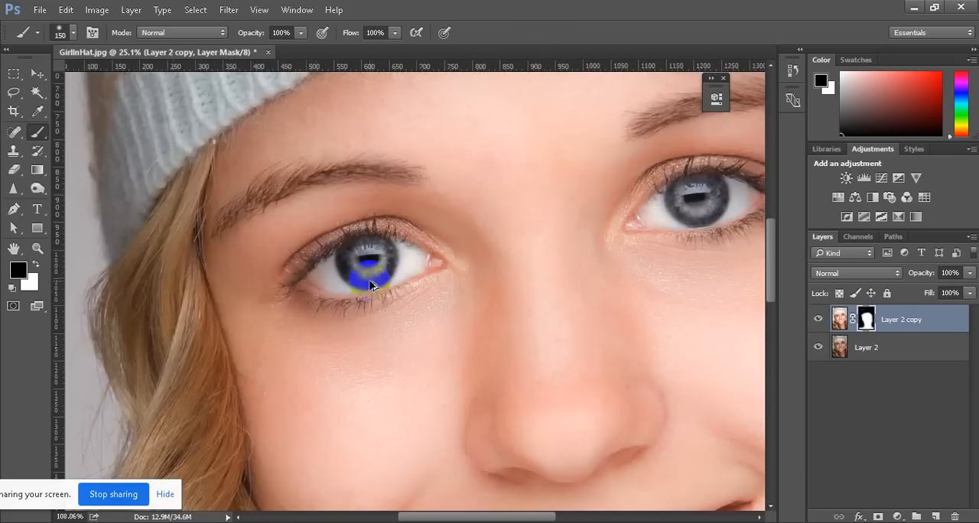
scroll(509, 319, down, 1)
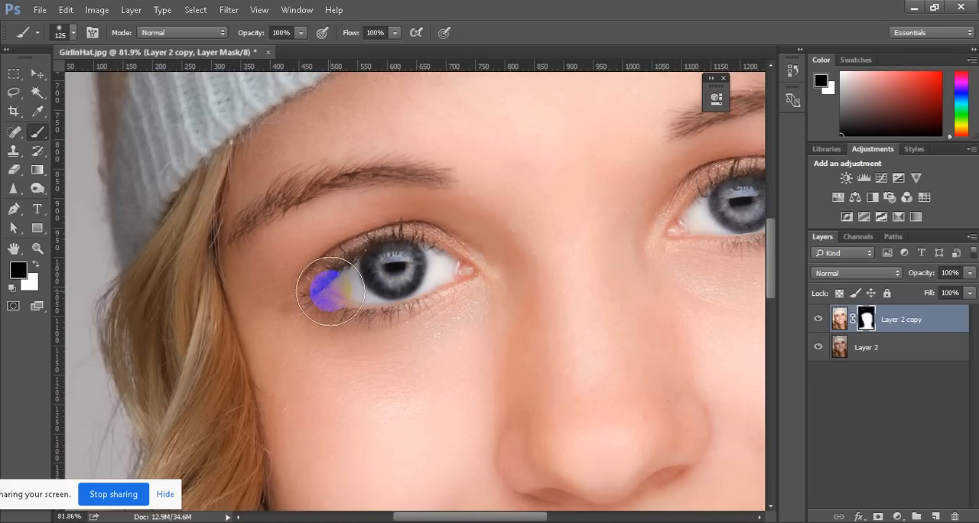
mouse_move(309, 303)
mouse_down()
mouse_move(339, 265)
mouse_move(371, 253)
mouse_move(438, 253)
mouse_move(484, 279)
mouse_move(436, 309)
mouse_move(387, 320)
mouse_move(325, 312)
mouse_move(301, 295)
mouse_move(396, 328)
mouse_move(464, 313)
mouse_move(480, 299)
mouse_move(457, 254)
mouse_move(409, 247)
mouse_move(403, 281)
mouse_move(424, 281)
mouse_move(456, 256)
mouse_move(393, 247)
mouse_move(327, 259)
mouse_move(293, 296)
mouse_move(374, 334)
mouse_up()
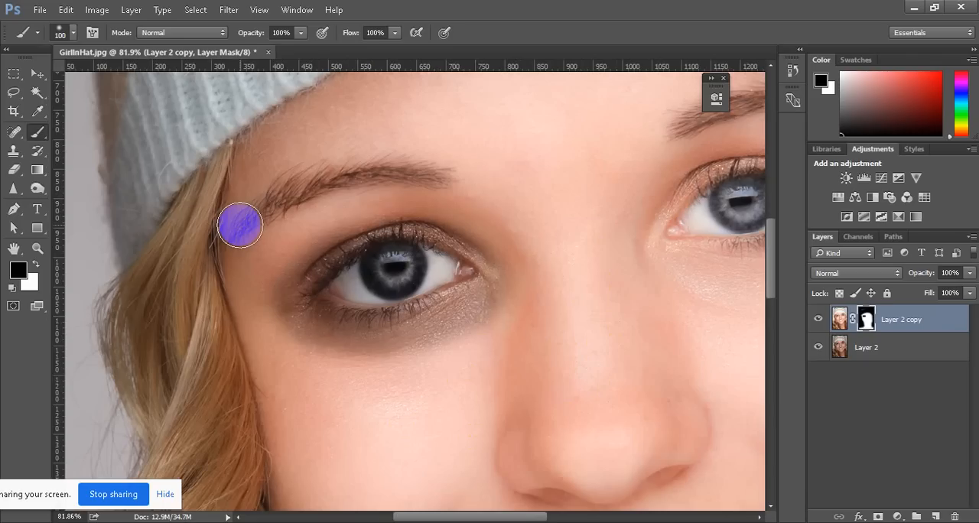
mouse_move(234, 227)
mouse_down()
mouse_move(261, 209)
mouse_move(305, 195)
mouse_move(445, 179)
mouse_move(408, 169)
mouse_move(307, 173)
mouse_move(218, 237)
mouse_up()
scroll(292, 252, down, 5)
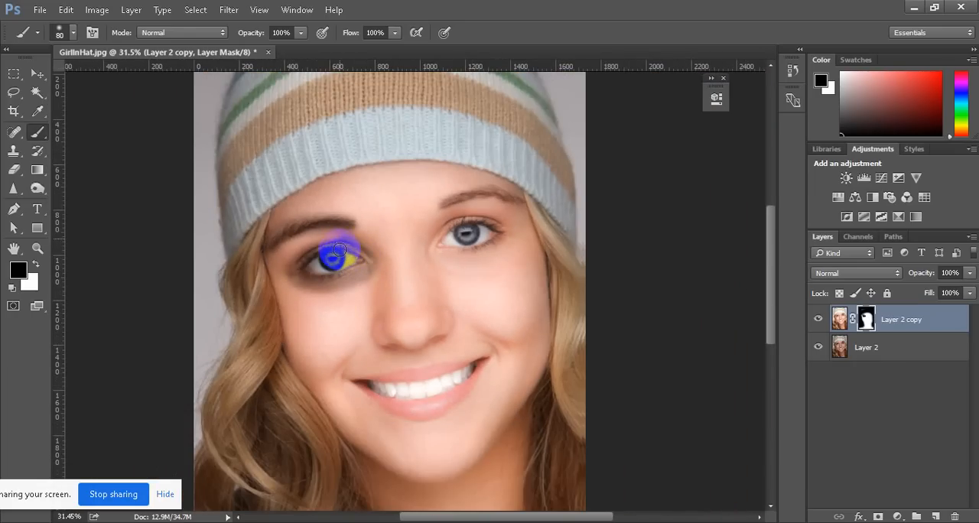
Paint black on the mask over the right eye and right eyebrow, using a 70 px brush for the eyebrow
scroll(459, 246, down, 1)
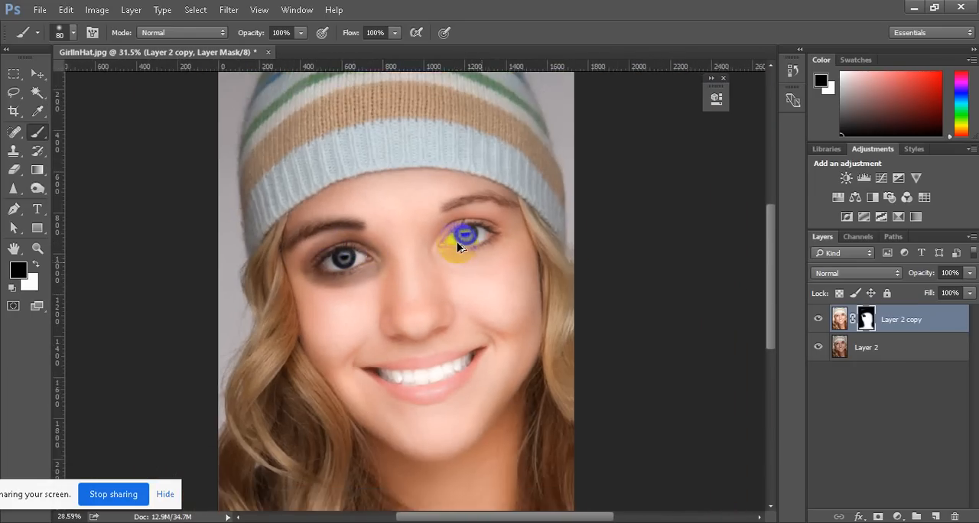
scroll(459, 246, up, 4)
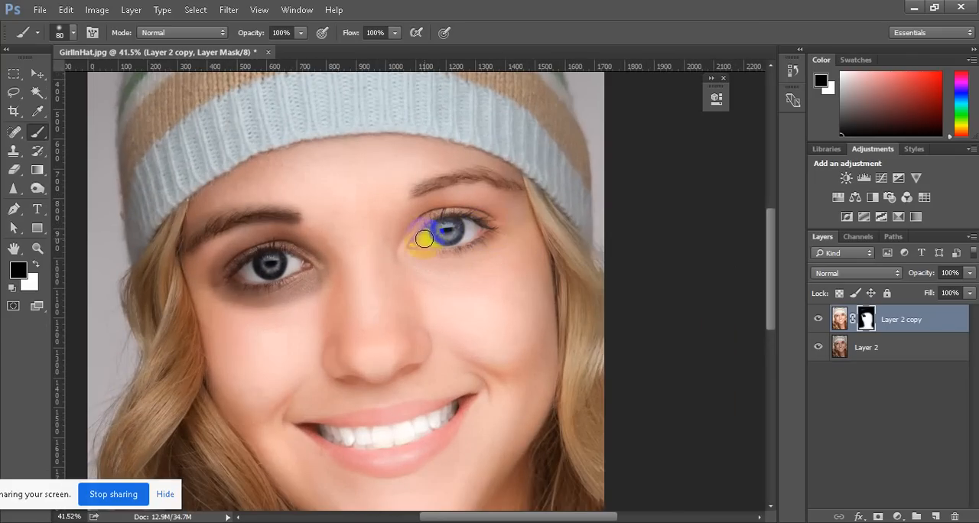
scroll(422, 242, up, 4)
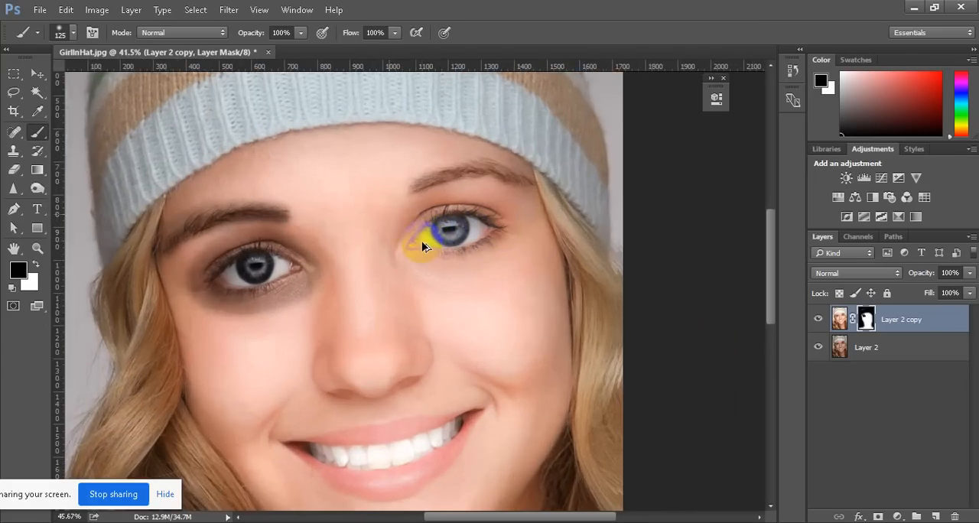
mouse_move(421, 243)
mouse_down()
mouse_move(426, 229)
mouse_move(466, 213)
mouse_move(510, 230)
mouse_move(416, 223)
mouse_move(458, 219)
mouse_move(451, 230)
mouse_move(454, 218)
mouse_move(494, 220)
mouse_move(455, 240)
mouse_move(459, 225)
mouse_up()
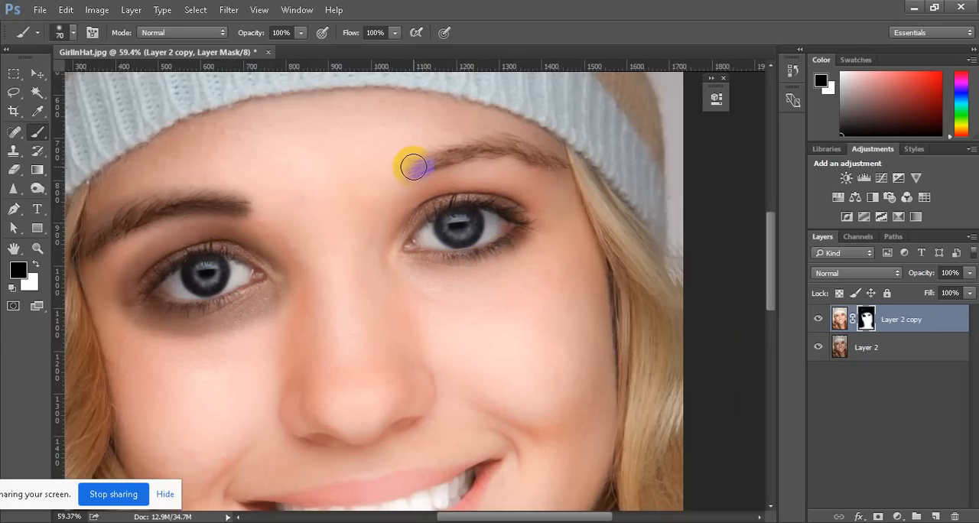
mouse_move(459, 154)
mouse_down()
mouse_move(512, 144)
mouse_move(565, 168)
mouse_move(487, 140)
mouse_move(422, 165)
mouse_move(437, 240)
mouse_up()
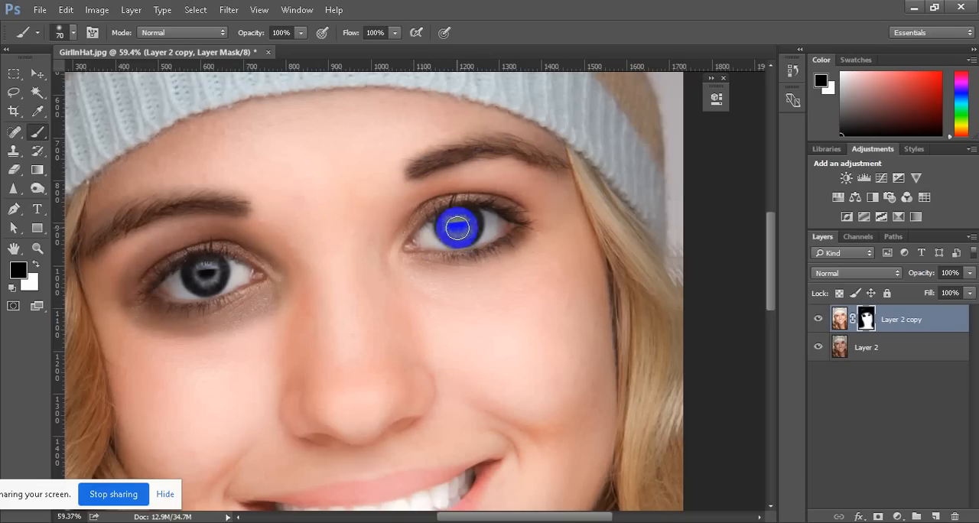
Examine the masked eyes and eyebrows up close, the whole portrait, and the mouth area
scroll(237, 312, down, 5)
scroll(236, 349, up, 6)
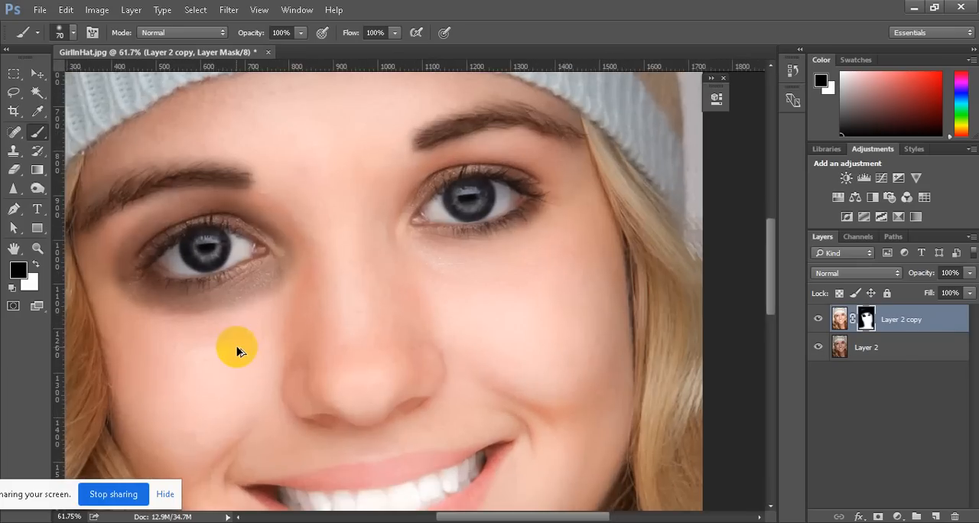
scroll(237, 351, down, 3)
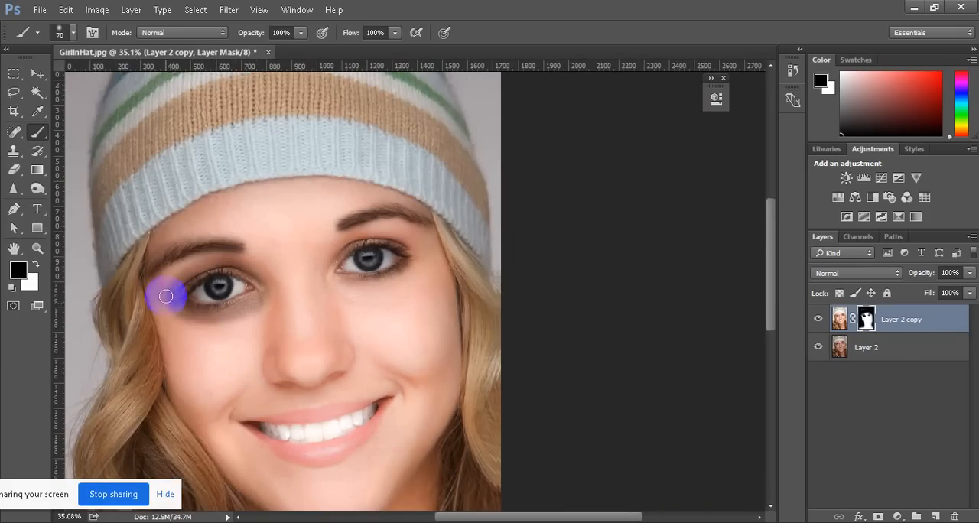
scroll(387, 275, up, 4)
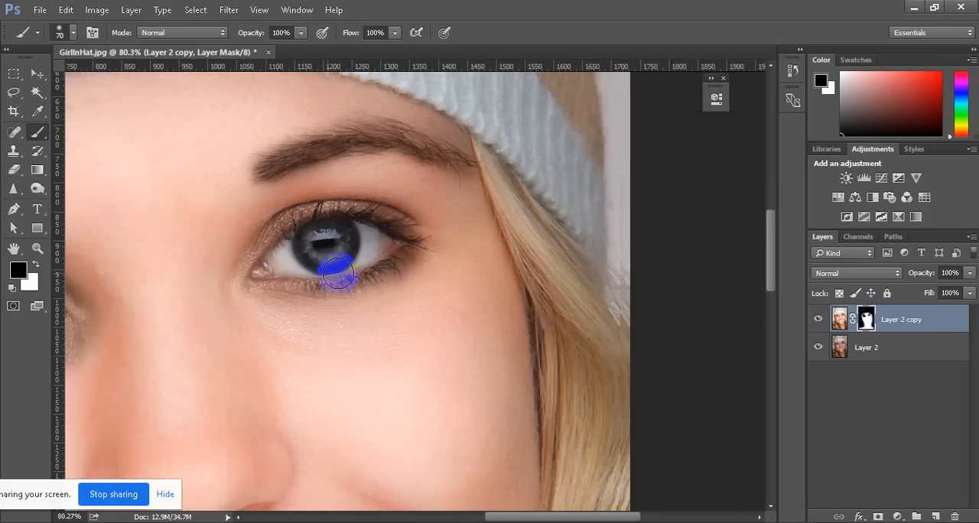
scroll(339, 264, down, 8)
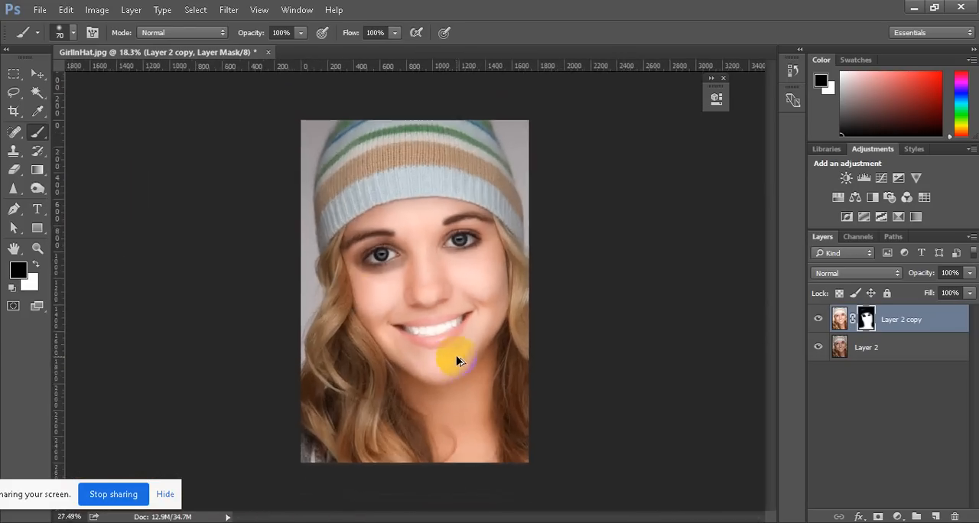
scroll(449, 349, up, 5)
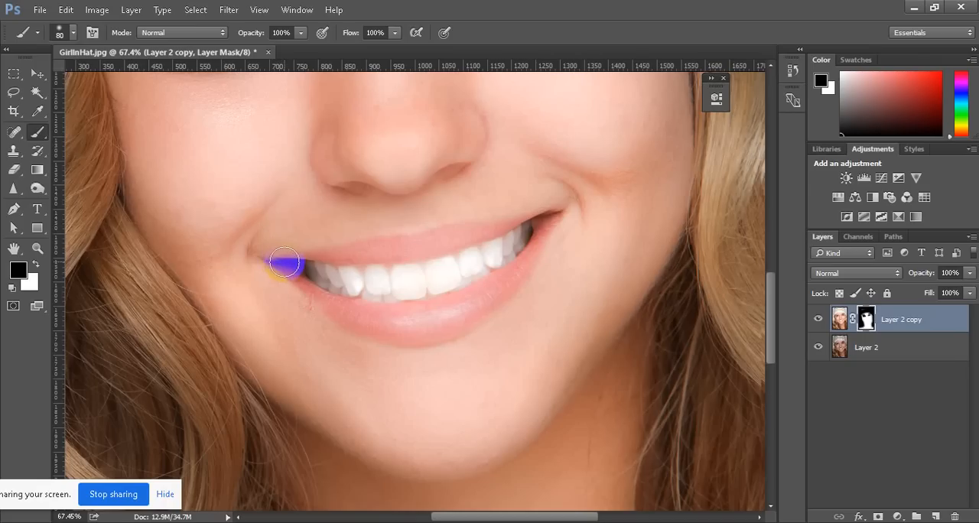
Try painting black on the Layer 2 copy mask over the lips with an 80 px brush
mouse_move(278, 255)
mouse_down()
mouse_move(422, 236)
mouse_move(544, 203)
mouse_move(537, 238)
mouse_move(513, 267)
mouse_move(455, 313)
mouse_move(400, 322)
mouse_move(270, 262)
mouse_up()
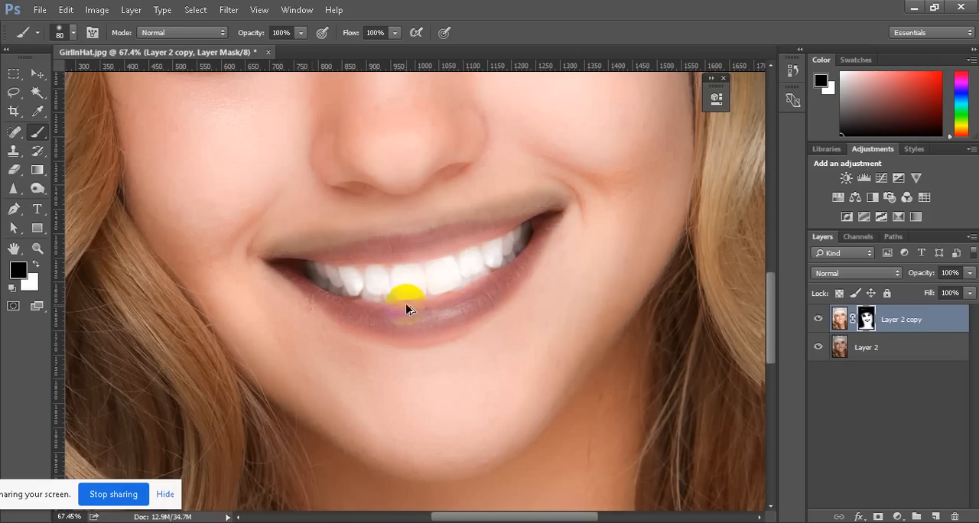
scroll(406, 309, down, 3)
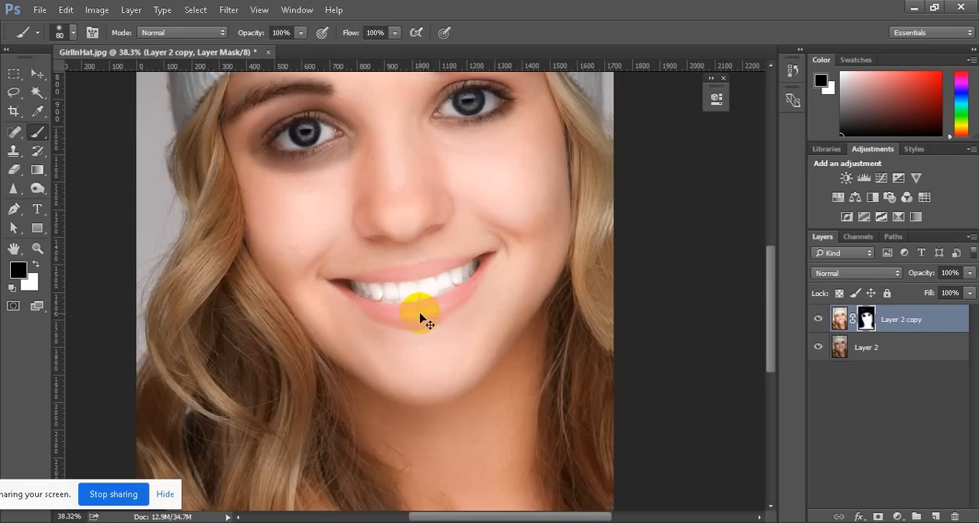
scroll(469, 313, up, 3)
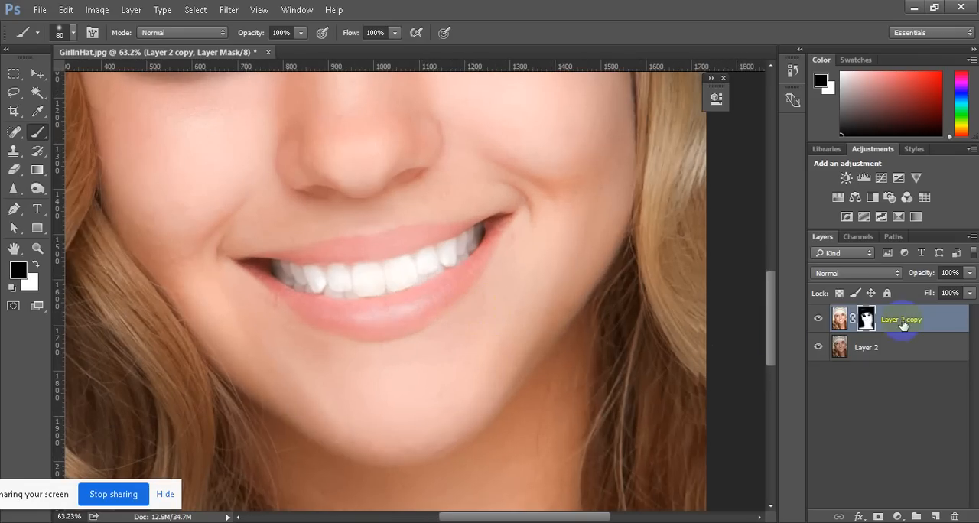
Merge Layer 2 copy and Layer 2 into a single layer
click(840, 321)
shift+click(886, 353)
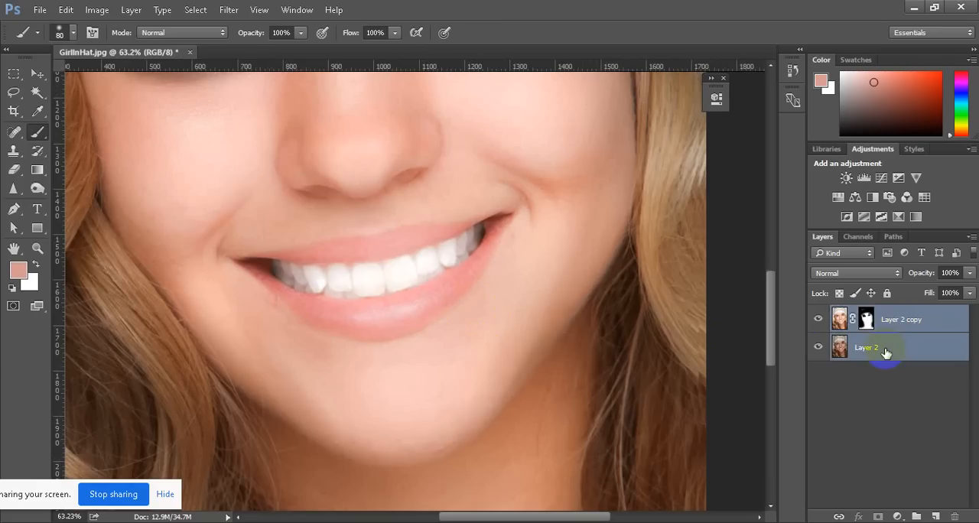
right_click(883, 350)
click(747, 480)
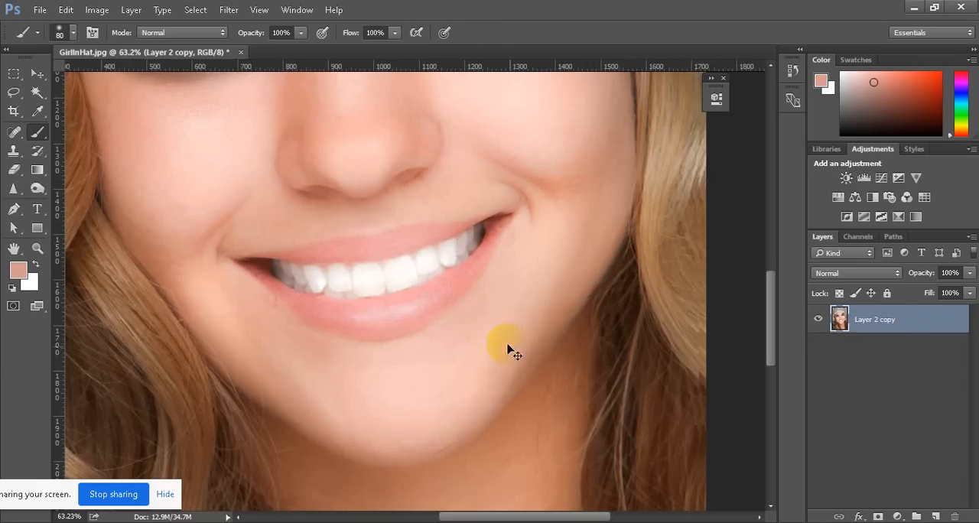
scroll(487, 329, down, 5)
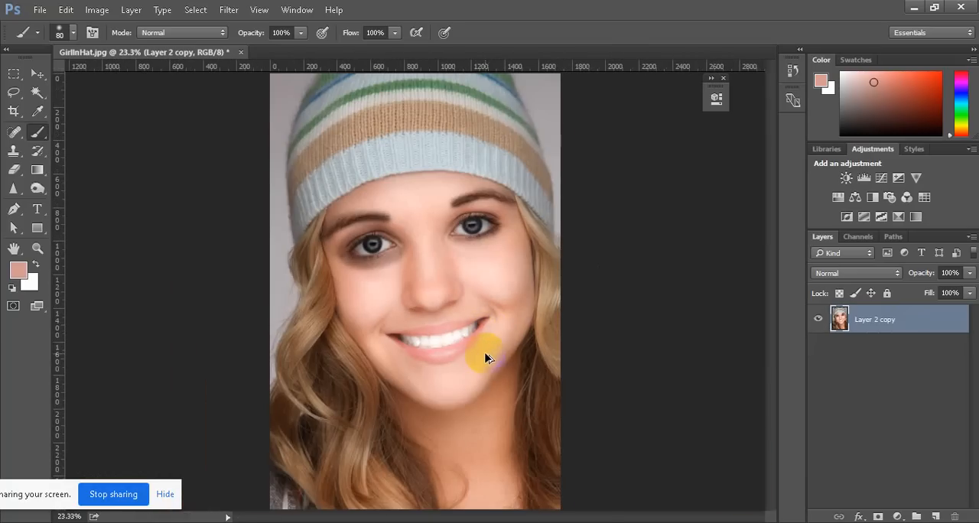
scroll(488, 329, up, 4)
scroll(488, 358, up, 4)
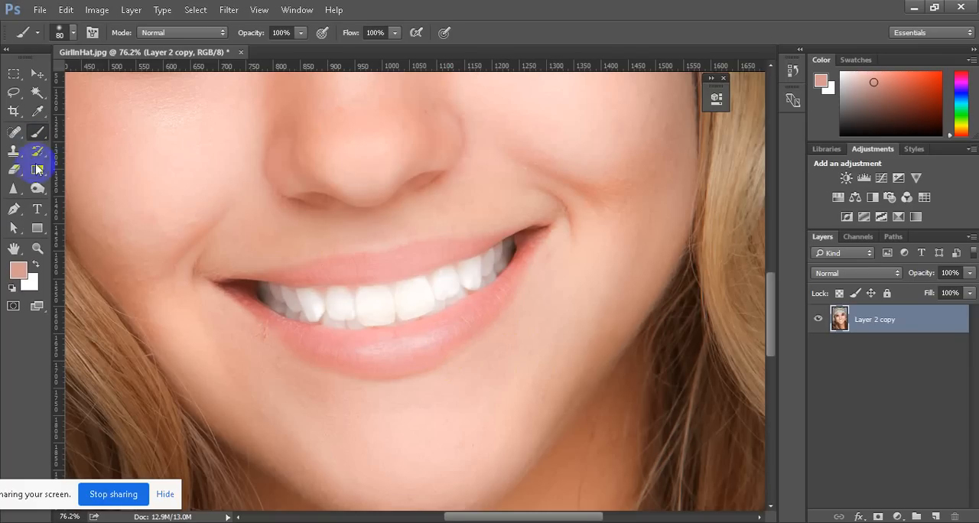
Set the foreground colour to pure red (ff0000) and reduce the brush size to 40 px
click(18, 273)
click(718, 149)
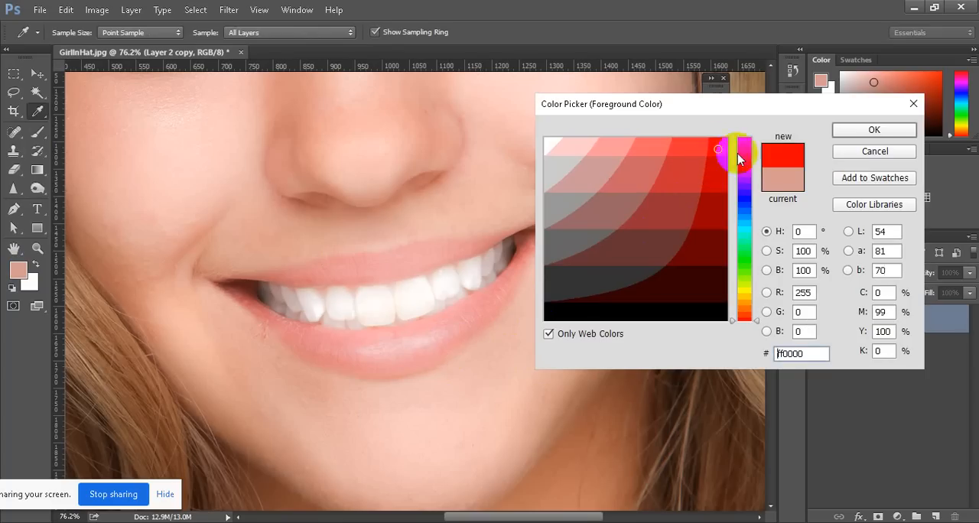
click(874, 131)
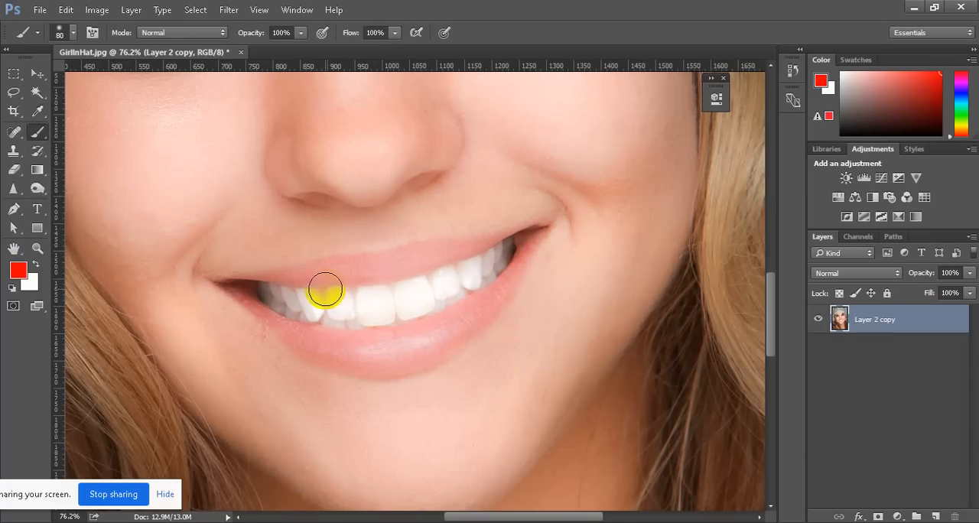
key(bracketleft)
key(bracketleft)
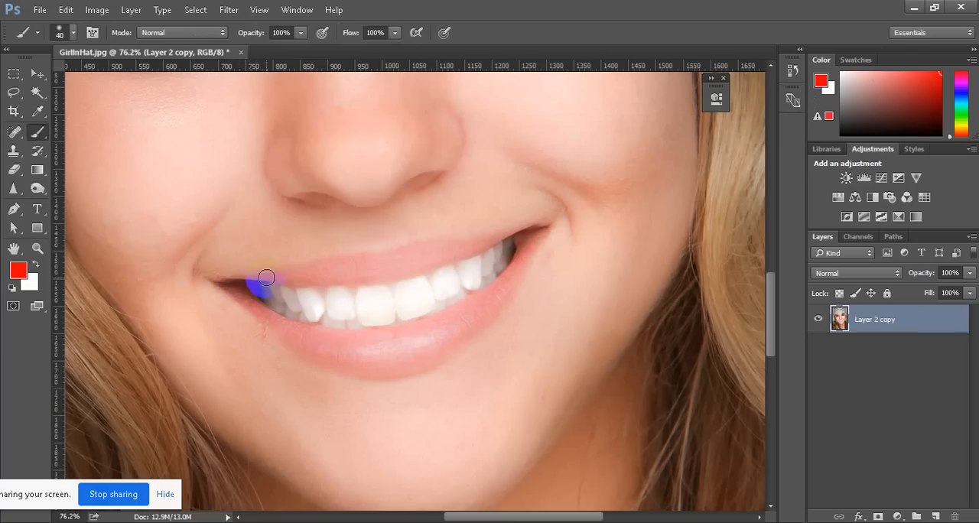
Paint the upper and lower lips solid red on the merged layer, filling both mouth corners
mouse_move(330, 266)
mouse_down()
mouse_move(531, 222)
mouse_move(516, 281)
mouse_move(444, 355)
mouse_move(411, 372)
mouse_move(339, 367)
mouse_move(238, 301)
mouse_move(262, 273)
mouse_move(342, 274)
mouse_move(433, 258)
mouse_move(498, 227)
mouse_move(402, 271)
mouse_move(299, 273)
mouse_move(262, 326)
mouse_move(402, 339)
mouse_move(480, 306)
mouse_move(509, 265)
mouse_move(464, 322)
mouse_move(381, 357)
mouse_move(311, 341)
mouse_move(420, 352)
mouse_move(309, 345)
mouse_move(372, 365)
mouse_move(430, 351)
mouse_move(475, 335)
mouse_move(349, 339)
mouse_move(424, 329)
mouse_move(475, 306)
mouse_move(511, 264)
mouse_move(498, 291)
mouse_move(355, 359)
mouse_move(485, 313)
mouse_move(441, 339)
mouse_move(368, 356)
mouse_move(425, 350)
mouse_move(350, 358)
mouse_move(260, 318)
mouse_move(329, 354)
mouse_move(293, 330)
mouse_move(389, 337)
mouse_move(497, 290)
mouse_move(409, 365)
mouse_up()
key(ctrl+z)
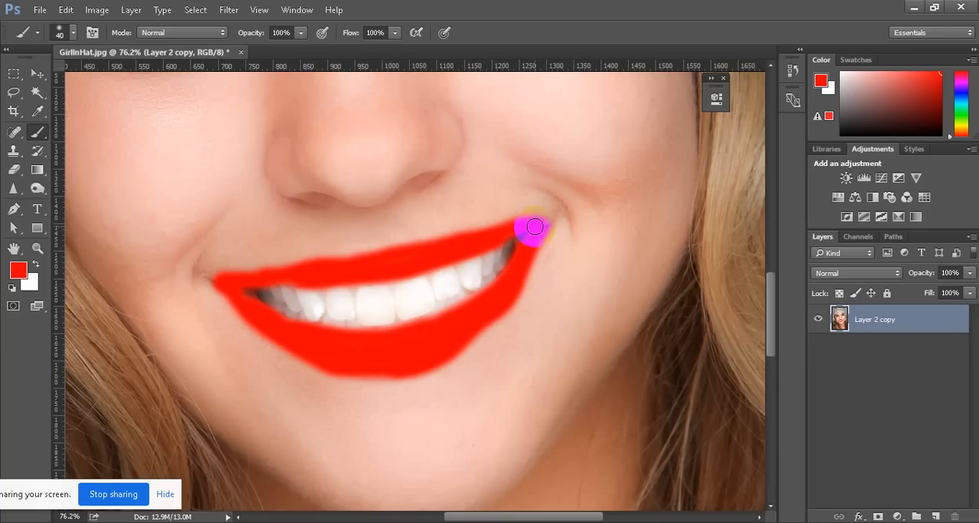
mouse_move(531, 231)
mouse_down()
mouse_move(528, 229)
mouse_move(280, 259)
mouse_move(289, 277)
mouse_move(242, 292)
mouse_move(231, 278)
mouse_move(365, 368)
mouse_move(413, 357)
mouse_move(498, 311)
mouse_move(472, 334)
mouse_move(453, 347)
mouse_move(529, 253)
mouse_move(518, 285)
mouse_move(499, 301)
mouse_move(339, 371)
mouse_move(395, 372)
mouse_move(270, 331)
mouse_move(341, 370)
mouse_up()
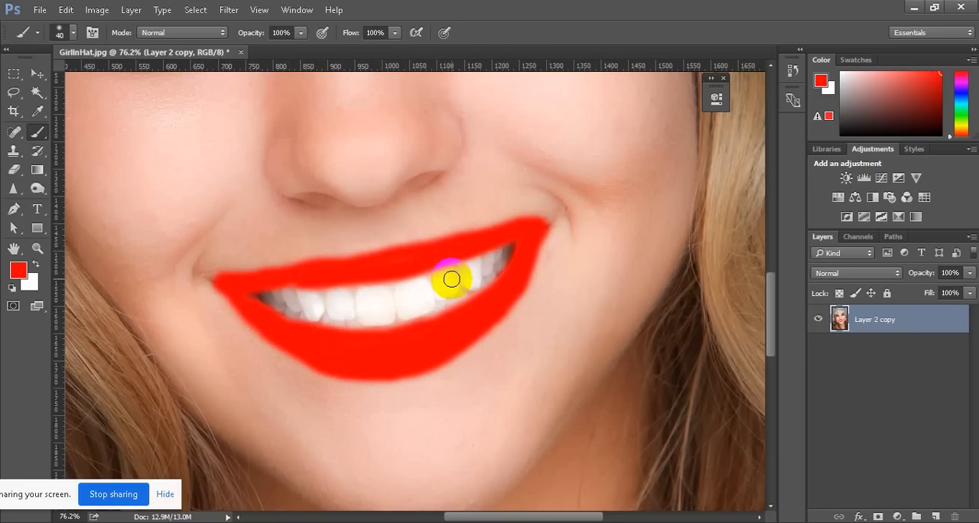
click(218, 281)
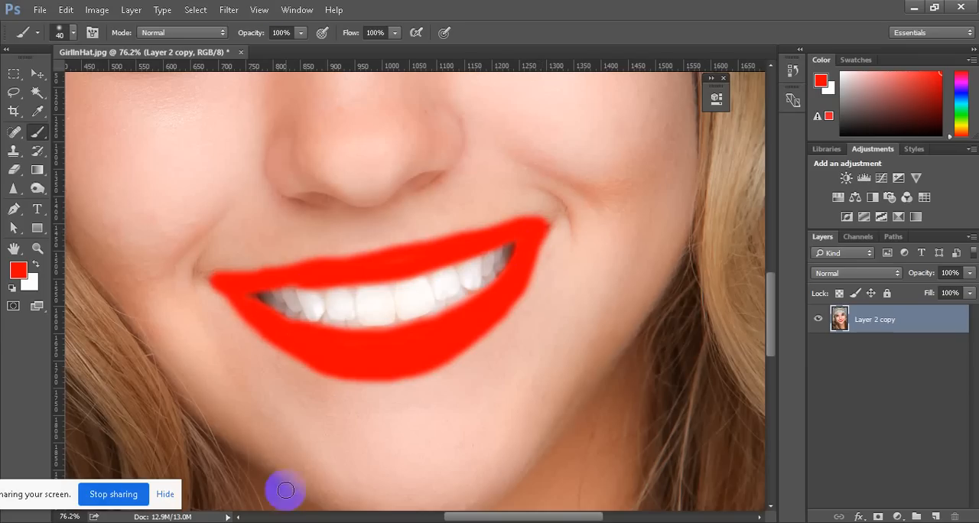
Turn off the microphone in the Google Meet window and return to Photoshop
mouse_move(228, 522)
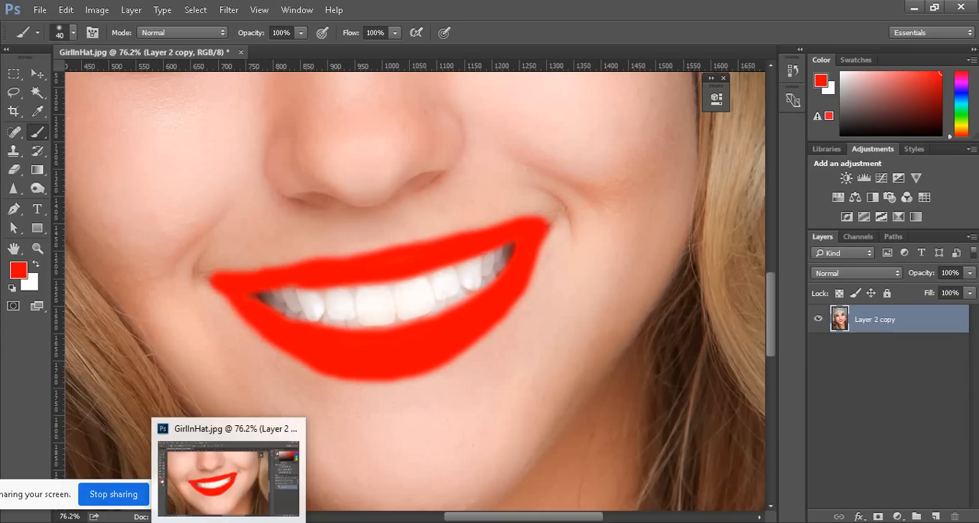
click(328, 503)
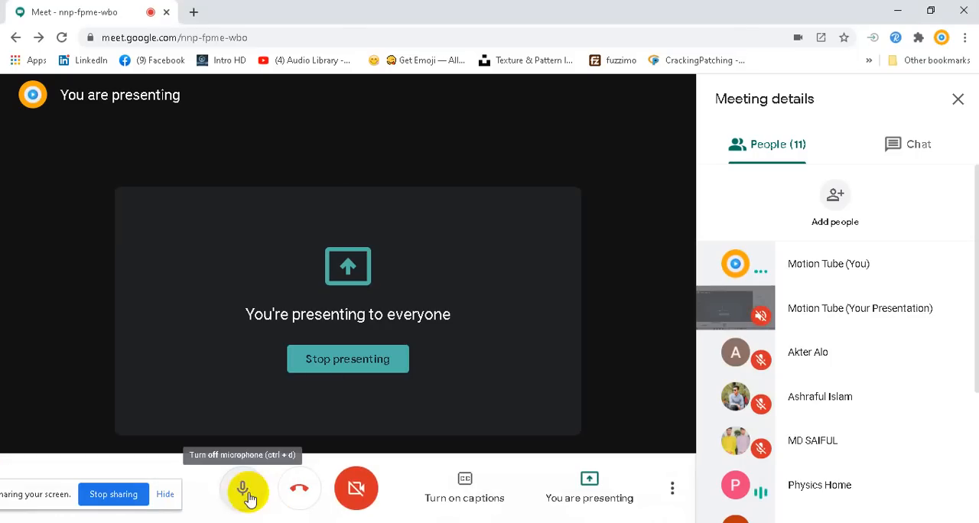
click(245, 495)
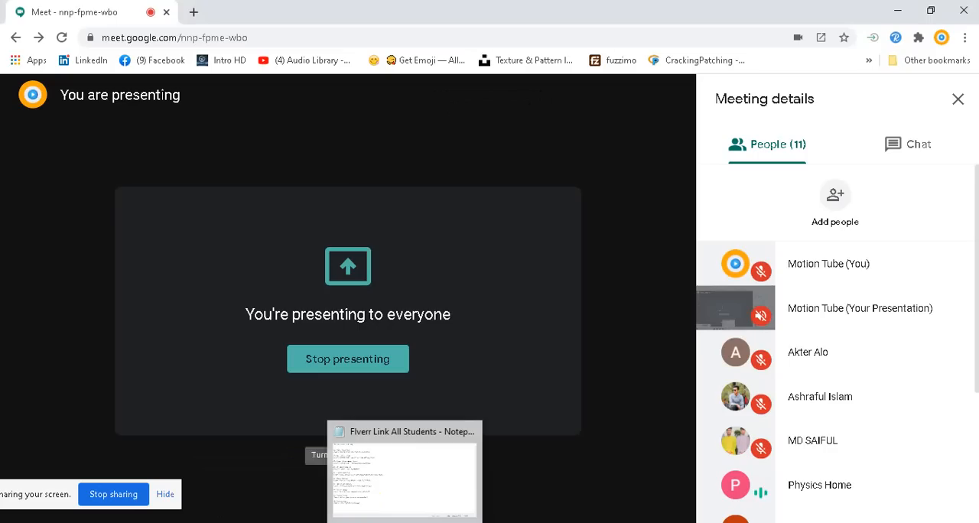
mouse_move(370, 522)
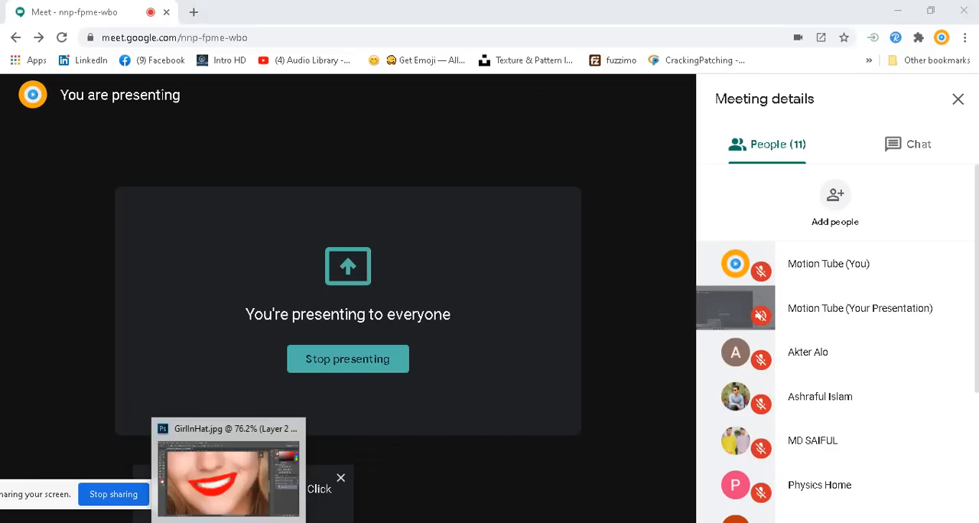
click(228, 522)
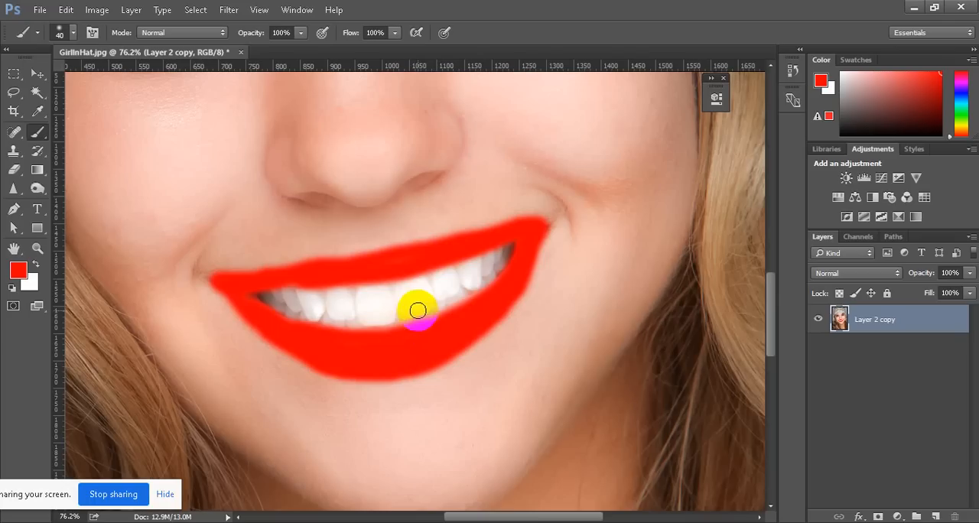
Try the Overlay blend mode on the merged layer and dab more red on the lower lip
click(890, 273)
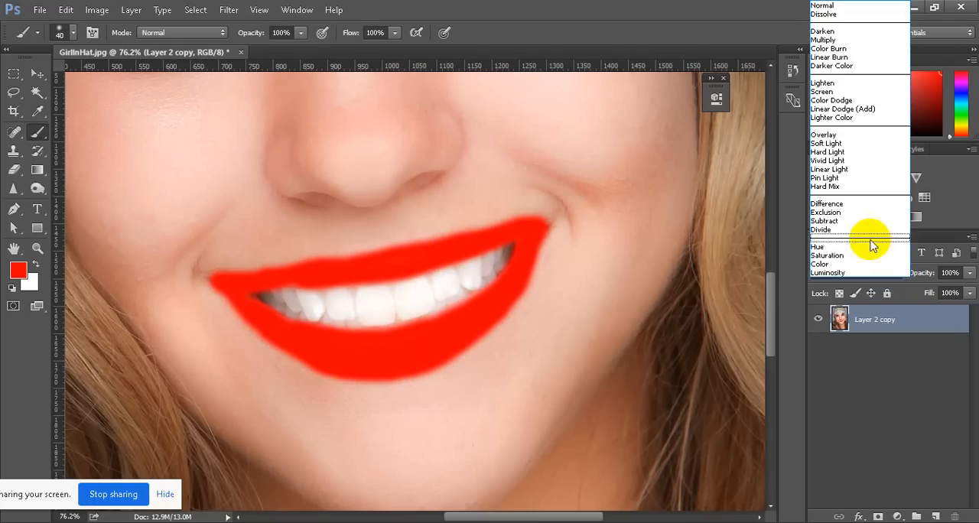
click(838, 135)
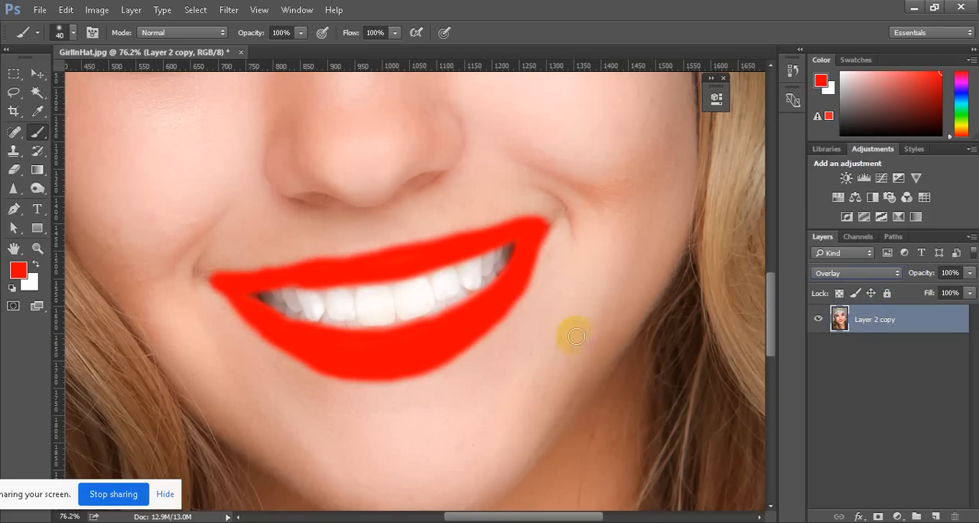
click(423, 355)
drag(418, 353, 415, 350)
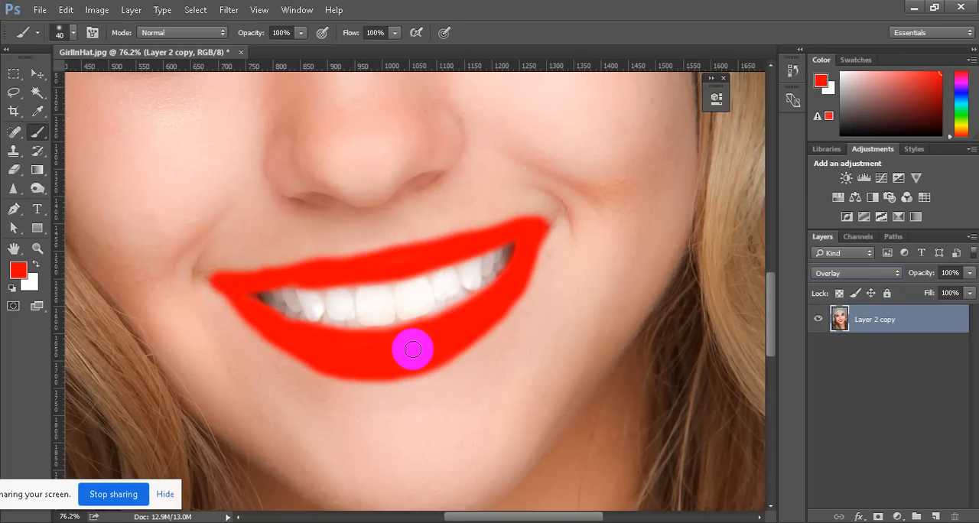
Turn the microphone back on in the Google Meet window and return to Photoshop
mouse_move(227, 522)
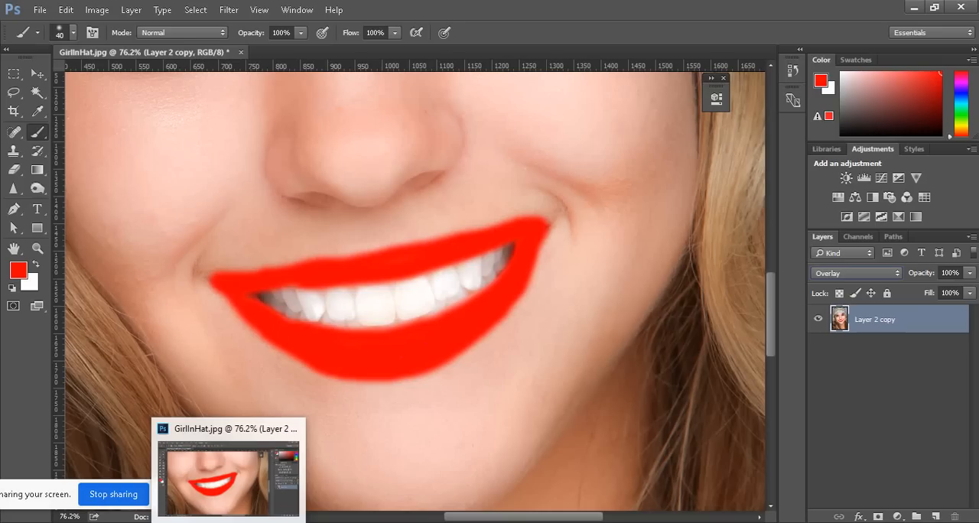
mouse_move(372, 522)
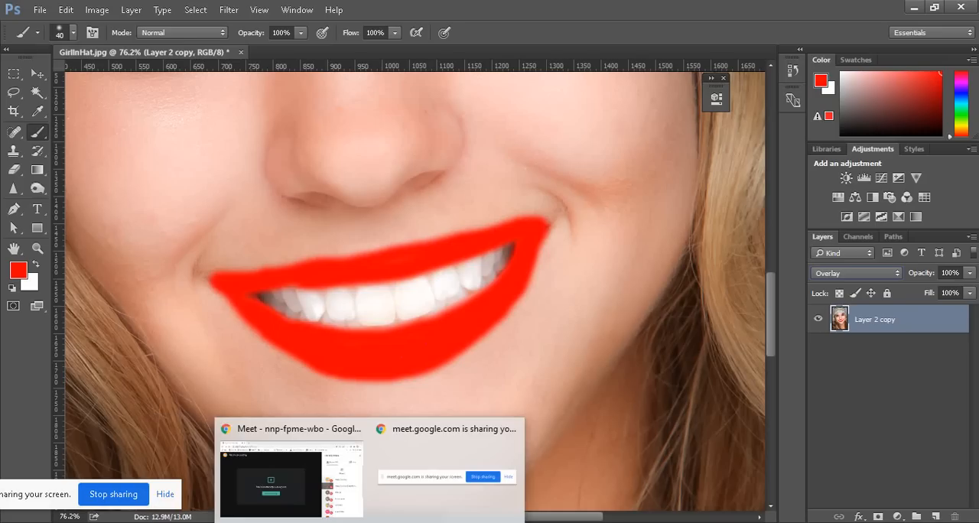
click(249, 438)
click(245, 485)
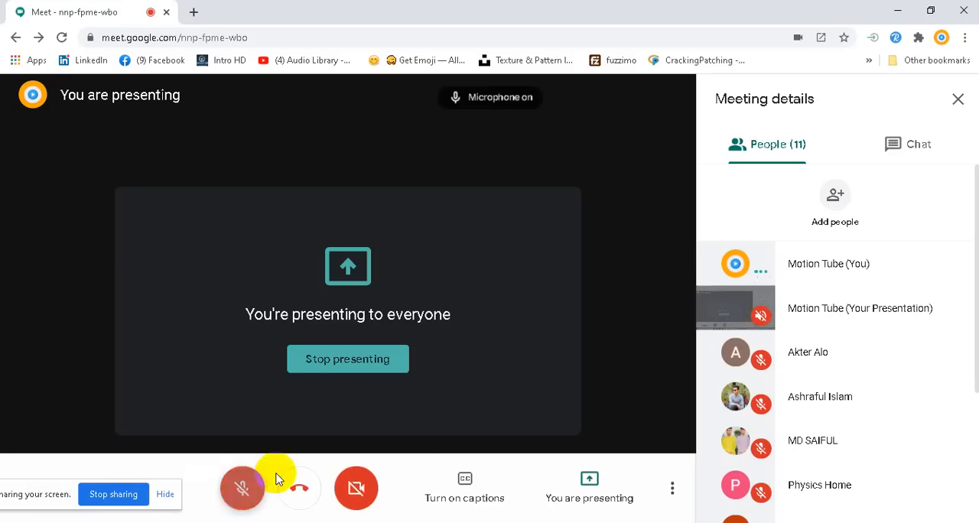
mouse_move(228, 522)
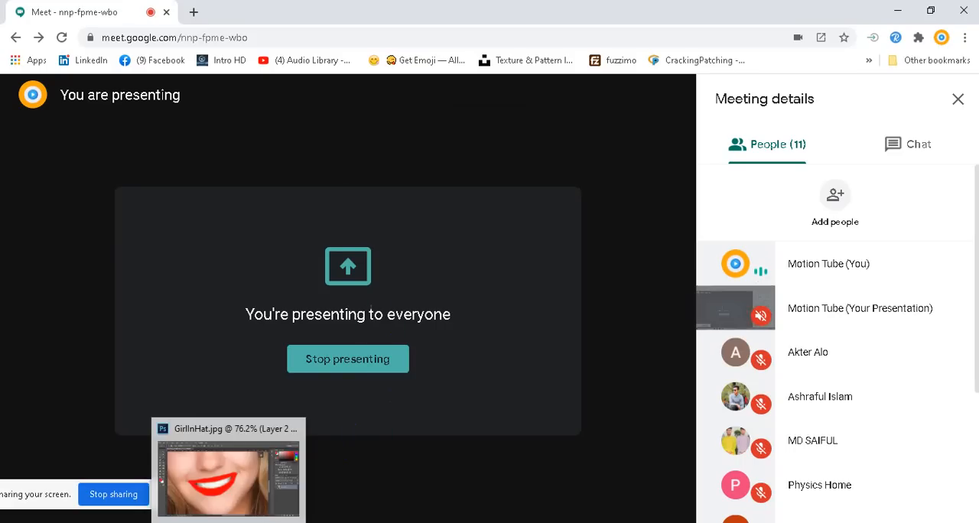
click(229, 452)
Try the Hard Light and Lighten blend modes on the merged layer
click(889, 316)
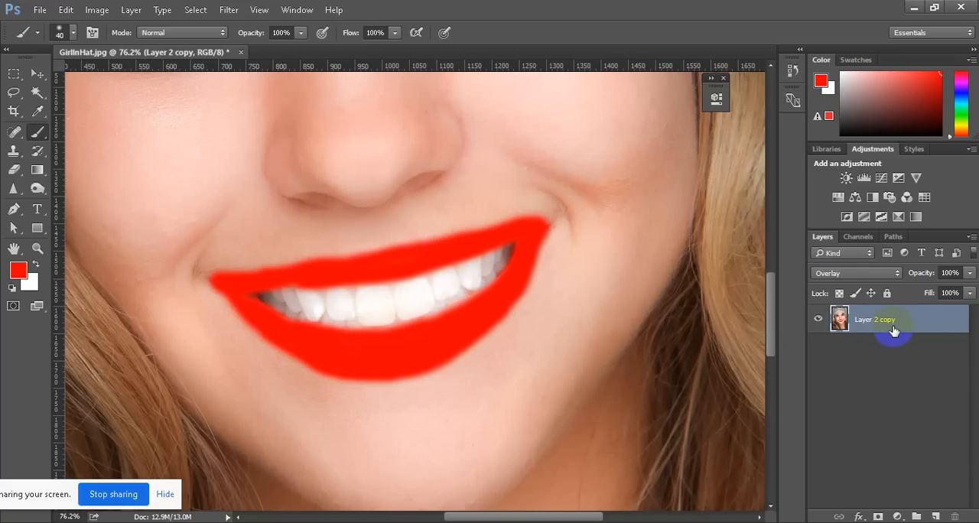
click(896, 277)
click(841, 148)
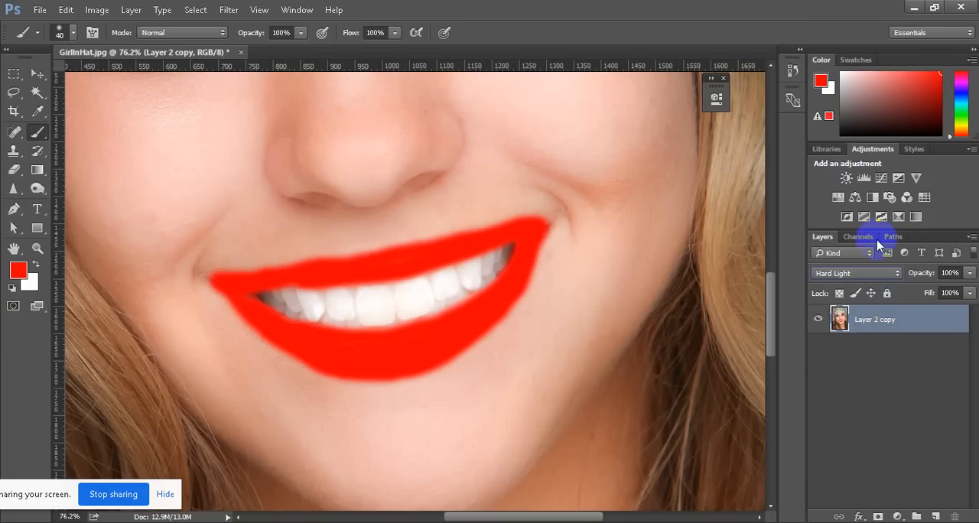
click(897, 273)
click(832, 84)
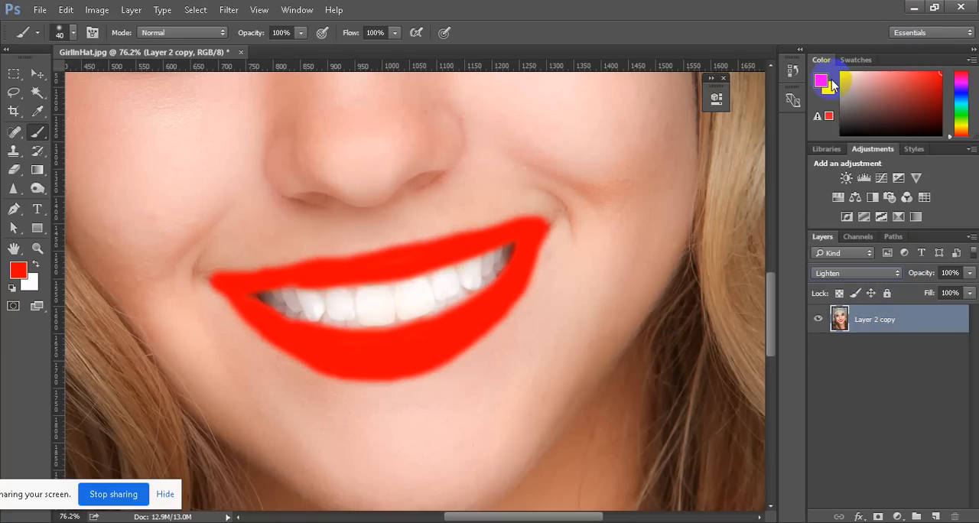
click(887, 320)
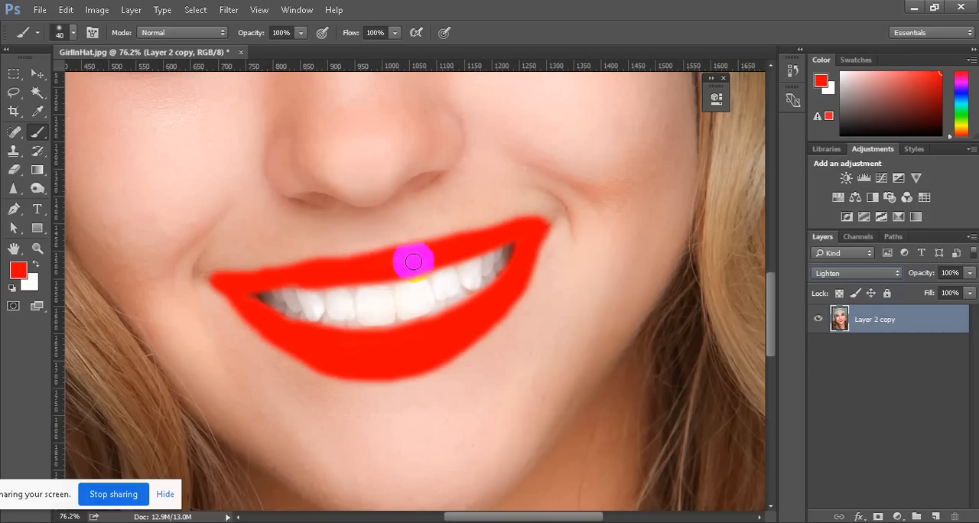
Reset the Essentials workspace to its default layout
click(297, 9)
mouse_move(316, 39)
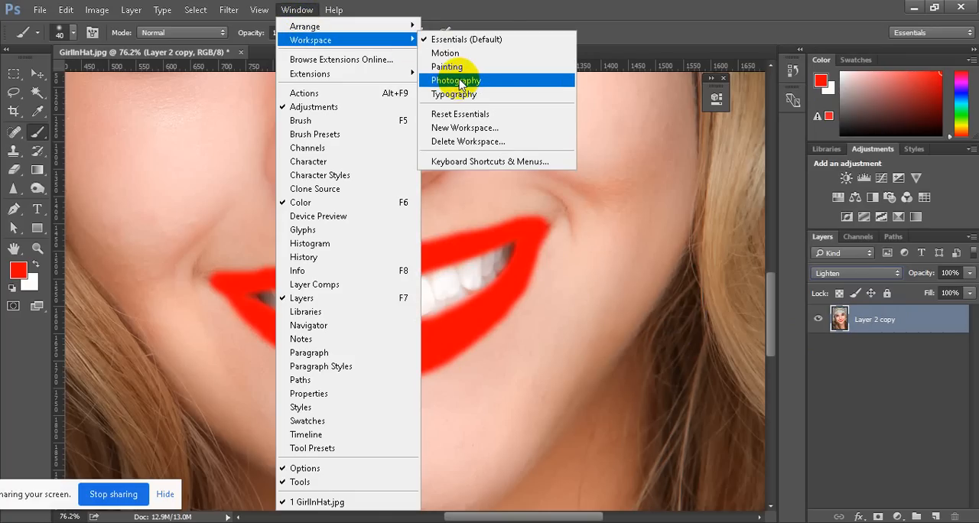
click(462, 114)
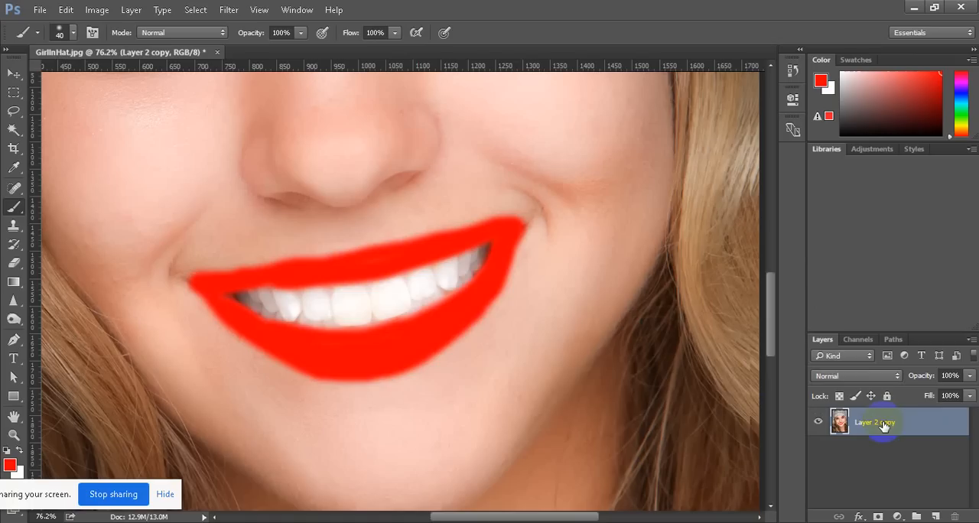
Undo the red lip painting, the layer merge and the masking of the right eye and eyebrow
key(ctrl+alt+z)
key(ctrl+alt+z)
key(ctrl+alt+z)
key(ctrl+alt+z)
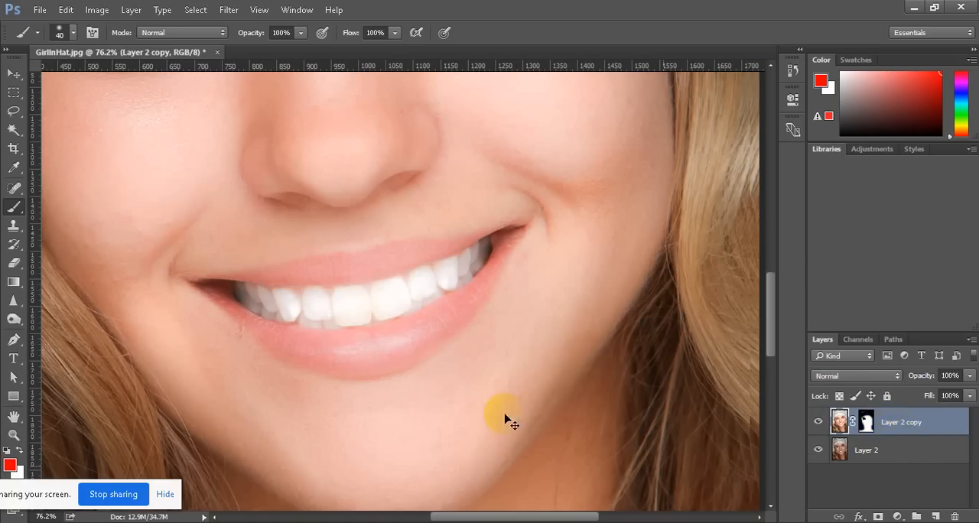
scroll(505, 419, down, 5)
scroll(473, 368, up, 2)
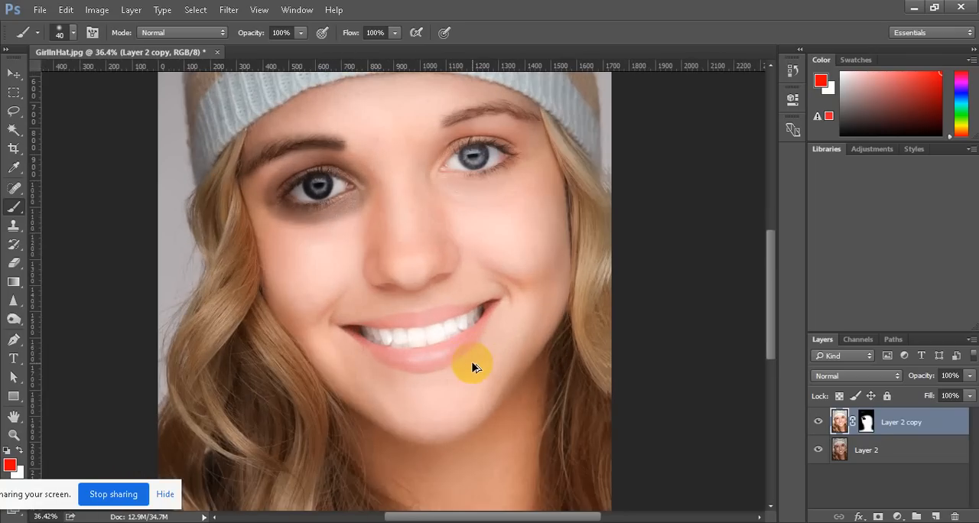
scroll(473, 368, down, 3)
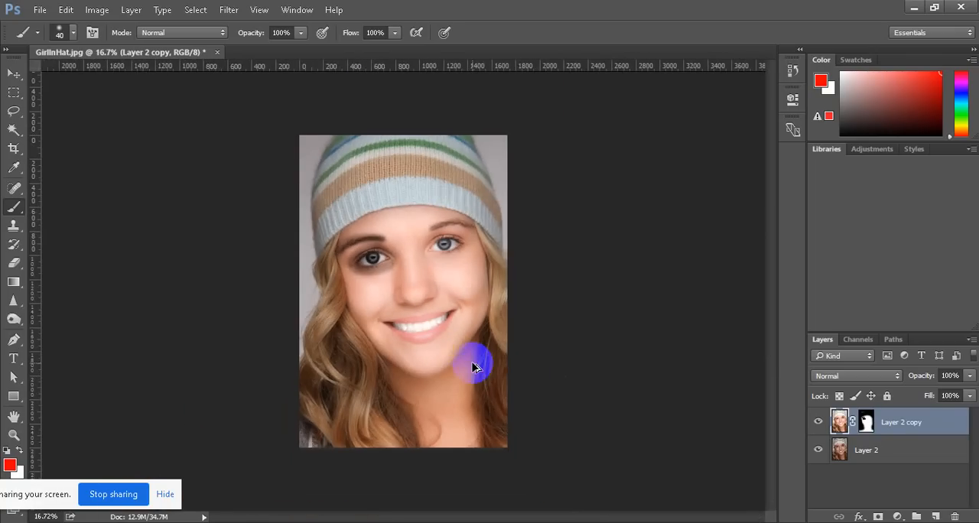
scroll(433, 346, up, 5)
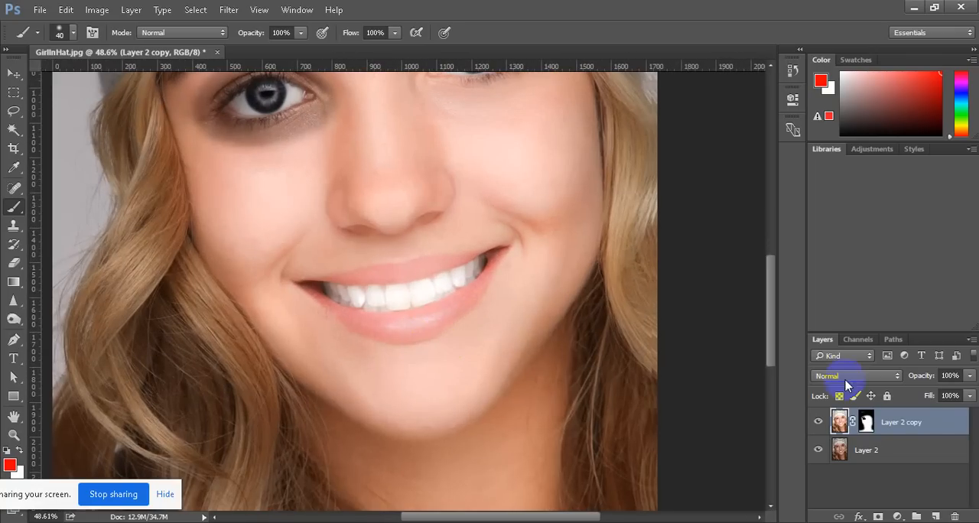
Merge Layer 2 copy and Layer 2, add a new empty layer above, and expand the toolbox to two columns
shift+click(885, 456)
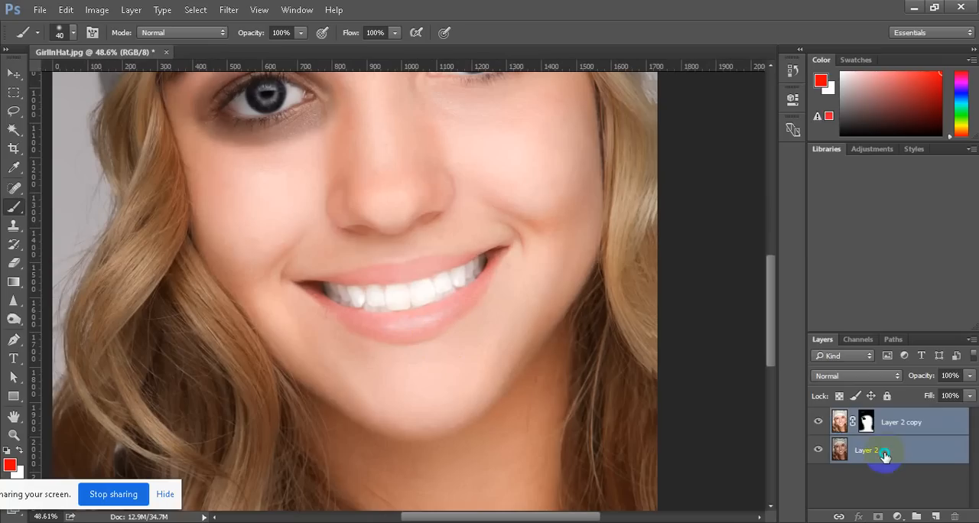
right_click(885, 456)
key(Escape)
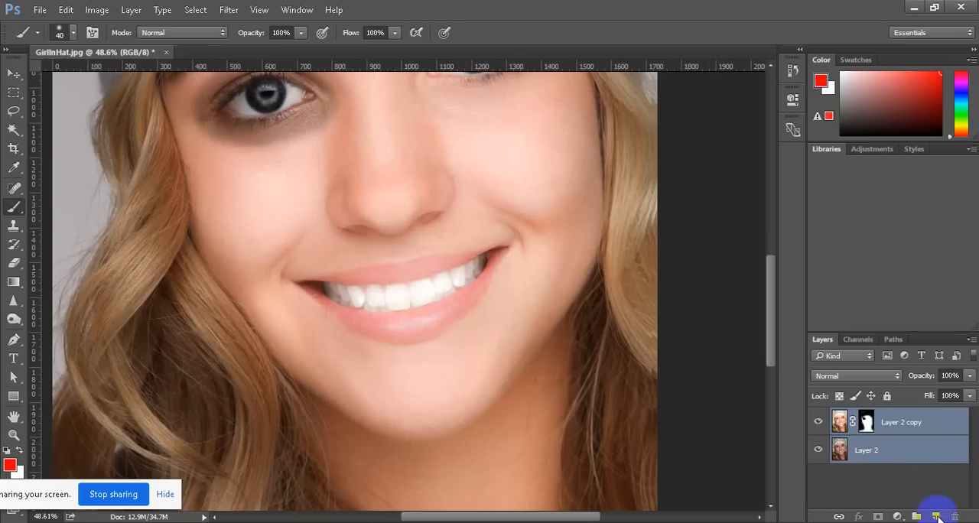
click(936, 516)
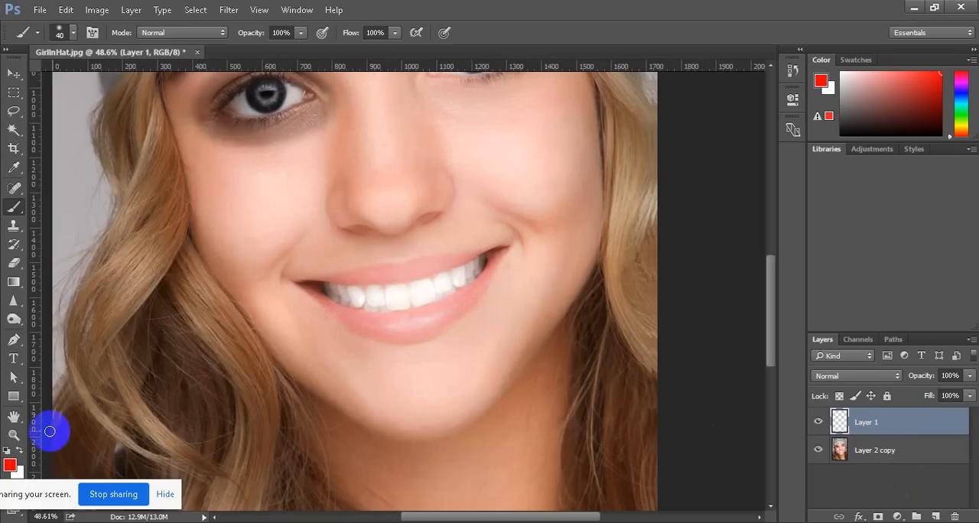
click(6, 50)
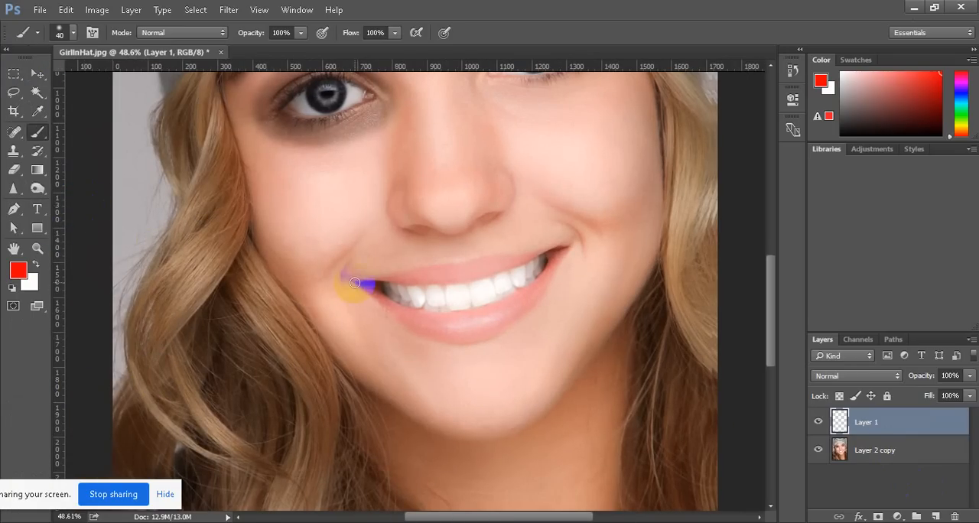
Paint the upper and lower lips solid red on the new layer with the 40 px brush, filling out the mouth corners
scroll(492, 354, up, 5)
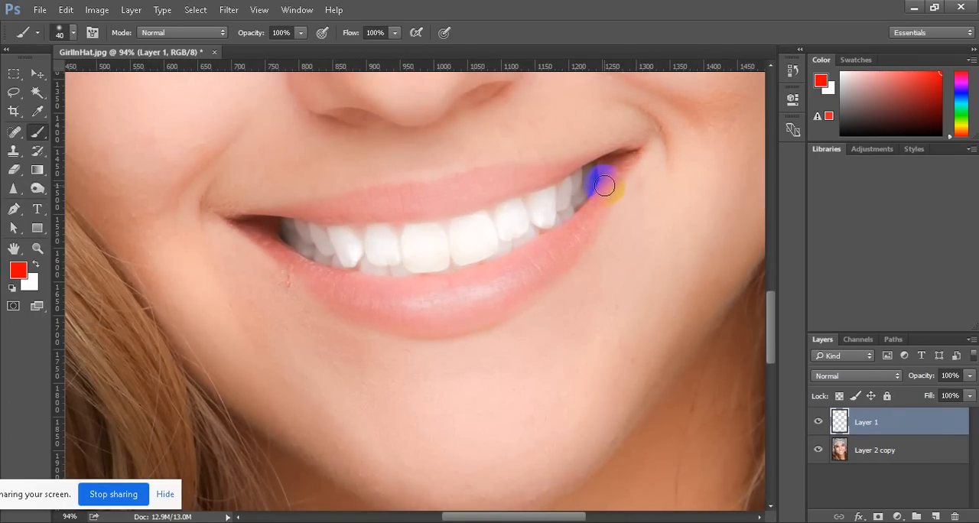
mouse_move(616, 168)
mouse_down()
mouse_move(565, 262)
mouse_move(484, 318)
mouse_move(352, 317)
mouse_move(287, 282)
mouse_move(235, 220)
mouse_move(550, 161)
mouse_move(642, 131)
mouse_move(591, 233)
mouse_move(502, 295)
mouse_move(371, 312)
mouse_move(332, 303)
mouse_move(259, 242)
mouse_move(326, 279)
mouse_move(415, 292)
mouse_move(465, 287)
mouse_move(570, 242)
mouse_move(488, 303)
mouse_move(440, 309)
mouse_move(514, 283)
mouse_move(382, 302)
mouse_move(341, 302)
mouse_move(313, 286)
mouse_move(490, 280)
mouse_move(595, 222)
mouse_move(528, 260)
mouse_move(438, 290)
mouse_move(506, 266)
mouse_move(446, 286)
mouse_move(317, 291)
mouse_move(254, 225)
mouse_move(503, 192)
mouse_move(573, 165)
mouse_move(339, 217)
mouse_move(444, 201)
mouse_move(620, 153)
mouse_move(258, 208)
mouse_move(238, 219)
mouse_move(335, 214)
mouse_up()
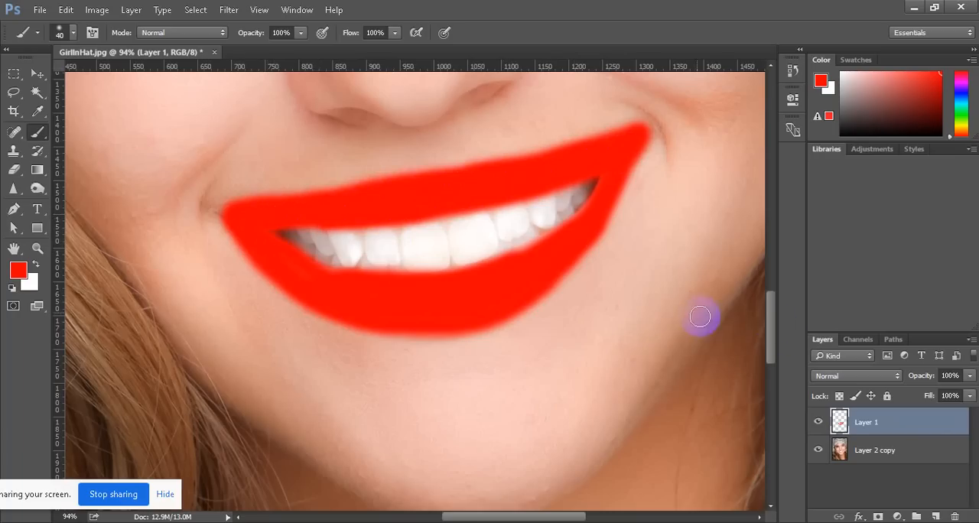
mouse_move(565, 250)
mouse_down()
mouse_move(524, 260)
mouse_move(600, 208)
mouse_move(508, 310)
mouse_move(635, 216)
mouse_up()
click(632, 163)
drag(632, 163, 613, 193)
scroll(376, 289, down, 5)
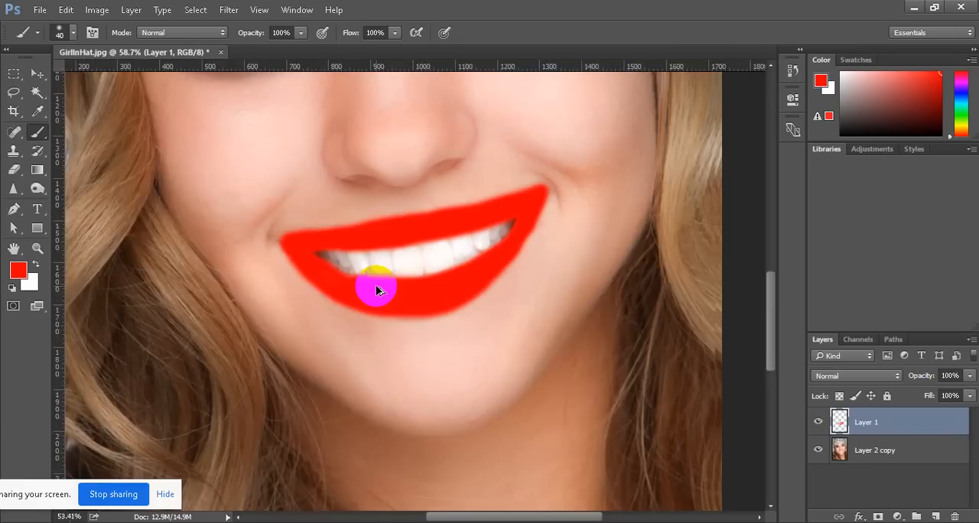
scroll(524, 268, up, 2)
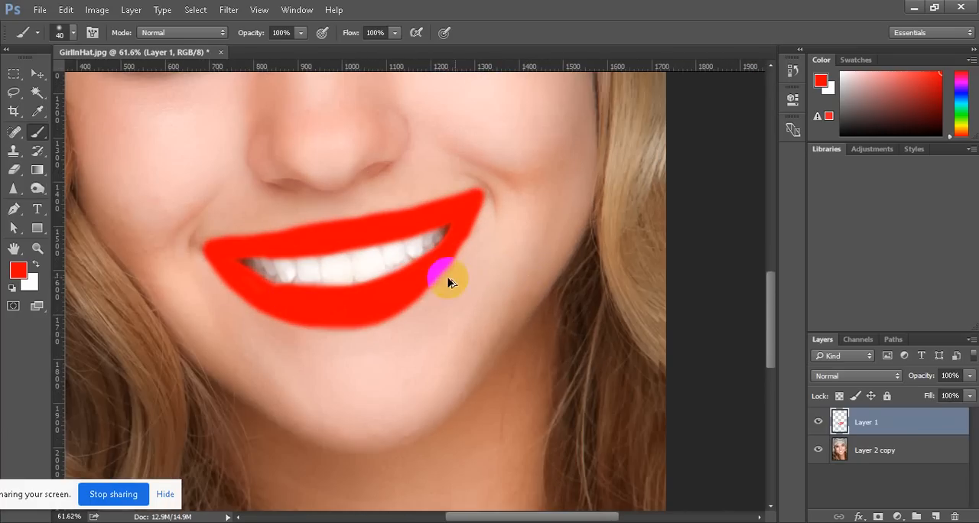
drag(437, 268, 416, 288)
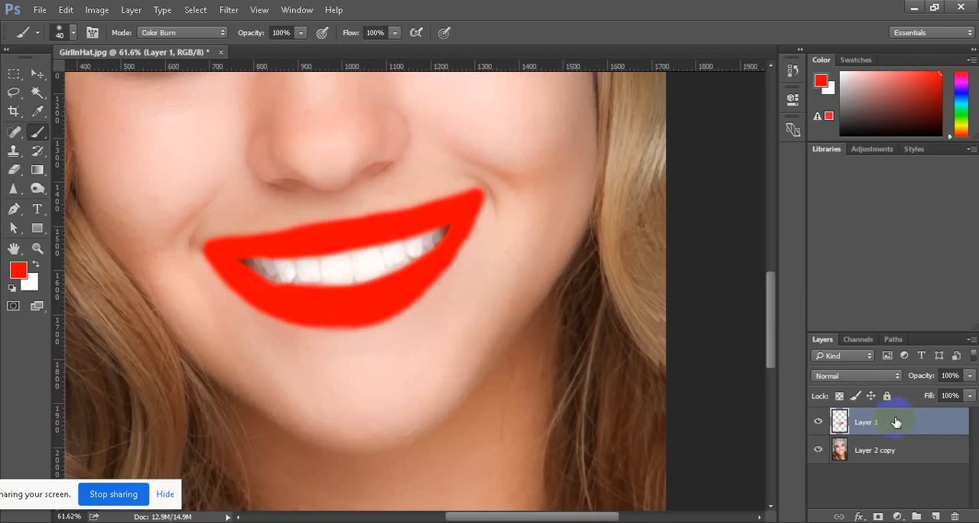
Try Lighter Color and Linear Light on the red lips layer and set its blend mode to Overlay
click(896, 374)
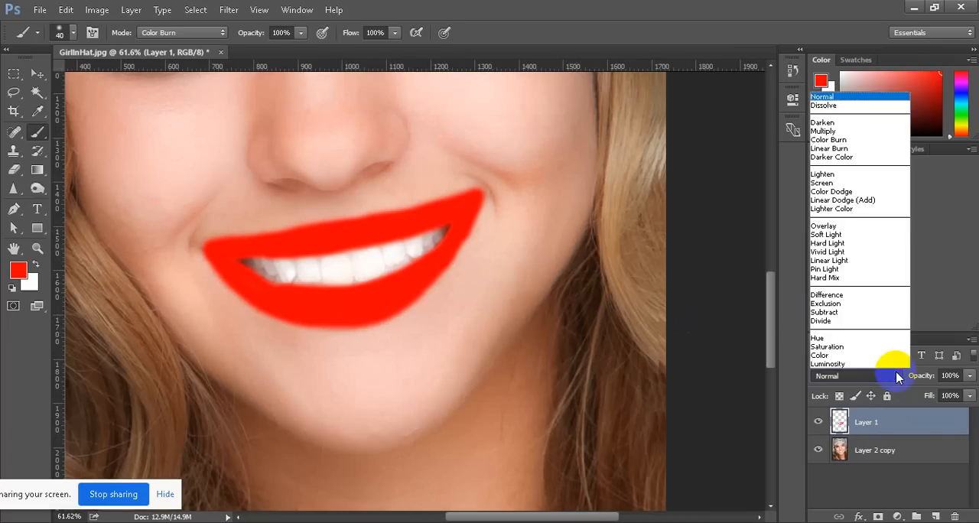
click(837, 229)
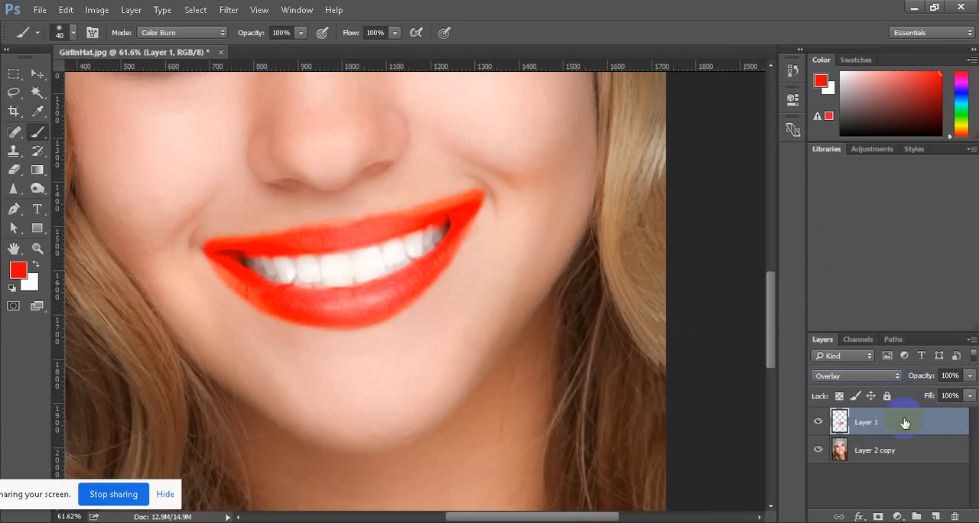
click(899, 374)
click(849, 208)
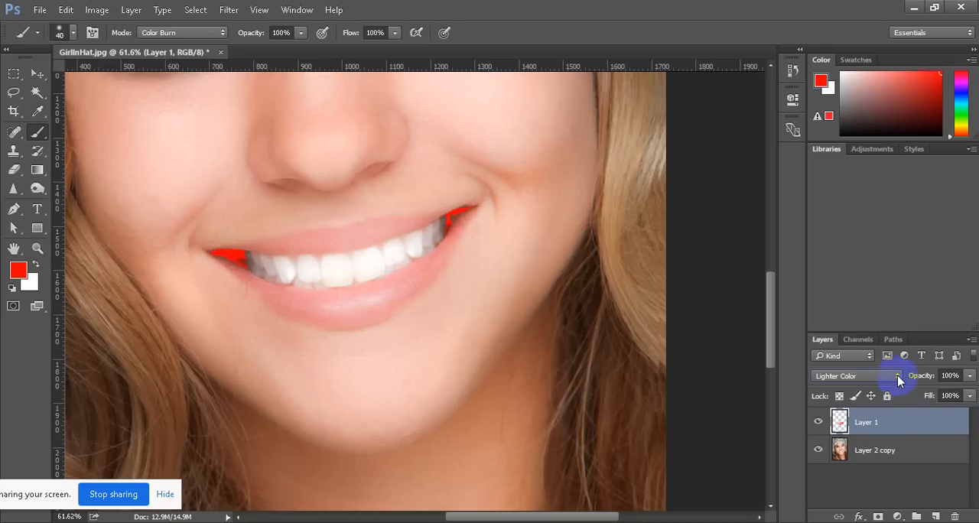
click(897, 376)
click(834, 260)
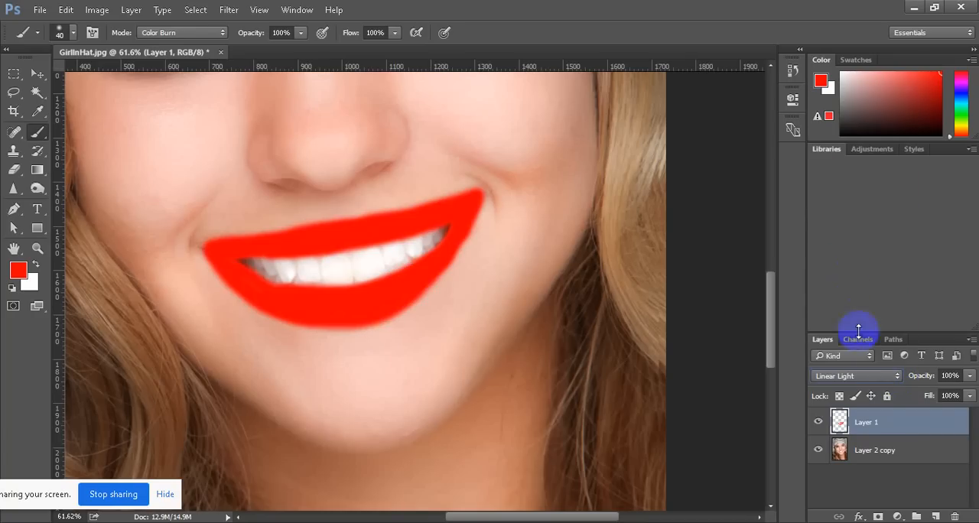
click(897, 378)
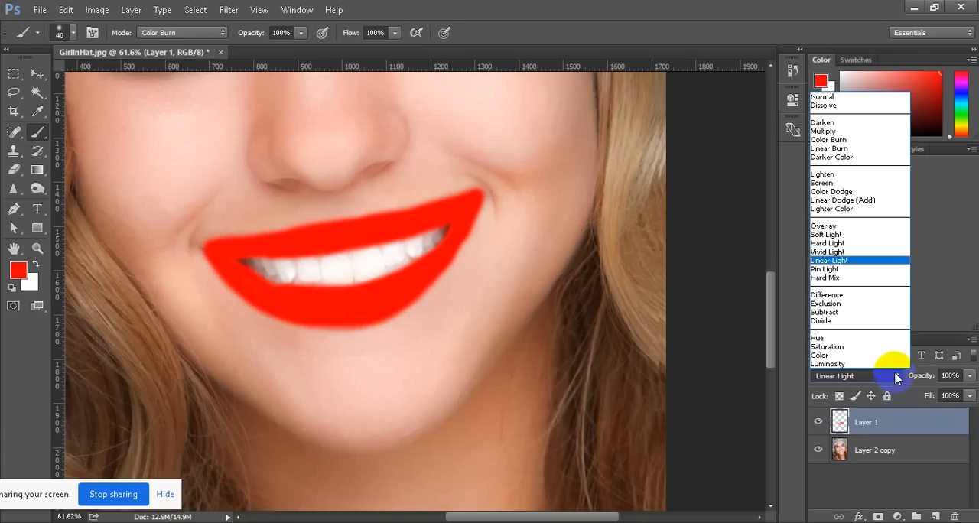
click(835, 228)
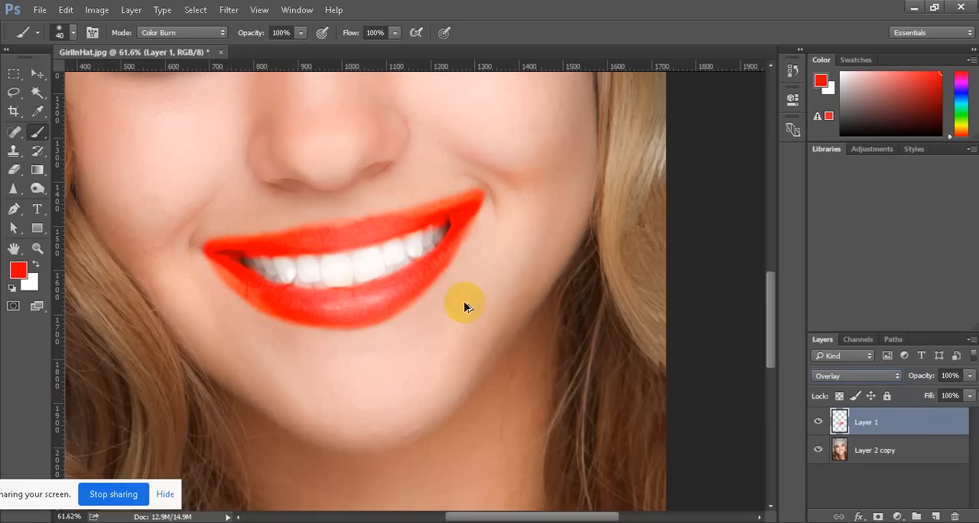
Select the Layer 2 copy portrait layer and set its blend mode to Darken
ctrl+click(435, 366)
scroll(435, 366, down, 9)
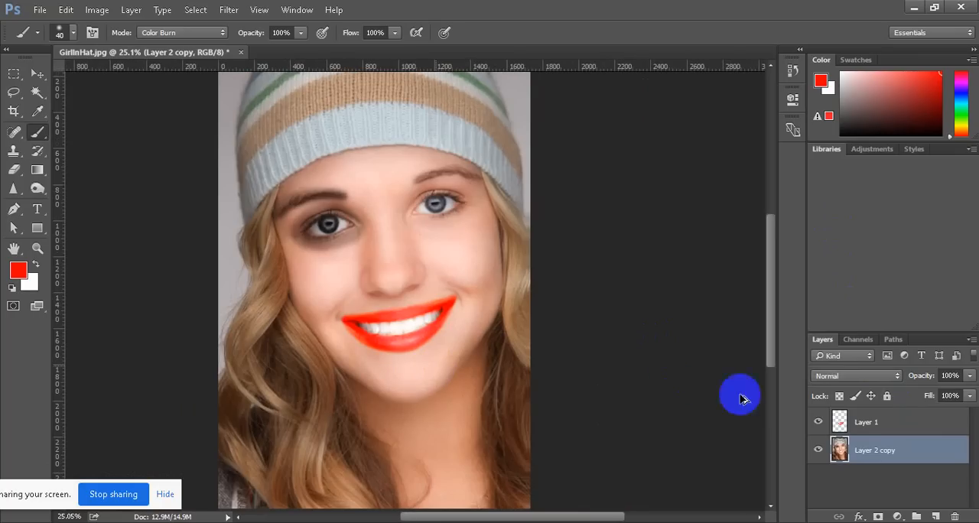
scroll(851, 384, left, 3)
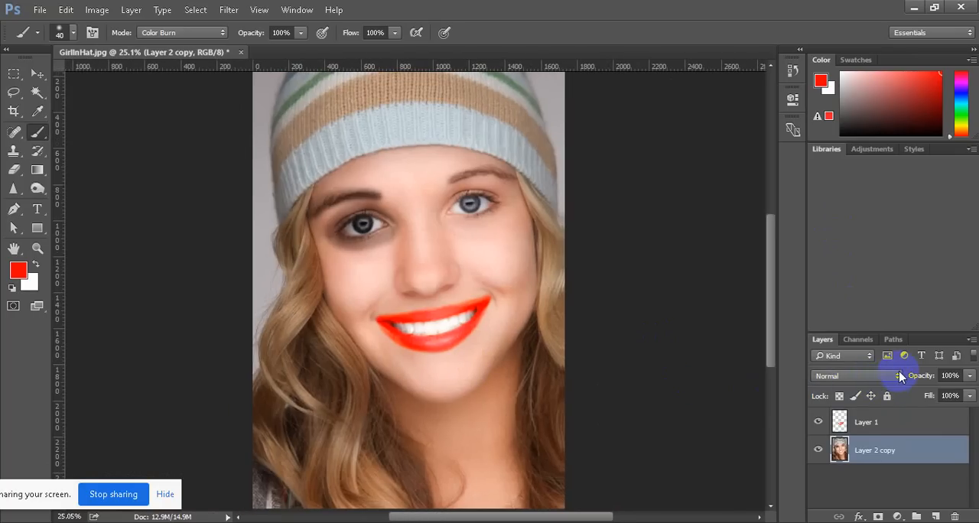
click(898, 376)
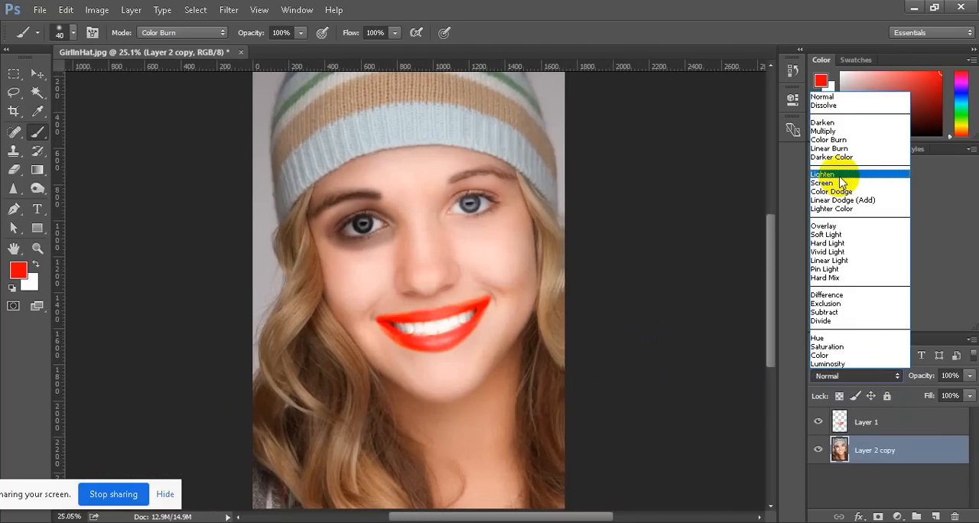
click(834, 123)
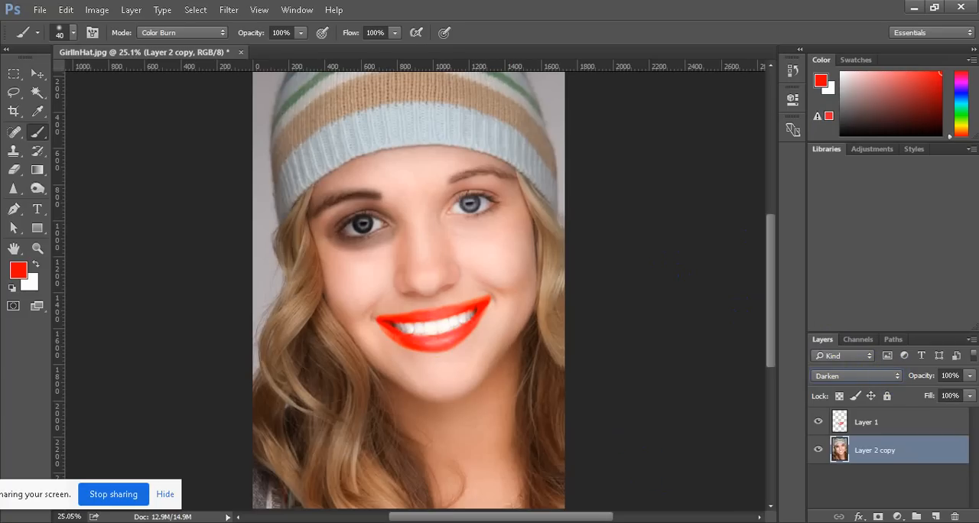
Close the open portraits, including pexels-cottonbro-5119213.jpg and pexels-ali-pazani-2681751.jpg, without saving changes
click(809, 522)
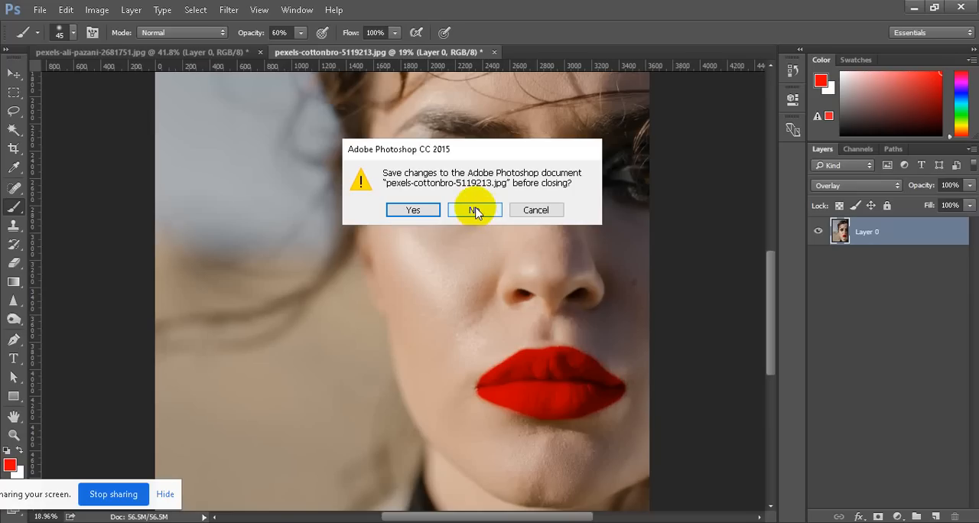
click(474, 209)
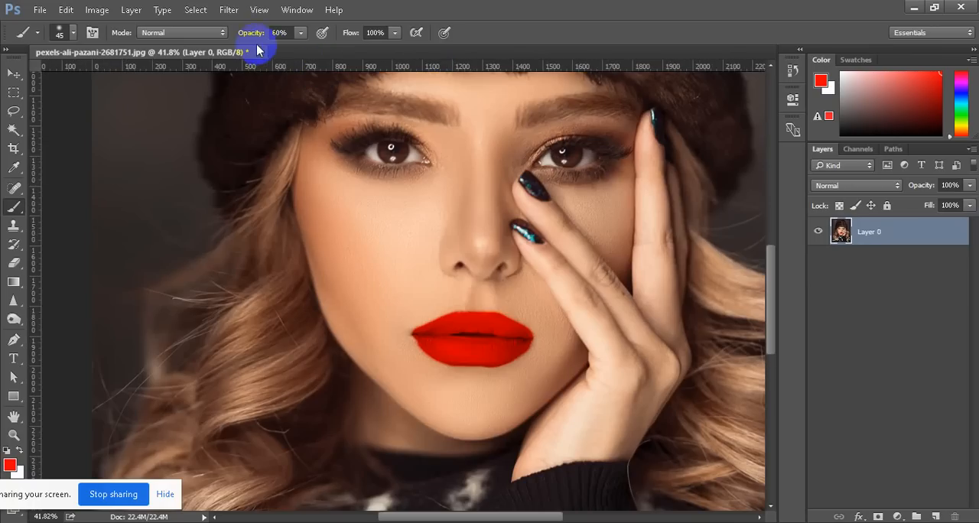
click(260, 52)
click(472, 210)
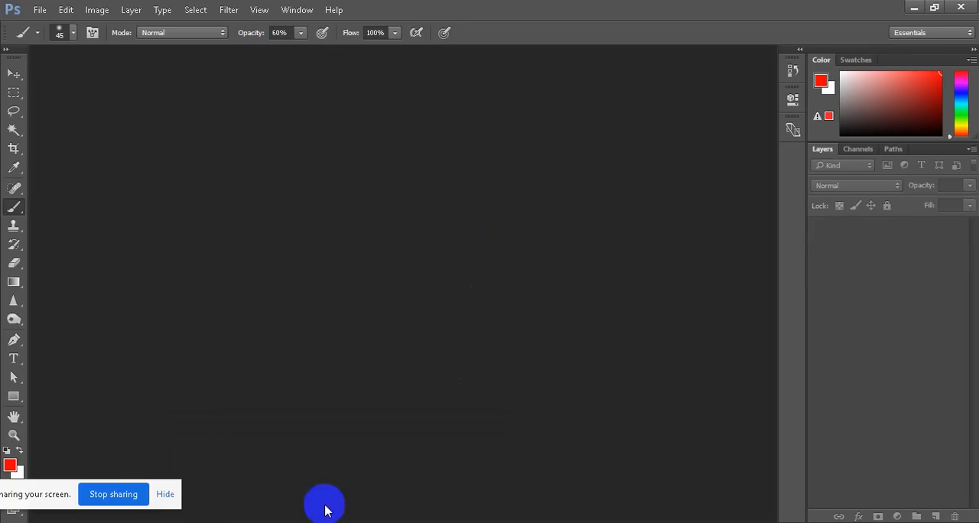
Check the Google Meet window and return to Photoshop
click(331, 497)
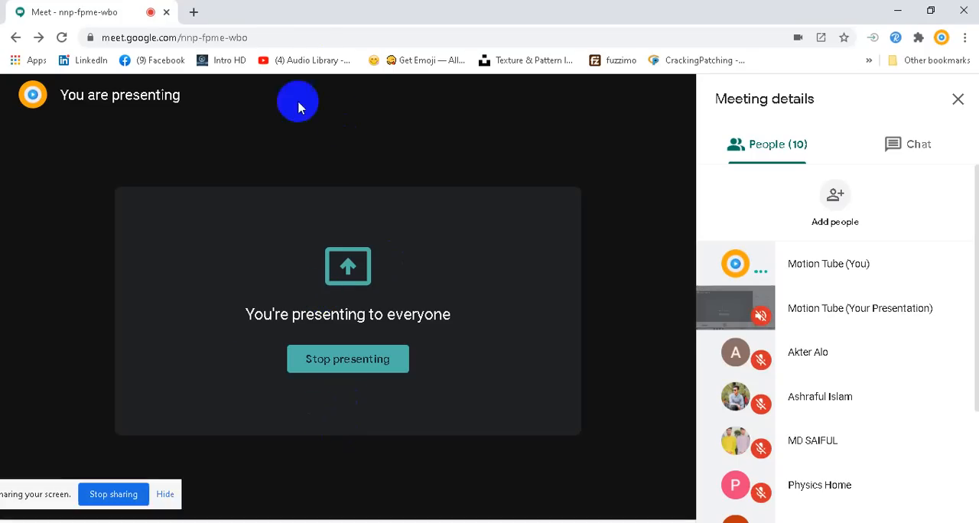
mouse_move(228, 522)
click(229, 479)
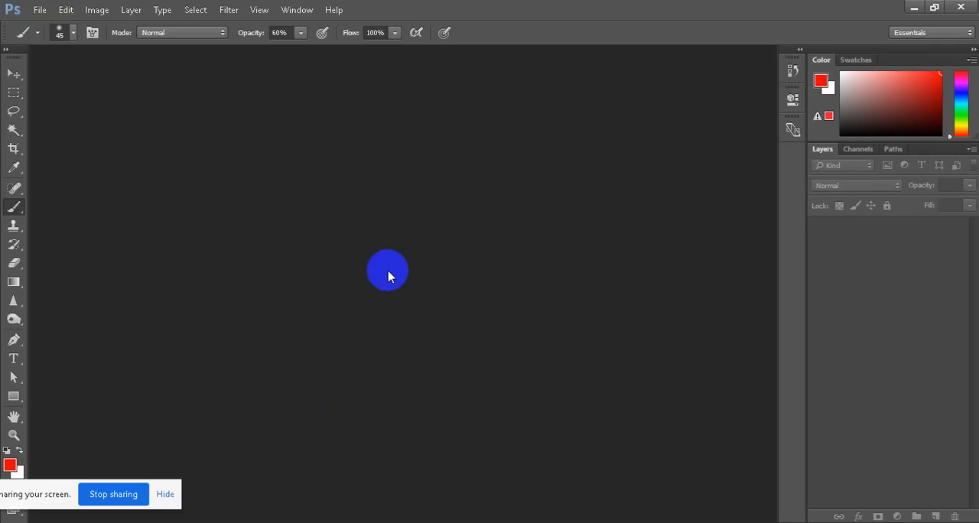
Start opening an image and browse drive E: to GAVE FOLDER, into the nested ADOBE PHOTOSHOP folders
click(44, 9)
click(40, 37)
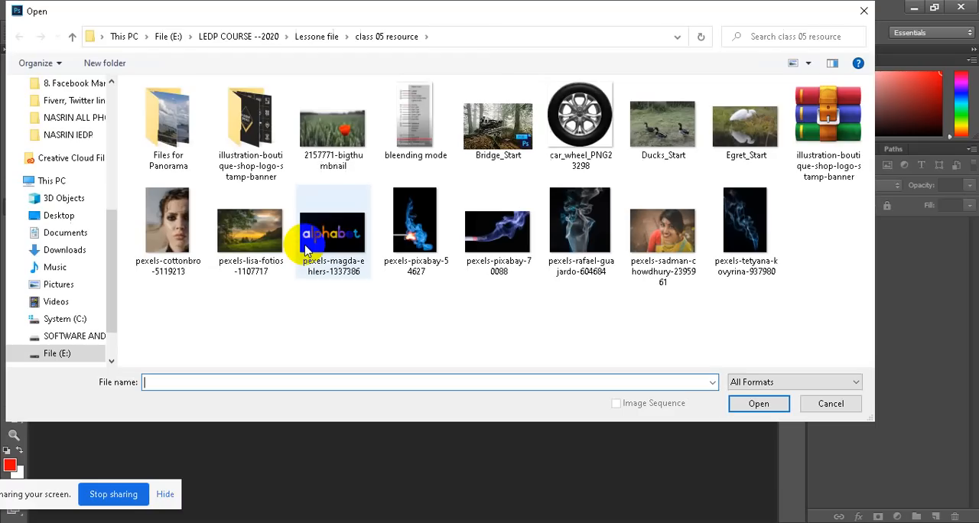
click(78, 354)
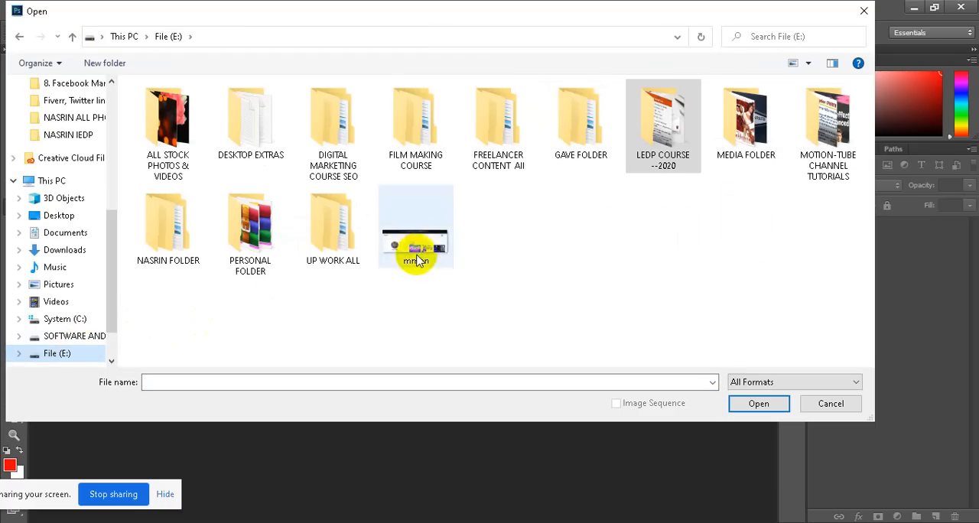
double_click(659, 157)
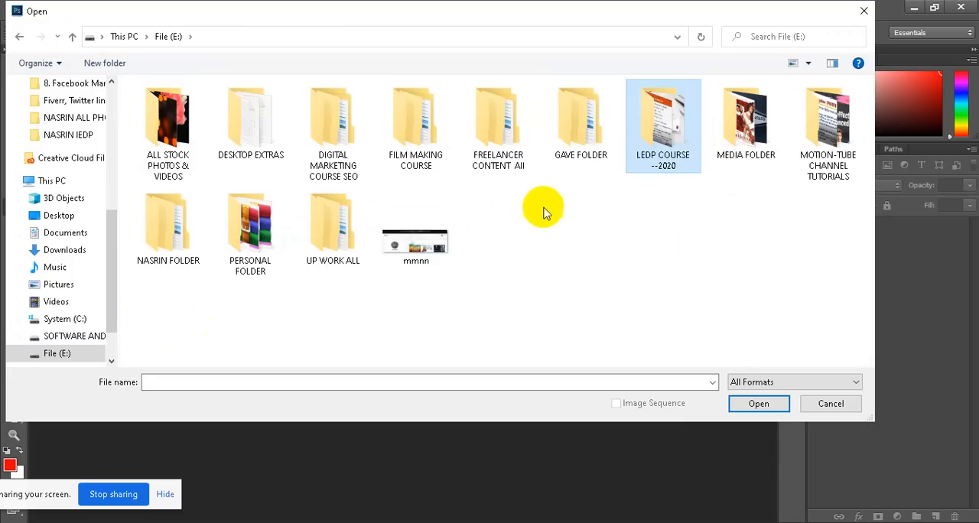
double_click(572, 170)
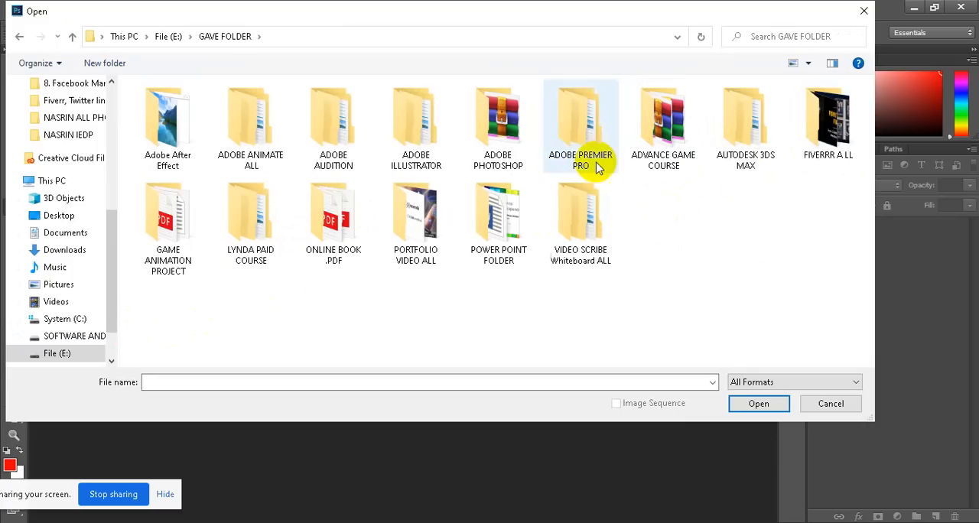
double_click(501, 157)
double_click(654, 170)
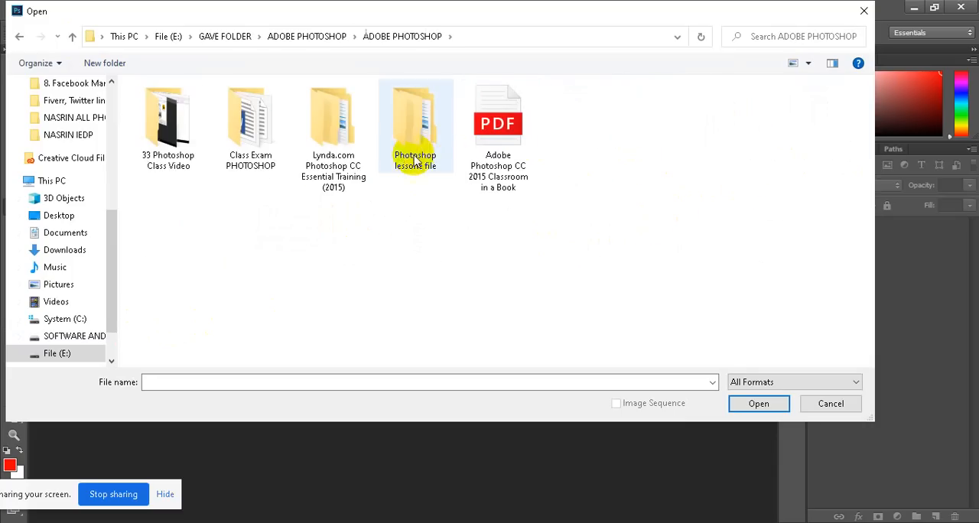
Browse through Photoshop lessone file, New folder and Exercise Files to the 14 Retouching folder
double_click(402, 149)
double_click(180, 105)
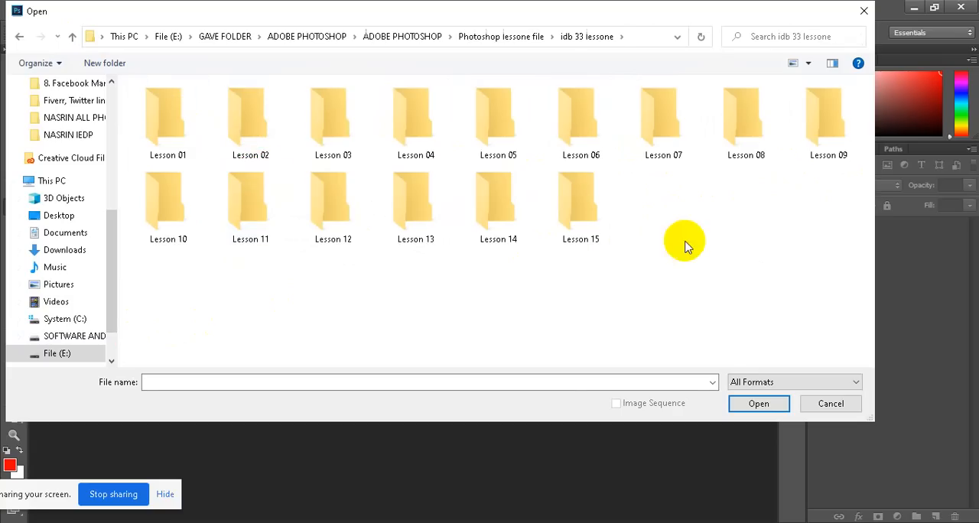
click(71, 40)
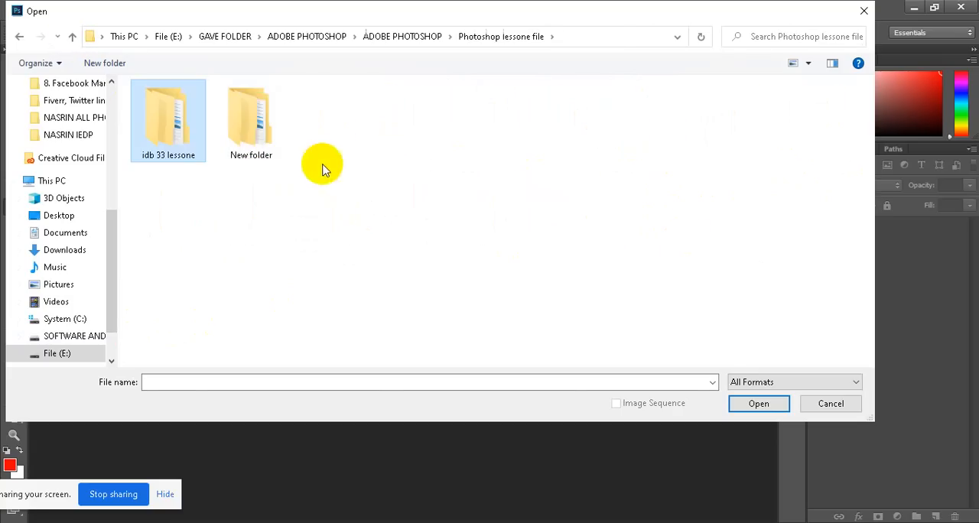
double_click(247, 134)
double_click(163, 105)
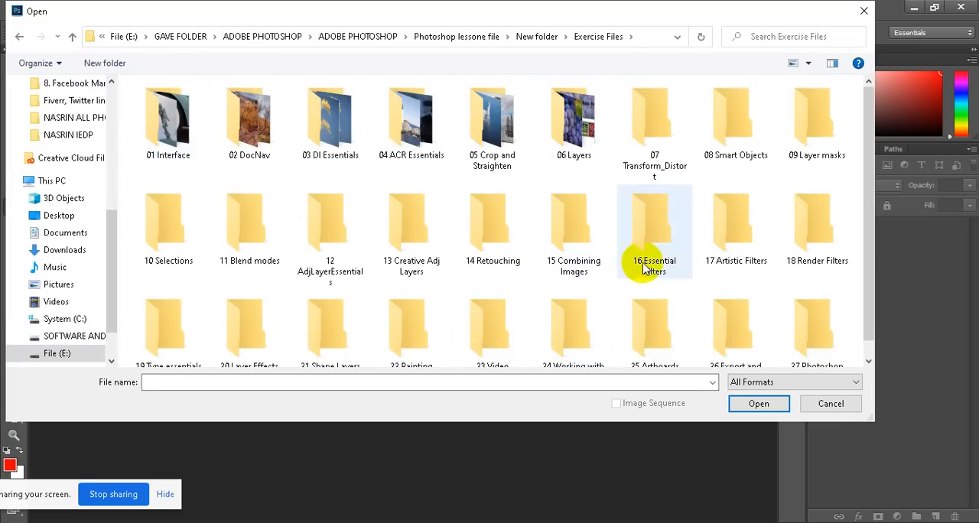
scroll(634, 262, down, 1)
double_click(496, 262)
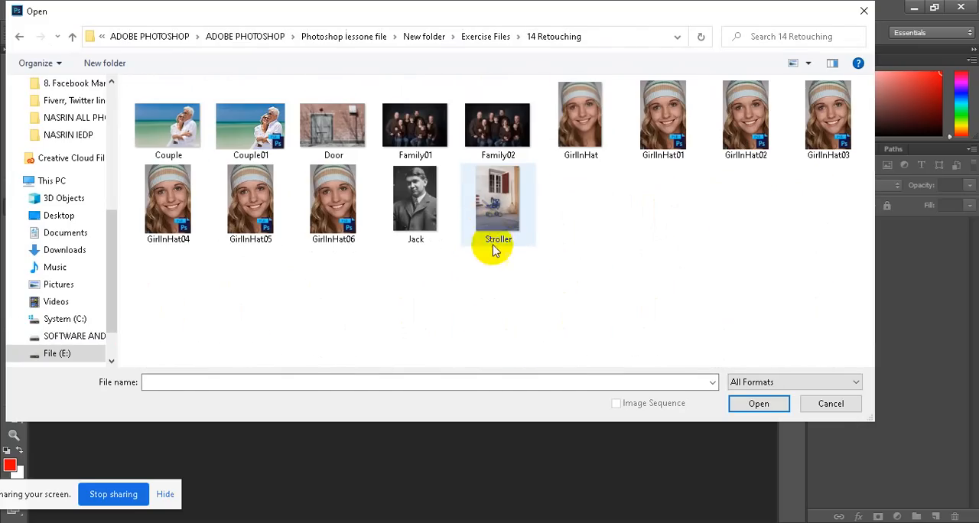
Switch to the Google Meet window, admit the waiting participant, and return to Photoshop's Open dialog
mouse_move(280, 503)
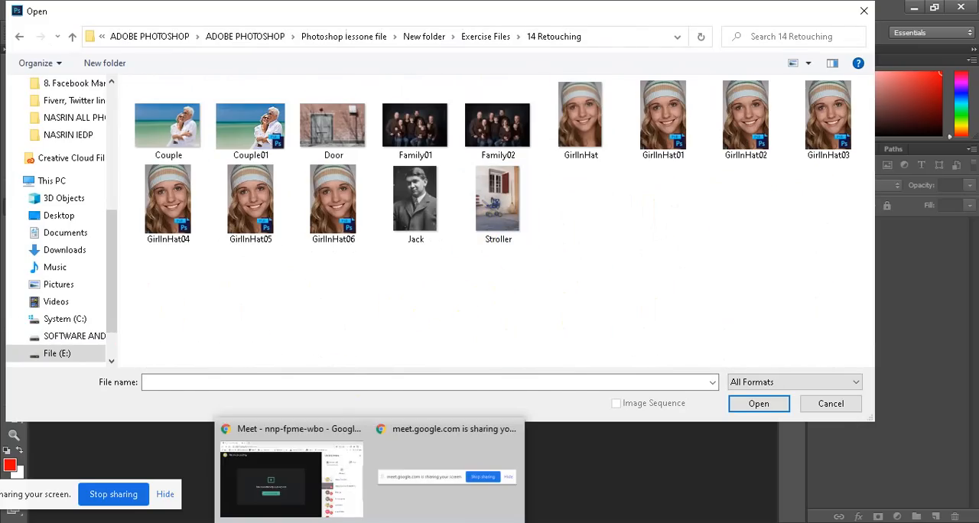
click(335, 489)
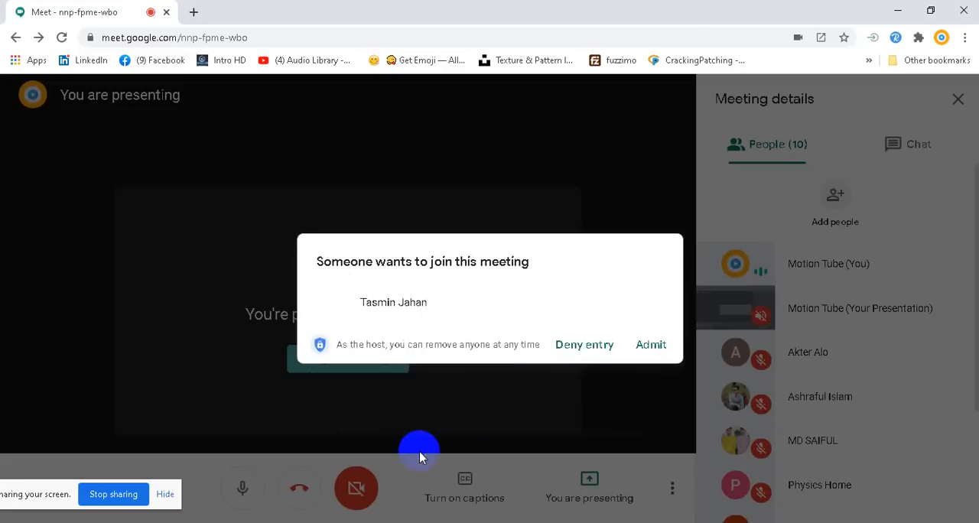
key(Return)
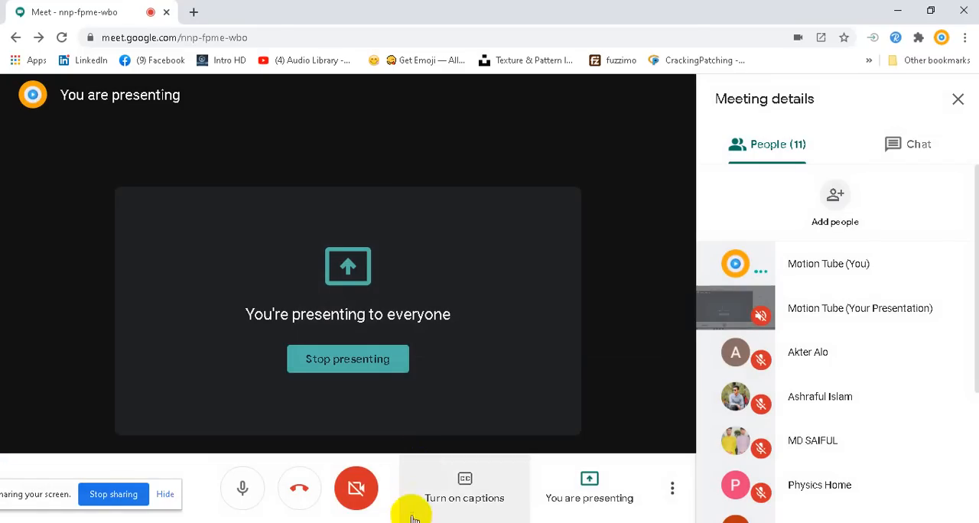
mouse_move(405, 522)
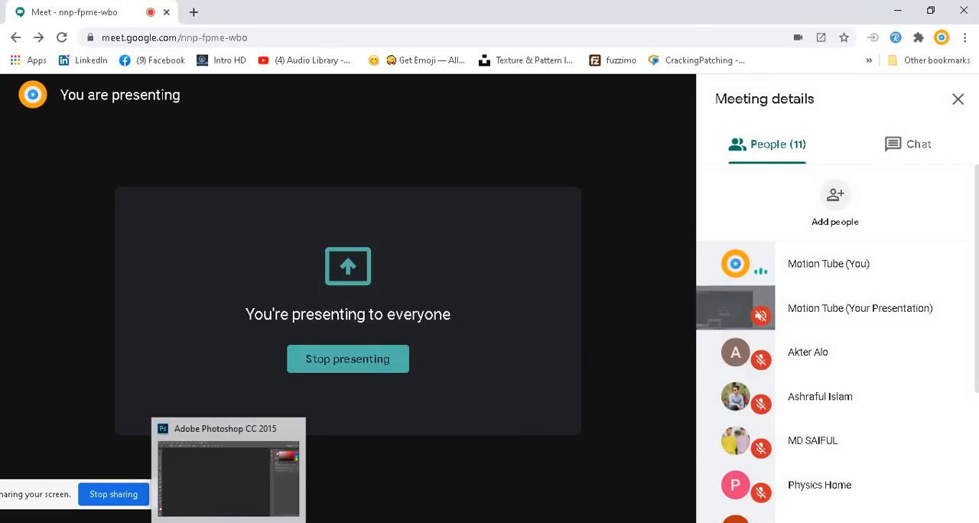
click(222, 471)
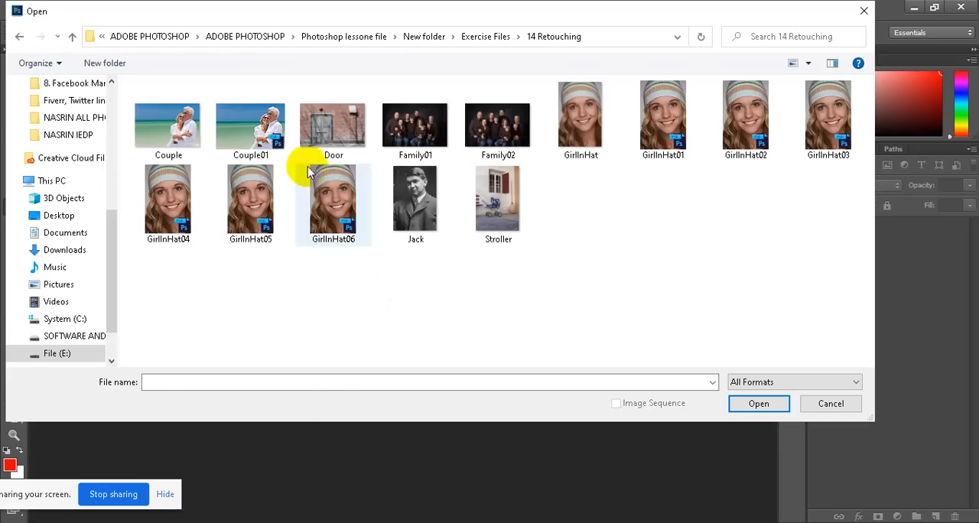
Open the Couple image from the 14 Retouching folder and unlock its Background layer
click(166, 130)
click(757, 404)
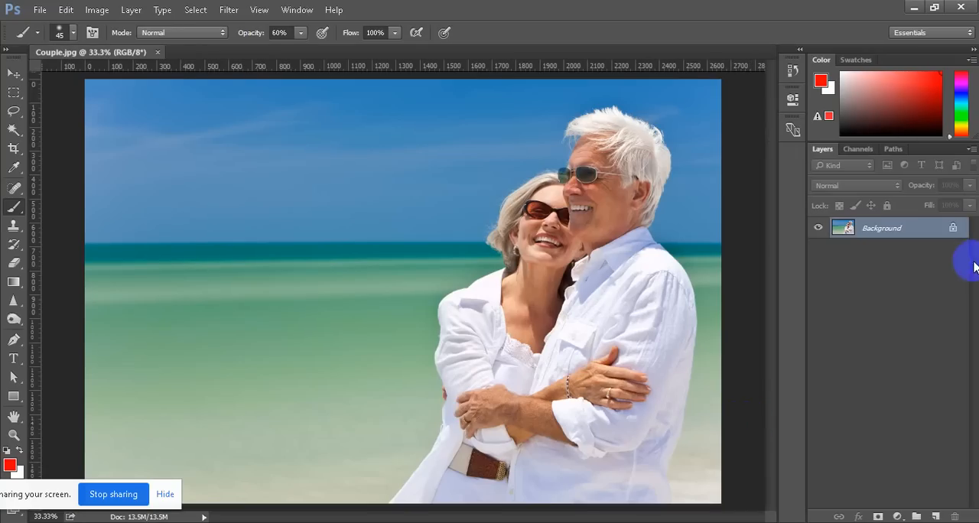
click(953, 228)
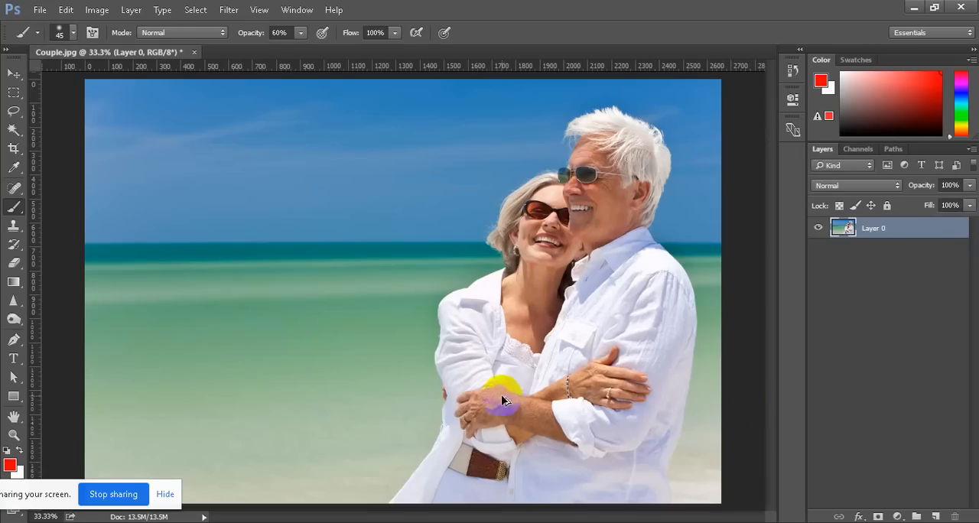
Activate the Healing Brush Tool for retouching the man's face
scroll(500, 392, down, 1)
scroll(594, 241, up, 2)
scroll(608, 178, up, 5)
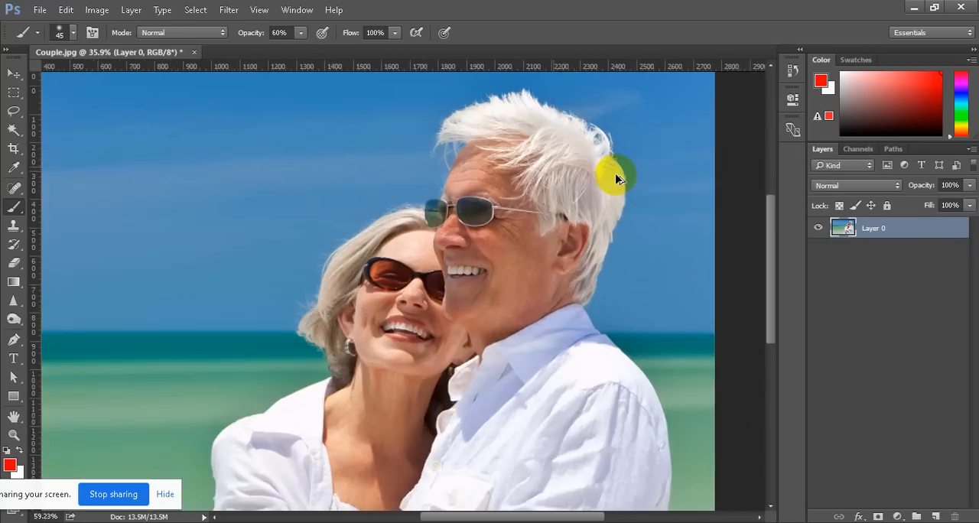
scroll(440, 308, down, 2)
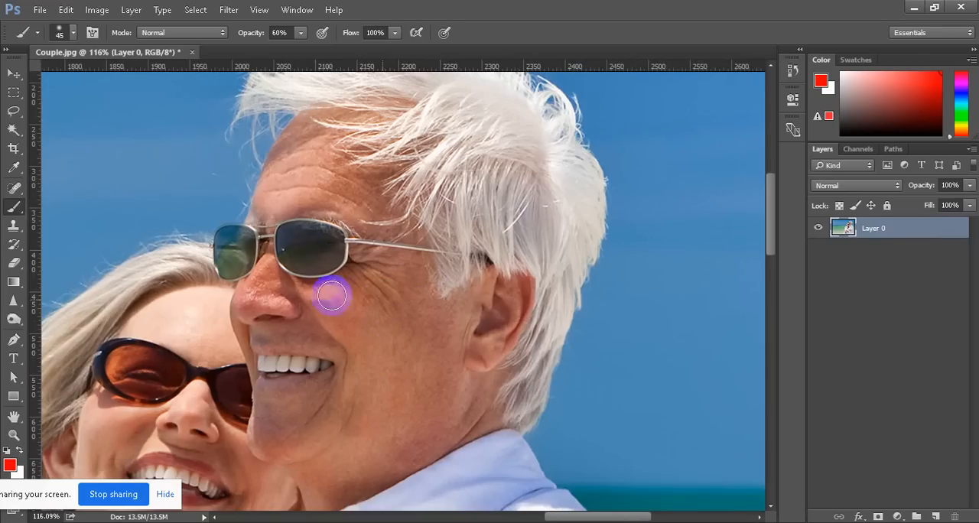
click(13, 190)
right_click(13, 191)
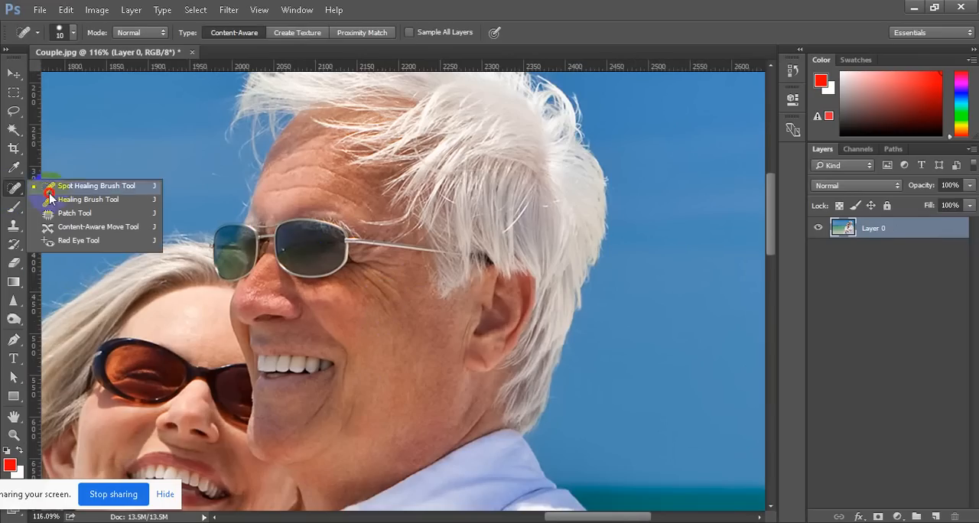
click(129, 199)
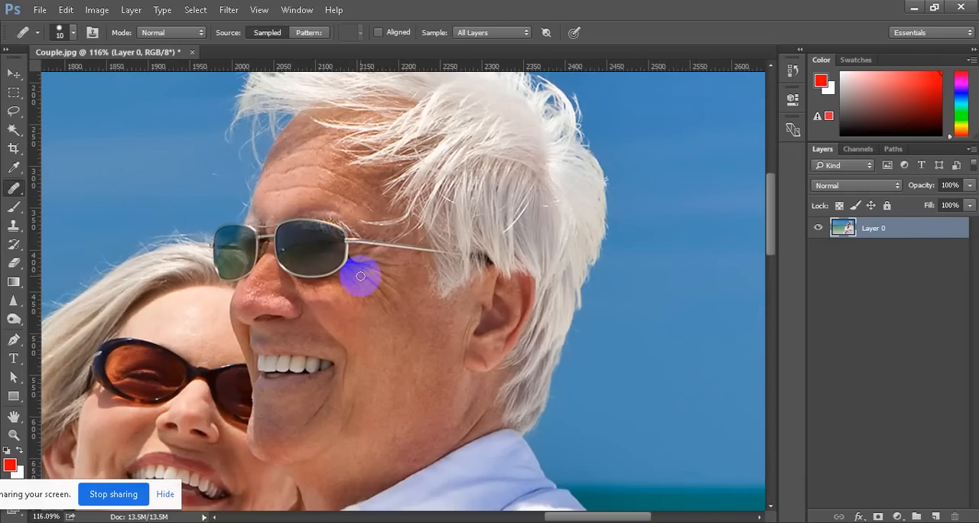
Try to heal the wrinkles beside the man's eye without sampling a source point
alt+scroll(361, 276, up, 5)
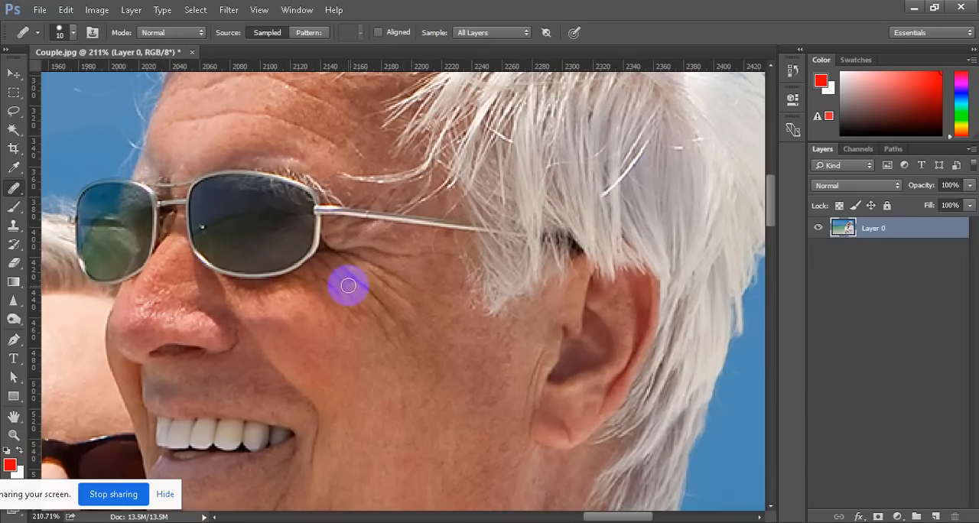
click(342, 267)
click(469, 210)
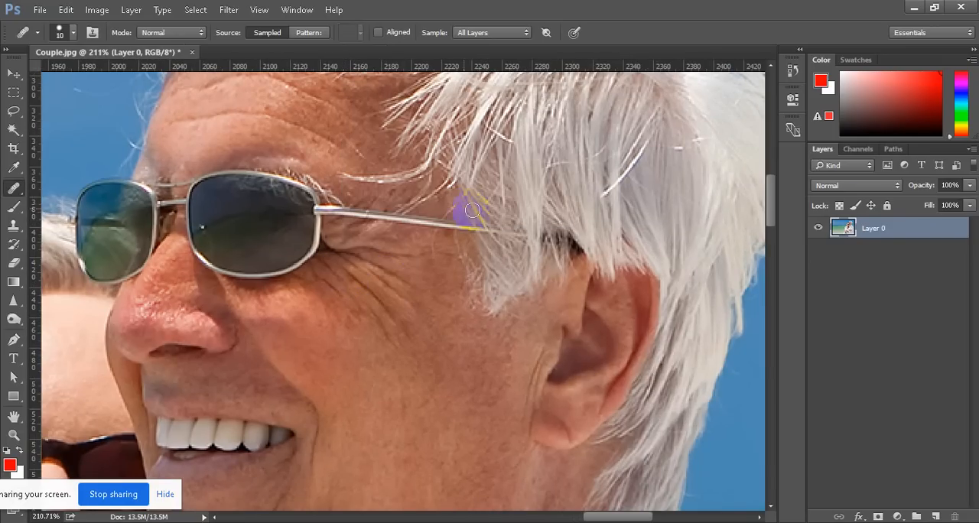
click(344, 273)
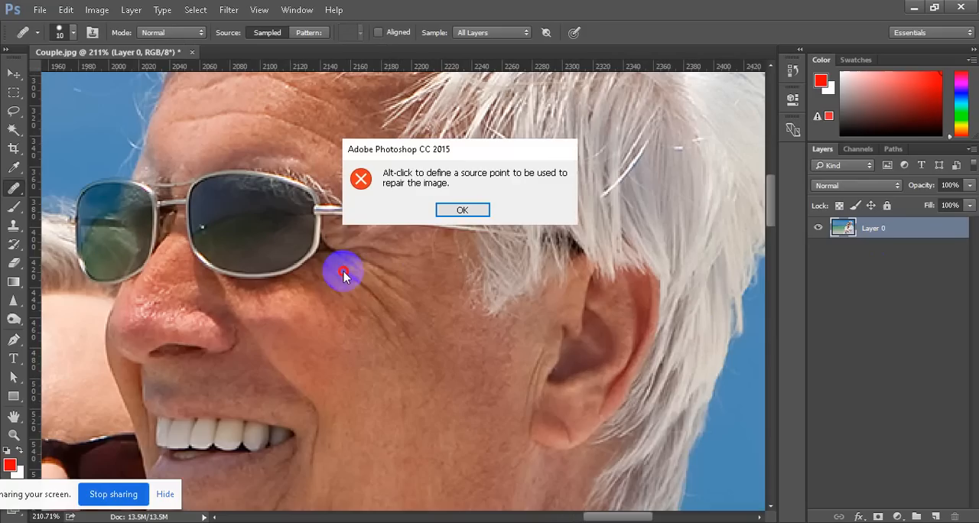
click(475, 215)
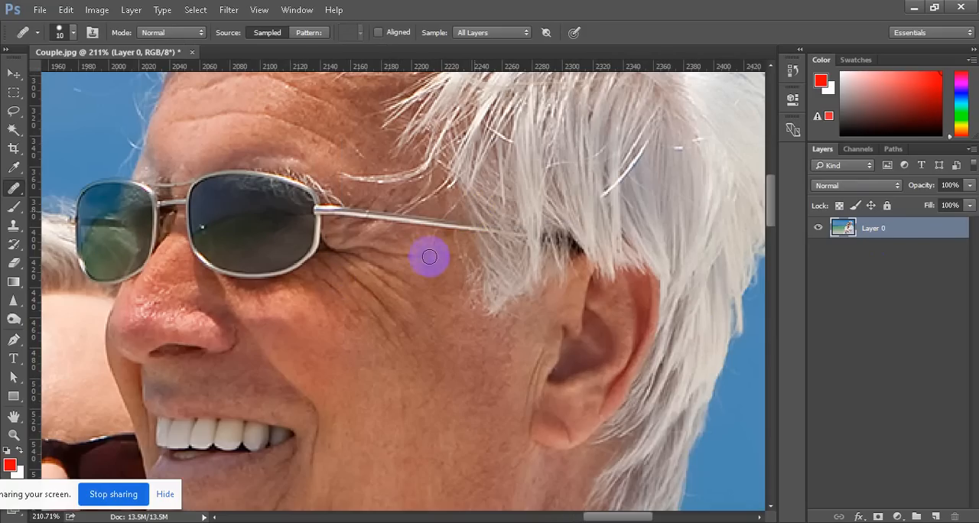
scroll(406, 277, down, 5)
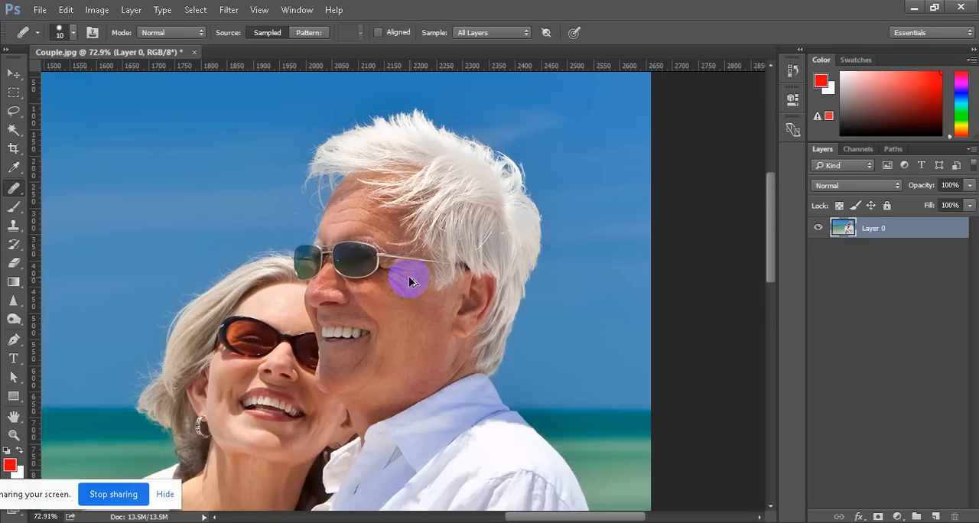
scroll(17, 189, right, 2)
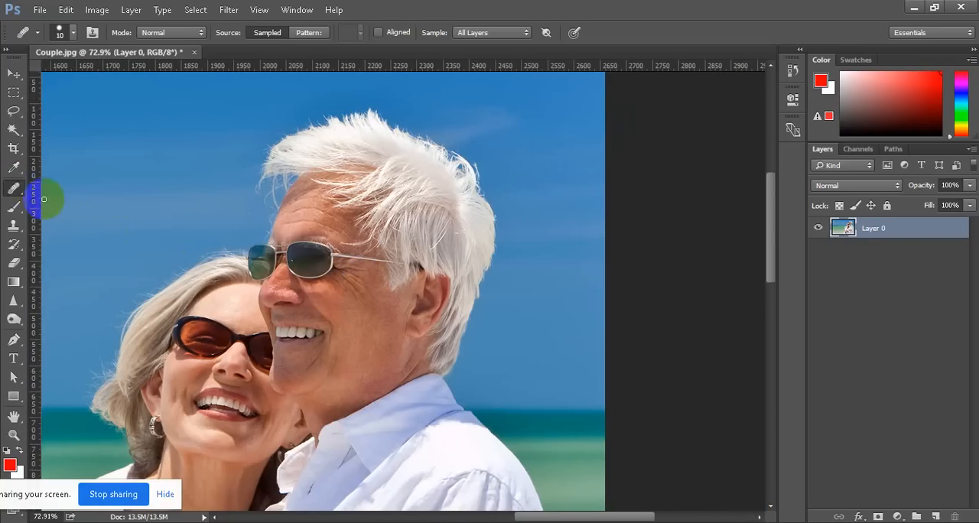
key(shift+j)
scroll(430, 286, down, 3)
scroll(431, 290, down, 3)
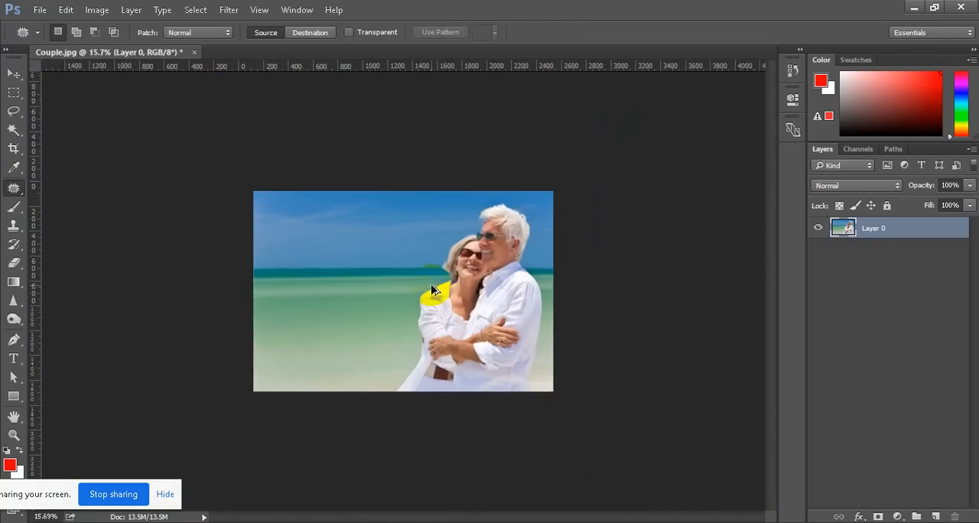
scroll(582, 260, up, 4)
scroll(632, 205, up, 3)
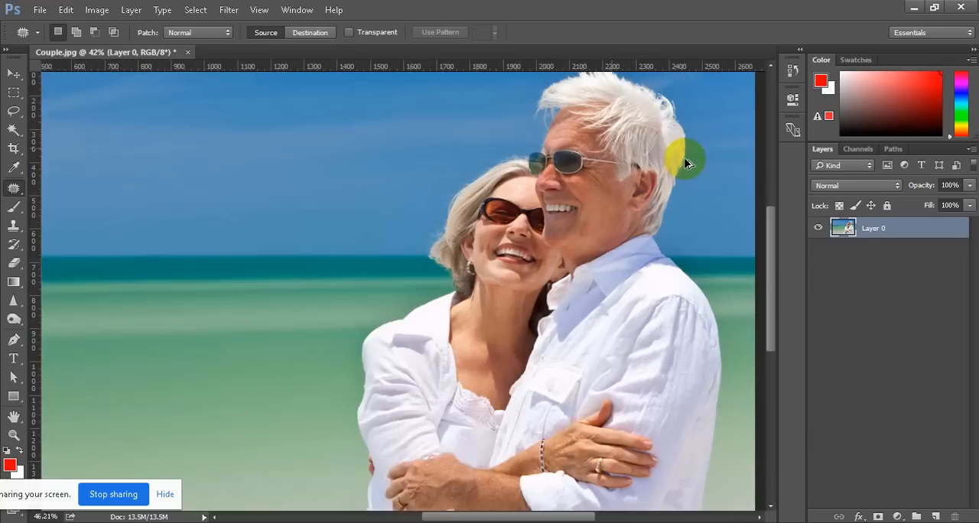
scroll(687, 162, up, 1)
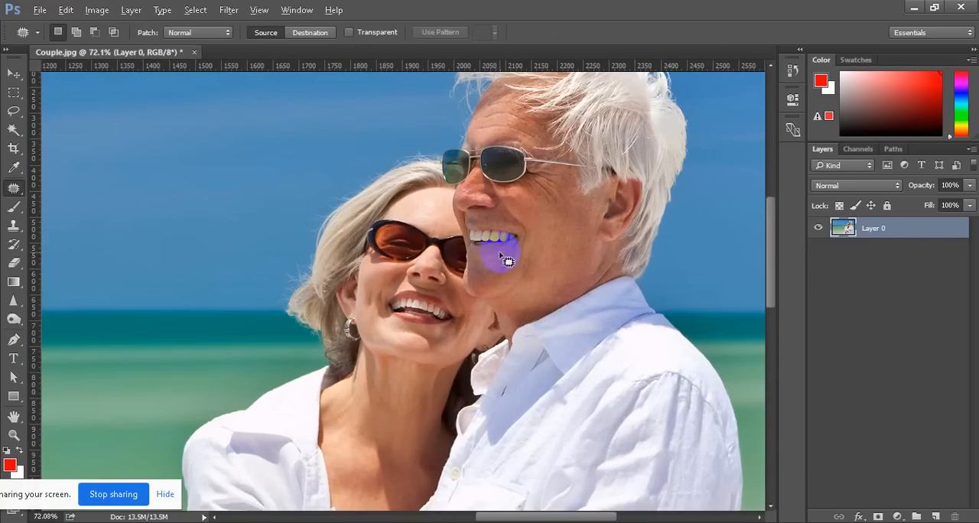
Heal the wrinkles beside the man's eye, just below the sunglasses, using the Healing Brush Tool with sampled skin
right_click(16, 189)
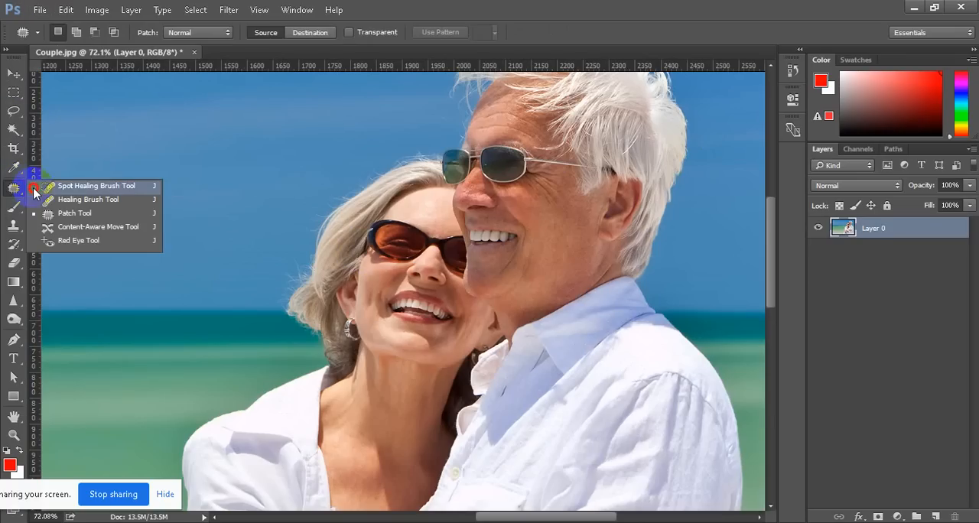
click(76, 194)
scroll(572, 165, up, 6)
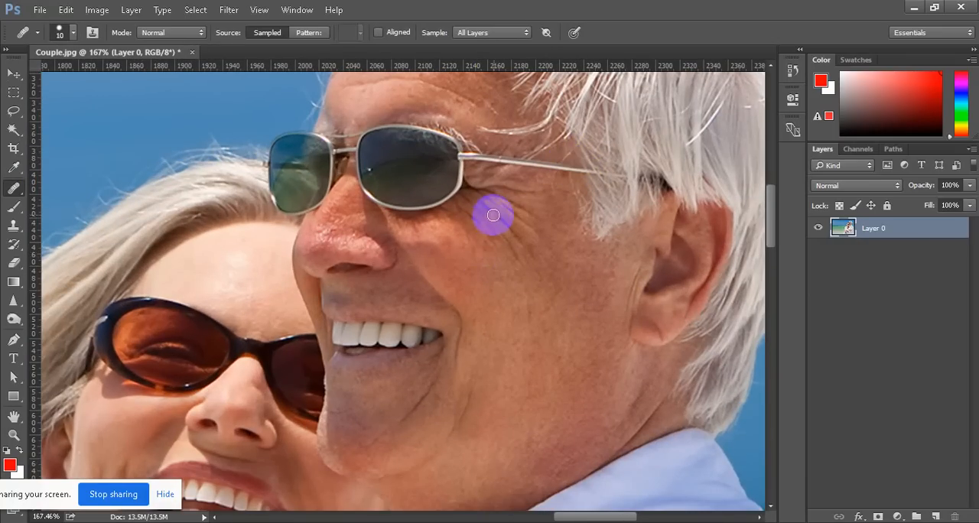
drag(481, 203, 514, 237)
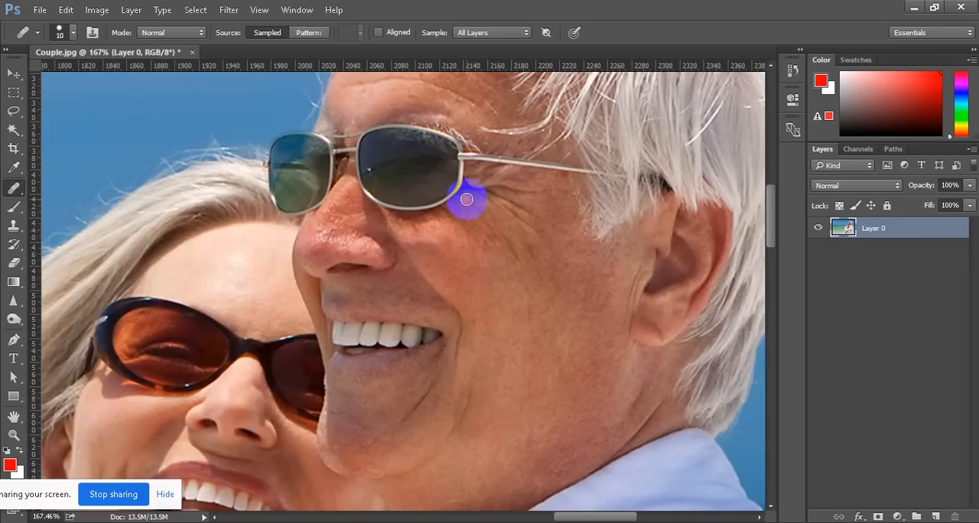
mouse_move(501, 242)
mouse_down()
mouse_move(509, 244)
mouse_move(510, 223)
mouse_move(497, 199)
mouse_move(519, 223)
mouse_move(527, 212)
mouse_move(479, 200)
mouse_move(501, 199)
mouse_move(498, 188)
mouse_move(542, 192)
mouse_move(504, 185)
mouse_up()
scroll(498, 212, down, 3)
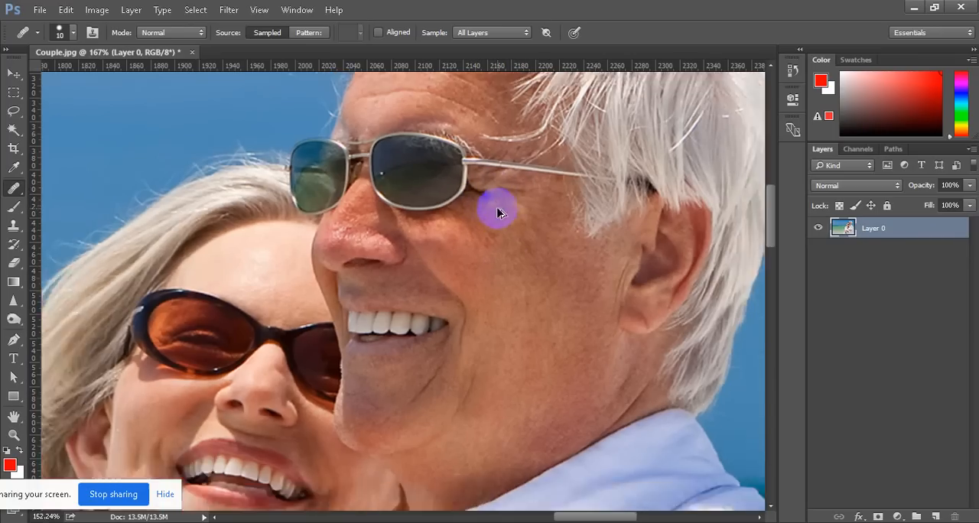
Heal the smile line and the creases around the man's mouth and chin, reducing the healing brush size to 9
scroll(471, 350, up, 4)
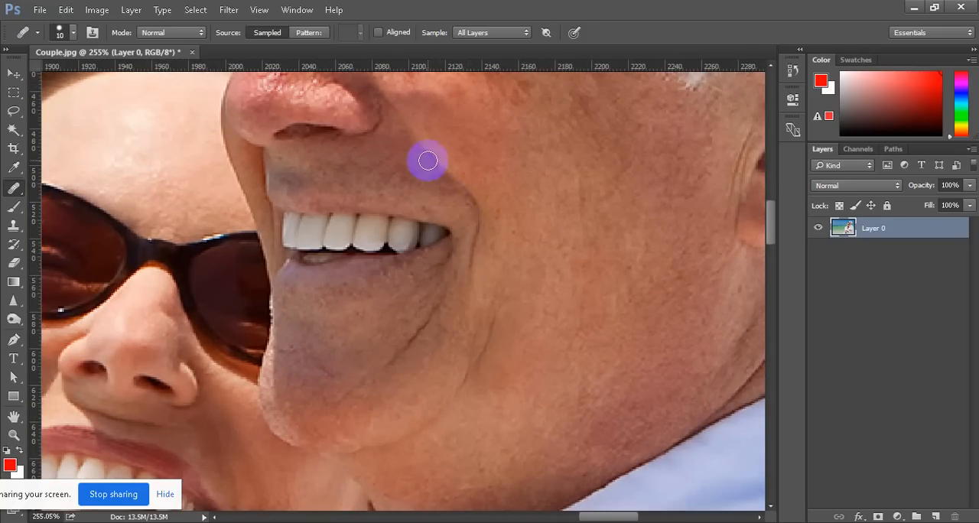
mouse_move(429, 152)
mouse_down()
mouse_move(455, 181)
mouse_move(477, 232)
mouse_move(474, 302)
mouse_move(431, 309)
mouse_move(372, 397)
mouse_up()
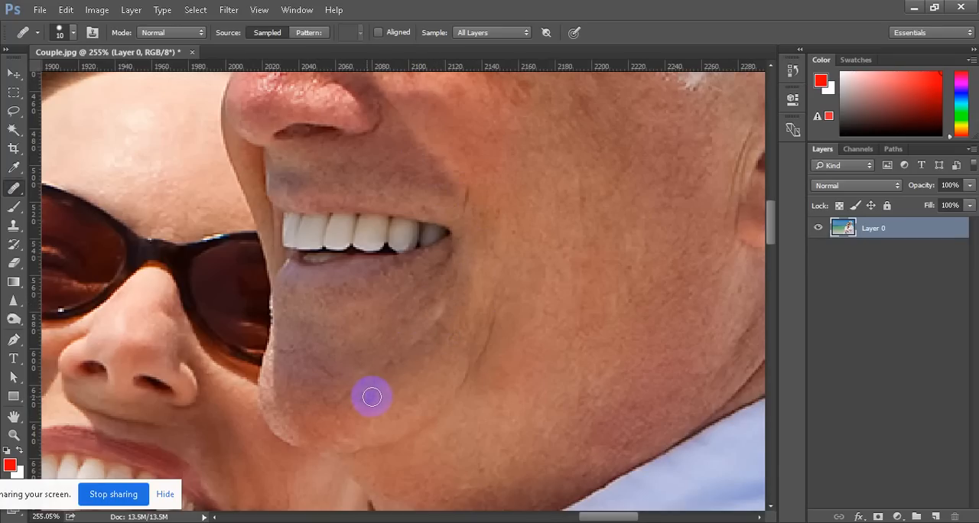
scroll(412, 381, up, 3)
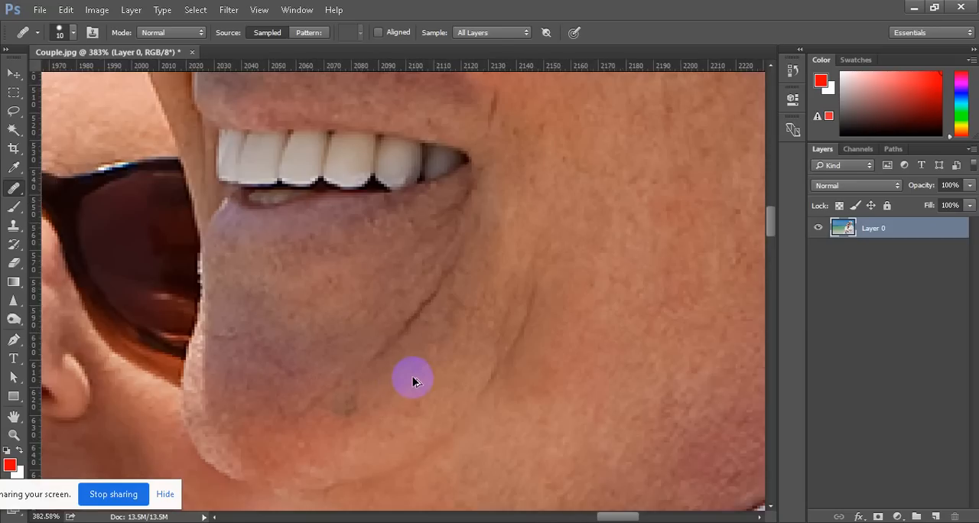
scroll(412, 378, down, 2)
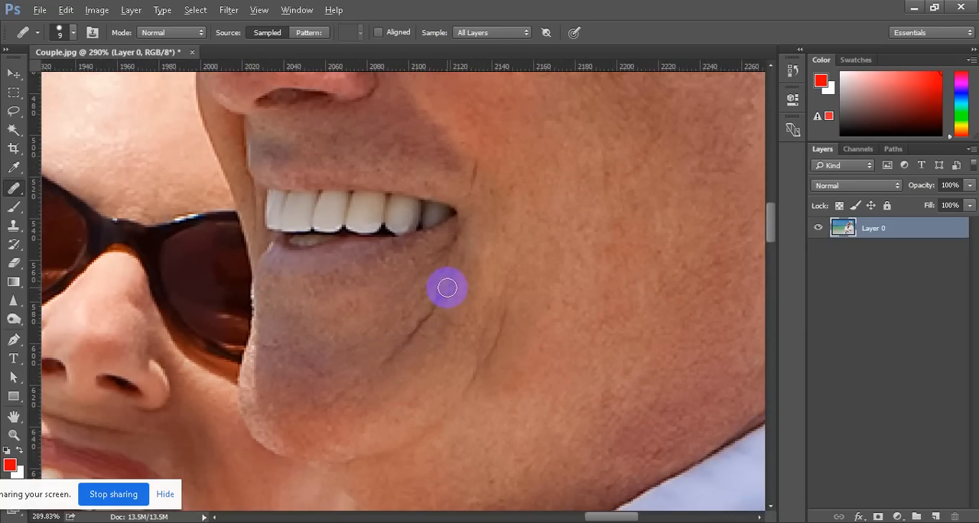
mouse_move(448, 272)
mouse_down()
mouse_move(393, 358)
mouse_move(376, 357)
mouse_move(369, 341)
mouse_move(391, 350)
mouse_move(374, 376)
mouse_move(335, 370)
mouse_move(370, 365)
mouse_move(337, 404)
mouse_up()
mouse_move(519, 348)
mouse_down()
mouse_move(524, 319)
mouse_move(508, 308)
mouse_move(479, 364)
mouse_move(500, 350)
mouse_move(458, 402)
mouse_move(487, 400)
mouse_move(482, 370)
mouse_move(465, 393)
mouse_move(413, 386)
mouse_up()
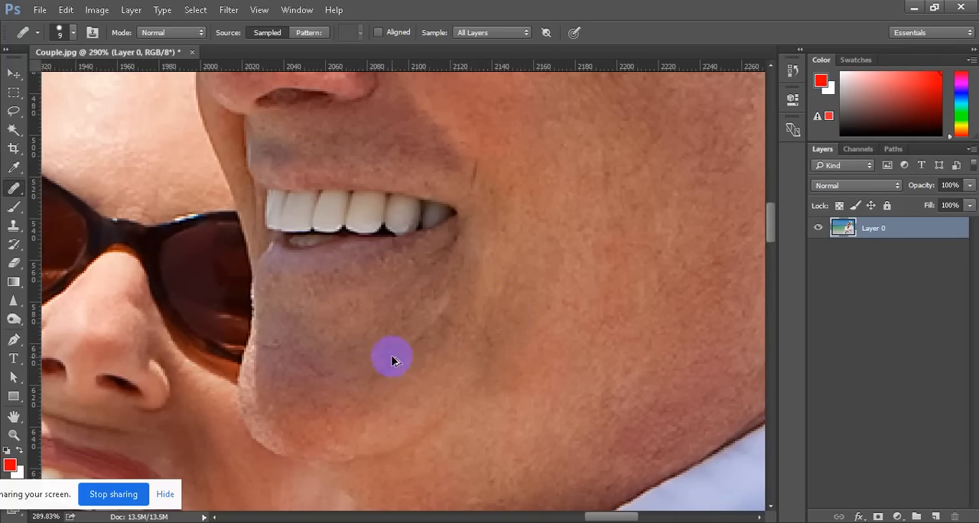
Heal the wrinkle lines across the man's forehead above the sunglasses with the Healing Brush
scroll(391, 357, down, 8)
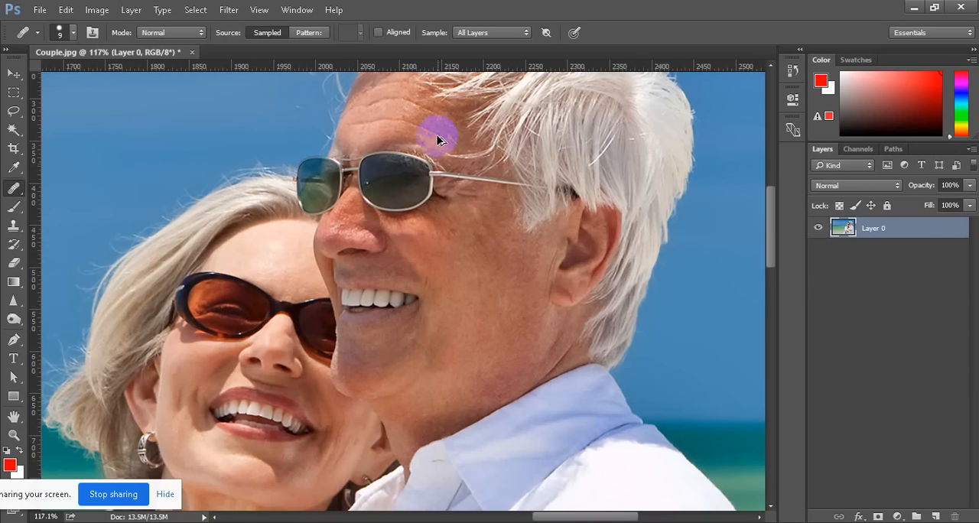
scroll(413, 97, up, 4)
scroll(433, 100, up, 5)
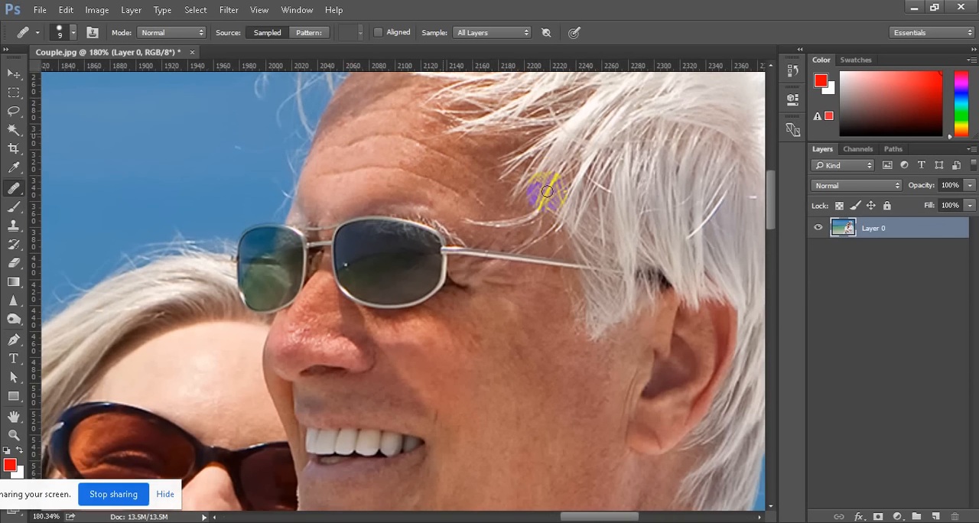
scroll(405, 234, up, 2)
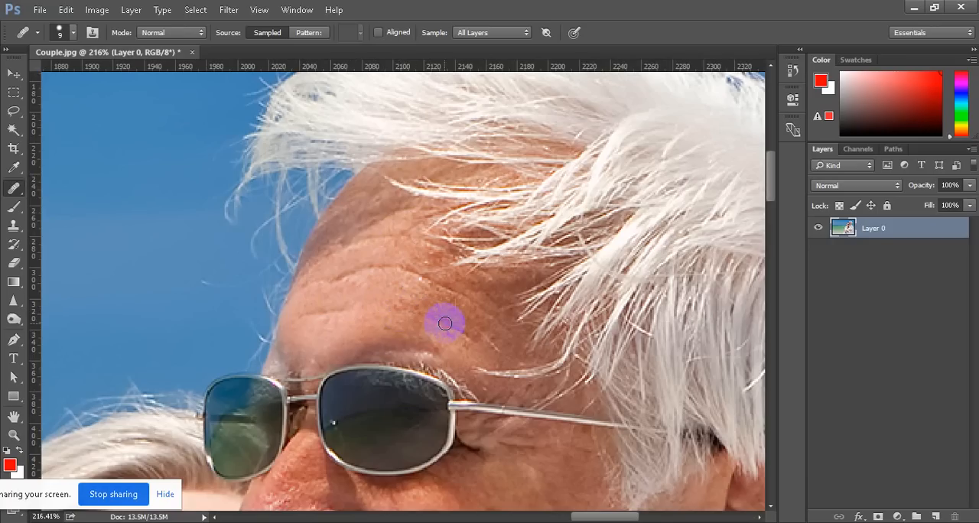
click(376, 326)
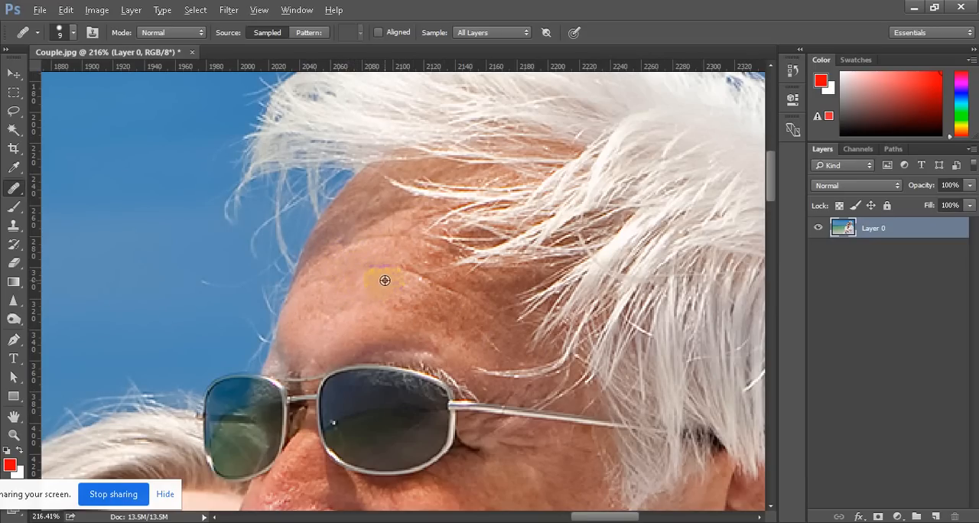
click(428, 277)
click(380, 243)
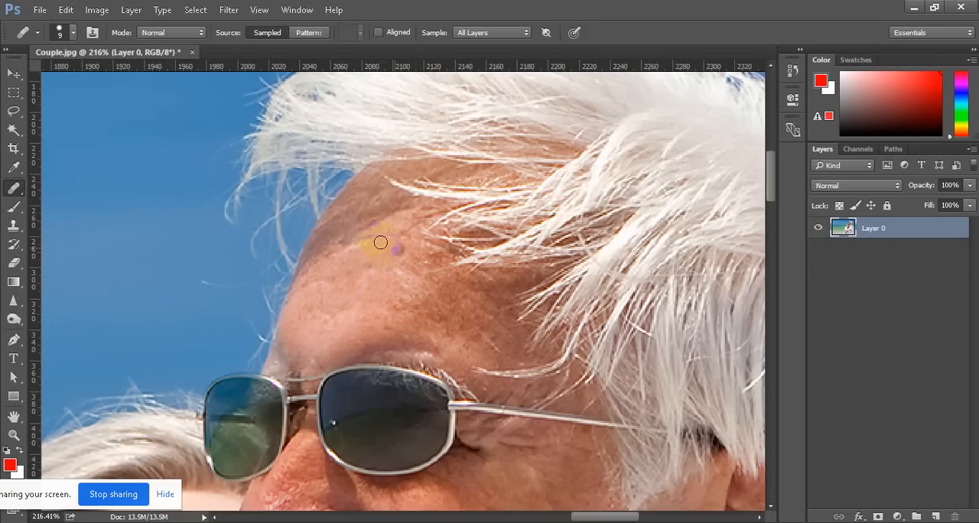
scroll(417, 287, down, 5)
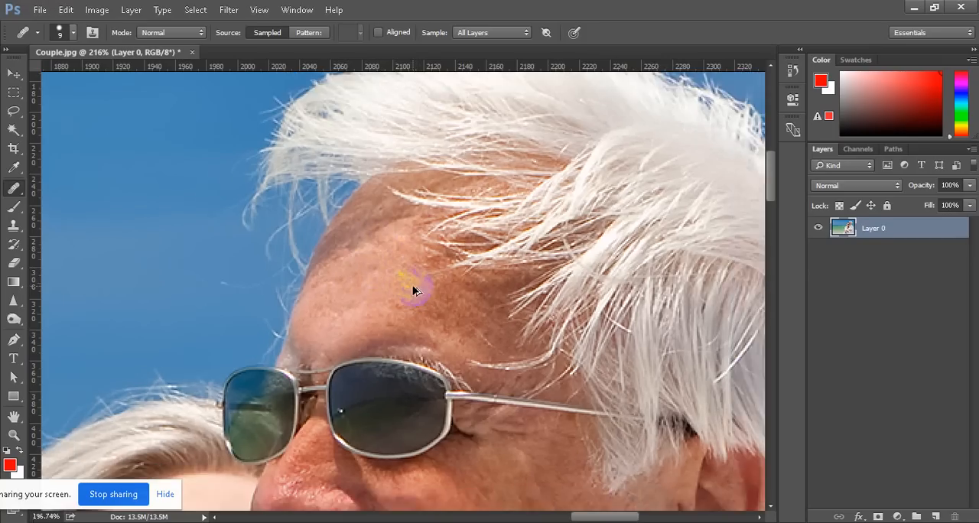
Examine the retouched couple at a wider view, from their faces down to the folded arms
scroll(467, 380, down, 2)
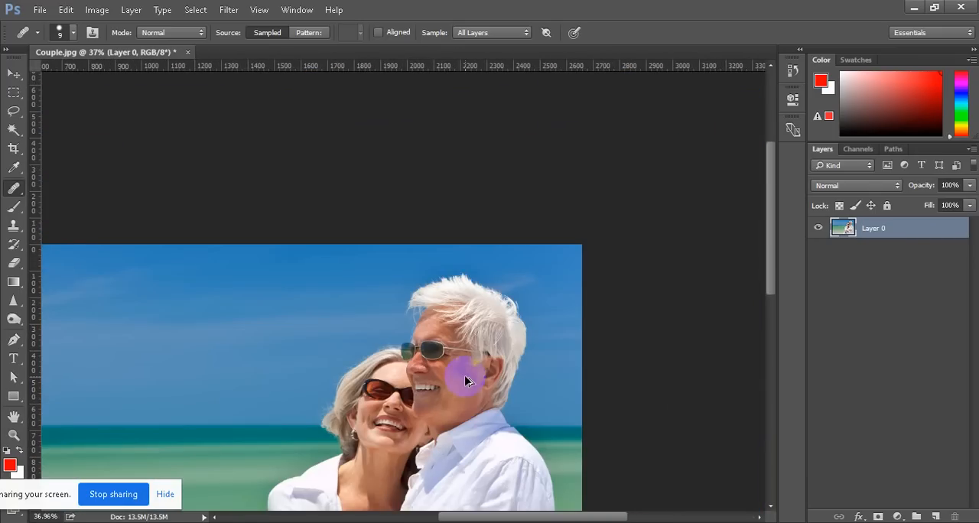
scroll(481, 421, up, 1)
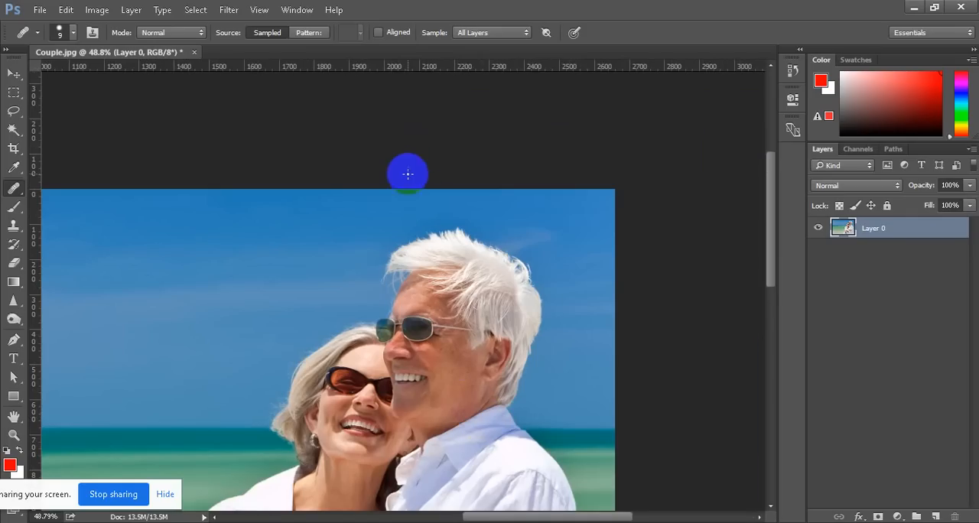
scroll(451, 323, down, 2)
scroll(455, 324, down, 8)
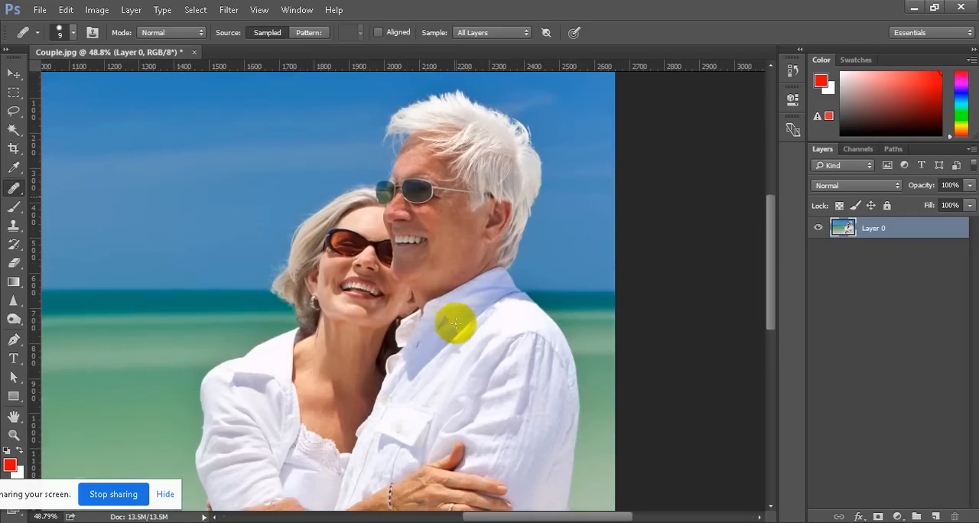
scroll(455, 324, down, 2)
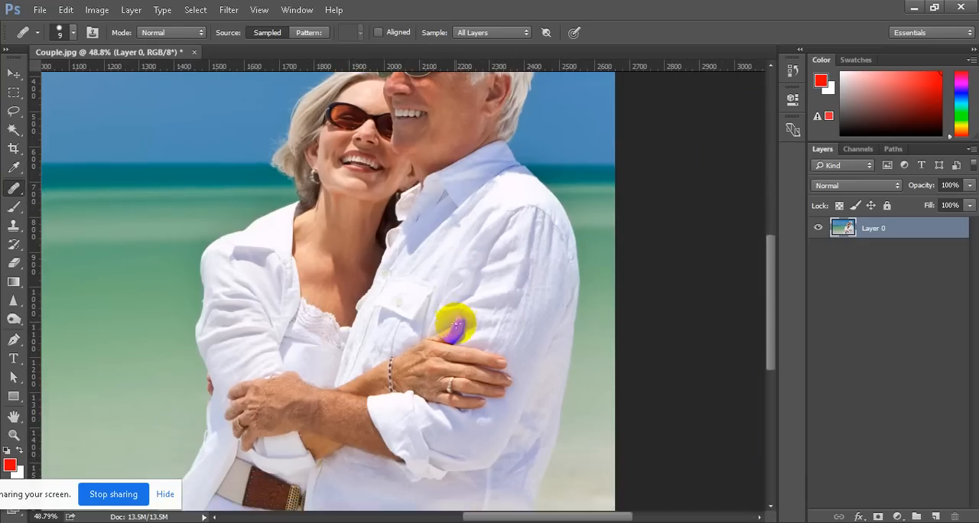
scroll(455, 324, up, 2)
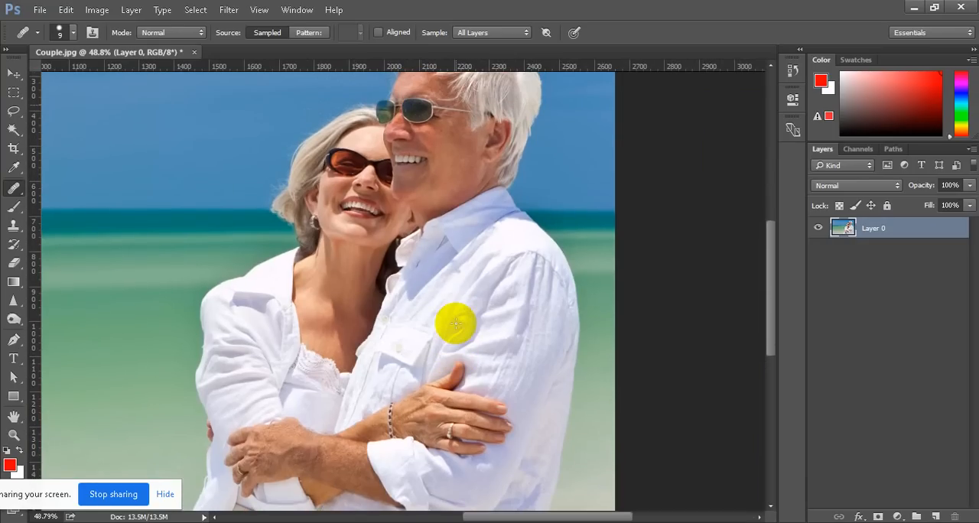
scroll(455, 324, up, 8)
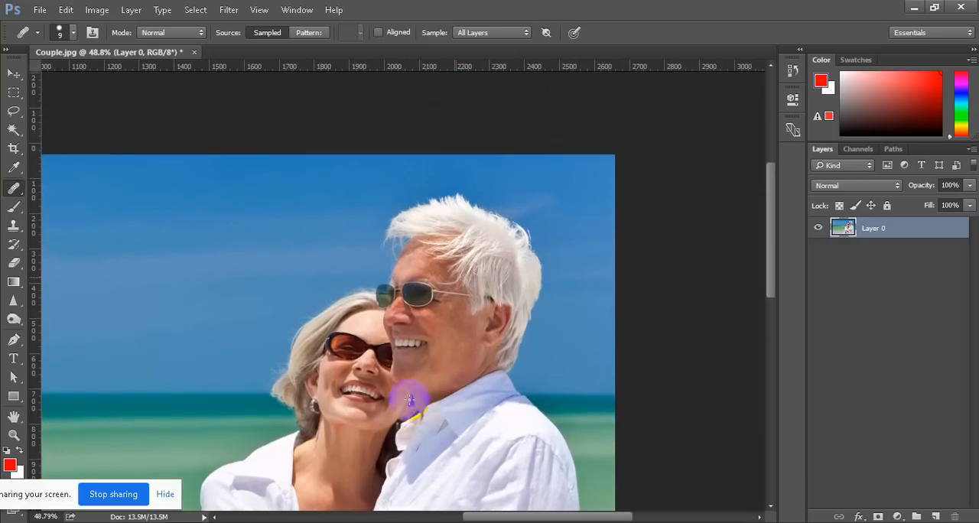
scroll(405, 344, up, 3)
scroll(400, 345, left, 3)
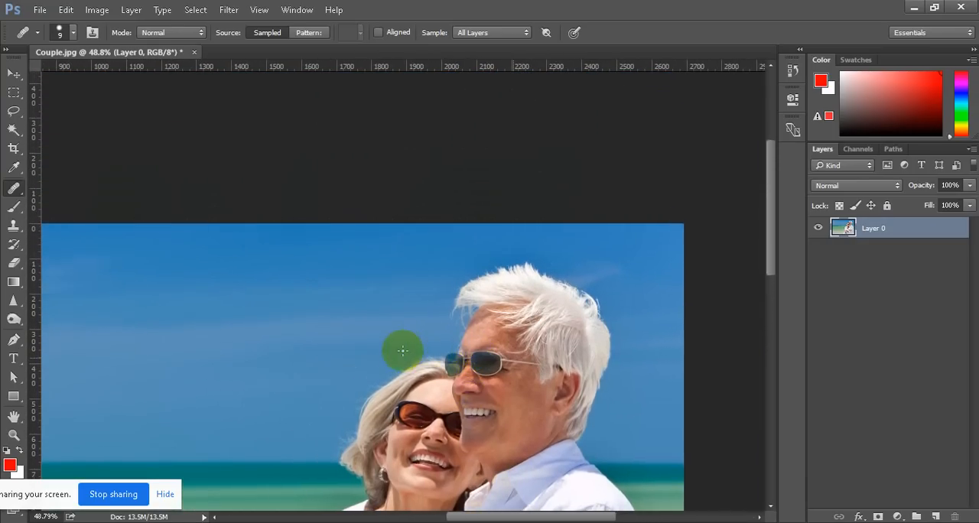
scroll(403, 352, left, 1)
scroll(402, 351, right, 2)
scroll(402, 350, down, 5)
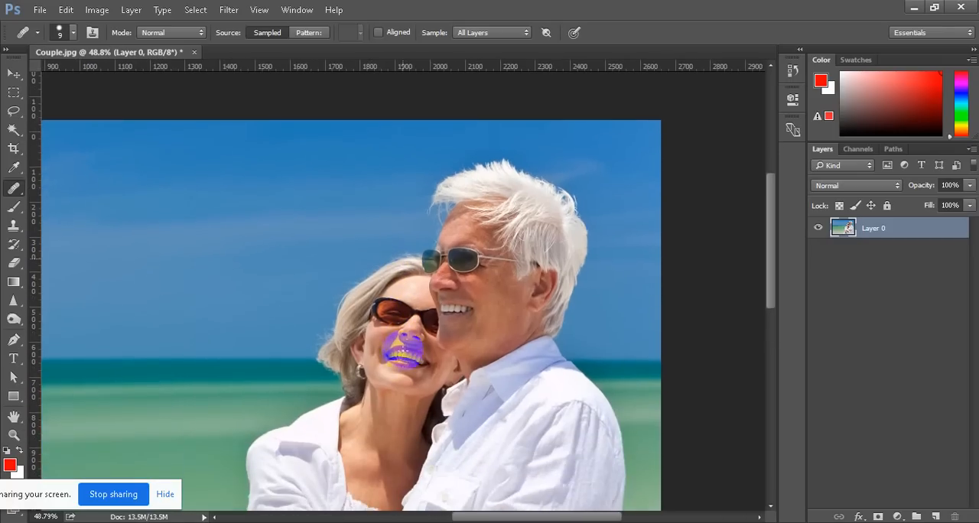
scroll(405, 348, down, 2)
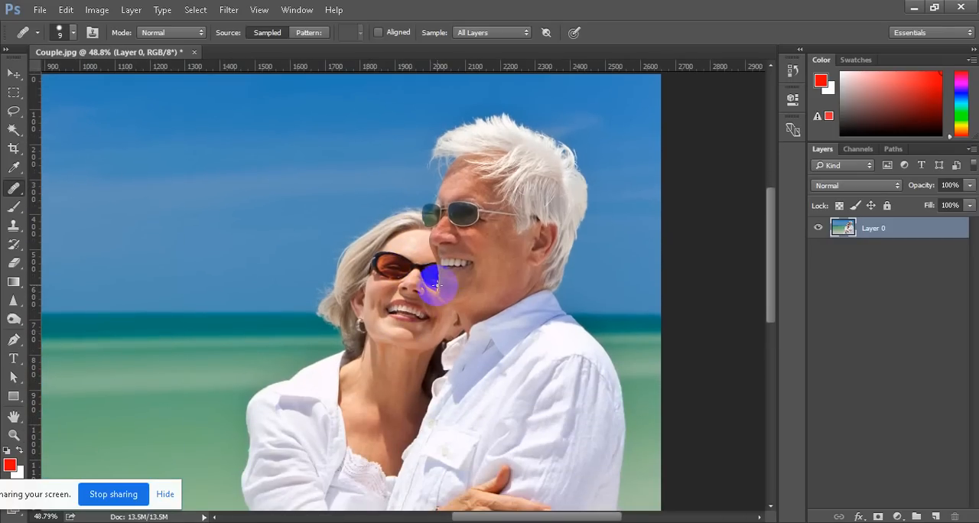
Start the Liquify filter and push the outer edge of the woman's upper sleeve outward with the Forward Warp Tool
click(229, 10)
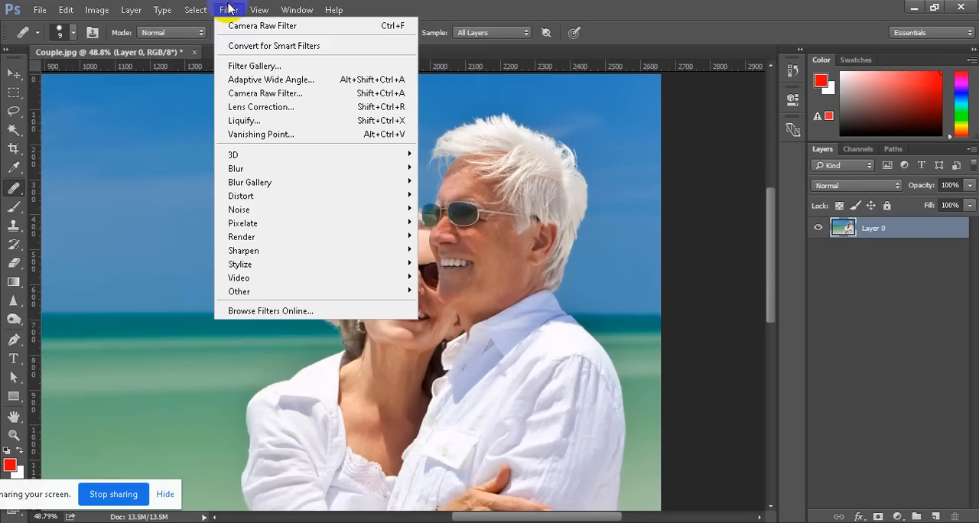
click(254, 124)
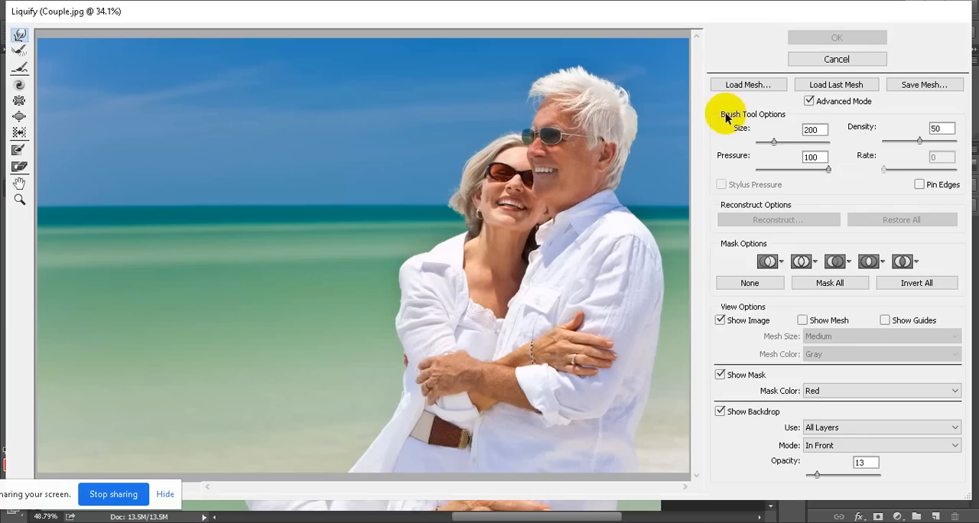
click(19, 38)
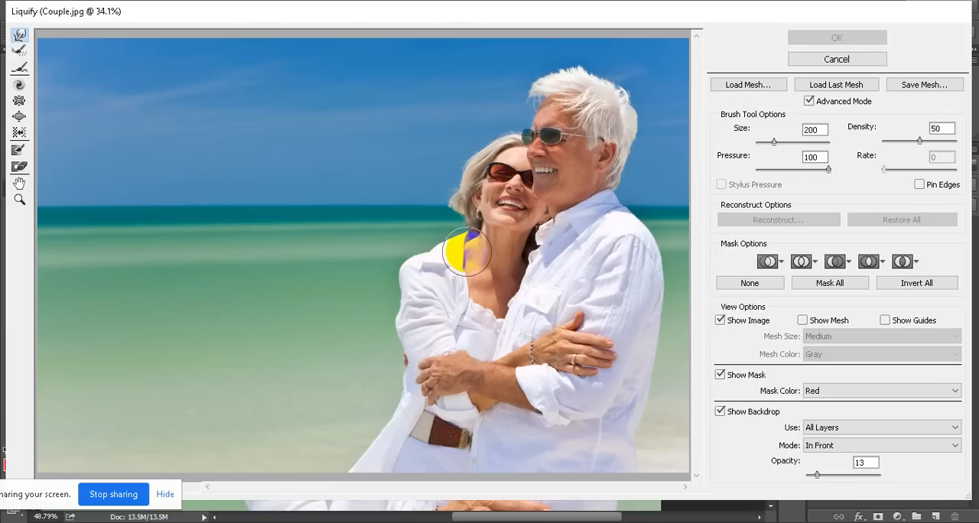
key(ctrl+plus)
key(ctrl+plus)
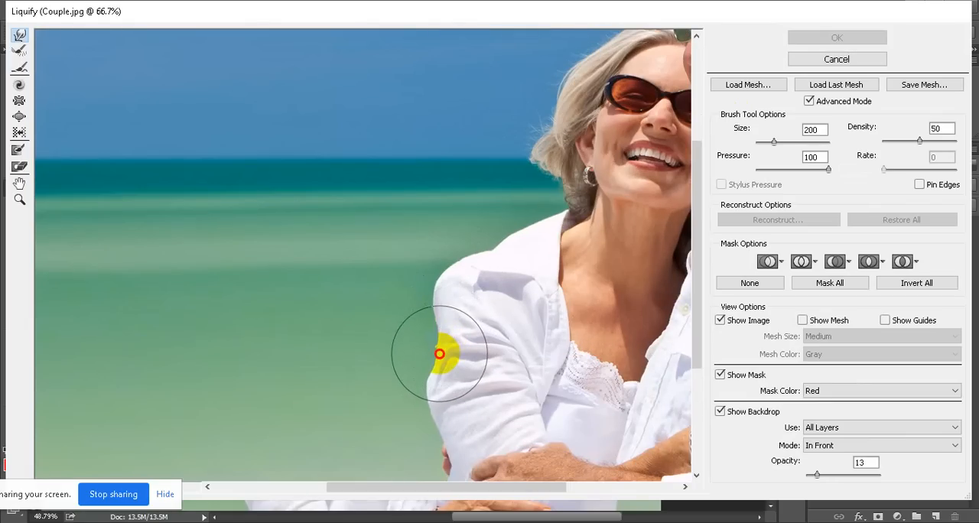
mouse_move(436, 352)
mouse_down()
mouse_move(416, 349)
mouse_move(408, 321)
mouse_up()
drag(414, 341, 398, 364)
Reduce the warp brush size to 125 and reshape the outer hair edges of the woman and the man
scroll(405, 347, down, 3)
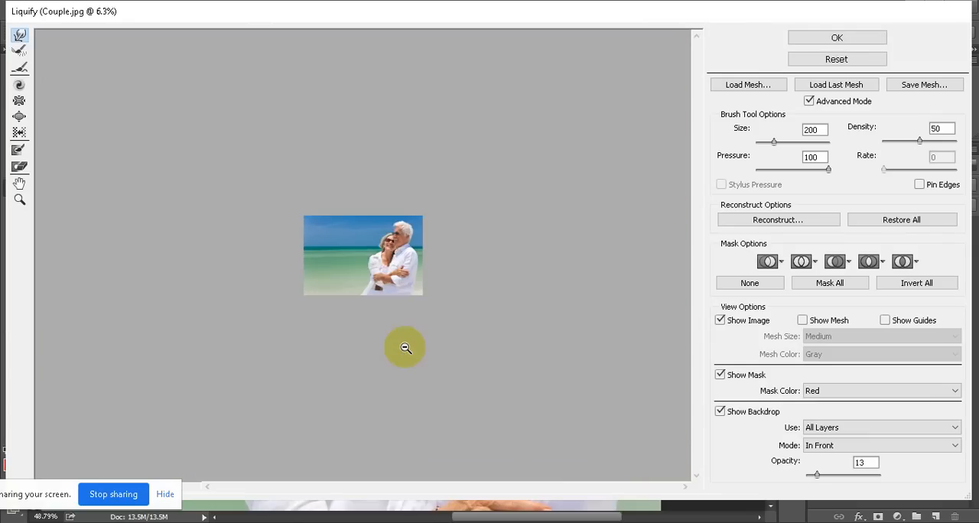
scroll(406, 348, up, 7)
scroll(482, 322, down, 3)
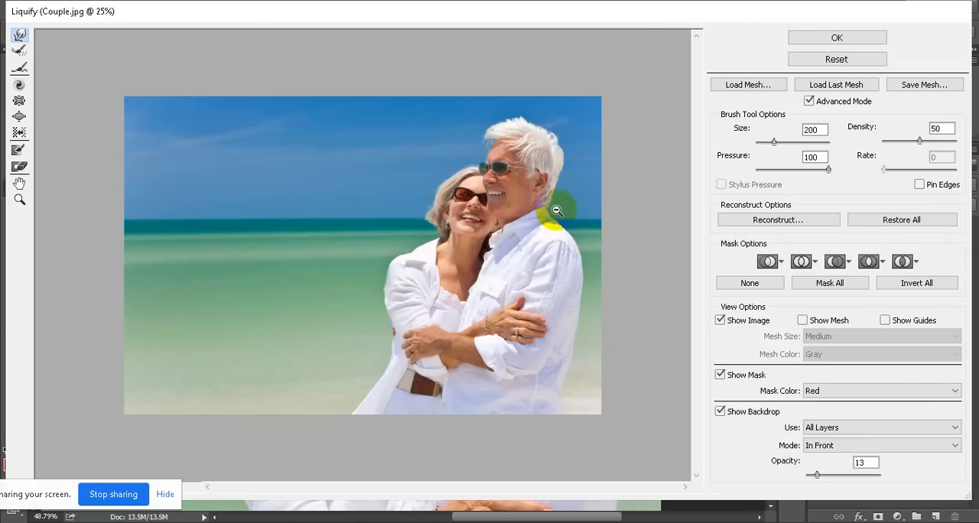
scroll(562, 184, up, 4)
scroll(568, 157, down, 6)
scroll(564, 149, up, 4)
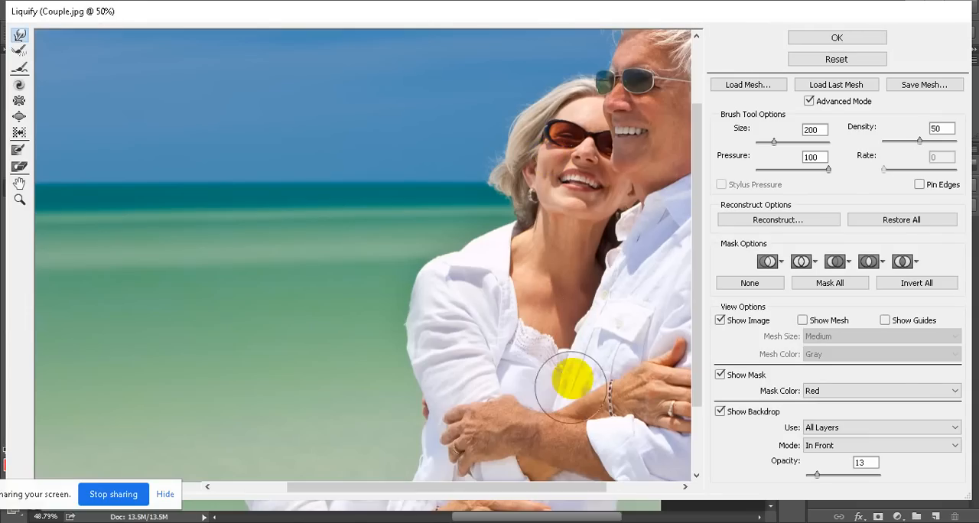
drag(559, 489, 600, 491)
scroll(586, 298, up, 3)
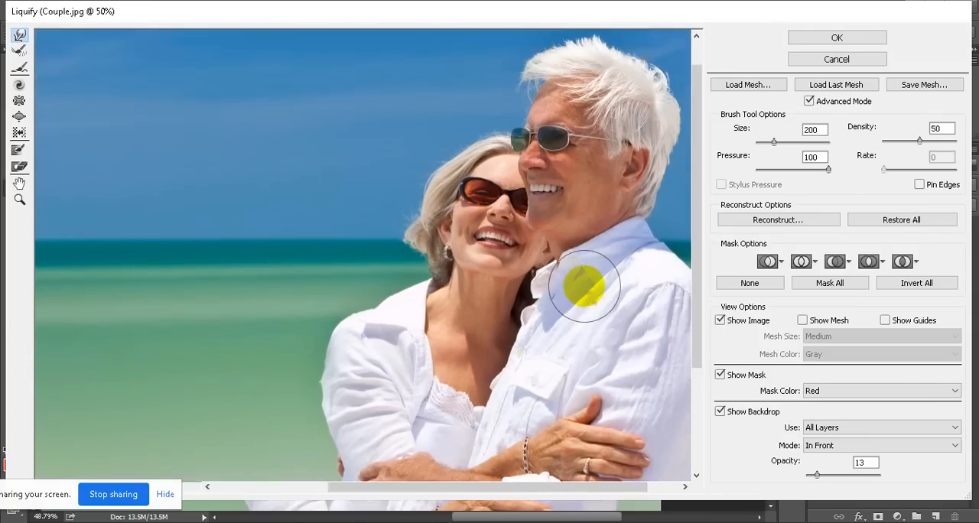
scroll(585, 287, up, 2)
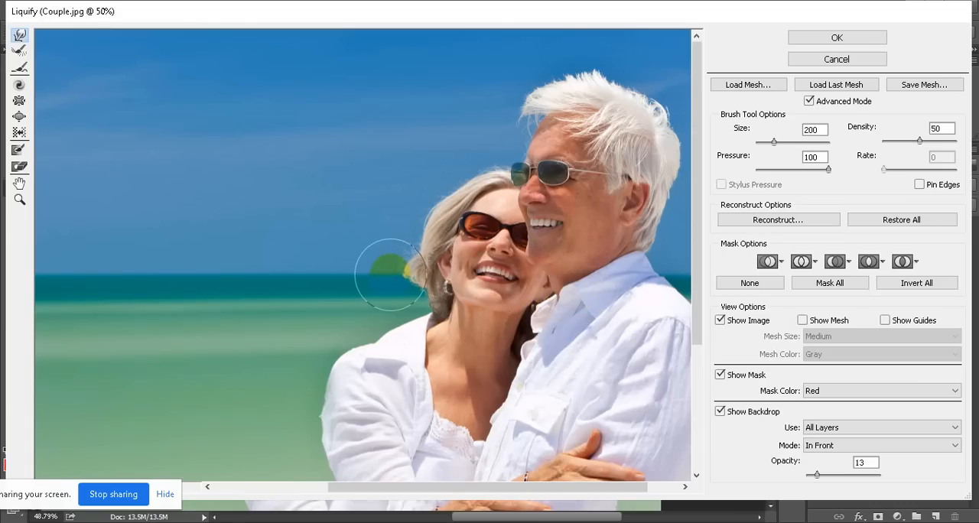
key(bracketleft)
key(bracketleft)
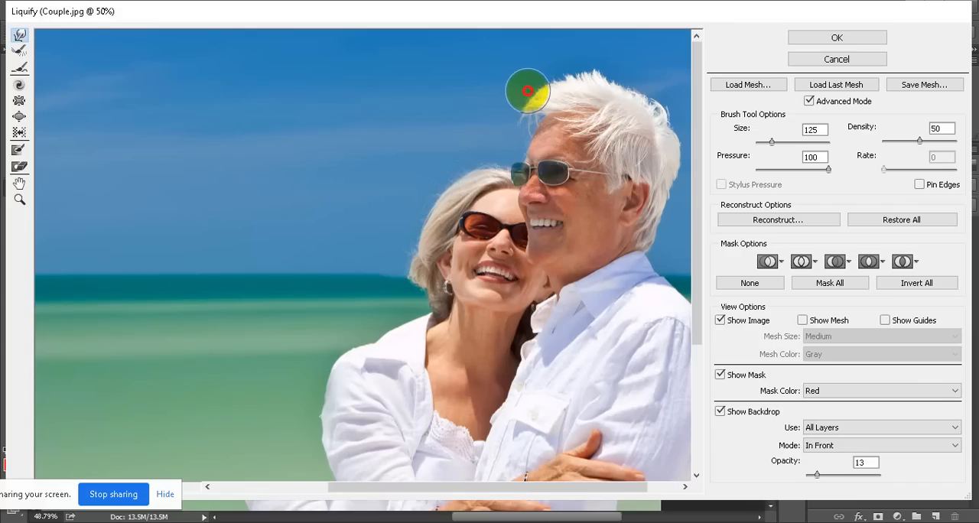
drag(528, 91, 518, 90)
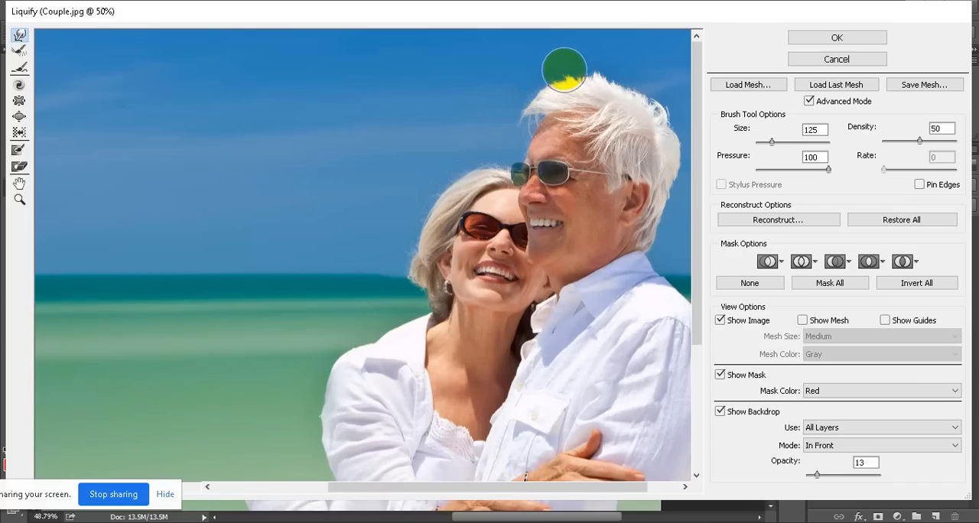
Warp the lower back edge of the man's shirt outward and apply the Liquify changes
key(ctrl+space)
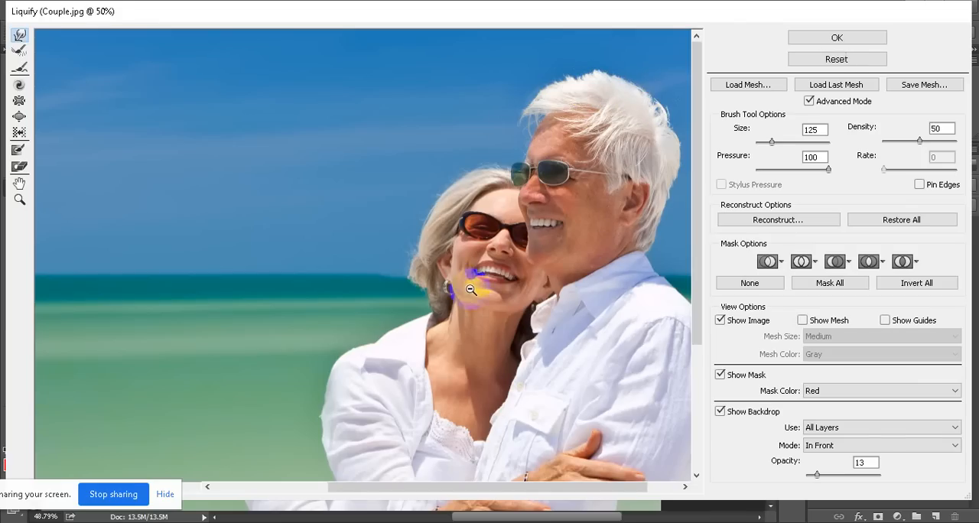
scroll(471, 290, down, 10)
scroll(413, 306, up, 10)
scroll(405, 278, down, 4)
scroll(459, 281, up, 4)
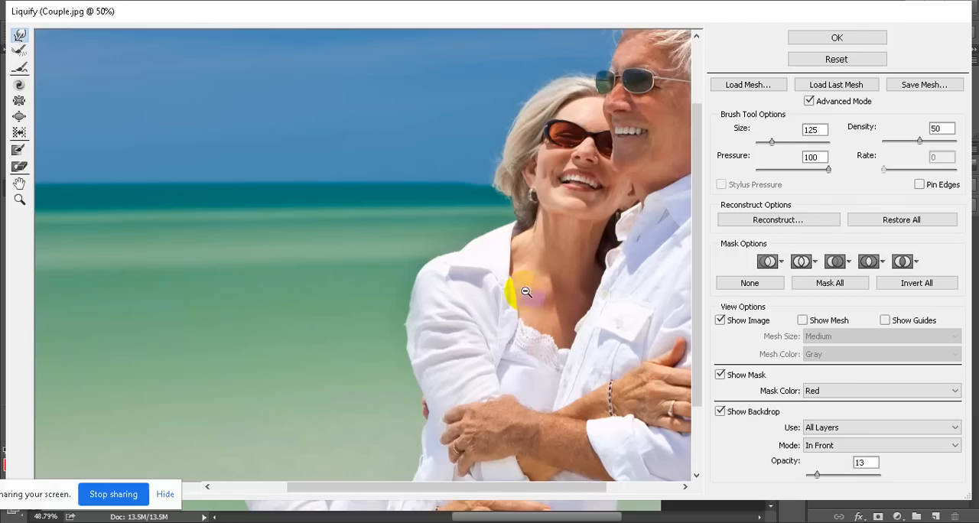
drag(531, 492, 621, 495)
scroll(619, 381, down, 4)
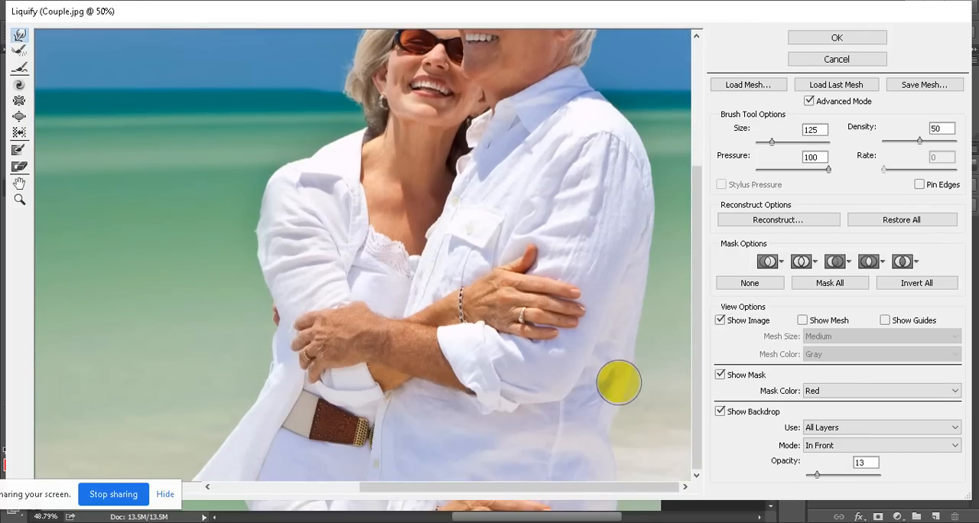
mouse_move(603, 439)
mouse_down()
mouse_move(613, 440)
mouse_move(599, 416)
mouse_move(618, 424)
mouse_move(613, 408)
mouse_move(607, 445)
mouse_up()
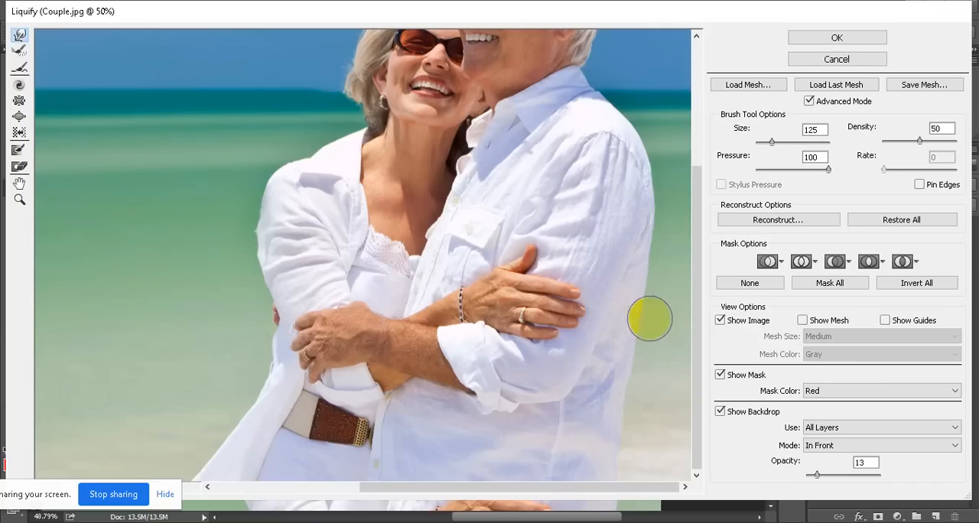
scroll(425, 323, down, 5)
scroll(425, 323, up, 3)
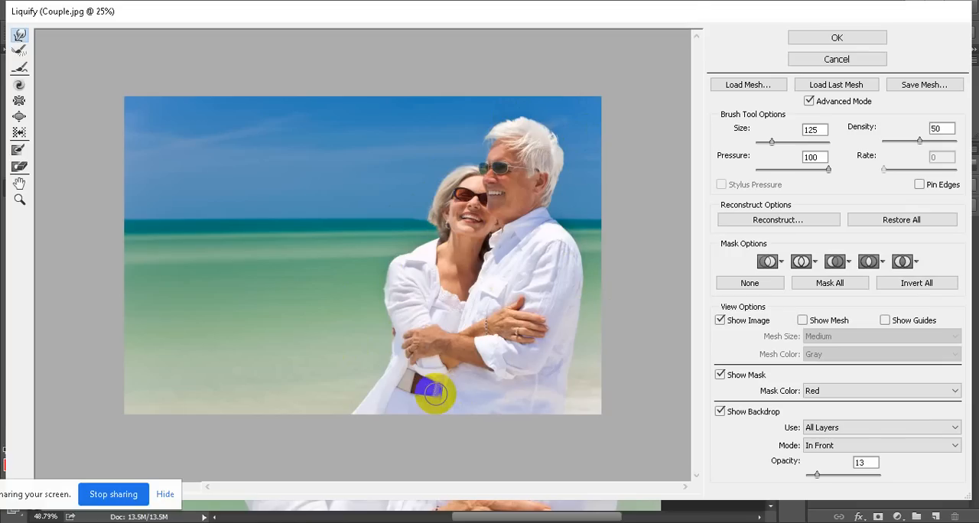
click(817, 41)
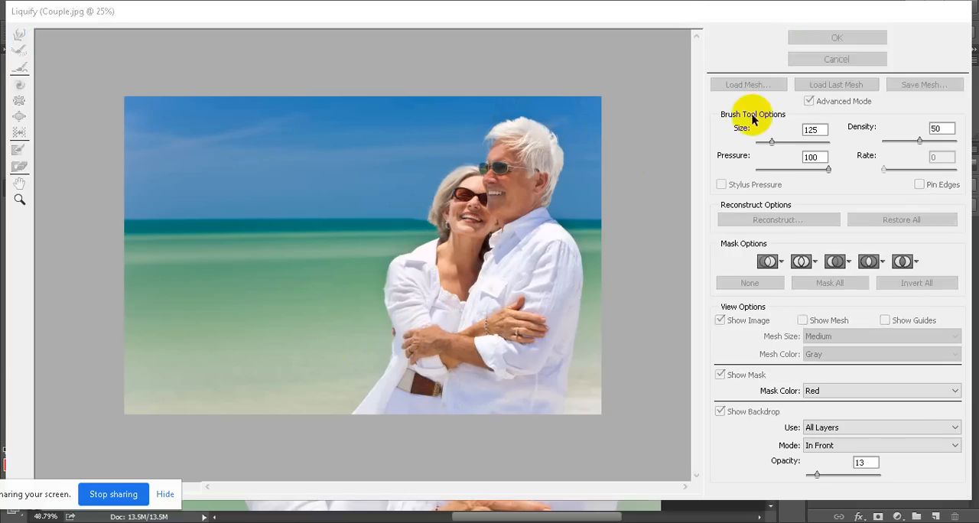
Open the Door image from the 14 Retouching exercise folder
drag(410, 269, 424, 277)
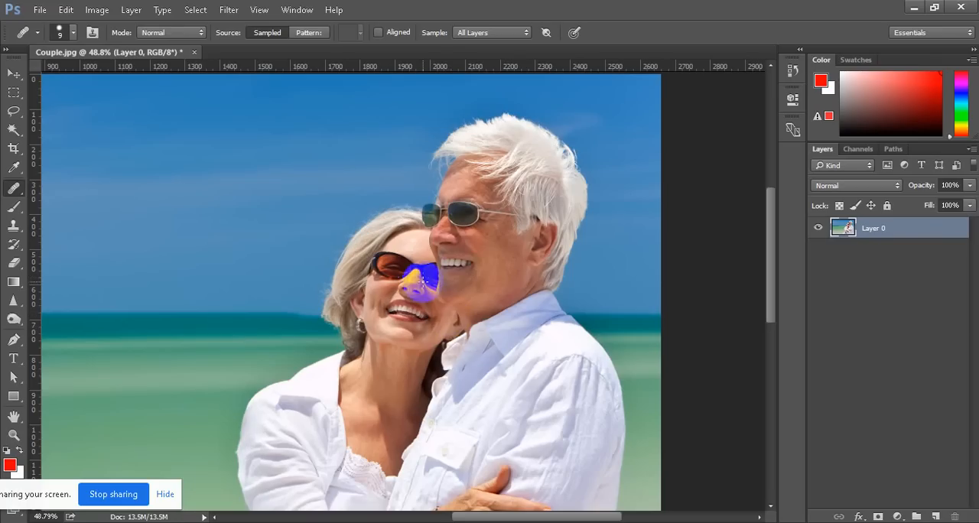
scroll(423, 282, down, 7)
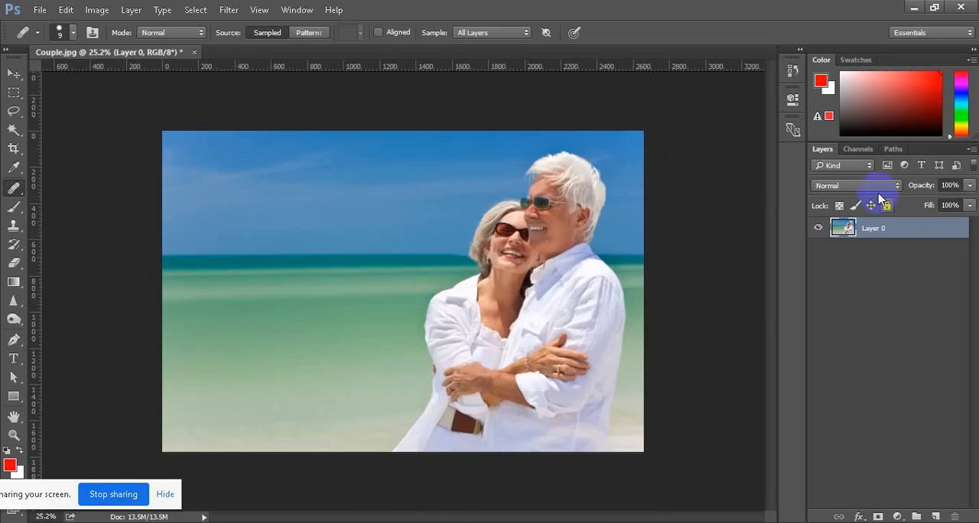
click(46, 13)
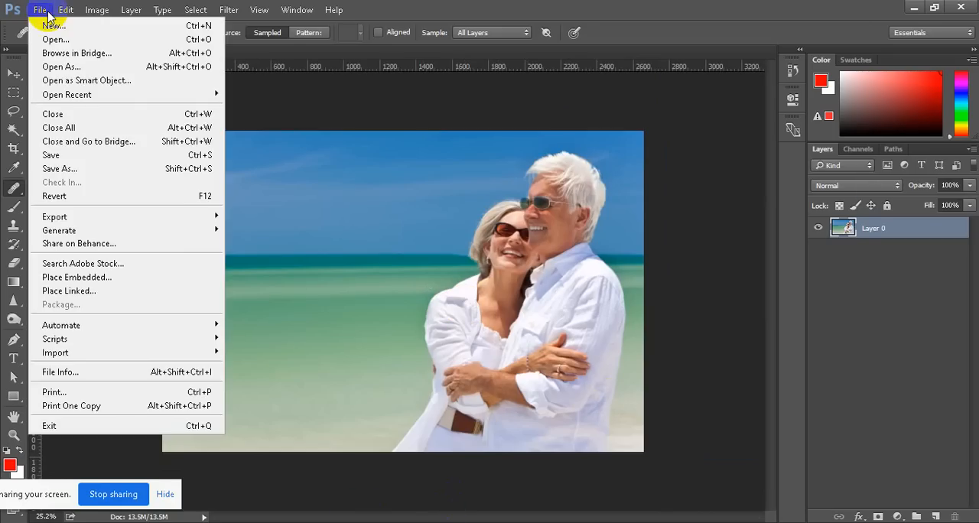
click(58, 39)
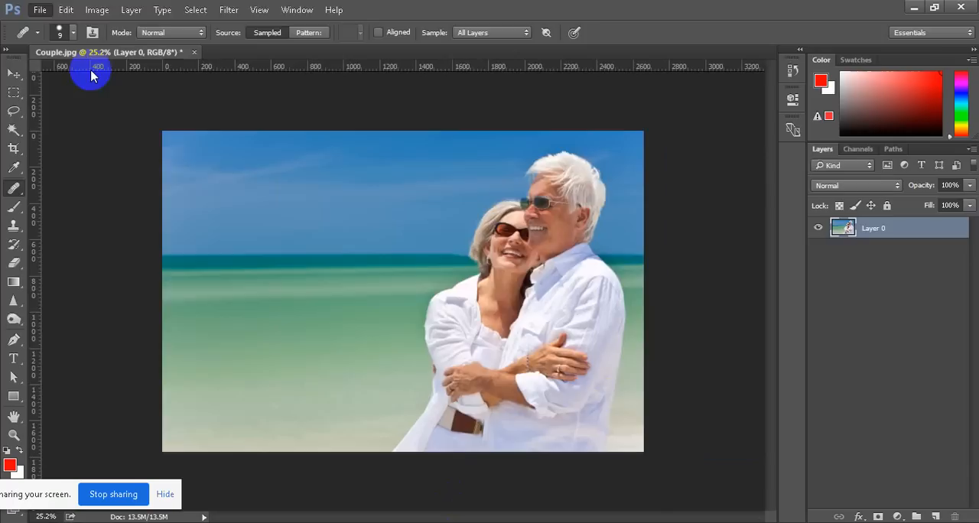
click(333, 126)
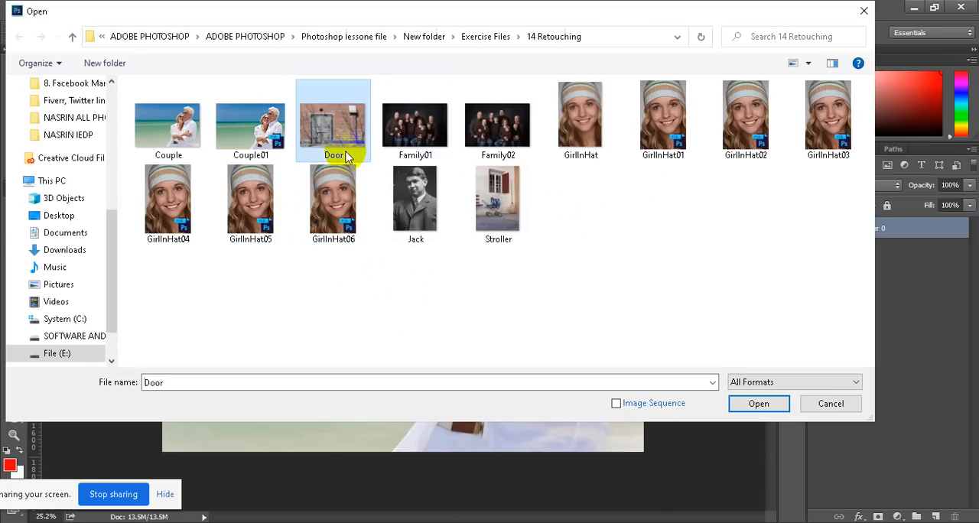
click(761, 403)
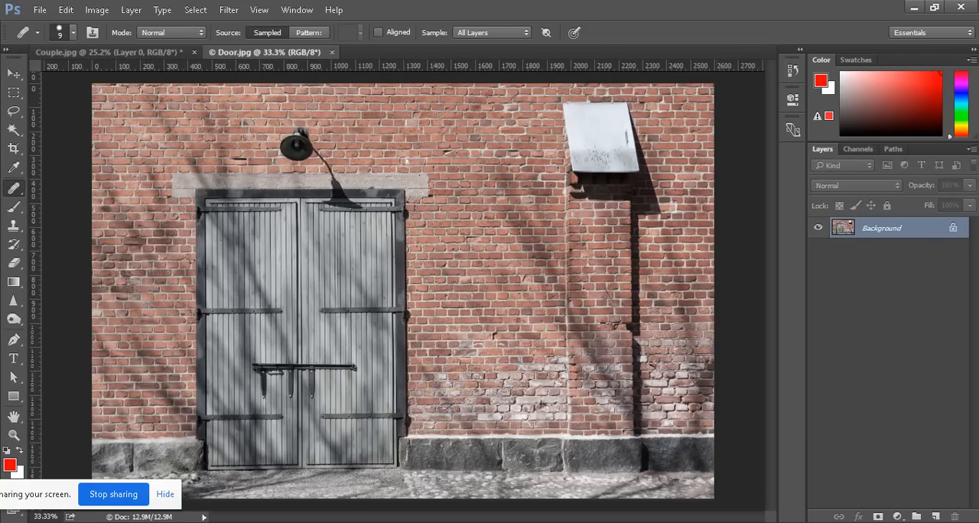
click(810, 522)
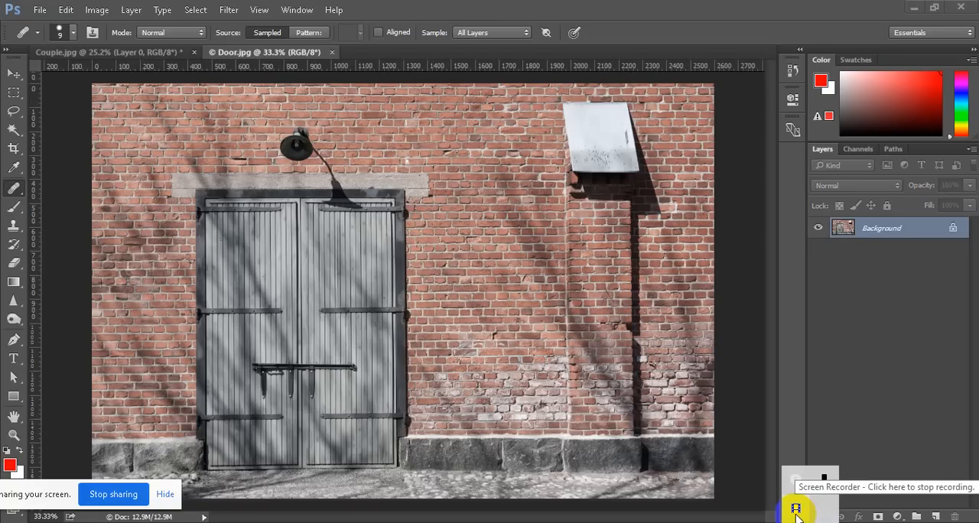
click(797, 510)
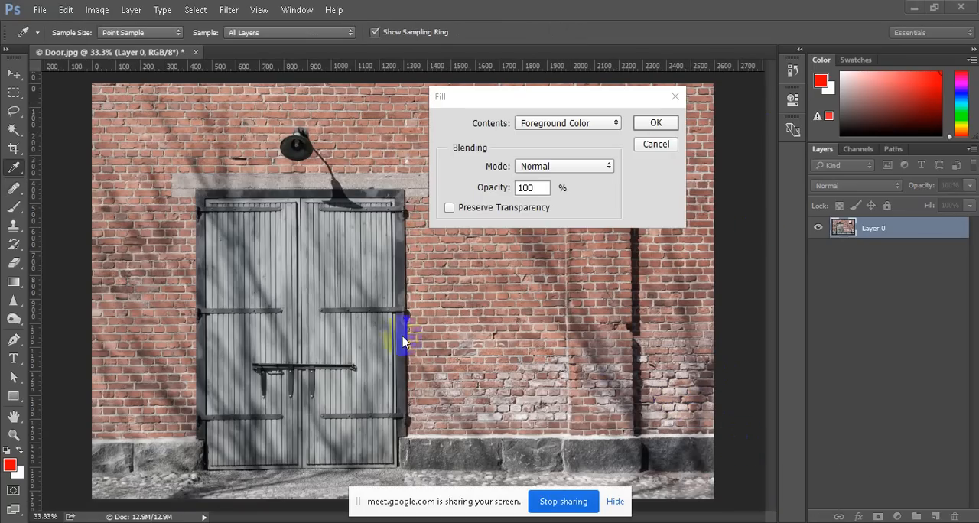
Cancel the Foreground Color fill for the selection around the wall lamp and its shadow
click(672, 153)
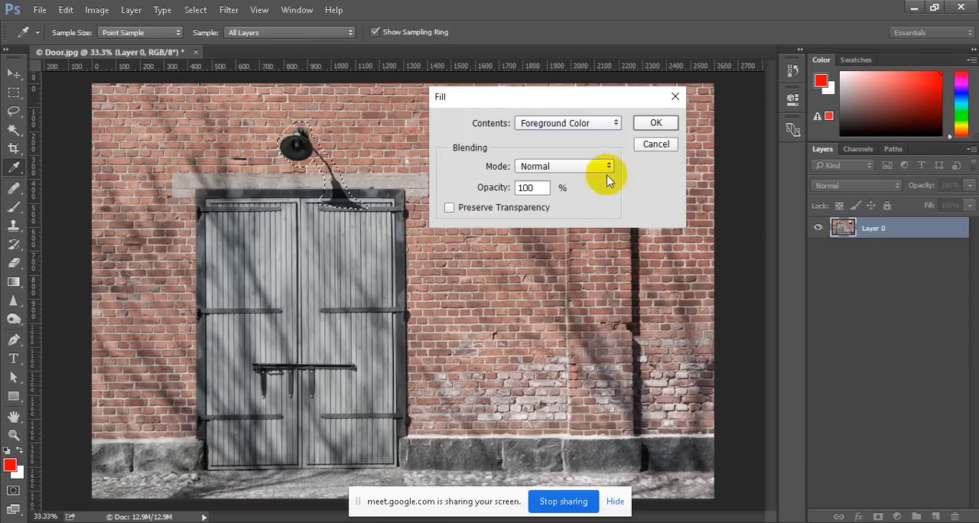
Close the Fill dialog without filling and choose the standard Lasso tool from the lasso tool group
click(656, 144)
key(l)
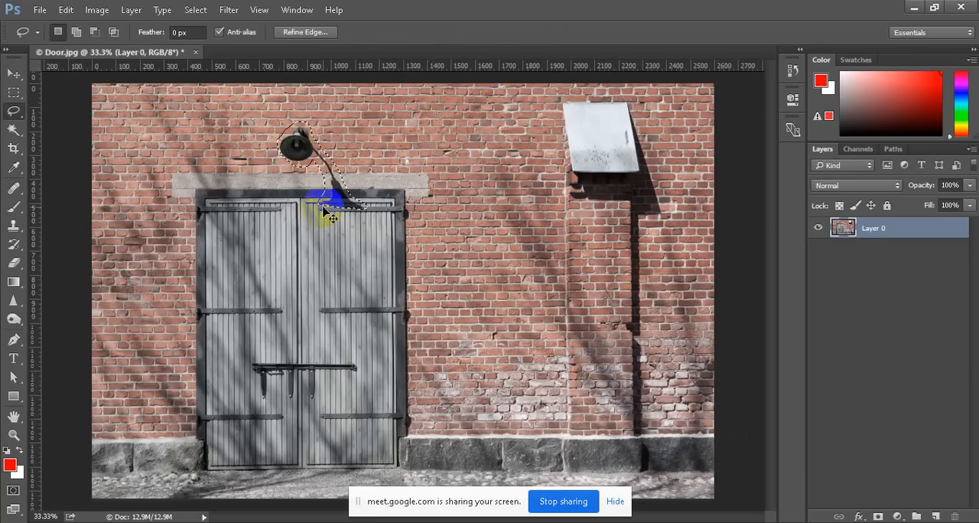
click(26, 102)
right_click(14, 113)
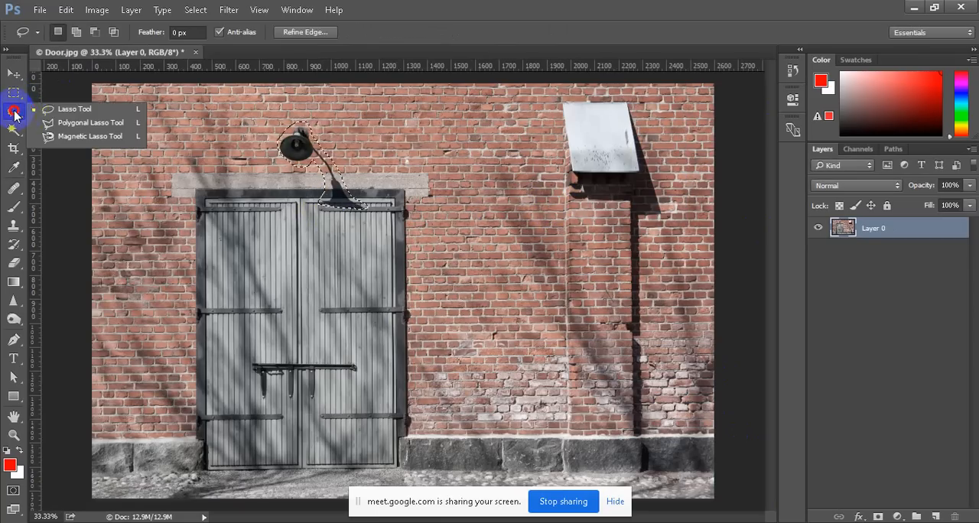
click(66, 109)
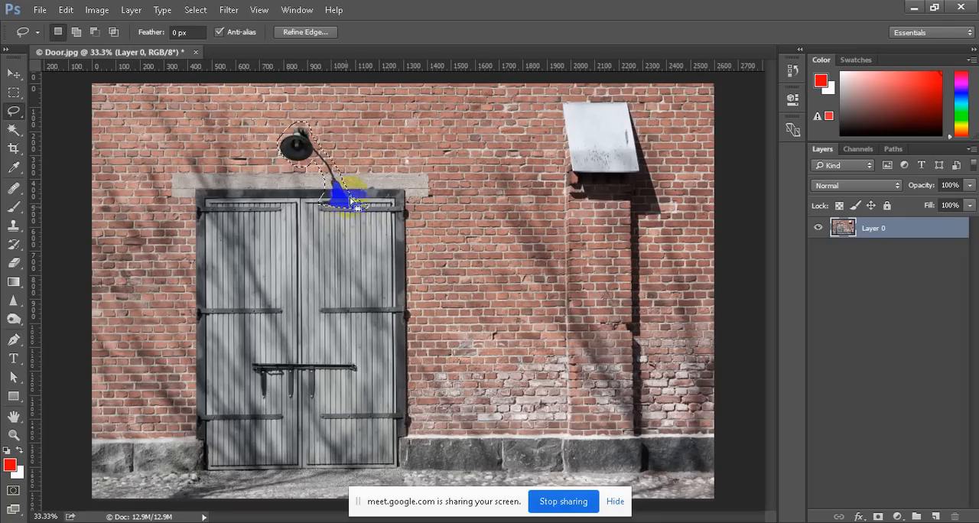
Fill the lamp and shadow selection with Content-Aware contents, enabling Color Adaptation at Normal mode and 100% opacity, and deselect
click(66, 10)
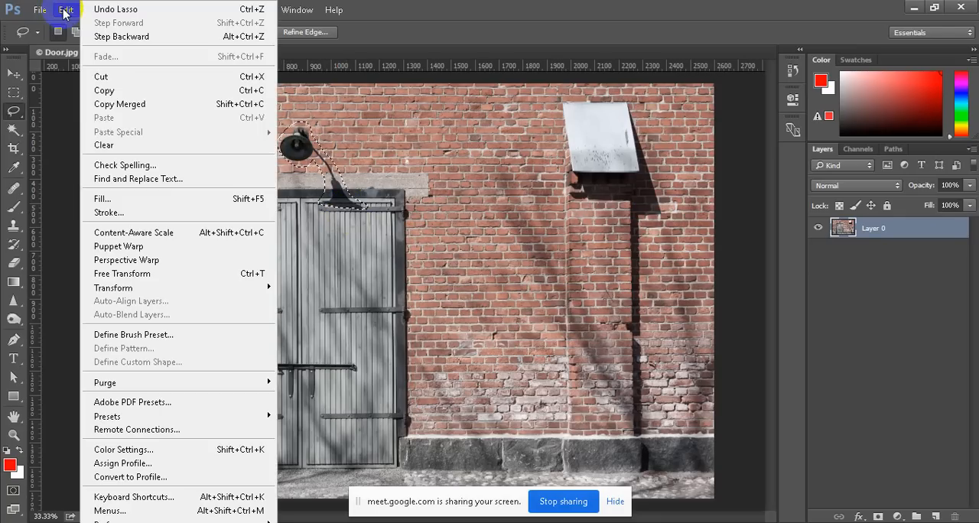
click(130, 206)
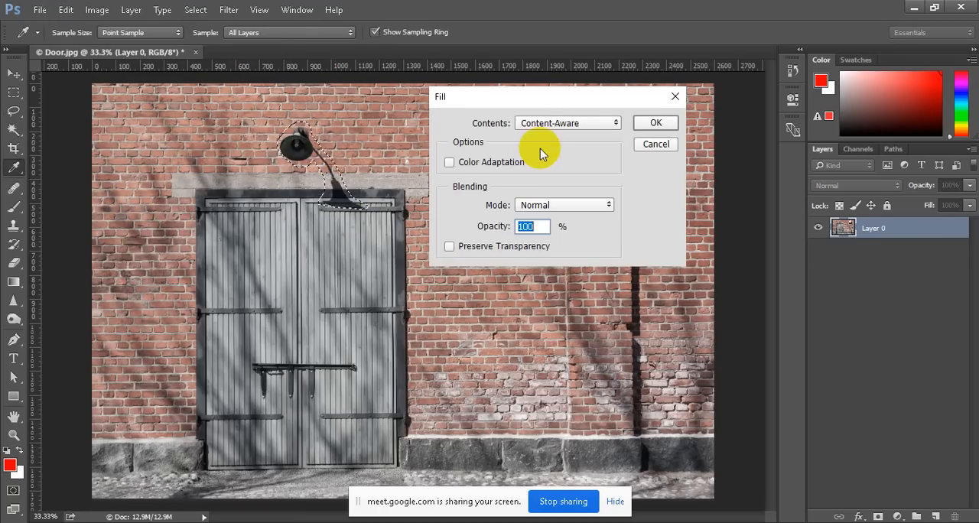
click(560, 123)
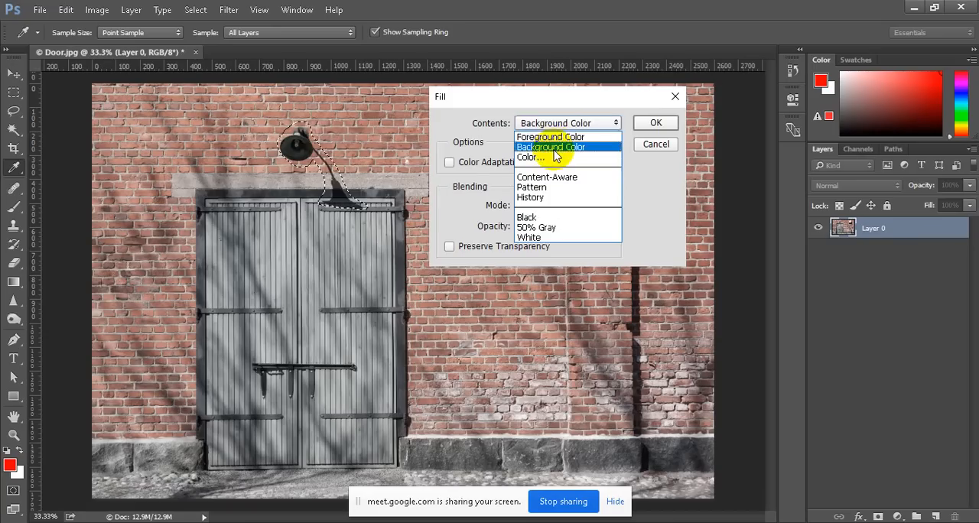
click(555, 149)
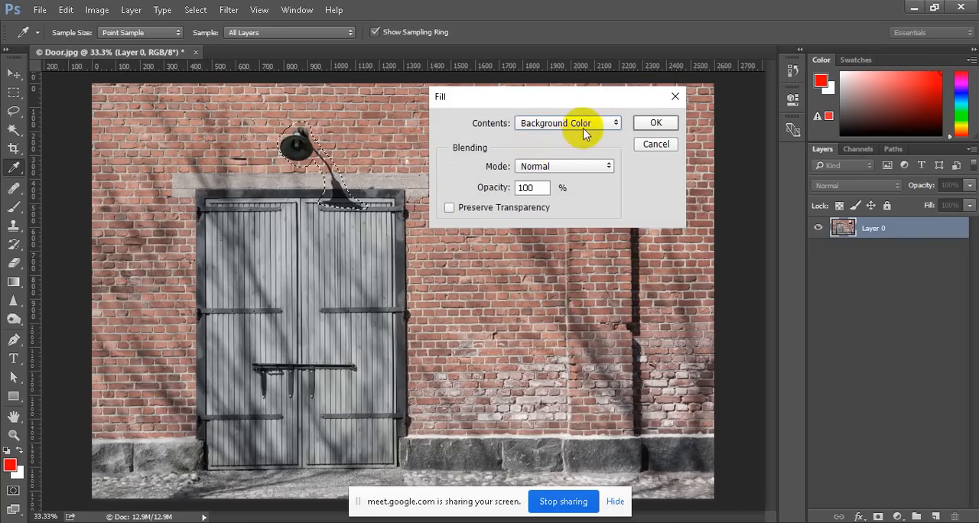
click(597, 125)
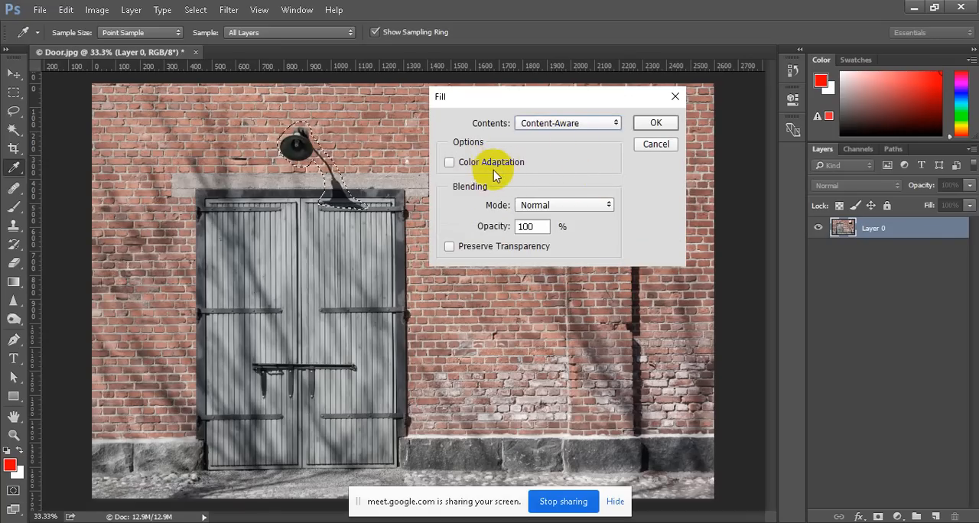
click(450, 164)
click(655, 123)
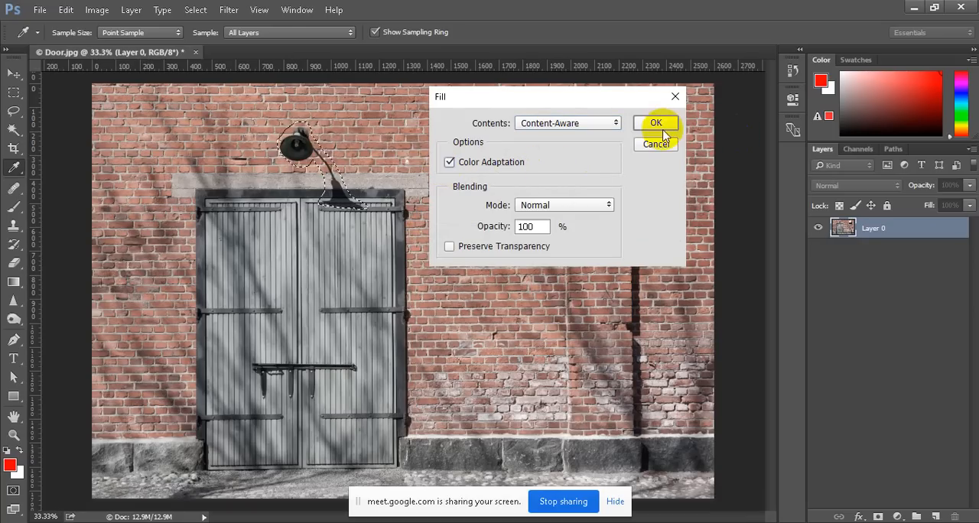
key(l)
mouse_move(388, 222)
mouse_down()
mouse_move(251, 214)
mouse_move(351, 195)
mouse_up()
key(ctrl+d)
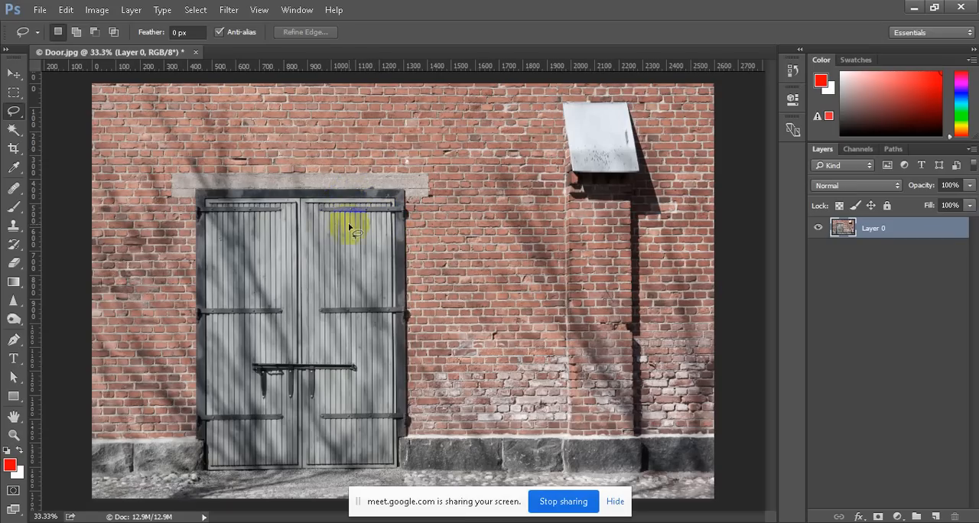
Examine the filled bricks, concrete lintel and door frame around the removed lamp up close for leftover flaws
scroll(299, 166, up, 5)
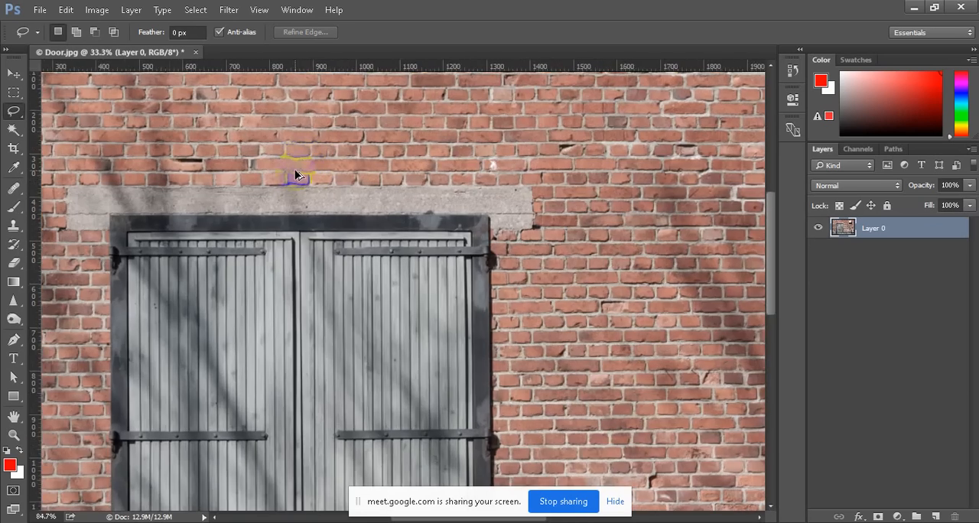
scroll(295, 169, up, 3)
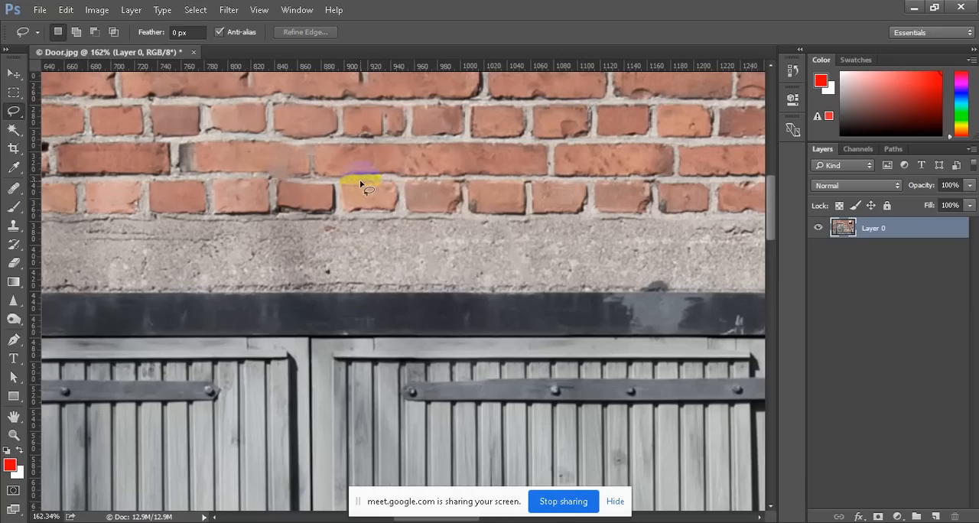
scroll(346, 208, down, 2)
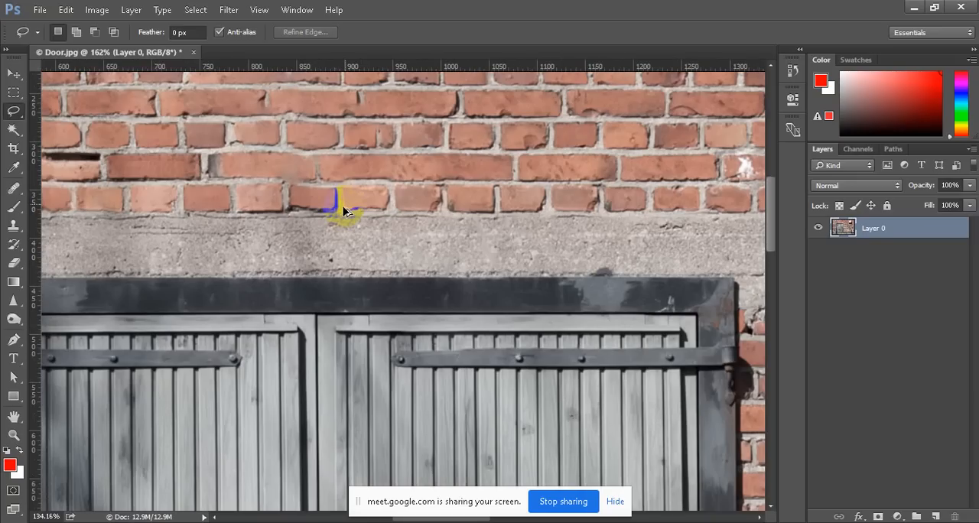
scroll(344, 211, right, 6)
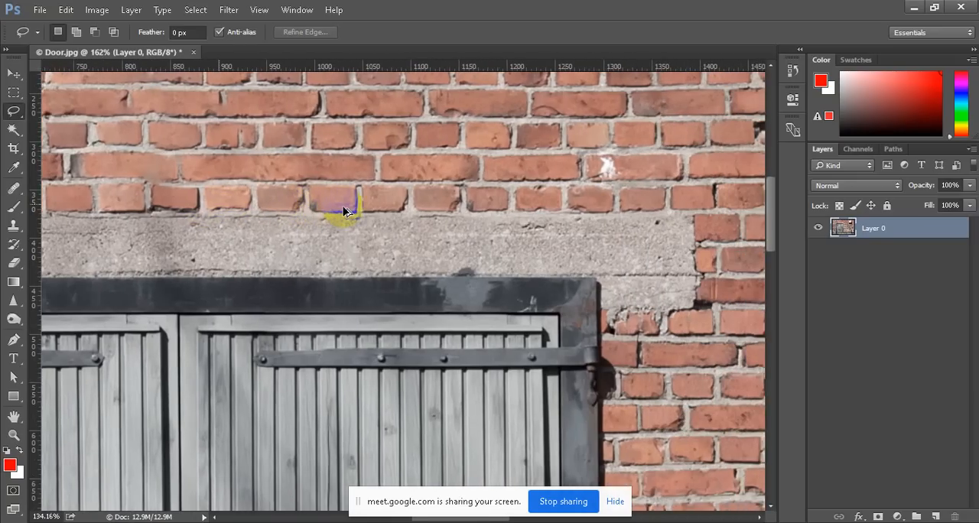
scroll(344, 211, right, 4)
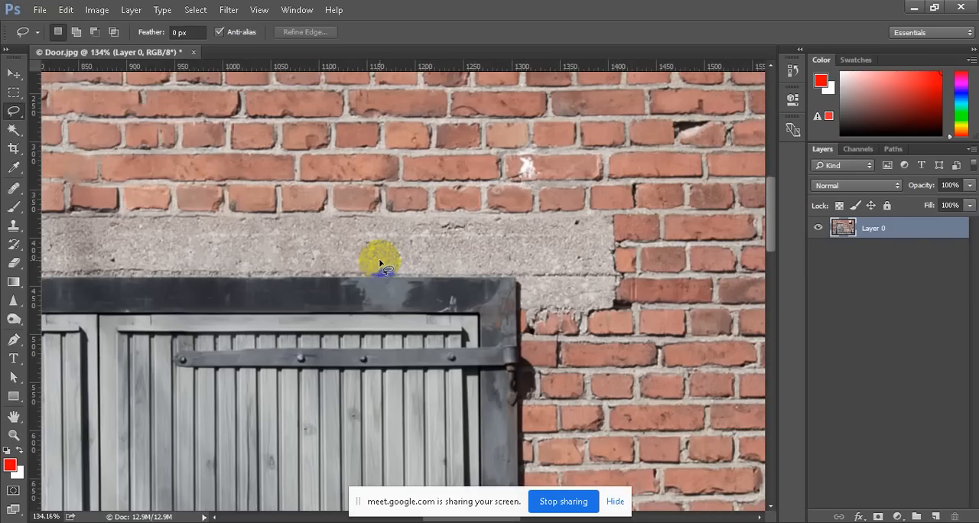
scroll(380, 264, down, 3)
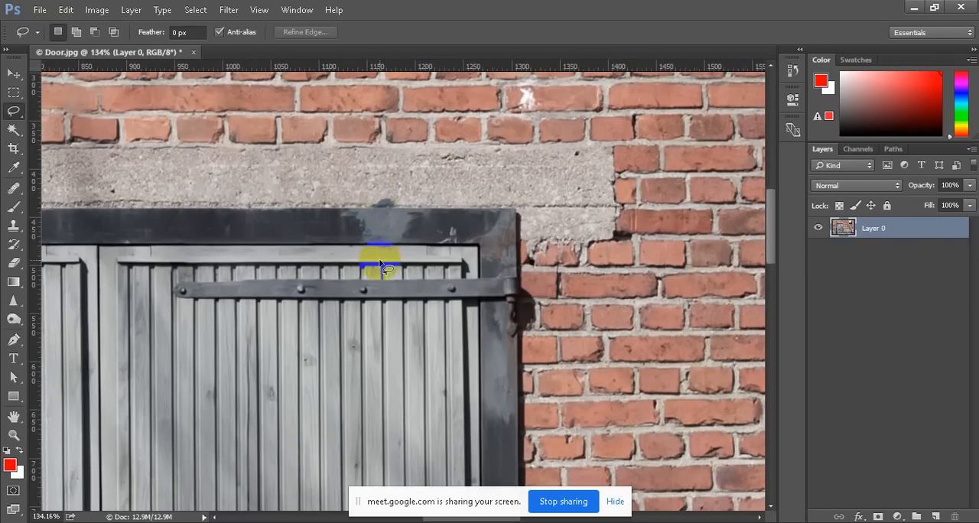
scroll(380, 264, down, 8)
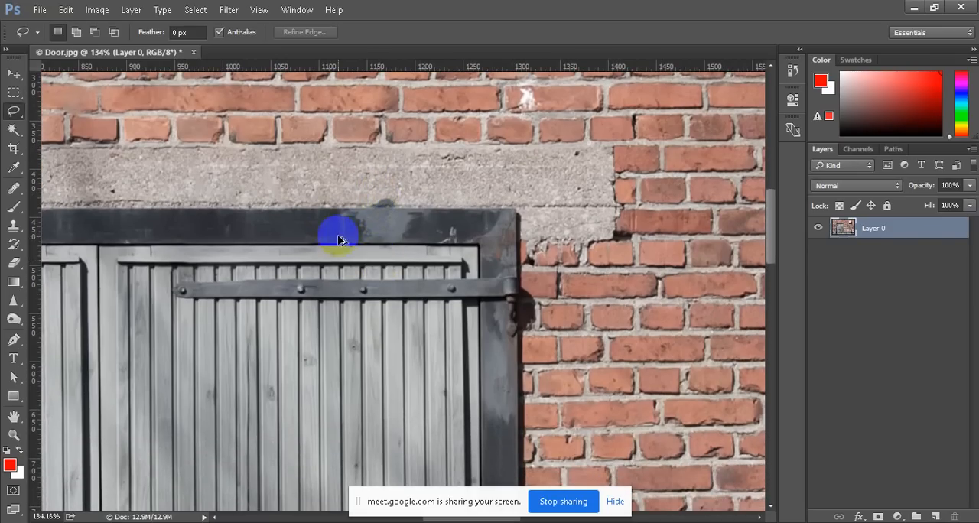
scroll(300, 270, up, 2)
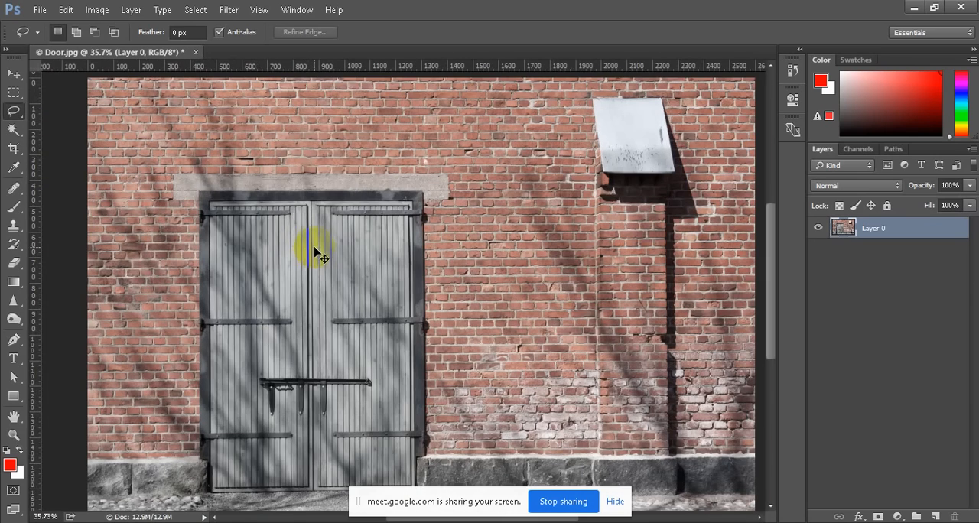
Undo the Content-Aware fill and draw a new lasso selection around the wall lamp and its shadow
key(ctrl+z)
key(ctrl+z)
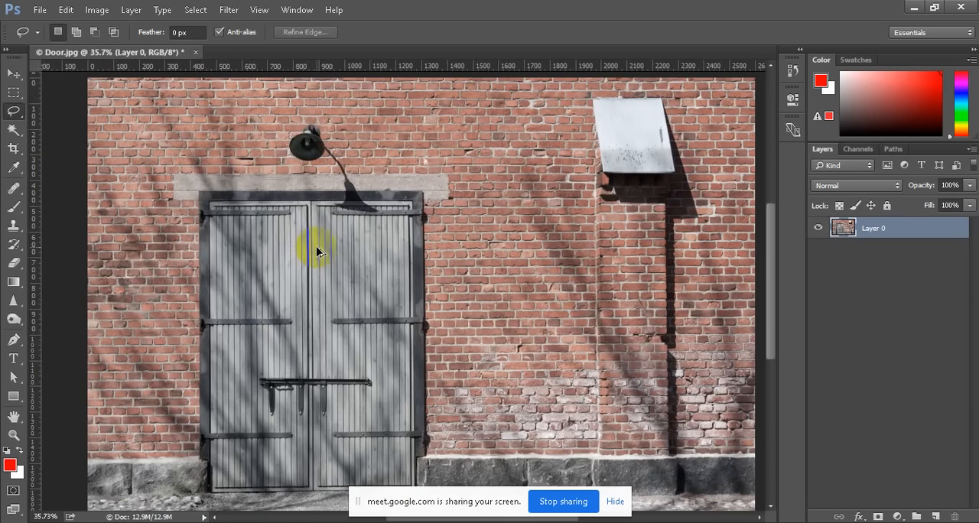
scroll(347, 178, up, 2)
click(352, 184)
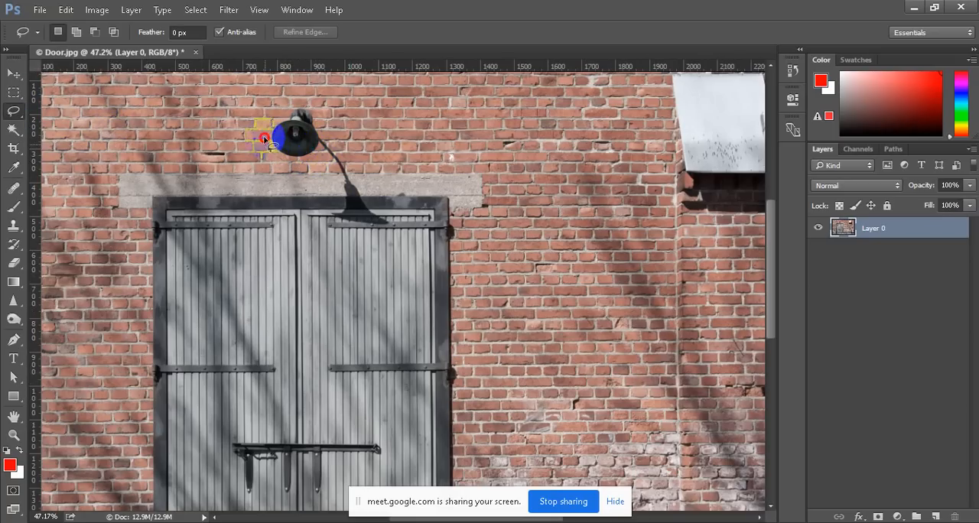
mouse_move(307, 107)
mouse_down()
mouse_move(386, 218)
mouse_move(377, 229)
mouse_move(340, 220)
mouse_move(345, 200)
mouse_move(318, 159)
mouse_up()
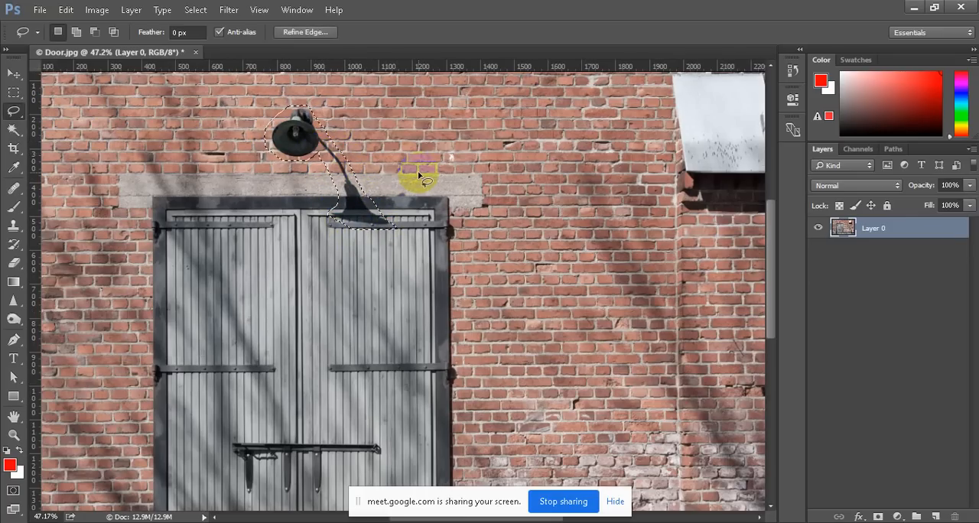
Fill the new lamp selection with Content-Aware contents and Color Adaptation at 100% opacity, deselect, and check the patched area
click(66, 11)
click(146, 197)
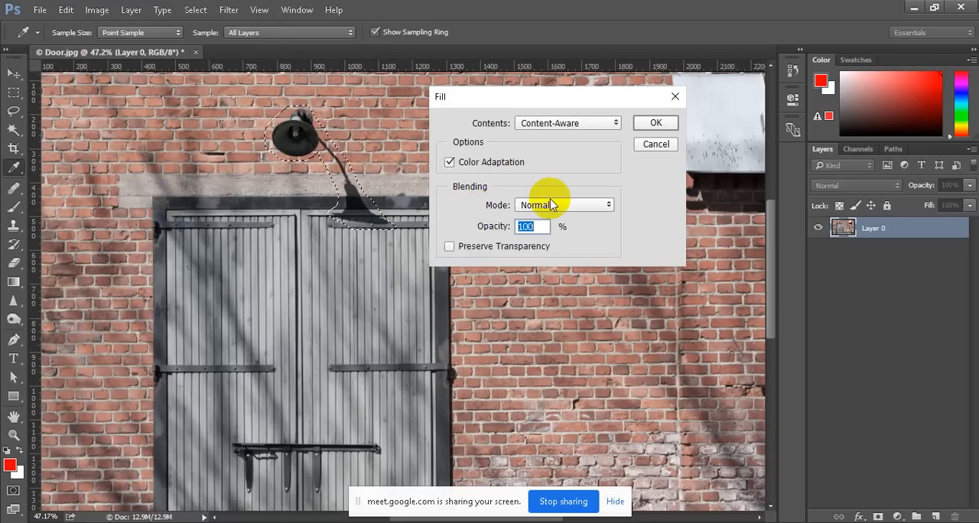
click(568, 124)
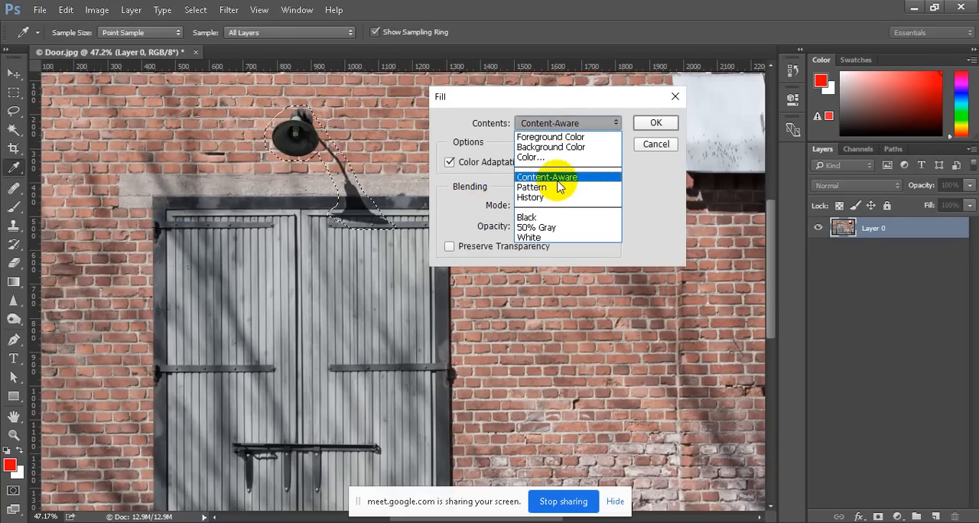
click(557, 180)
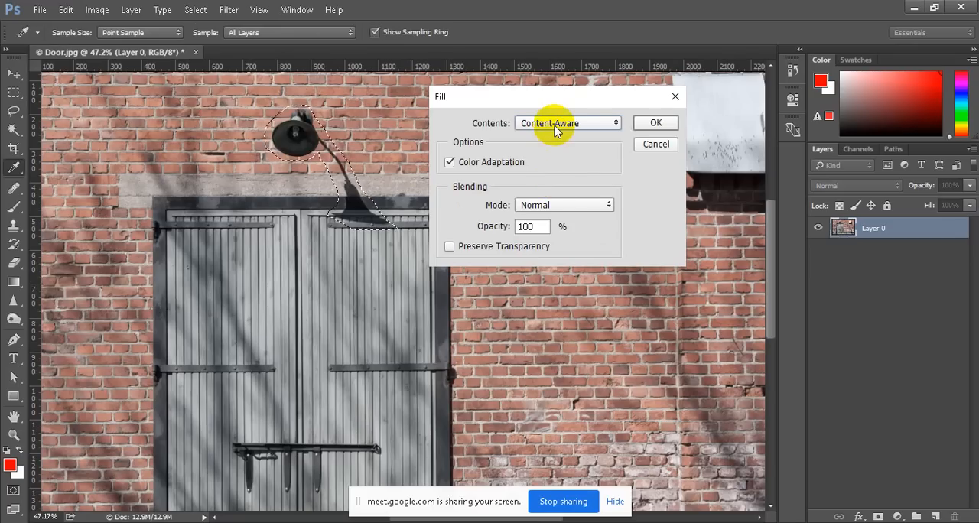
click(449, 162)
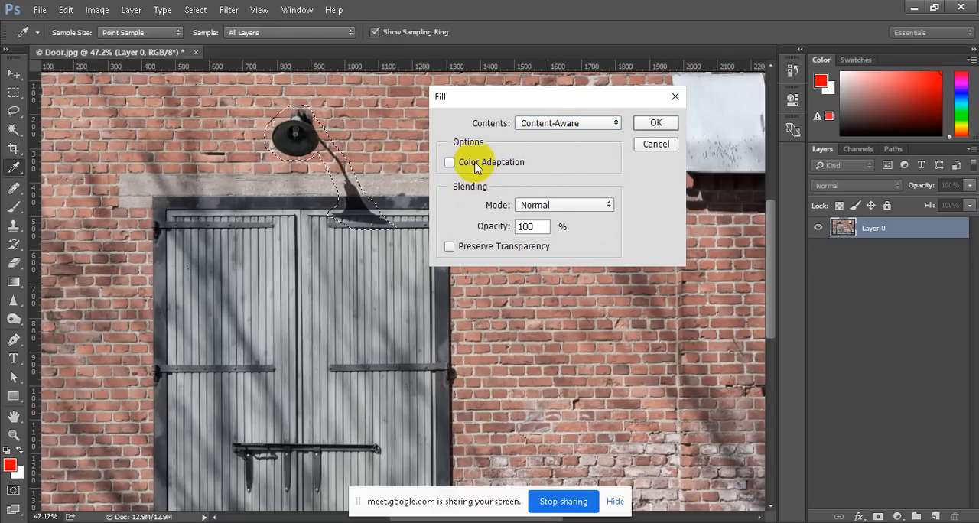
click(449, 162)
click(654, 123)
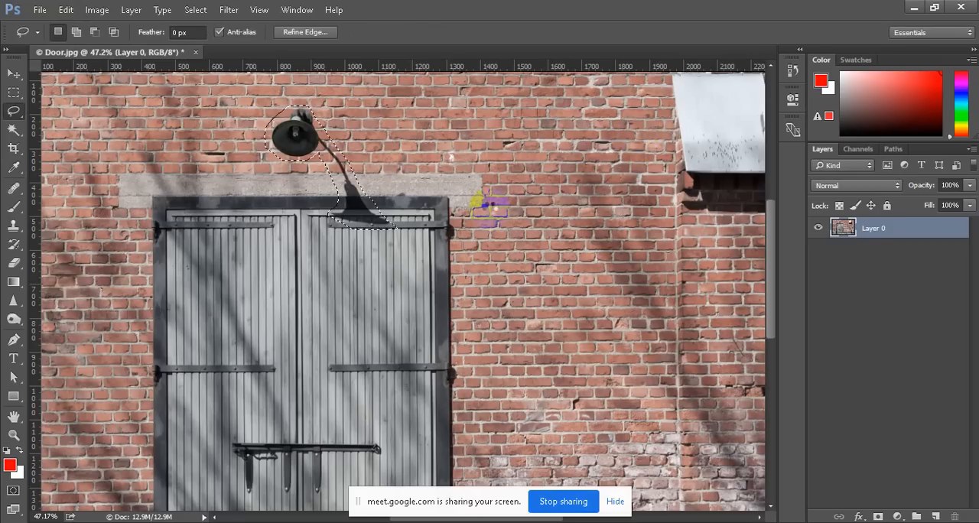
key(ctrl+d)
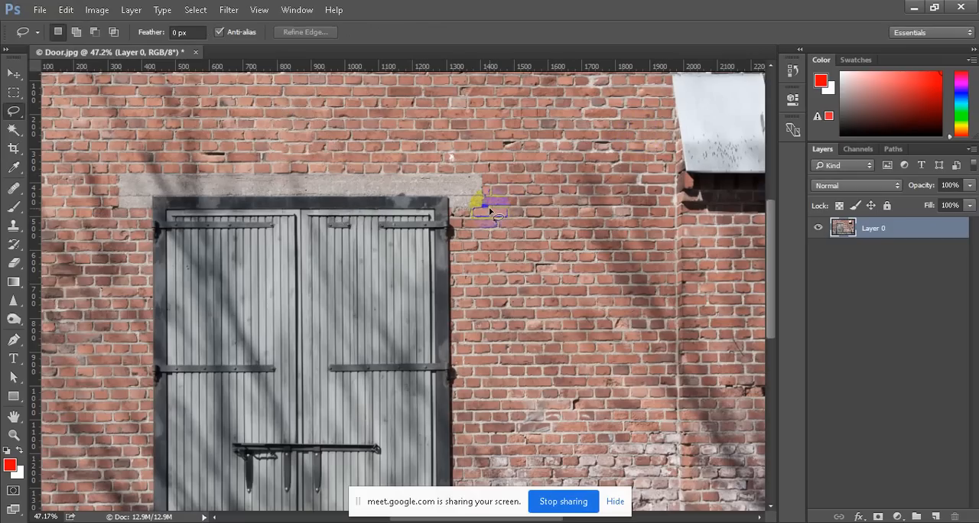
scroll(340, 172, up, 3)
scroll(334, 167, up, 4)
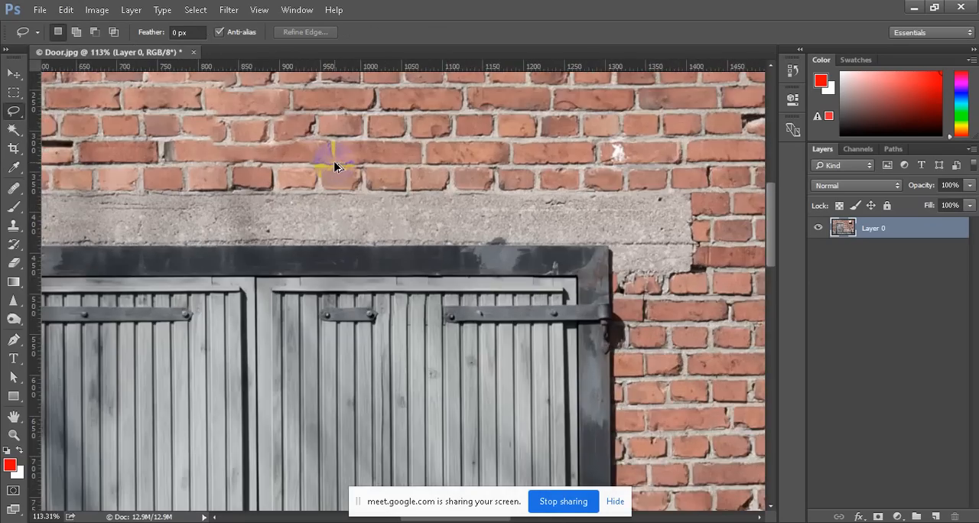
scroll(524, 237, down, 5)
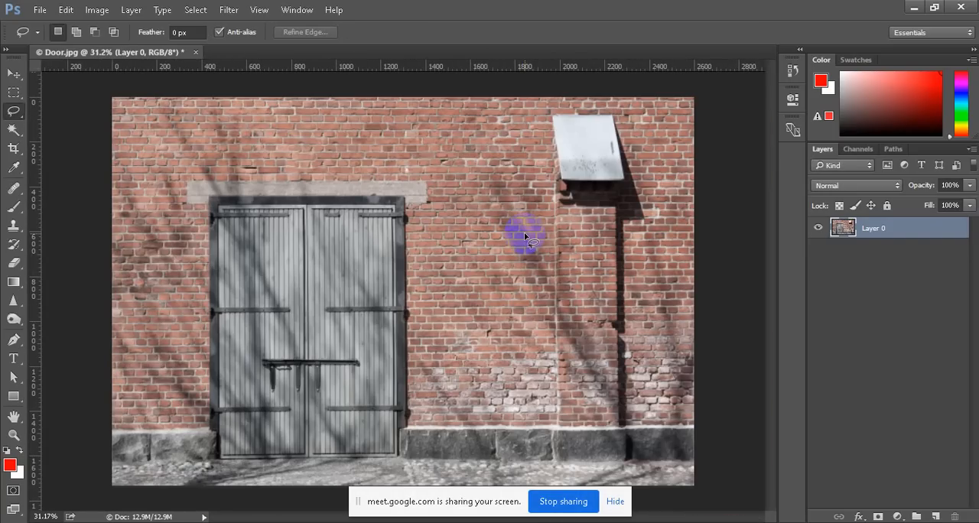
scroll(520, 237, down, 2)
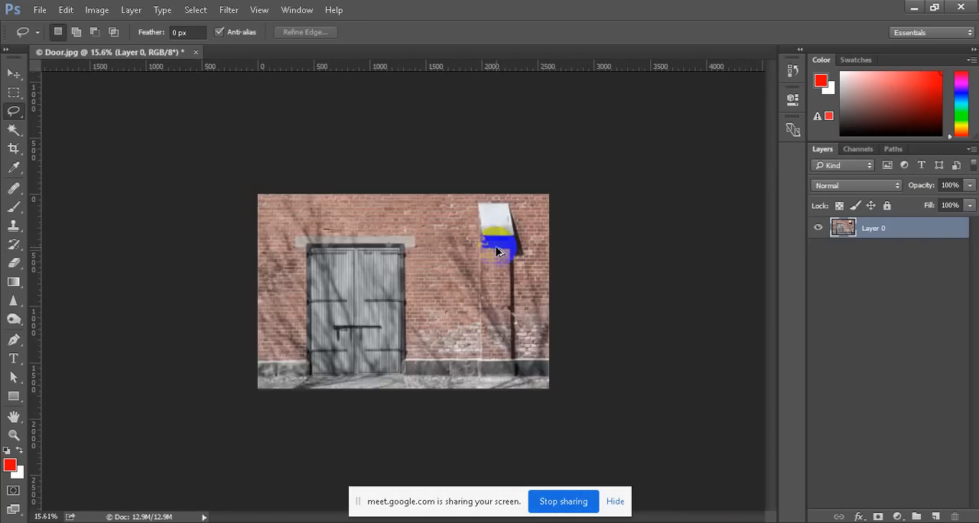
scroll(376, 207, up, 1)
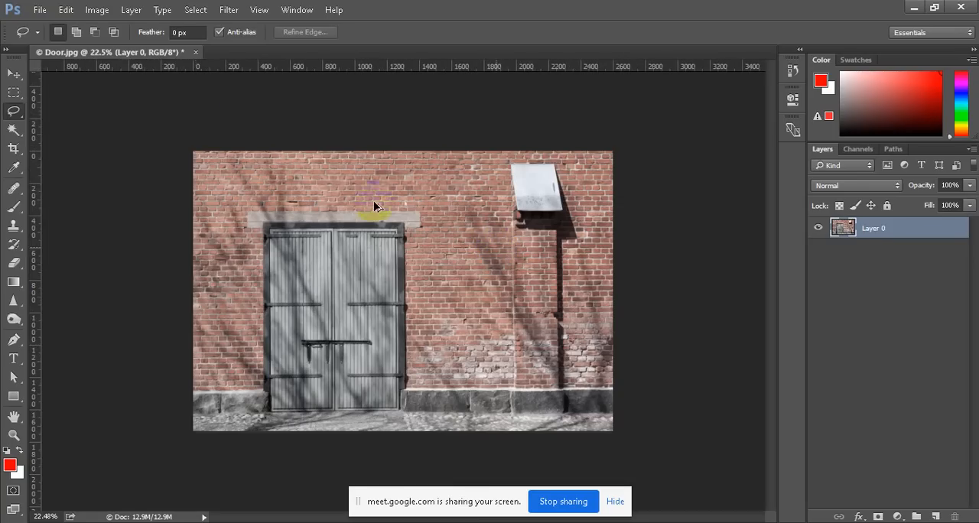
Open the Stroller image from the 14 Retouching folder and unlock its background as a regular layer
click(39, 9)
click(44, 35)
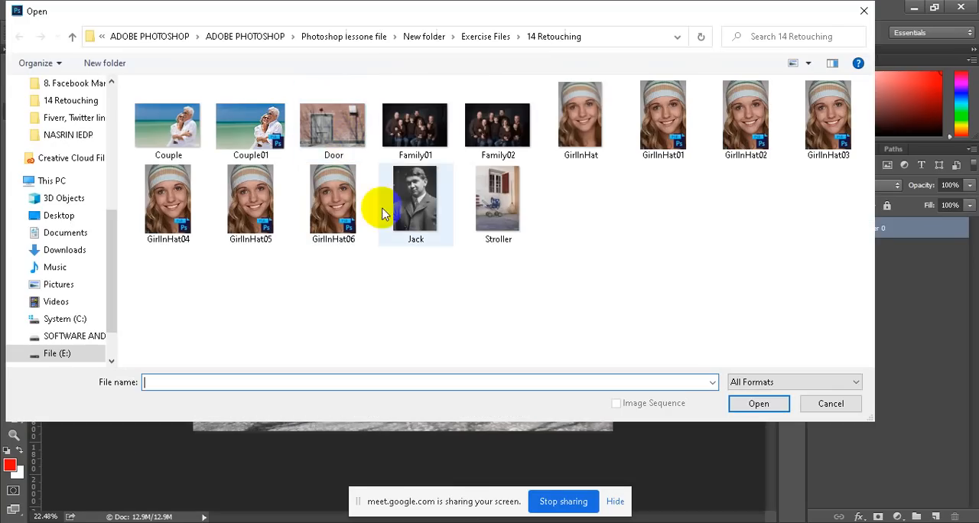
click(500, 207)
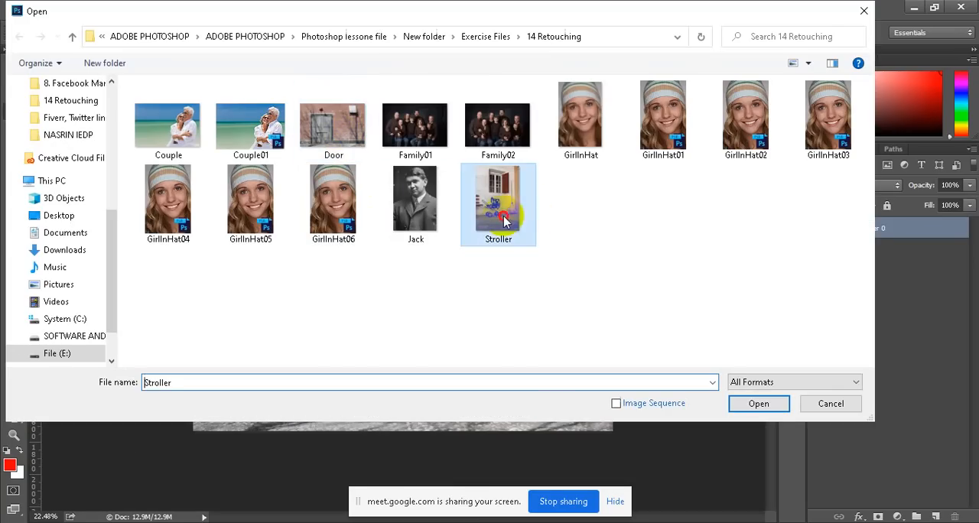
click(756, 404)
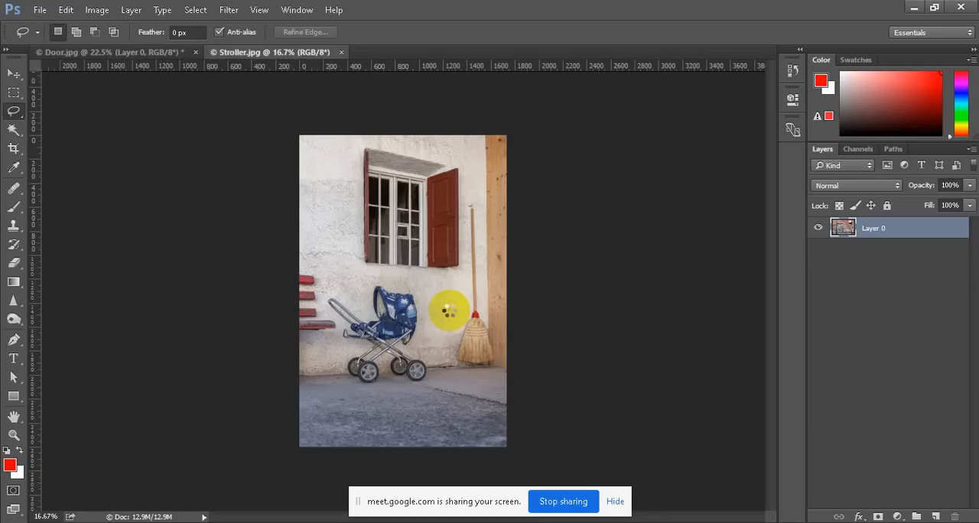
click(956, 231)
scroll(465, 307, up, 5)
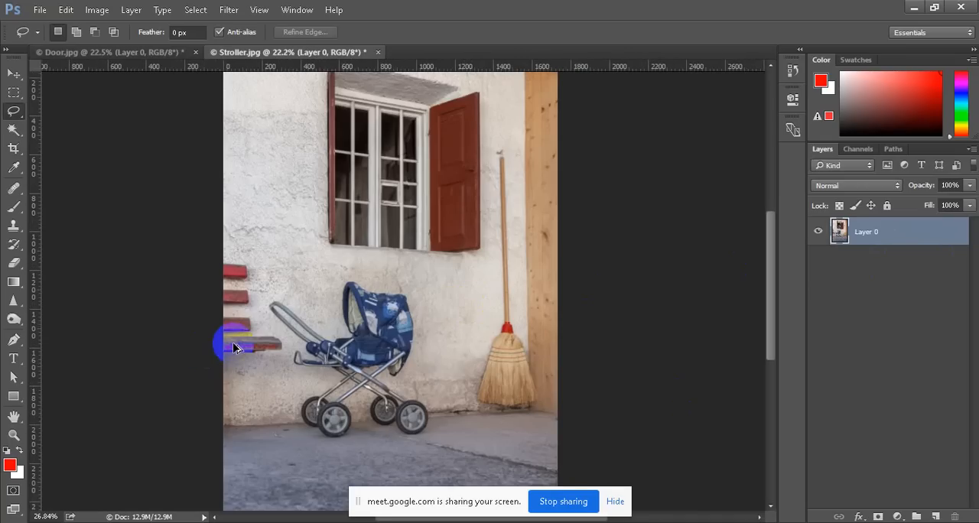
Draw a lasso selection around the red bench slats and seat at the wall's edge beside the stroller
scroll(233, 348, up, 3)
scroll(241, 229, down, 4)
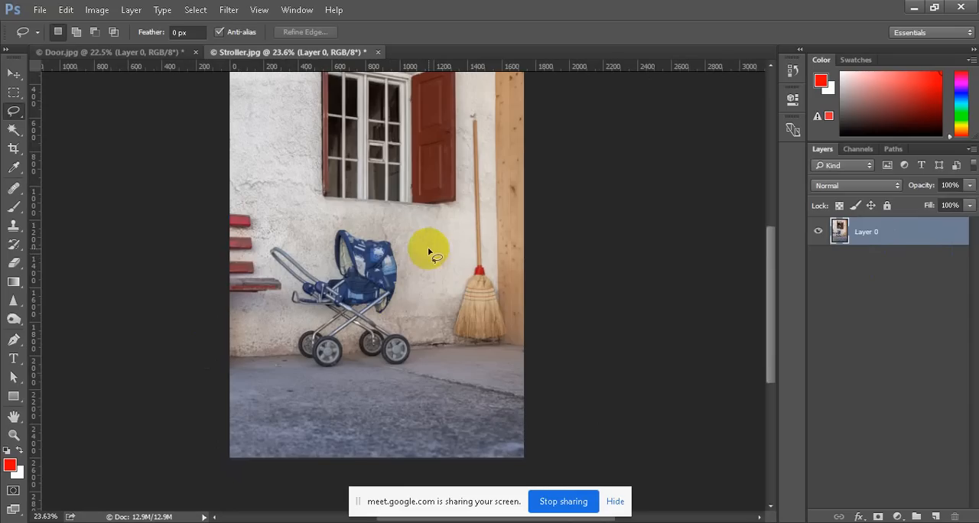
scroll(397, 302, up, 3)
scroll(396, 302, up, 1)
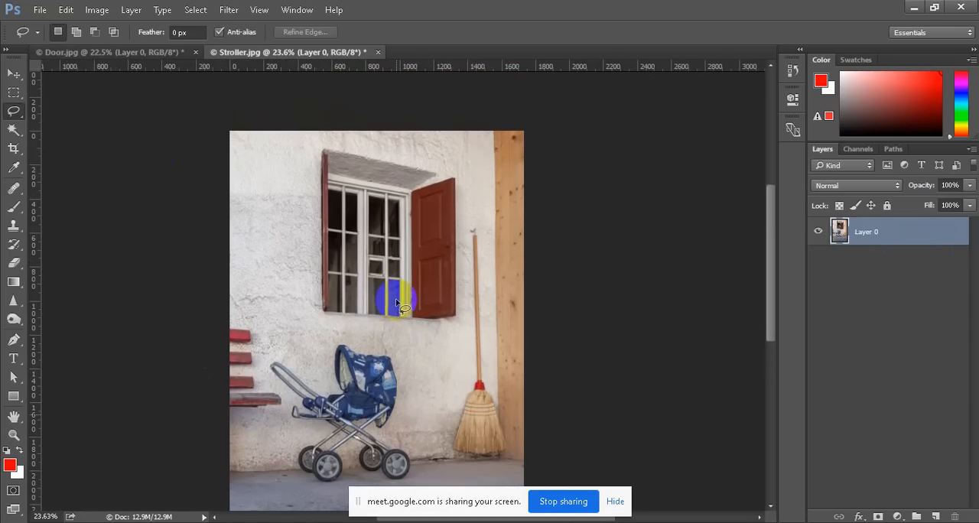
scroll(397, 303, down, 6)
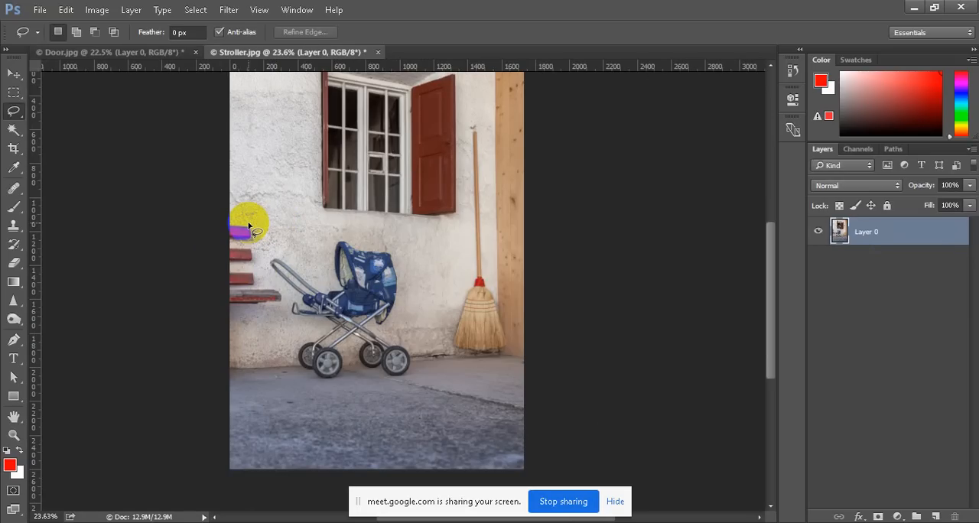
scroll(229, 220, up, 2)
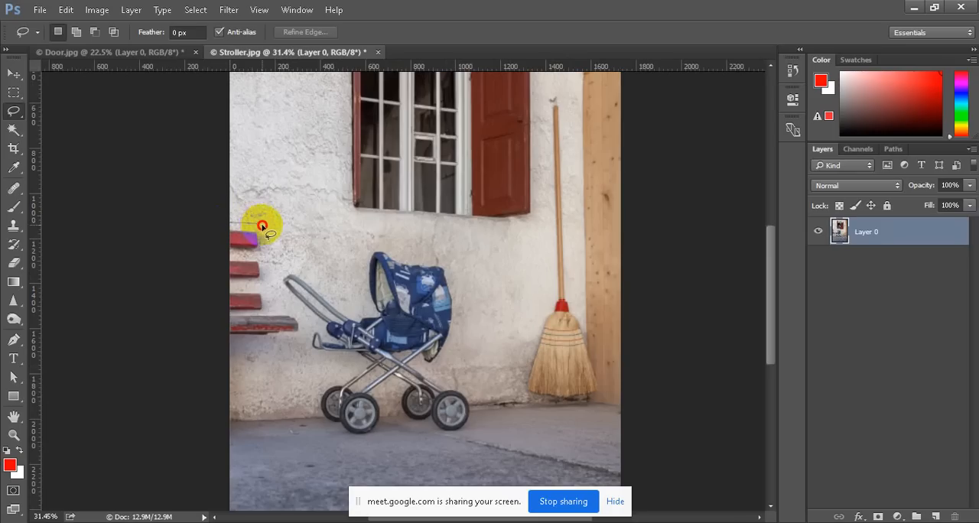
mouse_move(272, 247)
mouse_down()
mouse_move(278, 305)
mouse_move(309, 319)
mouse_move(303, 339)
mouse_move(274, 351)
mouse_move(220, 347)
mouse_move(220, 193)
mouse_up()
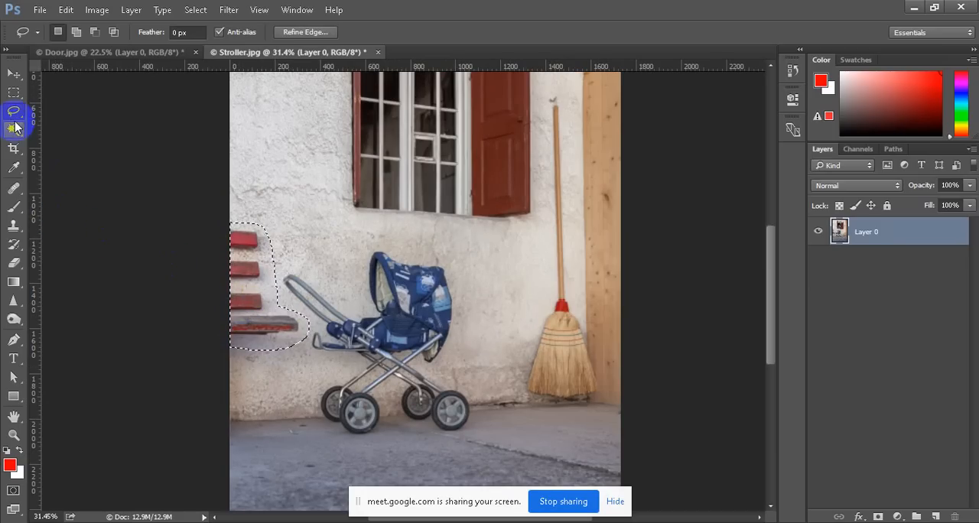
Expand the toolbox to two columns, activate the Patch tool and set its patch mode to Content-Aware
click(6, 49)
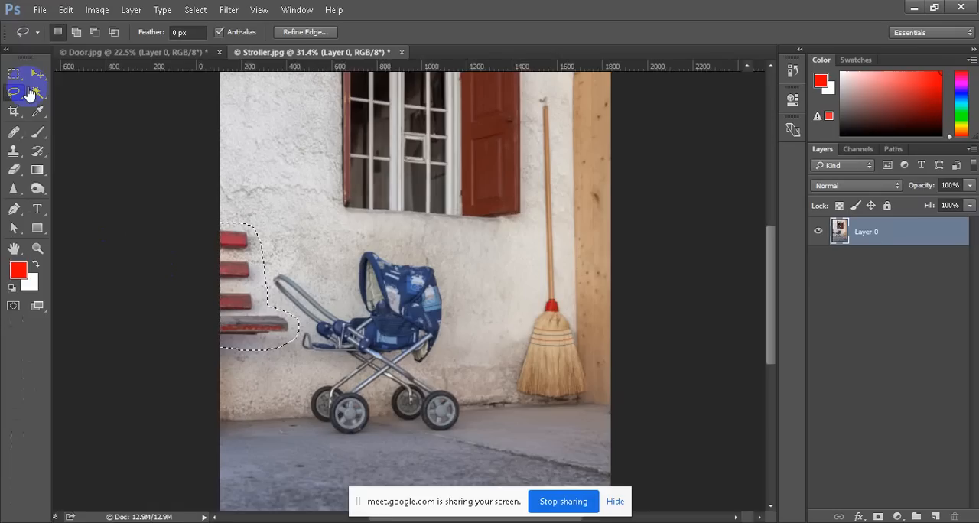
mouse_move(14, 132)
mouse_down()
mouse_move(46, 138)
mouse_move(46, 157)
mouse_up()
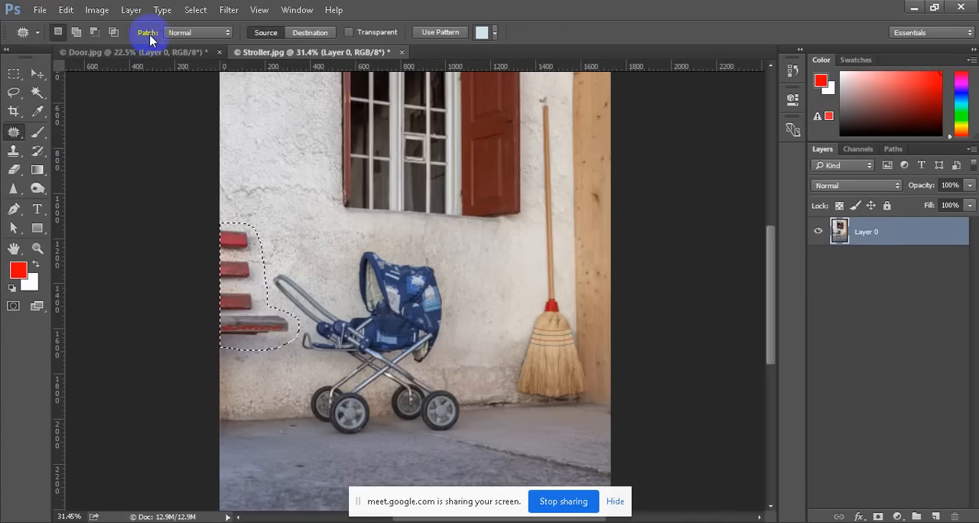
click(211, 36)
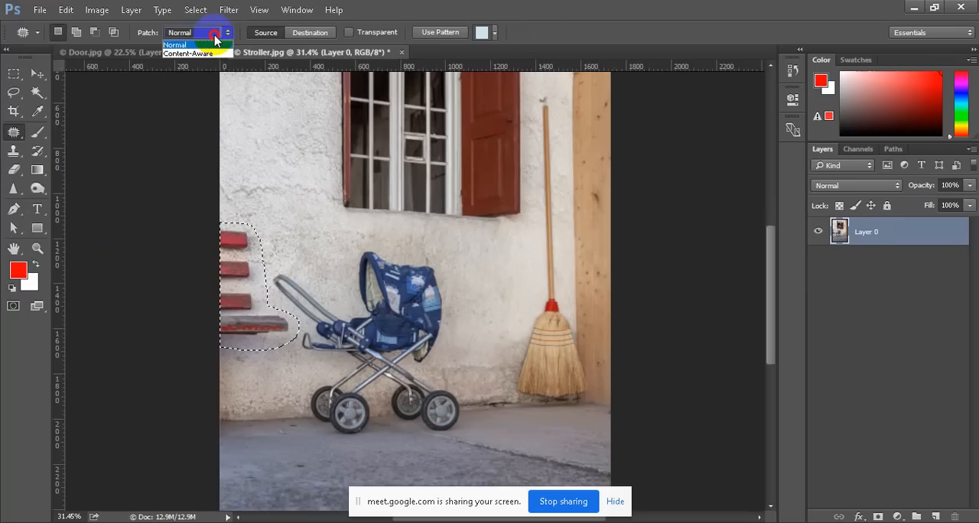
click(213, 49)
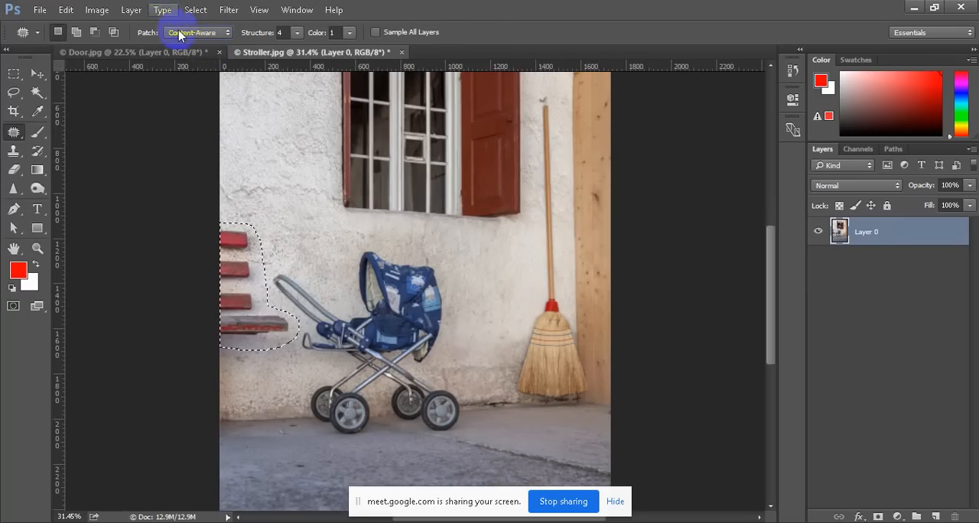
click(189, 42)
click(187, 38)
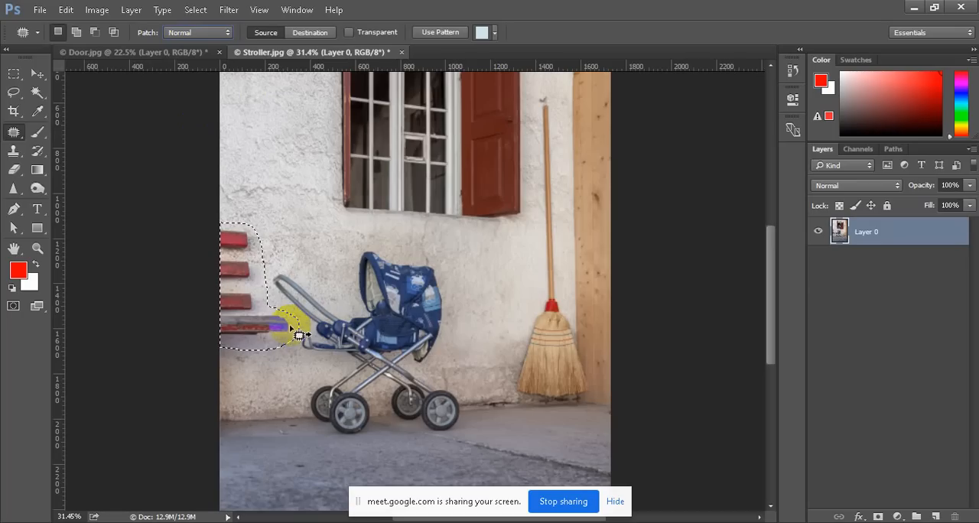
click(192, 31)
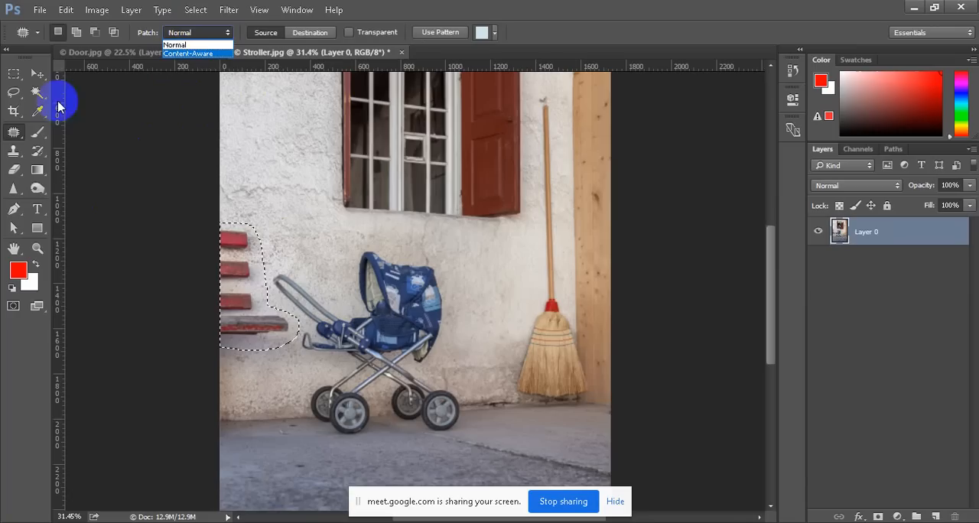
click(35, 81)
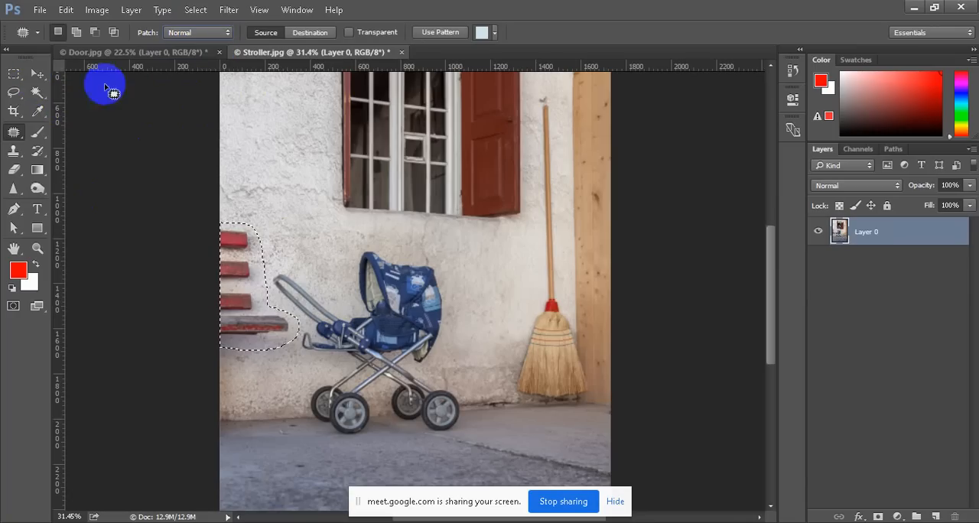
click(36, 78)
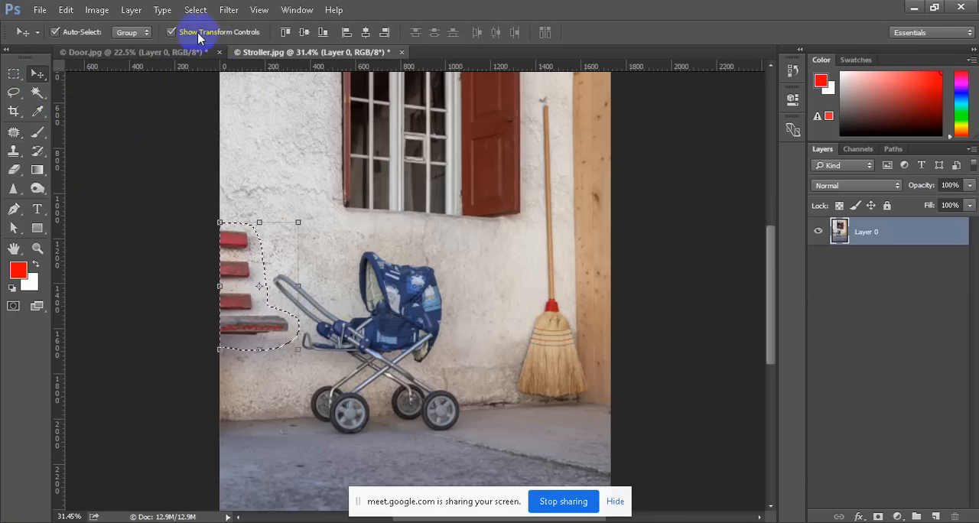
click(12, 135)
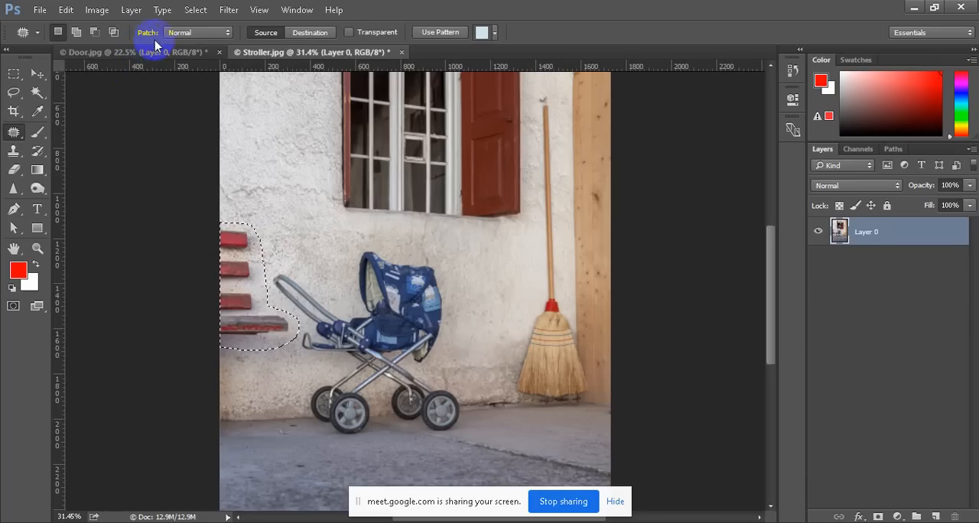
Set the Patch tool's mode to Content-Aware and its Structure to 1
click(217, 34)
click(193, 52)
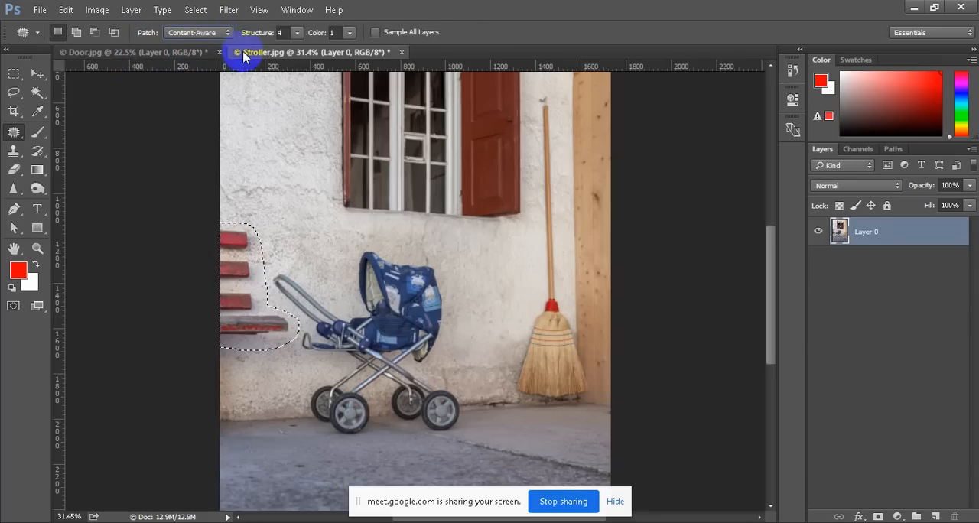
click(298, 33)
drag(298, 48, 266, 60)
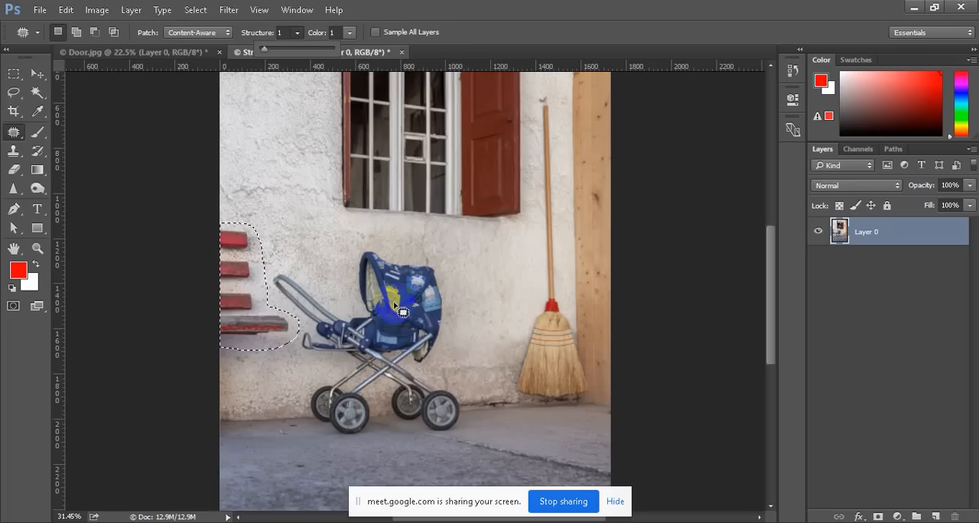
Patch the selected bench with clean plaster from the wall directly above it and deselect
click(238, 321)
drag(238, 278, 238, 198)
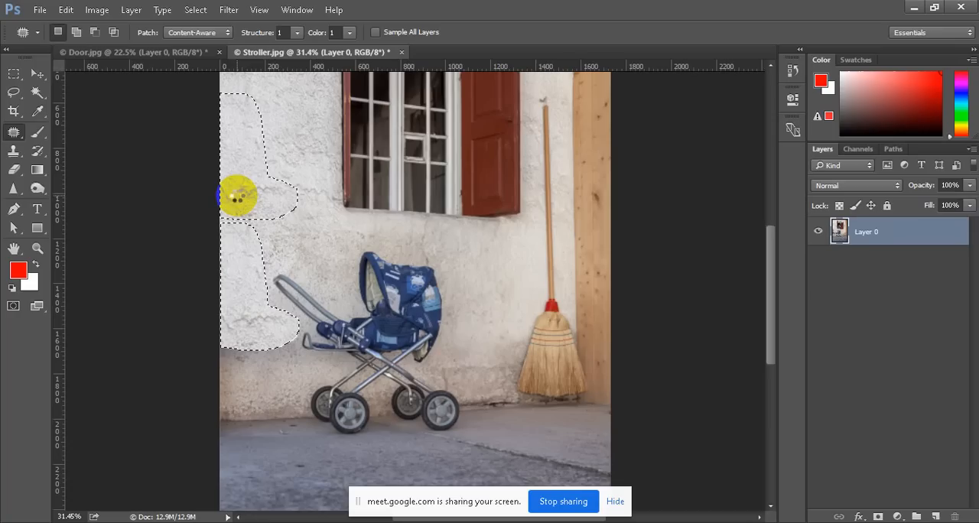
drag(237, 195, 238, 196)
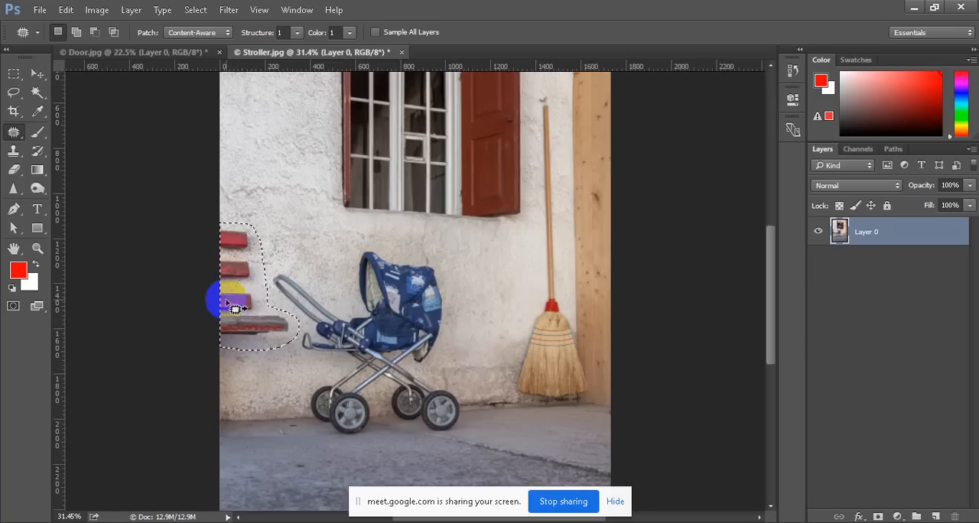
drag(242, 312, 236, 186)
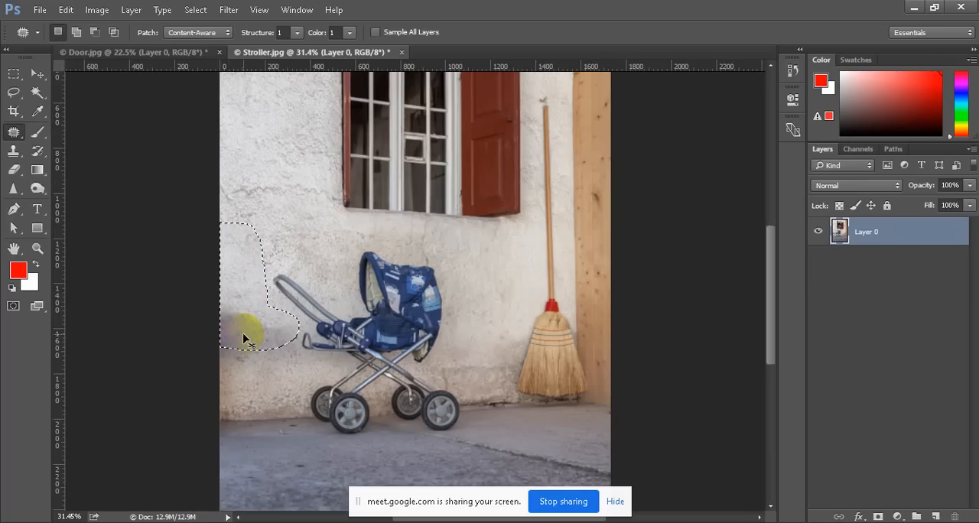
click(246, 334)
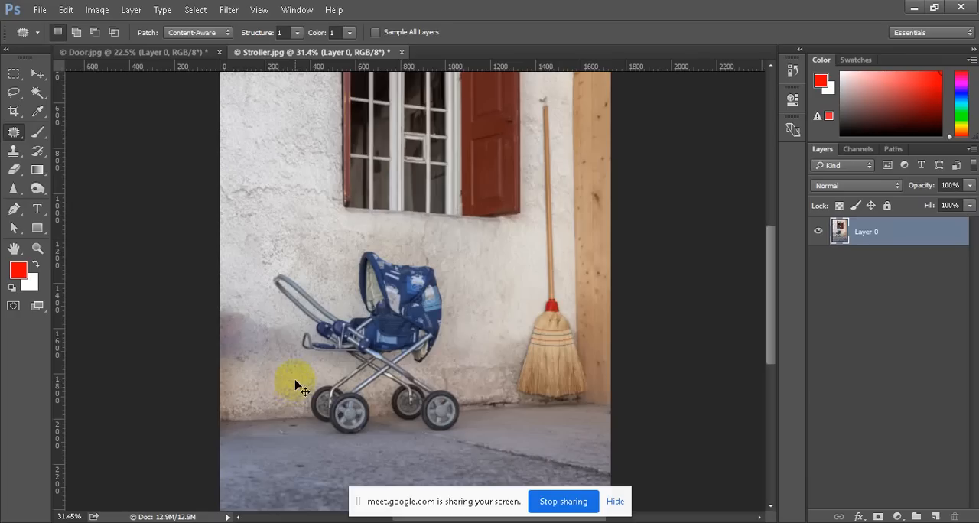
Examine the patched wall beside the stroller, up close and in the whole image, for leftover flaws
drag(295, 381, 295, 381)
drag(408, 394, 400, 386)
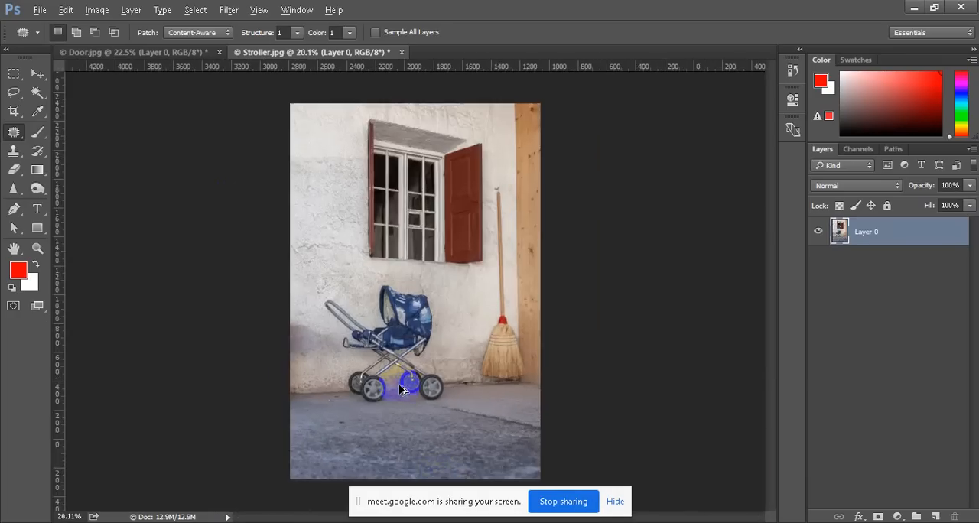
scroll(439, 463, up, 2)
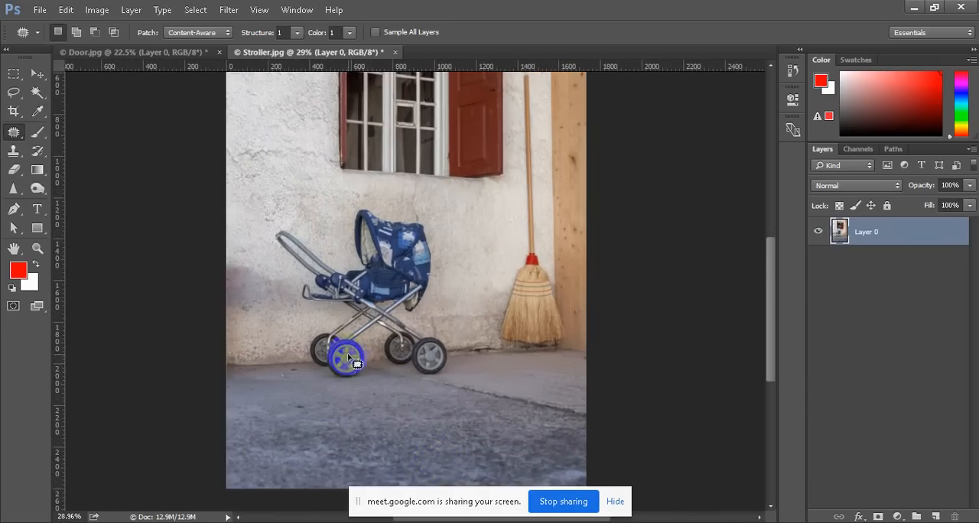
scroll(349, 356, down, 2)
scroll(432, 392, up, 3)
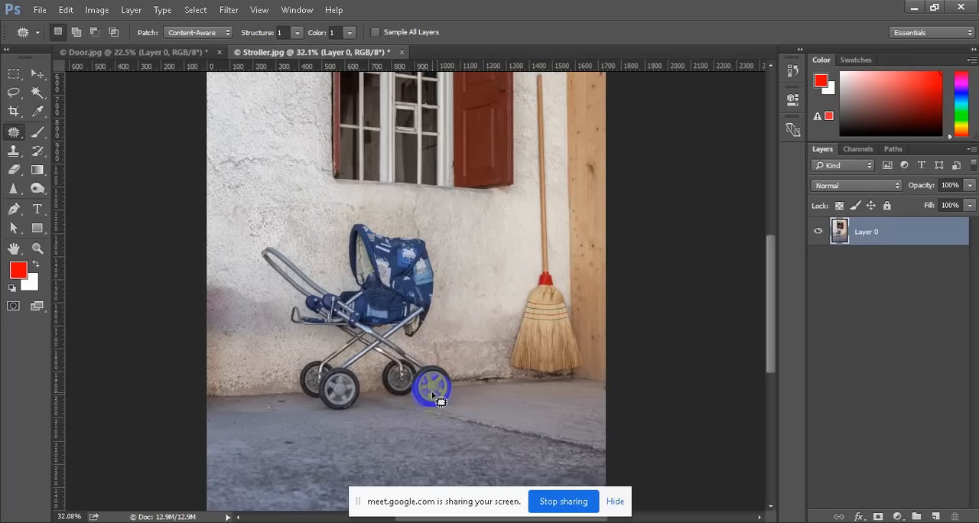
scroll(245, 329, up, 2)
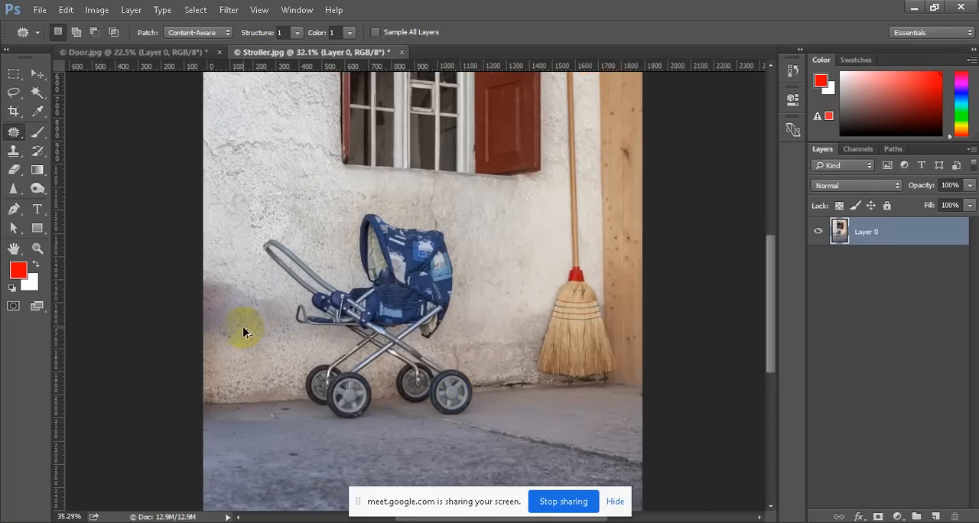
scroll(244, 331, up, 3)
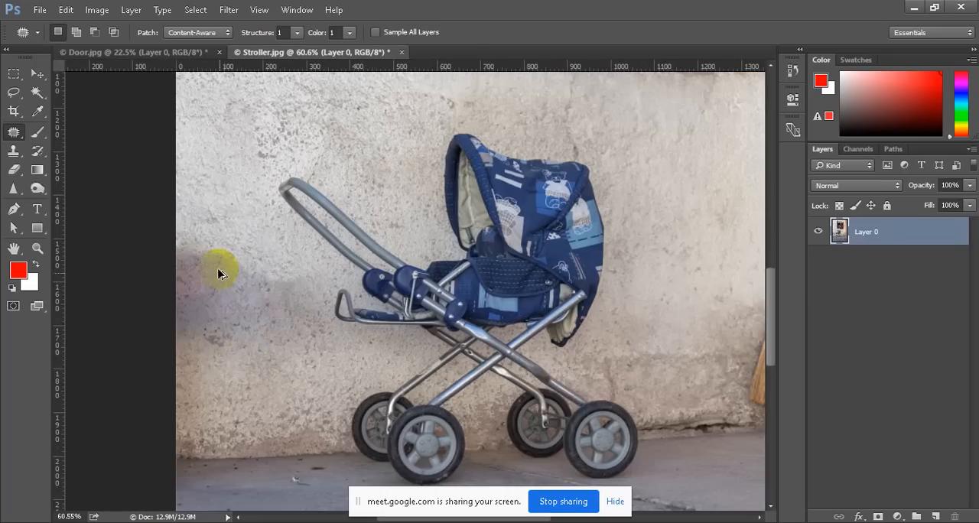
scroll(255, 322, down, 6)
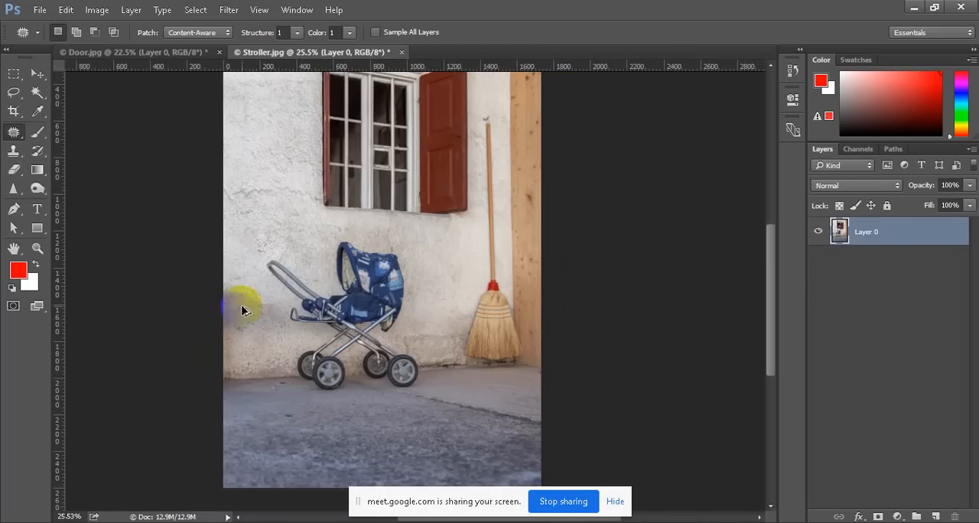
Activate the Clone Stamp tool and enlarge its brush to 100 px for the stained wall patch
scroll(244, 321, up, 4)
scroll(164, 279, left, 1)
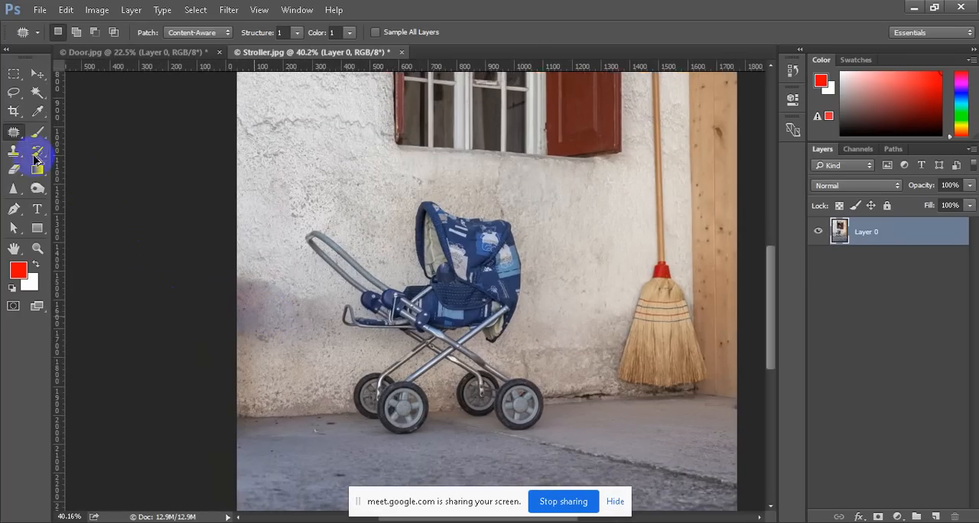
click(13, 150)
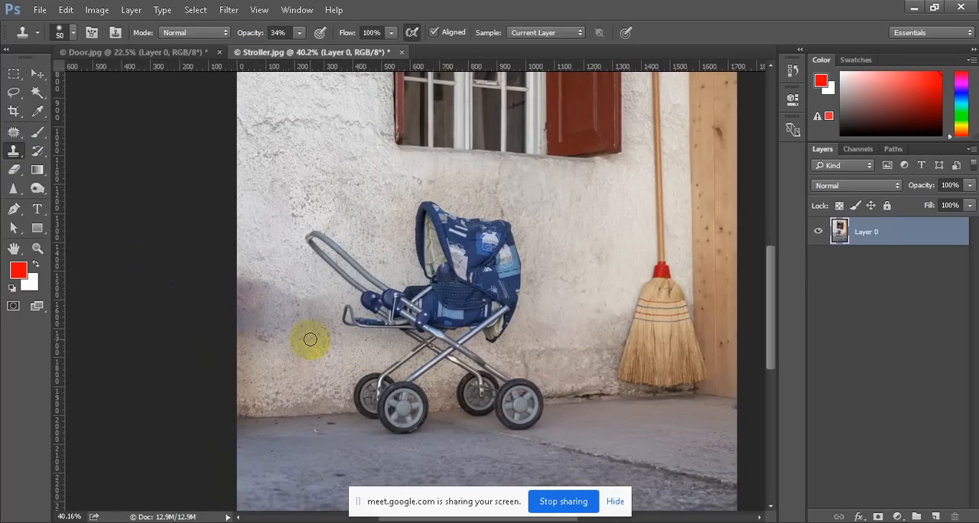
key(bracketright)
key(bracketright)
key(bracketright)
key(bracketright)
key(bracketright)
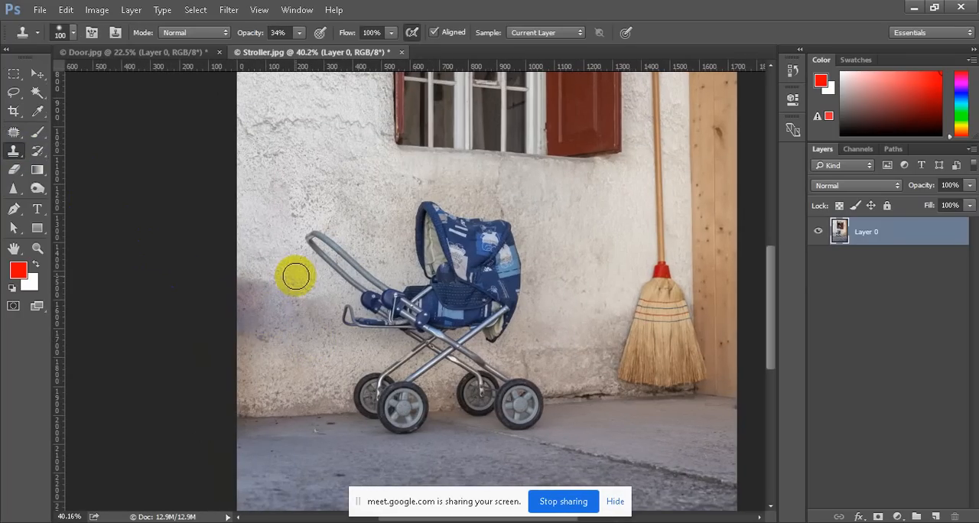
Try cloning plaster from near the stroller handle over the discolored wall patch and undo the strokes
alt+click(296, 276)
mouse_move(277, 283)
mouse_down()
mouse_move(243, 286)
mouse_move(280, 289)
mouse_move(236, 310)
mouse_move(268, 328)
mouse_move(308, 326)
mouse_move(293, 335)
mouse_up()
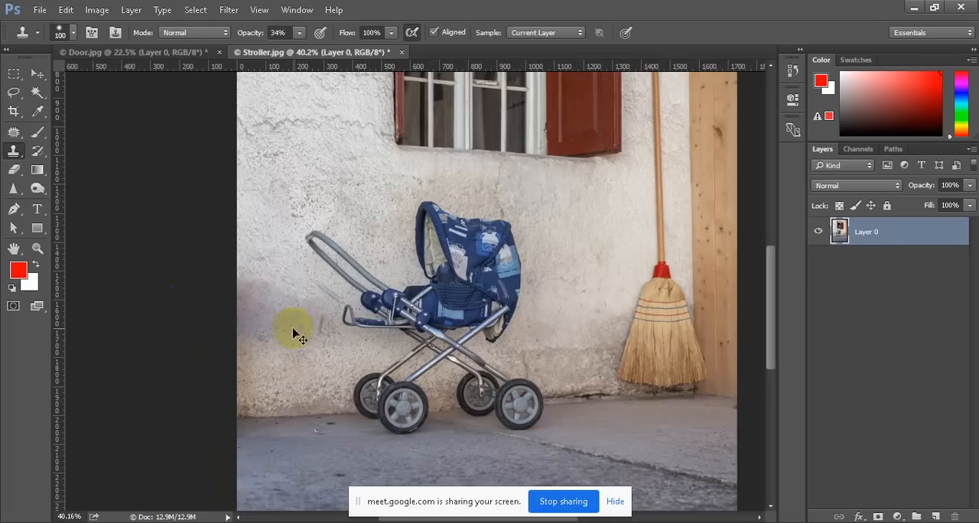
key(ctrl+alt+z)
key(ctrl+alt+z)
key(ctrl+alt+z)
key(ctrl+d)
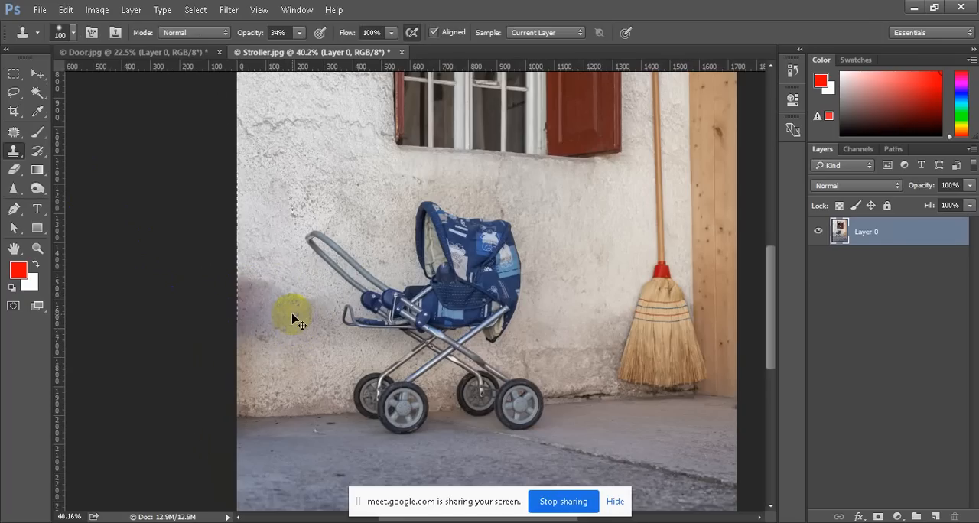
Sample the clean plaster just above the discolored patch and clone it over the stained wall area
alt+click(265, 257)
mouse_move(253, 276)
mouse_down()
mouse_move(242, 298)
mouse_move(257, 290)
mouse_move(288, 311)
mouse_up()
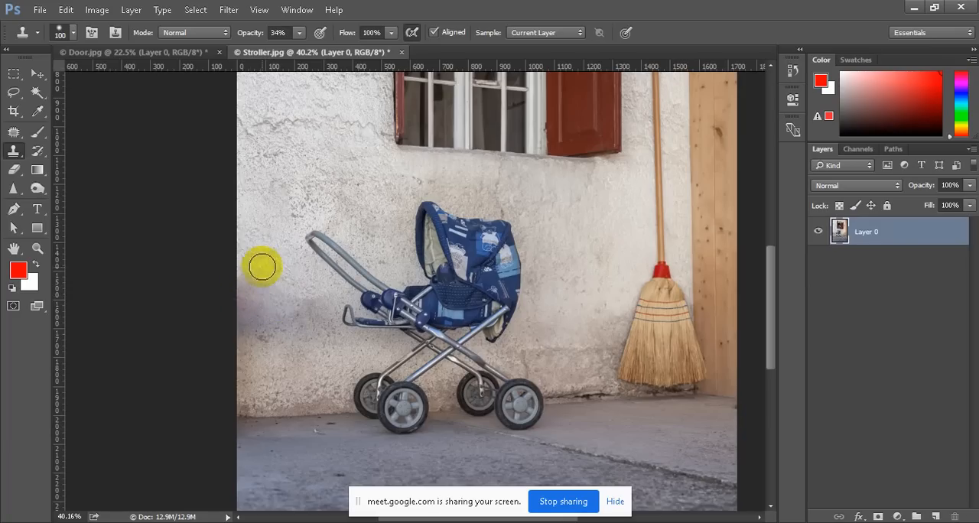
mouse_move(268, 271)
mouse_down()
mouse_move(275, 293)
mouse_move(261, 292)
mouse_move(262, 329)
mouse_up()
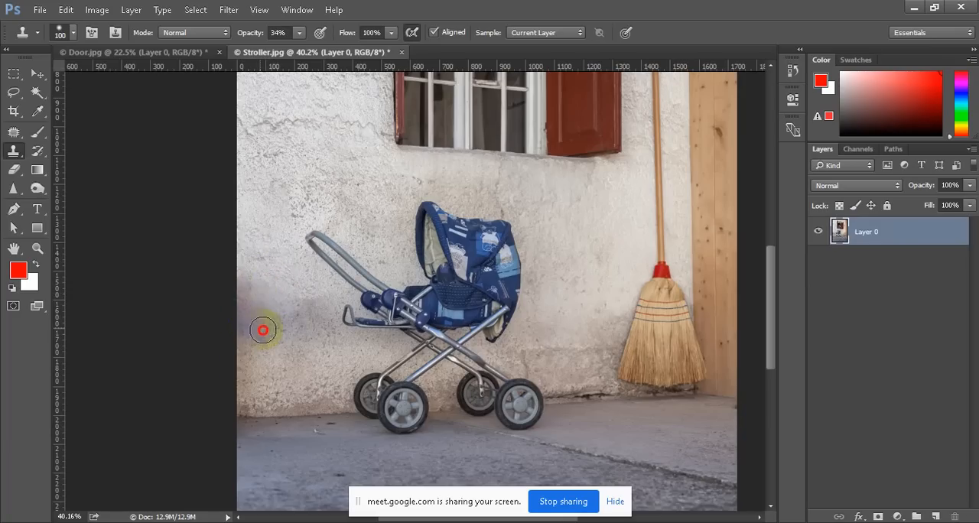
mouse_move(351, 355)
mouse_down()
mouse_move(311, 344)
mouse_move(411, 352)
mouse_move(349, 340)
mouse_up()
key(ctrl+j)
alt+click(374, 386)
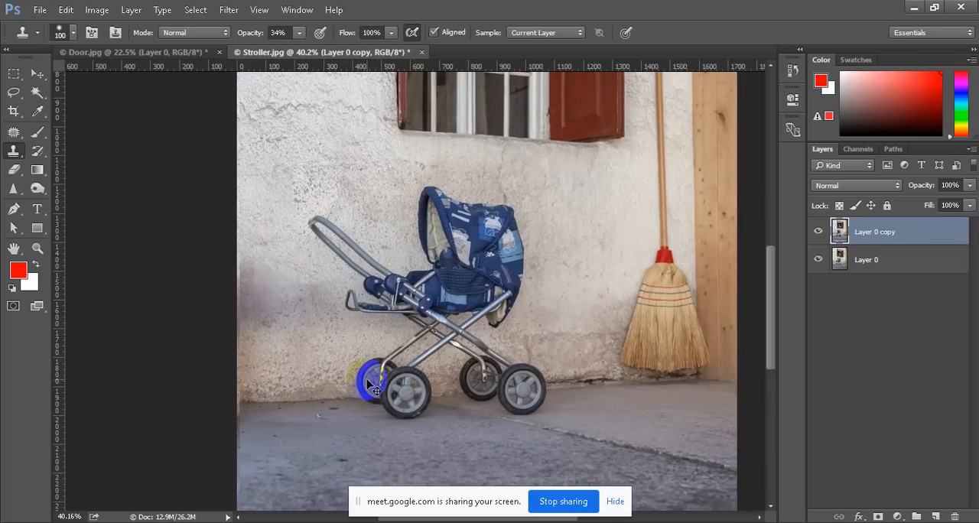
key(ctrl+z)
Review the whole Stroller image, including the wall where the bench stood, and switch to the Move tool
scroll(401, 368, down, 4)
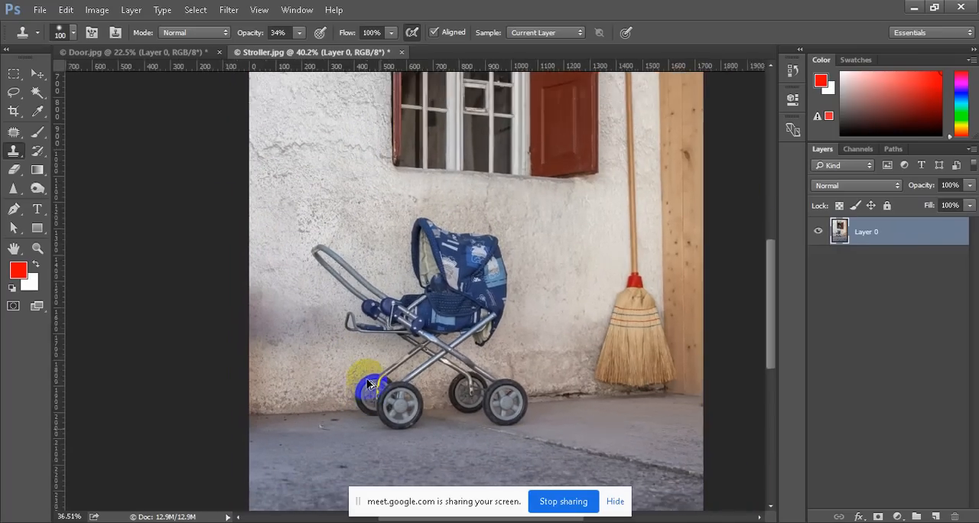
scroll(402, 368, up, 2)
scroll(403, 368, down, 3)
scroll(420, 374, up, 2)
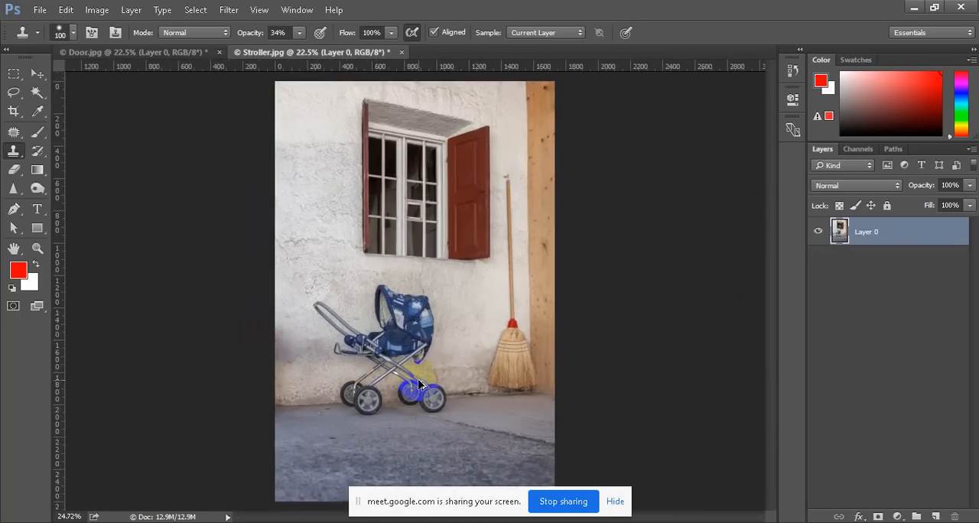
scroll(431, 342, down, 2)
scroll(449, 179, down, 1)
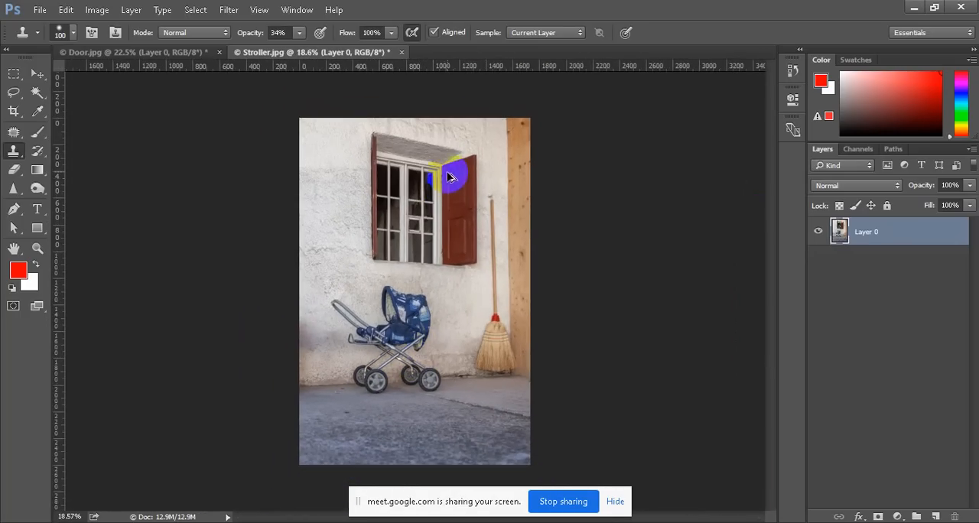
scroll(456, 121, up, 1)
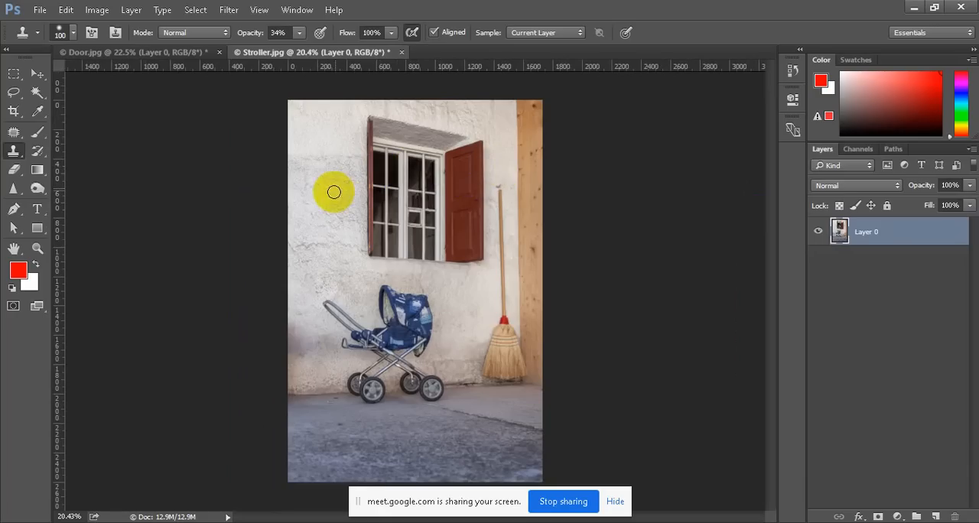
click(36, 74)
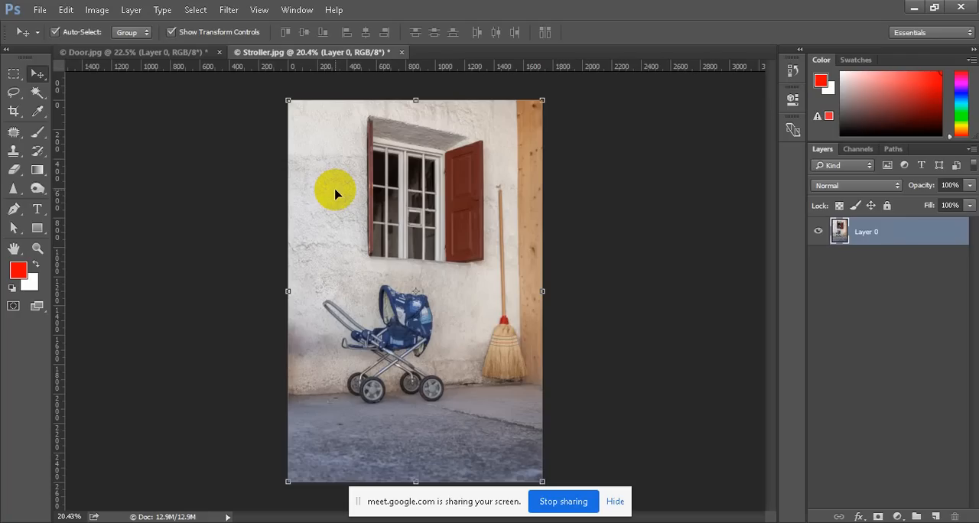
Activate the Content-Aware Move tool and outline the window with its open shutters and surrounding plaster in the Stroller image
click(13, 110)
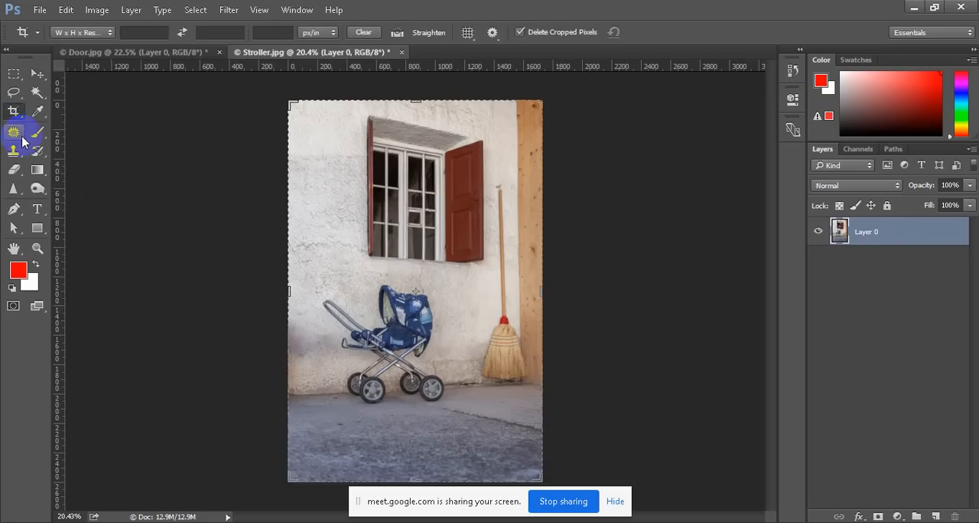
mouse_move(22, 137)
mouse_down()
mouse_move(122, 132)
mouse_move(126, 176)
mouse_up()
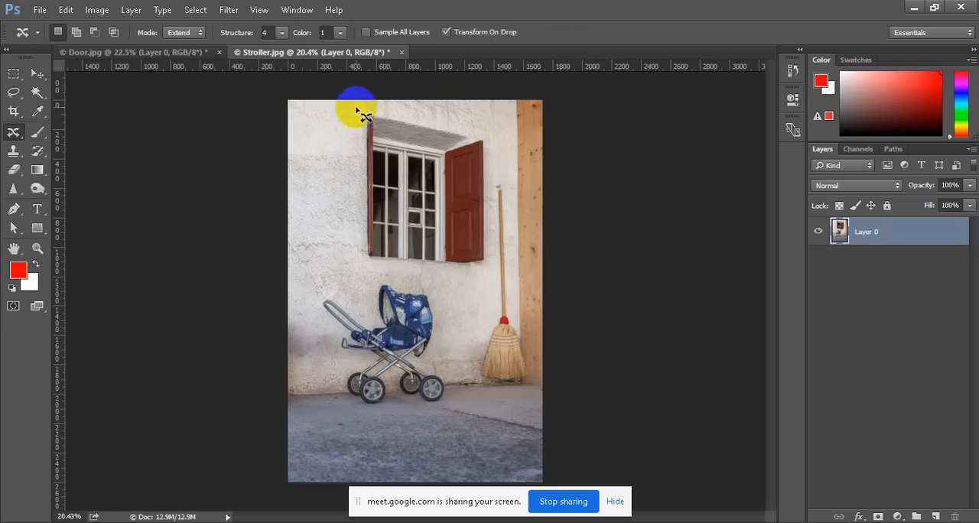
drag(357, 109, 379, 115)
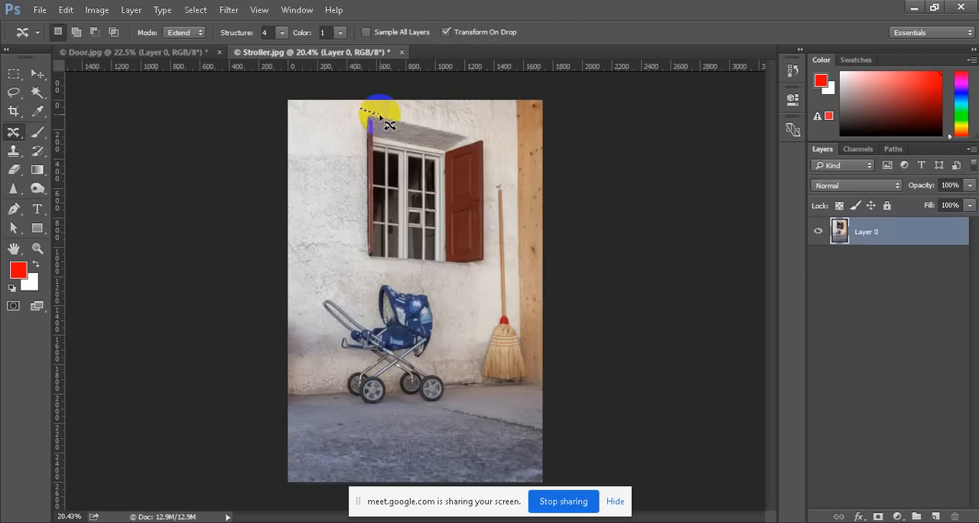
key(ctrl+d)
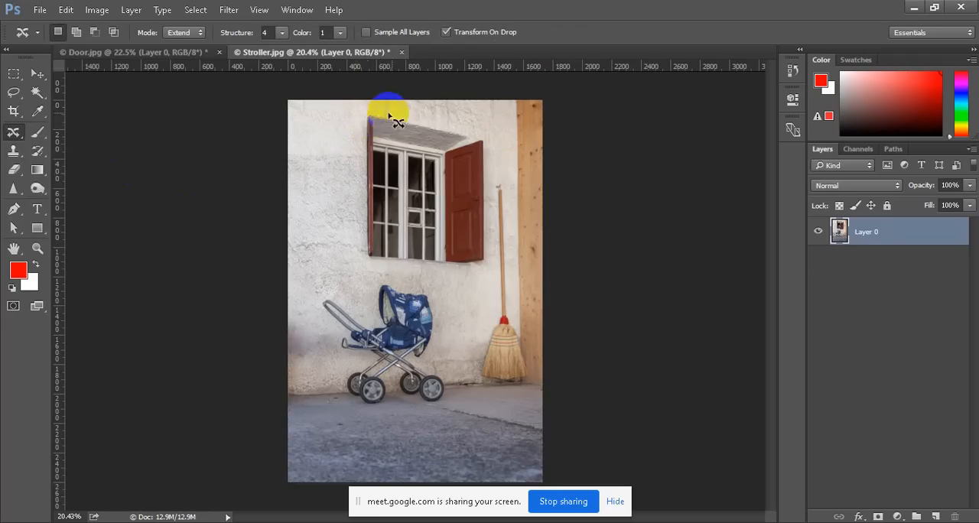
scroll(403, 123, up, 2)
mouse_move(352, 91)
mouse_down()
mouse_move(499, 108)
mouse_move(507, 272)
mouse_move(363, 280)
mouse_move(339, 234)
mouse_move(332, 135)
mouse_move(338, 97)
mouse_move(366, 94)
mouse_up()
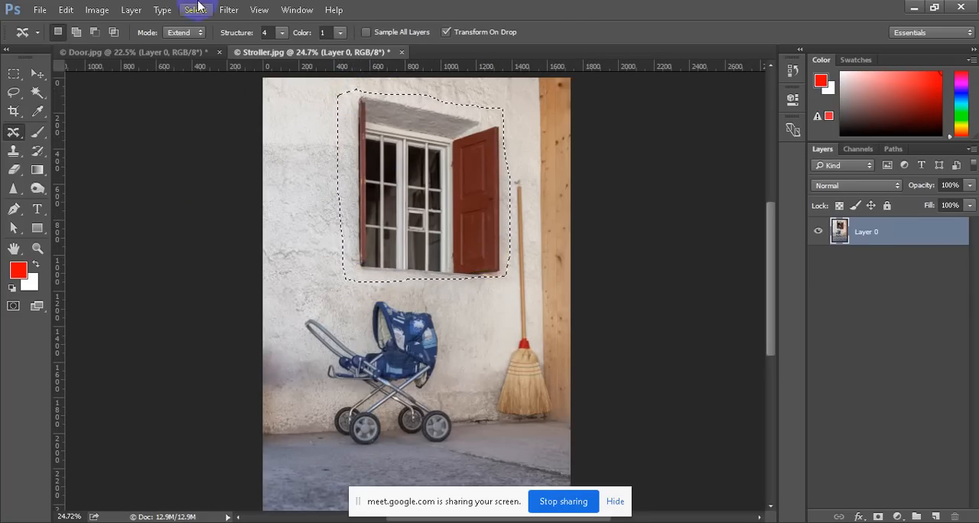
Set the Content-Aware Move mode to Move and the structure value to 1
click(190, 35)
click(195, 81)
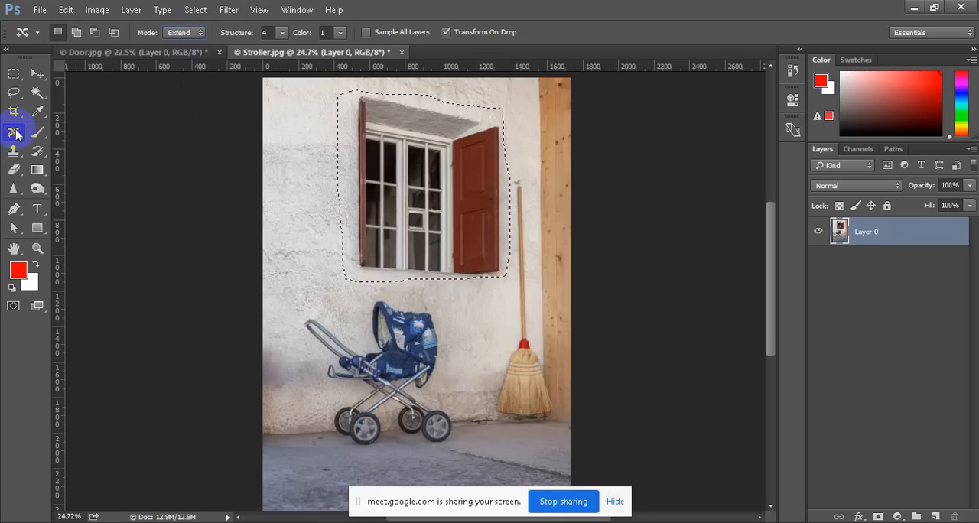
click(183, 32)
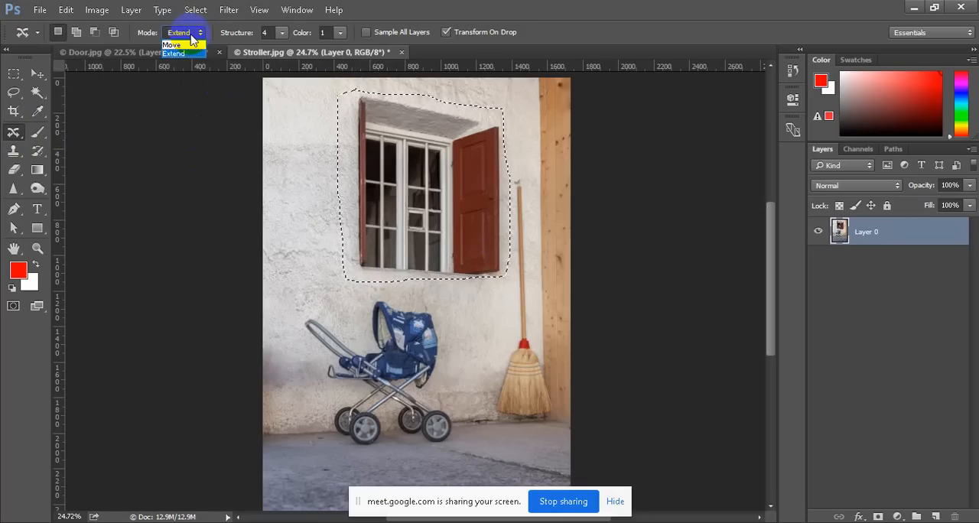
click(187, 48)
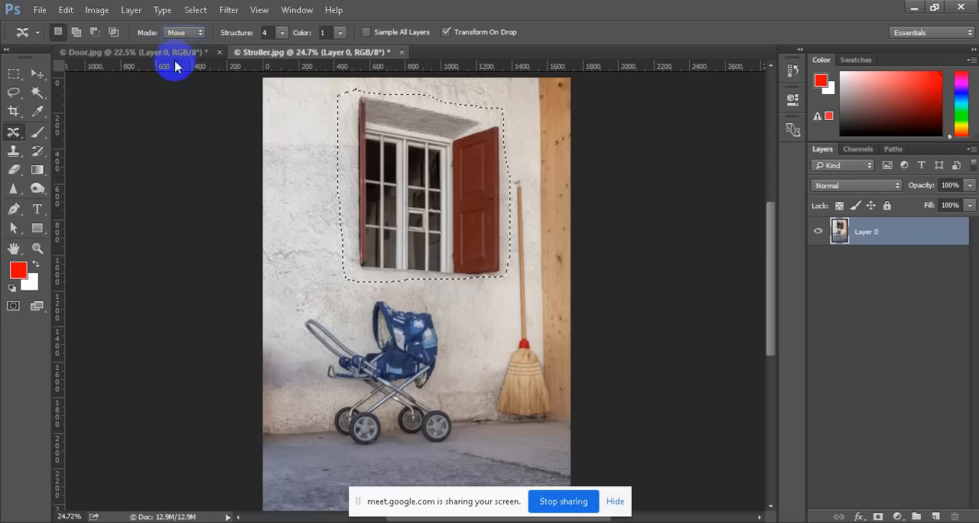
click(175, 32)
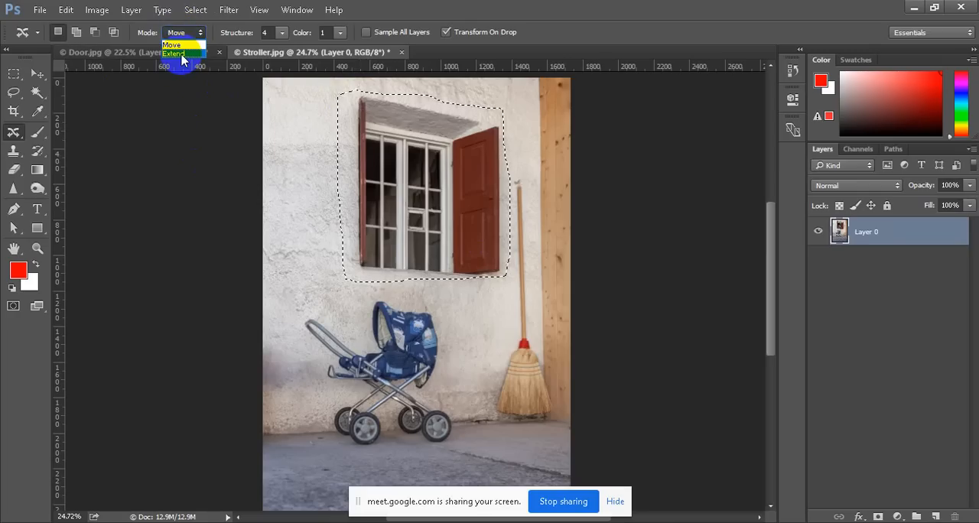
click(182, 54)
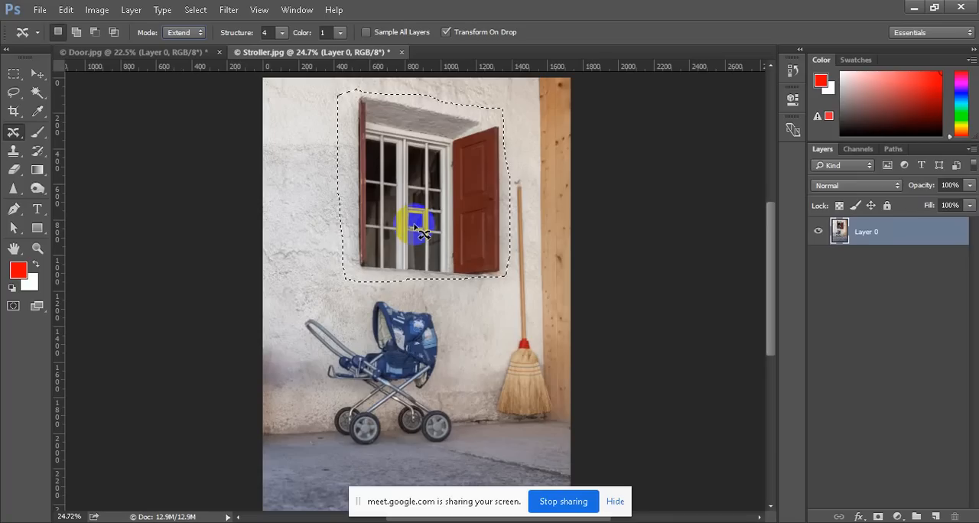
click(179, 32)
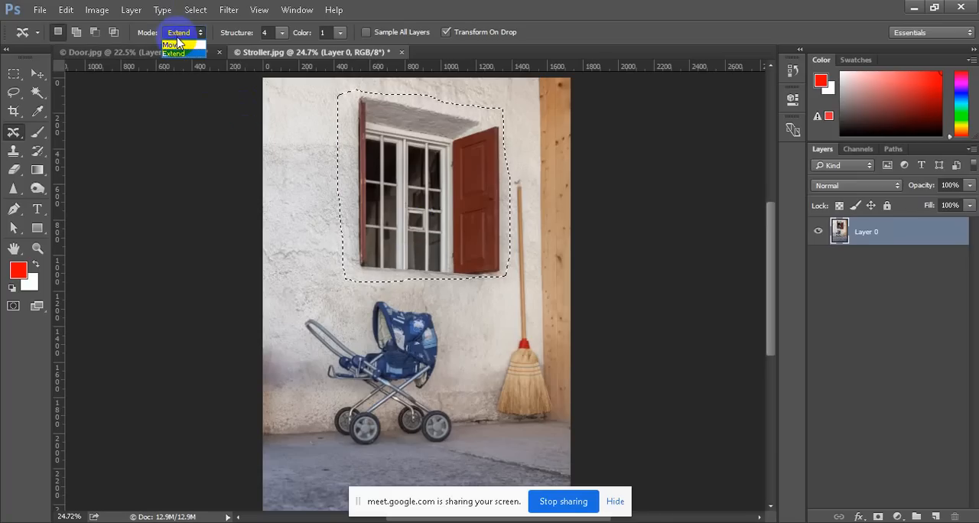
click(176, 45)
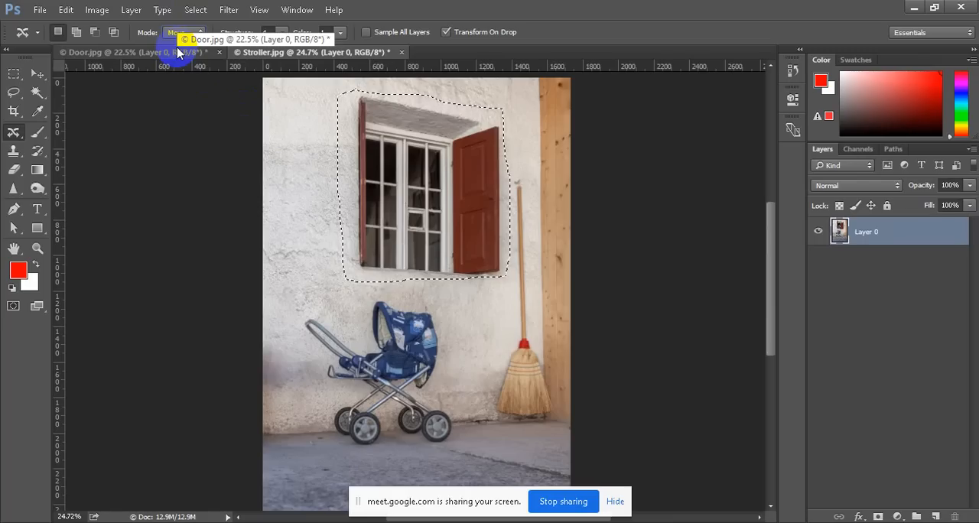
click(282, 32)
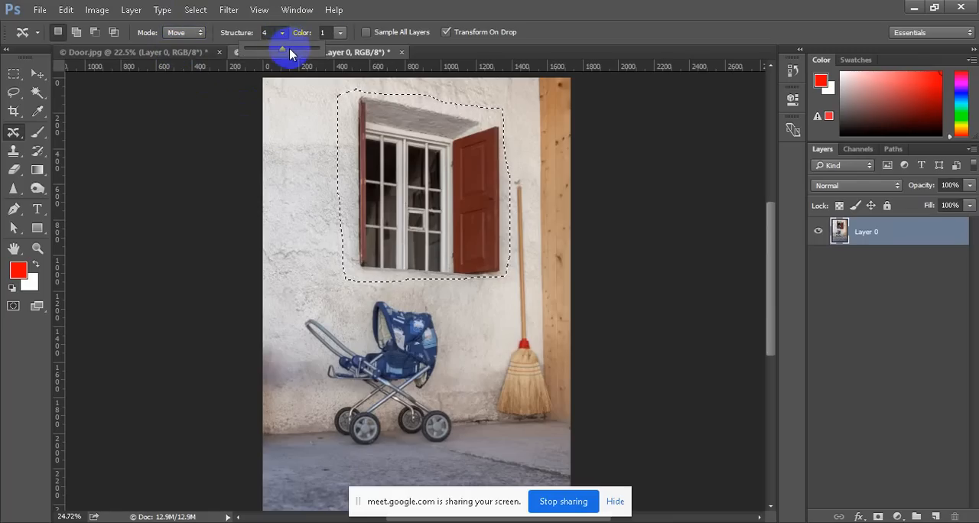
drag(290, 53, 245, 56)
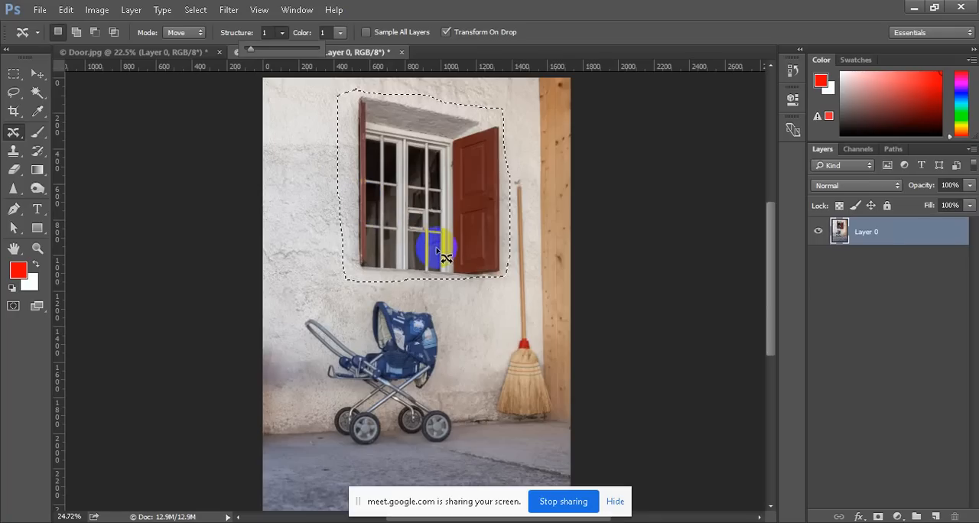
Move the selected window a short distance left along the wall, away from the broom, commit the placement and deselect
drag(438, 252, 395, 251)
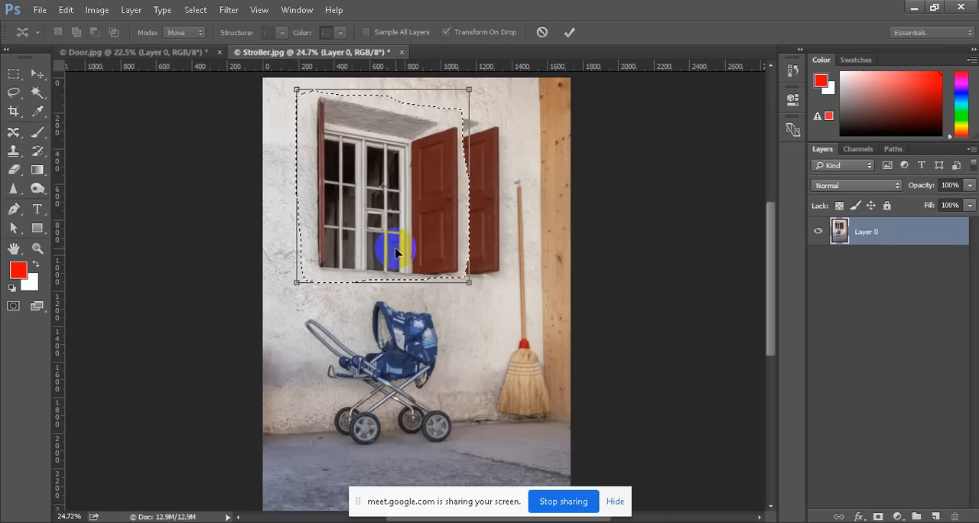
click(566, 38)
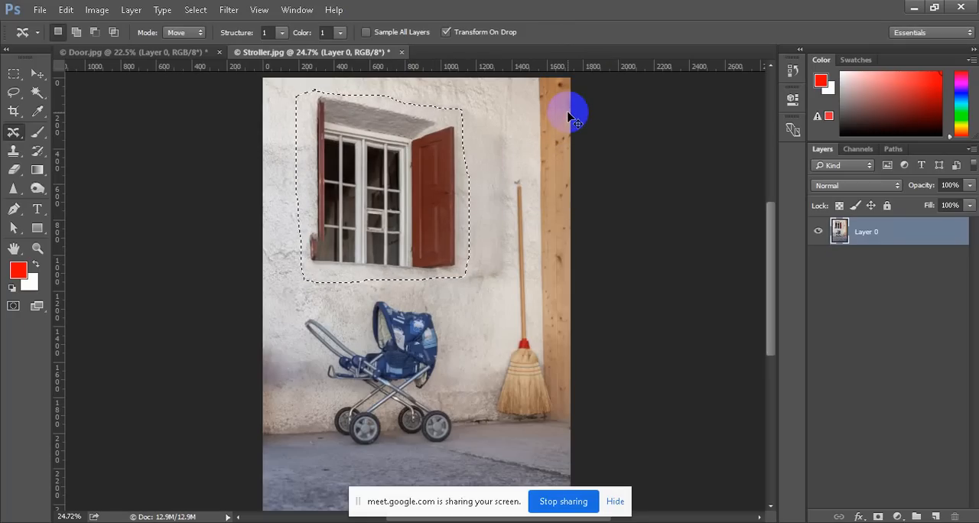
key(ctrl+d)
Review the moved window and the wall area it came from, and close the Stroller image
scroll(461, 161, down, 5)
scroll(466, 252, up, 4)
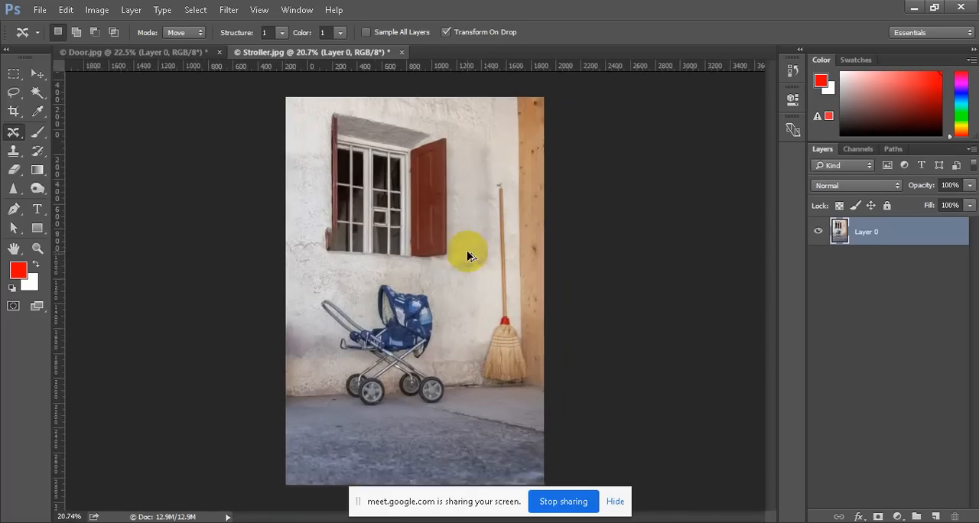
scroll(483, 226, down, 1)
scroll(478, 157, up, 1)
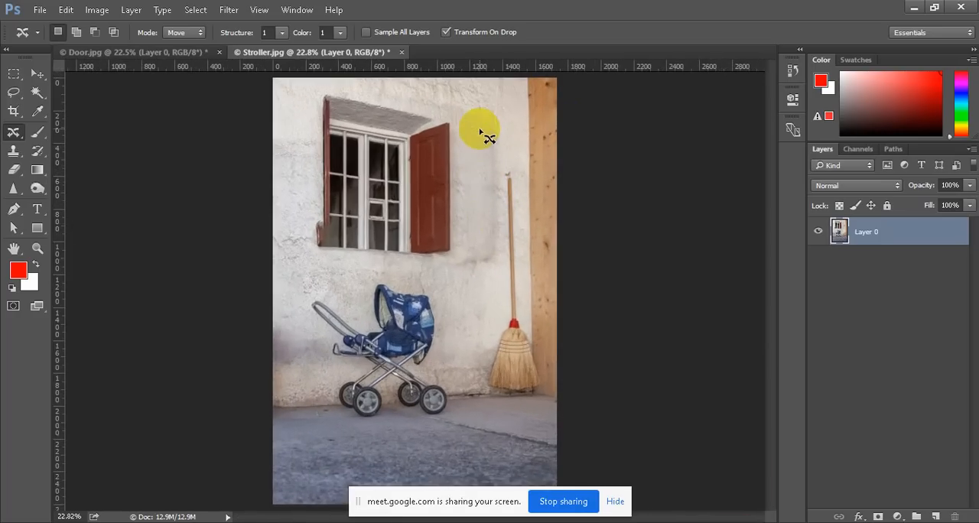
scroll(478, 161, down, 1)
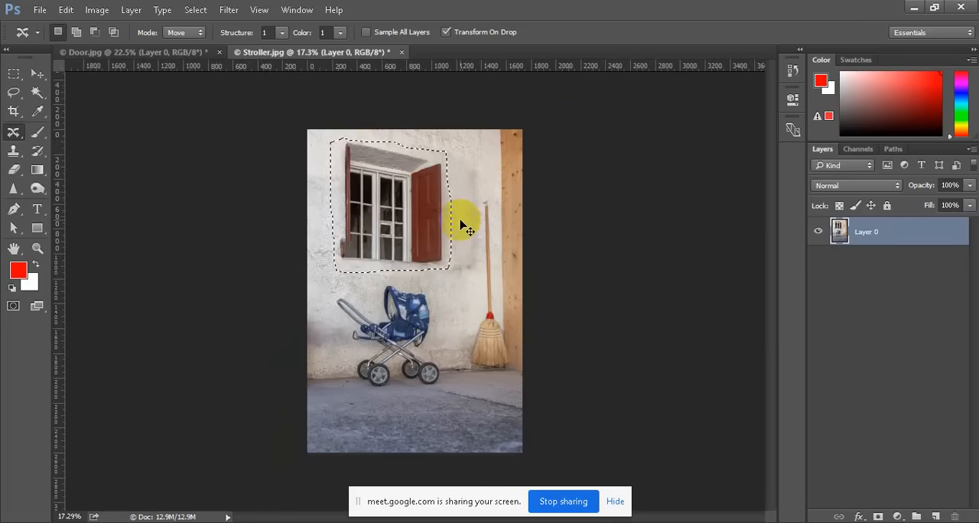
scroll(460, 222, down, 2)
scroll(460, 222, up, 1)
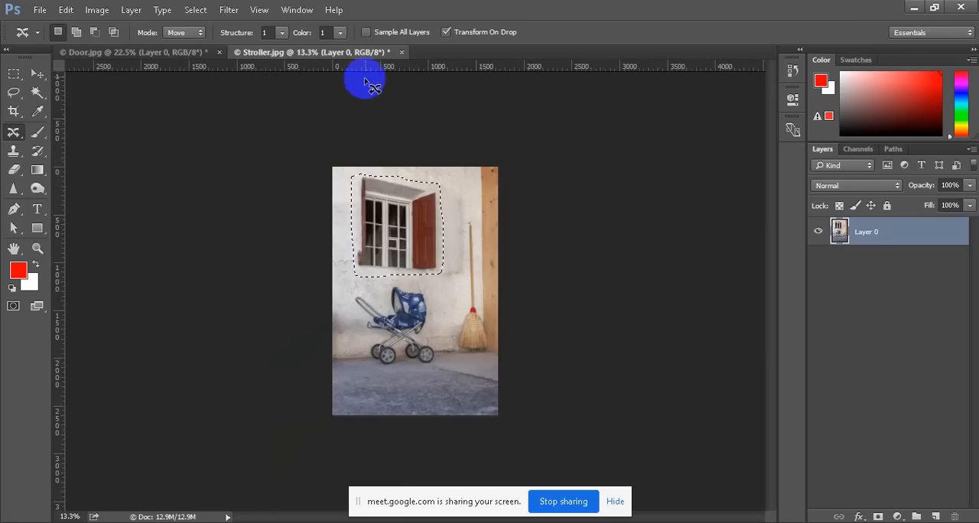
click(402, 58)
click(482, 208)
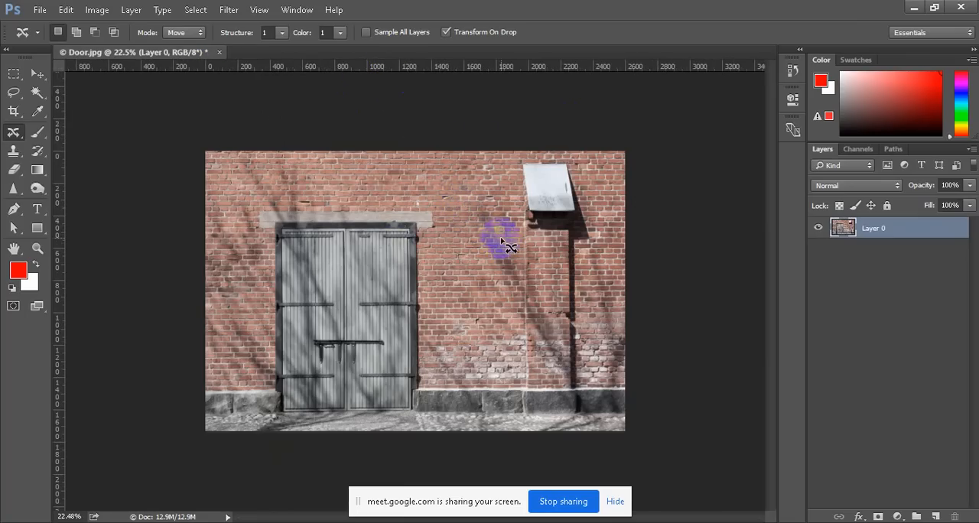
Outline the double door with its lintel in the Door image and set the Content-Aware Move mode to Extend
scroll(310, 357, up, 1)
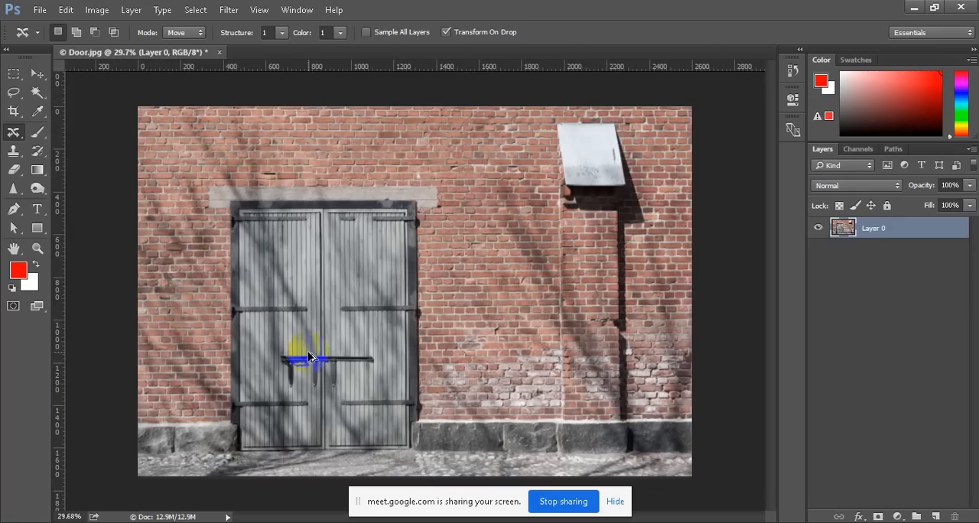
scroll(310, 348, down, 2)
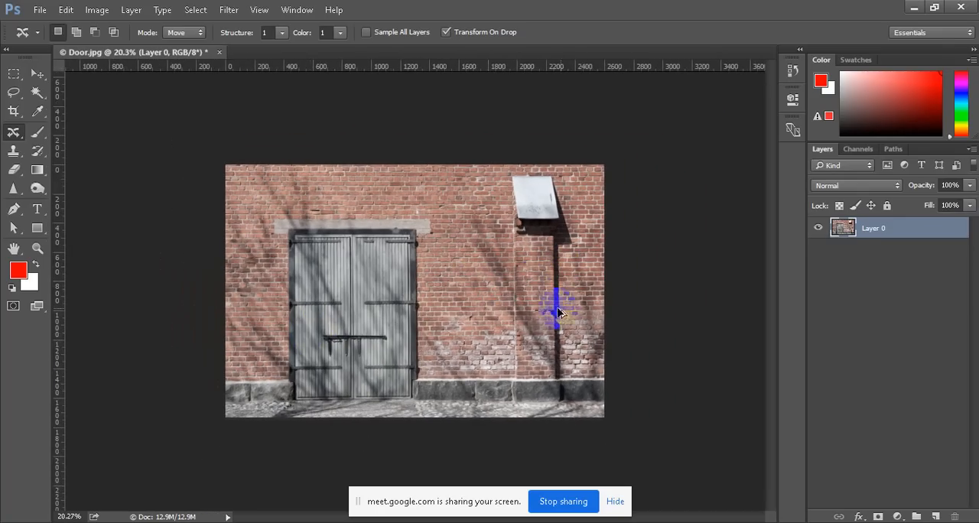
scroll(556, 306, up, 1)
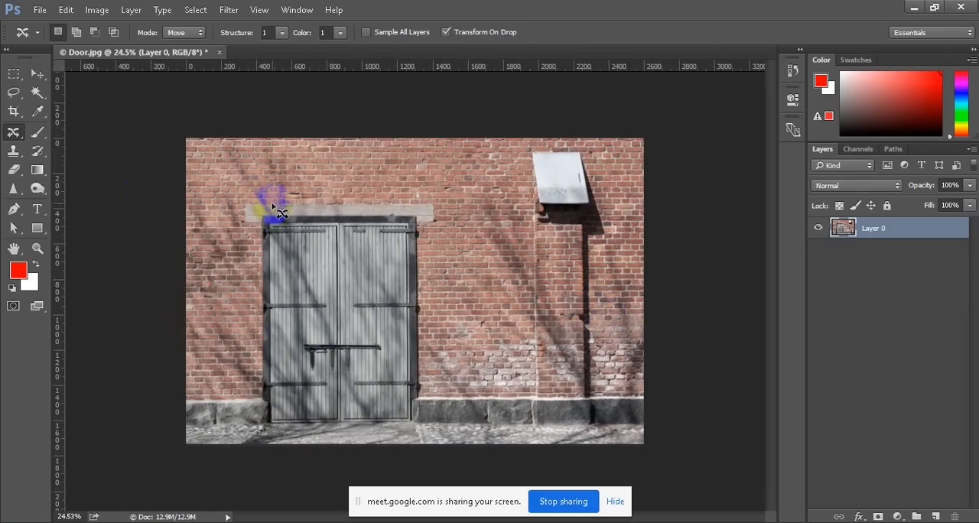
drag(239, 200, 453, 206)
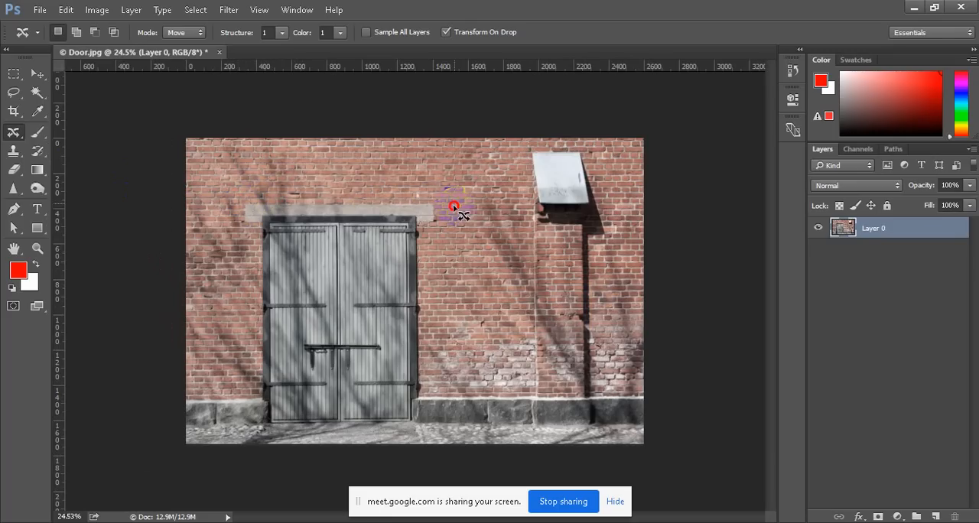
mouse_move(432, 238)
mouse_down()
mouse_move(432, 428)
mouse_move(250, 425)
mouse_move(245, 207)
mouse_up()
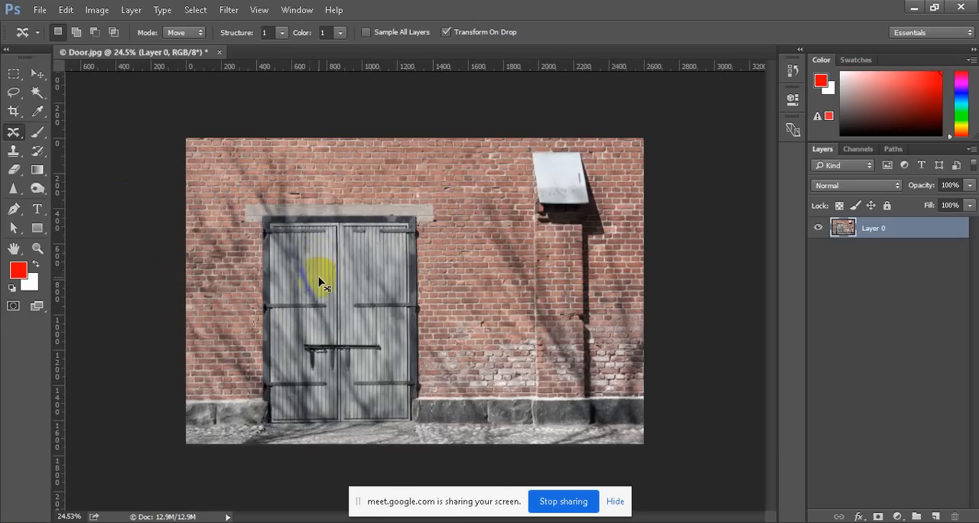
scroll(248, 241, up, 2)
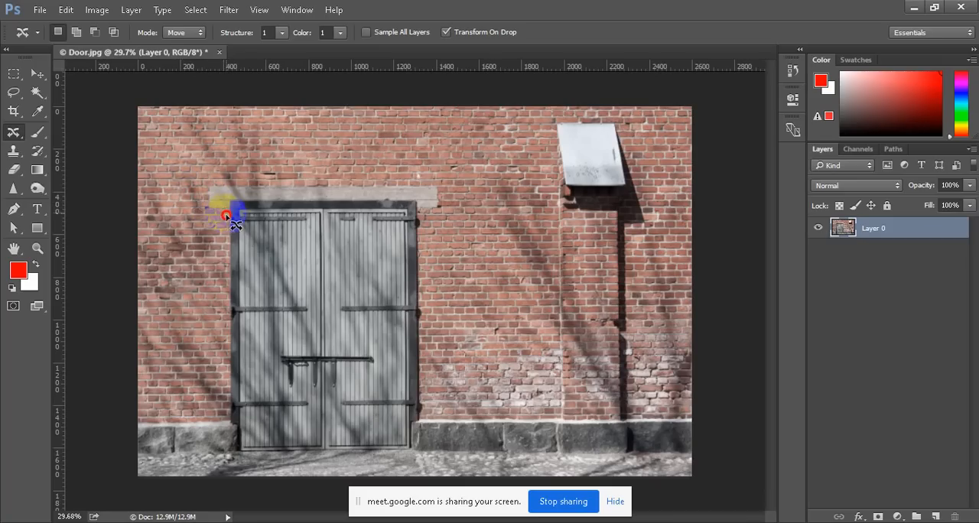
mouse_move(234, 223)
mouse_down()
mouse_move(221, 454)
mouse_move(431, 447)
mouse_move(426, 211)
mouse_move(442, 209)
mouse_move(444, 182)
mouse_move(196, 186)
mouse_up()
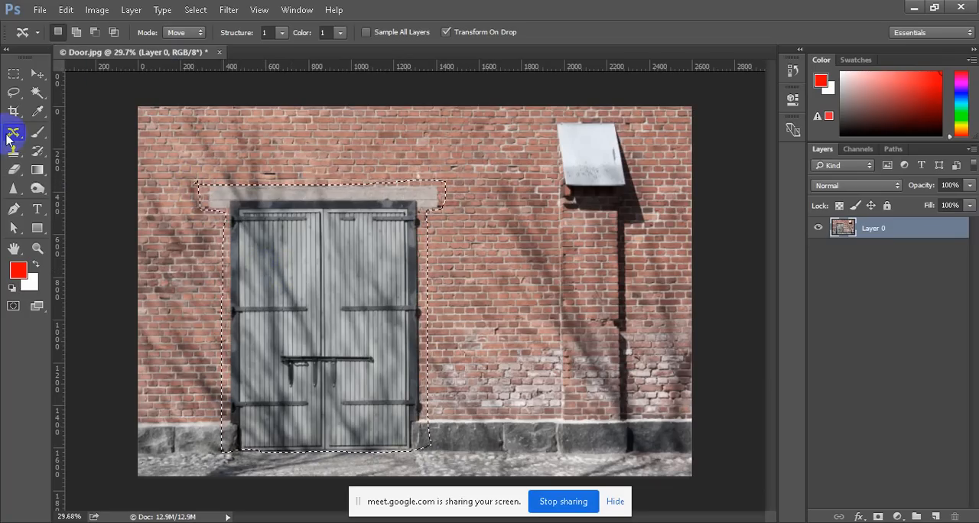
click(186, 32)
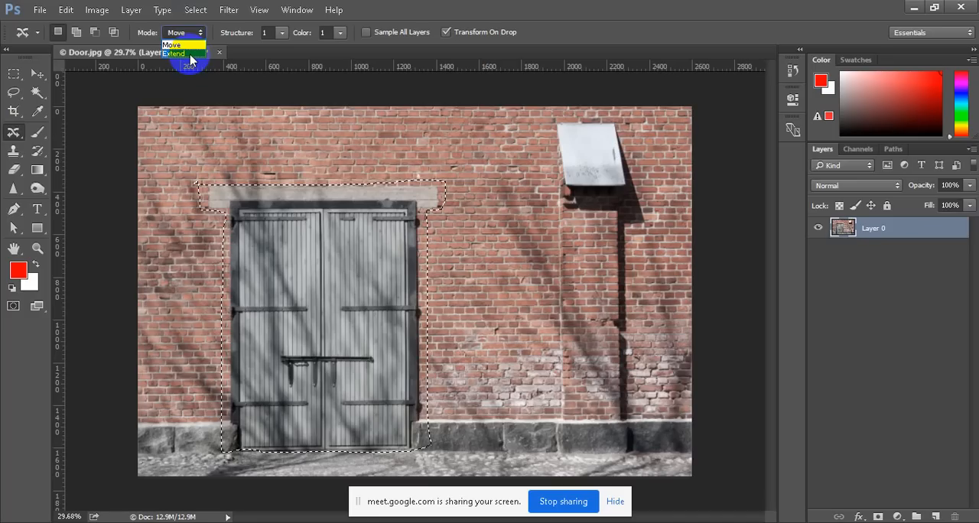
click(189, 53)
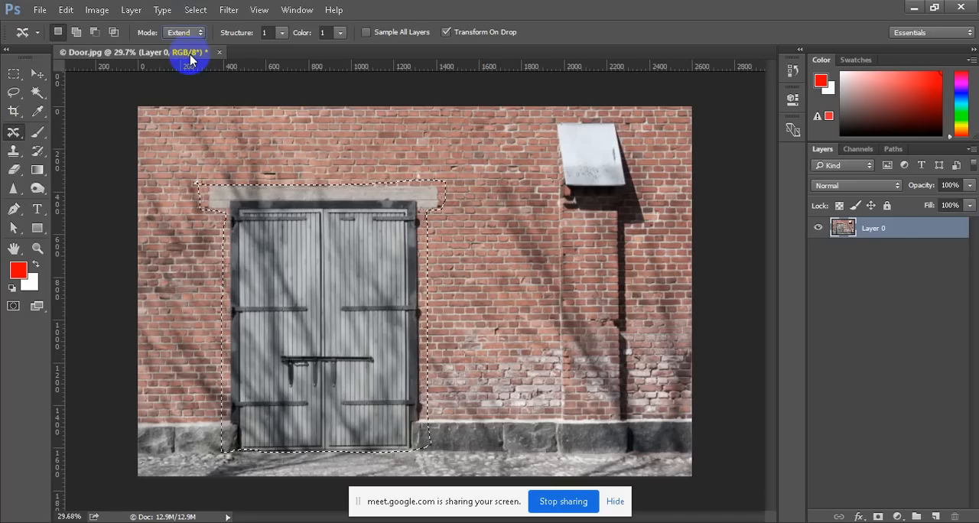
Try duplicating the selected door about 1226 px to the right over the brick wall and undo the placement
drag(365, 394, 626, 392)
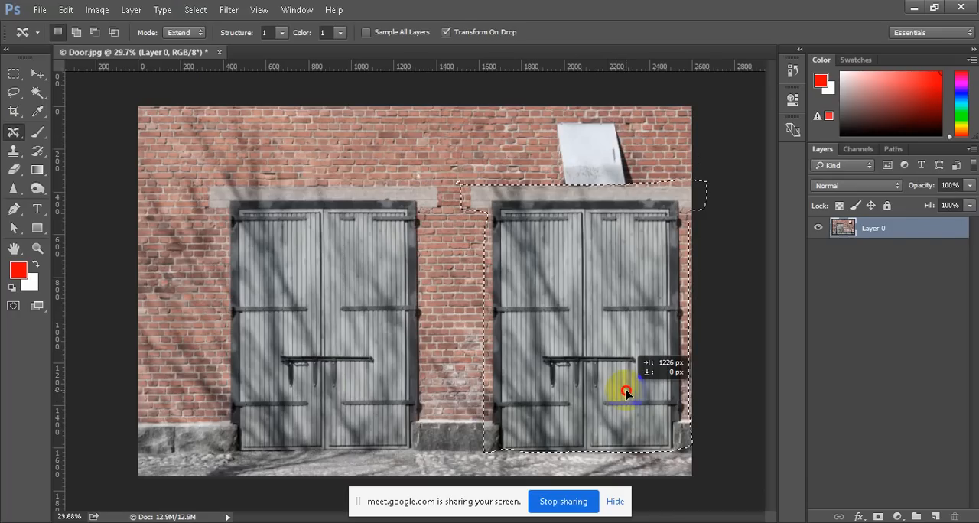
drag(626, 392, 624, 390)
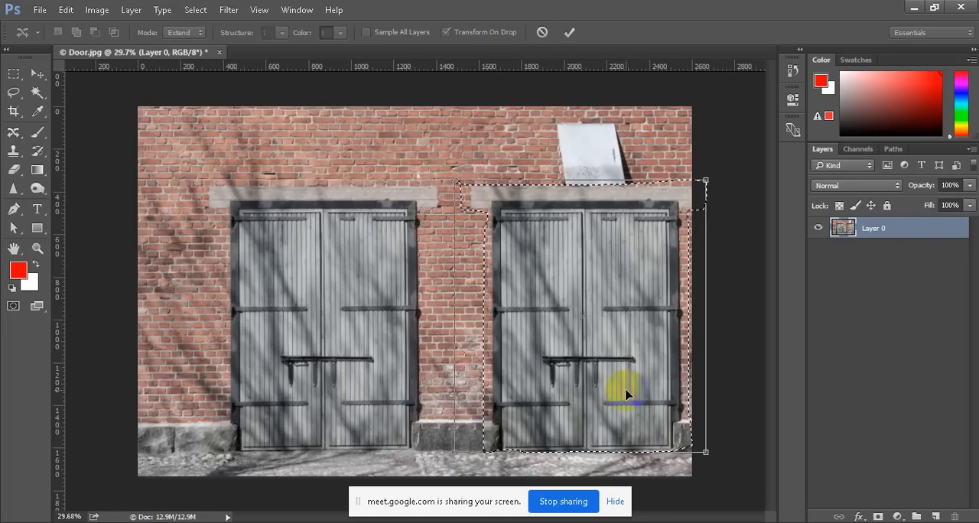
click(570, 32)
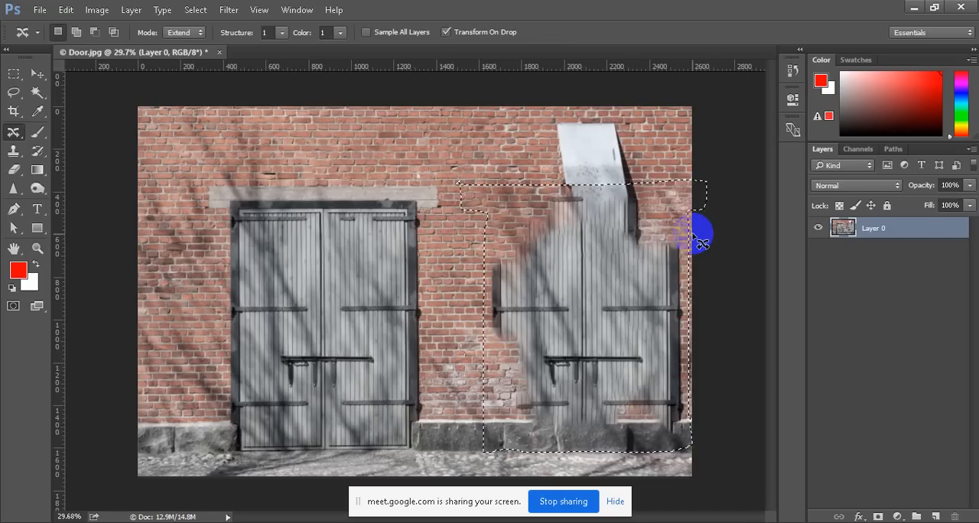
key(ctrl+z)
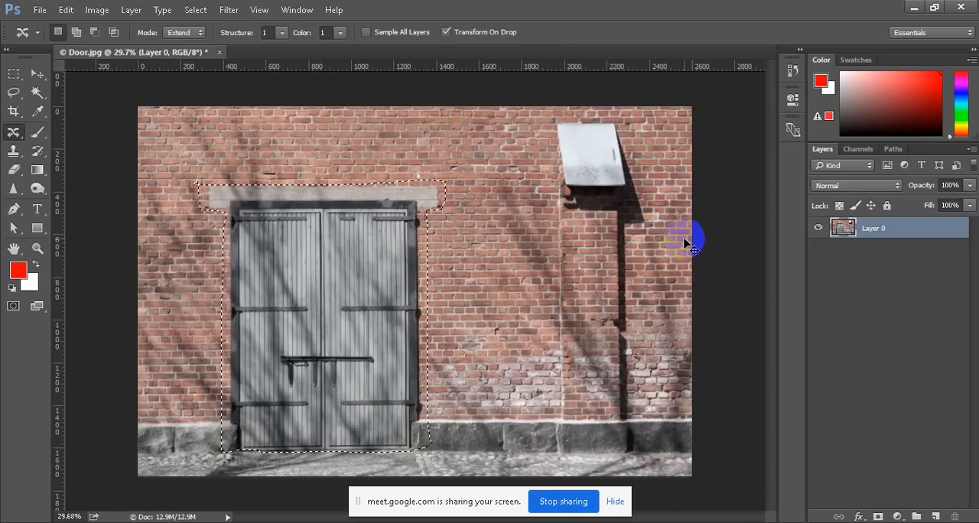
scroll(516, 268, down, 2)
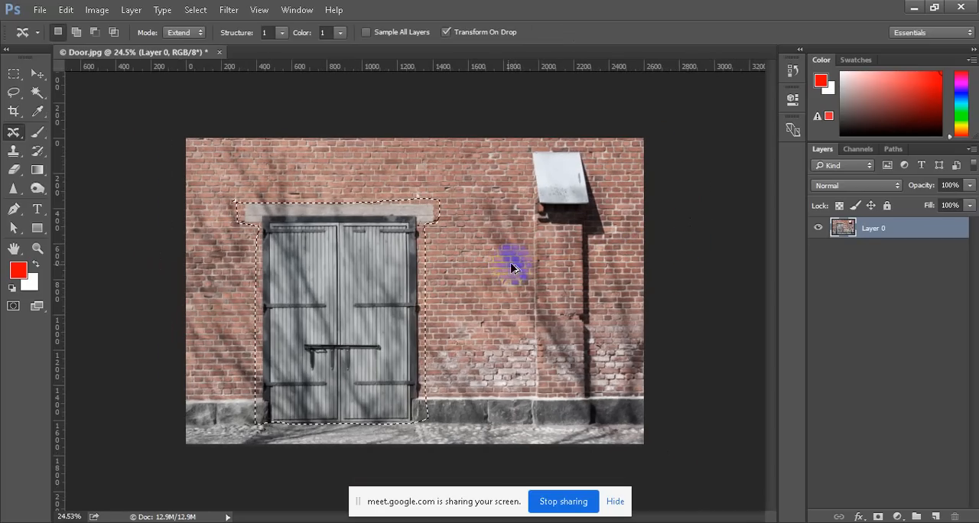
Outline the metal hood high on the brick wall and prepare Content-Aware Move in Extend mode with Structure 4
scroll(321, 362, up, 5)
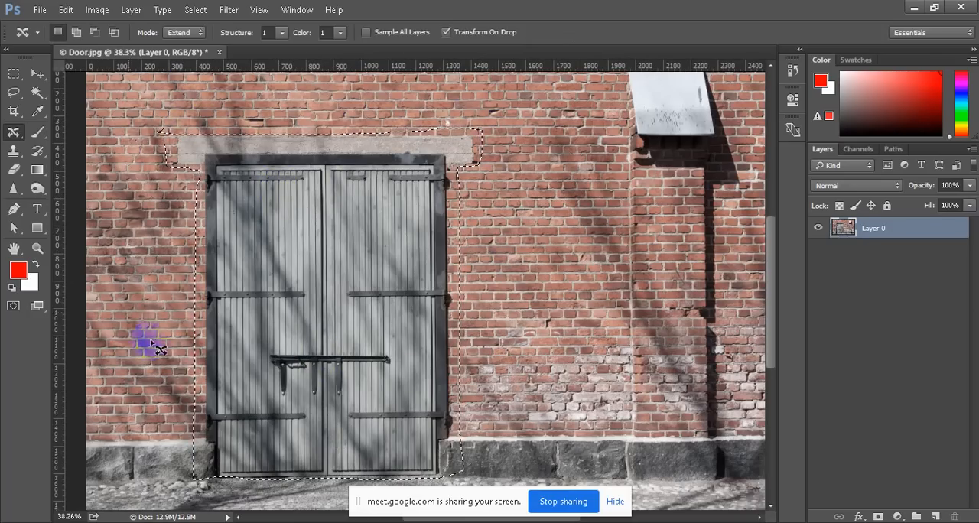
scroll(477, 246, down, 1)
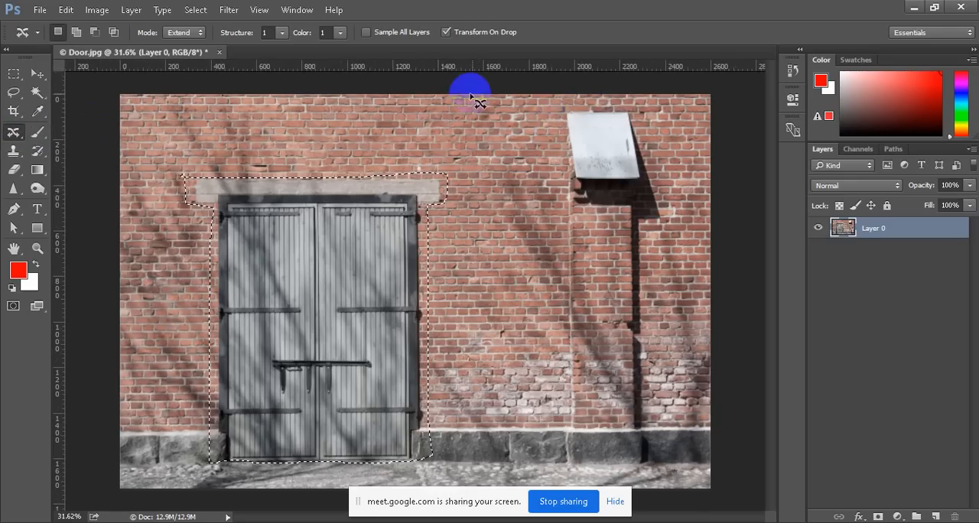
mouse_move(566, 113)
mouse_down()
mouse_move(570, 204)
mouse_move(654, 205)
mouse_move(640, 120)
mouse_move(605, 97)
mouse_move(560, 111)
mouse_up()
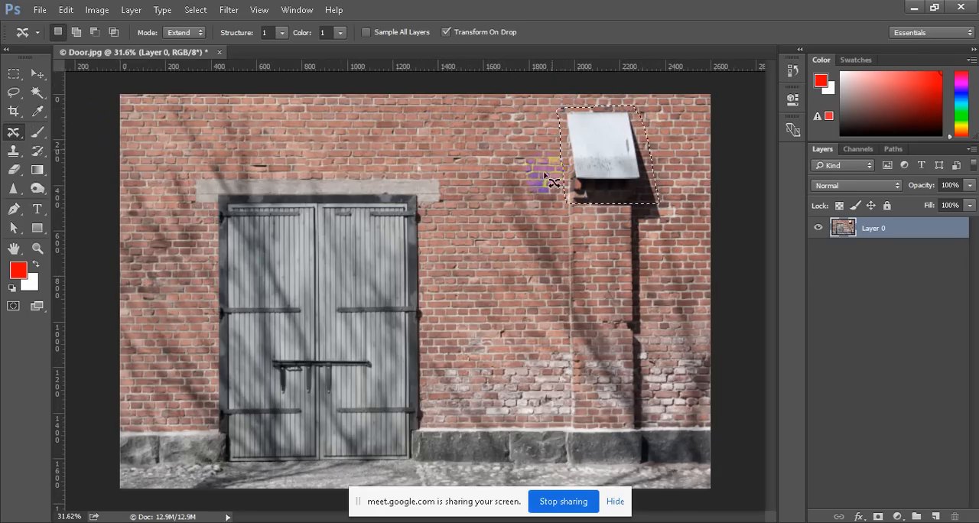
click(189, 34)
click(190, 45)
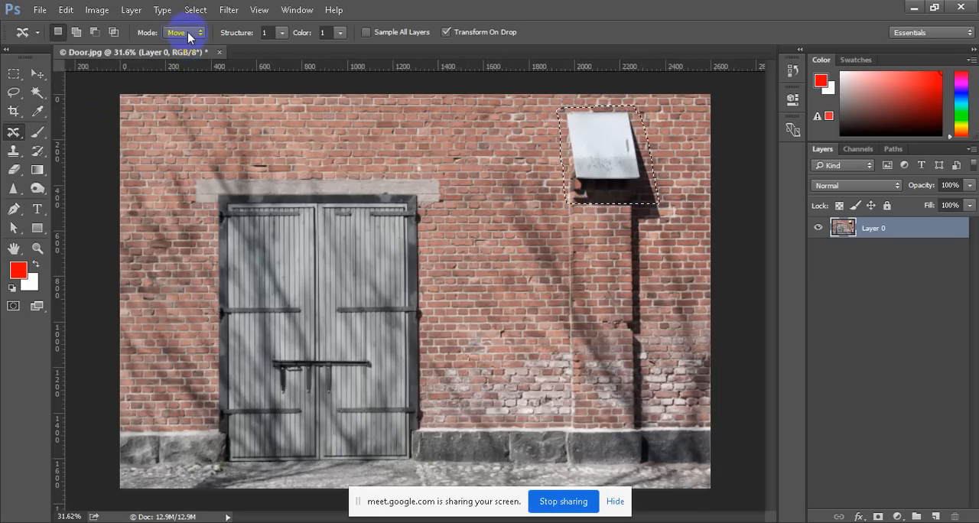
click(188, 34)
click(188, 44)
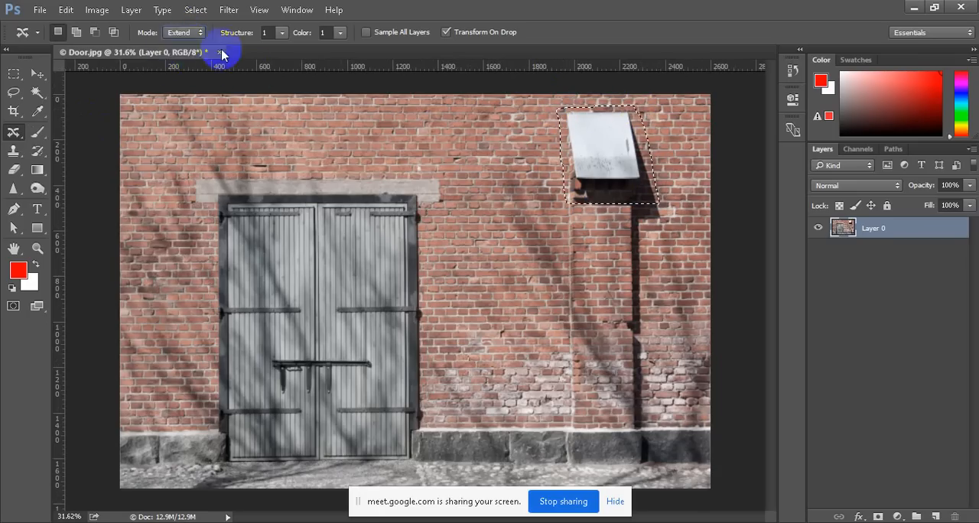
click(282, 32)
drag(282, 48, 299, 49)
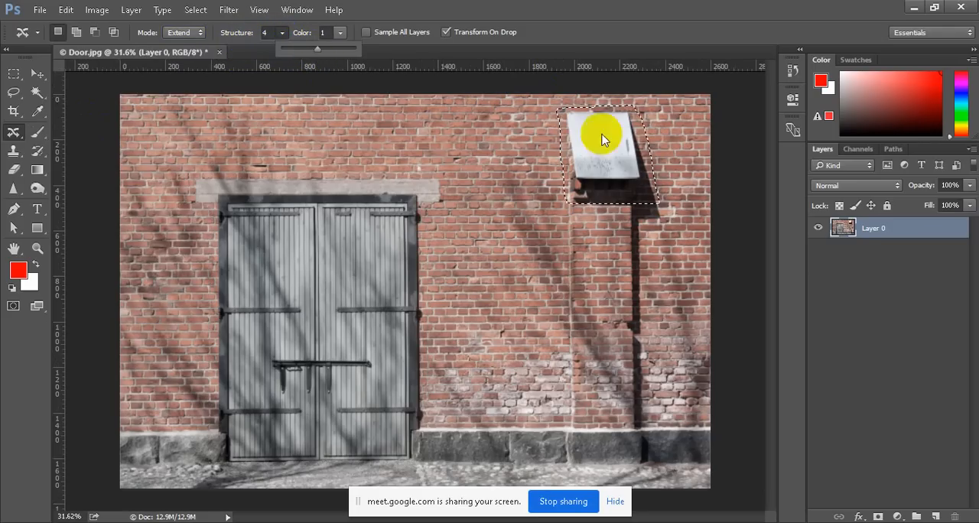
Duplicate the selected hood about 410 px to the left on the brick wall, commit the placement and deselect
drag(601, 136, 519, 159)
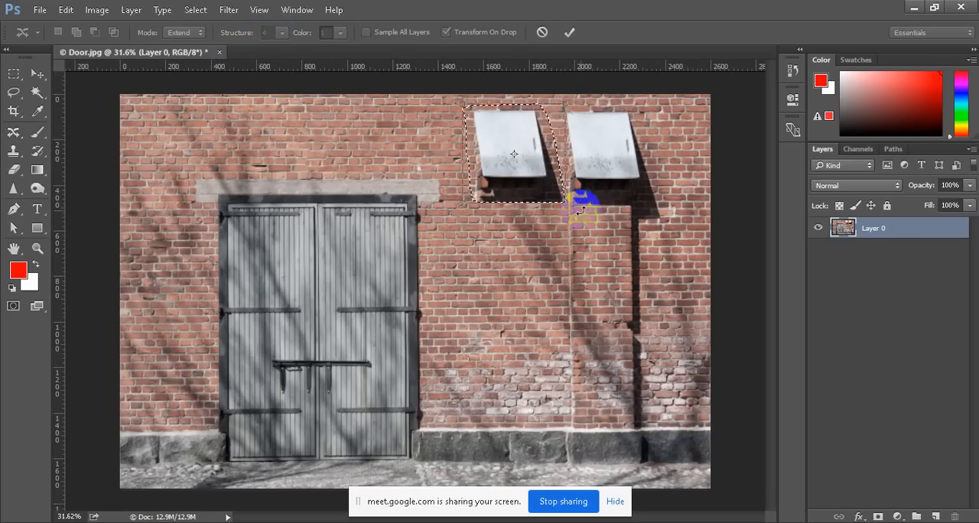
click(569, 32)
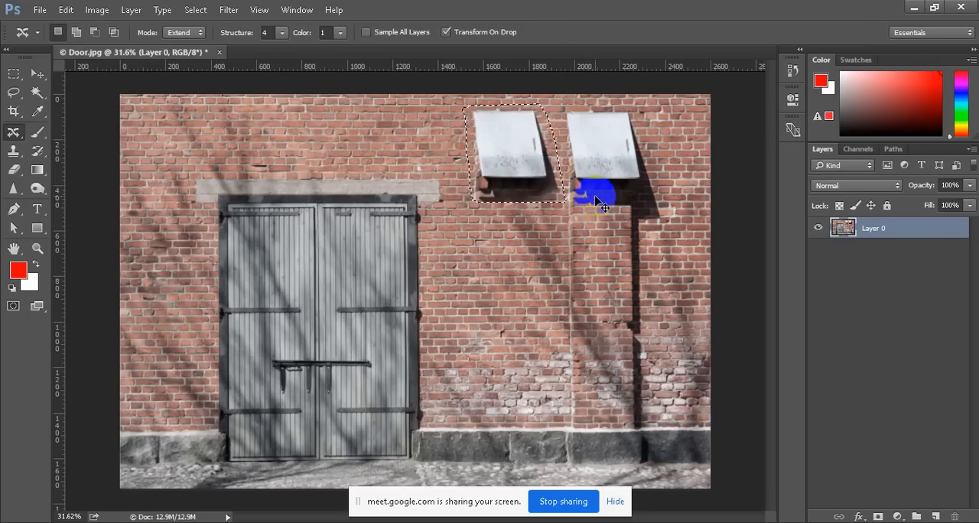
key(ctrl+d)
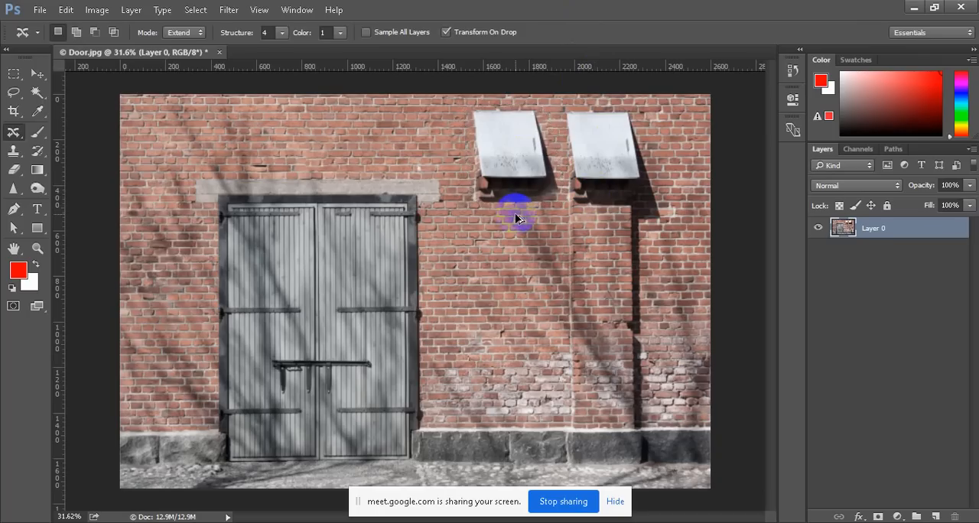
Undo the hood duplicate and its outline back to the earlier door selection, and clear that selection
scroll(515, 213, down, 1)
scroll(515, 213, up, 1)
key(ctrl+shift+d)
key(ctrl+d)
key(ctrl+alt+z)
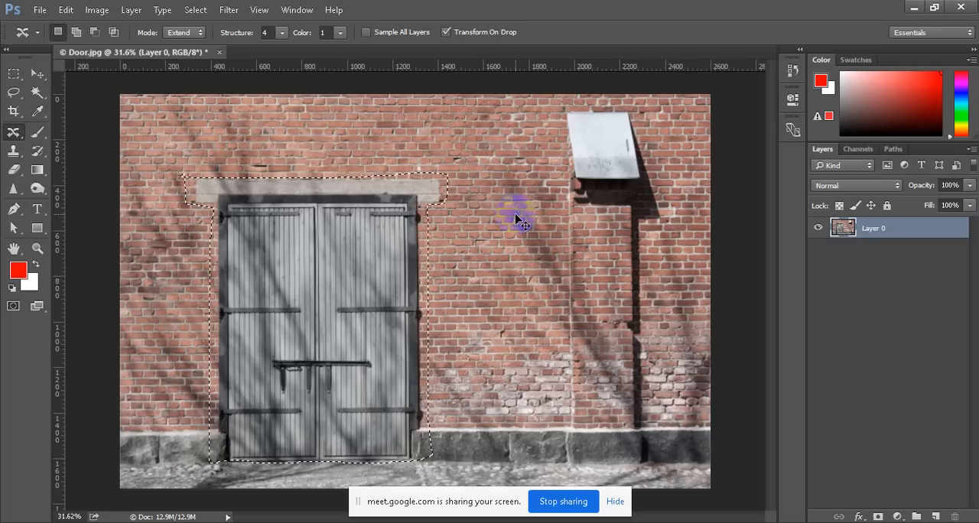
key(ctrl+d)
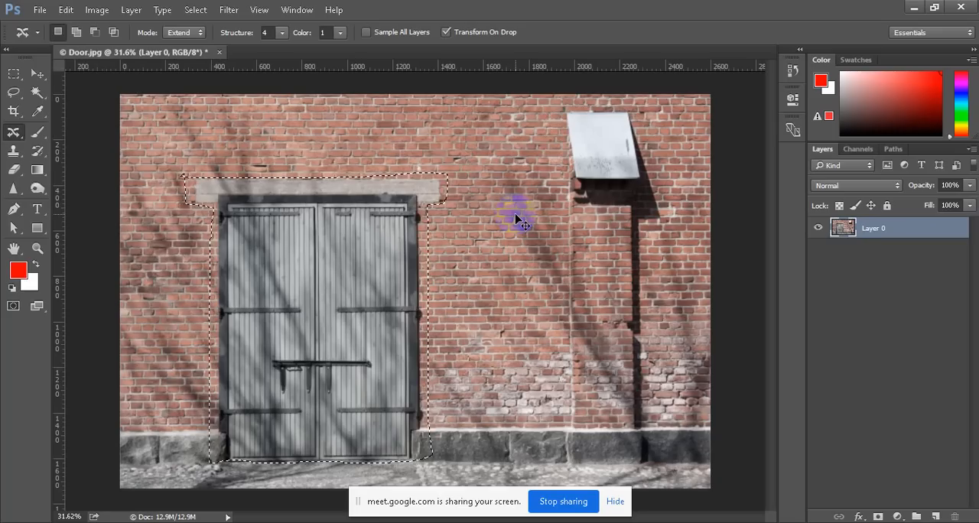
Outline the metal hood together with the brick pillar below it down to the pavement and switch Content-Aware Move to Move mode
mouse_move(561, 98)
mouse_down()
mouse_move(563, 450)
mouse_move(564, 458)
mouse_move(601, 464)
mouse_move(635, 457)
mouse_move(647, 442)
mouse_move(648, 113)
mouse_move(593, 103)
mouse_move(566, 114)
mouse_move(566, 131)
mouse_up()
click(186, 32)
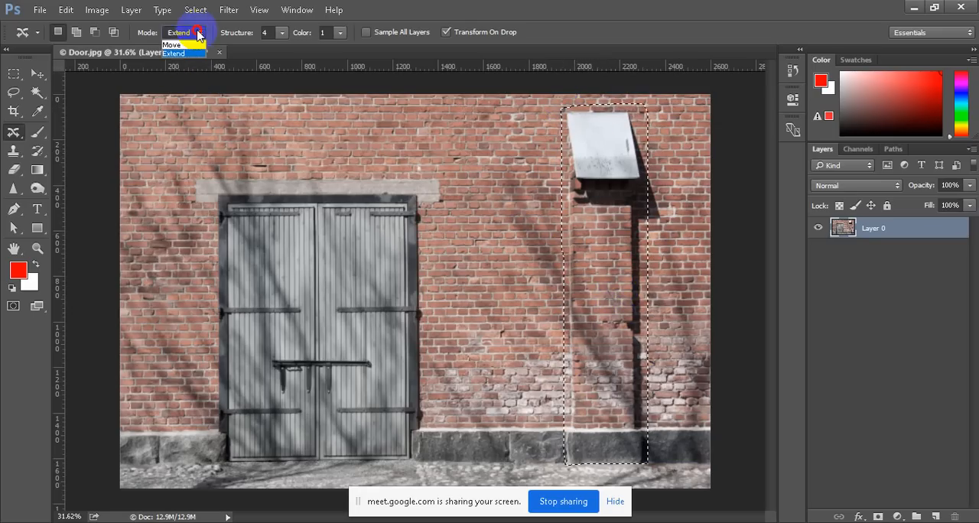
click(172, 45)
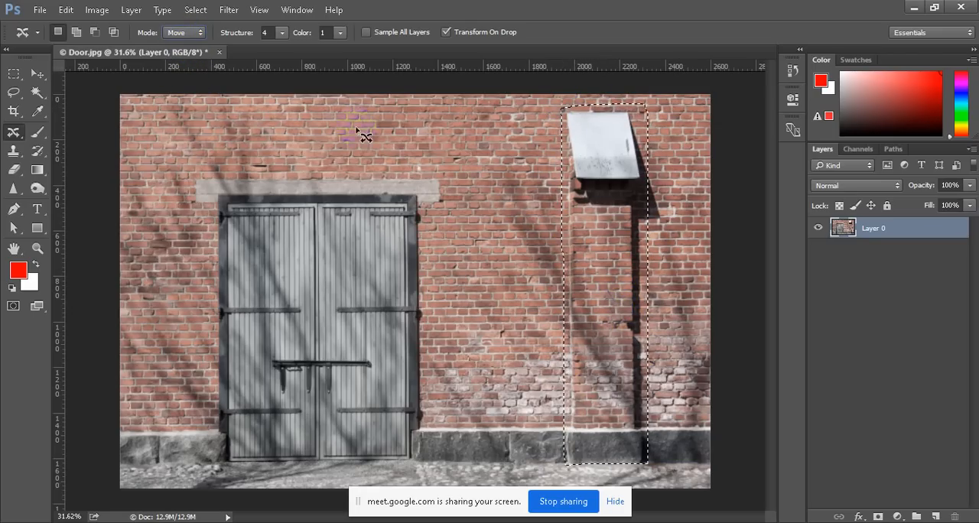
Move the selected hood and pillar about 360 px right past the image edge with Structure 1, and deselect
click(282, 38)
drag(280, 48, 251, 64)
drag(596, 298, 673, 298)
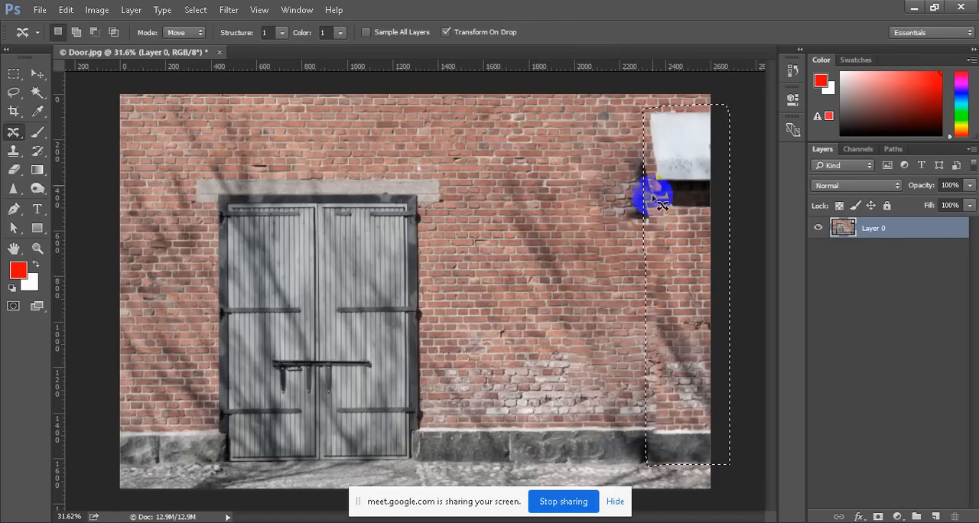
key(ctrl+d)
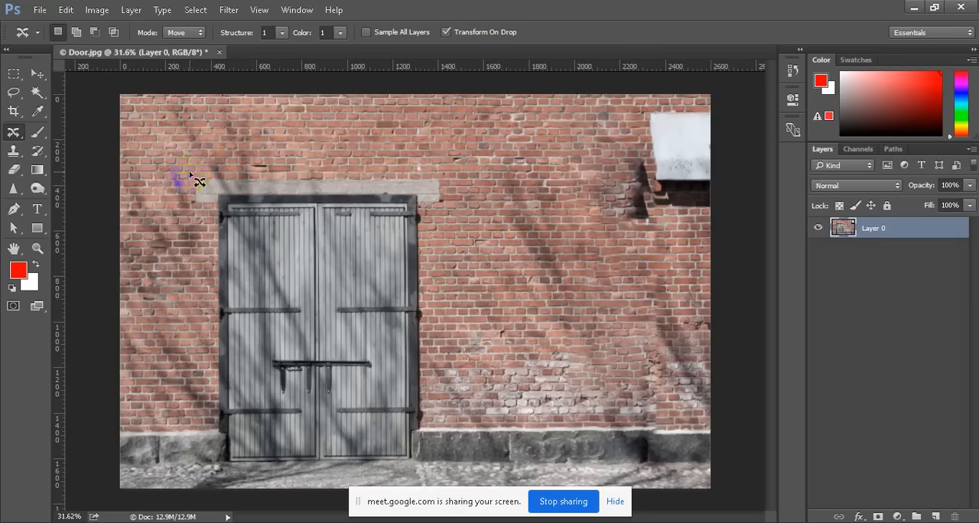
Outline the double door with its lintel and set Content-Aware Move to Extend mode with Structure 4
drag(252, 171, 251, 173)
mouse_move(344, 166)
mouse_down()
mouse_move(430, 169)
mouse_move(446, 204)
mouse_move(448, 459)
mouse_move(212, 465)
mouse_move(201, 386)
mouse_move(217, 251)
mouse_move(208, 200)
mouse_move(188, 207)
mouse_up()
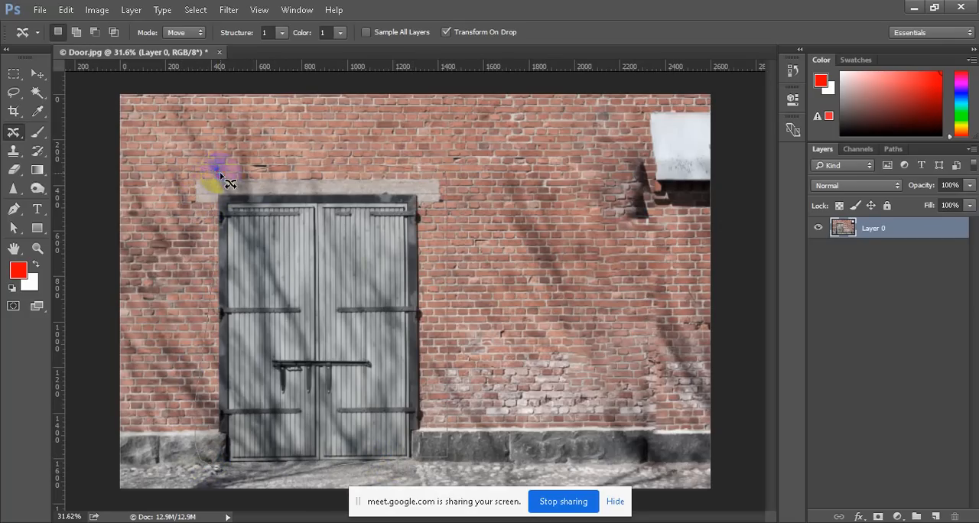
drag(220, 176, 446, 170)
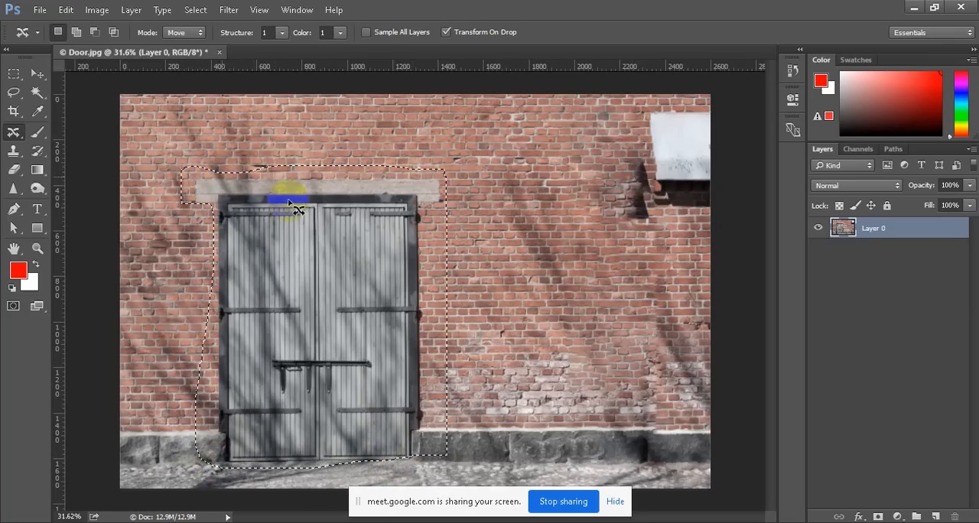
click(192, 32)
click(191, 54)
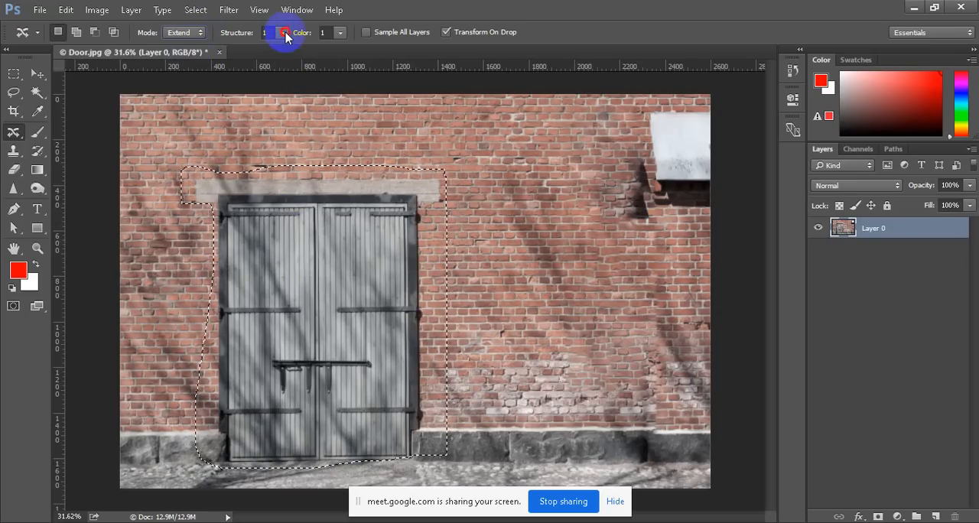
drag(281, 33, 318, 47)
Duplicate the selected door about 1060 px to the right on the brick wall, commit the placement and deselect
drag(378, 307, 564, 306)
drag(564, 306, 564, 306)
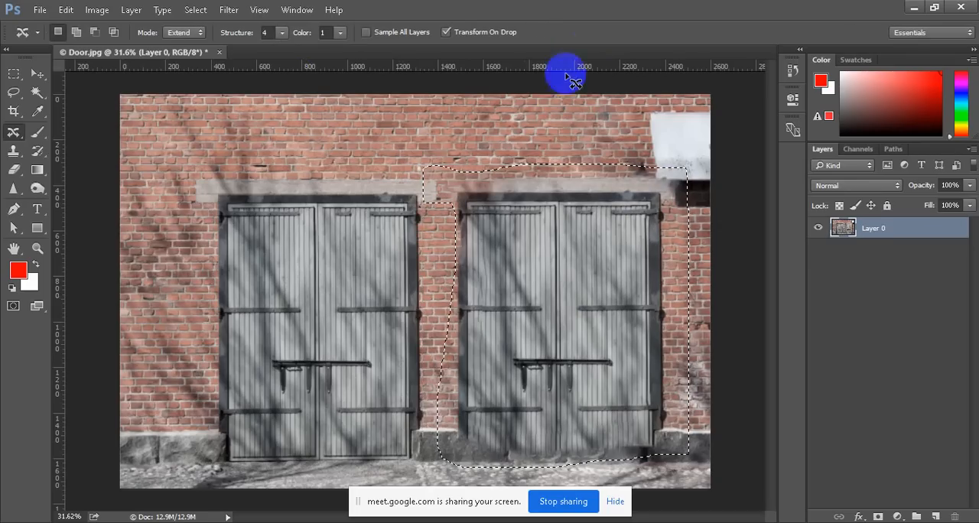
click(426, 171)
scroll(424, 173, down, 2)
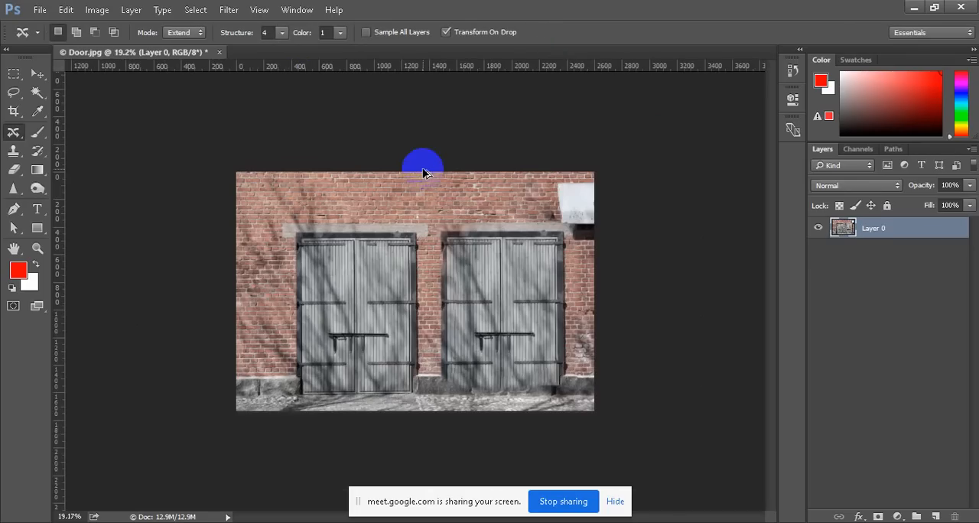
Close the Door image and exit Photoshop
click(219, 52)
click(491, 209)
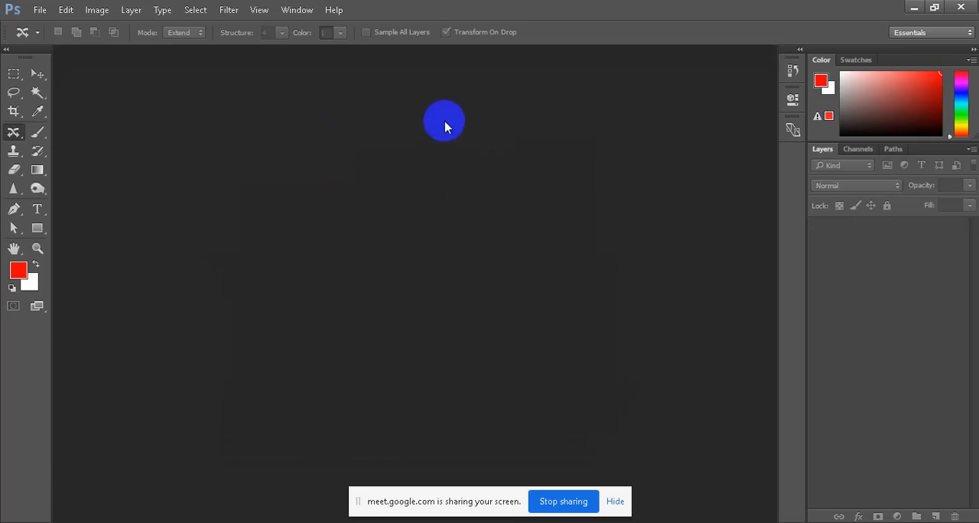
click(966, 6)
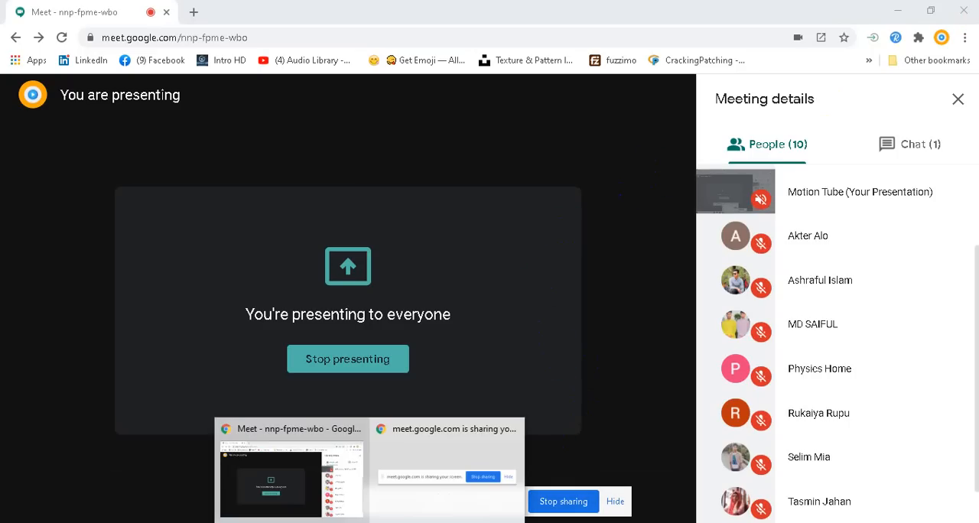
Switch to the Google Meet window in Chrome and move the screen-sharing notice away from the captions and presenting controls
click(350, 506)
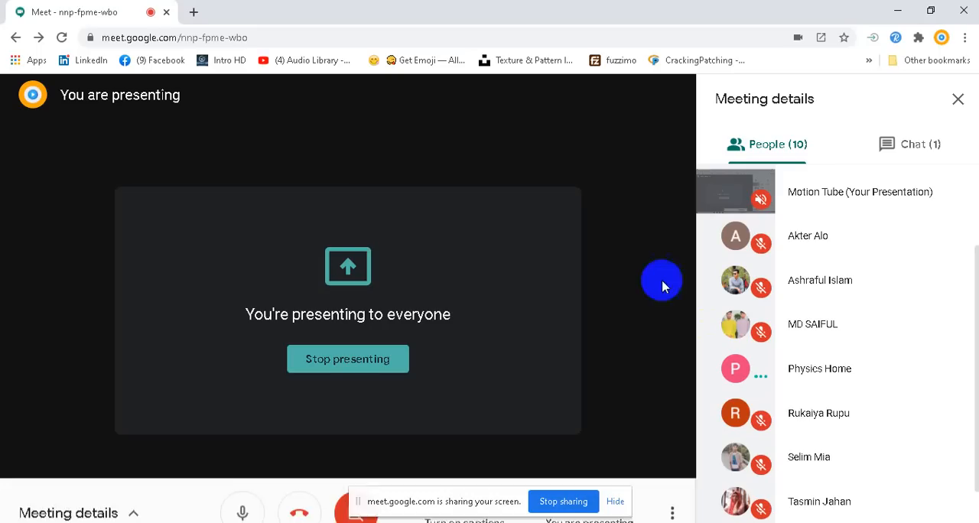
drag(515, 501, 276, 501)
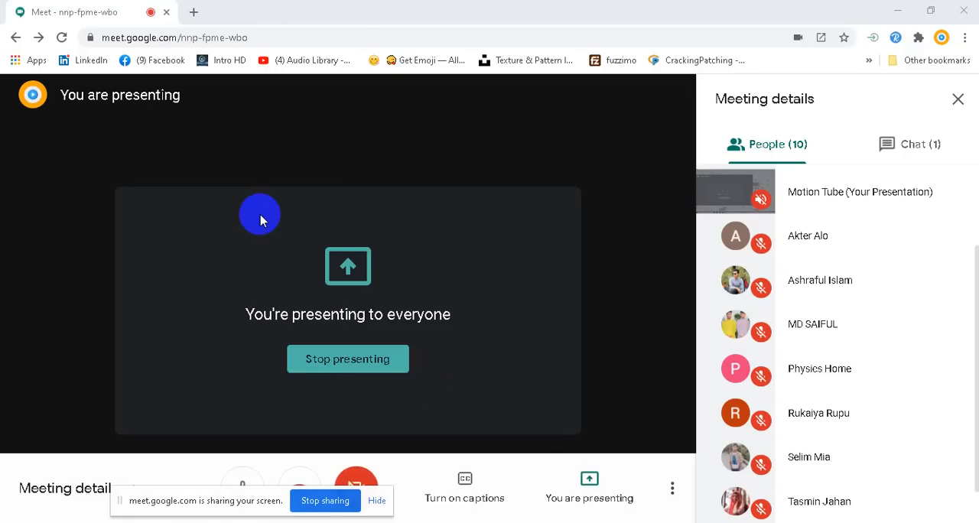
Check the meeting chat and the participant list, and mute the microphone
click(926, 150)
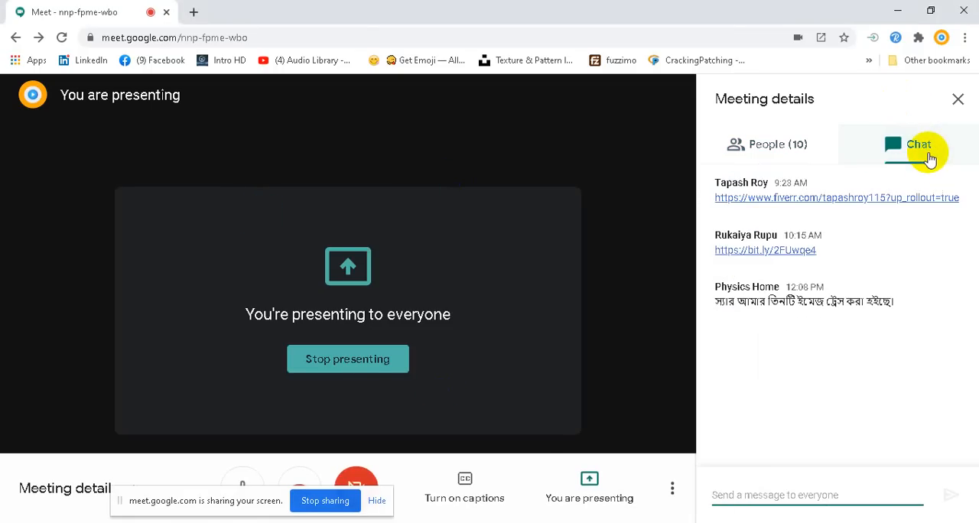
click(774, 152)
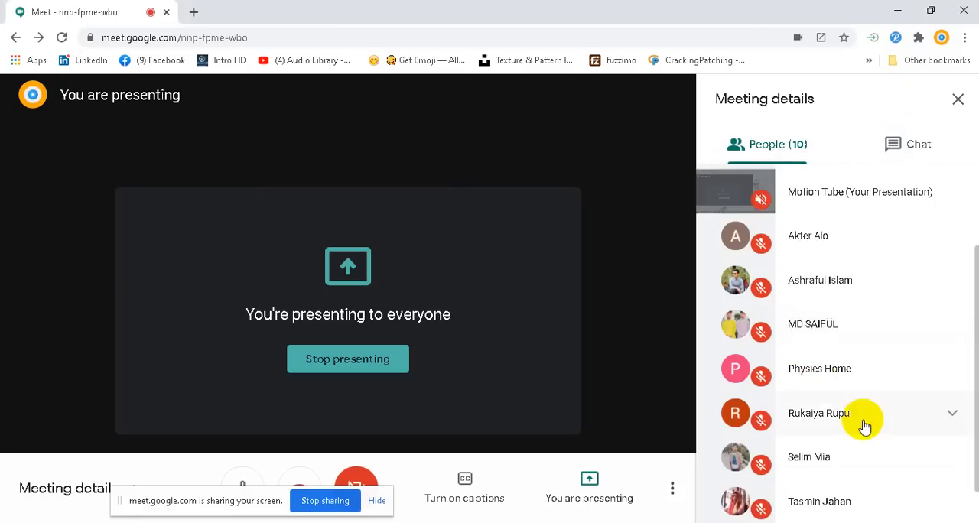
scroll(864, 426, down, 1)
click(245, 484)
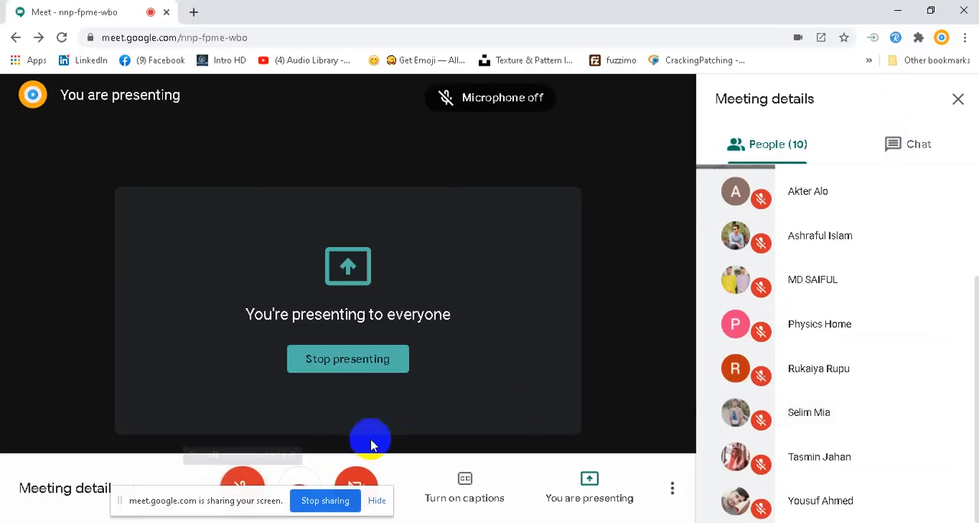